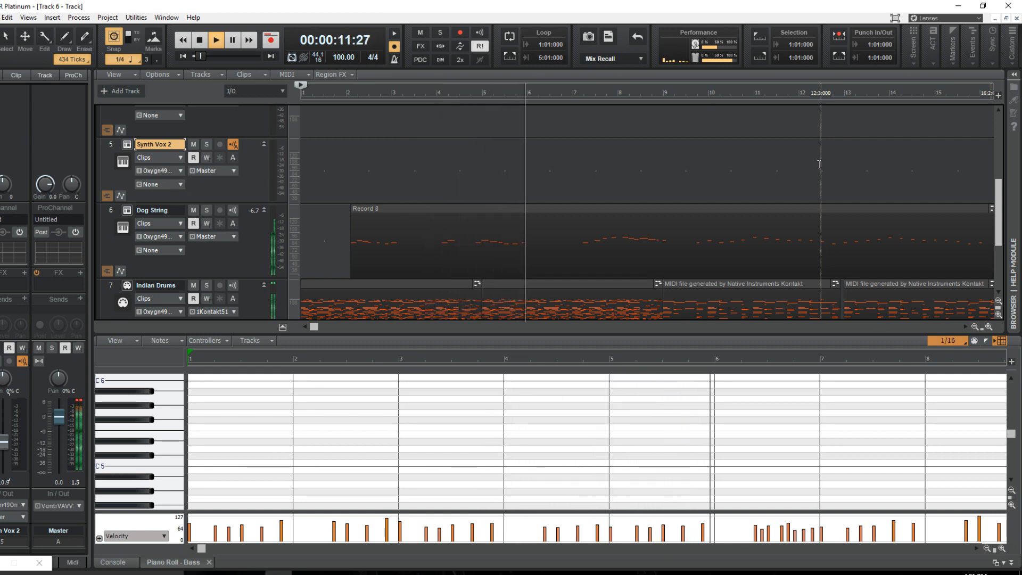
Examine the clips on all tracks of the Track 6 project during playback, stop playback and return to the beginning.
scroll(639, 213, down, 2)
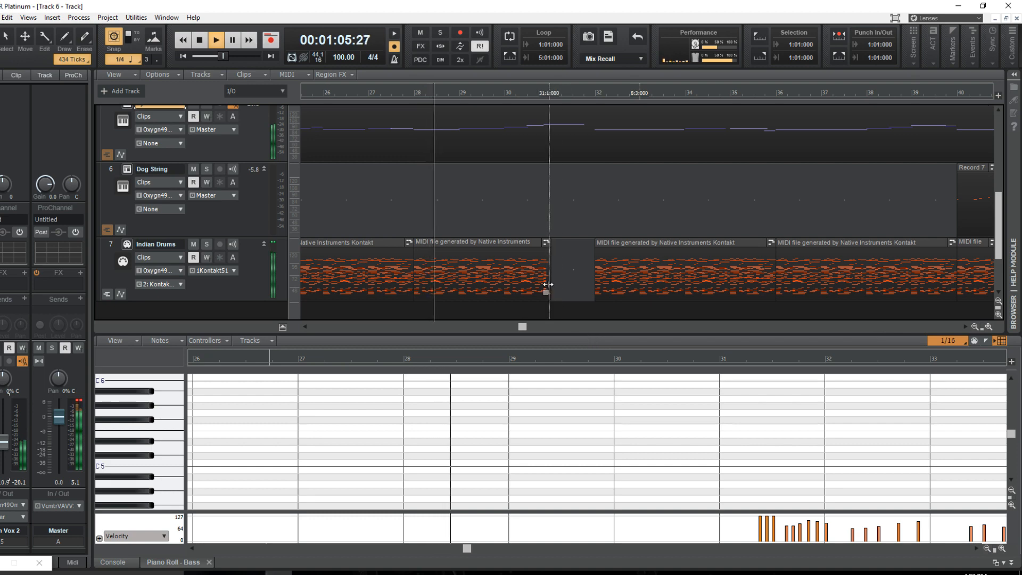
scroll(568, 279, up, 1)
scroll(567, 279, up, 1)
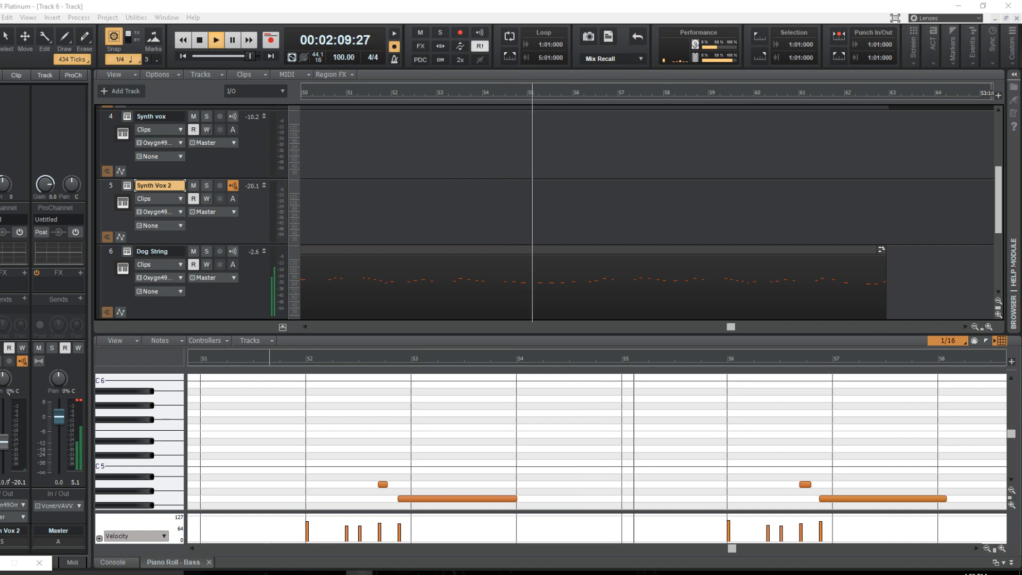
scroll(670, 248, down, 2)
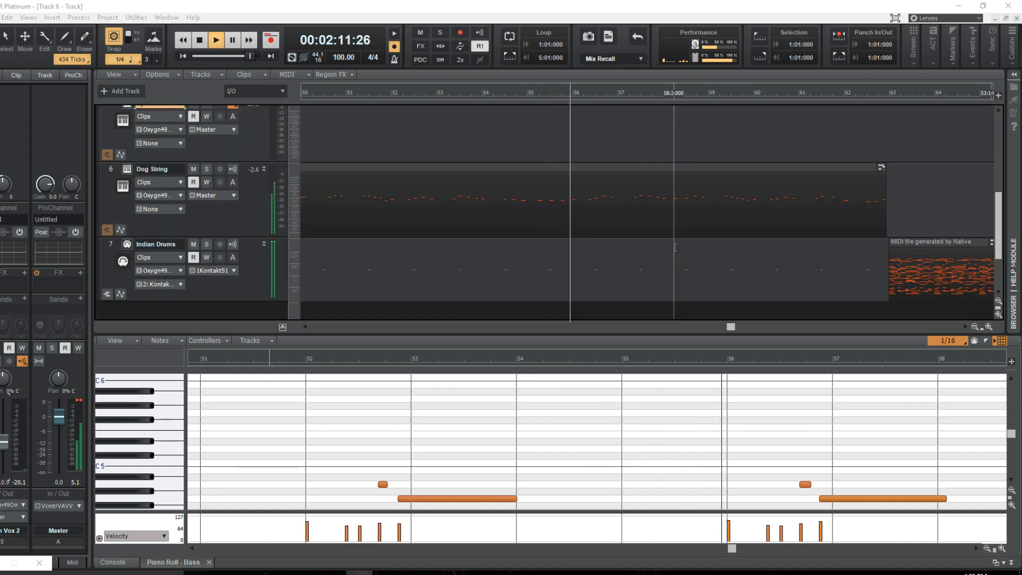
scroll(671, 248, up, 4)
scroll(670, 248, up, 2)
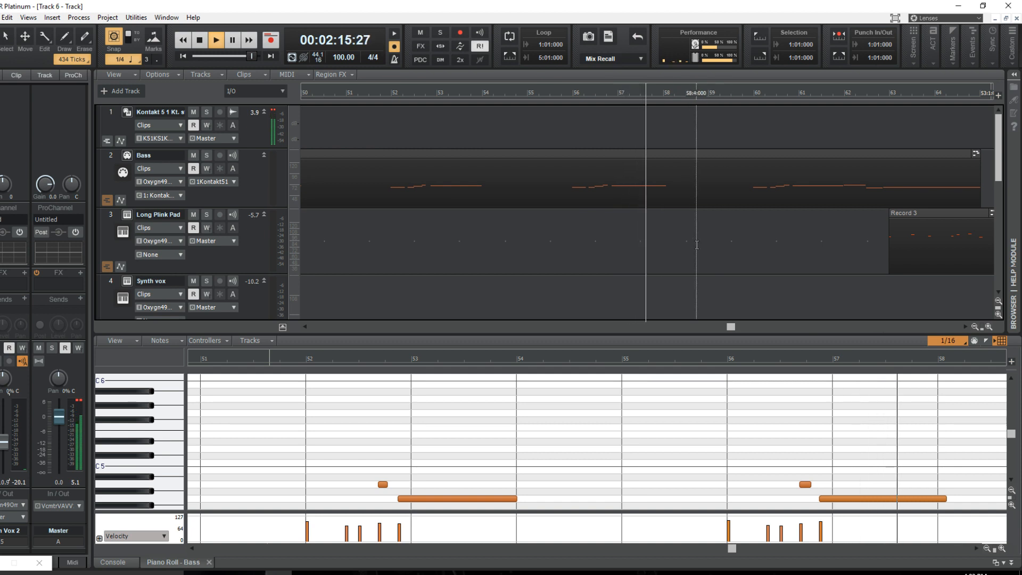
scroll(694, 246, down, 1)
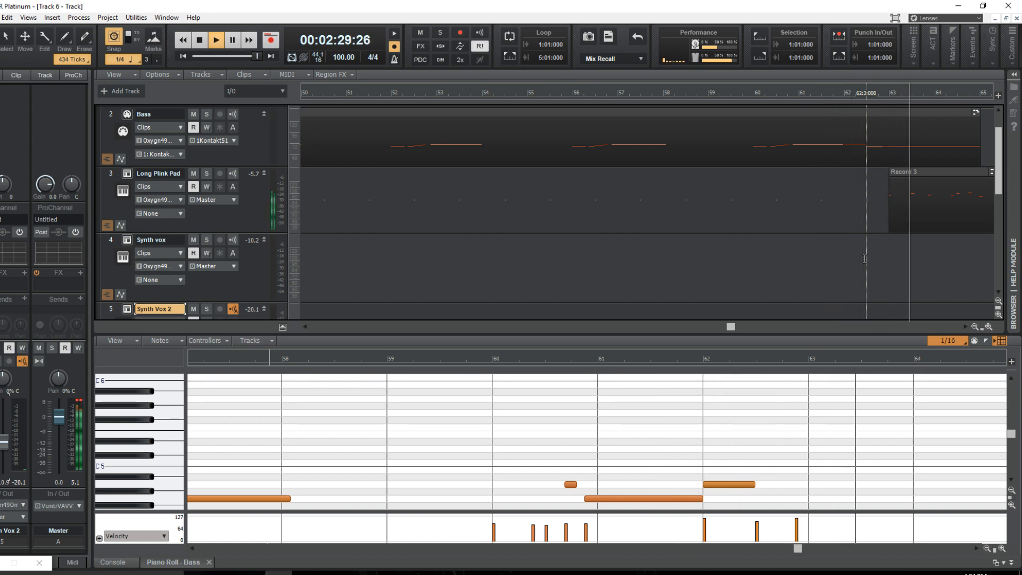
scroll(864, 258, down, 1)
scroll(864, 258, down, 4)
scroll(865, 258, up, 1)
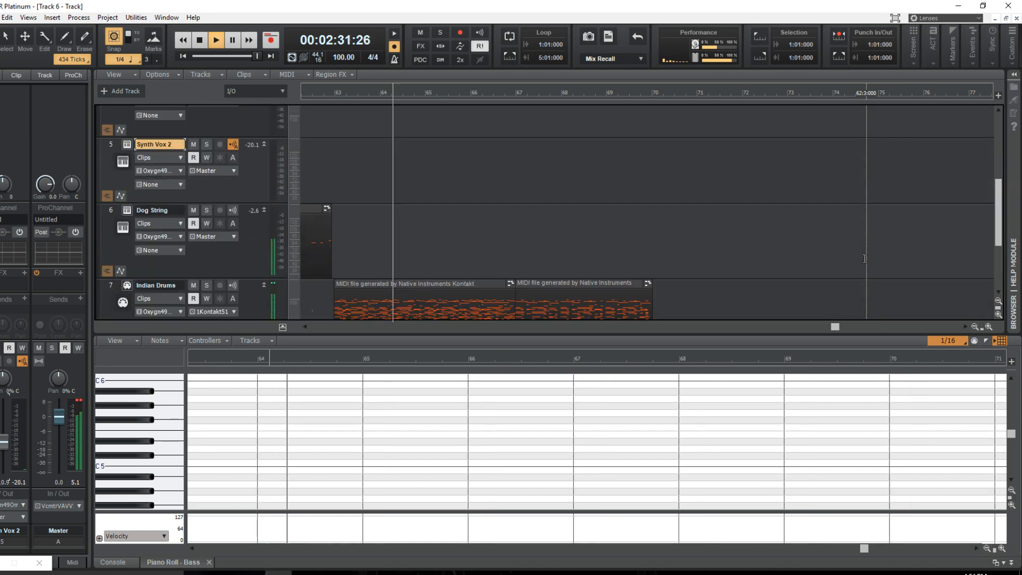
scroll(864, 258, up, 3)
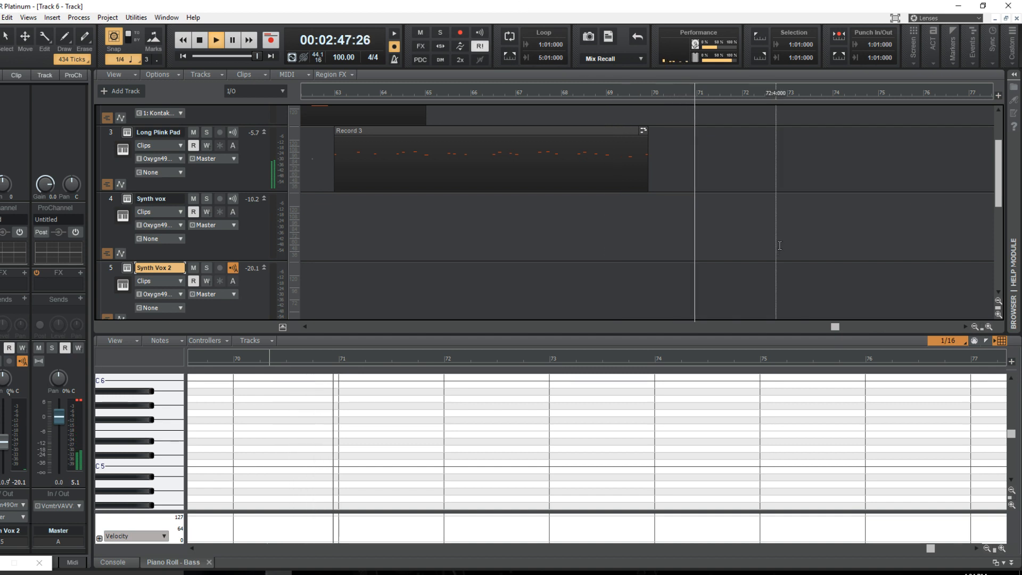
key(space)
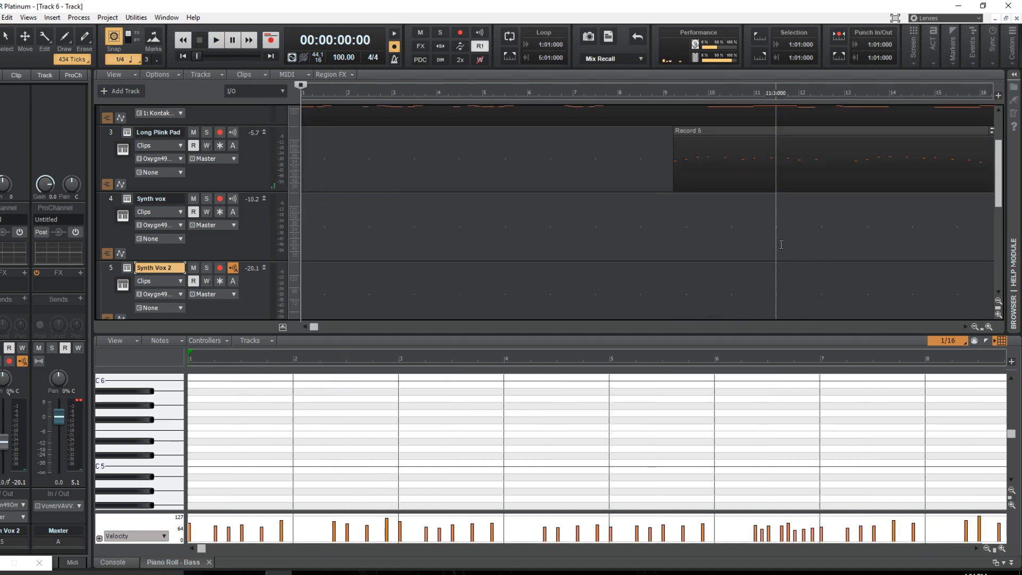
scroll(587, 216, up, 3)
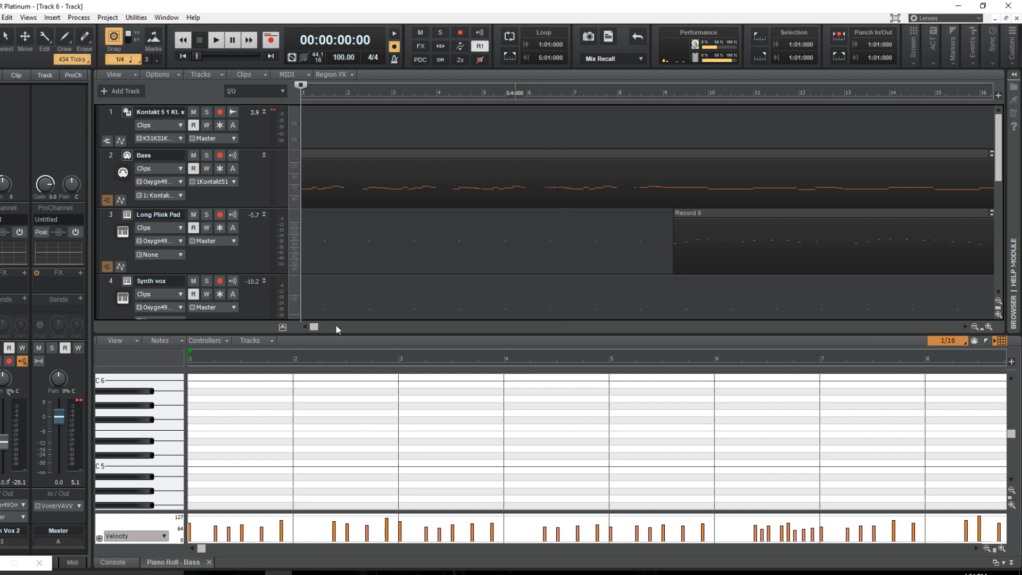
drag(314, 328, 237, 323)
Switch from the Track 6 project to the maximized Day 12 project and collapse its bus pane to enlarge the track area.
click(995, 19)
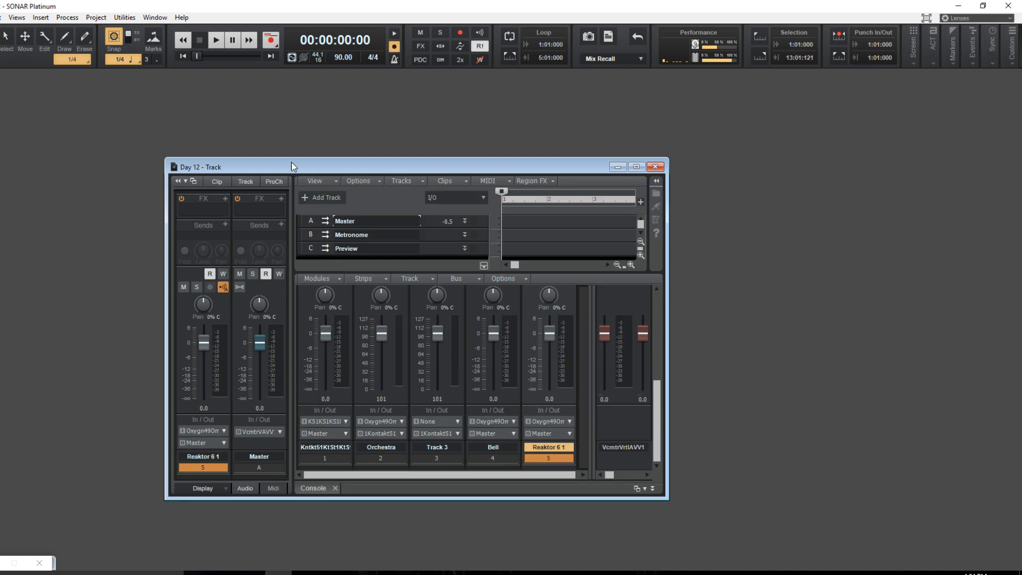
click(636, 167)
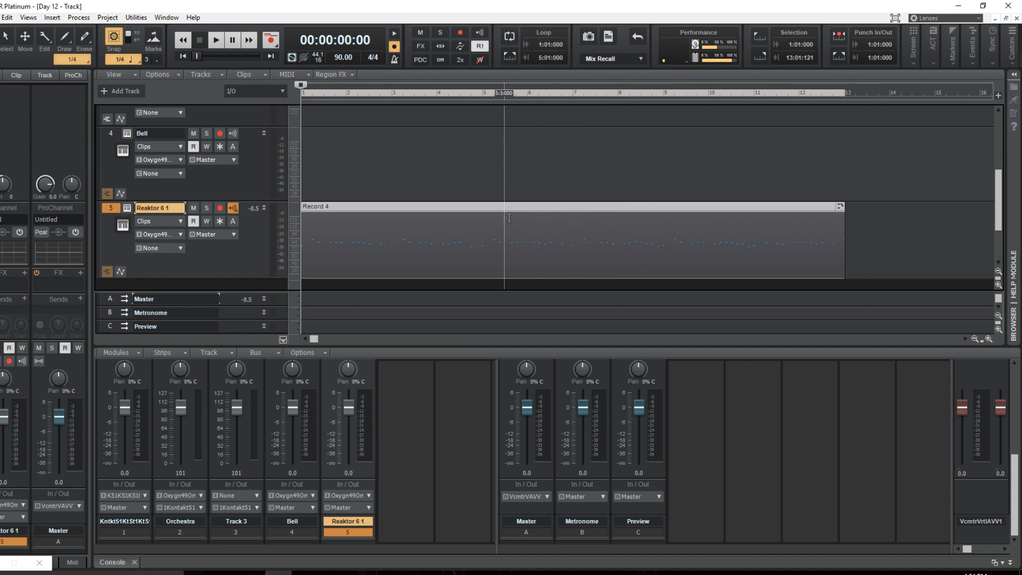
drag(999, 203, 1000, 203)
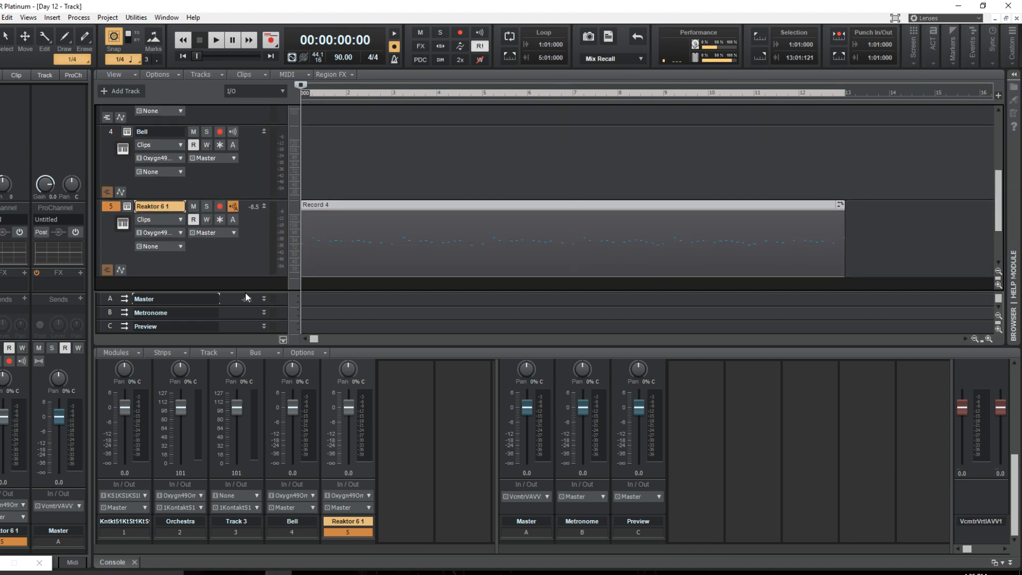
drag(244, 292, 254, 327)
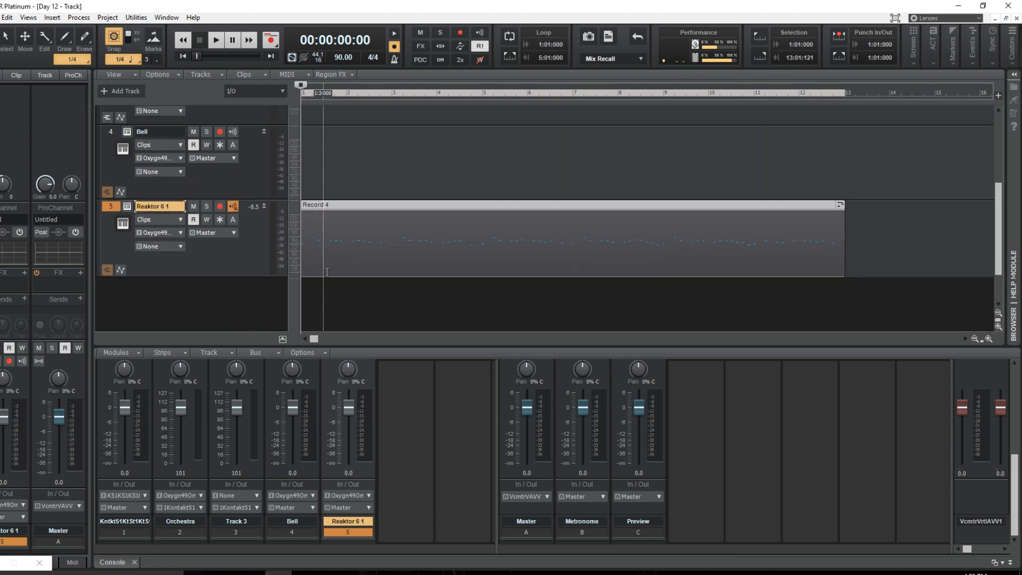
Play the Record 4 clip on the Reaktor 6 1 track from start to end, and stop playback.
scroll(327, 269, up, 1)
scroll(339, 288, down, 1)
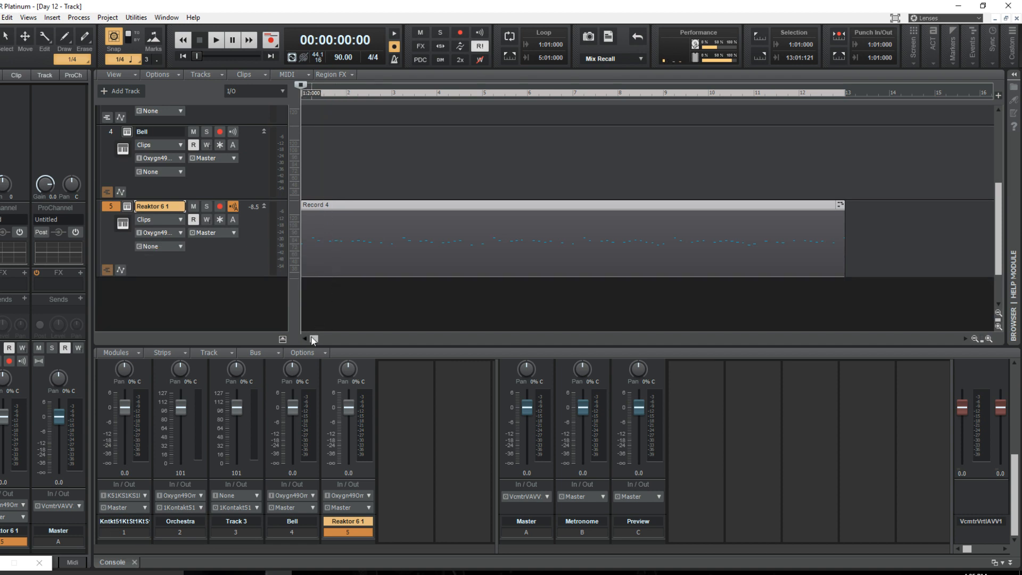
key(space)
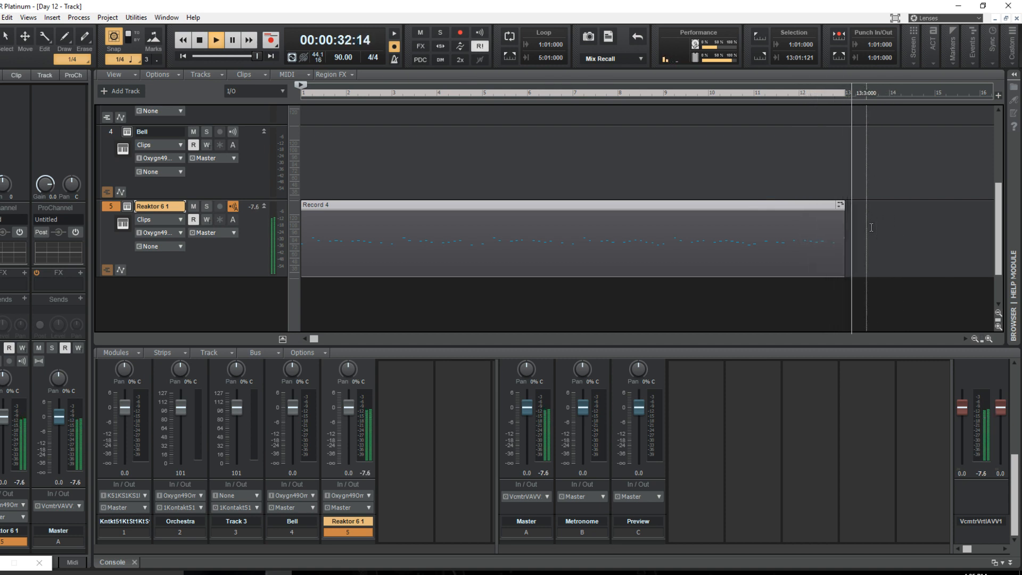
key(space)
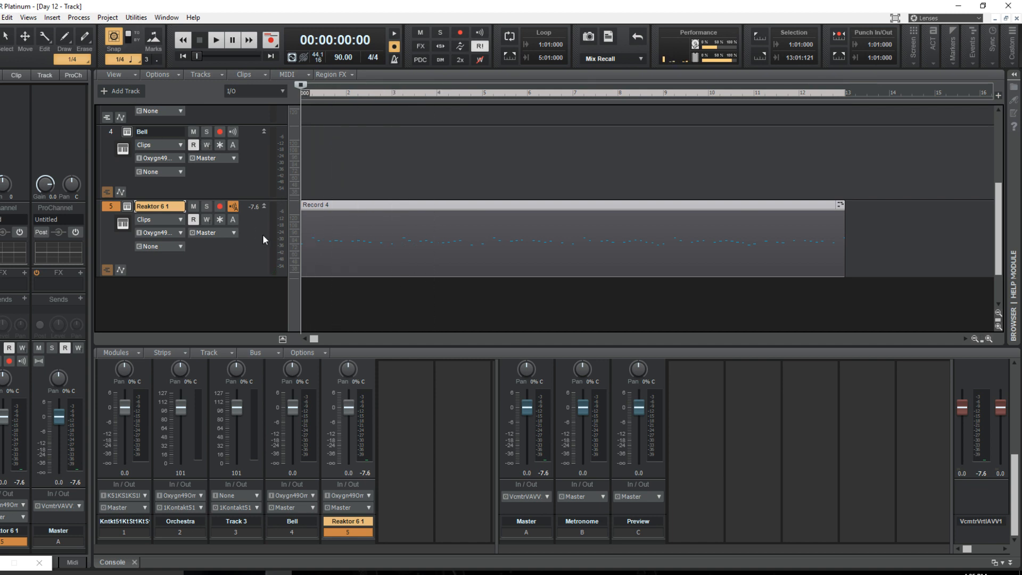
Activate the Bell, Track 3 and Orchestra tracks in turn to audition their instruments.
scroll(264, 240, up, 4)
scroll(272, 244, down, 2)
click(252, 254)
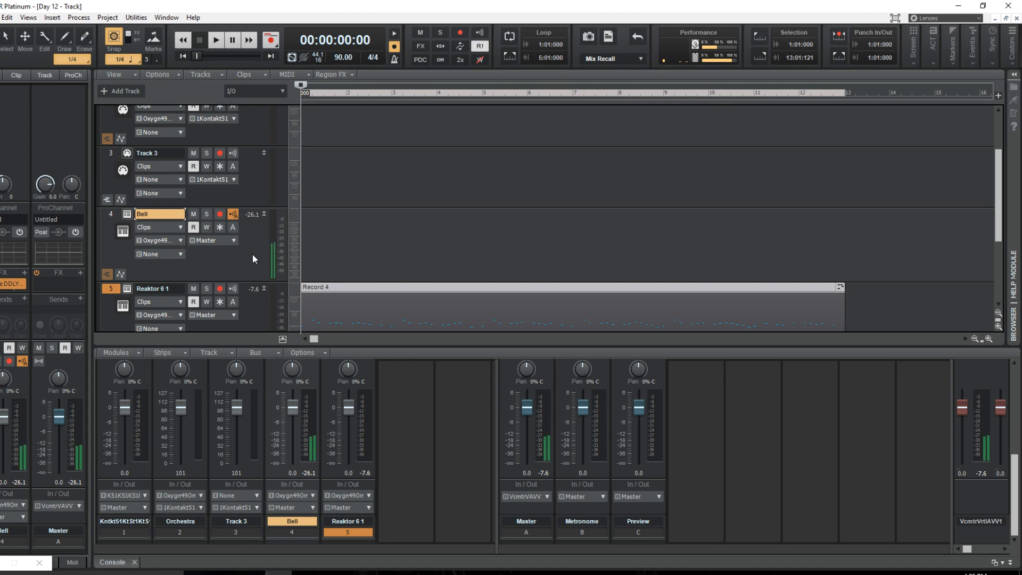
scroll(235, 254, up, 1)
click(257, 222)
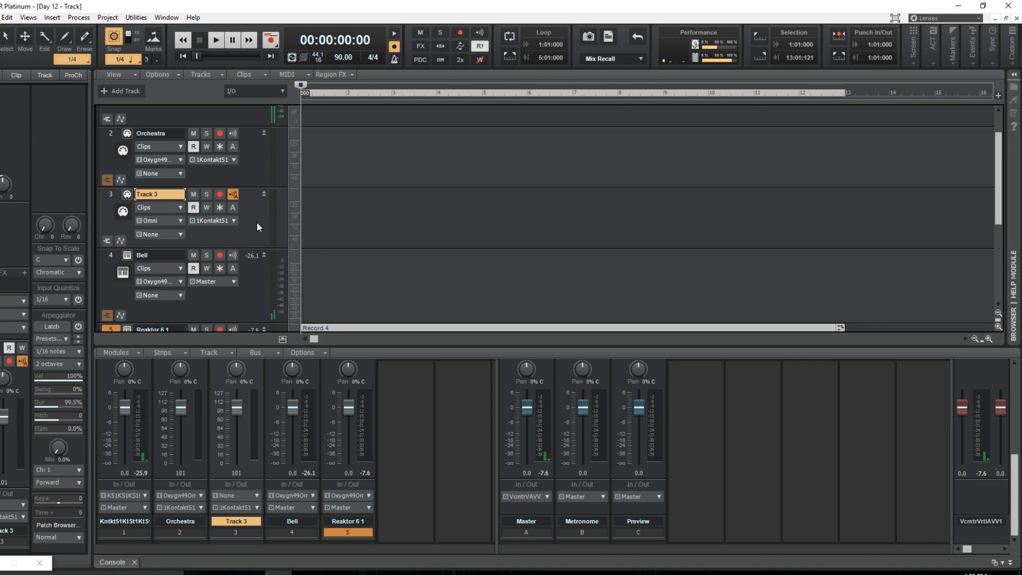
click(257, 174)
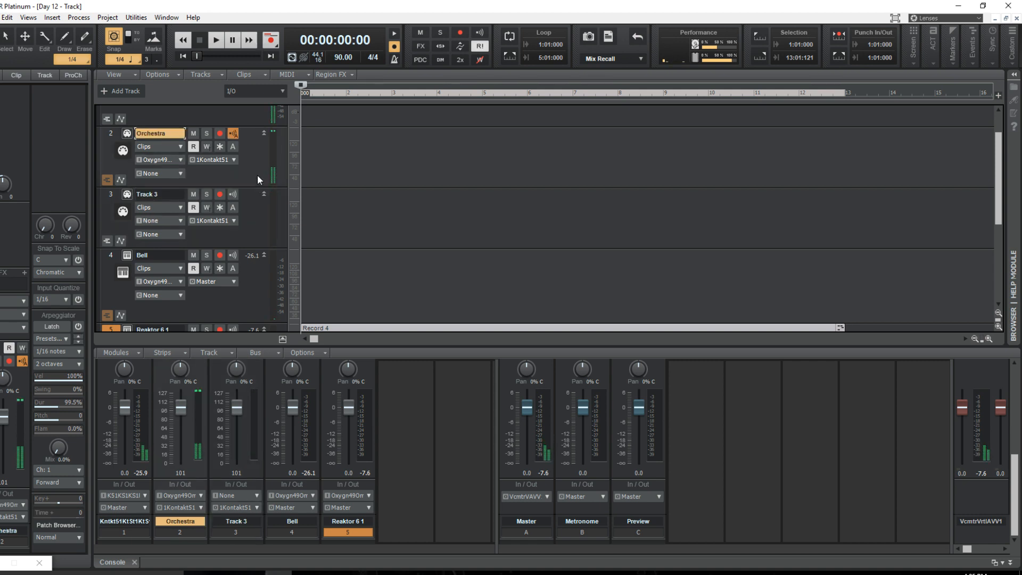
scroll(264, 186, down, 3)
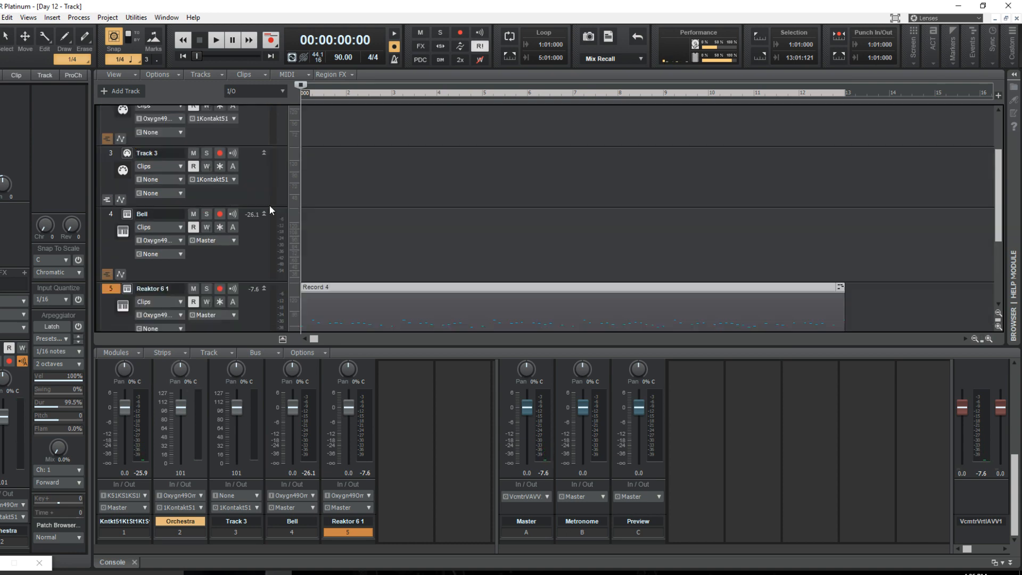
scroll(424, 205, up, 3)
scroll(424, 205, down, 3)
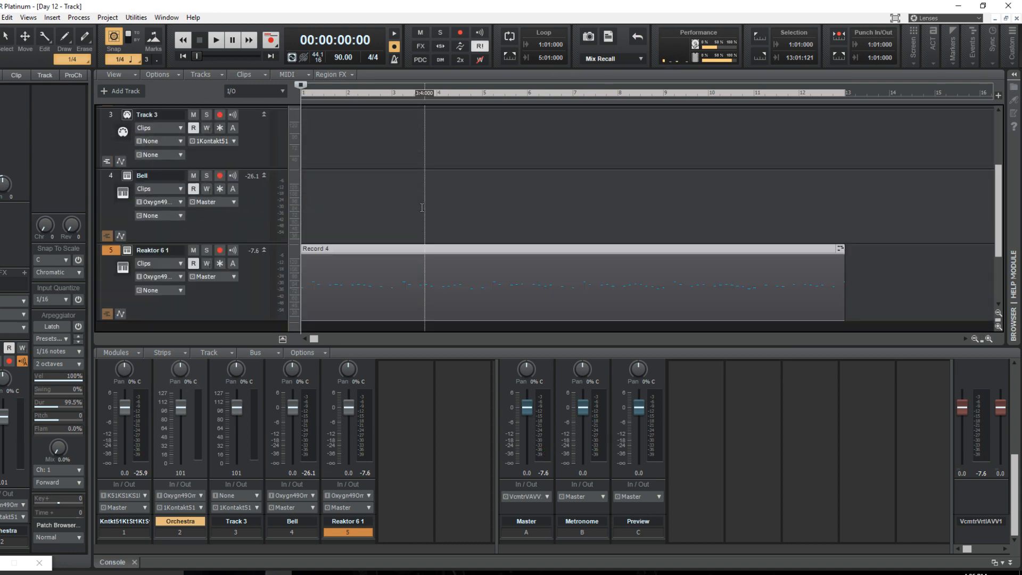
Insert an Absynth 5 soft synth into the project as a simple instrument track.
click(54, 17)
mouse_move(75, 52)
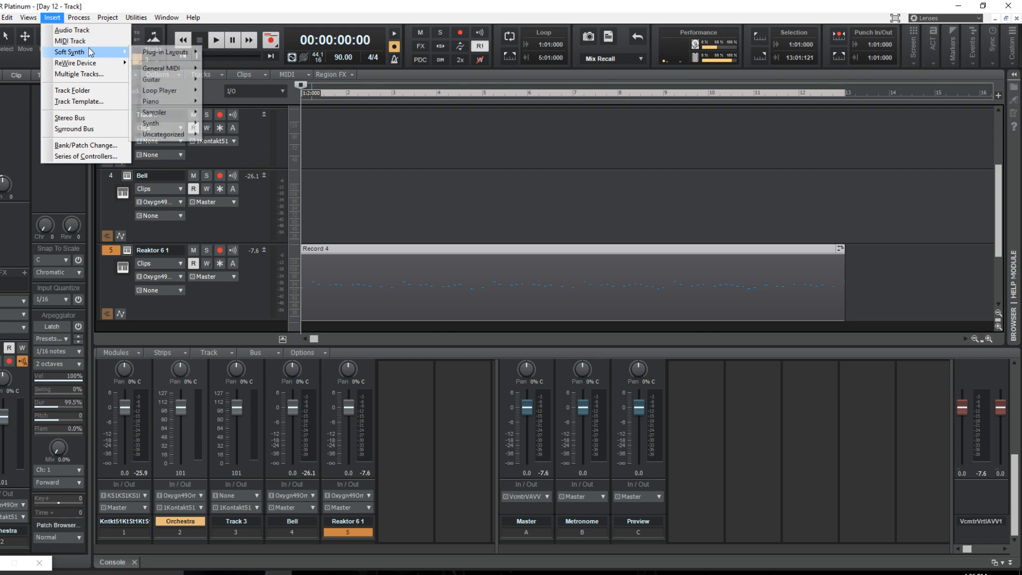
mouse_move(168, 127)
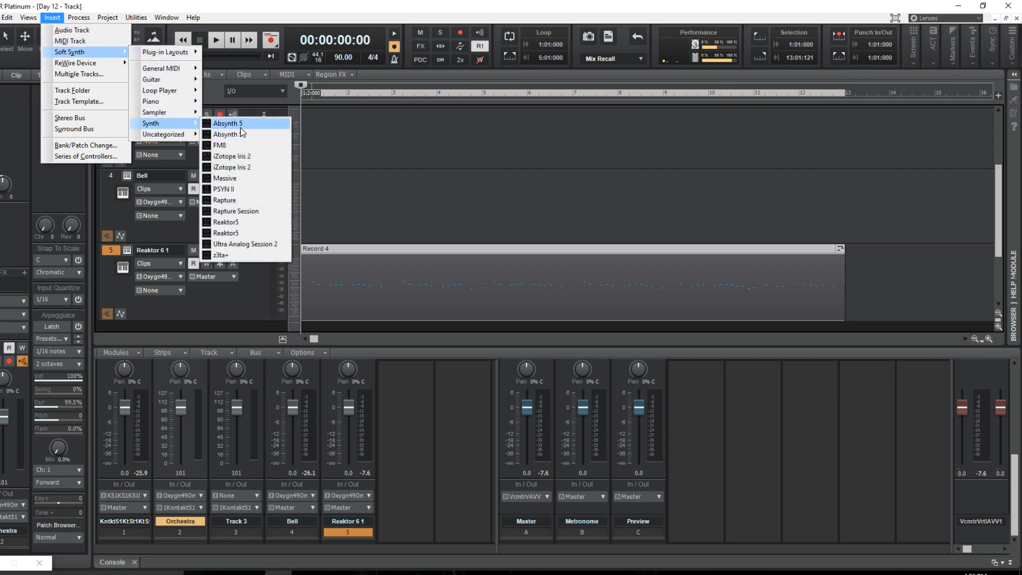
click(241, 131)
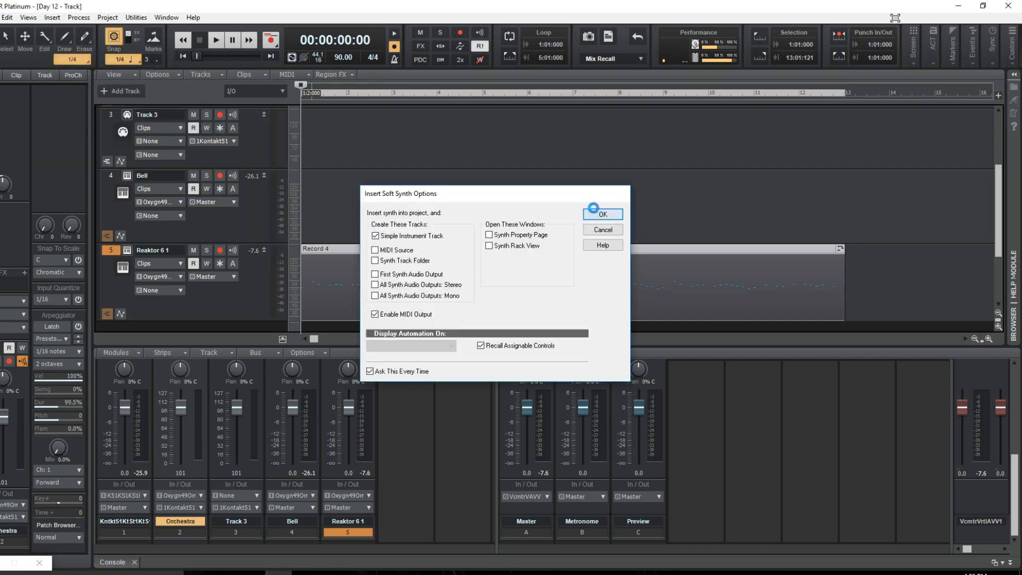
click(603, 214)
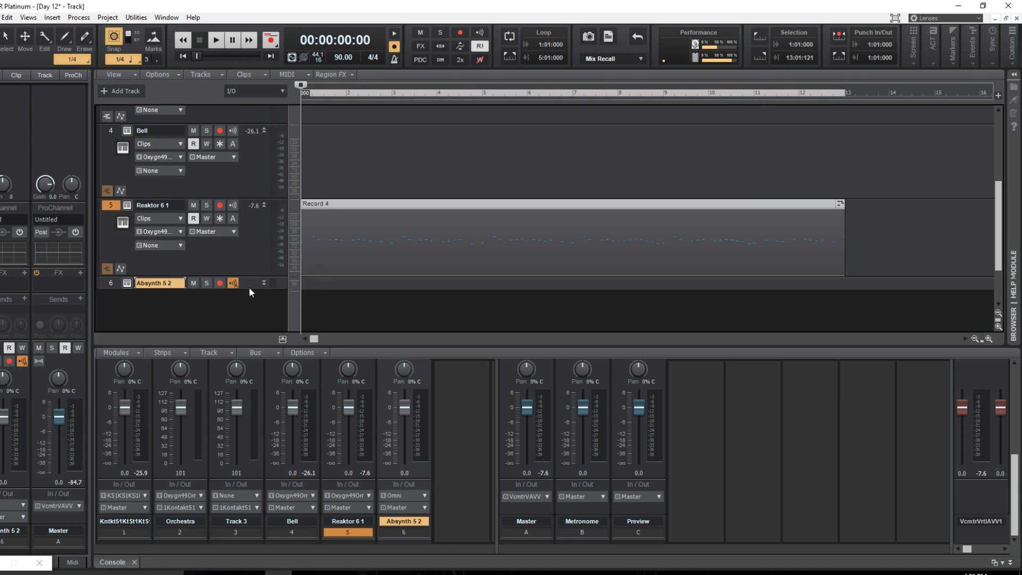
Increase the height of the new Absynth track to expose its clip, input and output controls.
drag(249, 289, 248, 321)
scroll(246, 229, down, 3)
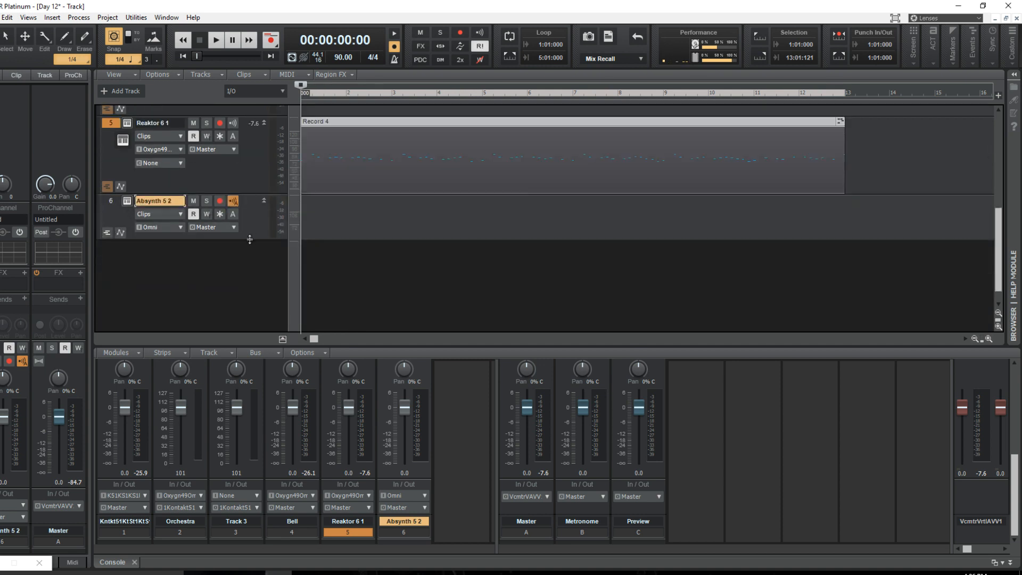
drag(249, 239, 249, 271)
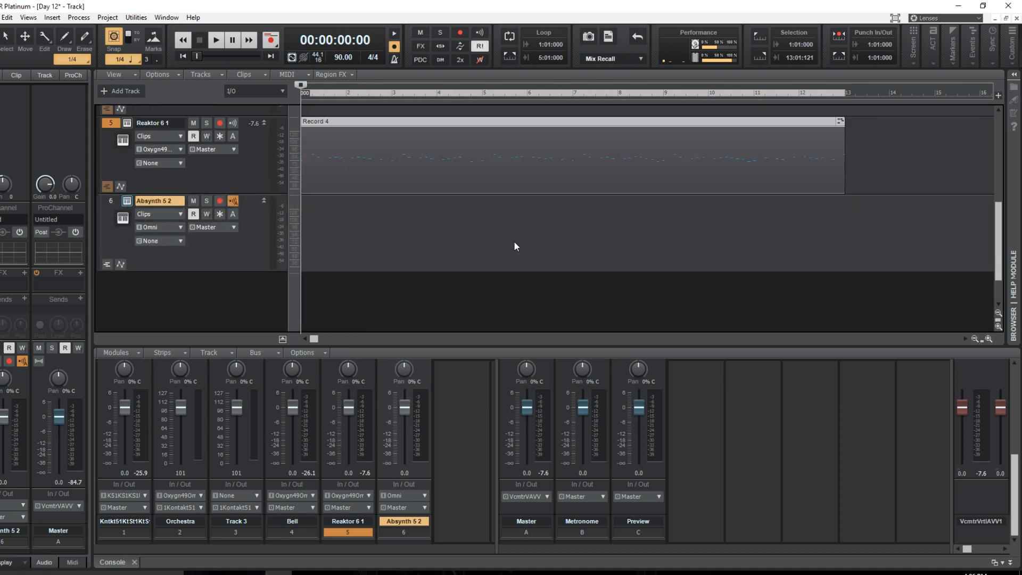
Filter the Absynth sound browser to Synth Pad and Chord Pad, and load the Aeon sound.
drag(1021, 60, 616, 82)
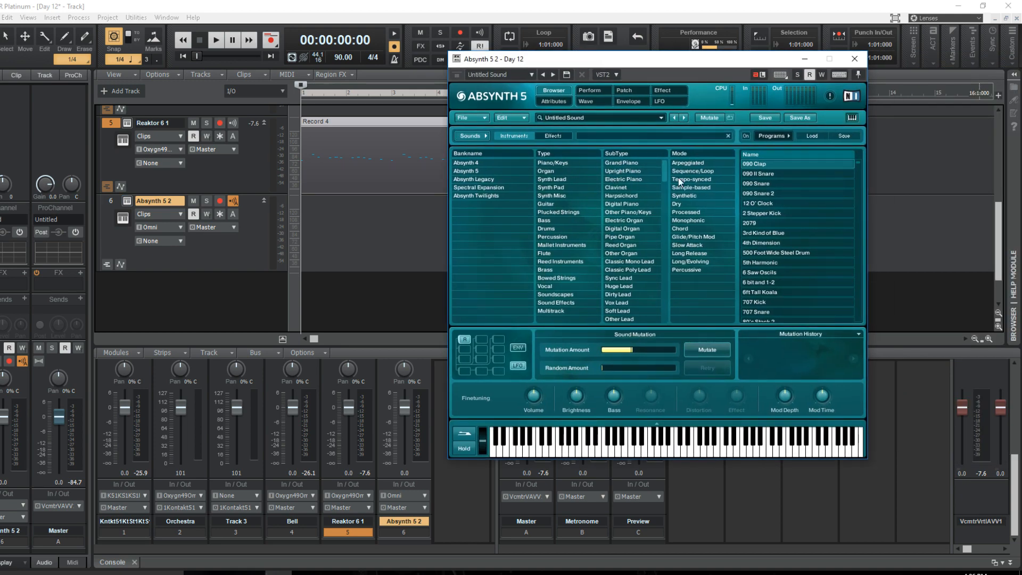
click(553, 187)
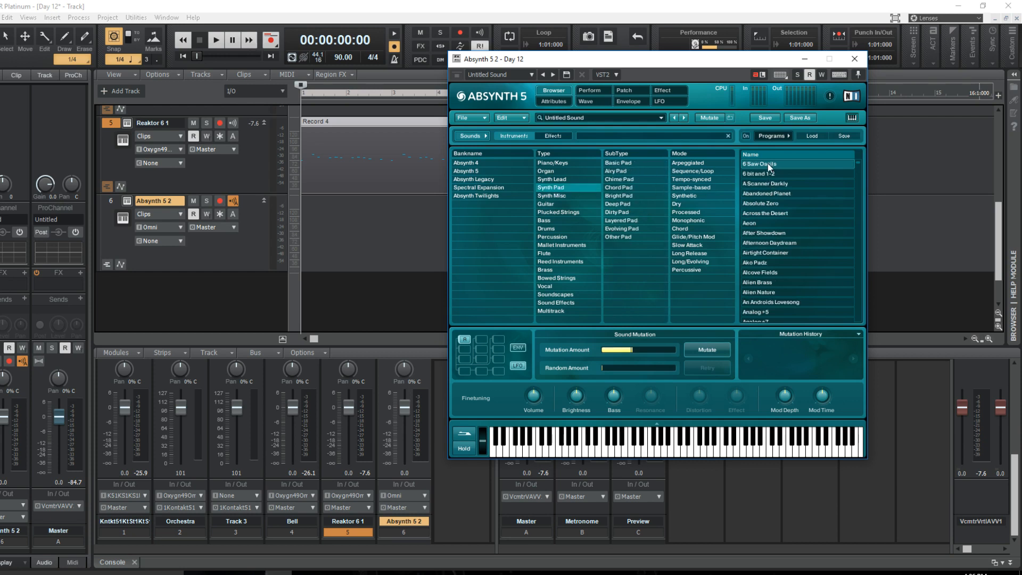
click(621, 189)
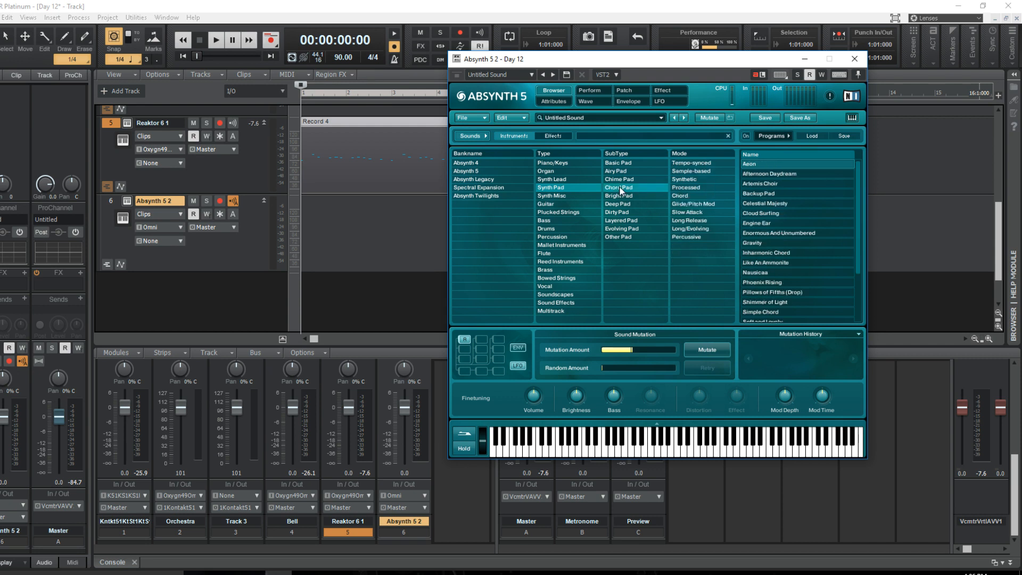
click(755, 164)
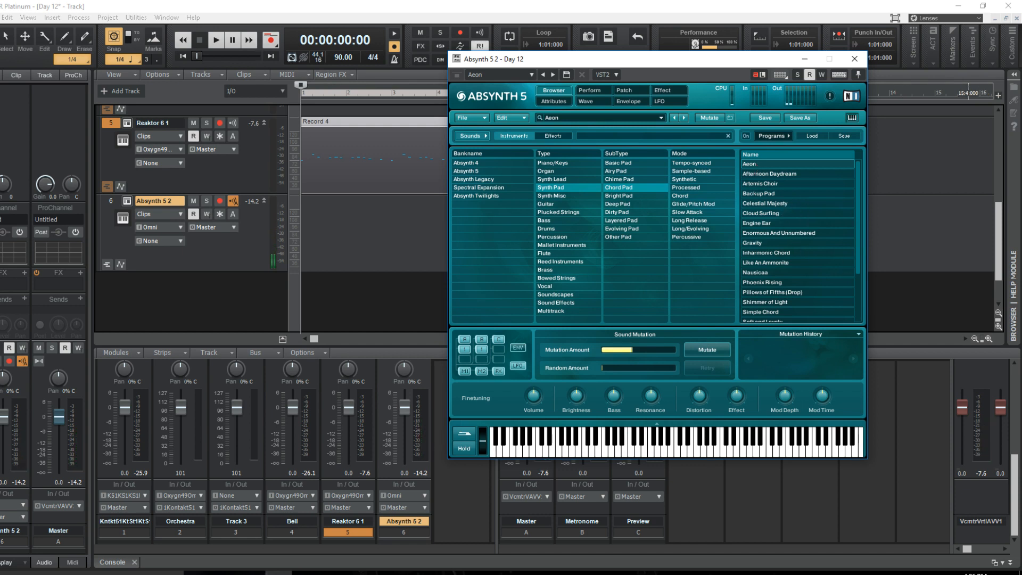
Audition the Afternoon Daydream sound, load Artemis Choir instead, and minimize the Absynth window.
key(alt+Tab)
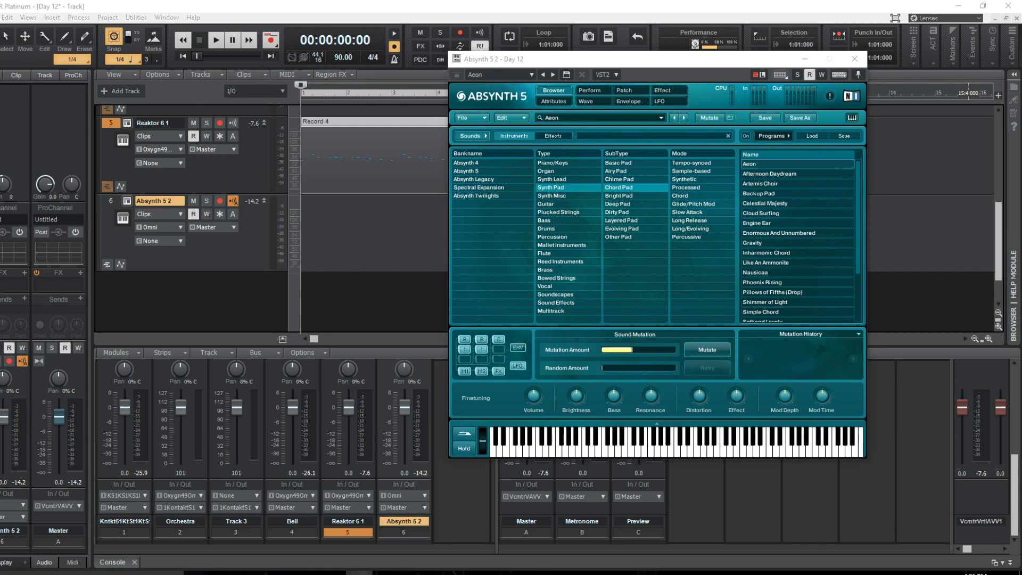
click(767, 172)
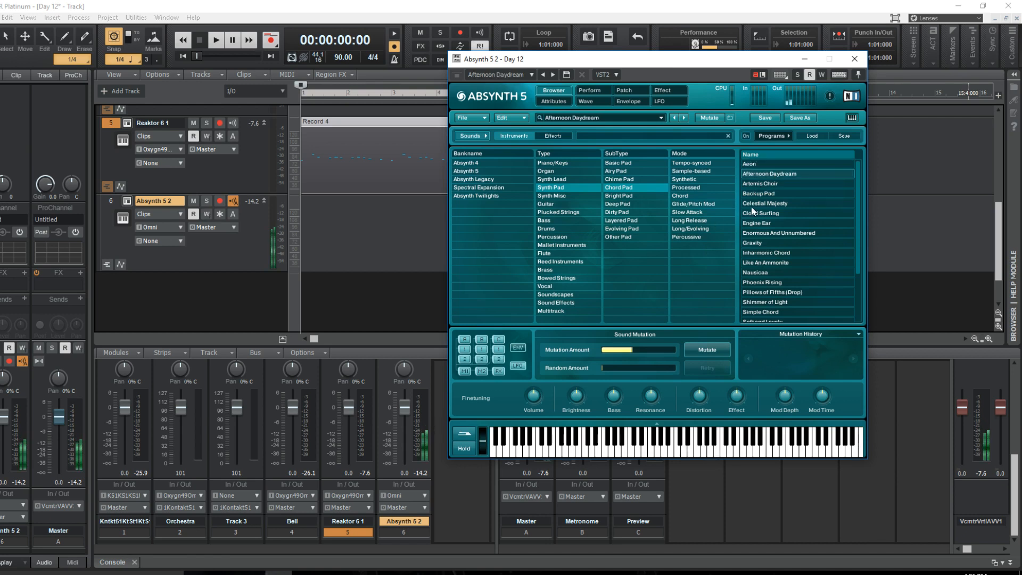
click(770, 180)
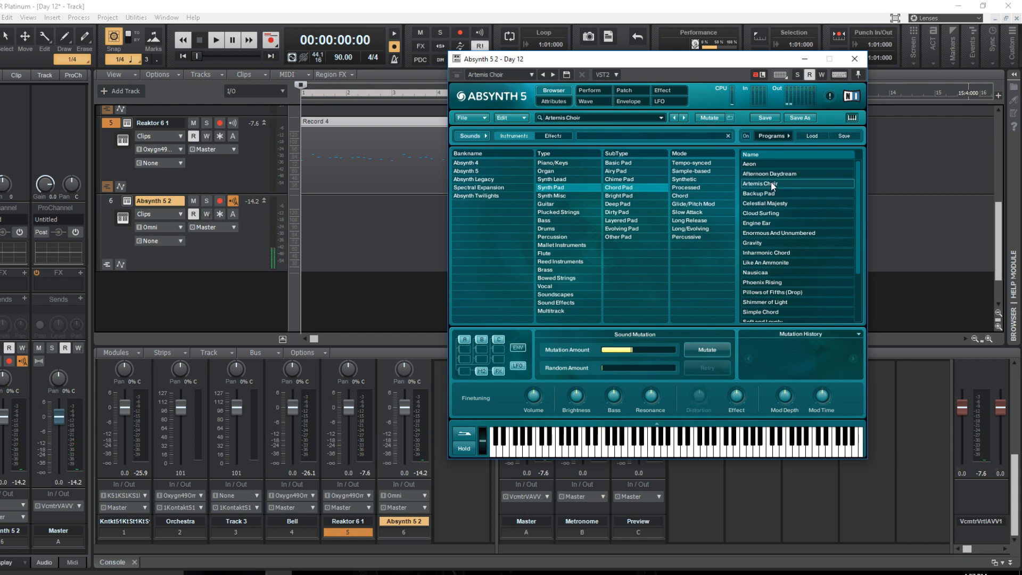
click(805, 58)
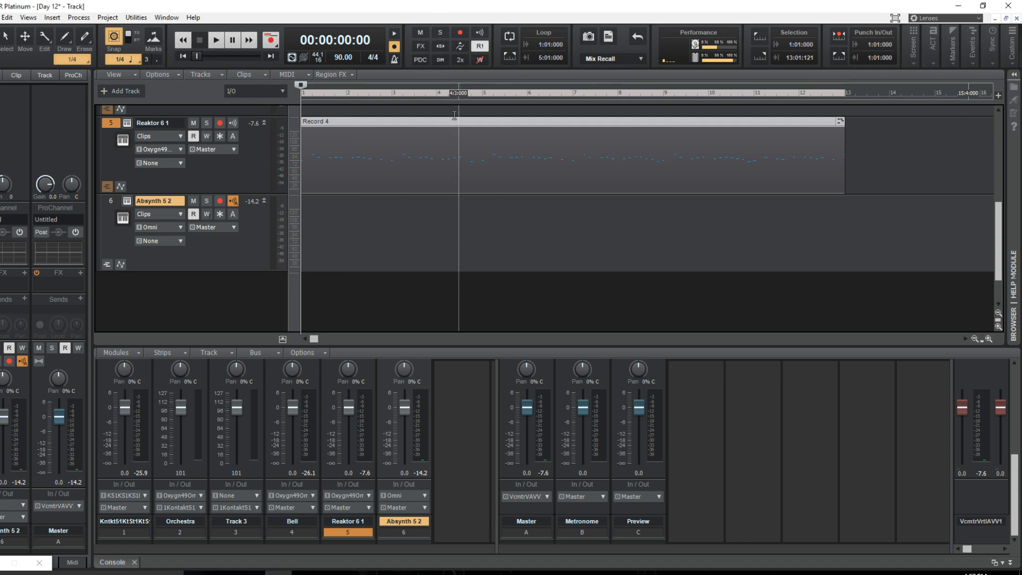
Play the opening bars briefly, and open the Reaktor 6 track's Record 4 clip in a Piano Roll docked below the tracks.
key(space)
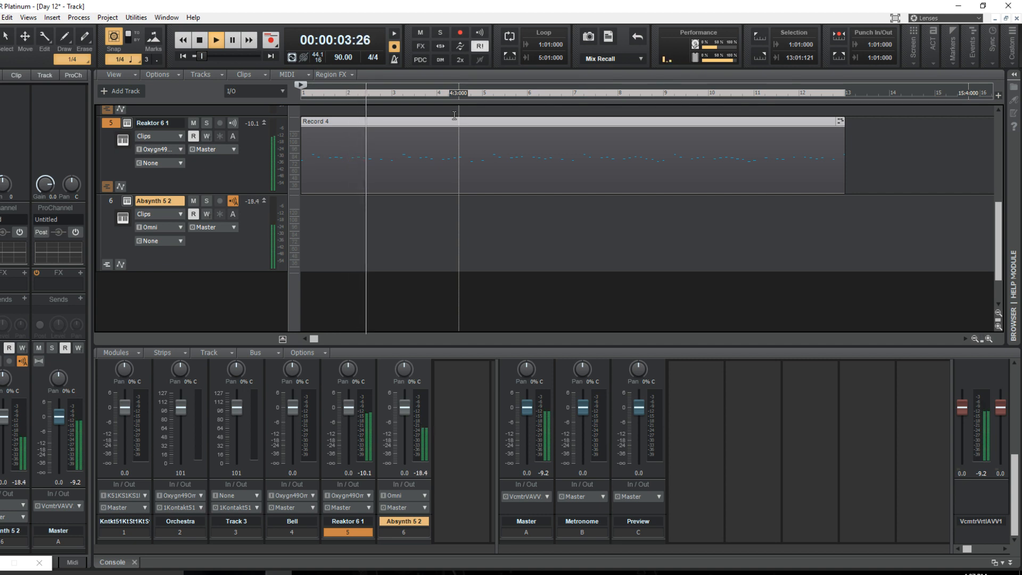
key(space)
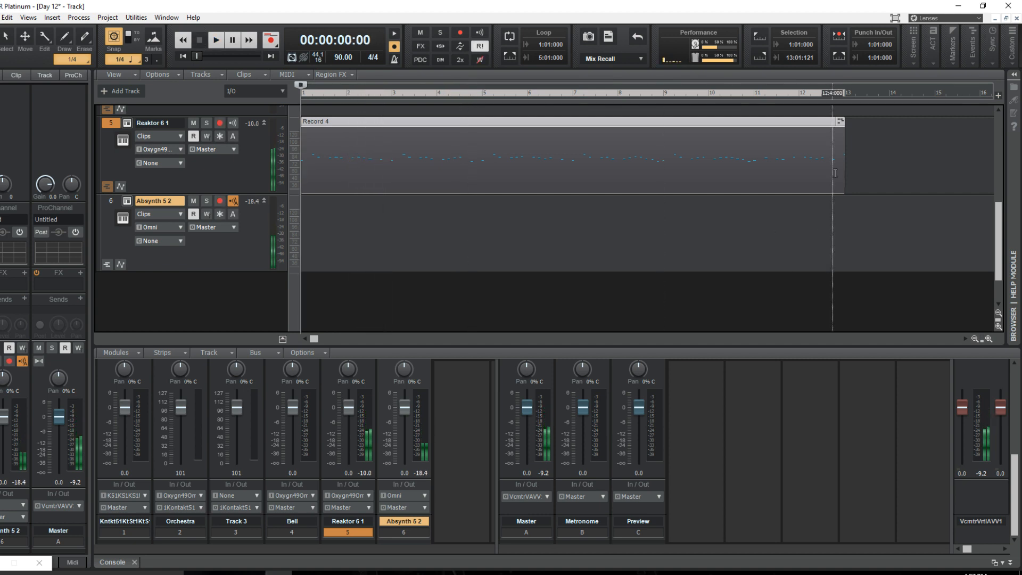
click(840, 121)
click(870, 133)
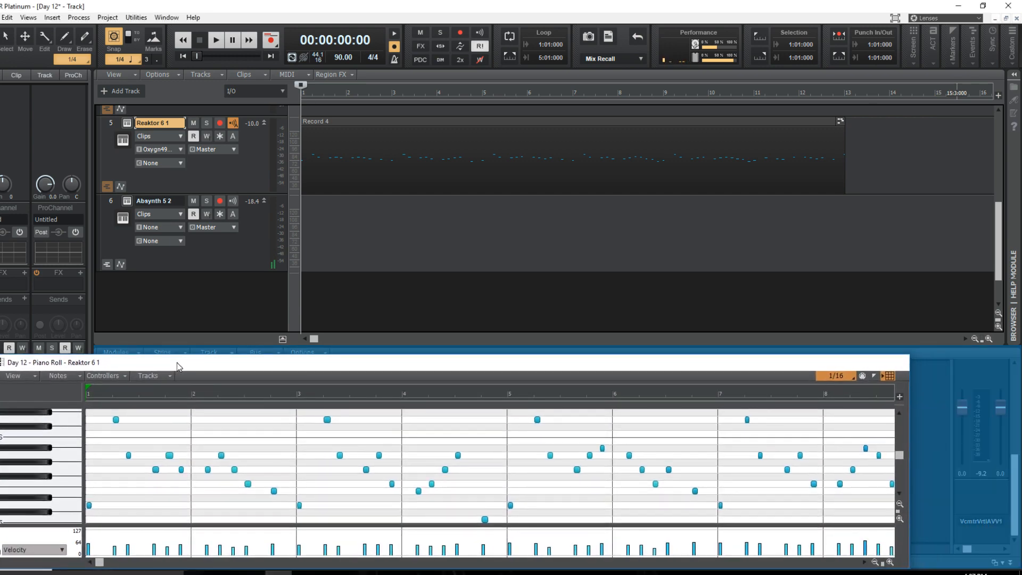
drag(490, 346, 490, 251)
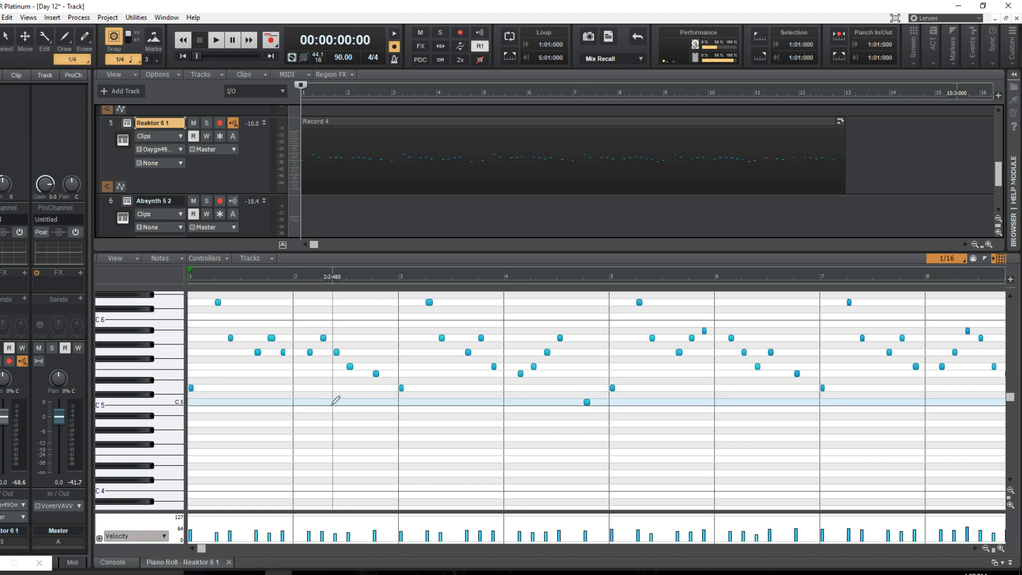
Make the Absynth track active for live input and play the project from the start until past measure 13.
click(258, 230)
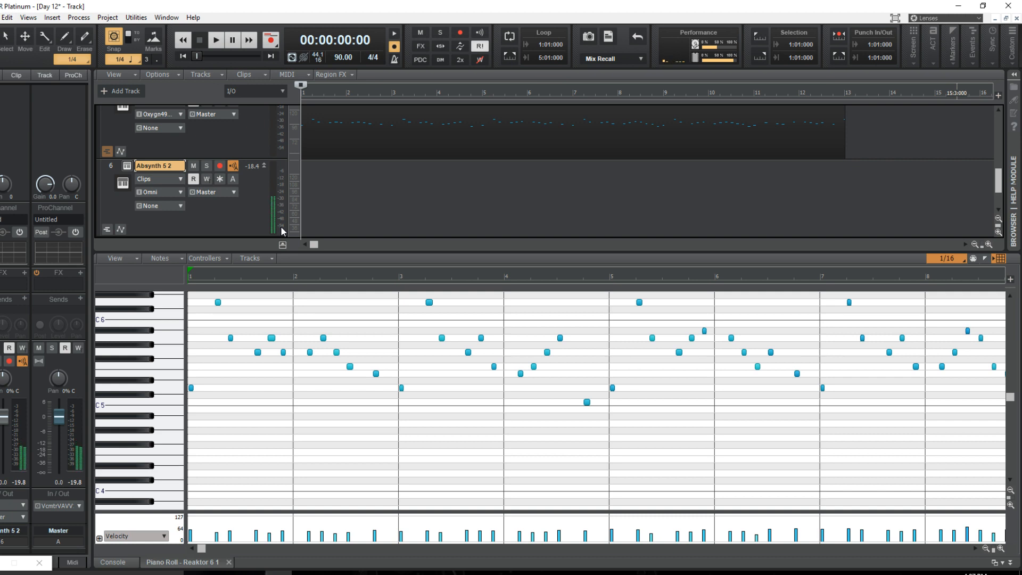
key(space)
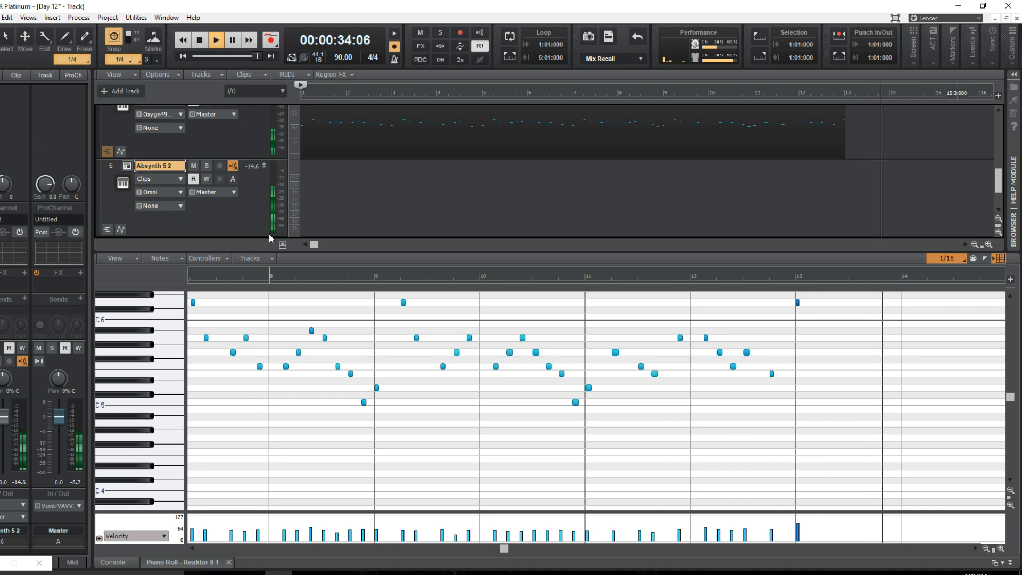
key(space)
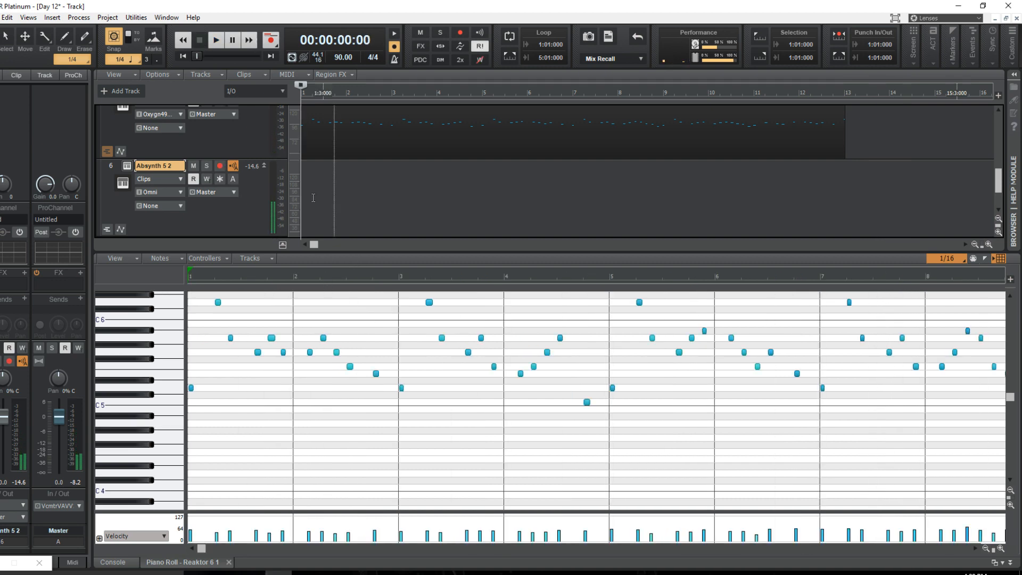
Reopen the Absynth 5 window, move it clear of the track list and show its Perform controllers.
click(1, 562)
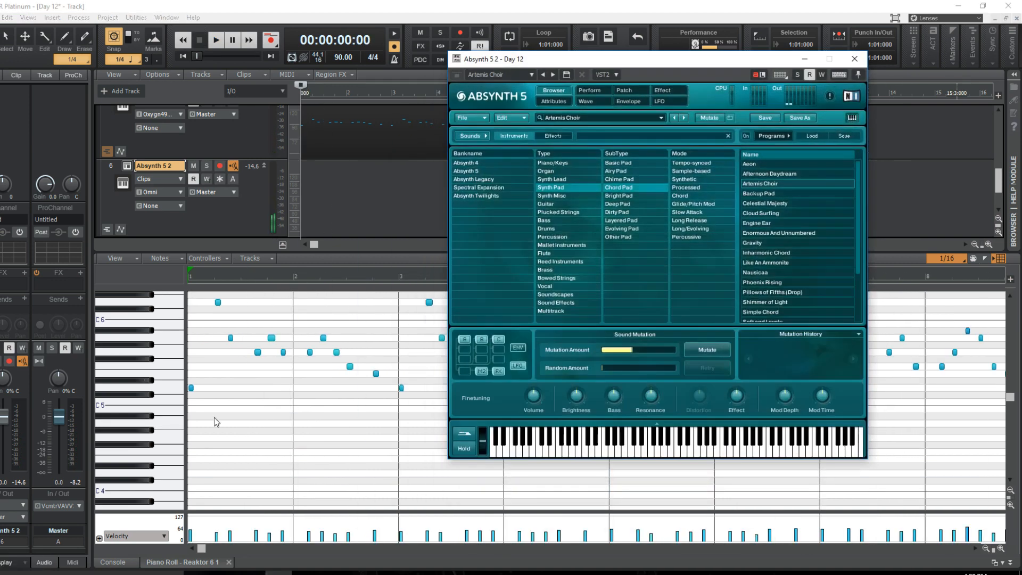
drag(703, 65, 648, 107)
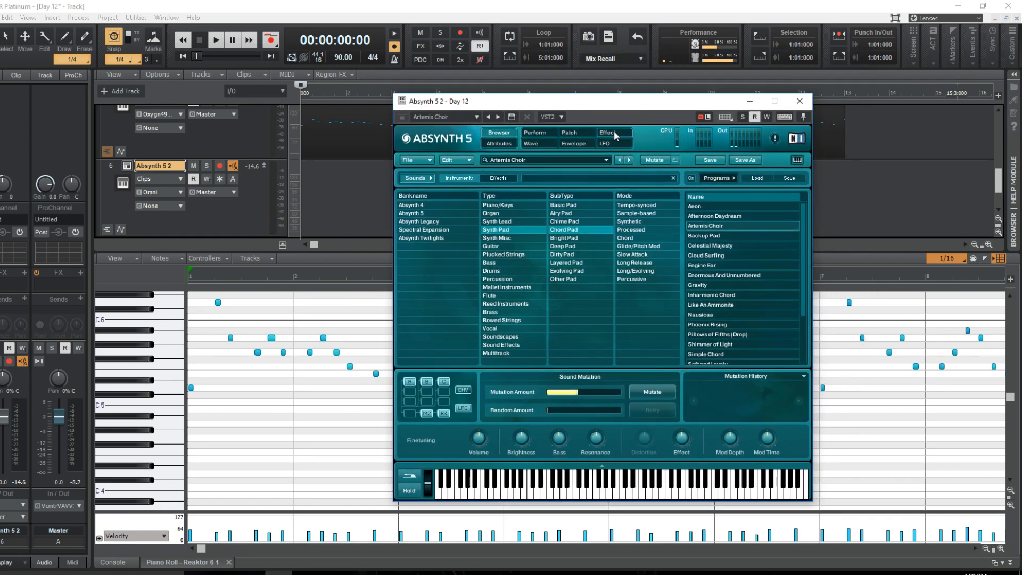
click(553, 134)
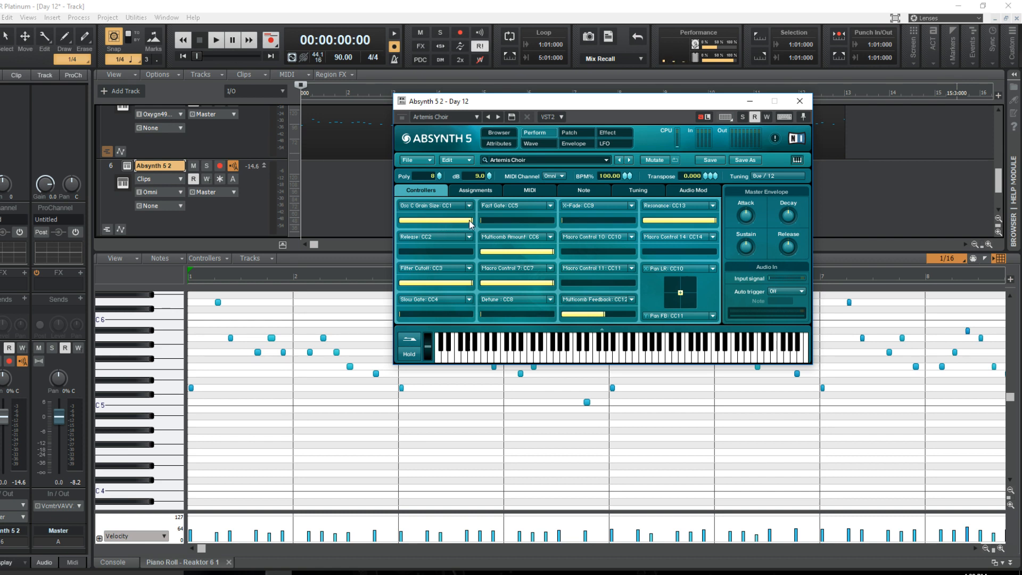
Lower Artemis Choir's Osc C Grain Size, Resonance and Multicomb Amount, trying Detune and the other controllers and returning them to minimum.
drag(469, 222, 385, 224)
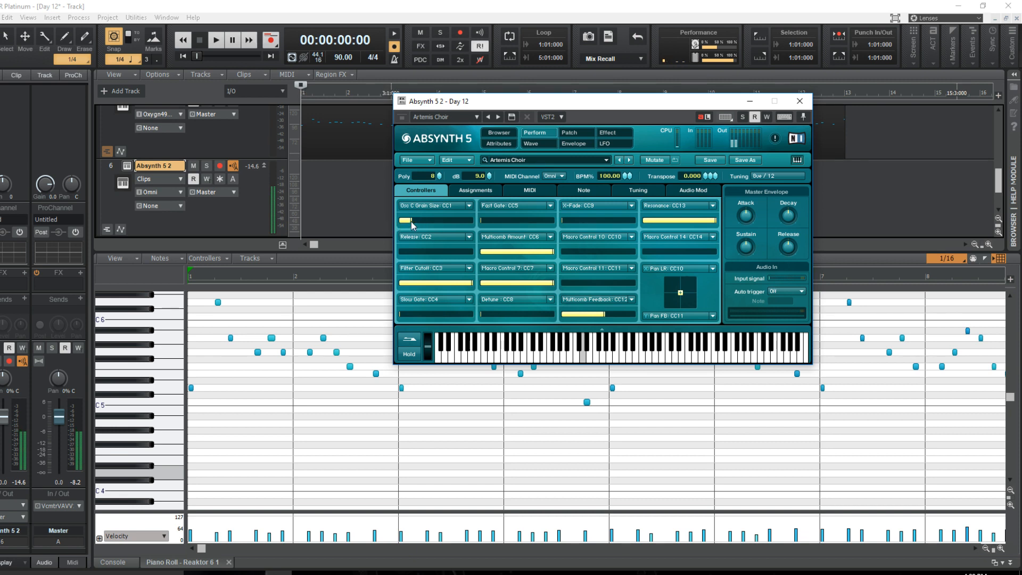
drag(705, 226, 663, 220)
drag(553, 252, 496, 253)
drag(439, 282, 548, 283)
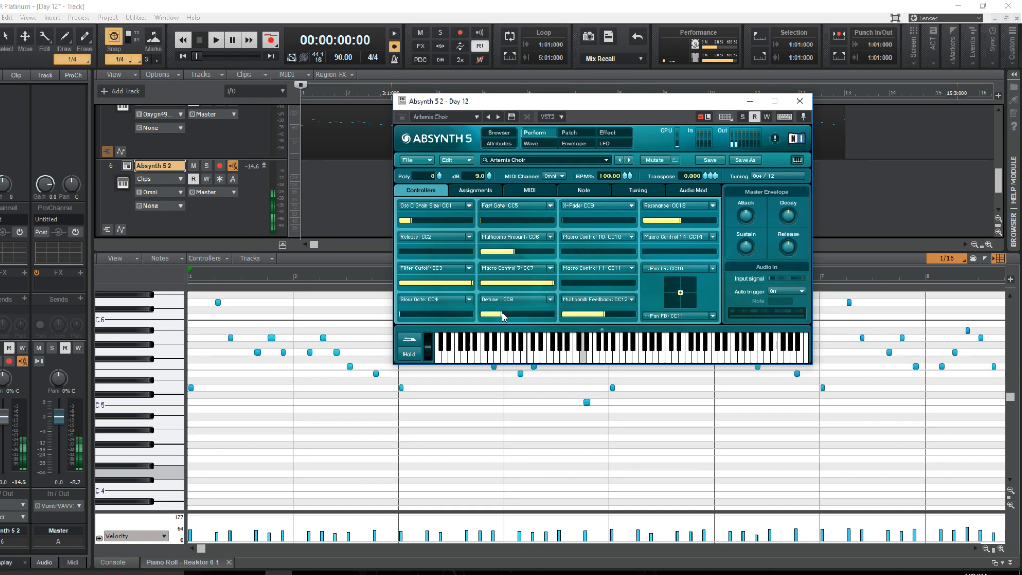
drag(502, 315, 465, 317)
drag(403, 316, 384, 306)
drag(627, 220, 570, 257)
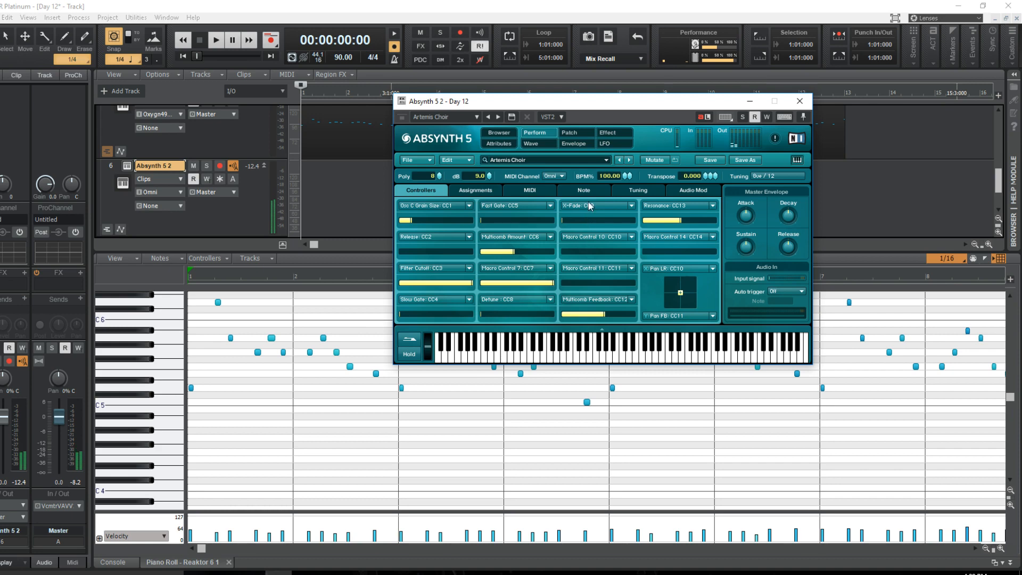
Show the Artemis Choir patch structure and compare its sound with oscillators A, B and C each switched off and back on.
click(576, 131)
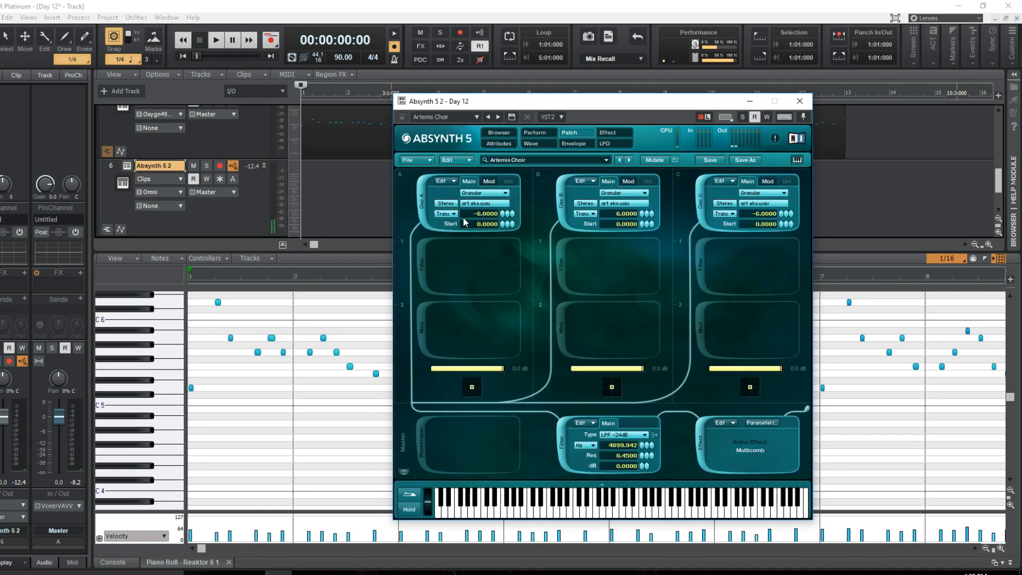
click(489, 181)
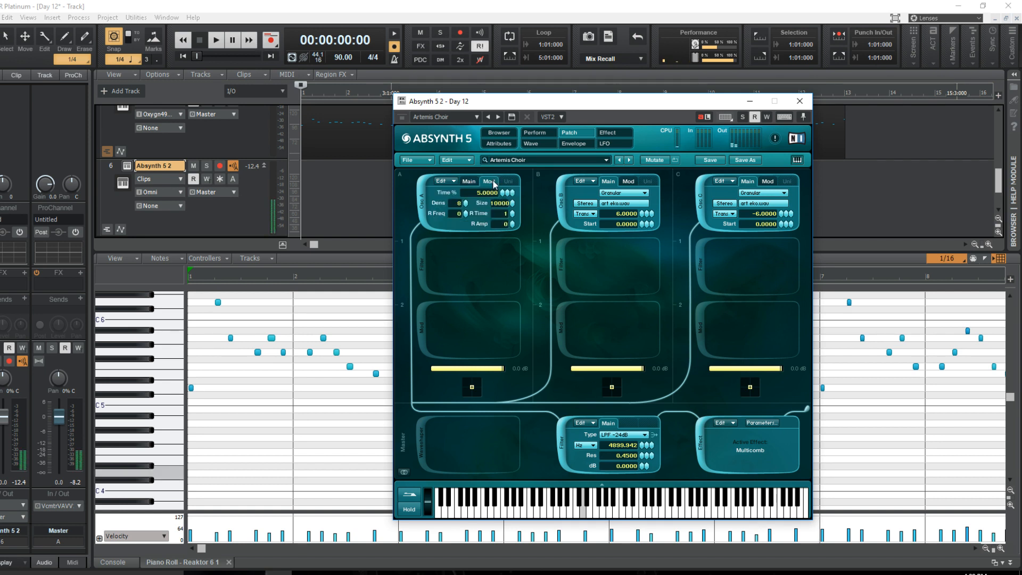
click(417, 205)
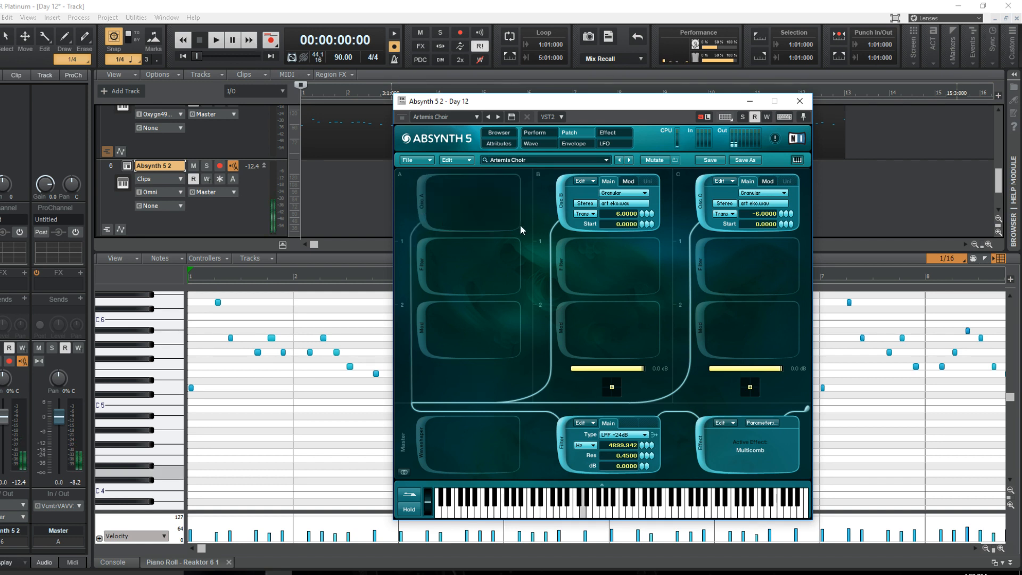
click(422, 205)
click(558, 205)
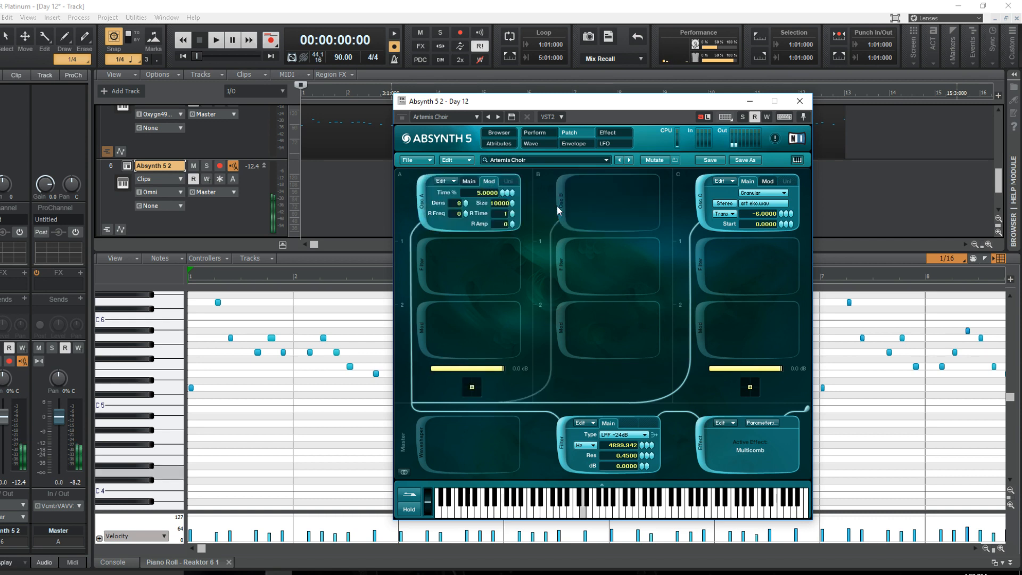
click(707, 214)
click(559, 205)
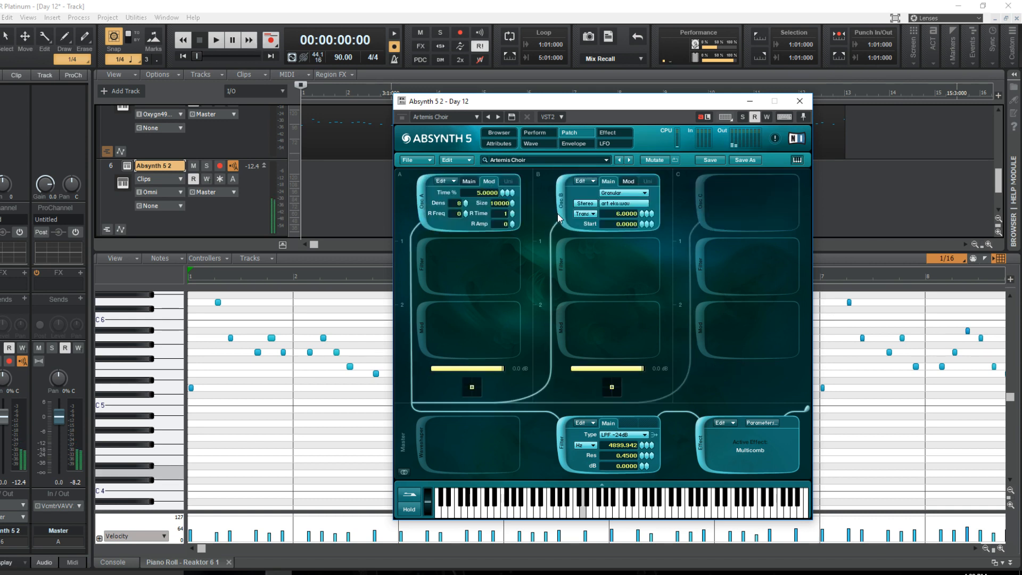
click(699, 213)
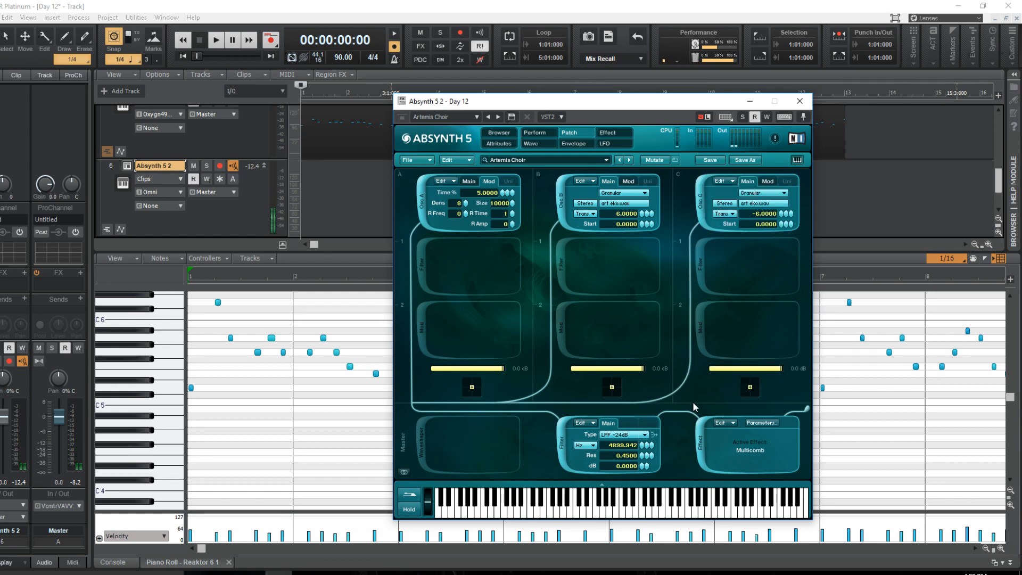
Set oscillator A's granular Time to 0% and check oscillator B's modulation settings.
click(466, 206)
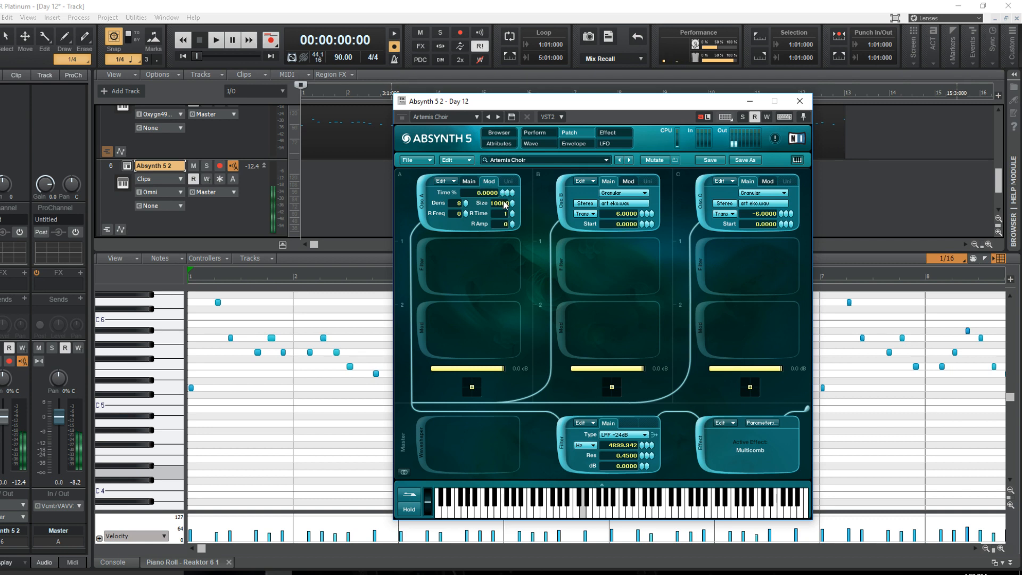
click(470, 183)
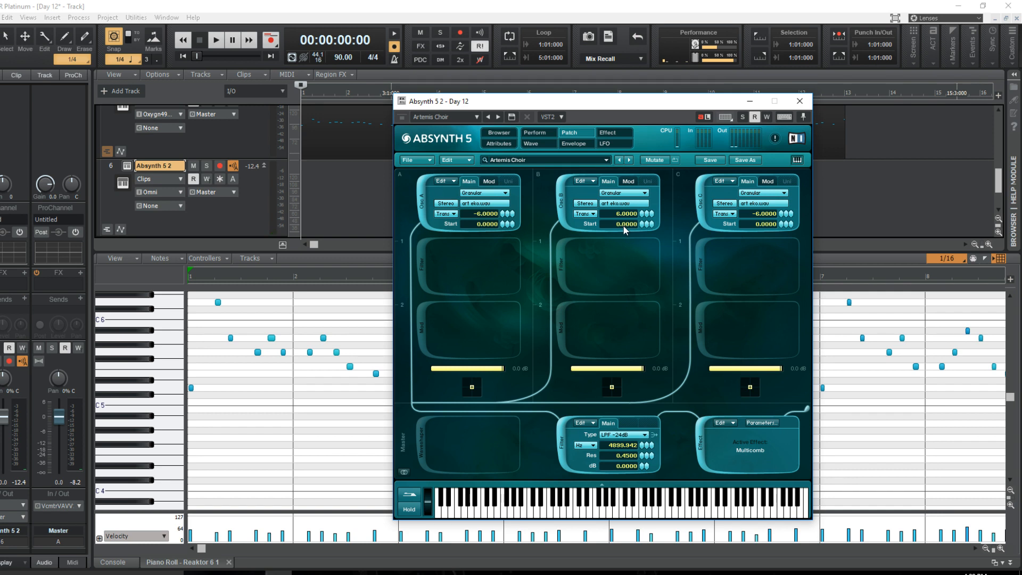
click(629, 183)
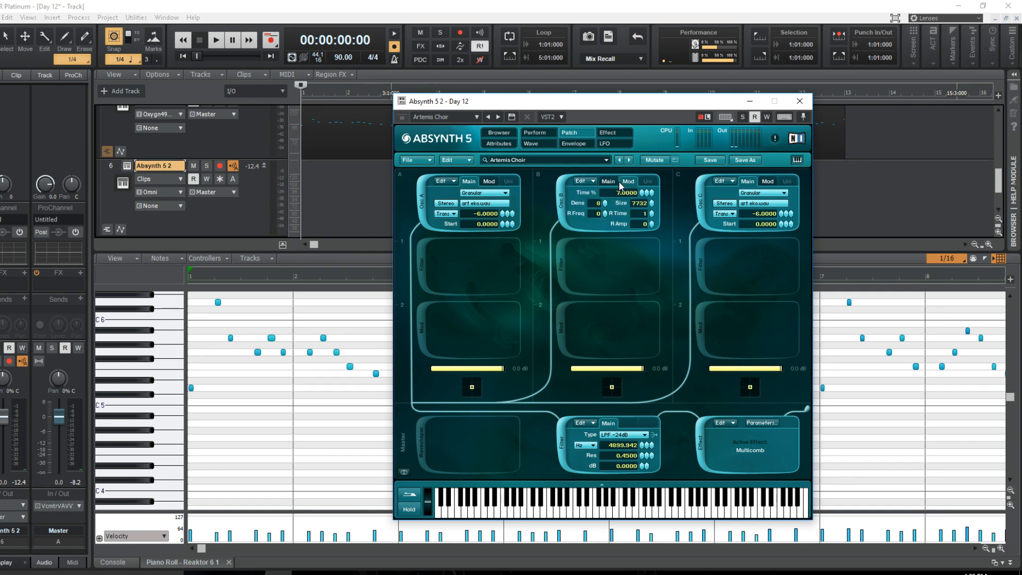
click(609, 182)
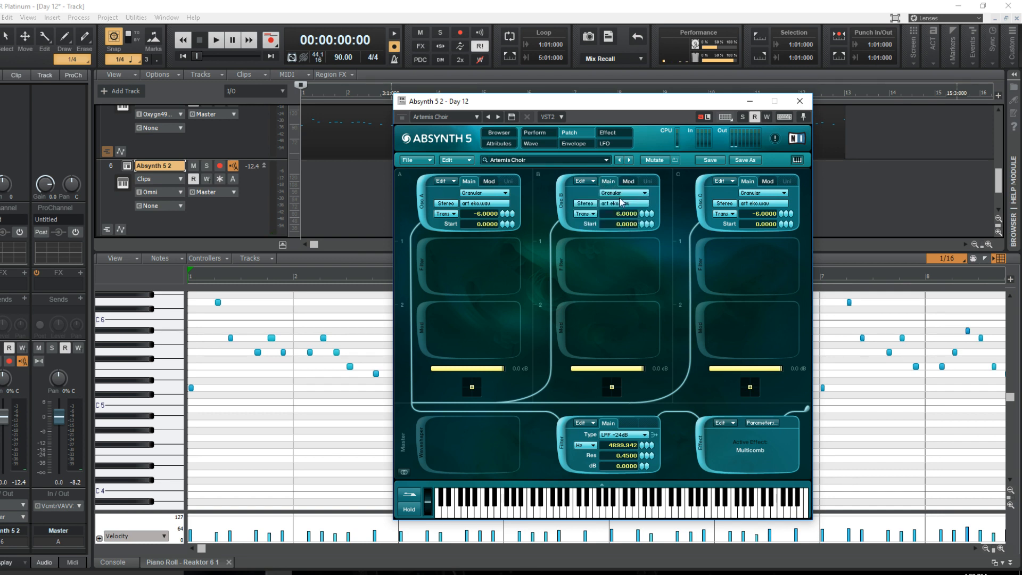
Open the sample chooser for oscillator C, cancel it without picking a sample, and view the patch's effect settings.
click(745, 205)
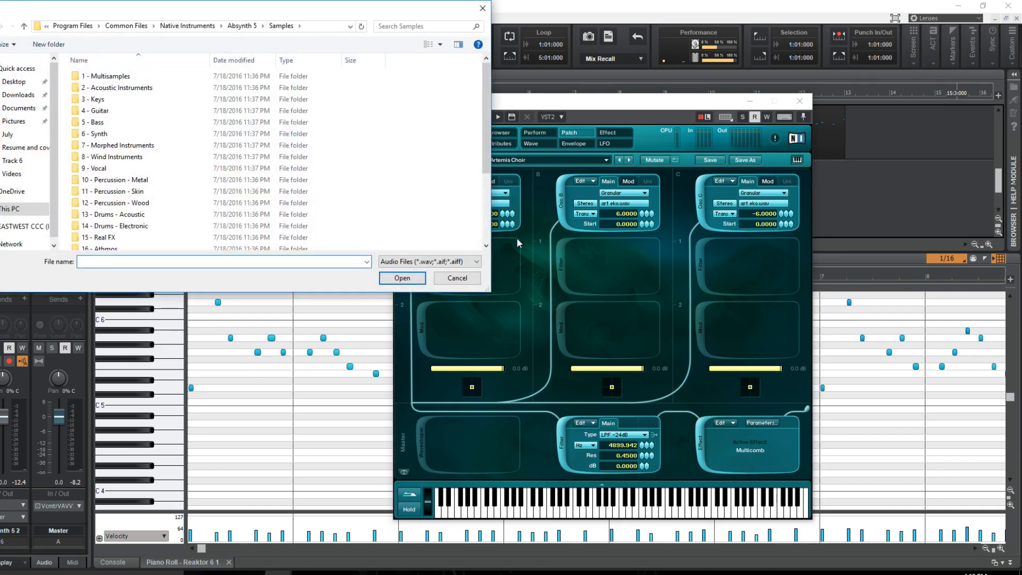
click(437, 284)
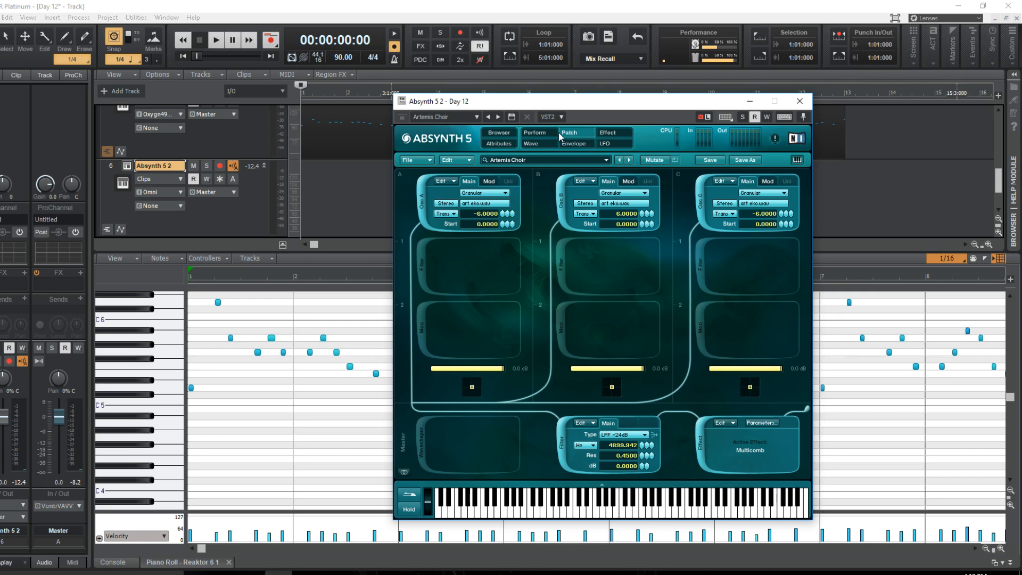
click(612, 133)
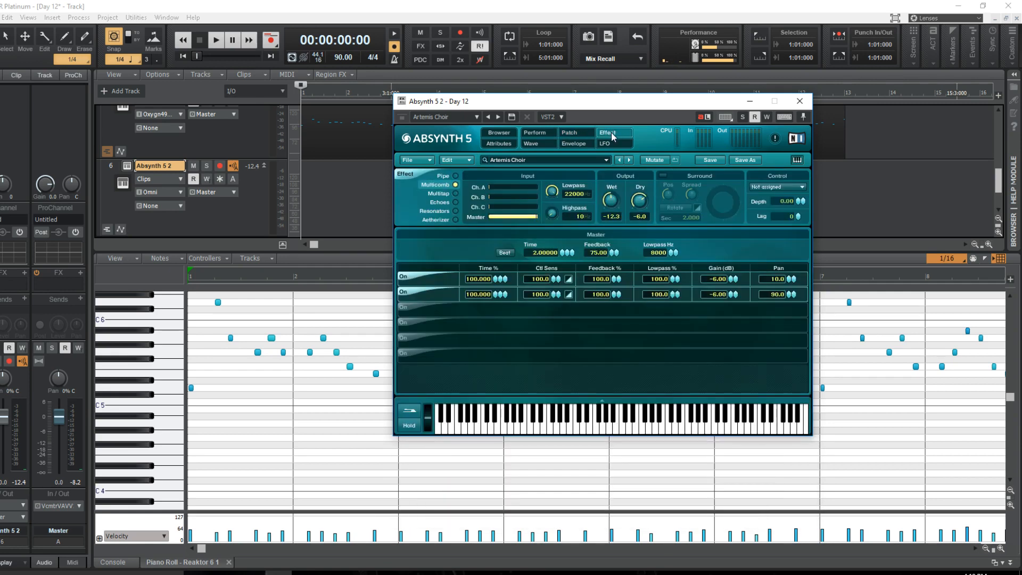
Return to the sound browser and audition the Chord Pad sounds from Backup Pad through Enormous And Unnumbered.
click(498, 133)
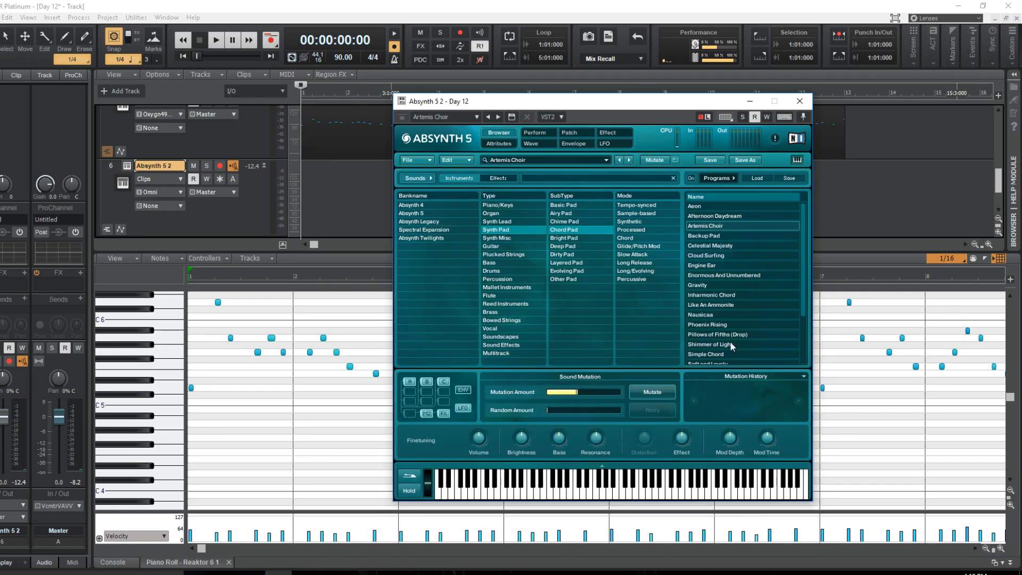
click(709, 236)
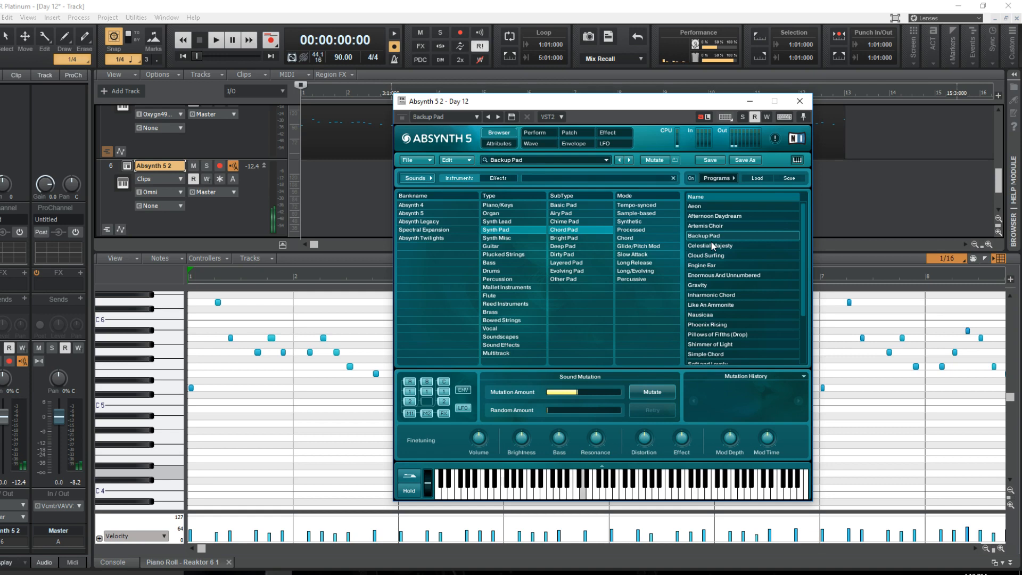
click(712, 246)
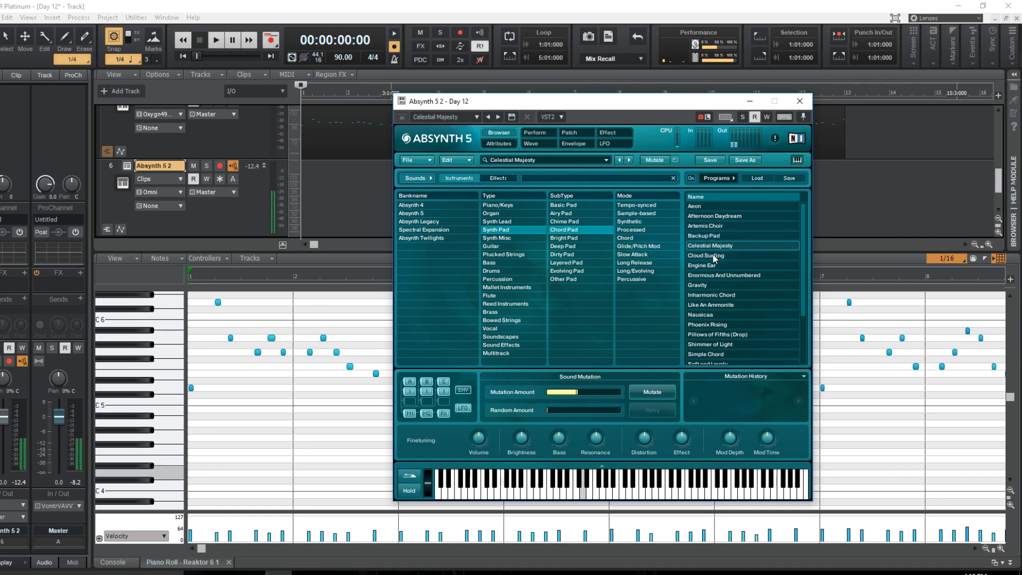
click(714, 256)
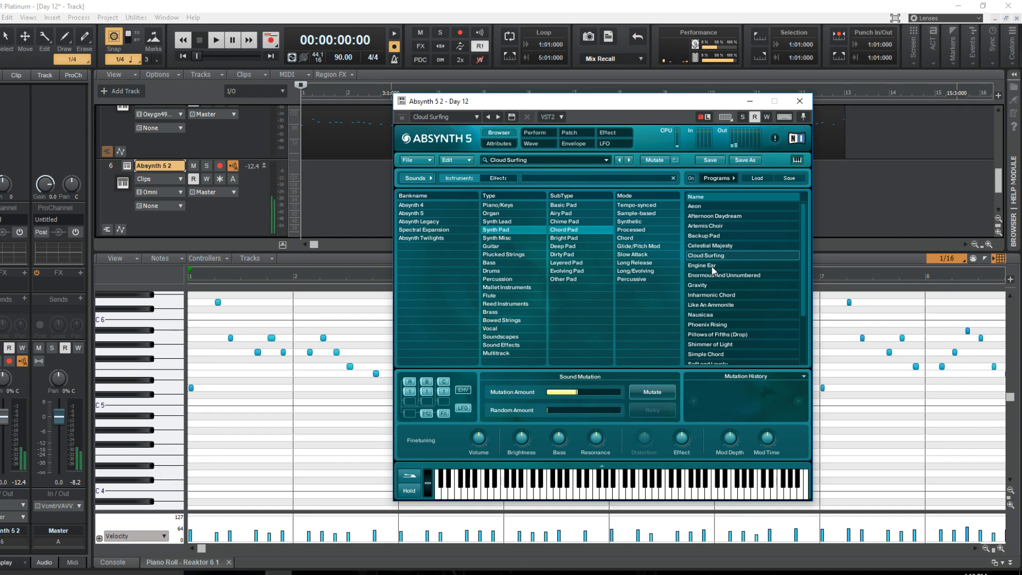
click(712, 266)
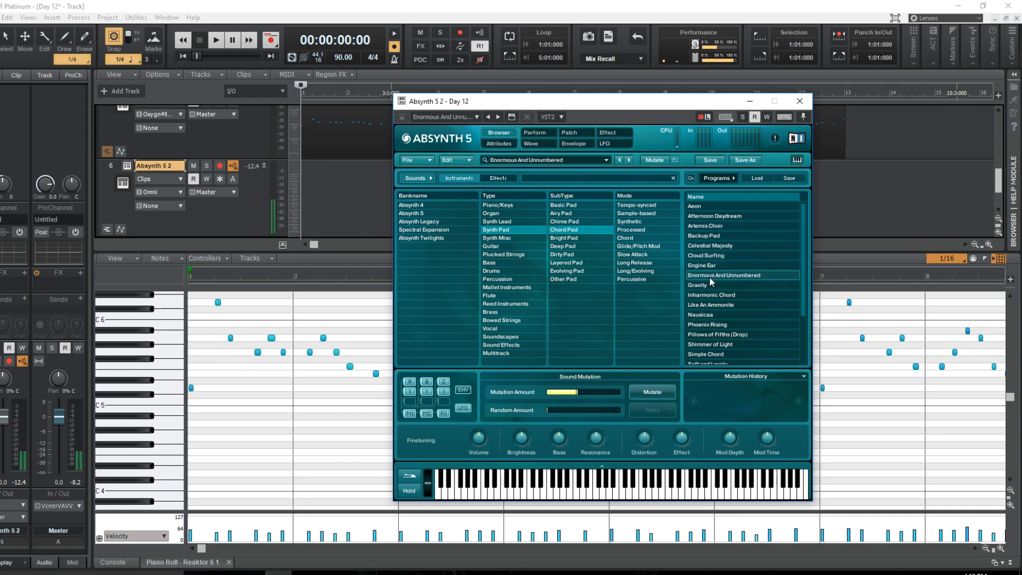
Audition the Chord Pad sounds from Gravity through Nausicaa and load Phoenix Rising.
click(703, 285)
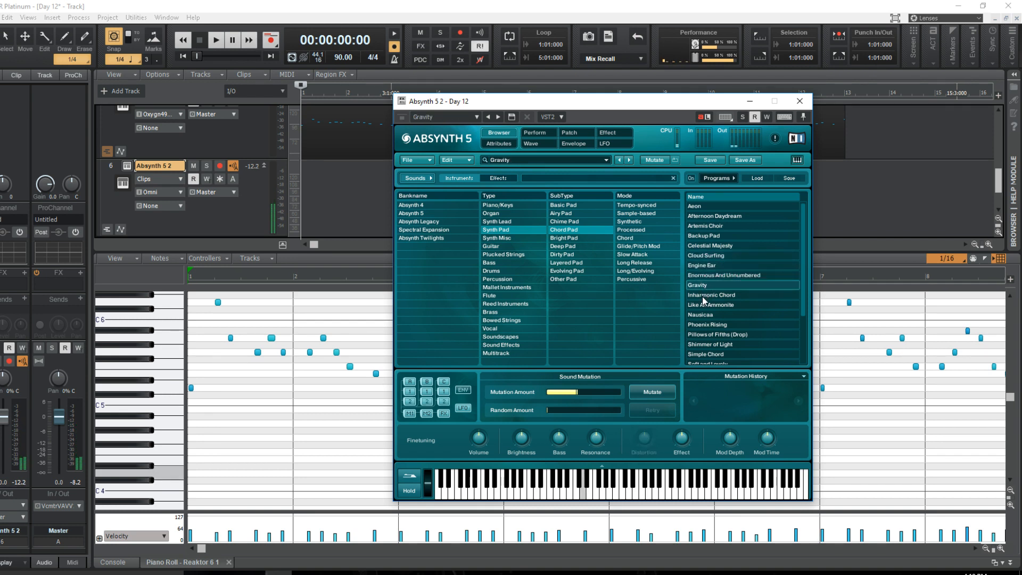
click(702, 296)
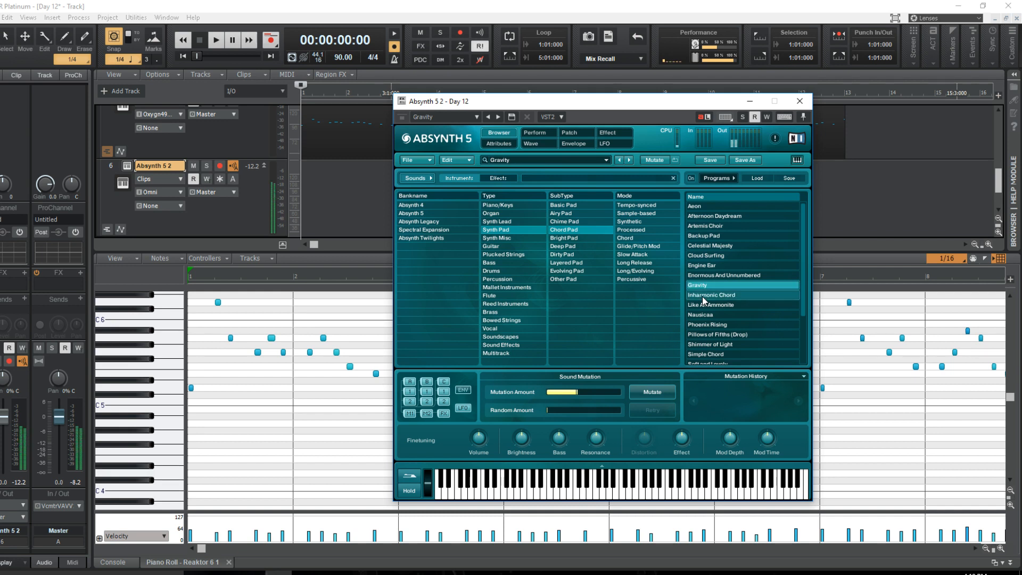
click(704, 304)
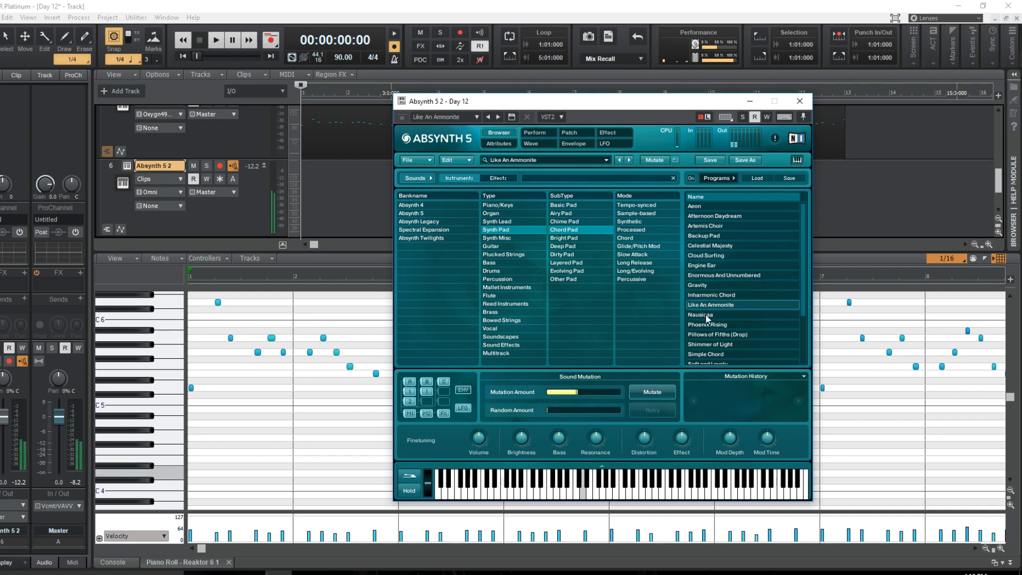
click(706, 316)
click(710, 325)
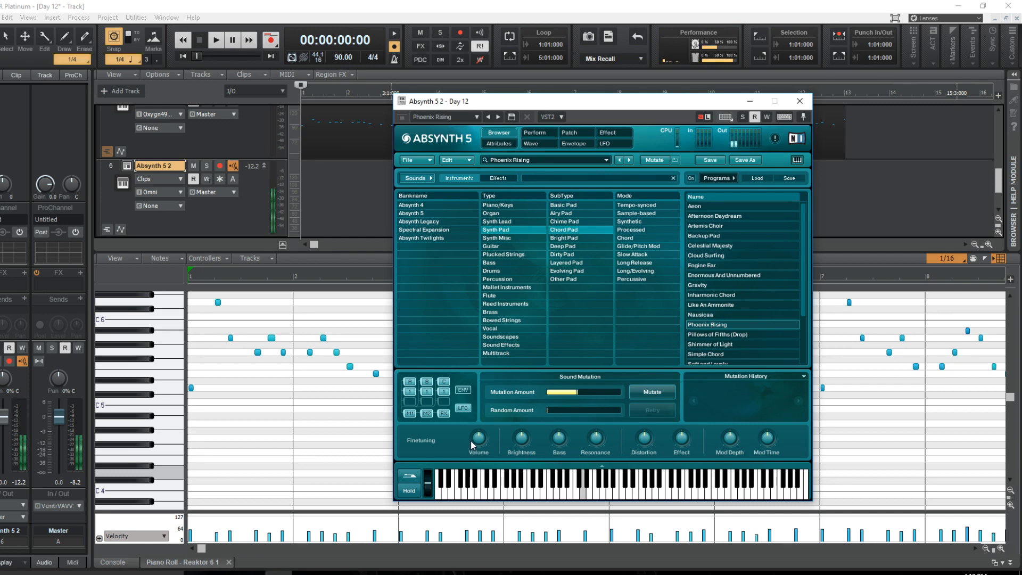
Close the Absynth 5 instrument window and arm the Absynth 5 2 track for recording.
drag(473, 453, 474, 480)
click(799, 100)
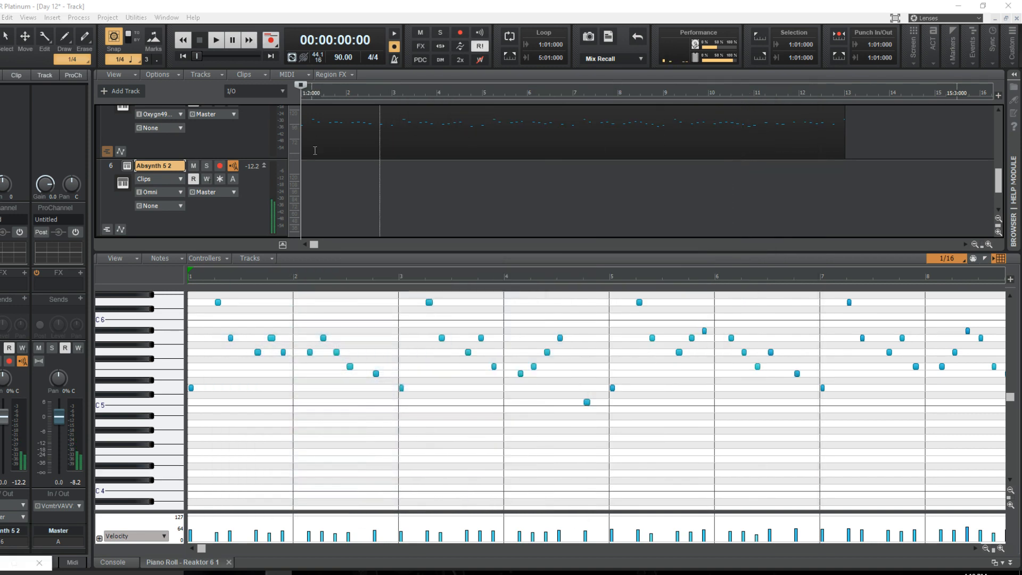
click(220, 165)
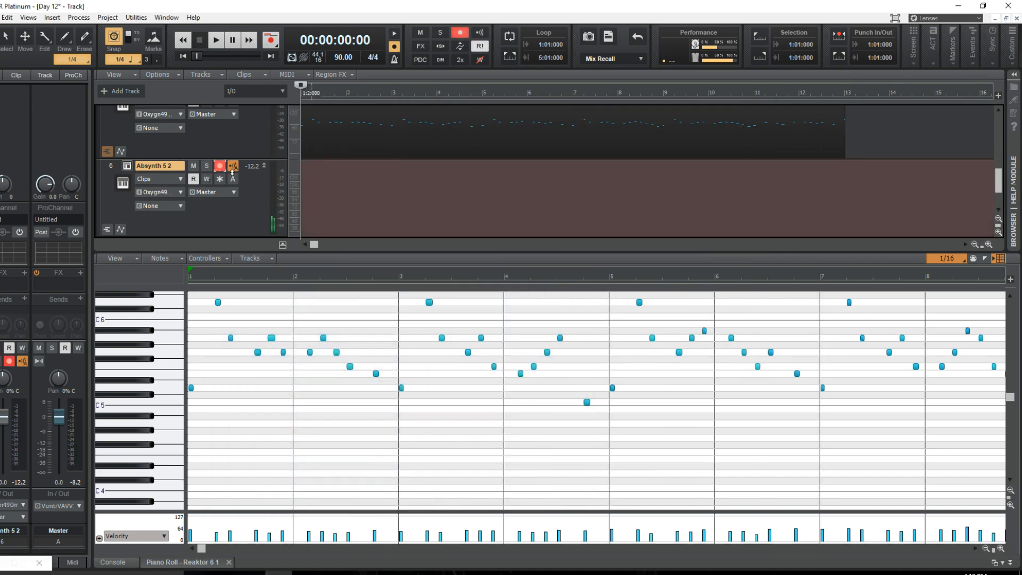
Raise the metronome's record count-in by one measure in the project preferences and apply the change.
click(8, 18)
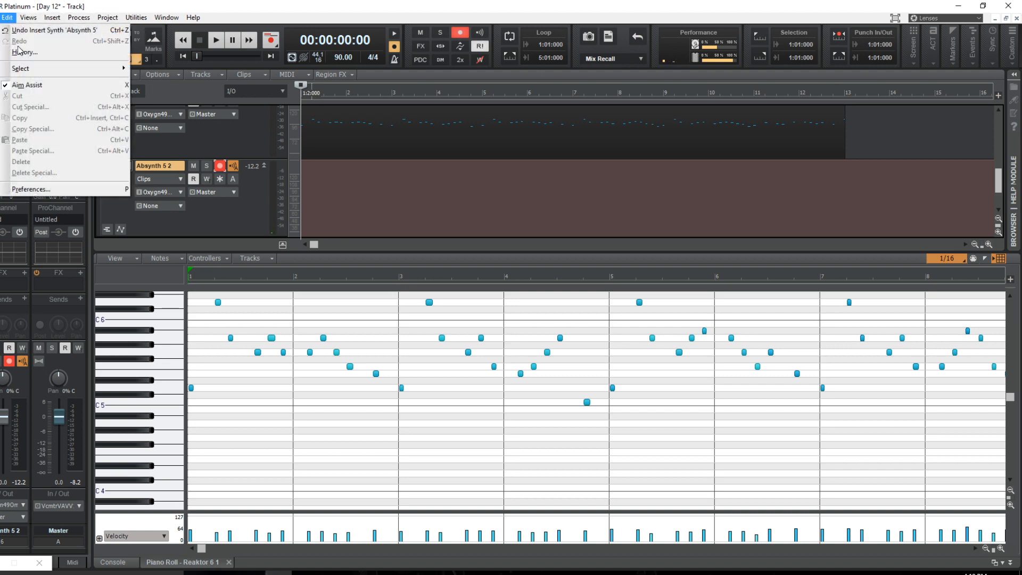
click(37, 192)
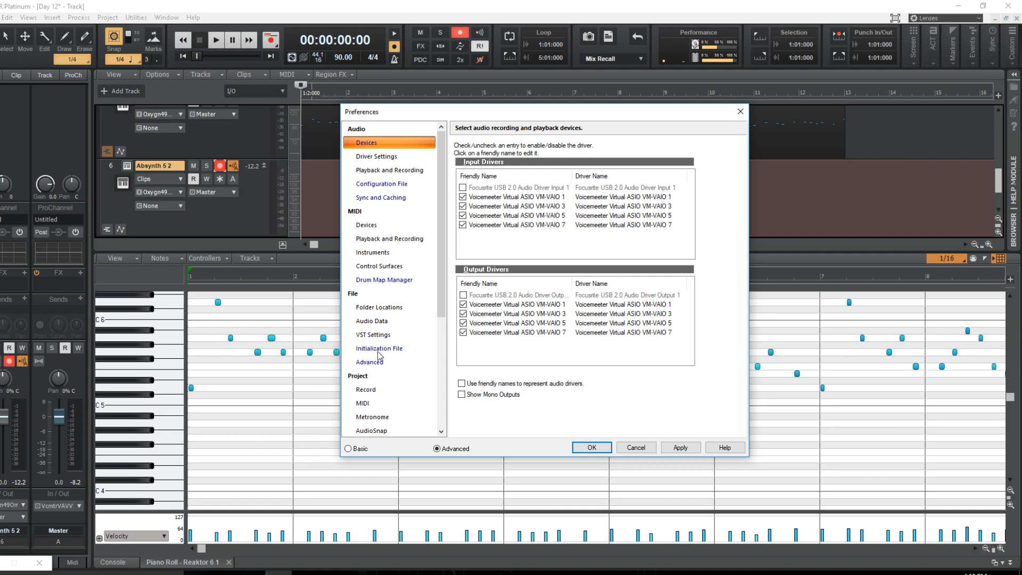
click(379, 417)
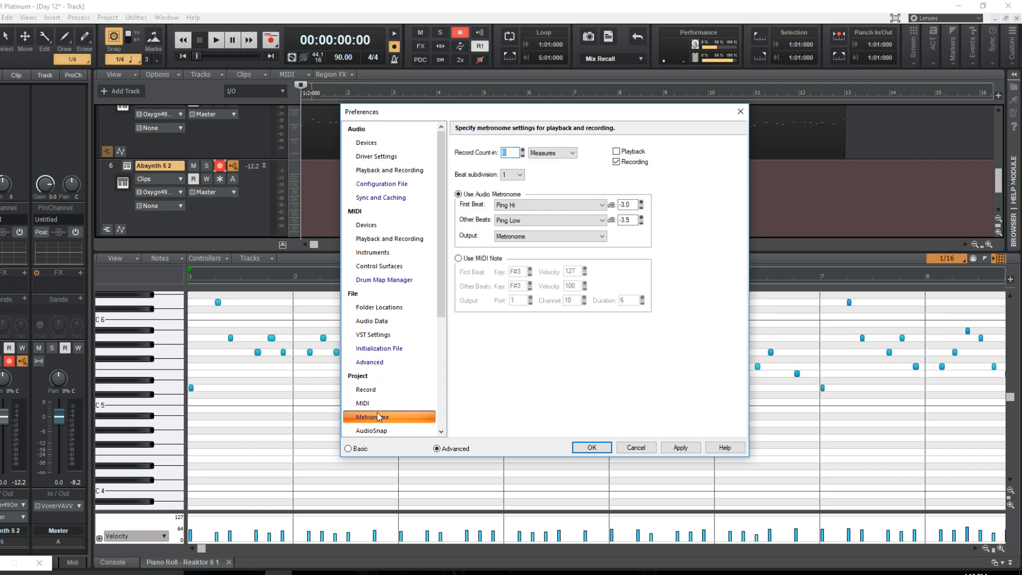
click(522, 150)
click(680, 447)
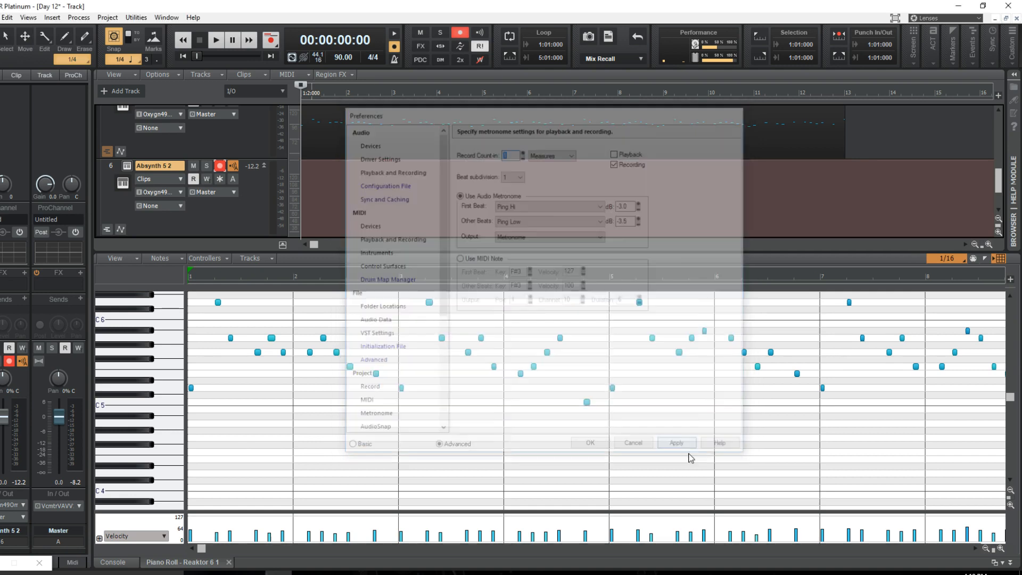
click(591, 447)
Record a sustained pad part on the Absynth 5 2 track alongside the Reaktor melody, stopping after measure 14 begins.
key(space)
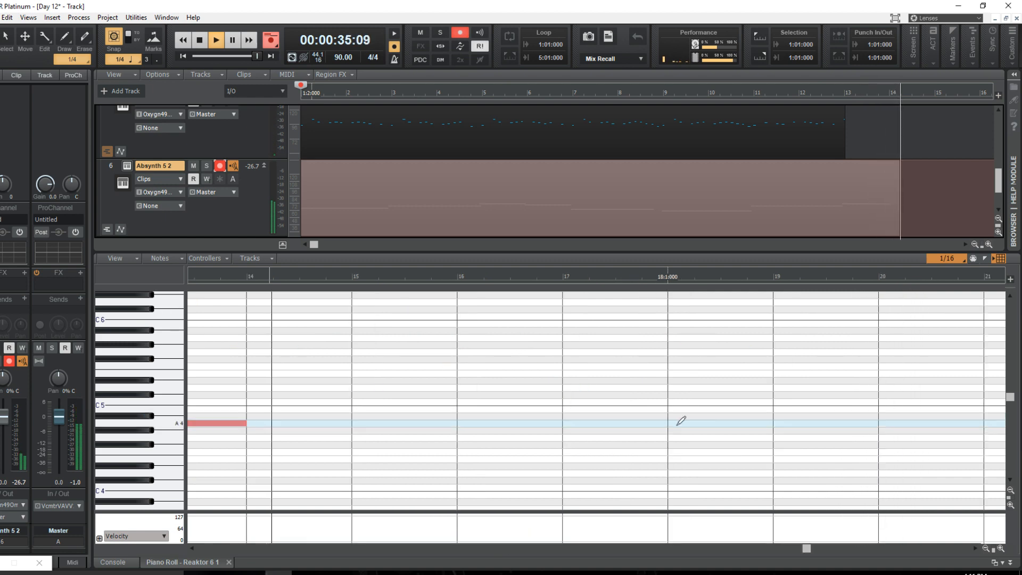
key(space)
Quantize the start times of the recorded Absynth clip after choosing a different quantize duration.
click(618, 210)
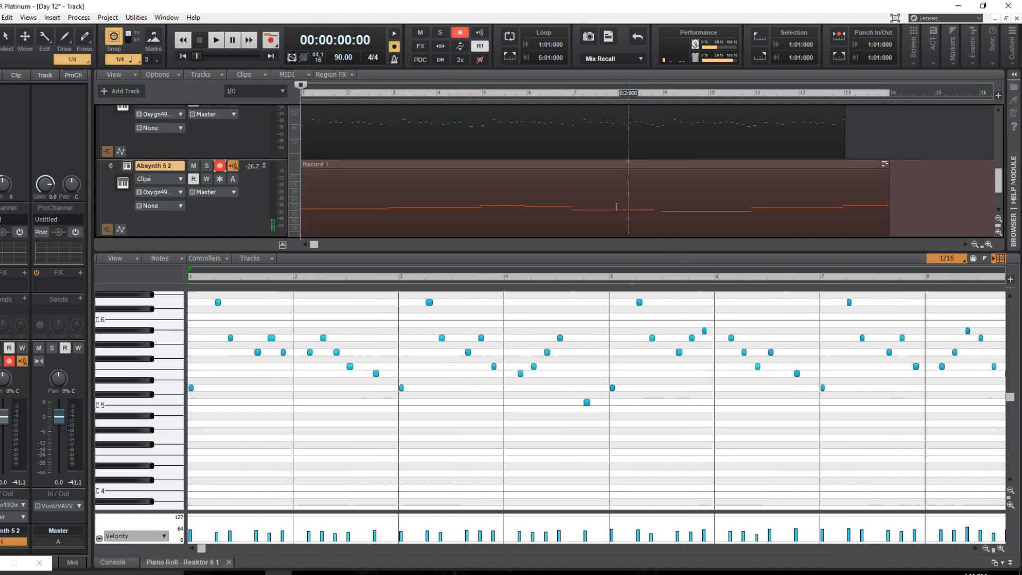
key(q)
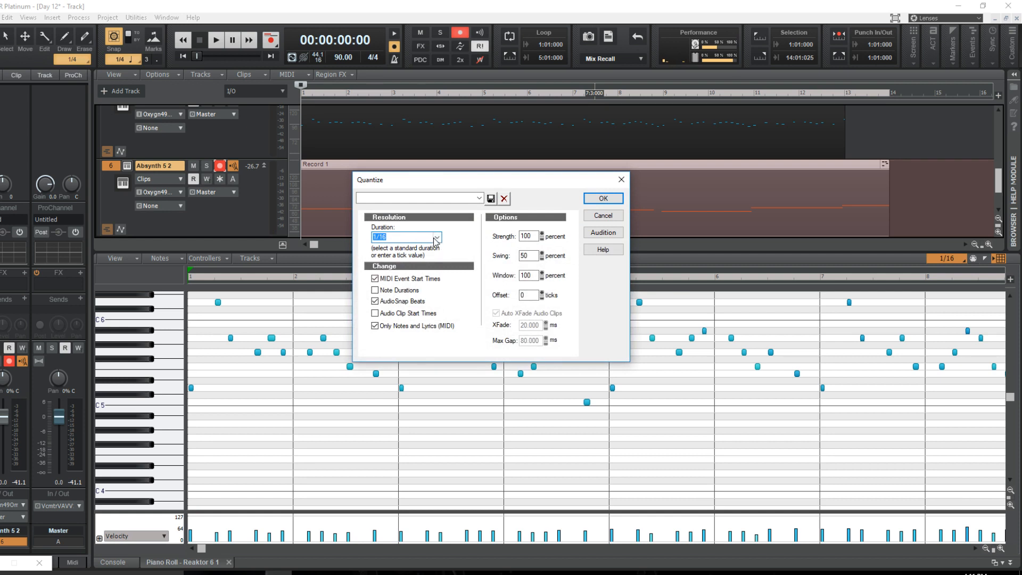
click(436, 237)
click(412, 271)
click(603, 198)
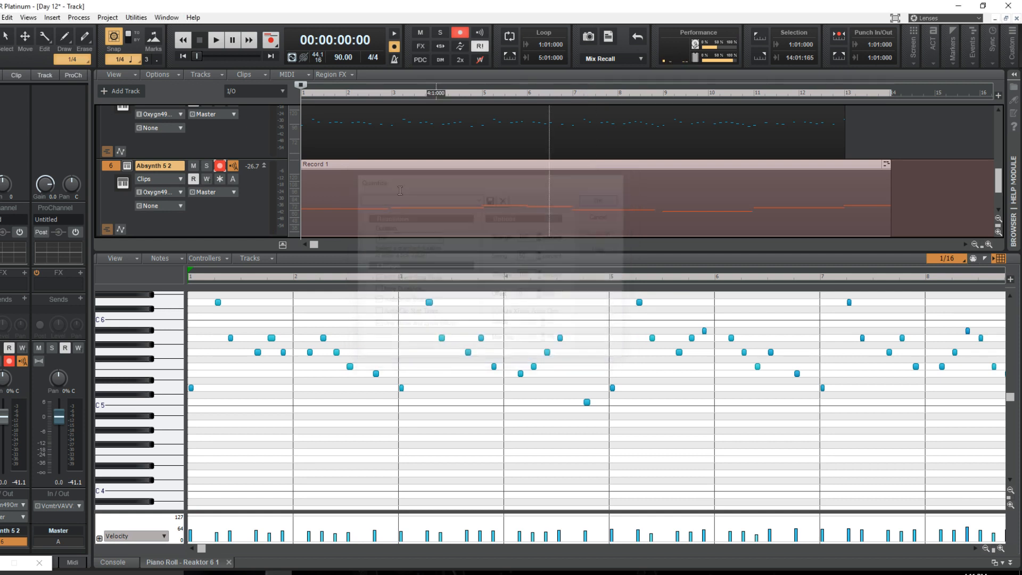
Disarm the Absynth 5 2 track and play the project from the start to check the recorded pad with the melody.
click(218, 167)
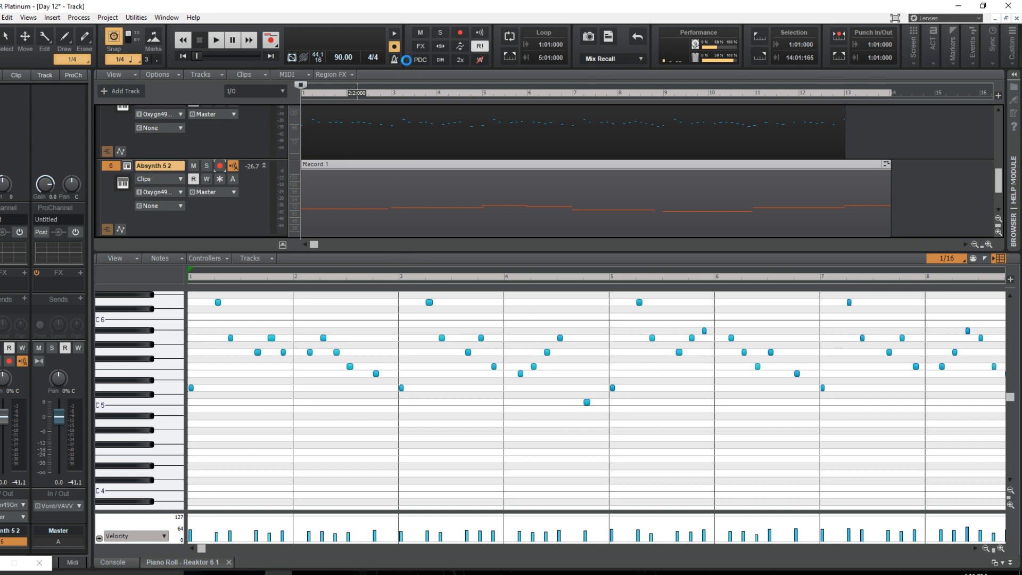
key(space)
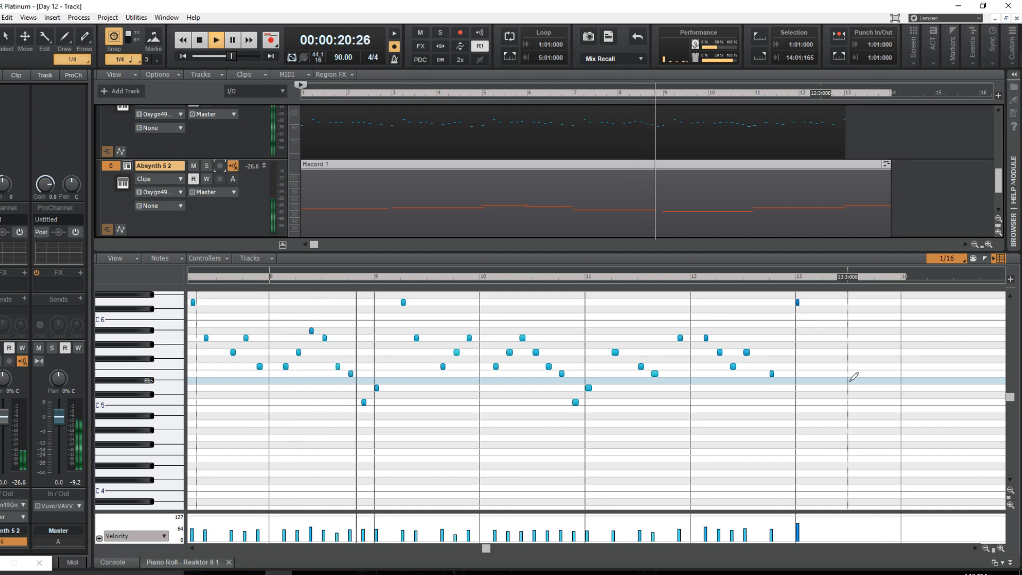
key(space)
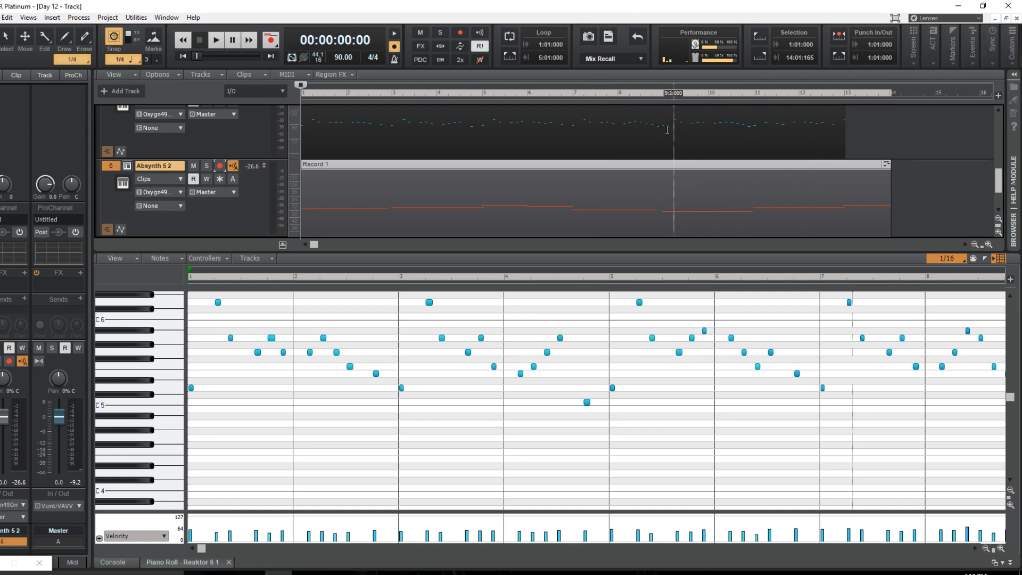
Enlarge the track area so the Reaktor 6 1 and Absynth 5 2 tracks are both fully in view.
scroll(801, 200, up, 1)
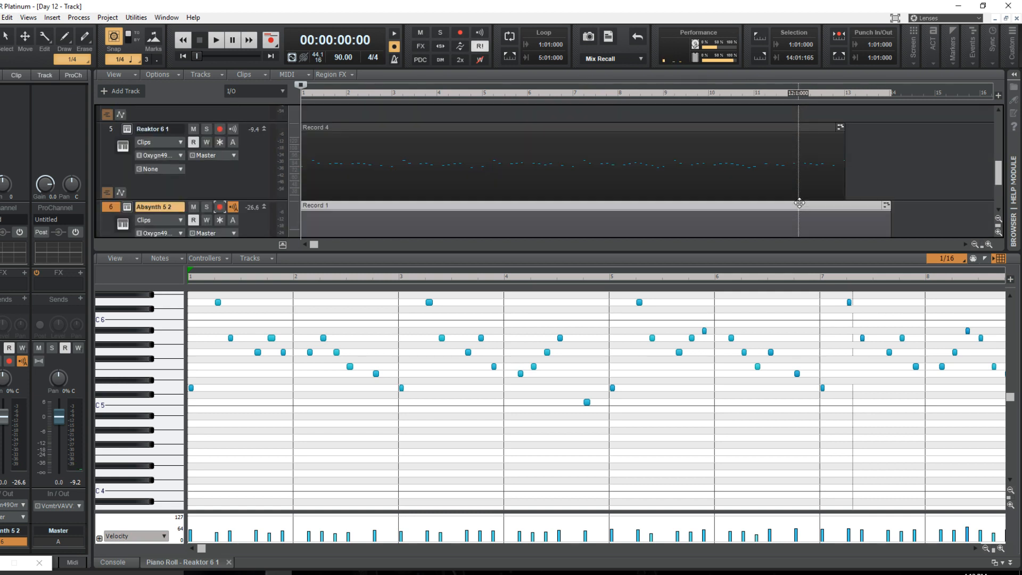
drag(701, 252, 701, 324)
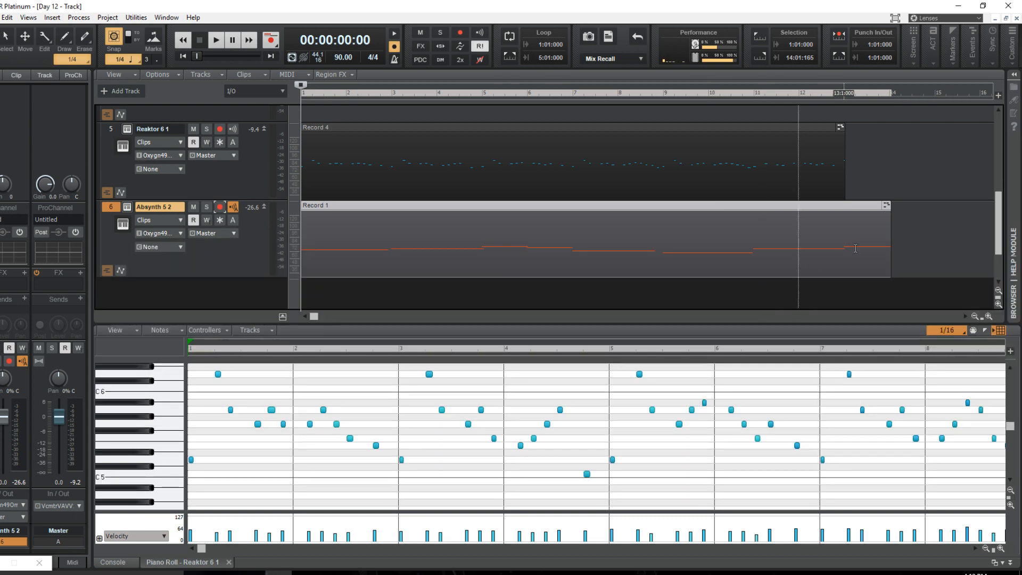
scroll(912, 218, down, 1)
scroll(912, 219, up, 1)
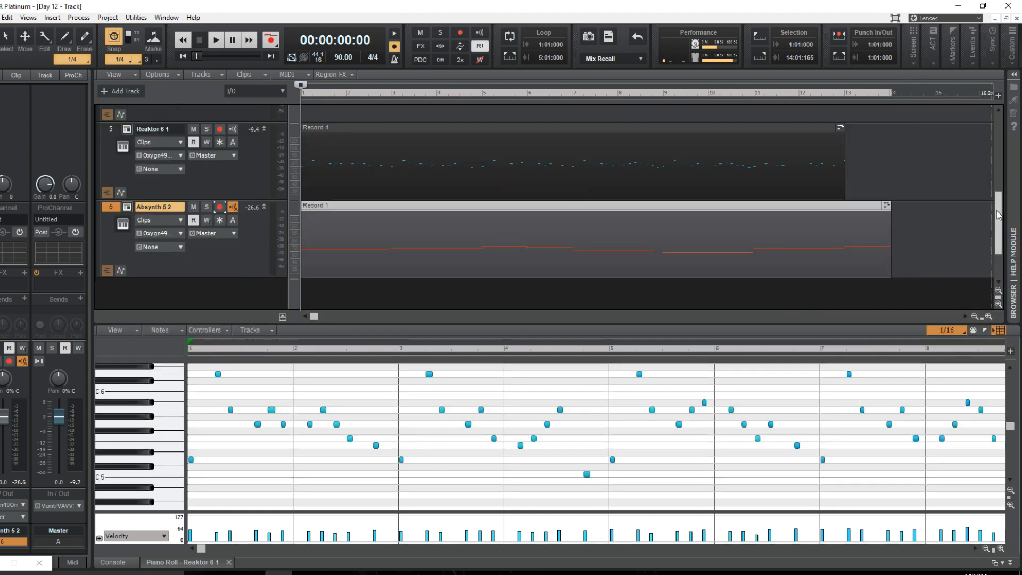
scroll(990, 215, down, 1)
scroll(853, 219, up, 1)
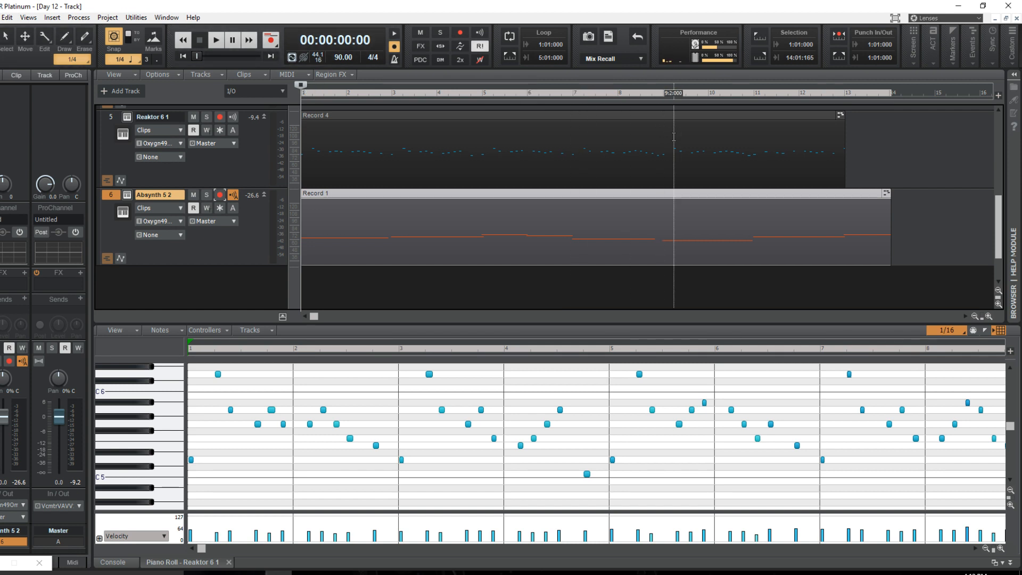
Split the Reaktor and Absynth clips on both tracks at measures 9 and 11.
click(673, 137)
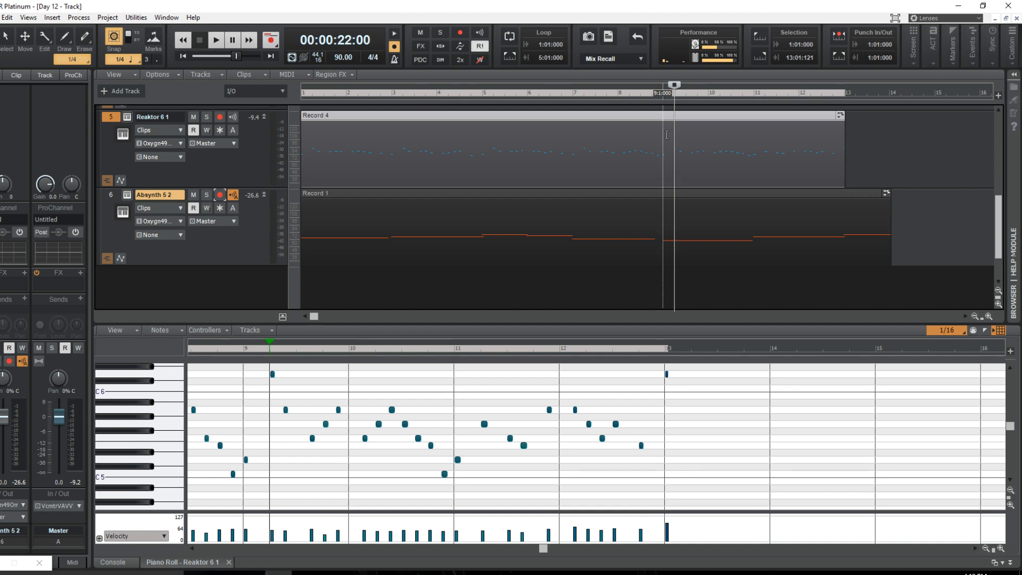
click(662, 138)
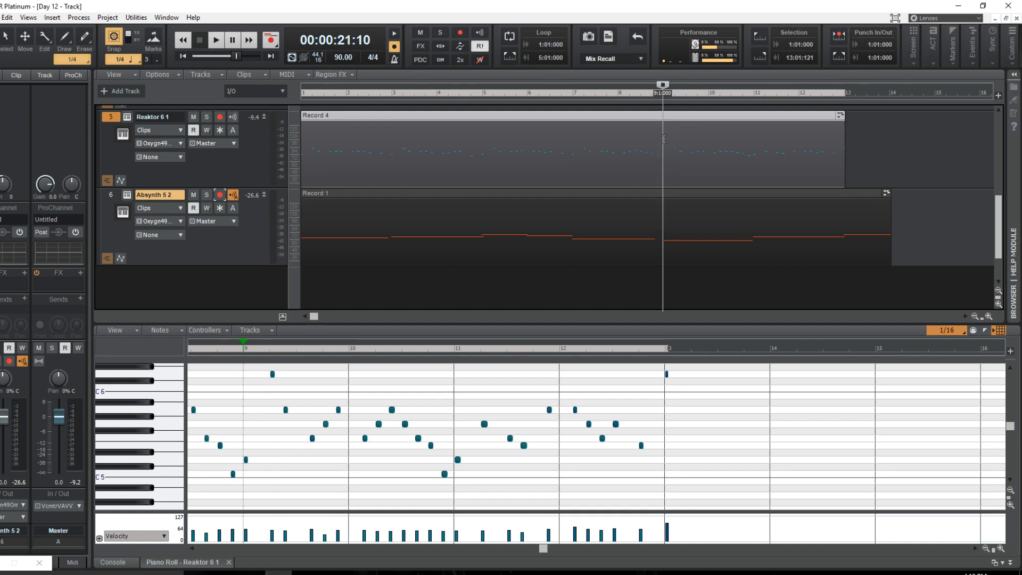
drag(663, 139, 753, 140)
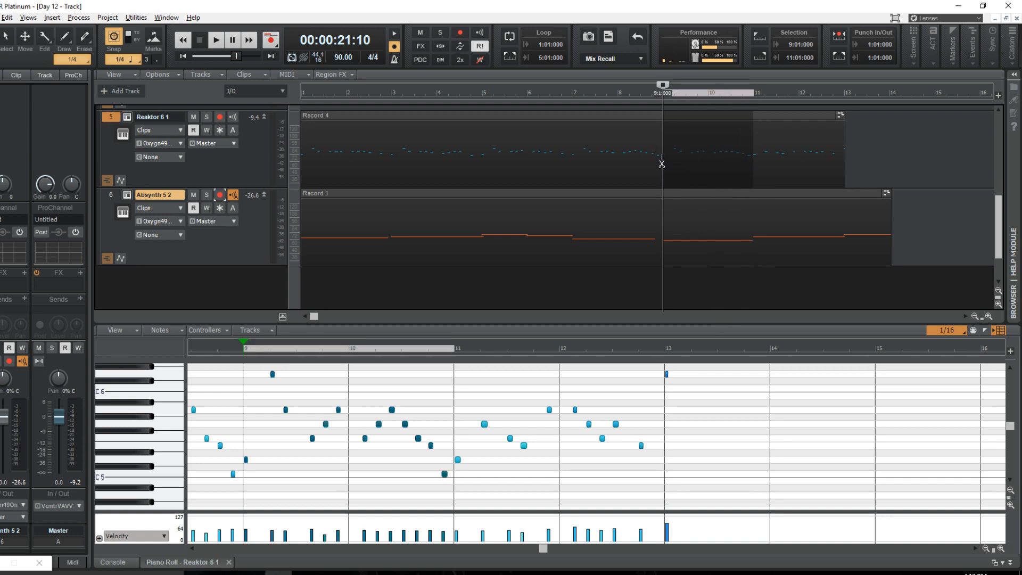
key(ctrl+a)
click(660, 183)
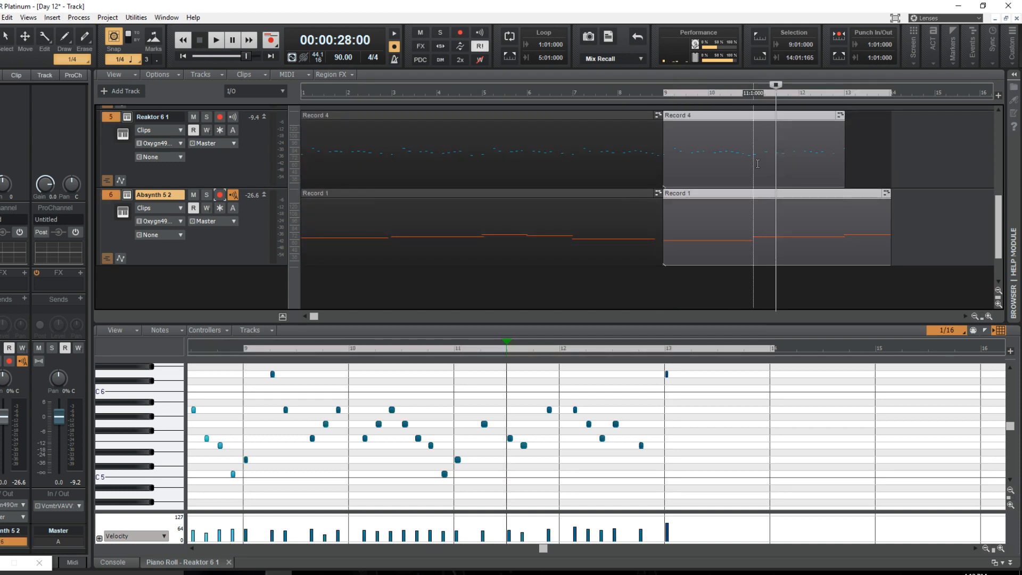
click(756, 187)
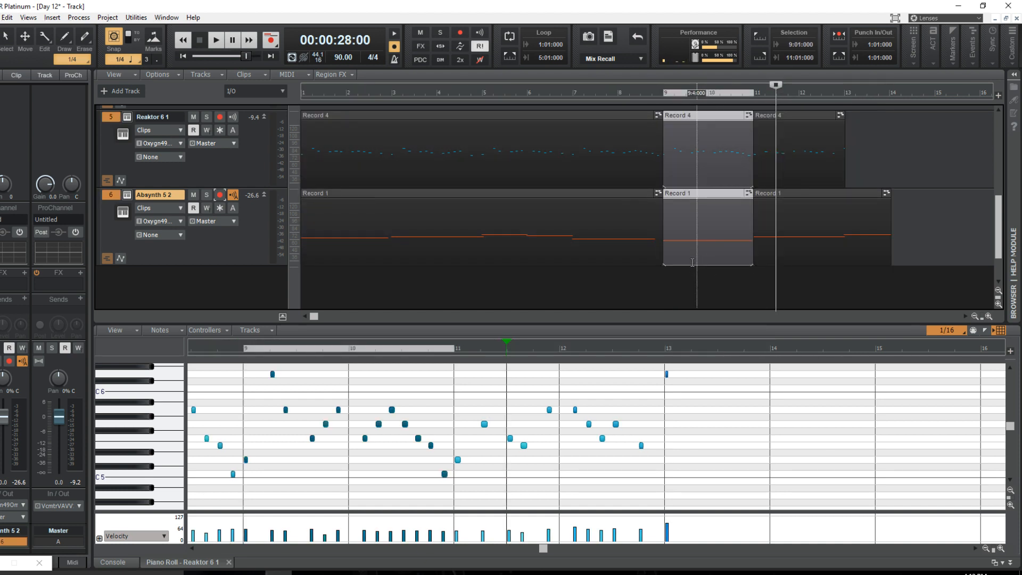
Move the measure 9 to 11 clips out to beat 4 of measure 14 and shift the remaining clips back to measure 9.
drag(685, 195, 945, 197)
click(772, 205)
drag(774, 198, 683, 200)
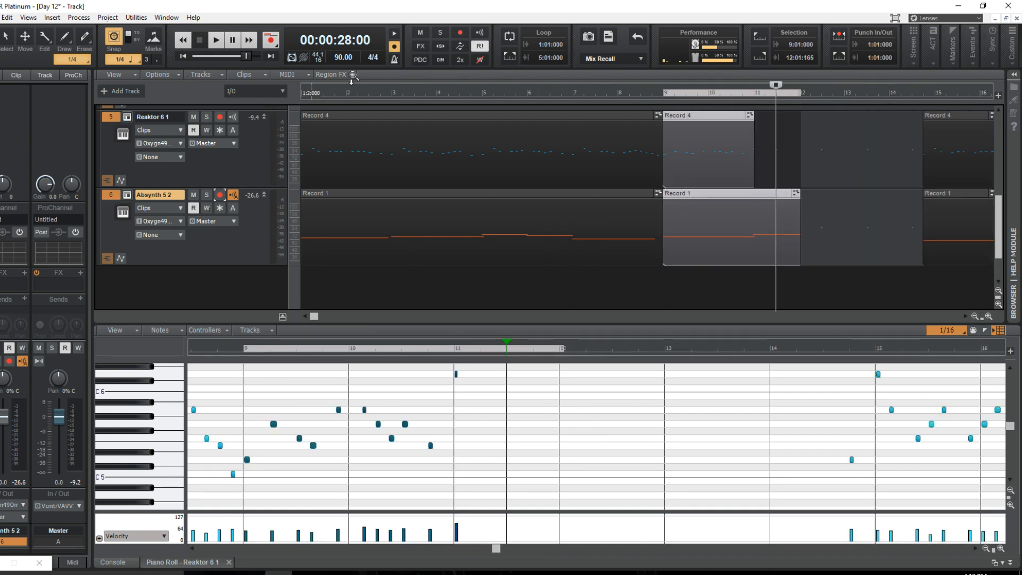
Play the arrangement from measure 6 to check the transition into the shifted clips.
click(527, 149)
key(space)
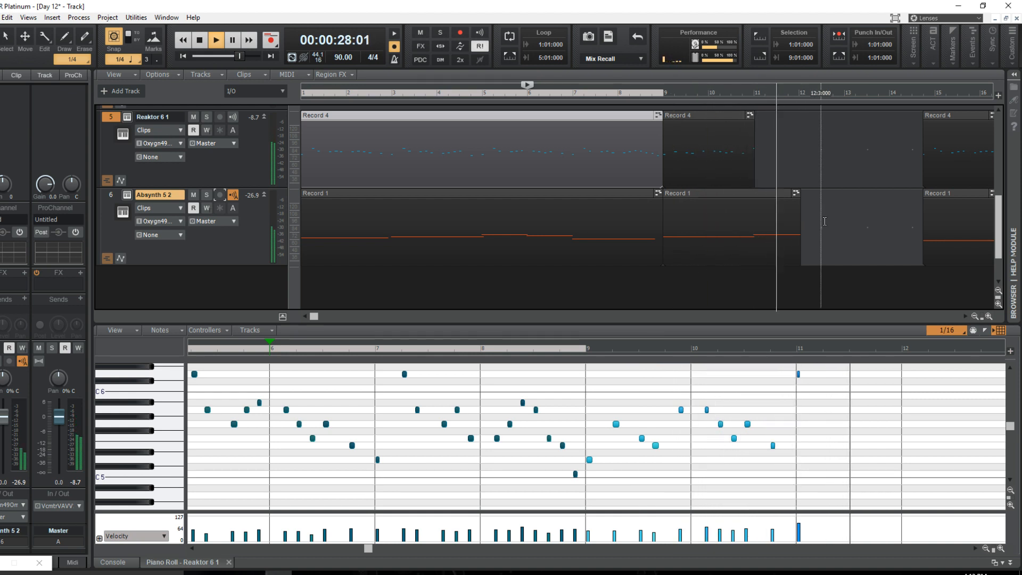
key(space)
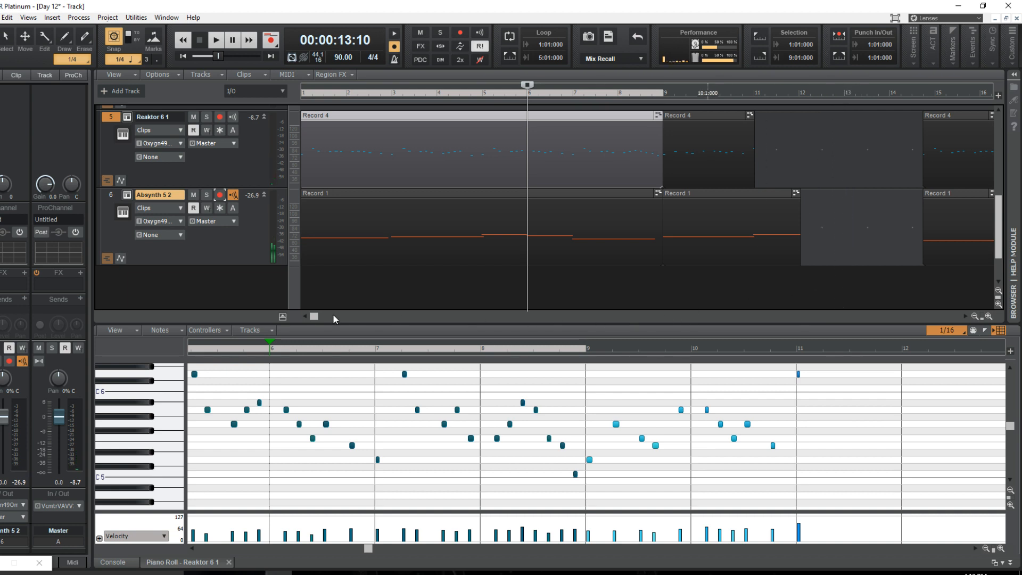
Delete the leftover Reaktor and Absynth clips set aside at measure 14 and return the playhead to the project start.
drag(315, 317, 394, 316)
drag(869, 153, 790, 278)
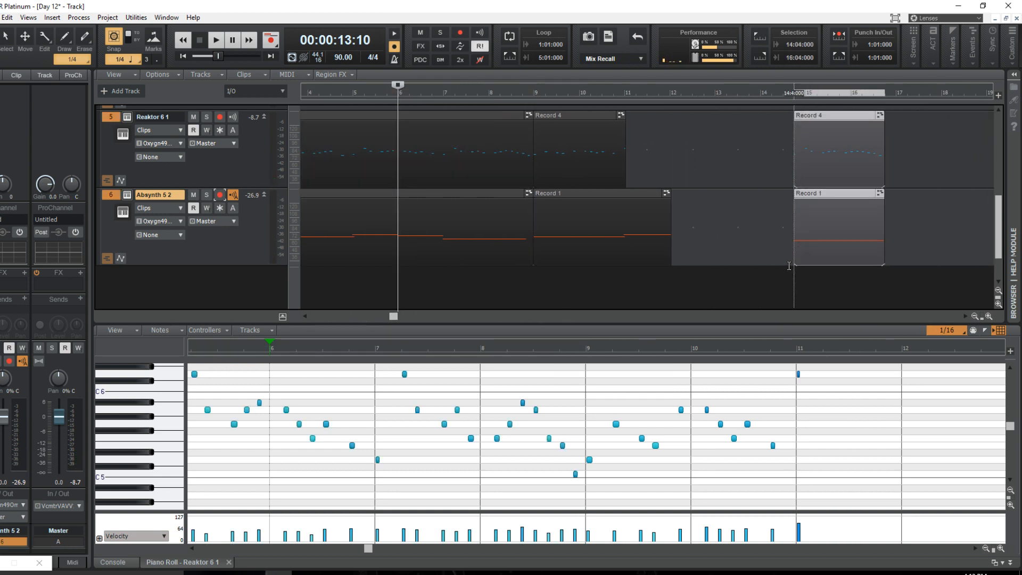
click(788, 265)
drag(394, 317, 315, 317)
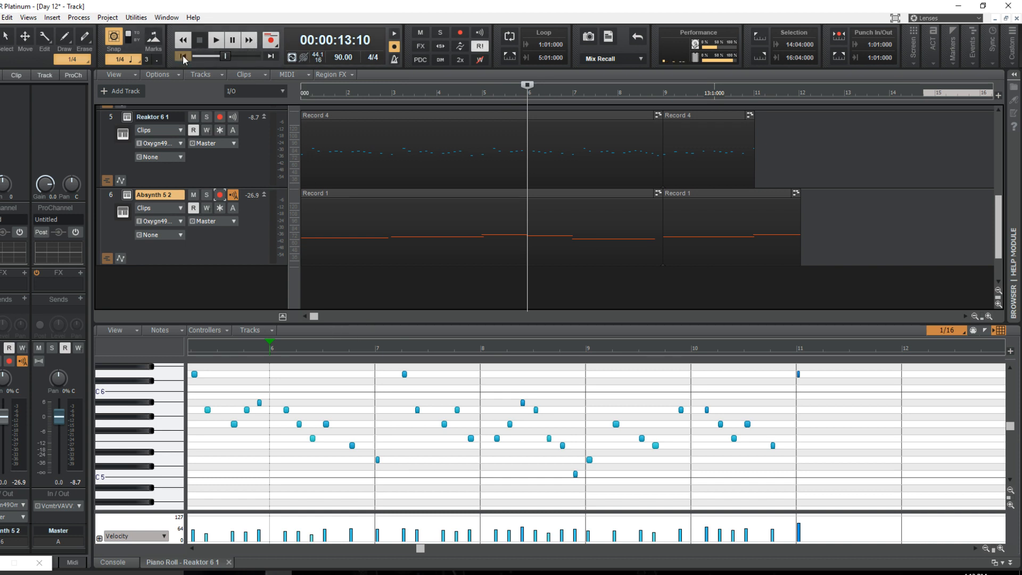
click(183, 56)
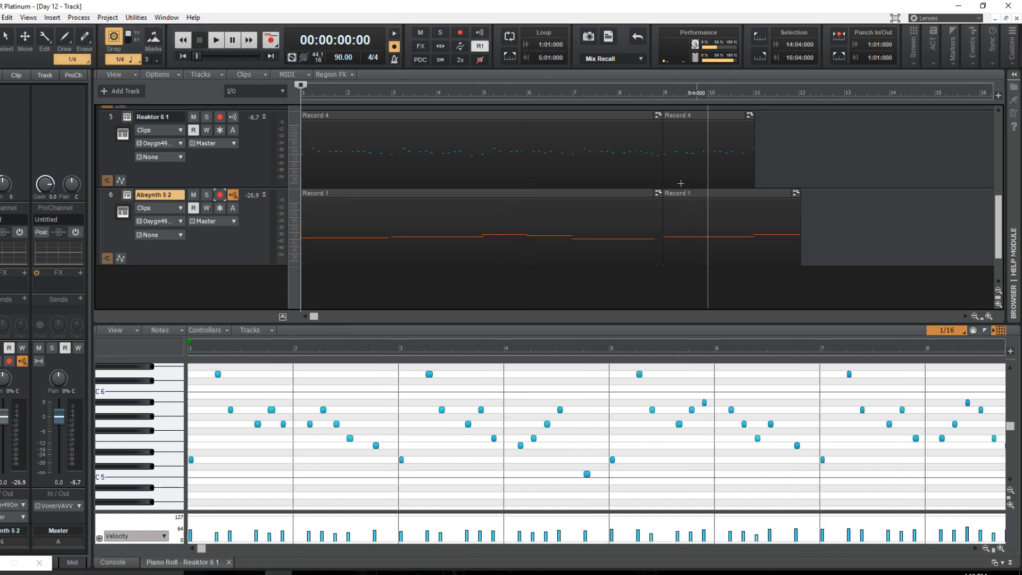
Bounce the two Record 4 clips on the Reaktor 6 1 track into a single clip.
key(ctrl+a)
click(595, 150)
right_click(595, 150)
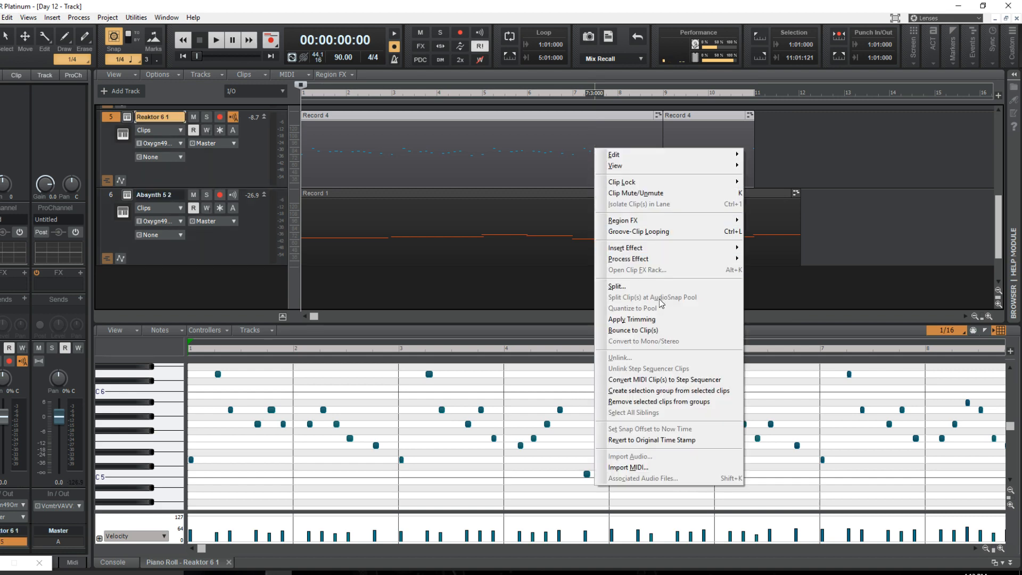
click(640, 331)
Bounce the two Record 1 clips on the Absynth 5 2 track into a single clip.
click(584, 218)
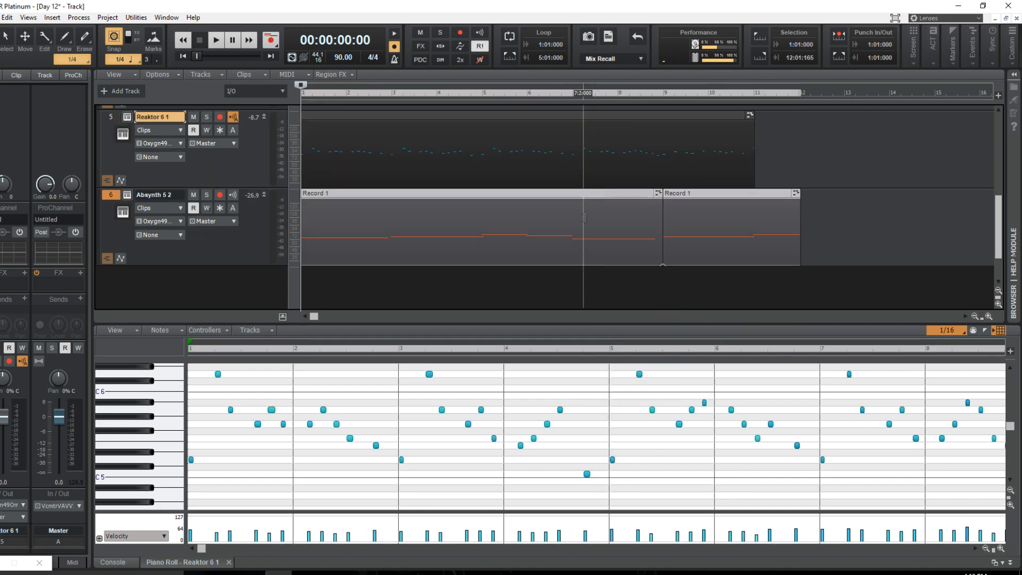
right_click(585, 217)
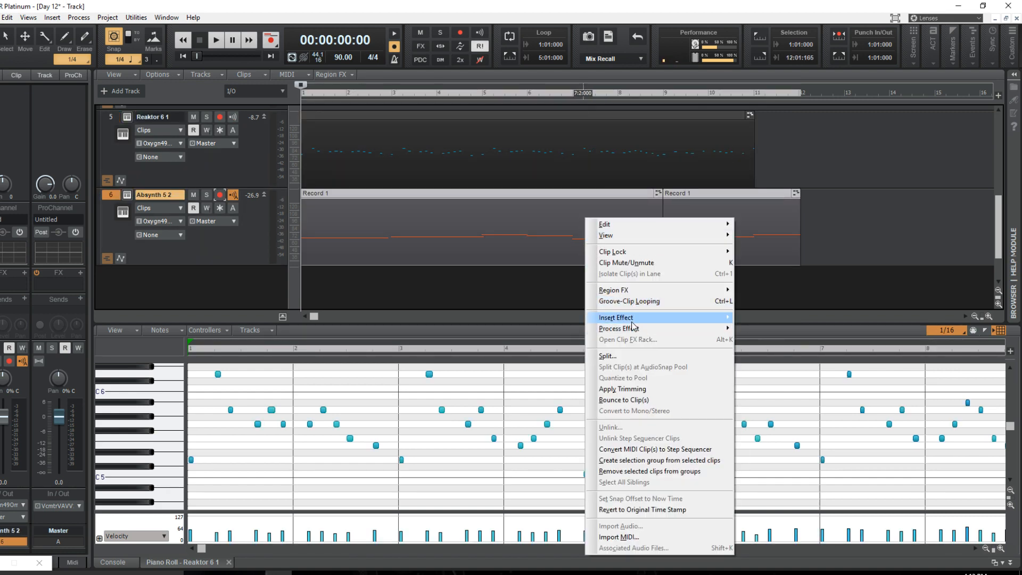
click(627, 400)
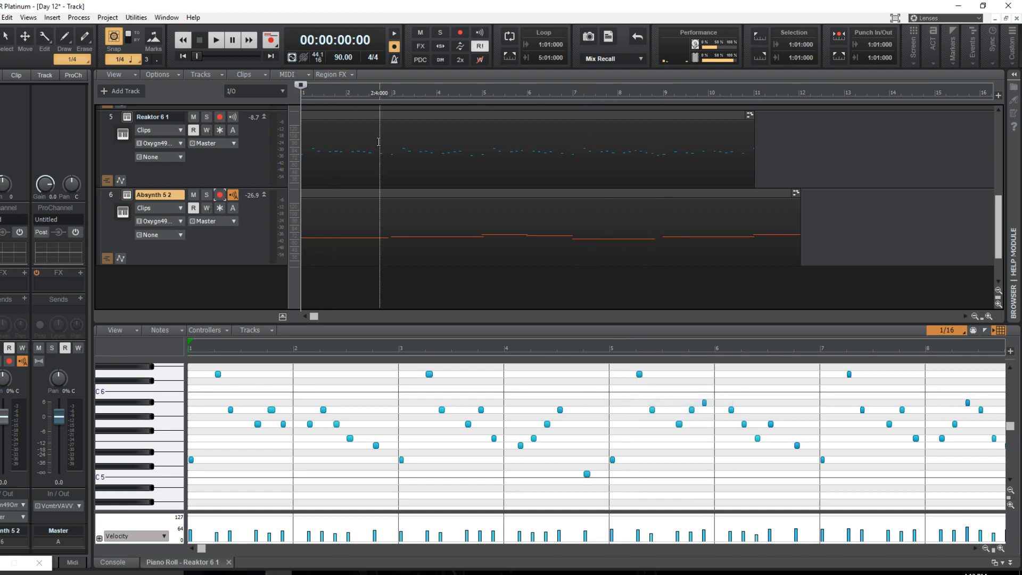
Save the Day 12 project and bring the Track 3 and Bell tracks into view.
scroll(416, 247, up, 1)
key(ctrl+s)
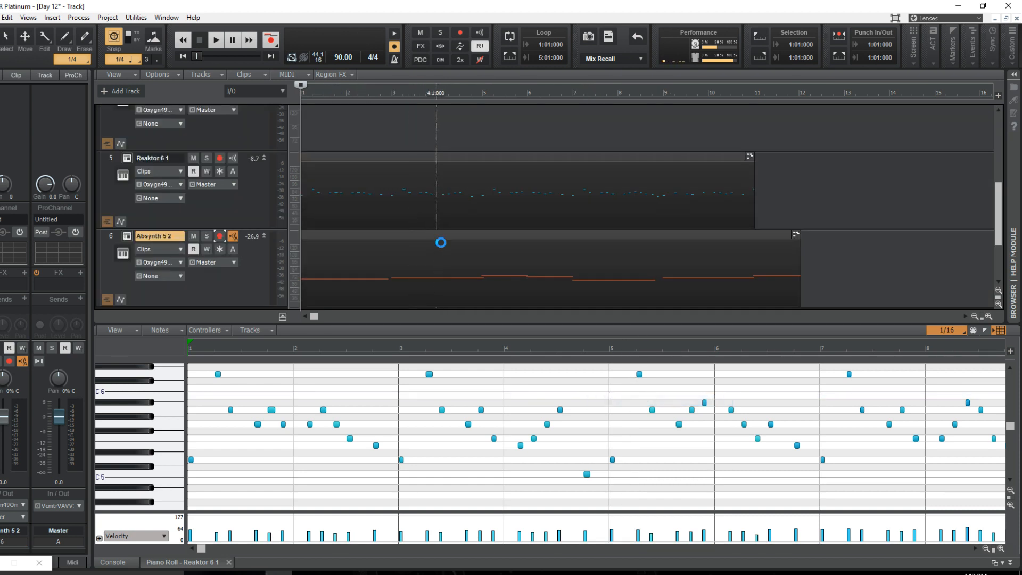
scroll(447, 219, down, 1)
scroll(446, 219, up, 1)
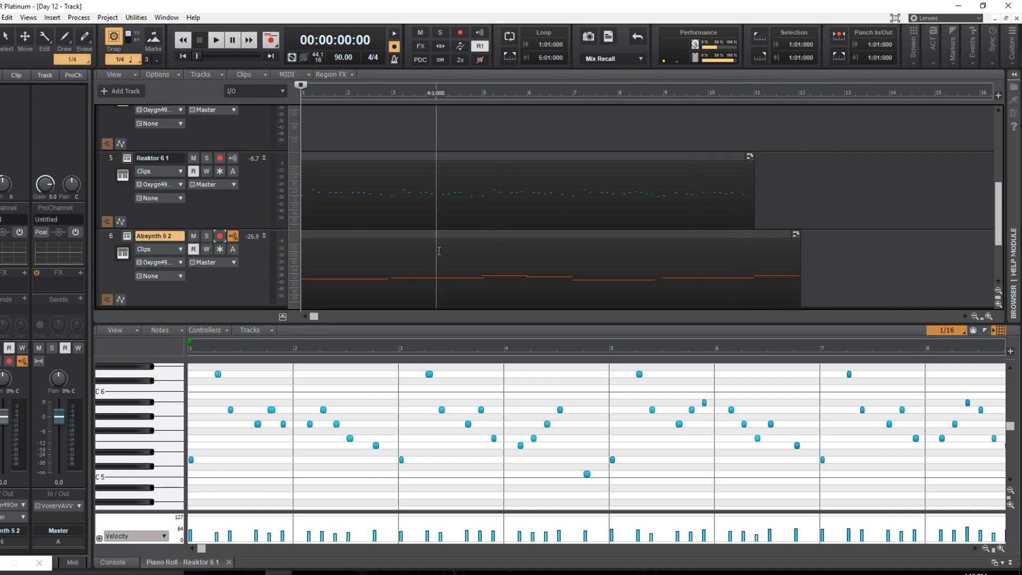
scroll(378, 274, up, 1)
scroll(378, 274, up, 2)
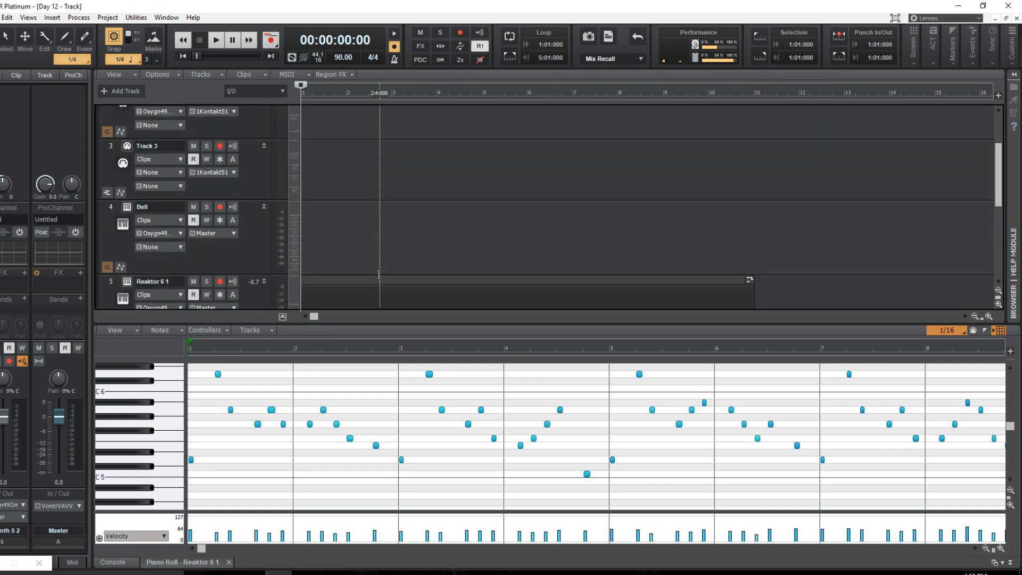
Insert an iZotope Iris 2 soft synth as a simple instrument track.
scroll(379, 274, down, 5)
scroll(379, 274, up, 1)
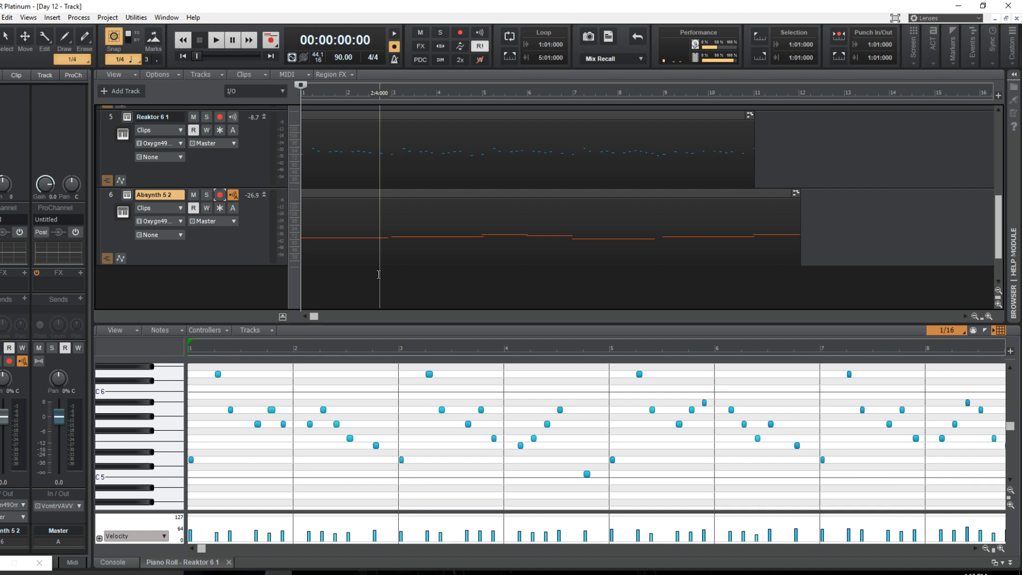
scroll(381, 276, down, 1)
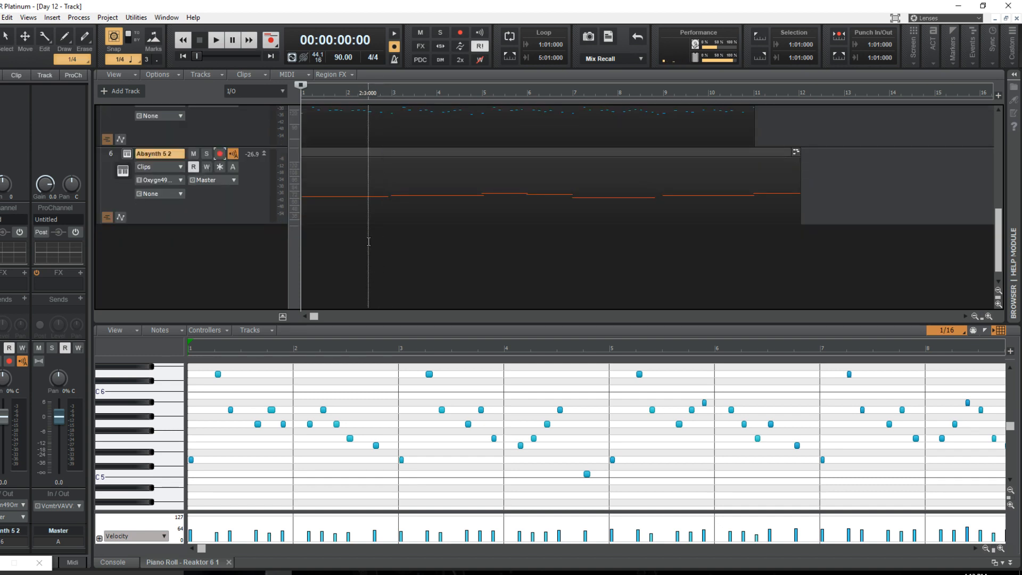
click(55, 20)
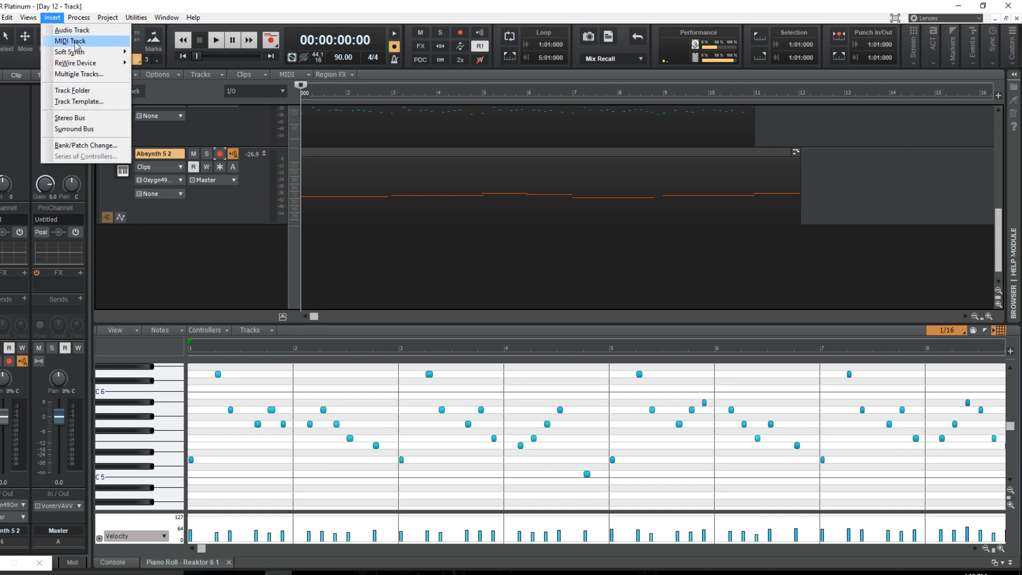
mouse_move(87, 54)
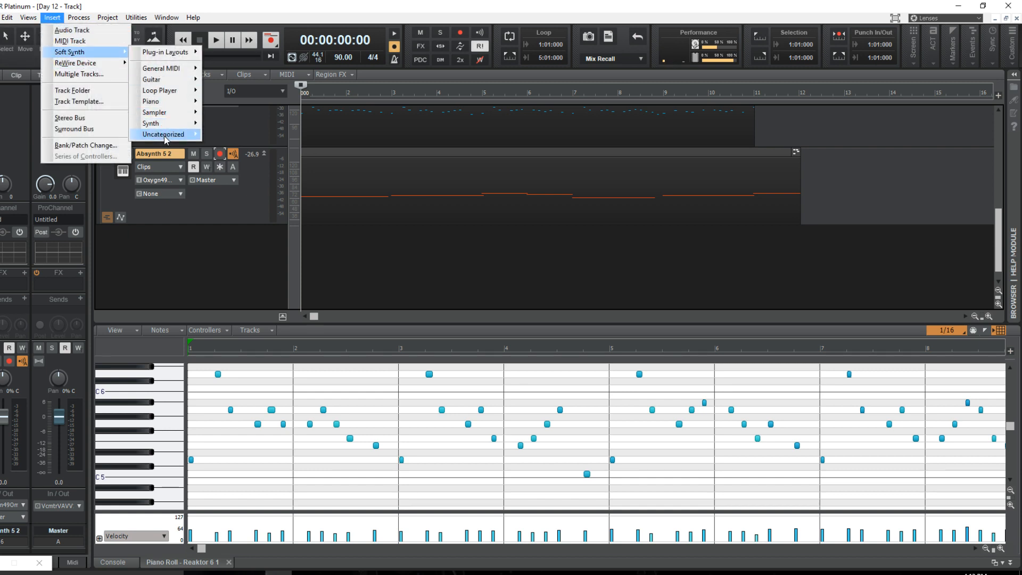
mouse_move(166, 137)
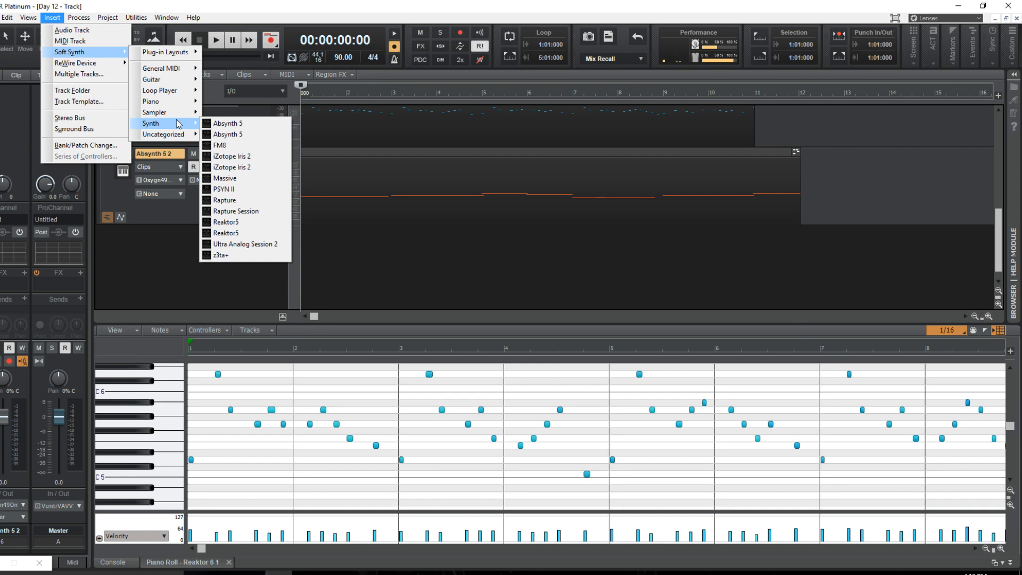
click(239, 157)
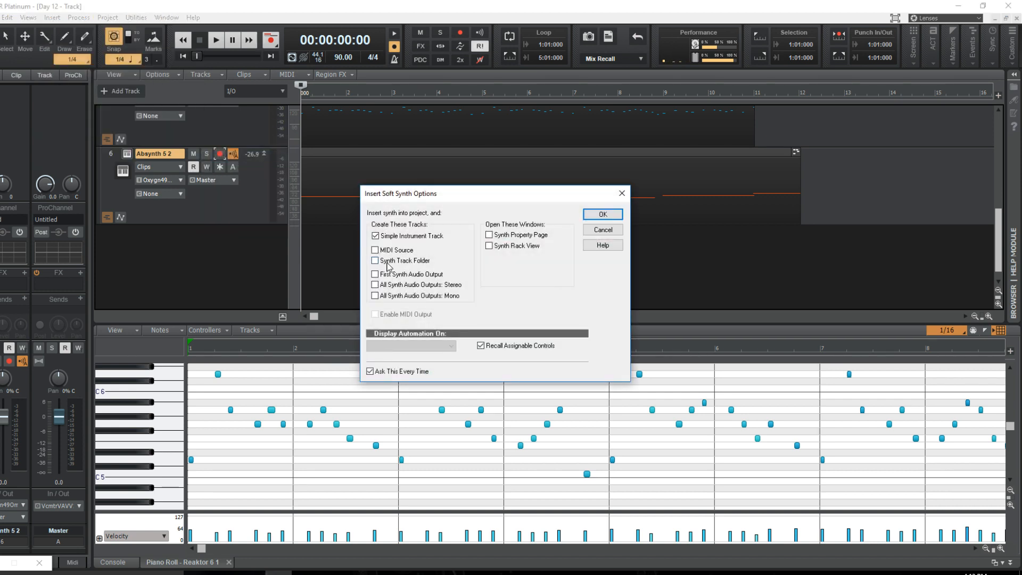
click(602, 215)
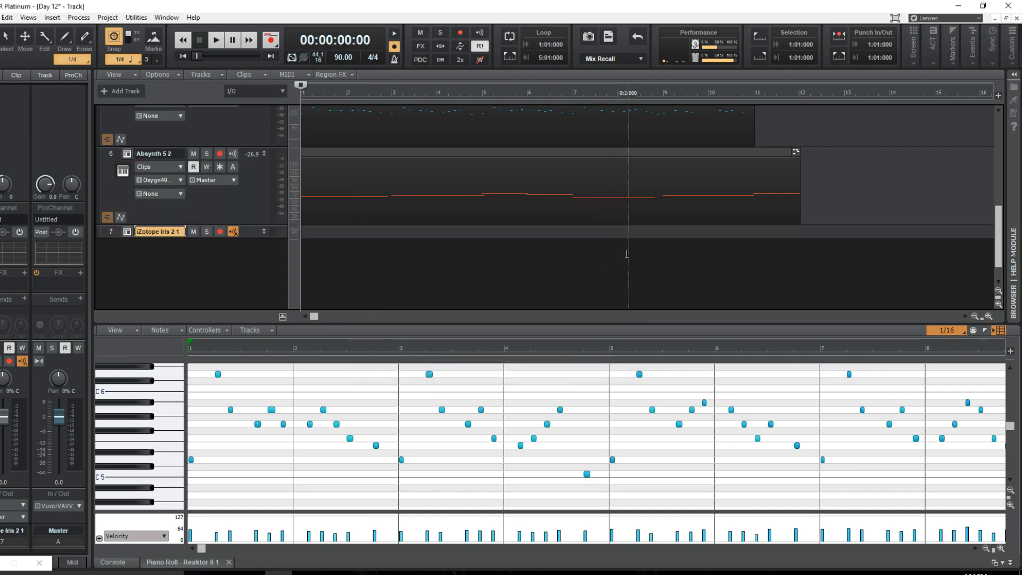
Enlarge the new iZotope Iris 2 track and open the synth's patch browser.
drag(244, 237, 244, 290)
scroll(251, 244, down, 1)
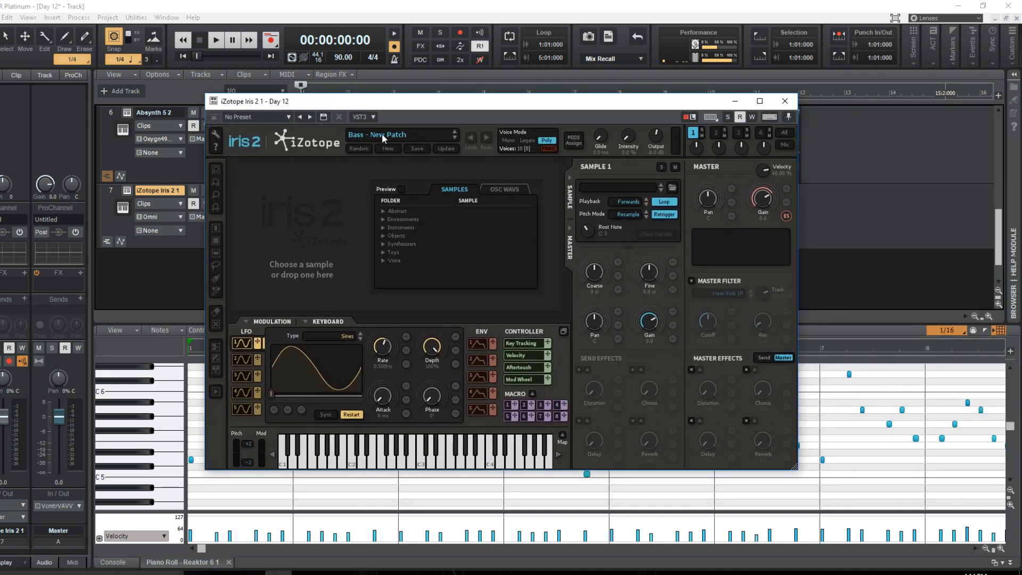
click(382, 136)
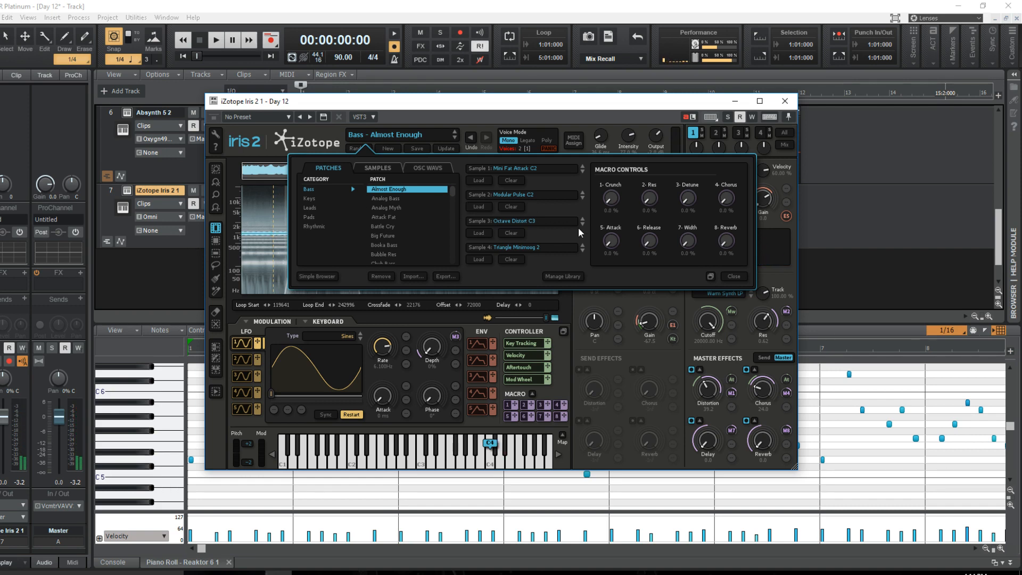
Audition the Bass patches Almost Enough through Battle Cry, load Analog Myth, and close the patch browser.
click(158, 243)
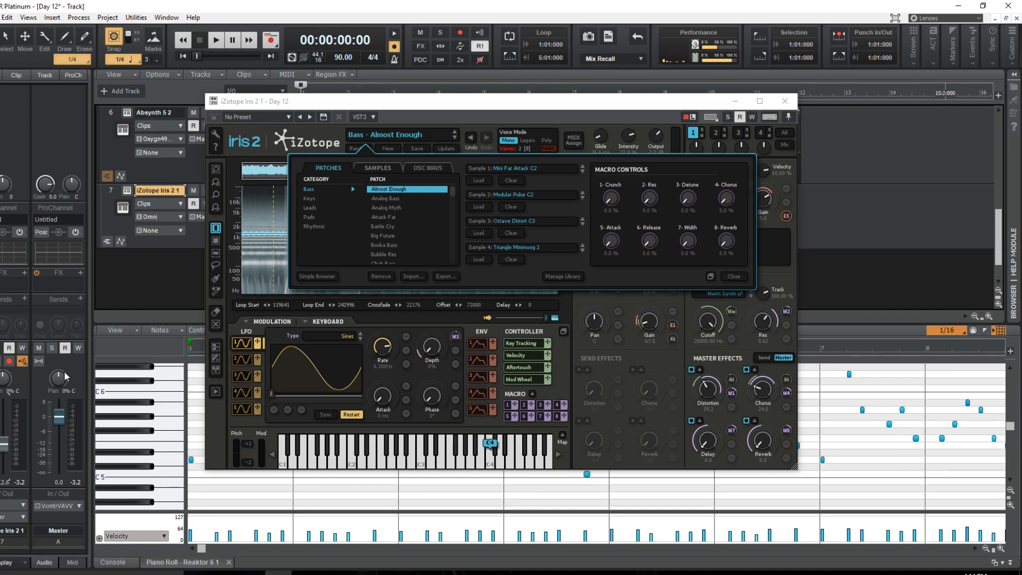
click(404, 104)
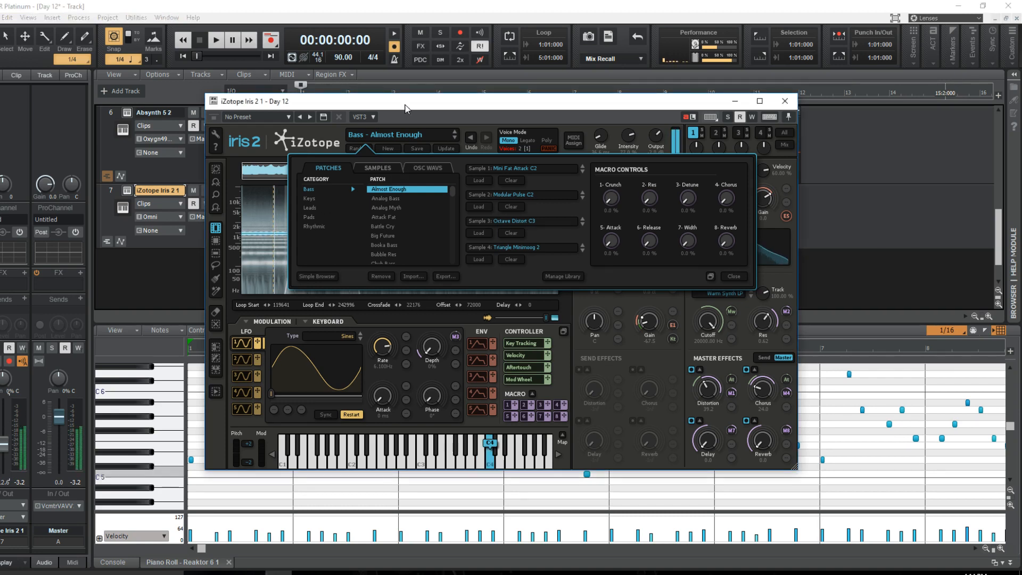
click(385, 198)
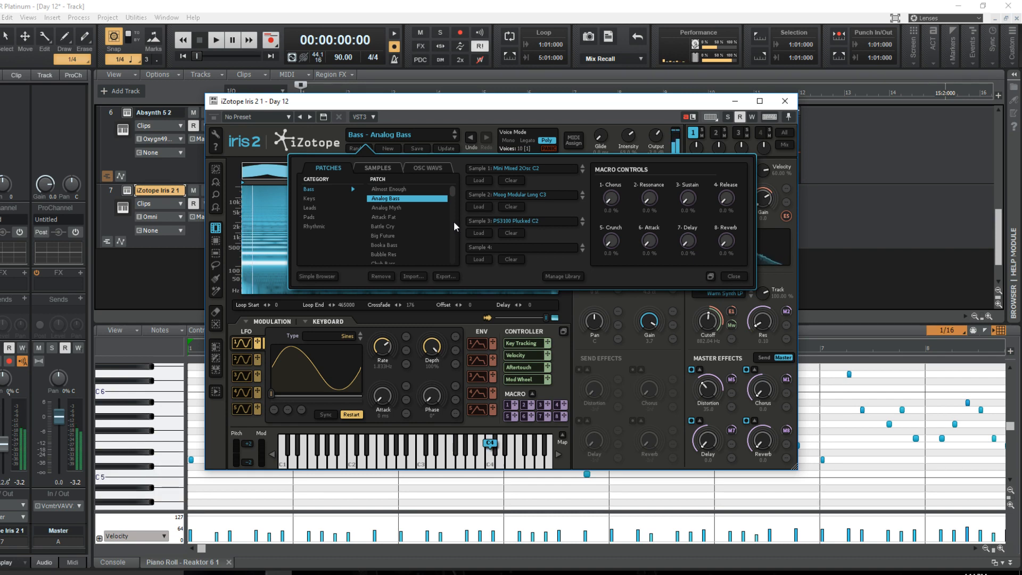
click(394, 207)
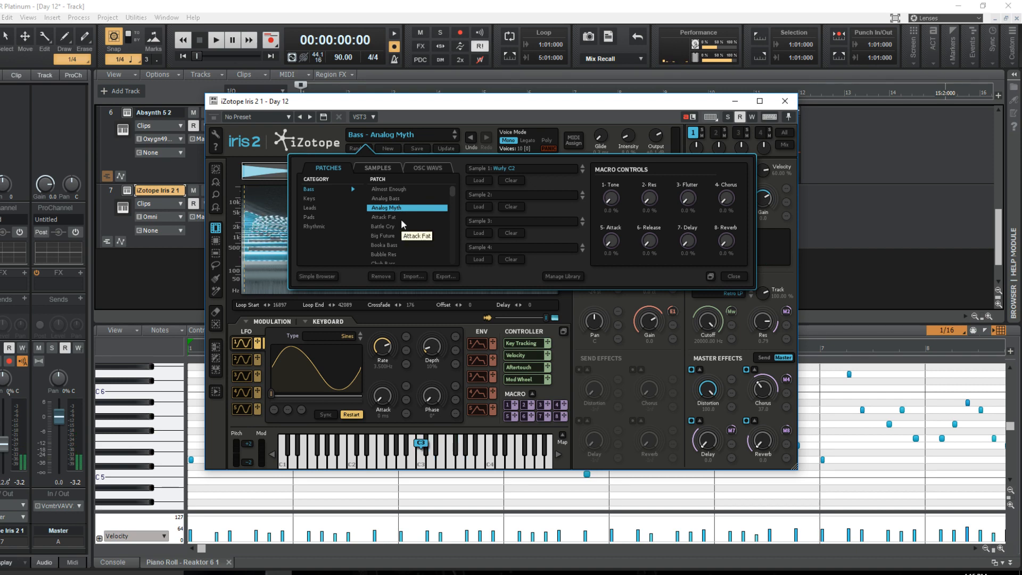
click(396, 217)
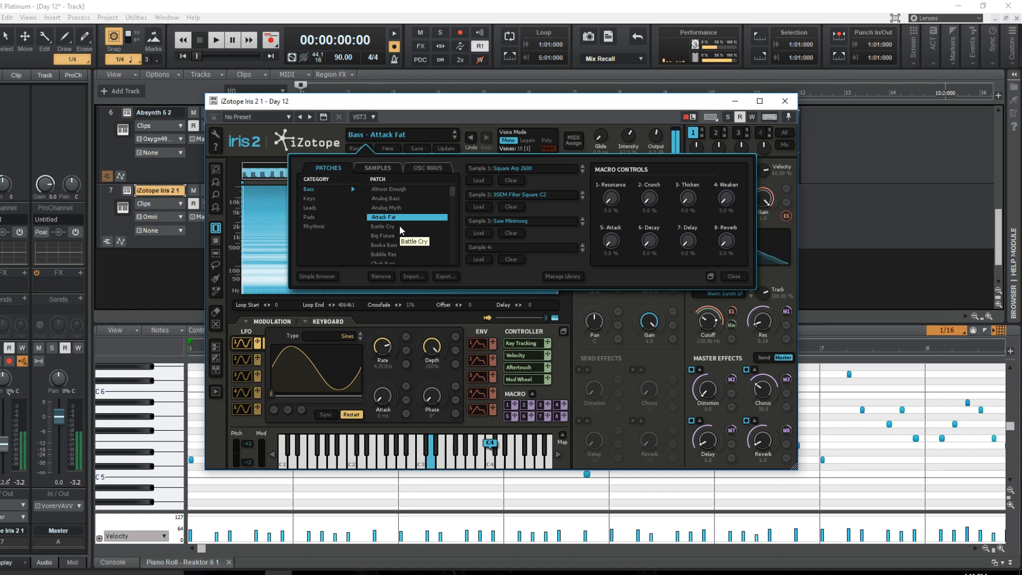
click(387, 226)
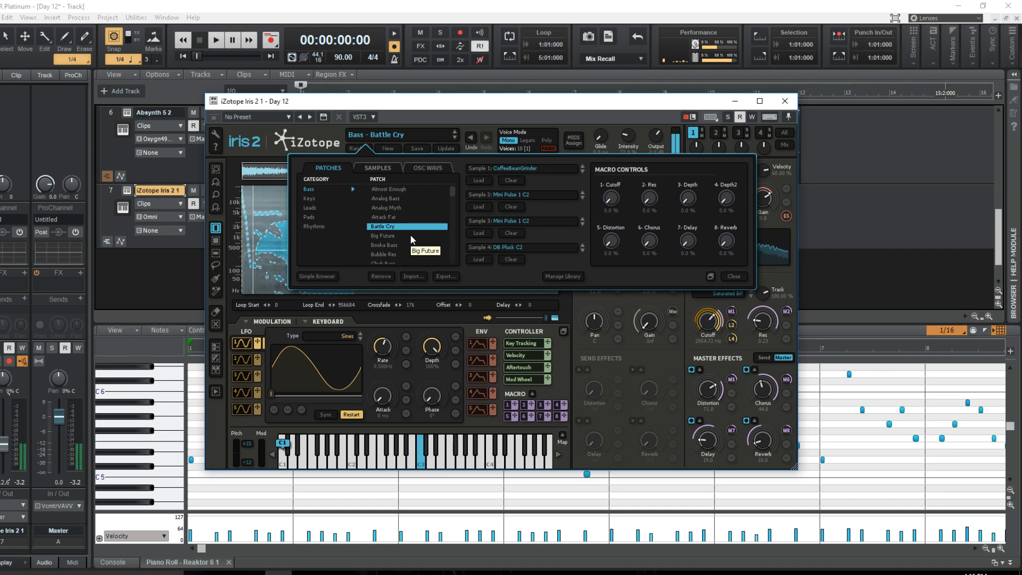
click(383, 208)
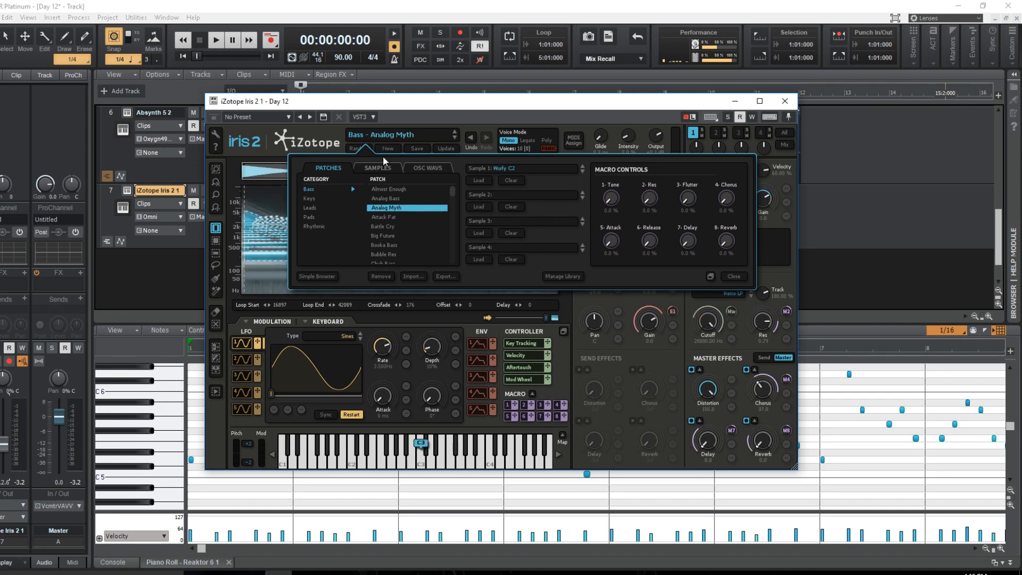
click(363, 134)
drag(341, 102, 455, 72)
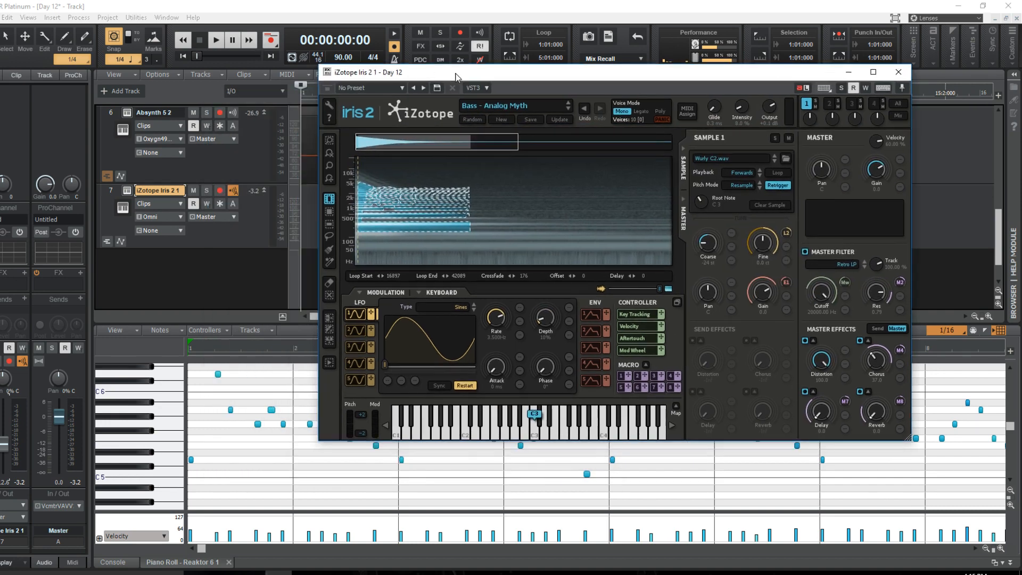
Examine the four sample slots of the Analog Myth patch to see which ones contain a sample.
click(829, 104)
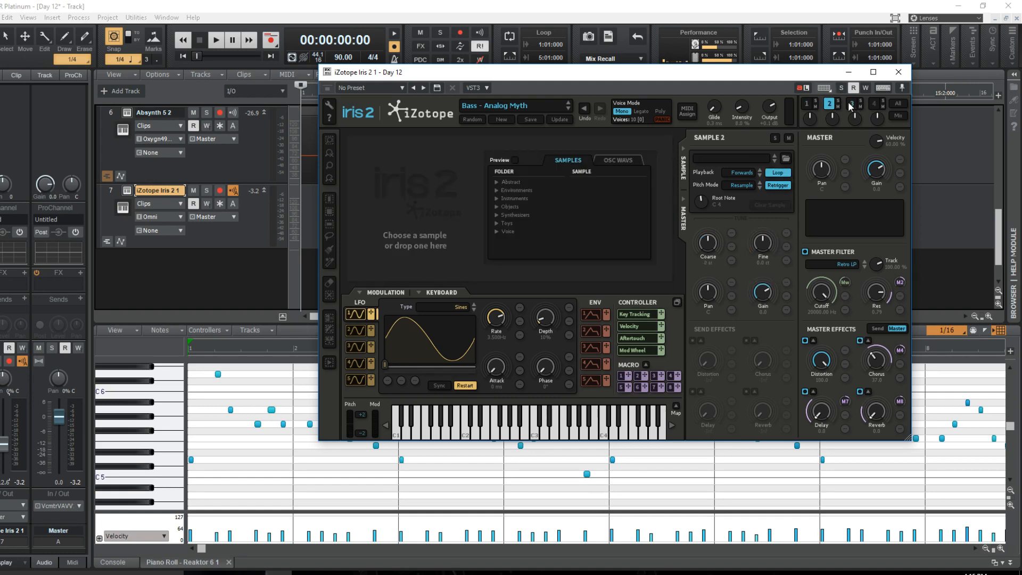
click(851, 103)
click(873, 103)
click(808, 105)
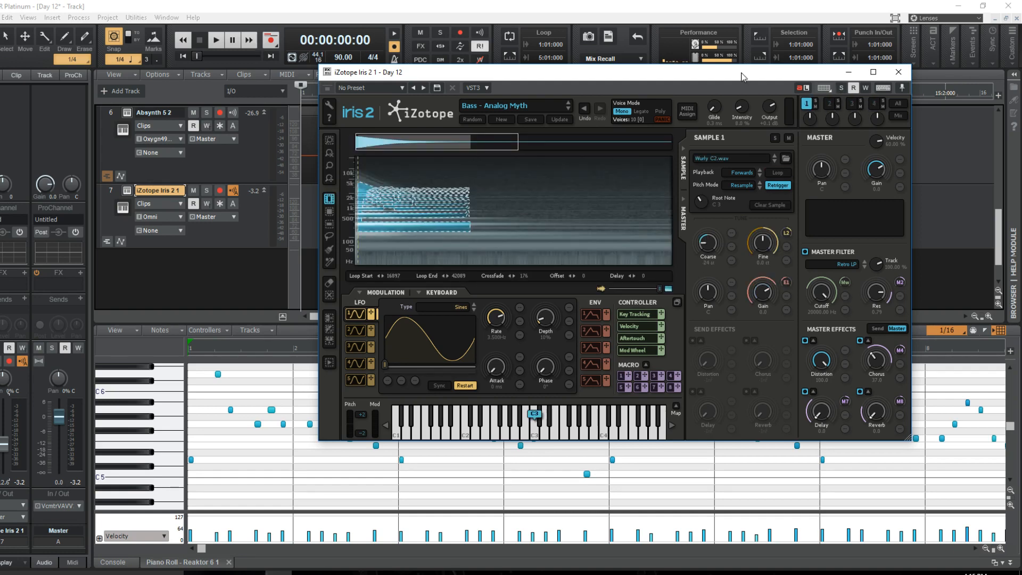
drag(742, 73, 691, 94)
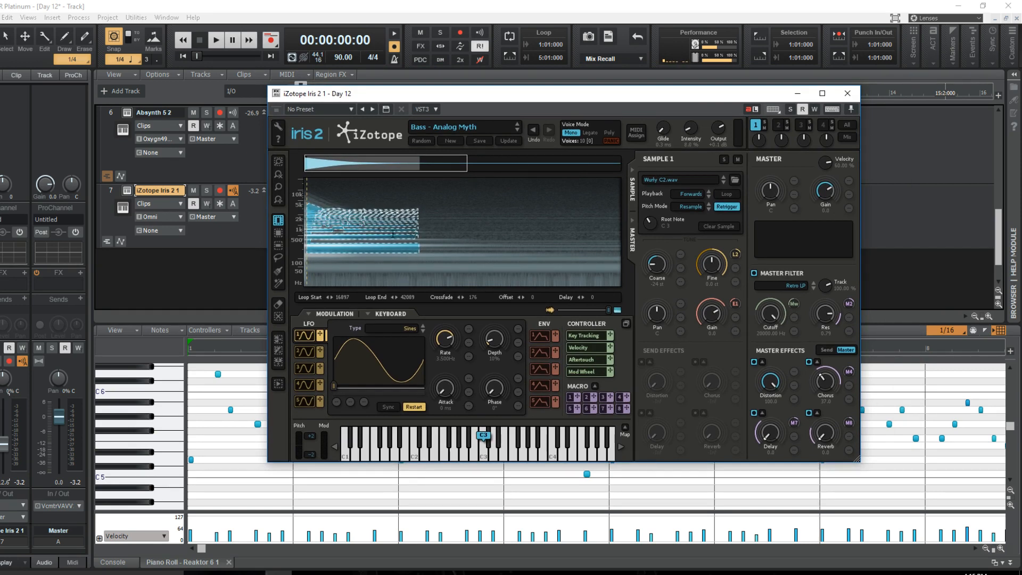
click(824, 125)
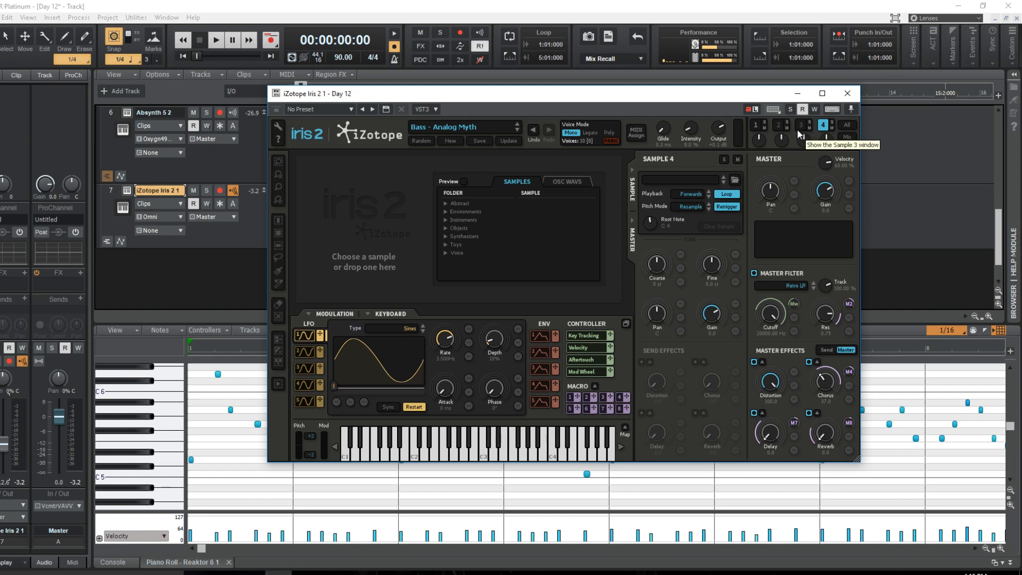
click(801, 125)
click(755, 125)
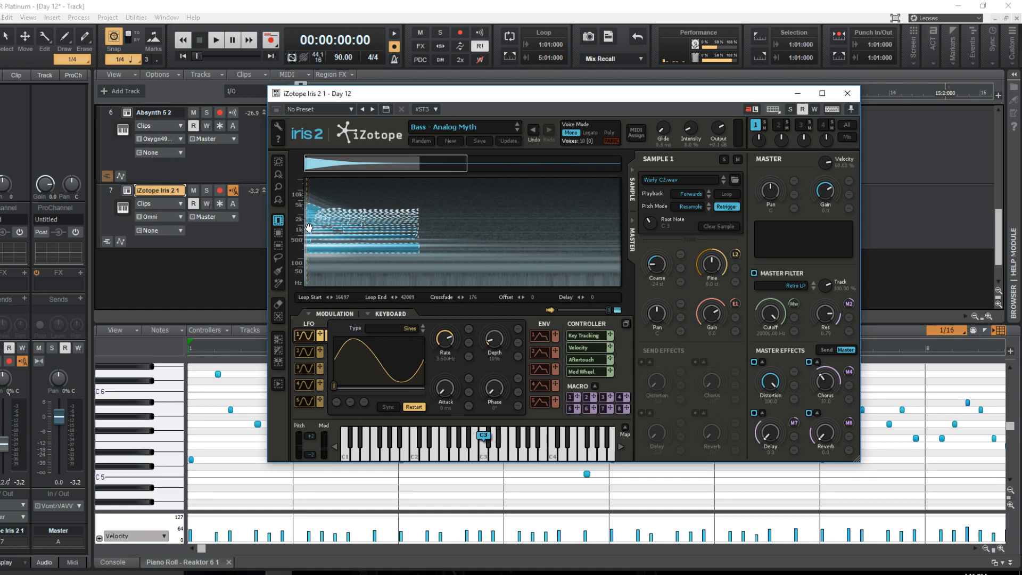
Load the Deep Drone 2 sample from the Abstract Drones folder into the Sample 2 slot.
click(777, 125)
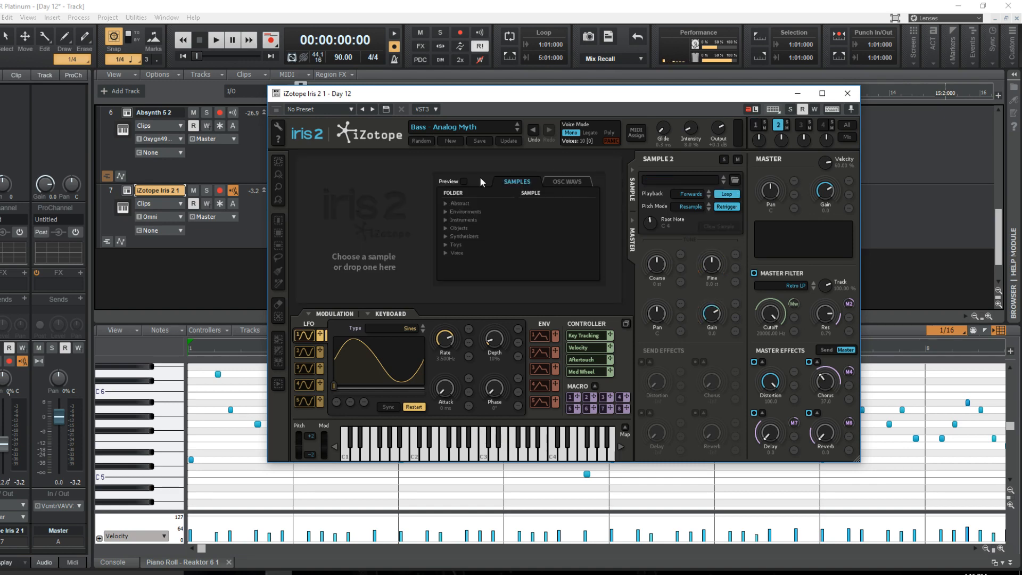
click(460, 125)
click(456, 130)
click(445, 203)
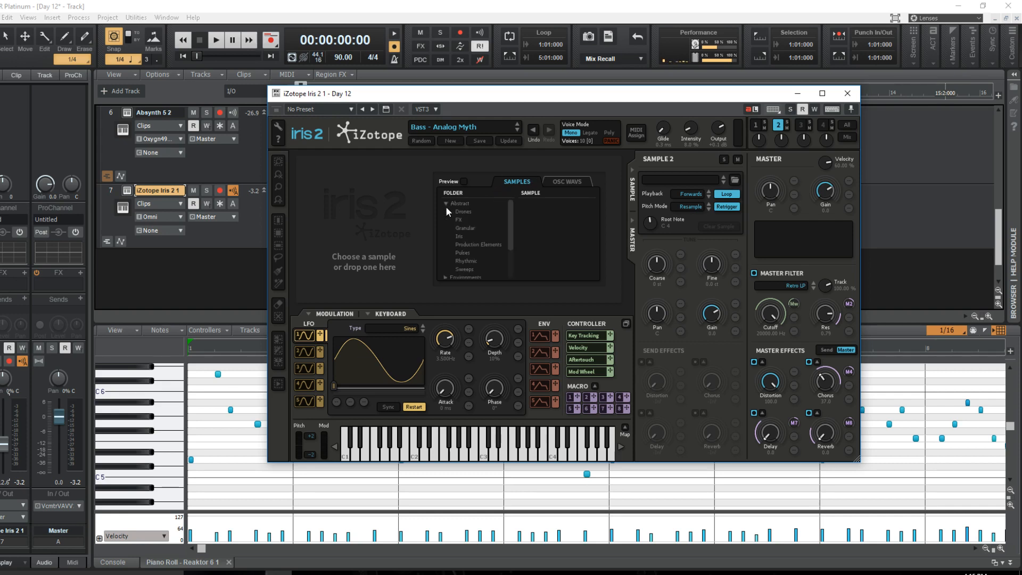
click(464, 211)
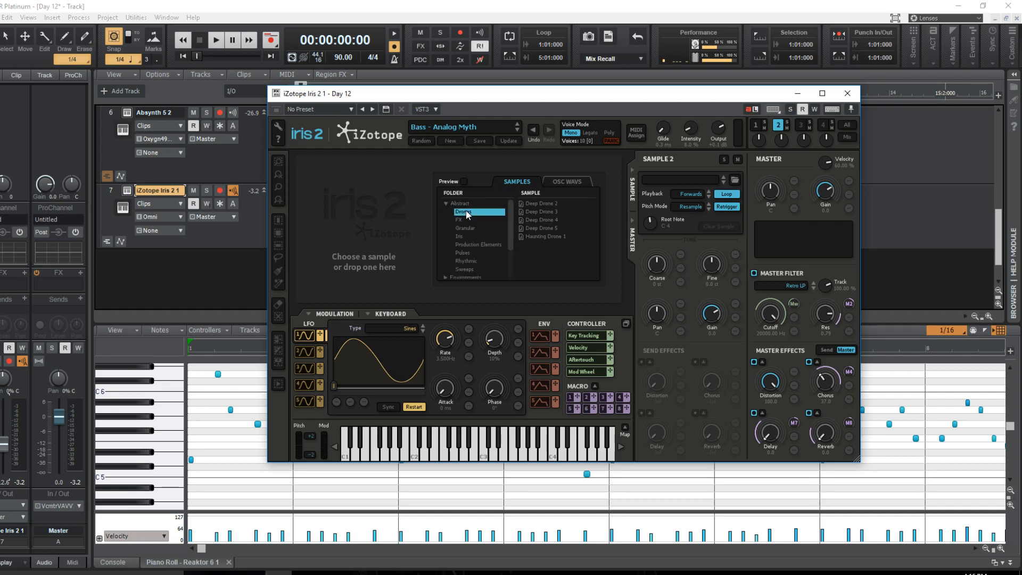
click(538, 204)
double_click(537, 203)
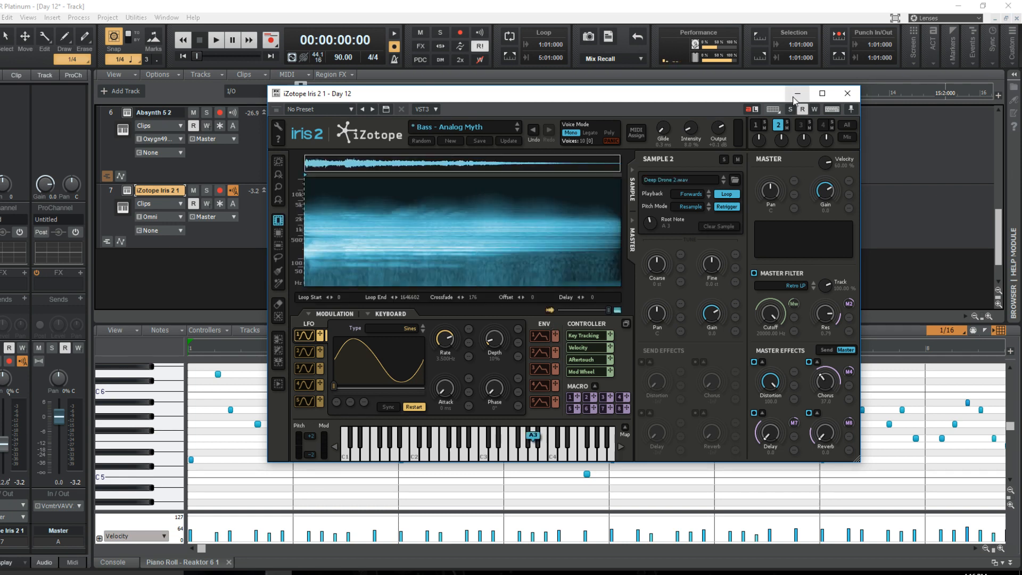
Solo Sample 2 and audition its A3 root note on the Iris 2 keyboard.
click(787, 123)
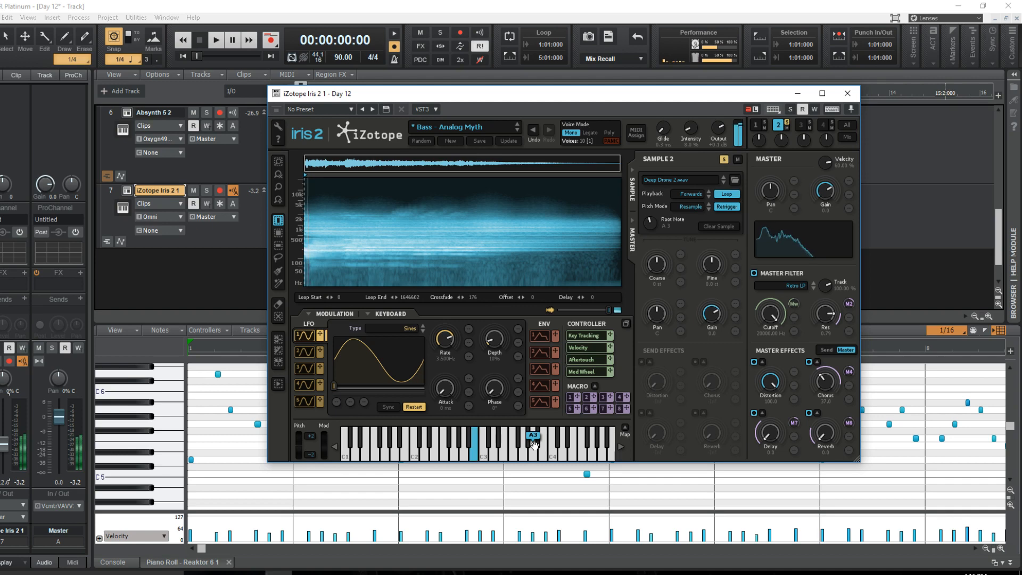
click(534, 445)
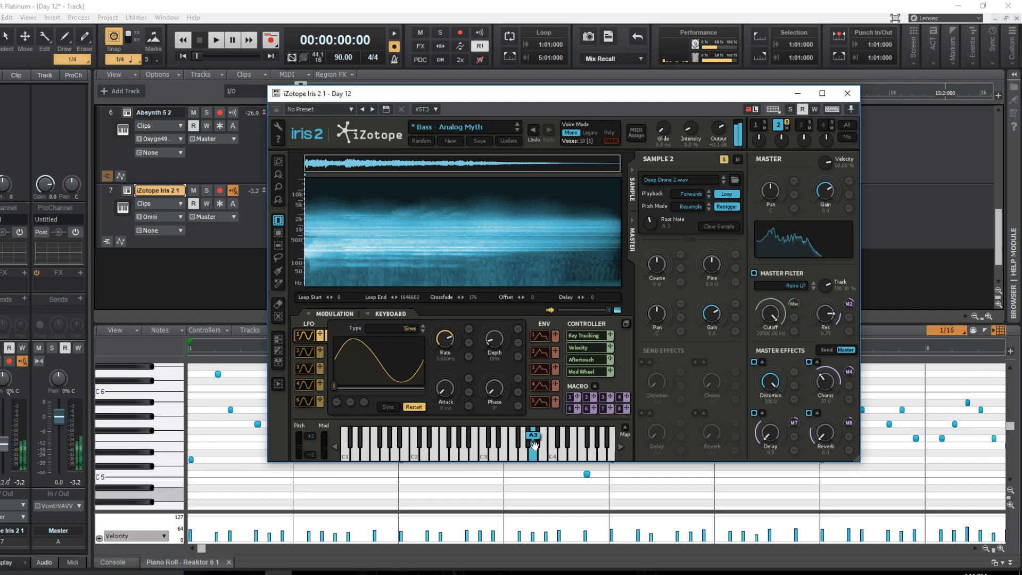
click(537, 449)
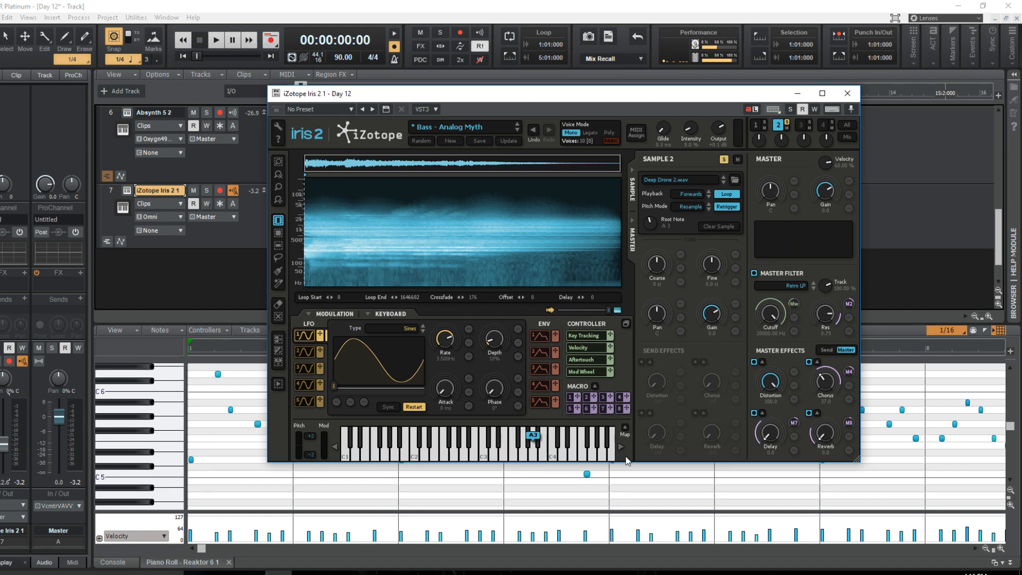
Review the Pitch Mode and Playback options for Sample 2 without changing them.
click(687, 208)
click(655, 241)
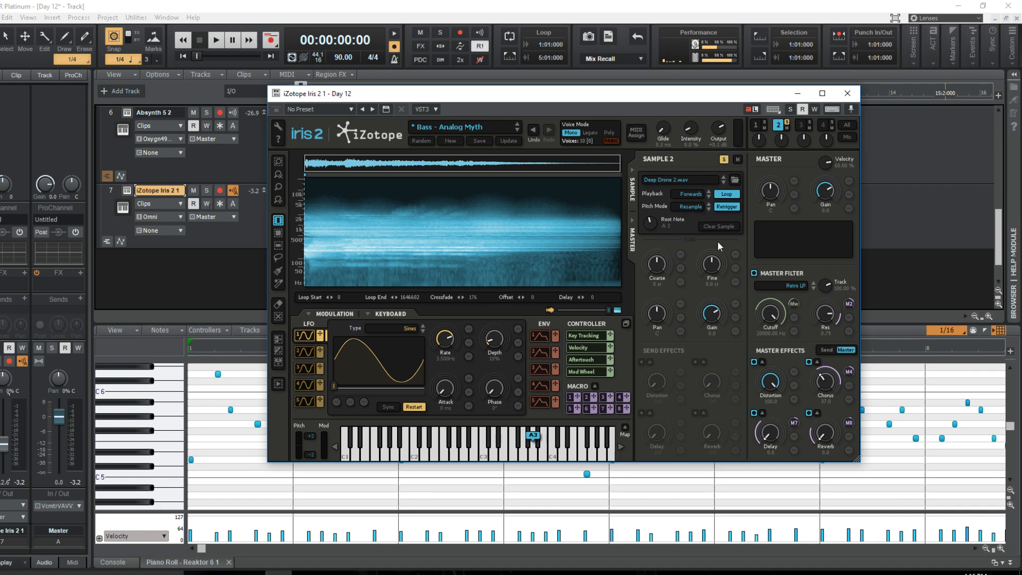
click(685, 194)
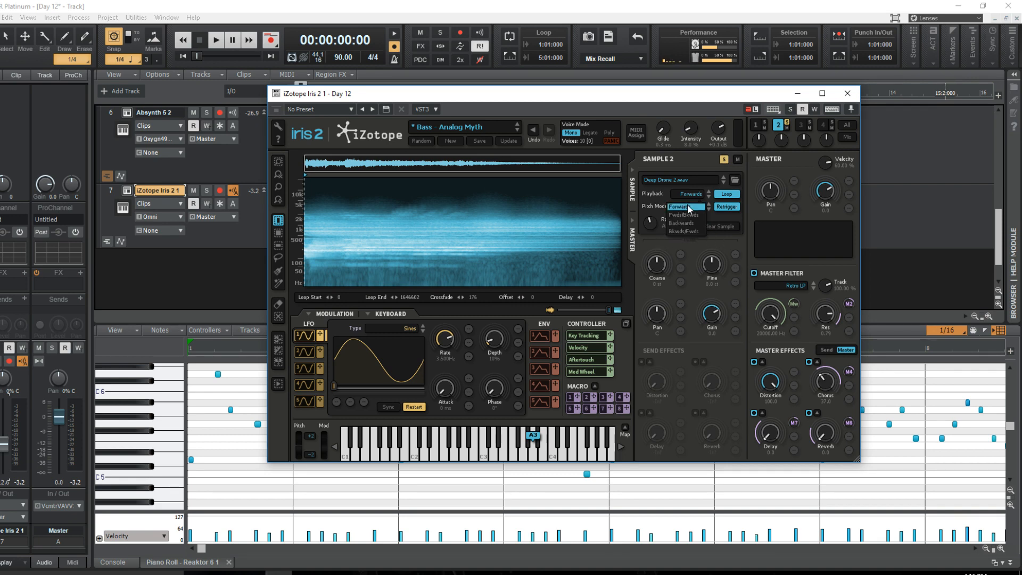
click(650, 238)
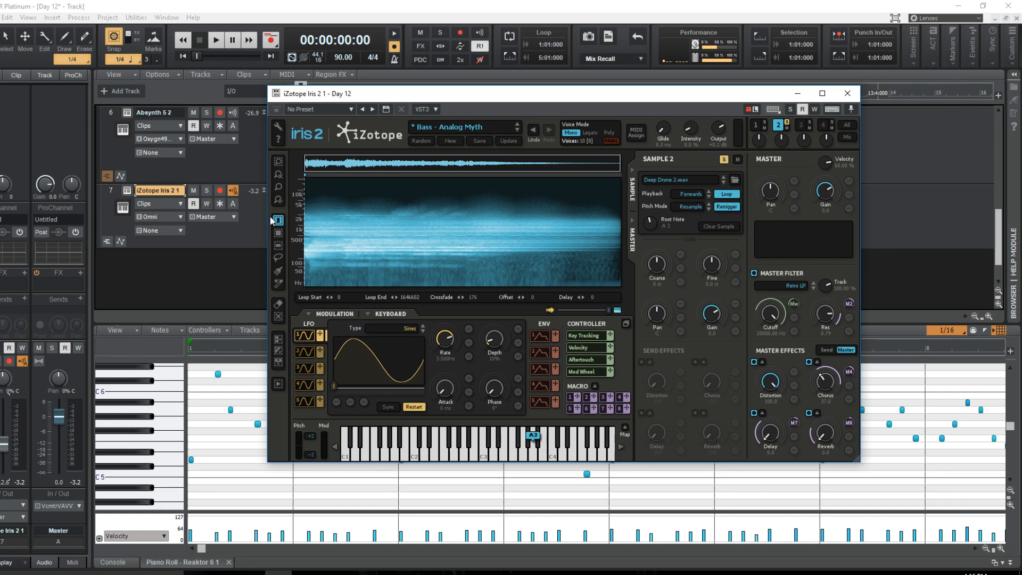
Select a full-length frequency band of about 200 to 600 Hz in Sample 2's spectrogram.
click(278, 272)
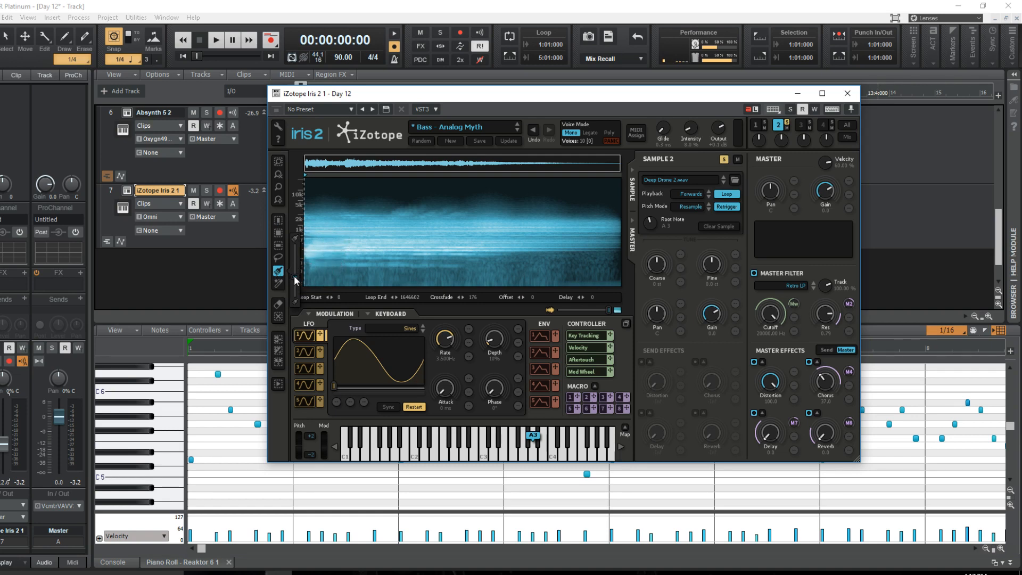
click(277, 245)
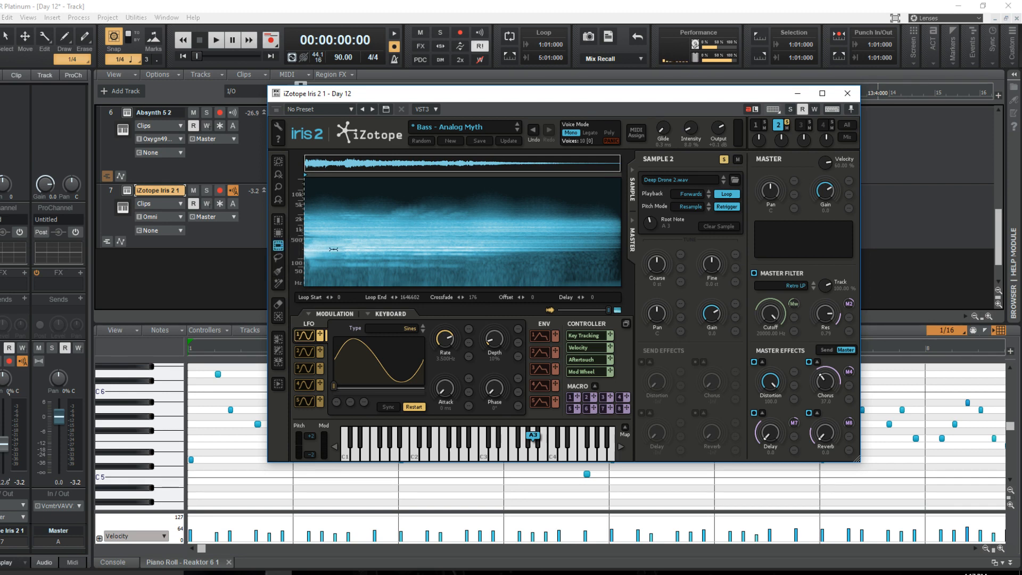
drag(341, 236, 345, 255)
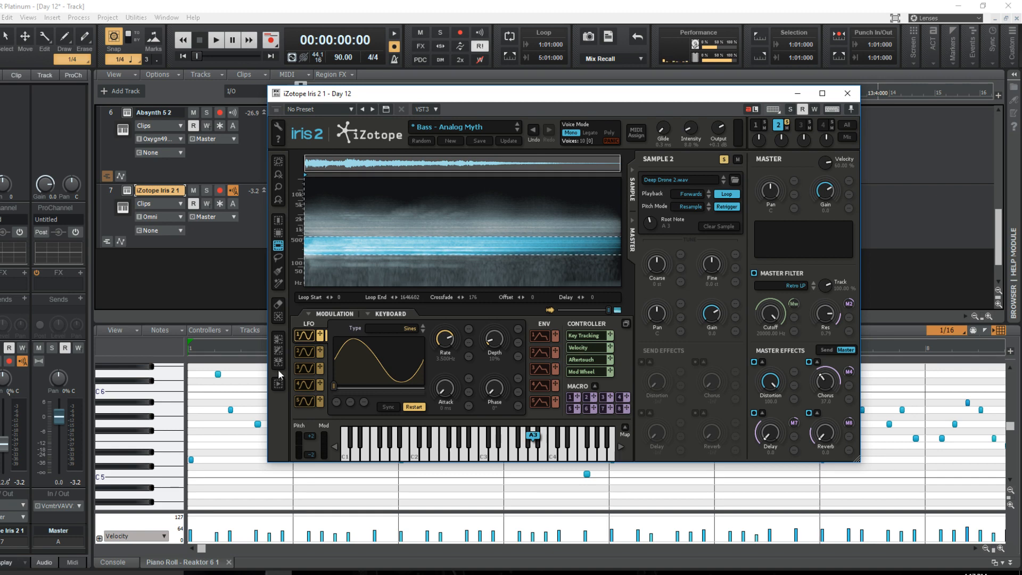
Clear the frequency band selection from Sample 2's spectrogram.
click(279, 317)
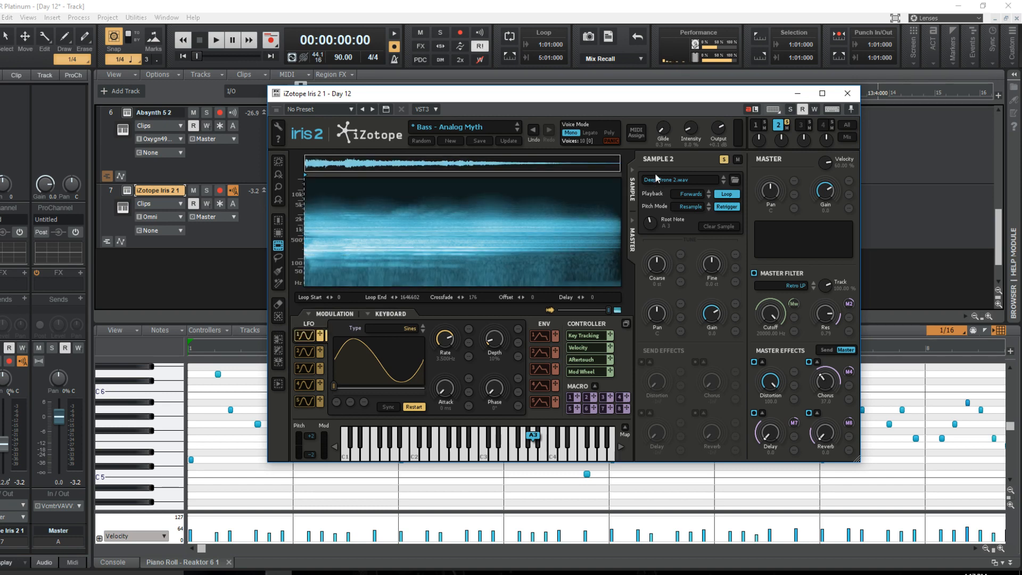
click(755, 125)
click(777, 126)
Paint a wavy brush selection along the full length of Sample 2's spectrogram, using a suitable brush size.
click(279, 258)
click(278, 270)
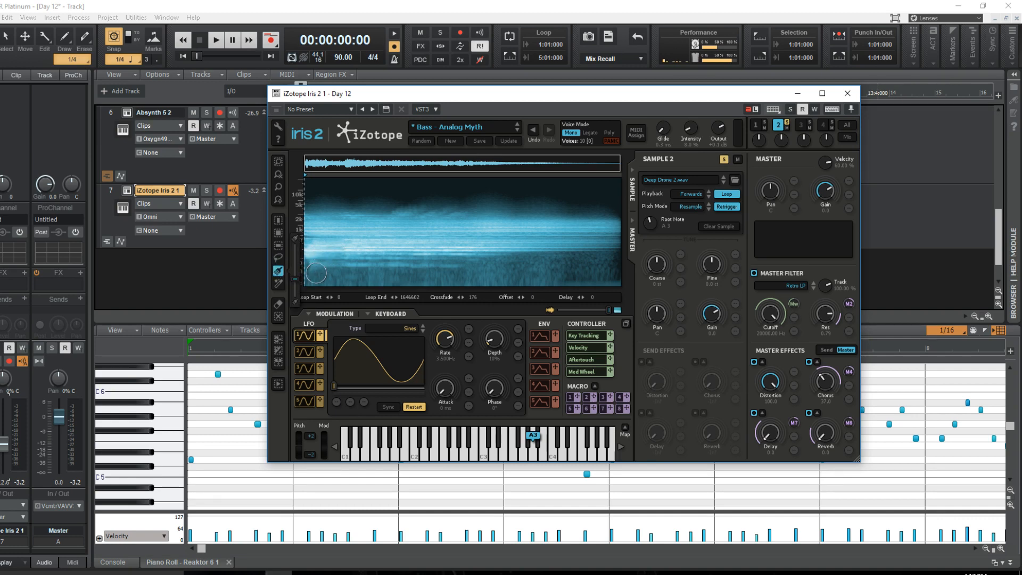
drag(295, 287, 296, 292)
drag(295, 251, 292, 297)
click(278, 258)
click(279, 272)
mouse_move(310, 255)
mouse_down()
mouse_move(419, 239)
mouse_move(617, 246)
mouse_move(607, 250)
mouse_up()
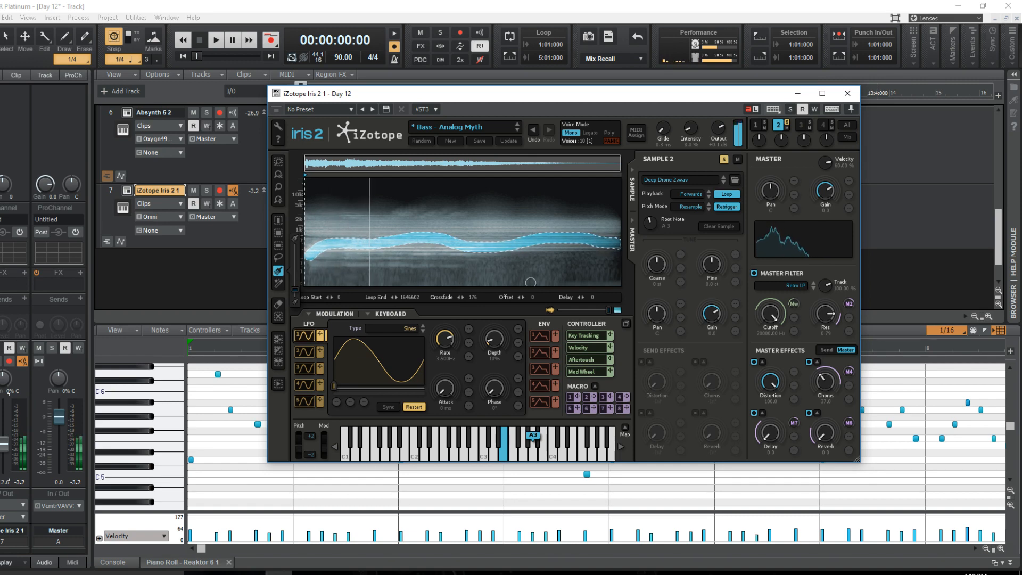
Set Sample 2's Coarse tuning to -12 st and turn off its solo.
drag(656, 263, 659, 275)
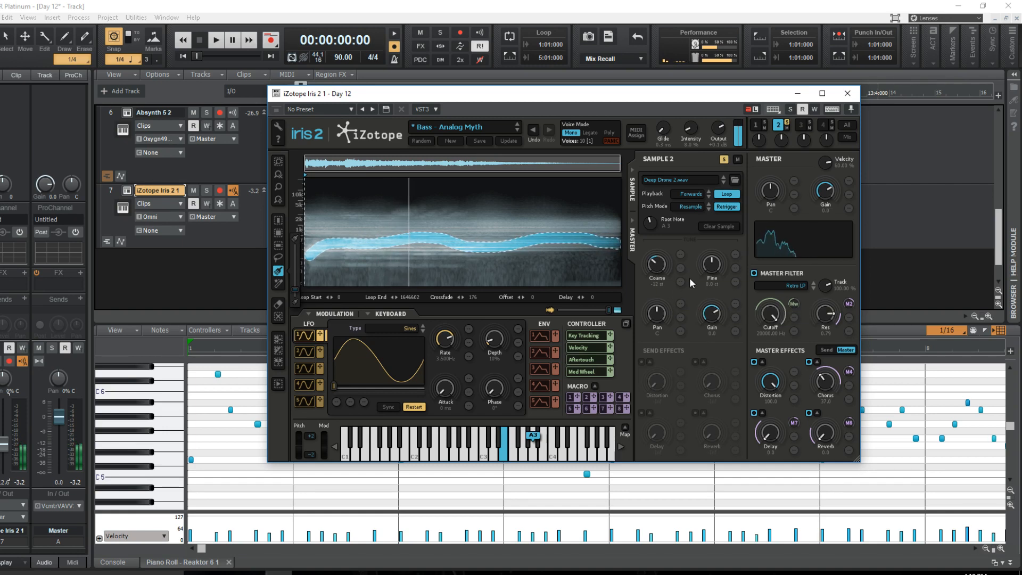
click(788, 125)
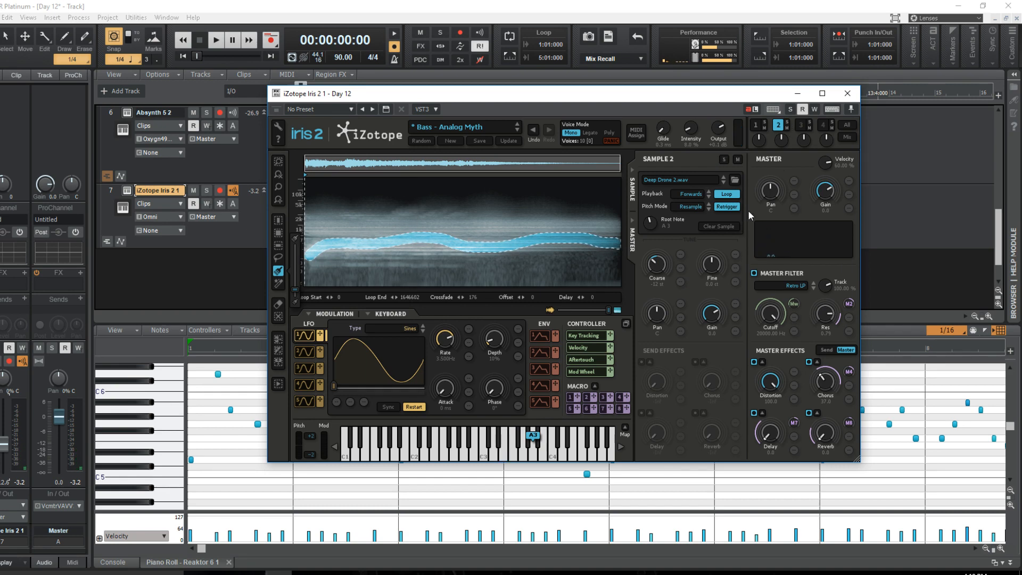
Compare Sample 2 with Sample 1 while playing notes, and turn off Retrigger for Sample 2.
click(755, 126)
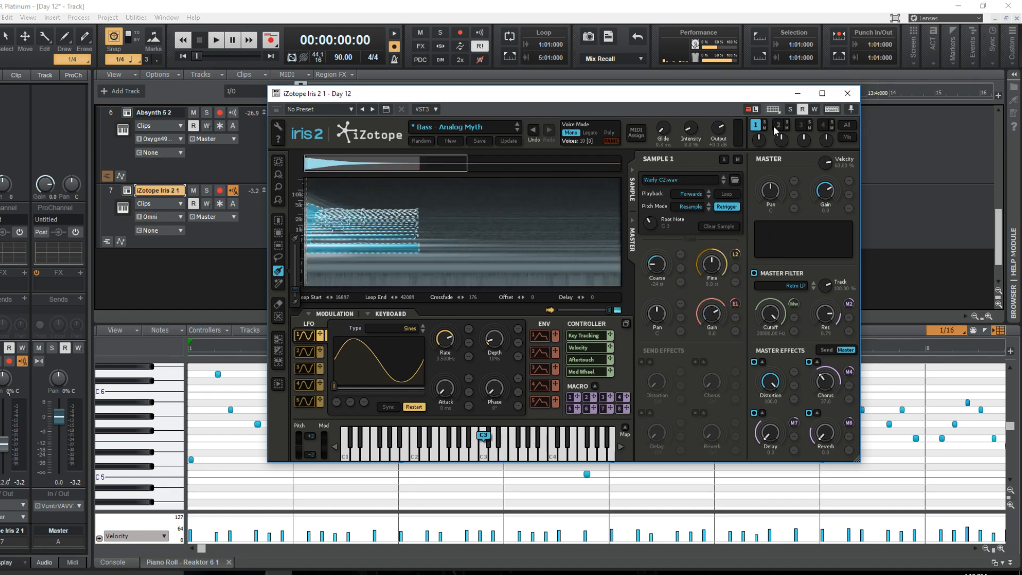
click(778, 127)
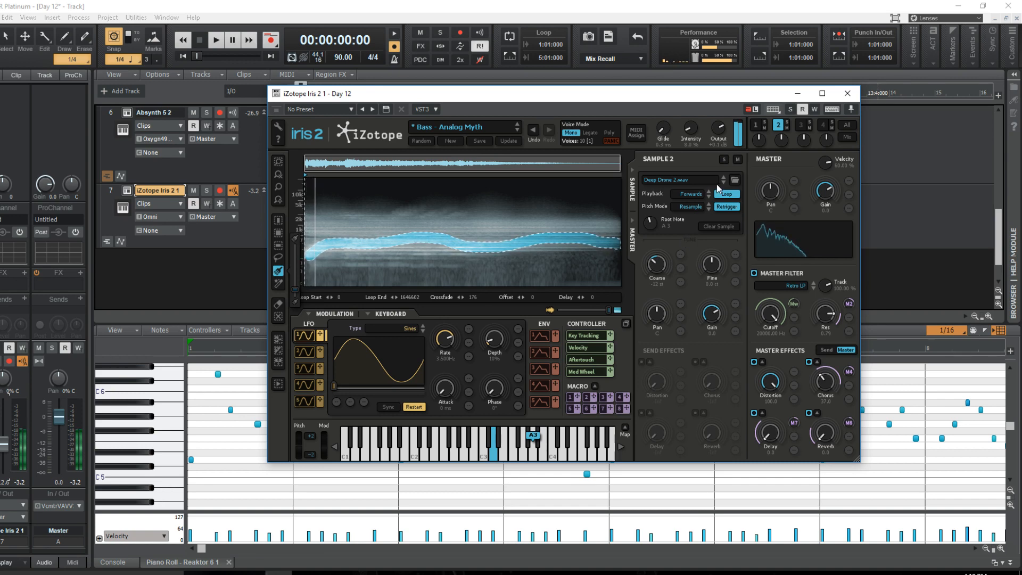
click(755, 126)
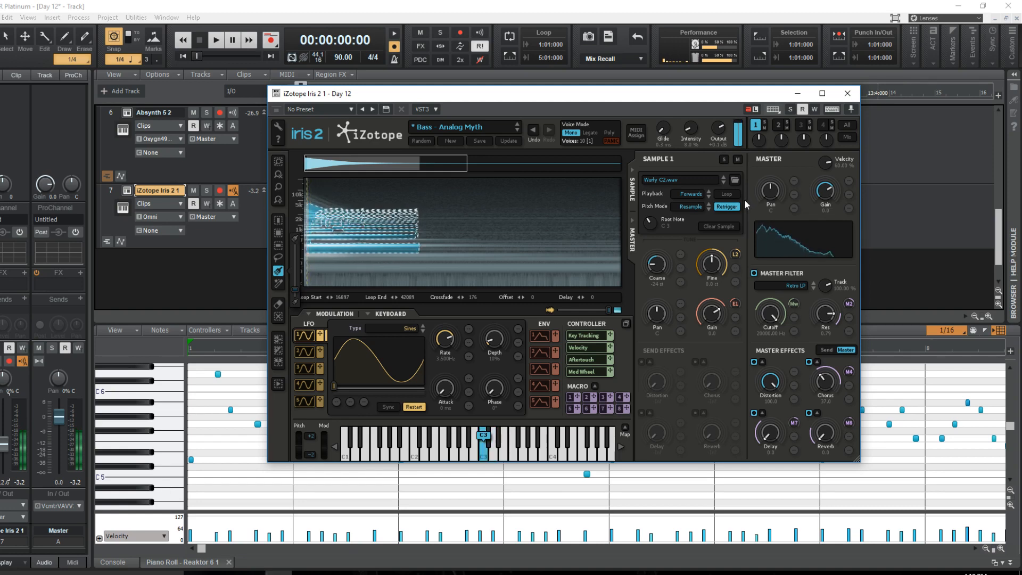
click(778, 124)
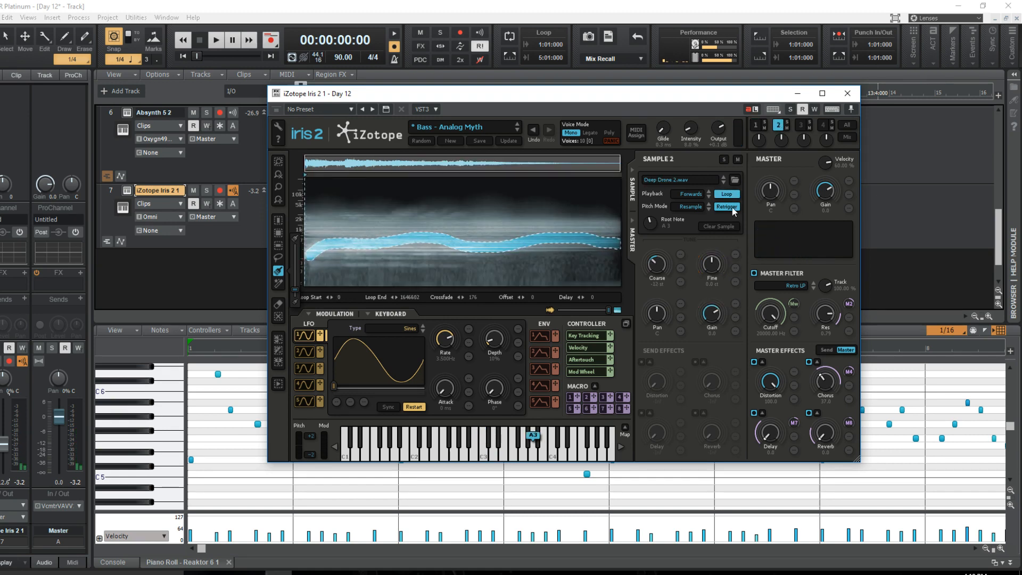
click(727, 206)
click(755, 126)
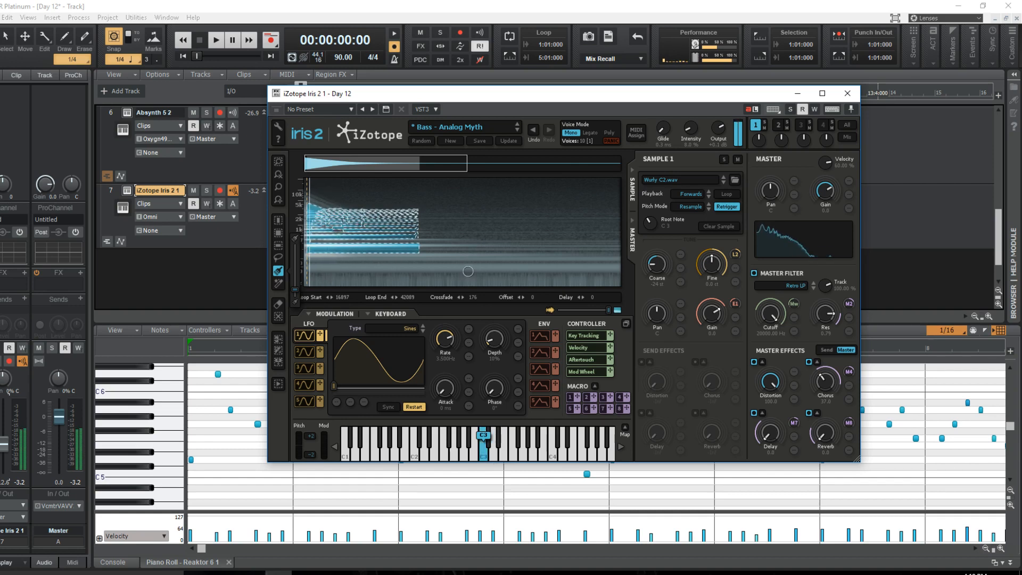
Mute Sample 2 and return to Sample 1.
click(780, 125)
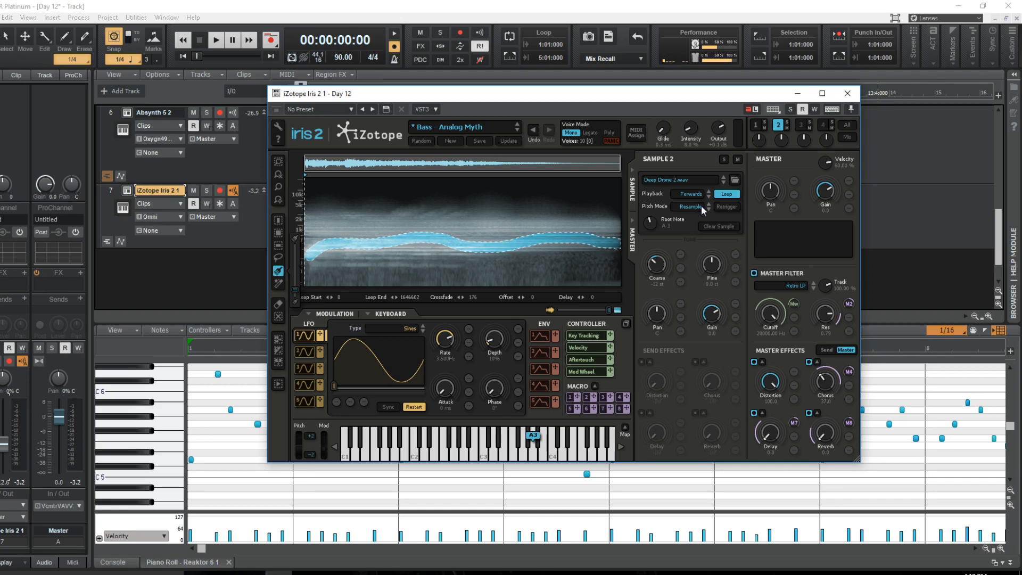
click(786, 127)
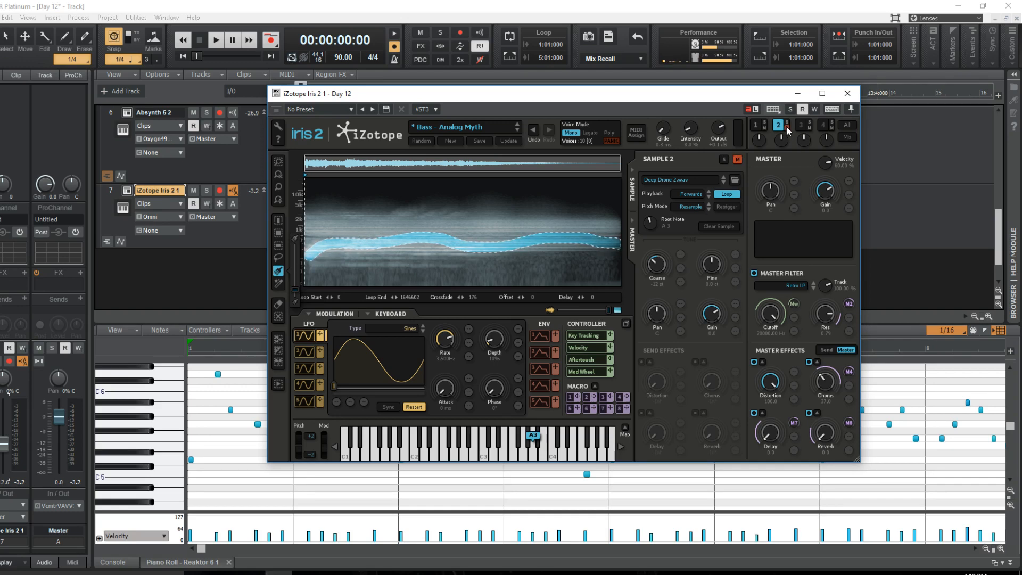
click(758, 126)
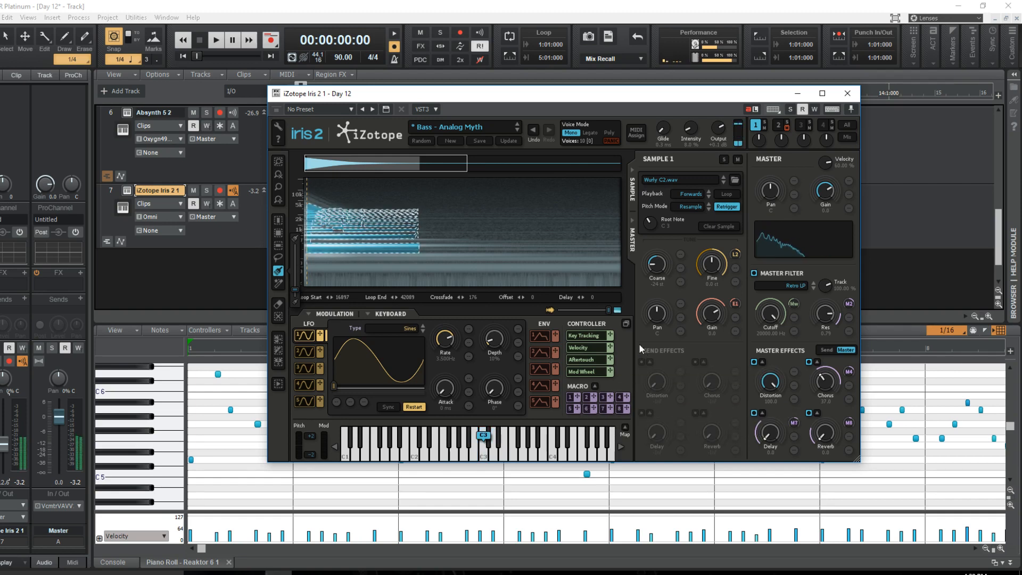
Move the Iris 2 window out of the way, save the Day 12 project, and close the plug-in window.
drag(527, 96, 480, 87)
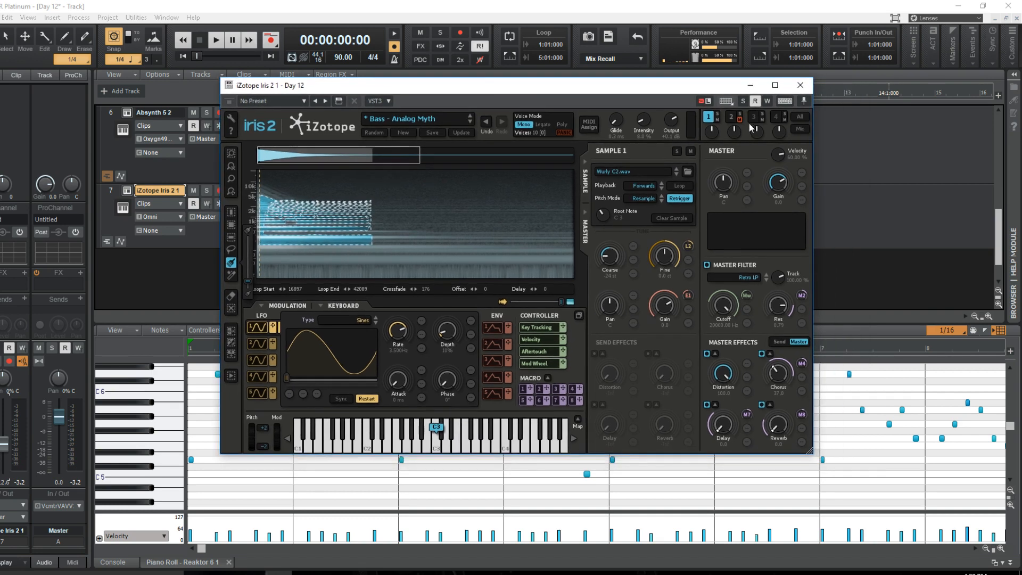
click(751, 88)
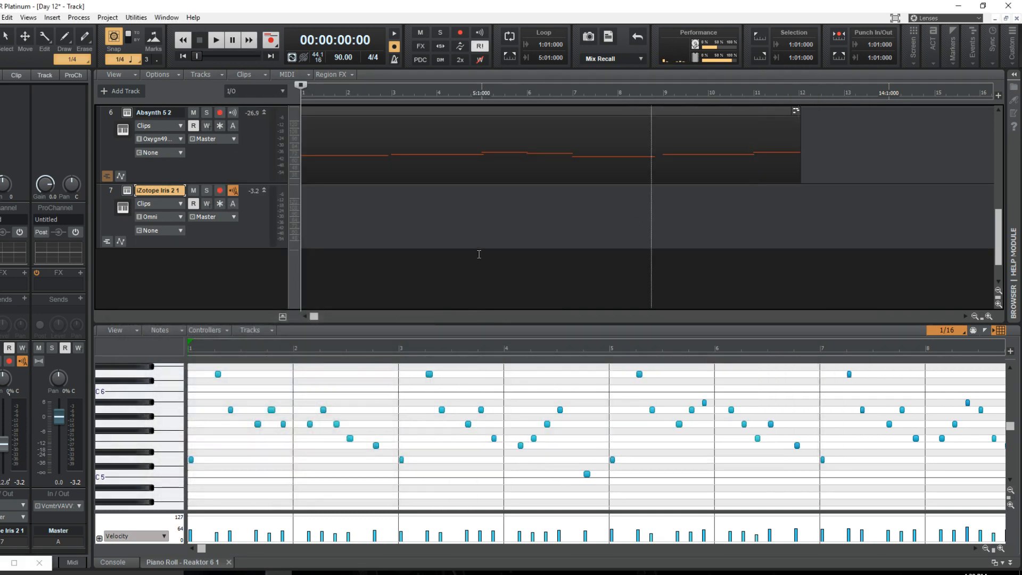
click(11, 562)
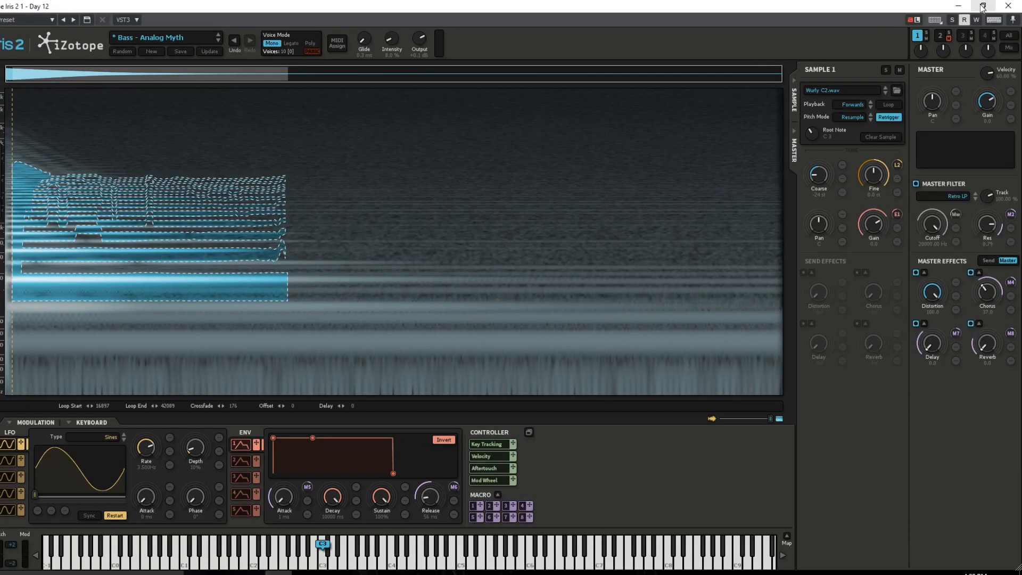
click(982, 6)
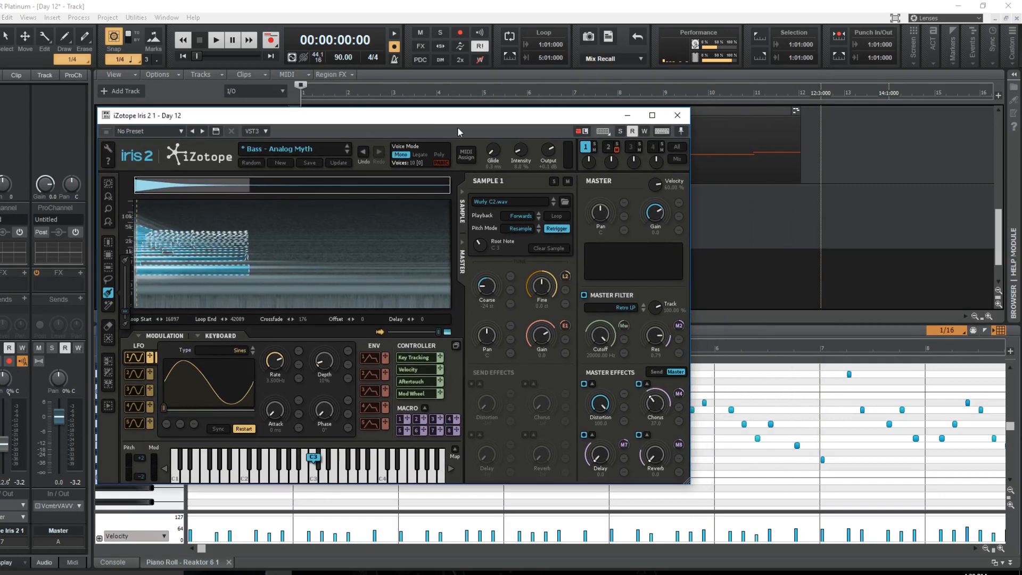
click(630, 117)
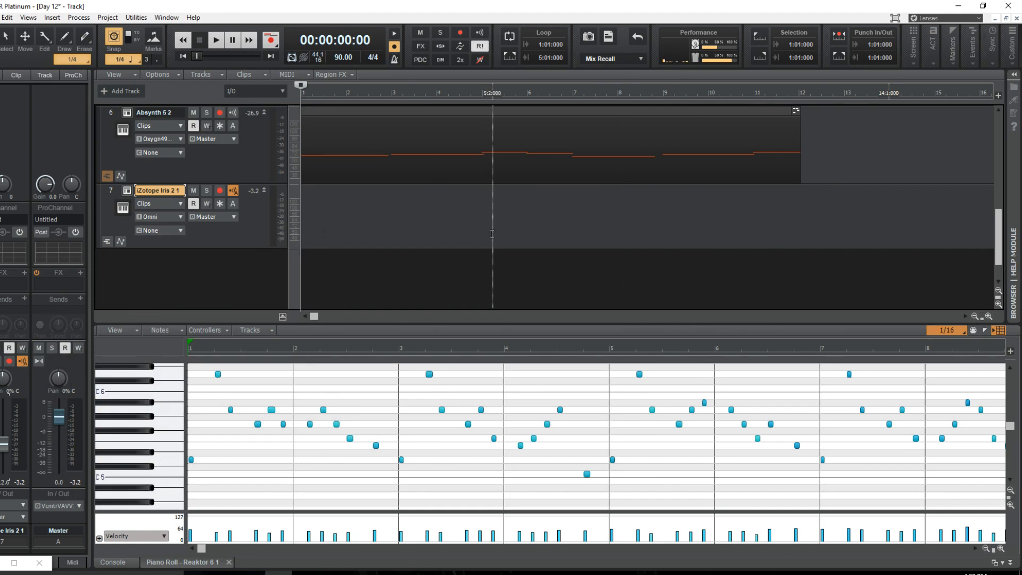
key(ctrl+s)
click(40, 563)
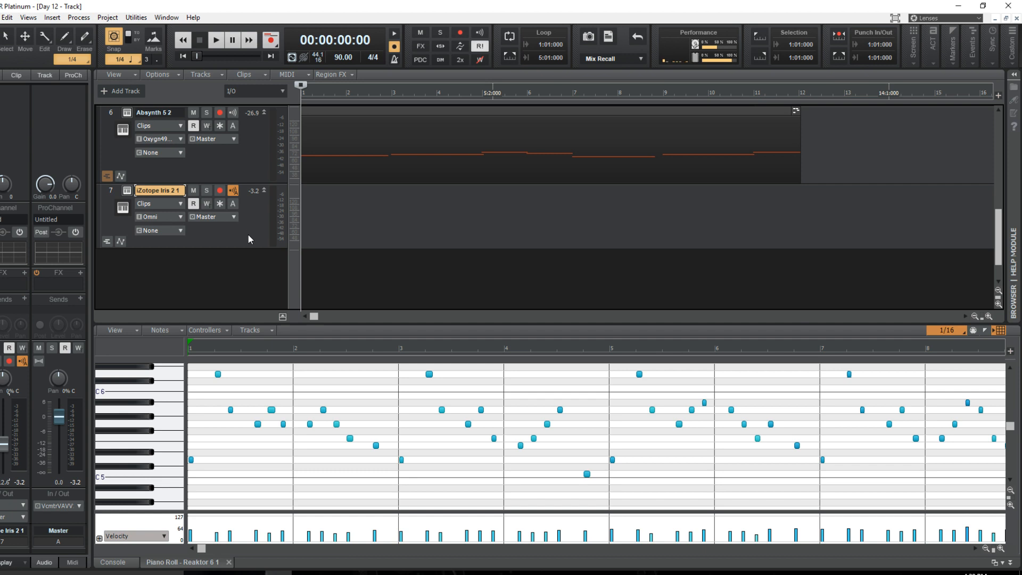
Play the arrangement from the start to rehearse the Iris 2 bass part against it.
key(space)
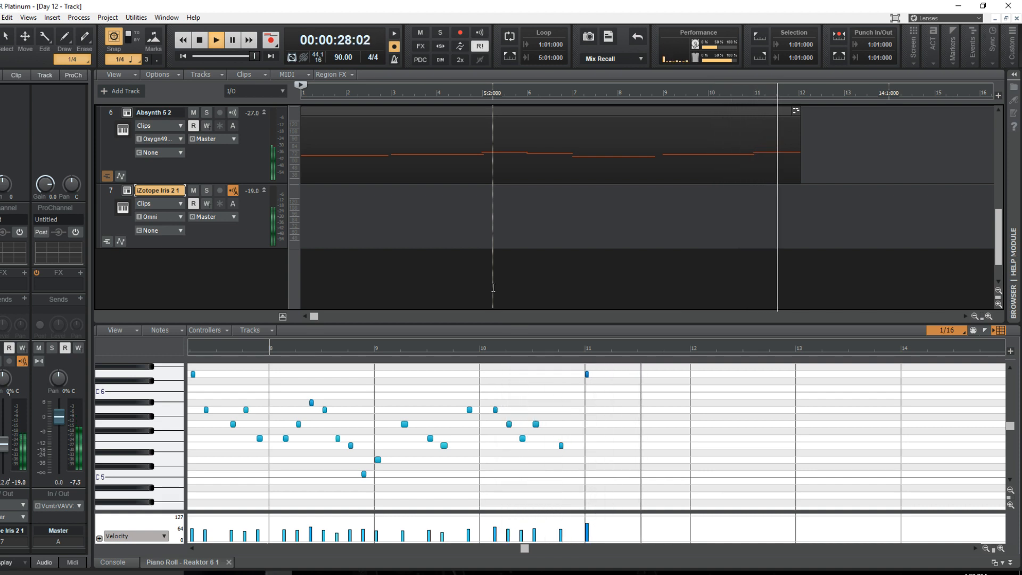
key(space)
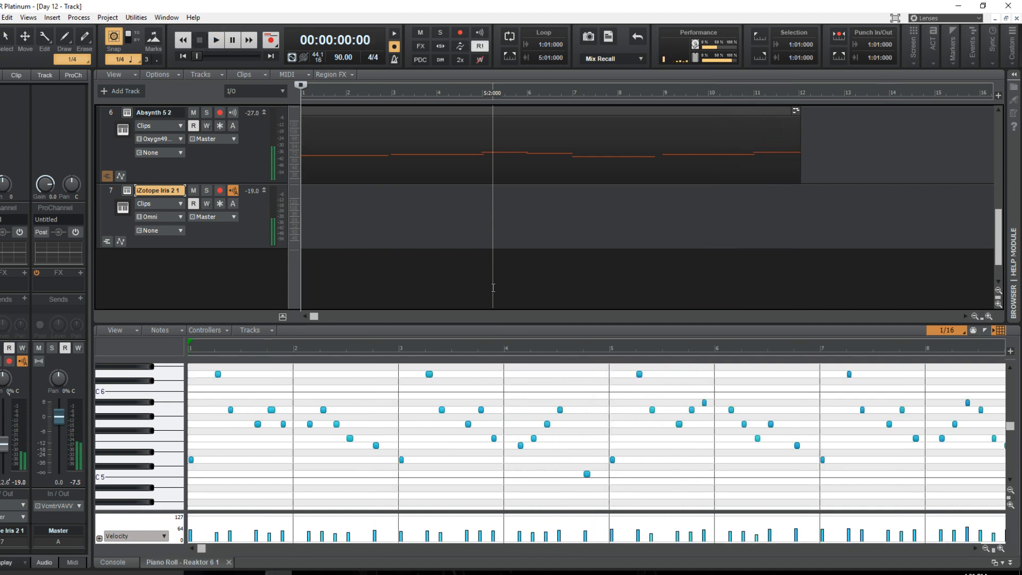
Arm the iZotope Iris 2 track and record a bass line from bar 1 to just past bar 12.
click(219, 191)
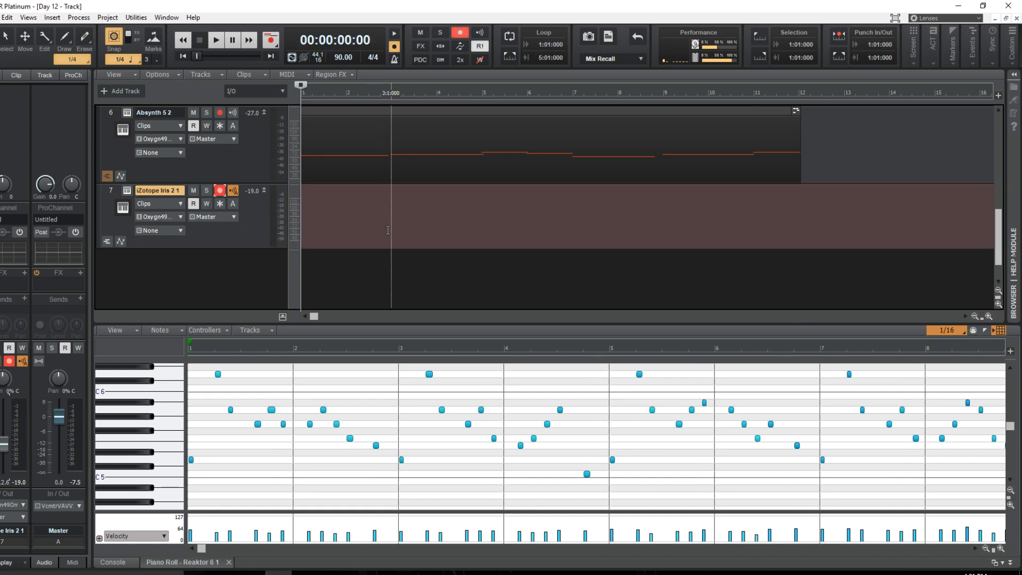
key(space)
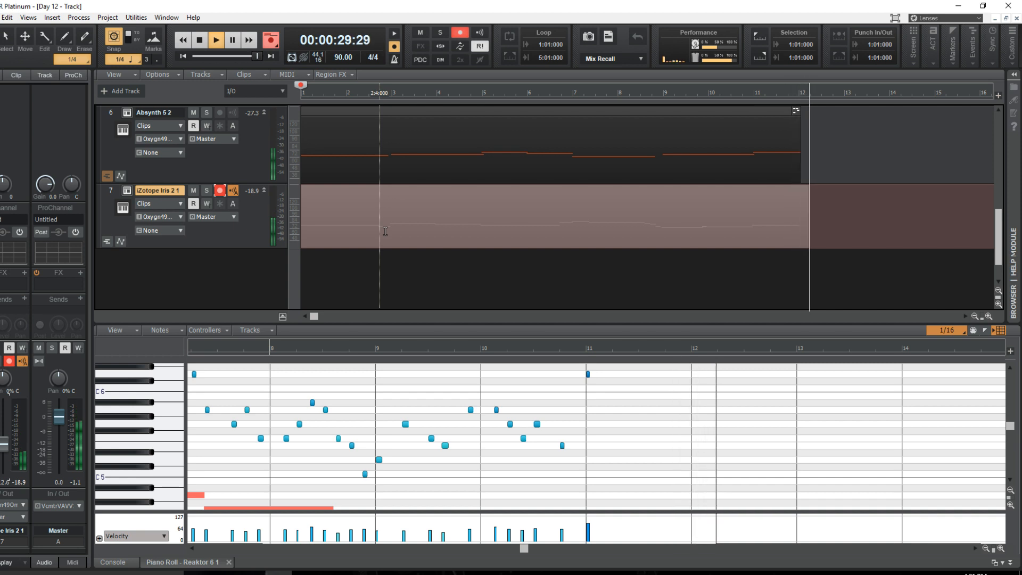
key(space)
Quantize the recorded bass clip to 1/4 notes at 100 percent strength.
click(604, 215)
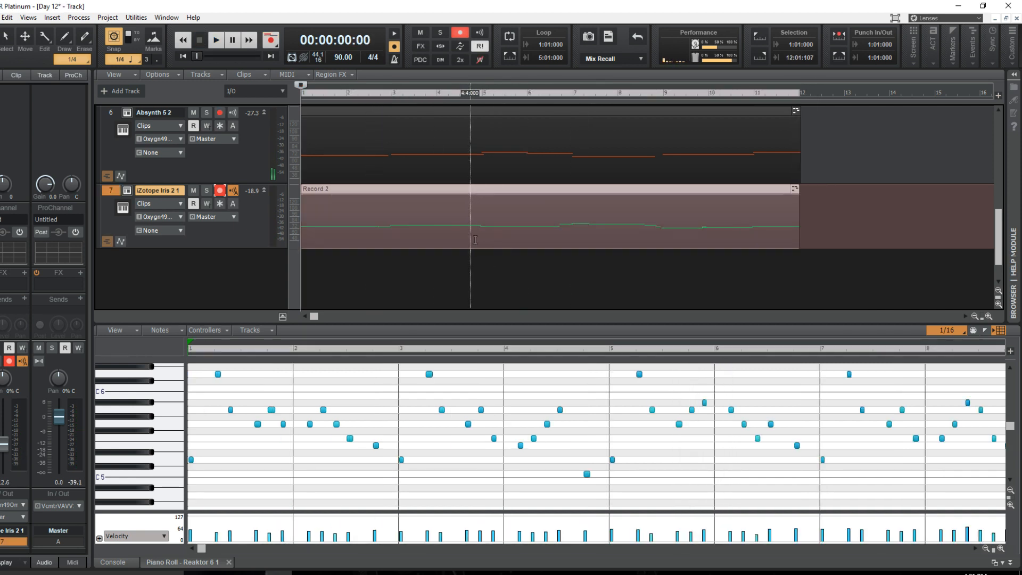
key(q)
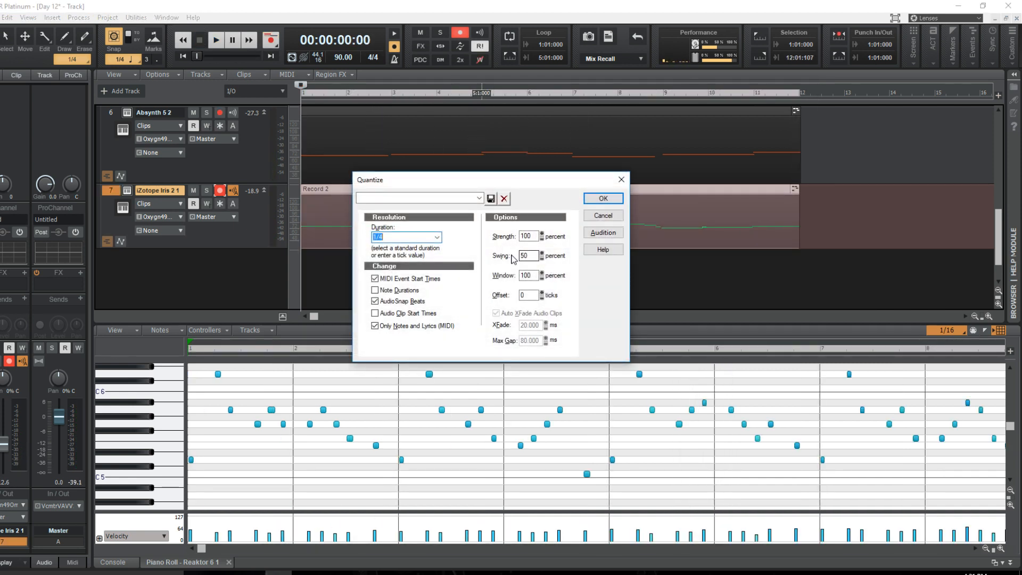
click(603, 200)
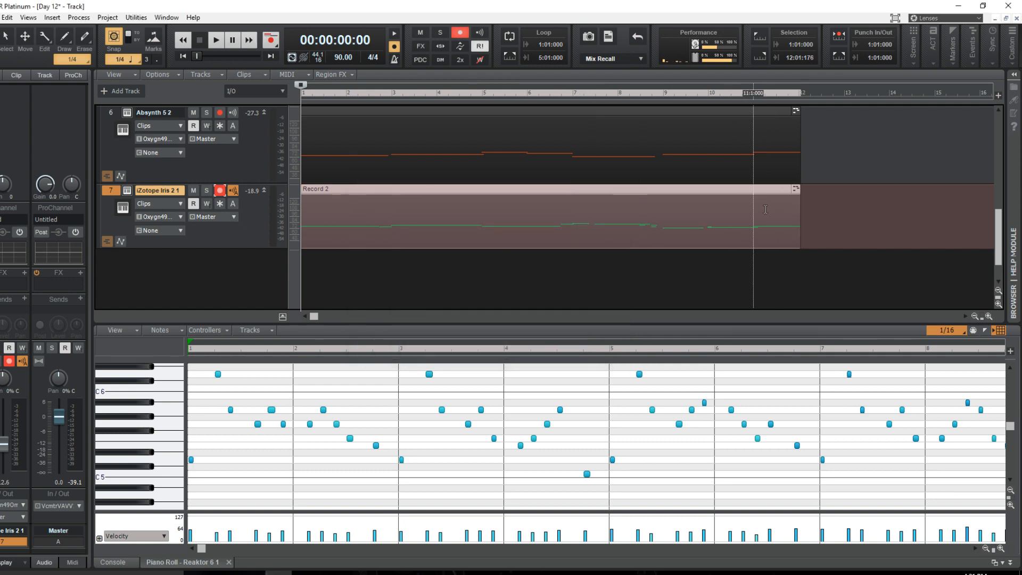
Open the recorded bass clip in the Piano Roll and enlarge the editor to show its notes up to bar 10.
click(796, 191)
click(817, 198)
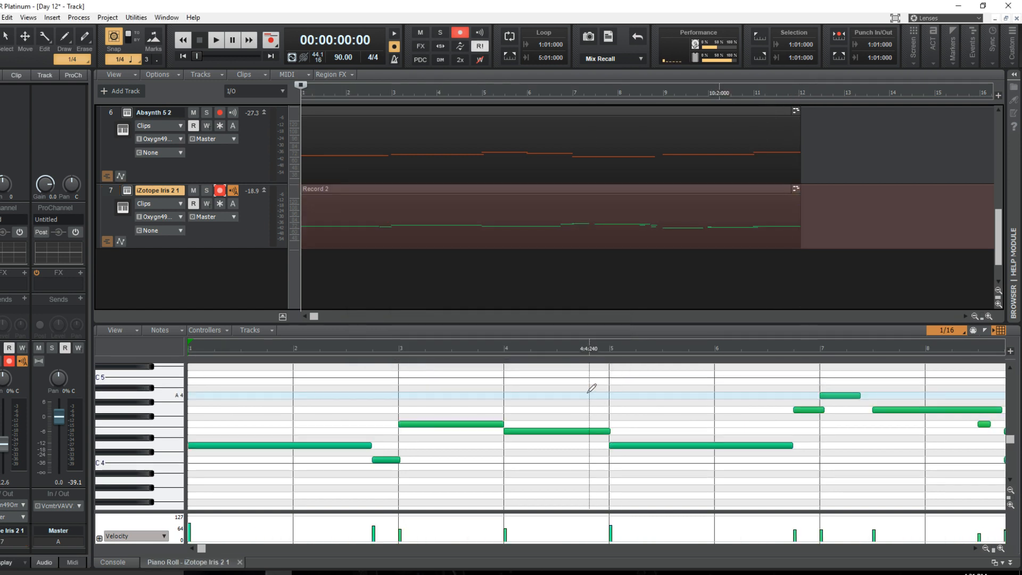
drag(609, 283, 609, 243)
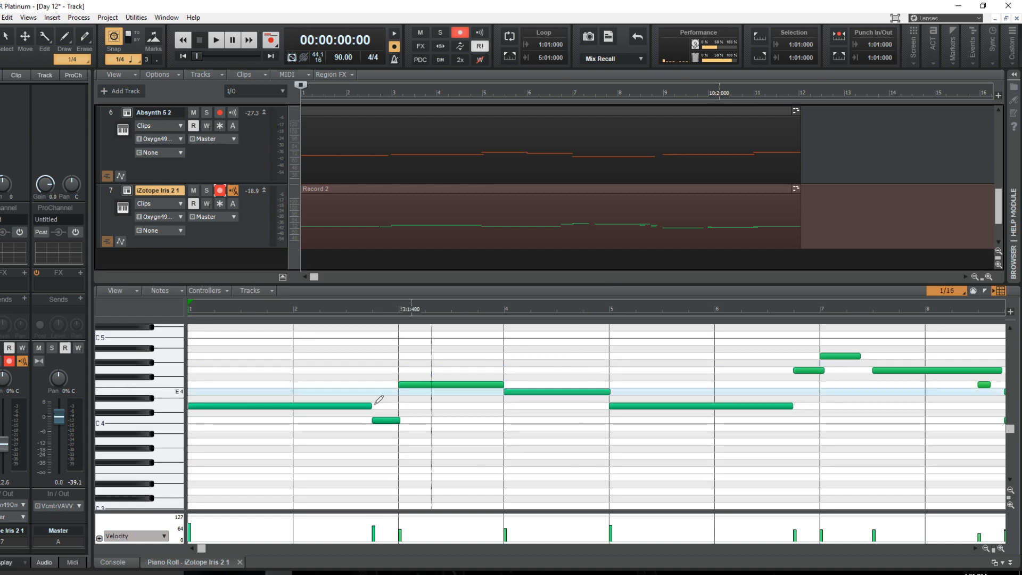
scroll(341, 406, down, 1)
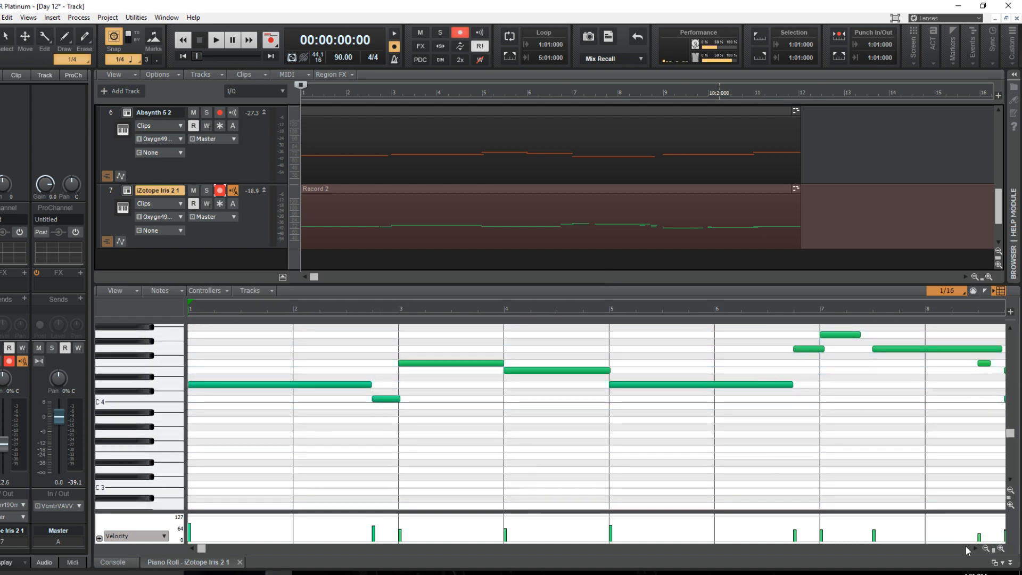
drag(975, 549, 976, 550)
scroll(764, 417, up, 1)
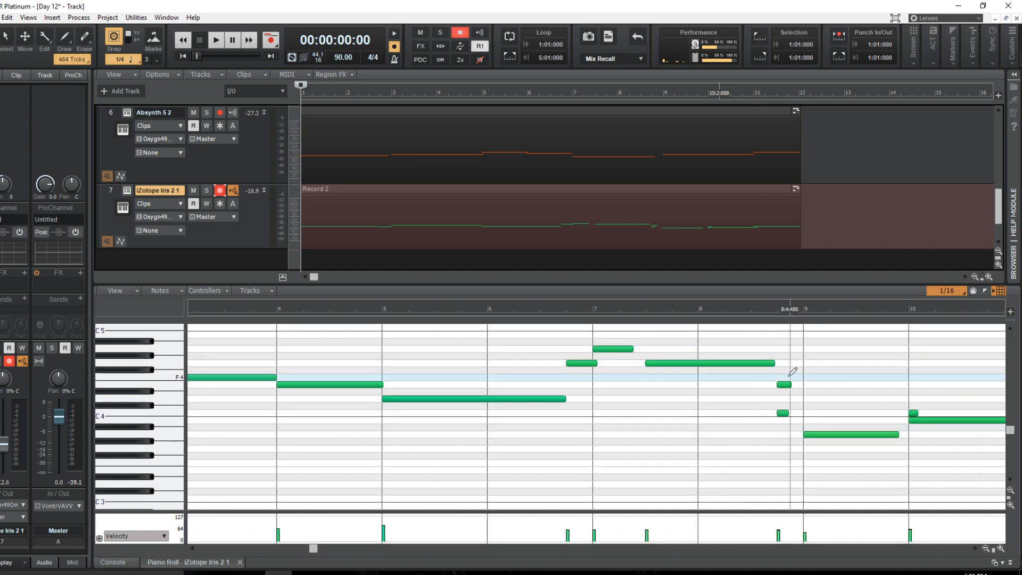
Audition the bass from the middle of bar 7, then fix the short C4 notes: shift one just before bar 9 and delete the one at bar 10.
click(647, 385)
key(space)
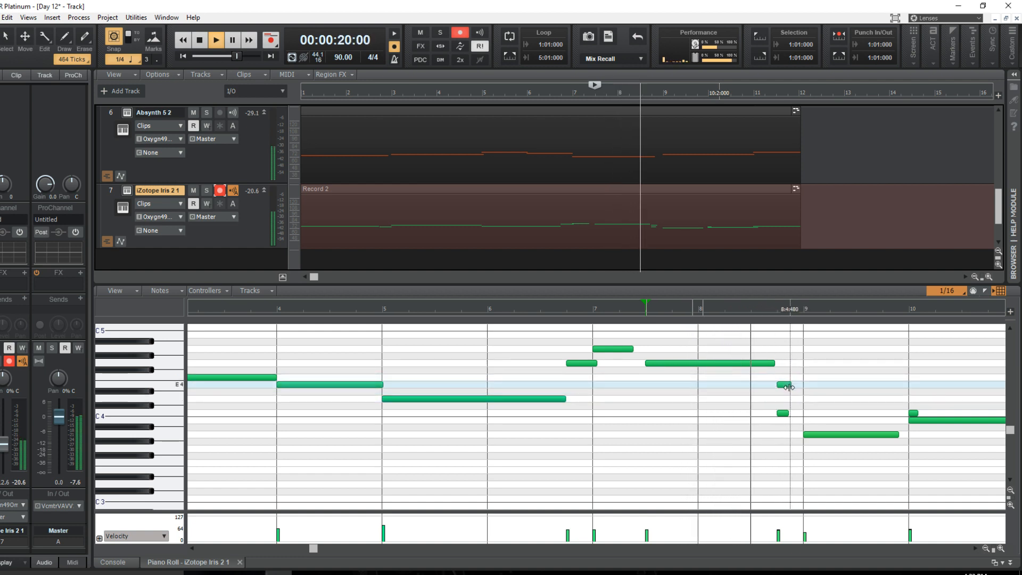
key(space)
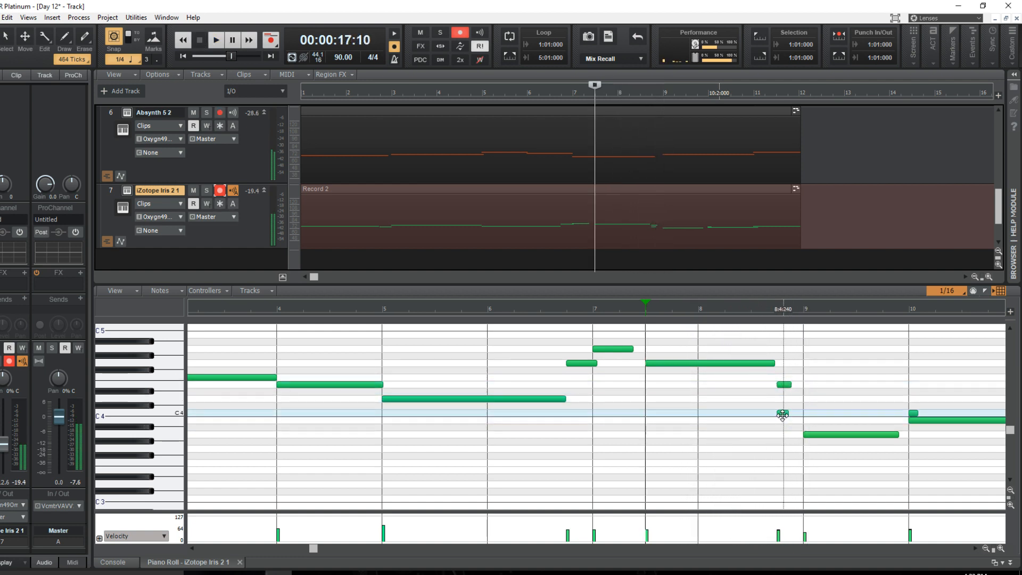
drag(783, 413, 795, 413)
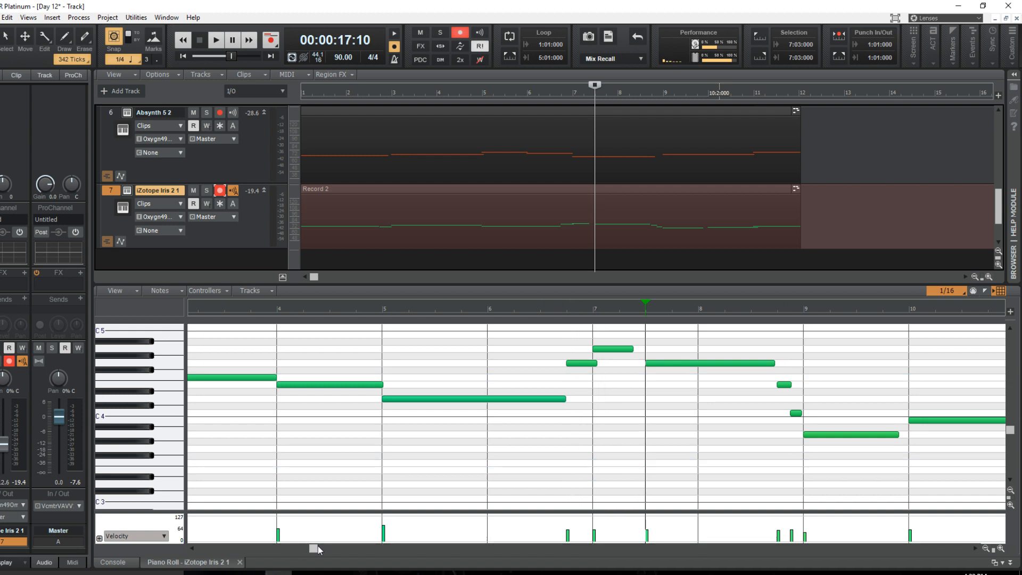
Return the playhead to the project start and disarm recording on the Iris 2 track.
drag(318, 549, 197, 546)
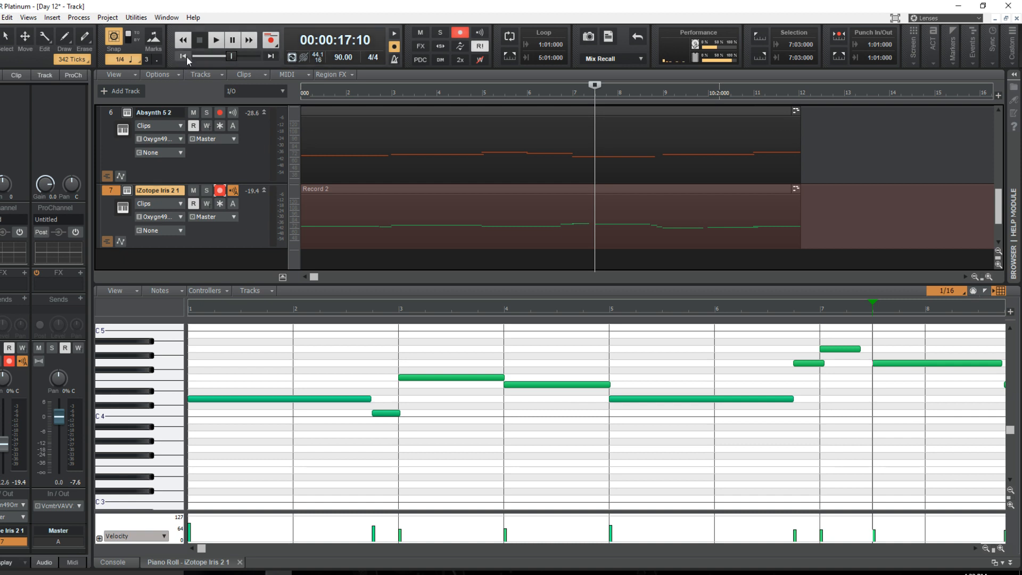
click(184, 56)
click(221, 191)
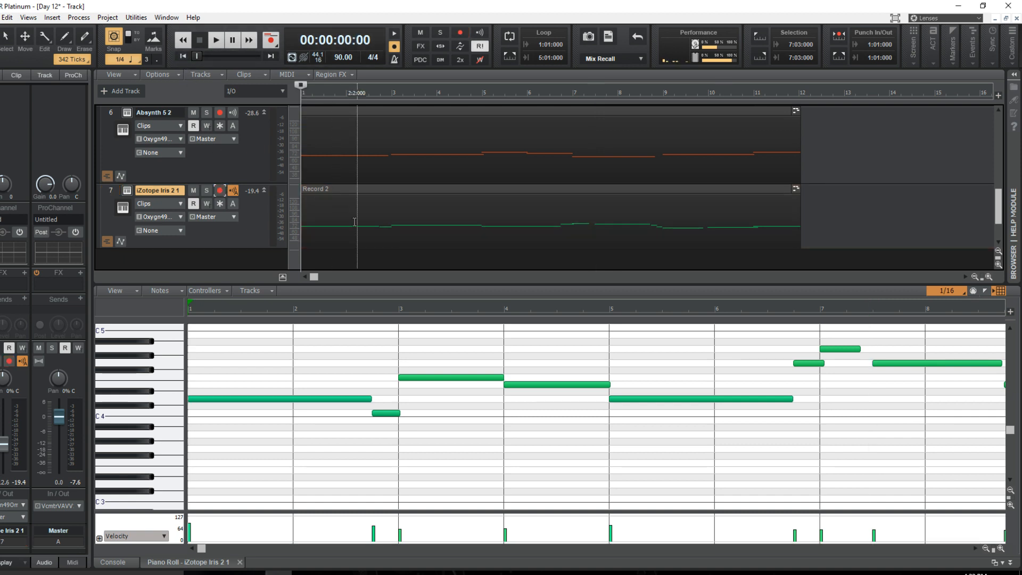
Open the Absynth 5 2 and iZotope Iris 2 clips together in the Piano Roll and enlarge the editor for comparison.
scroll(383, 215, up, 2)
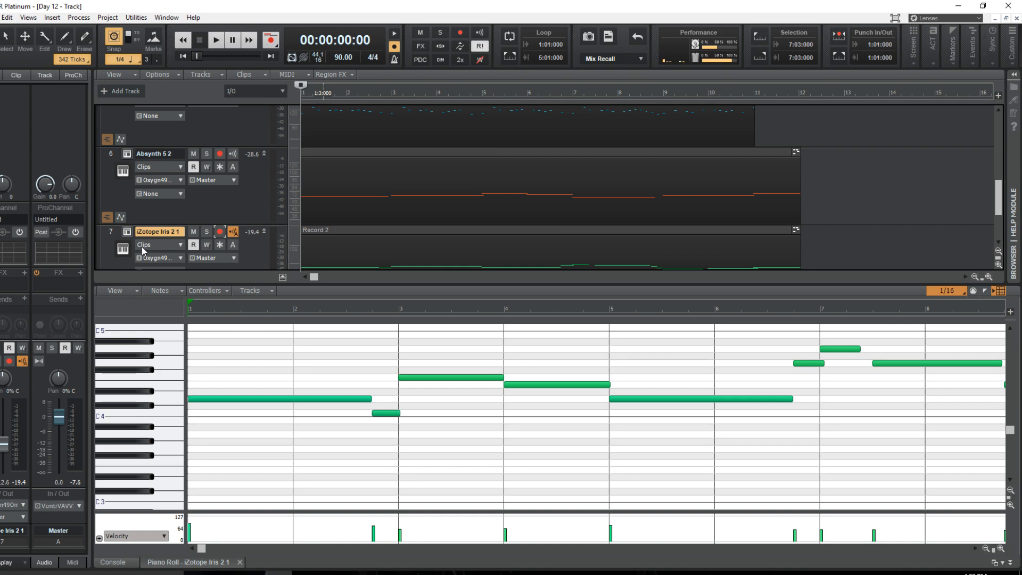
click(111, 155)
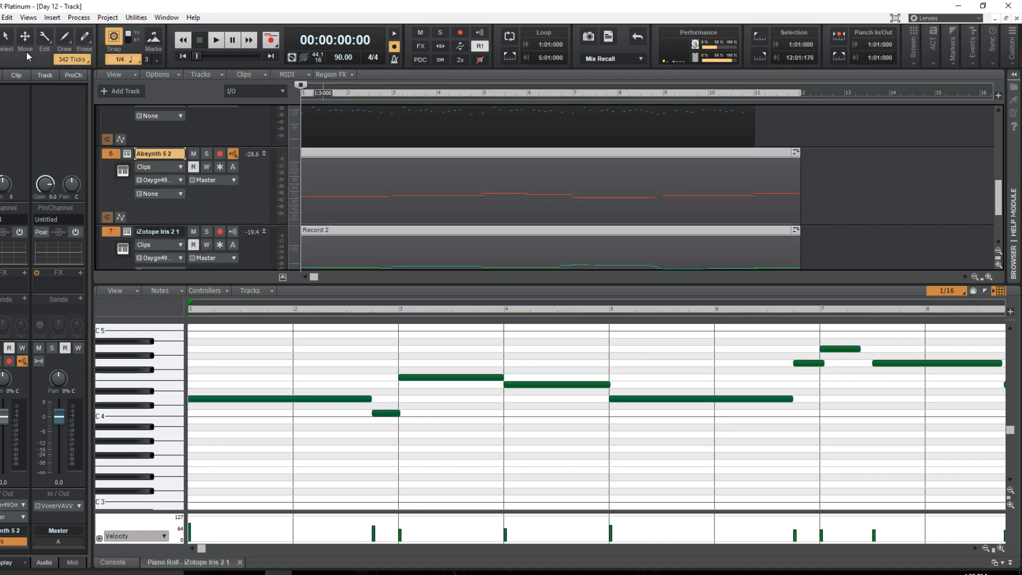
click(28, 17)
click(53, 97)
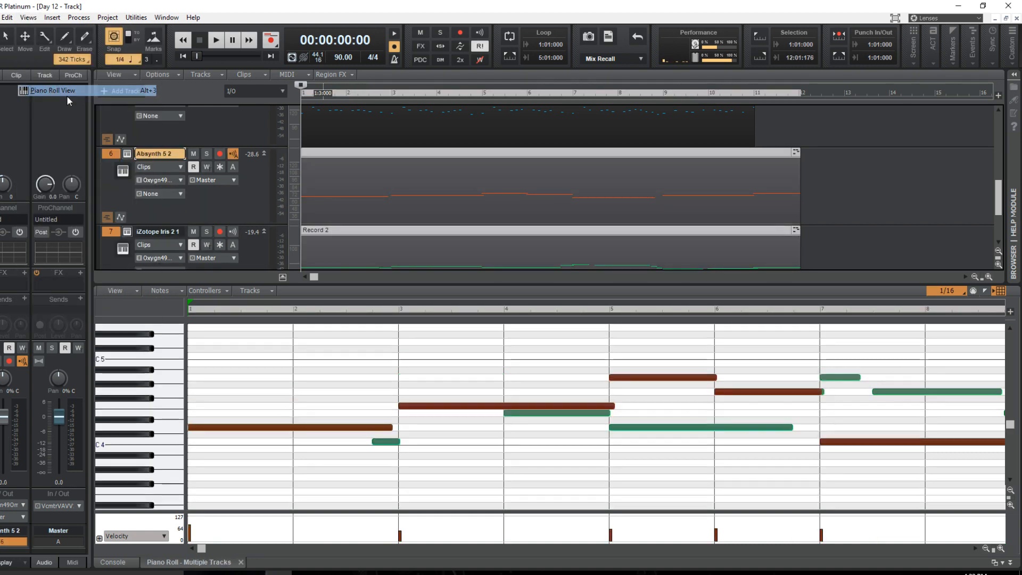
drag(484, 285, 483, 254)
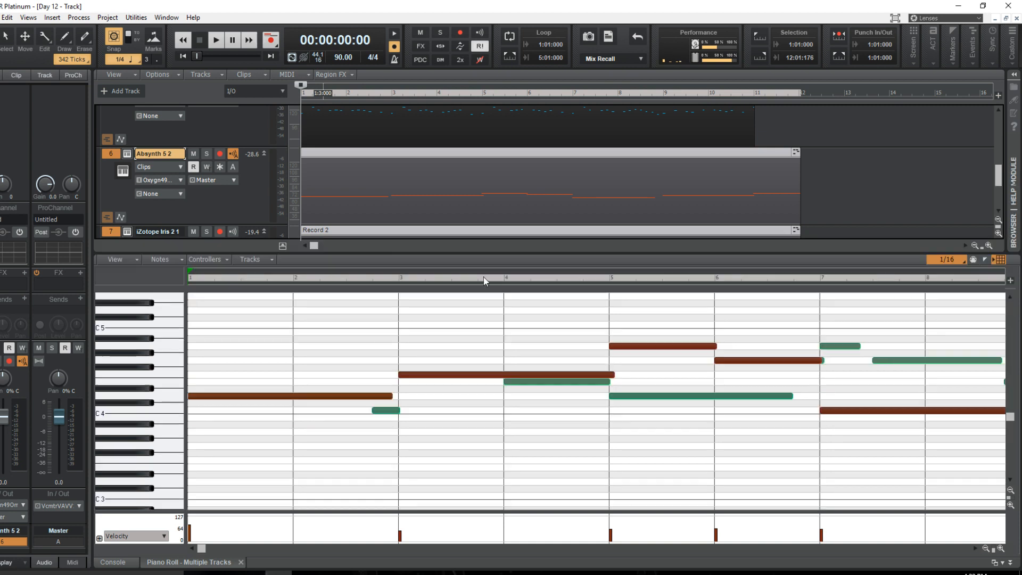
scroll(476, 353, down, 1)
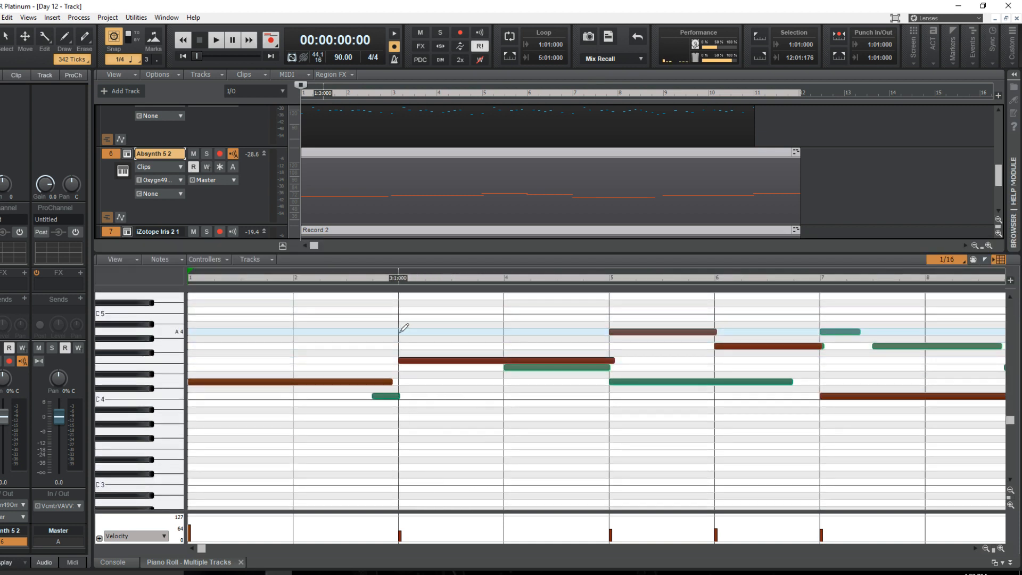
Audition the parts together from the project start, then lengthen the Iris 2 A4 note at bar 7 to 7:03:240.
key(space)
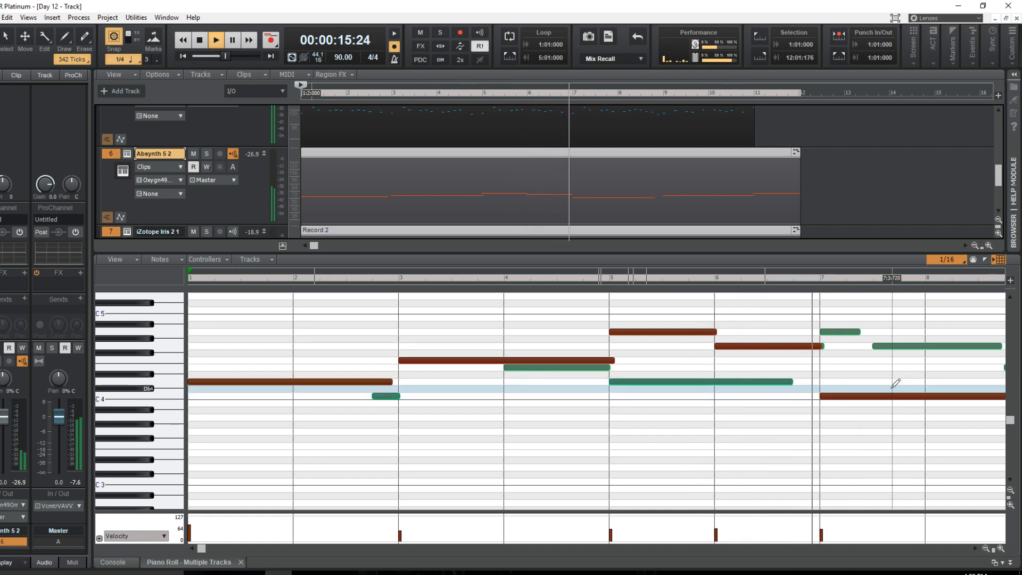
click(851, 332)
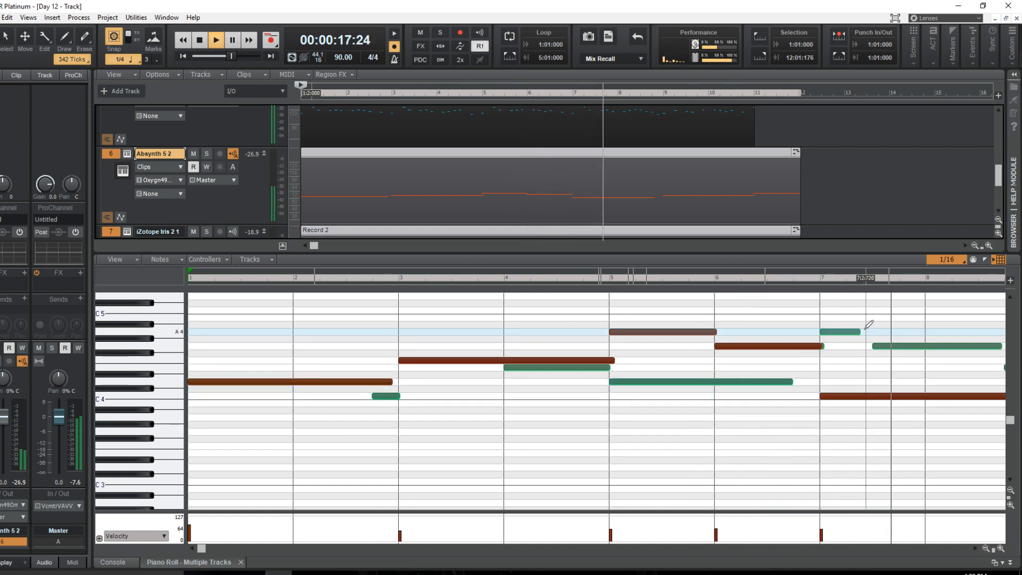
scroll(858, 327, right, 5)
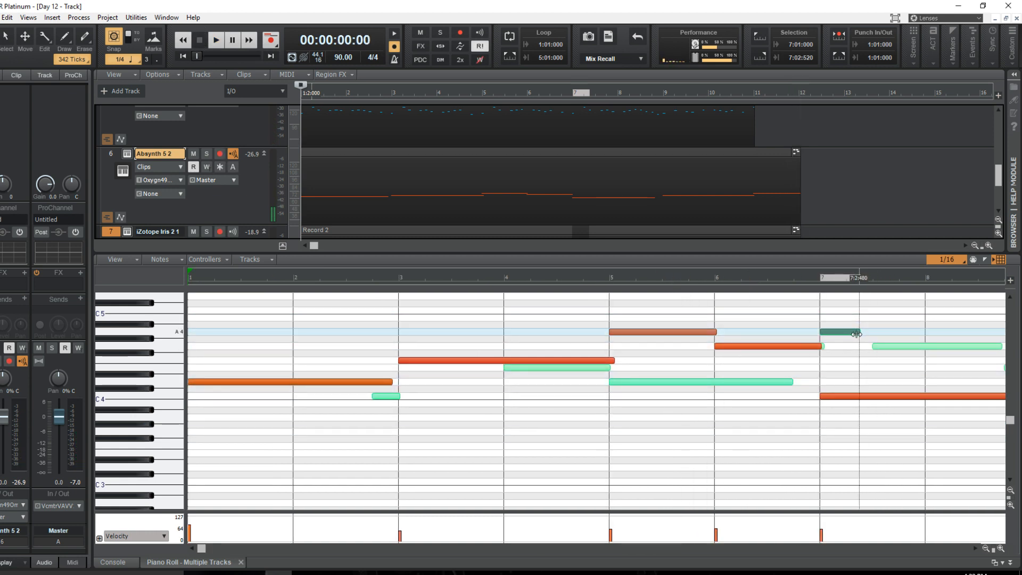
drag(859, 333, 878, 333)
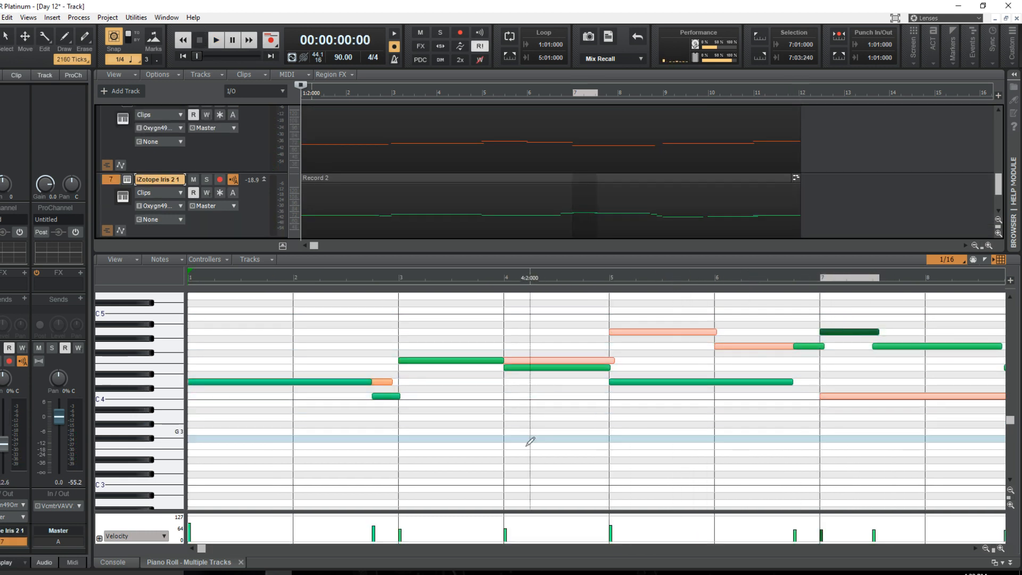
Lengthen the Iris 2 E4 and C4 notes before bar 9, the A3 note at bar 9 and the long G4 note in bar 7.
drag(201, 549, 425, 548)
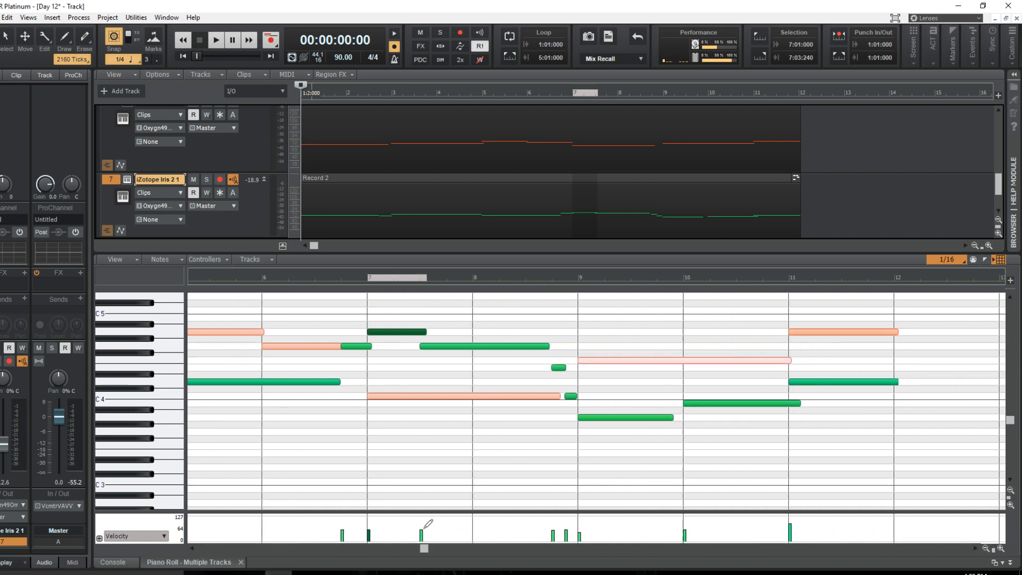
click(554, 367)
drag(566, 368, 582, 397)
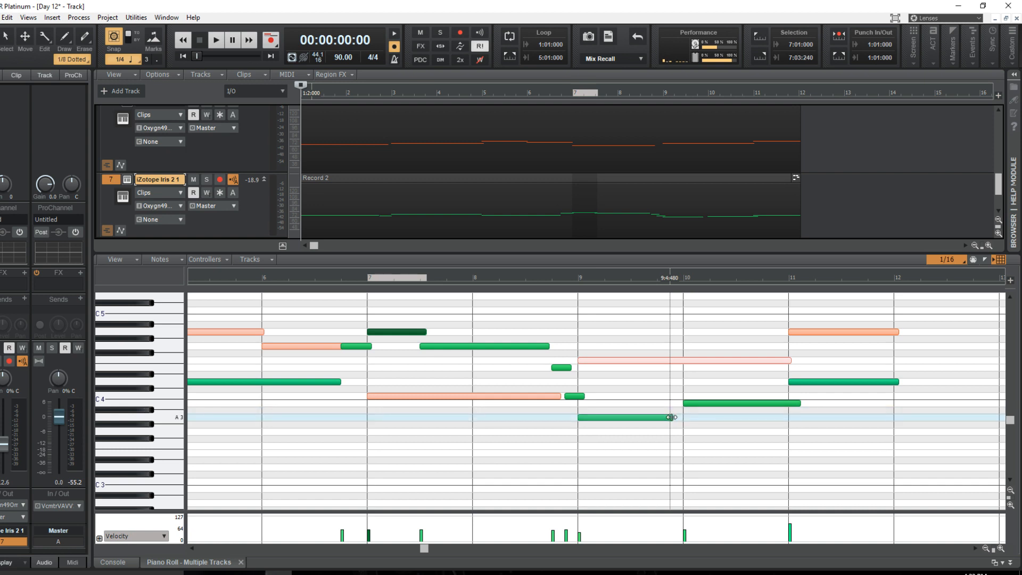
drag(672, 417, 689, 418)
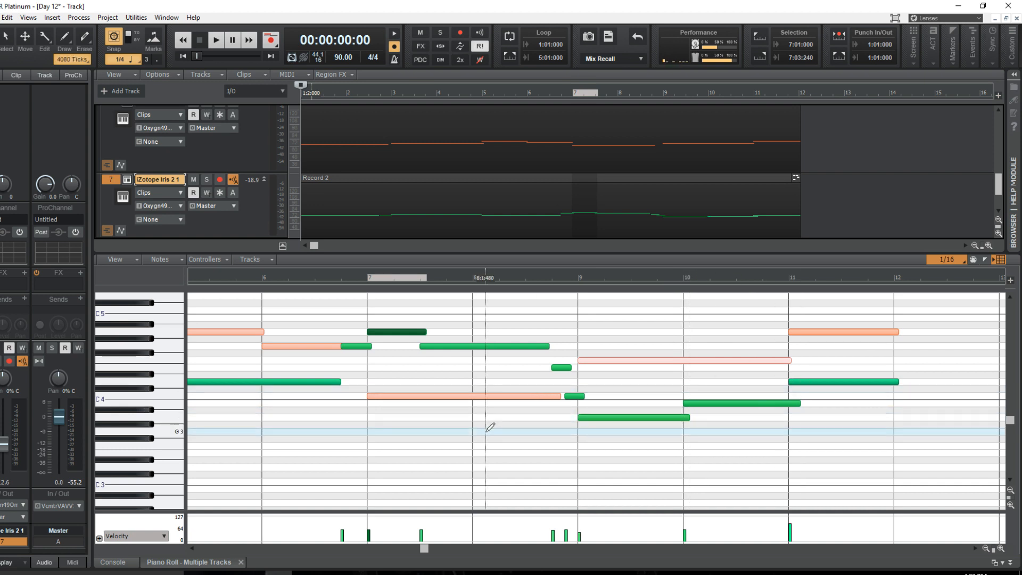
drag(549, 347, 557, 348)
Extend the Iris 2 D4 notes at bars 1 and 5 and the F4 note at bar 3 to overlap their following notes, then save the project.
drag(424, 548, 358, 562)
drag(475, 382, 481, 382)
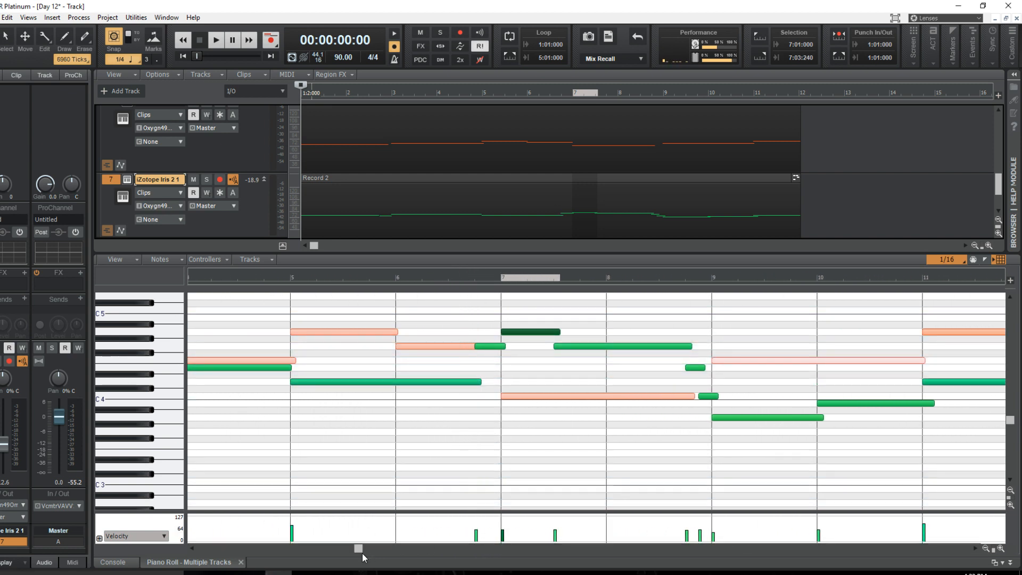
drag(362, 551, 270, 549)
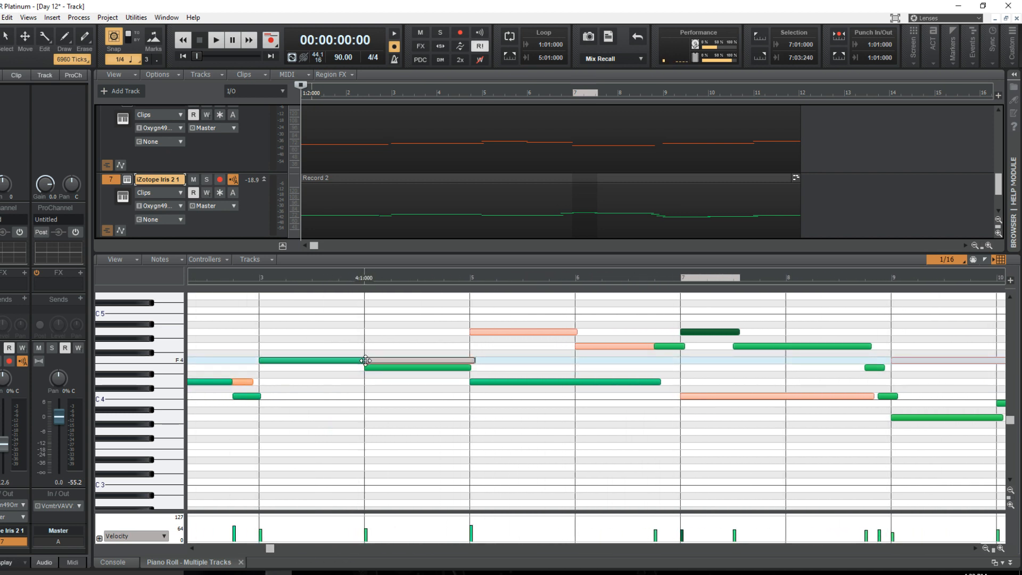
drag(364, 361, 371, 361)
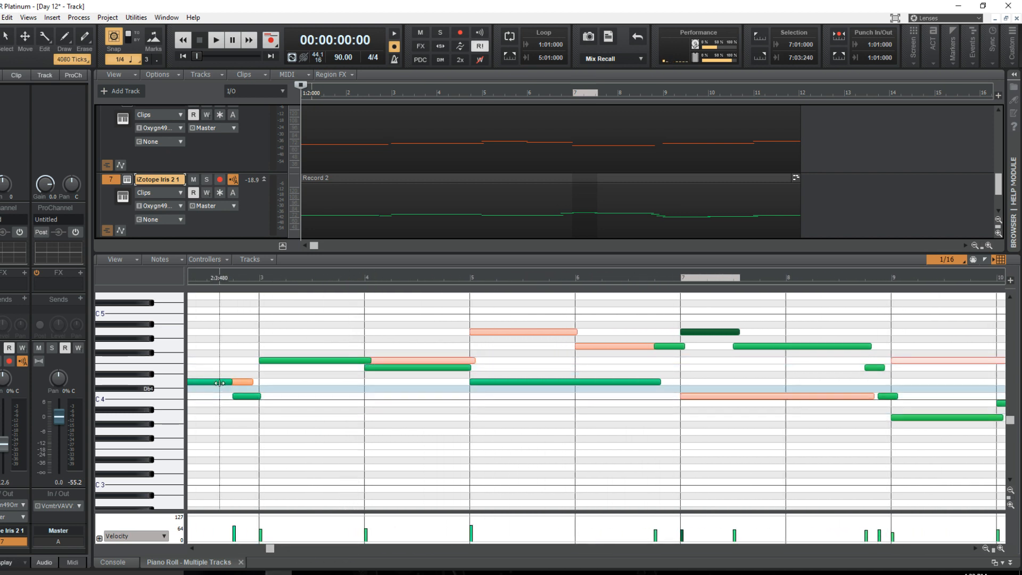
drag(230, 381, 240, 382)
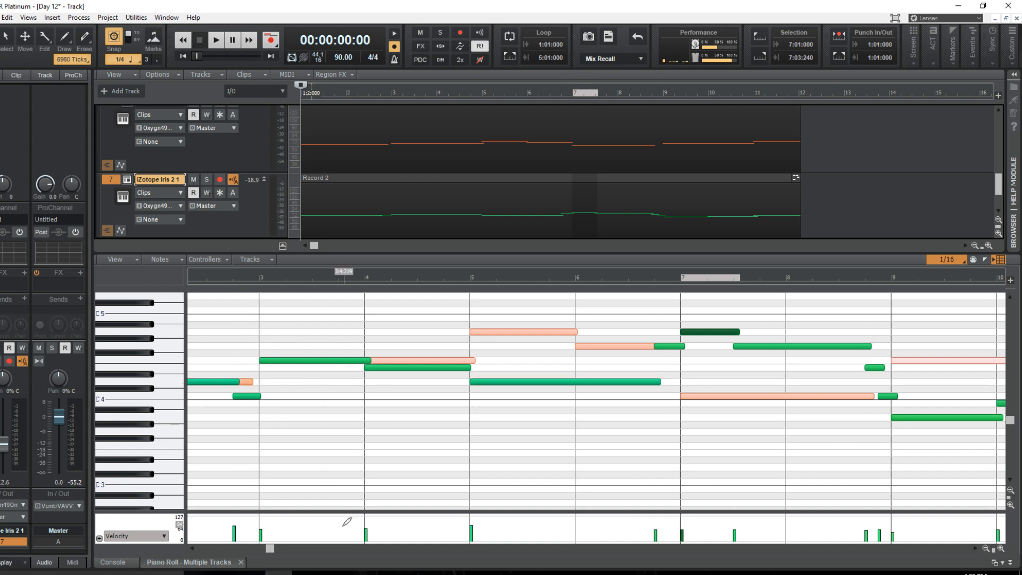
drag(271, 552, 170, 561)
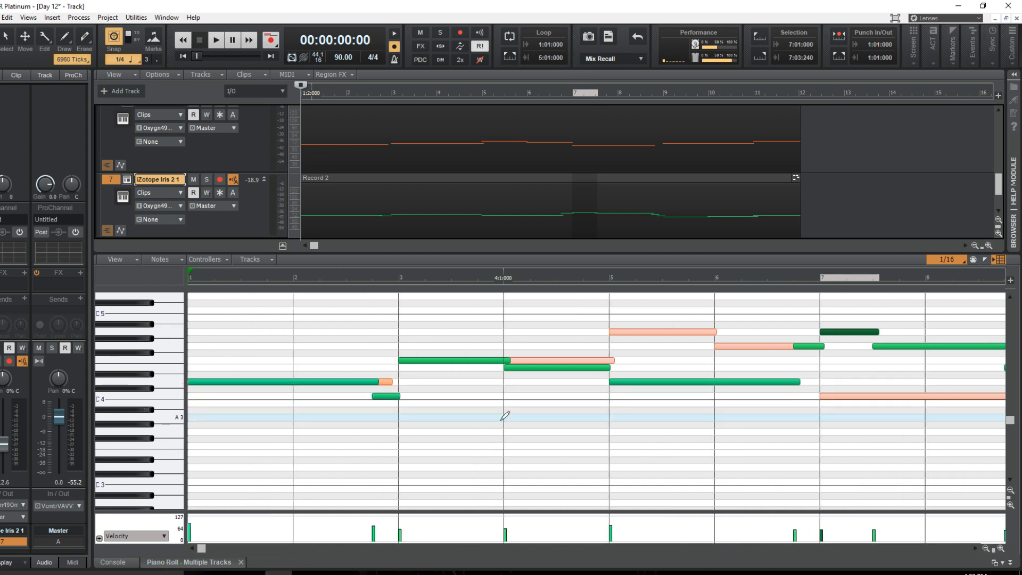
key(ctrl+s)
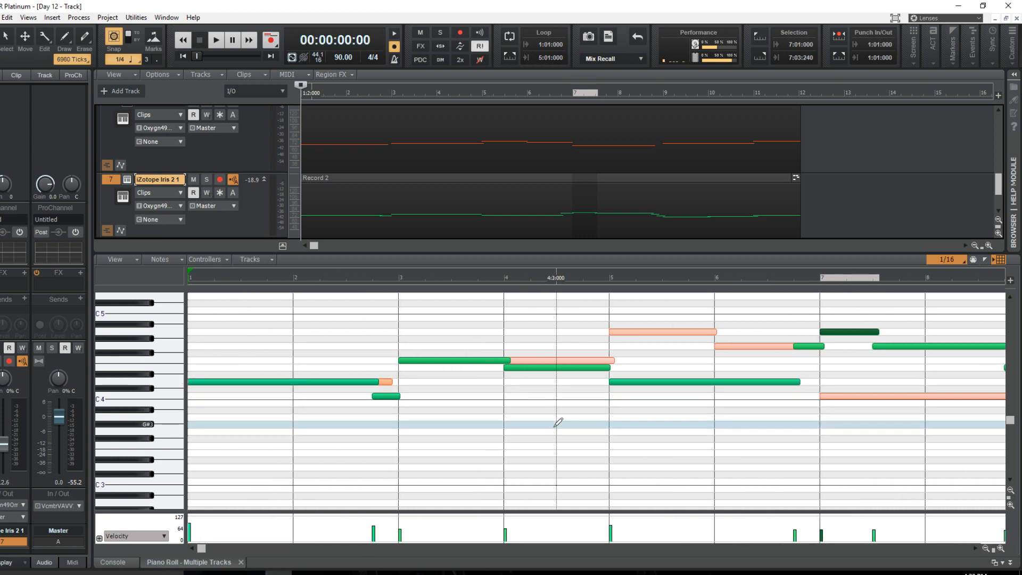
Audition from the start and from bar 7, then shorten the Iris 2 A4 note at bar 7 and start the following G4 note earlier.
key(space)
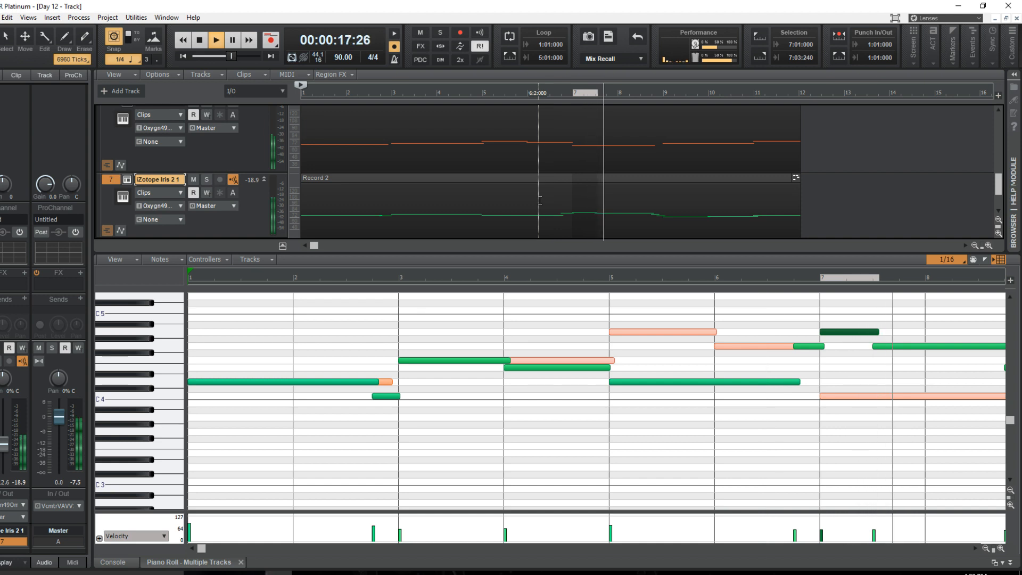
key(space)
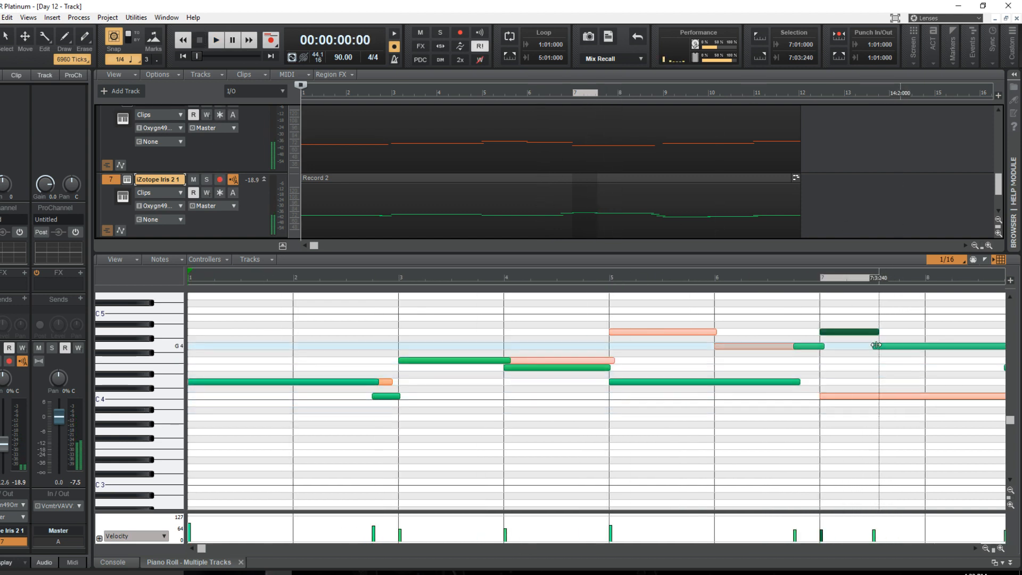
mouse_move(877, 331)
mouse_down()
mouse_move(864, 350)
mouse_move(871, 333)
mouse_up()
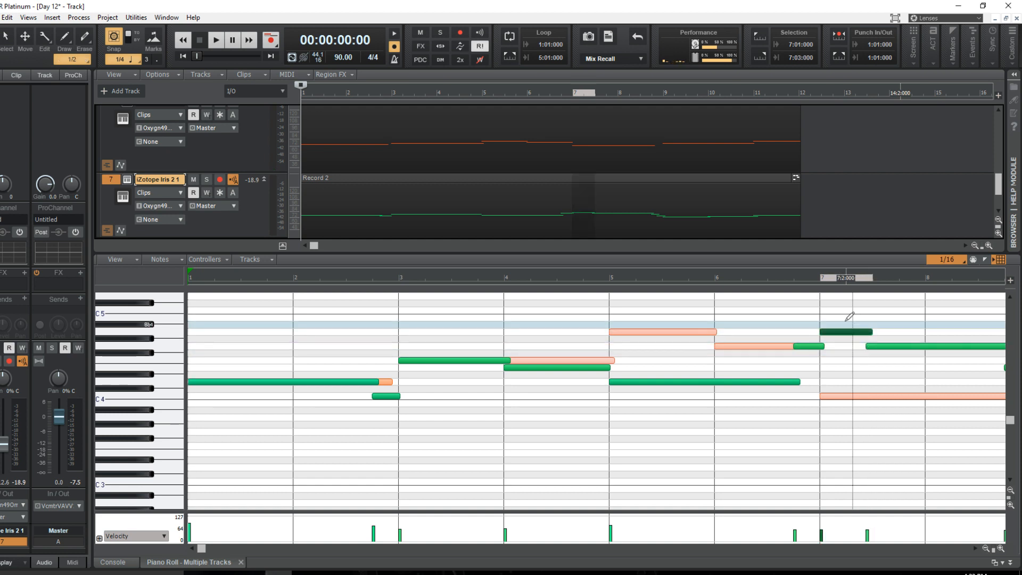
key(space)
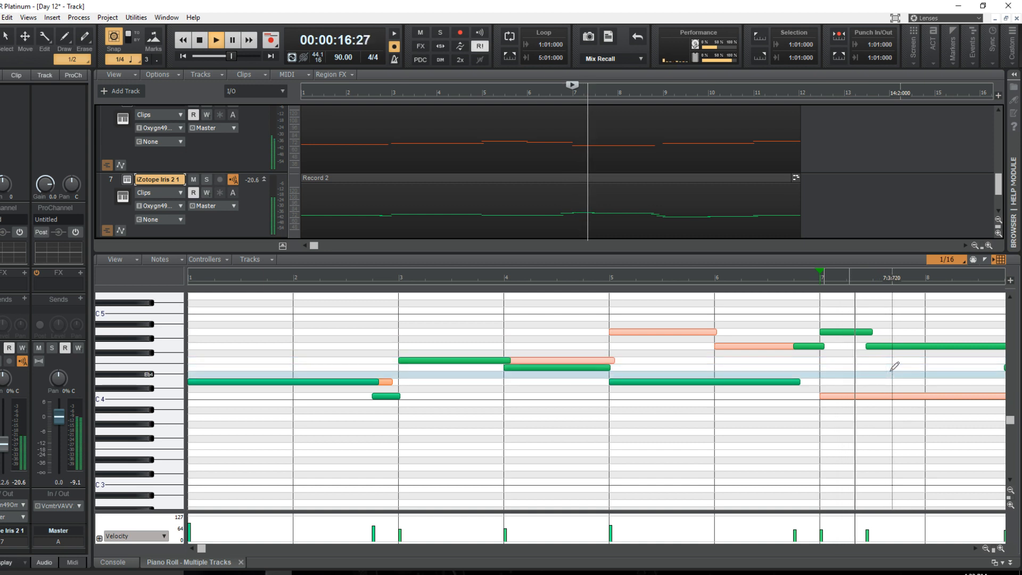
key(space)
drag(871, 333, 858, 345)
Audition from bar 7 past bar 10, then start the B3 note before bar 10 and trim the A3 note to a slight overlap.
key(space)
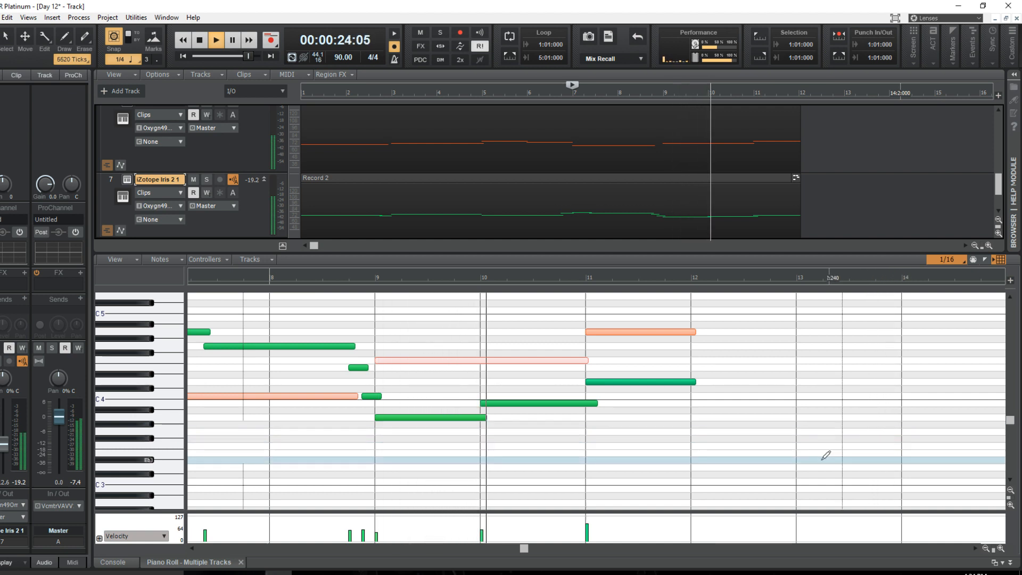
key(space)
mouse_move(588, 403)
mouse_down()
mouse_move(577, 403)
mouse_move(587, 417)
mouse_move(579, 418)
mouse_up()
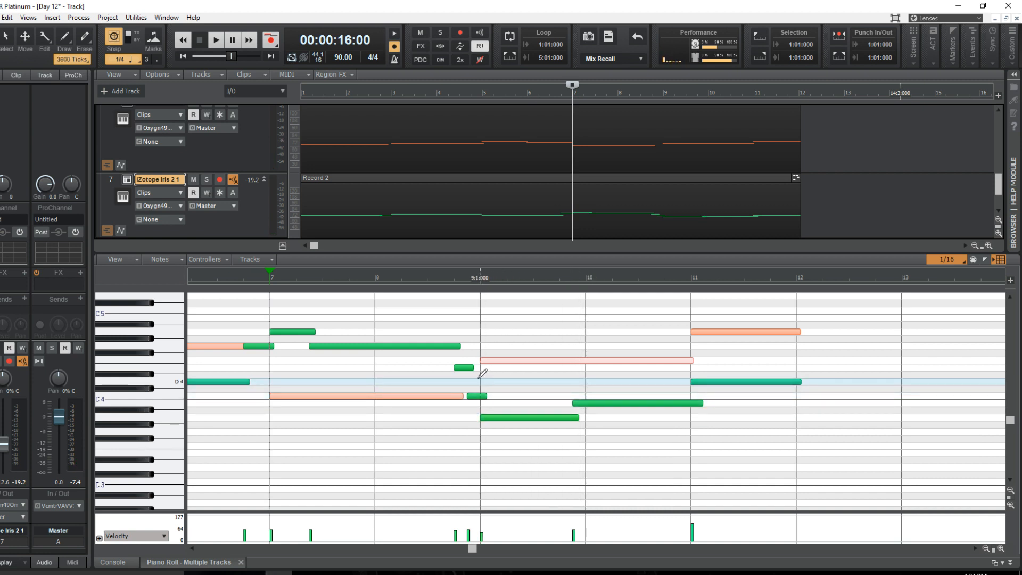
Audition the edited bass notes from bar 9 to the end of the clip and save the project.
key(space)
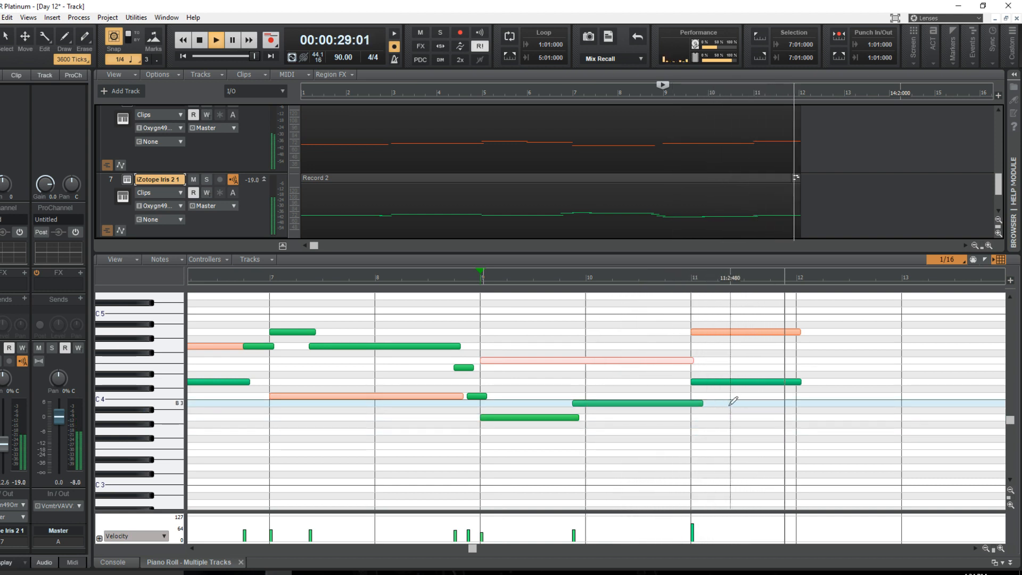
key(space)
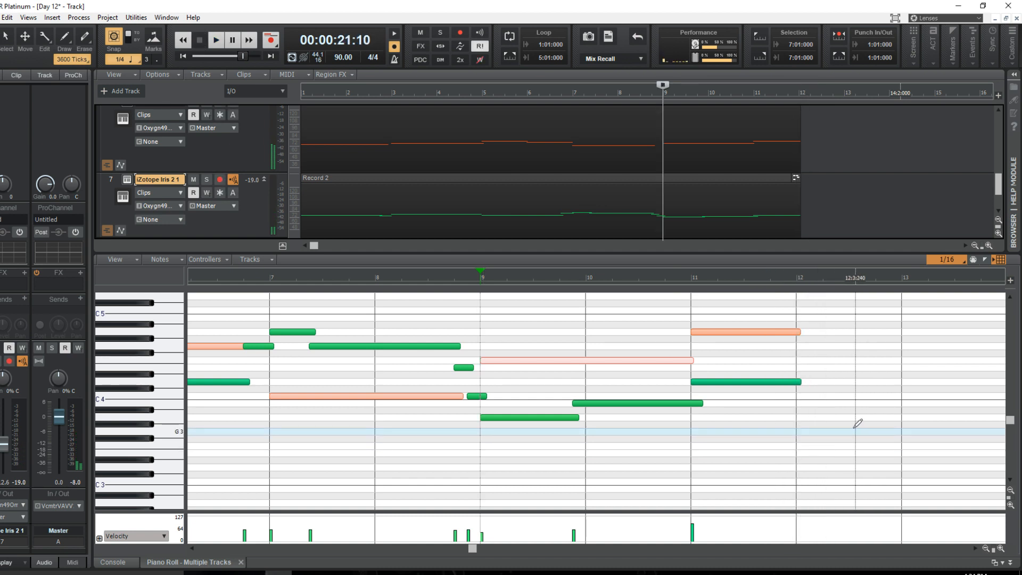
key(ctrl+s)
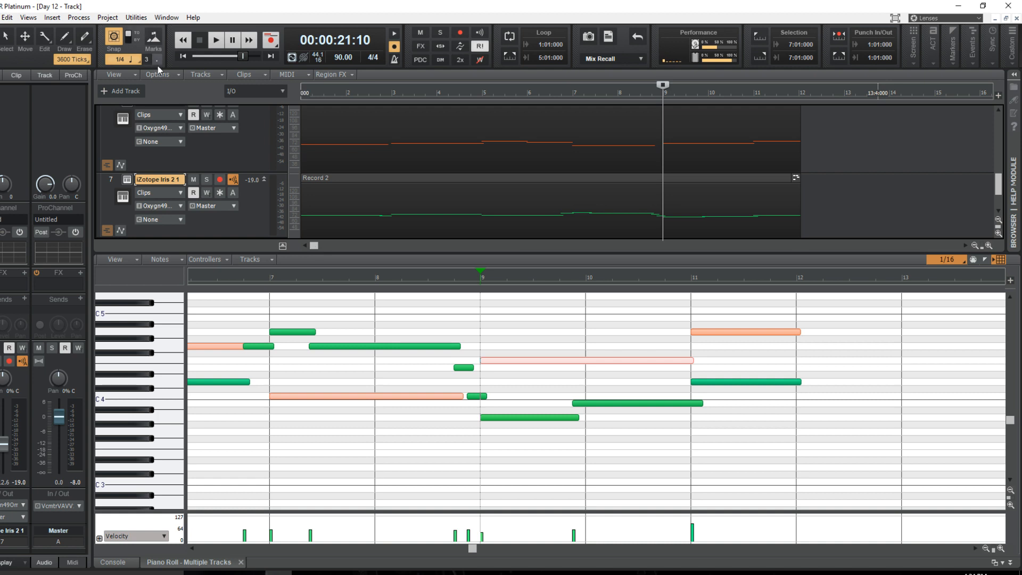
Return the playhead to the project start and close the Day 12 project to bring up the Track 6 project.
key(w)
scroll(406, 160, up, 2)
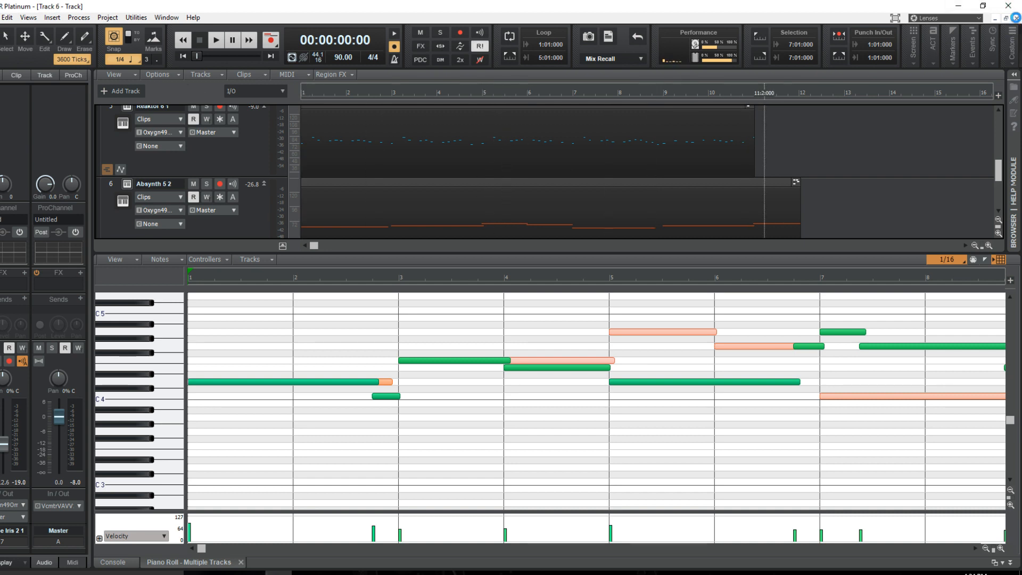
click(1016, 19)
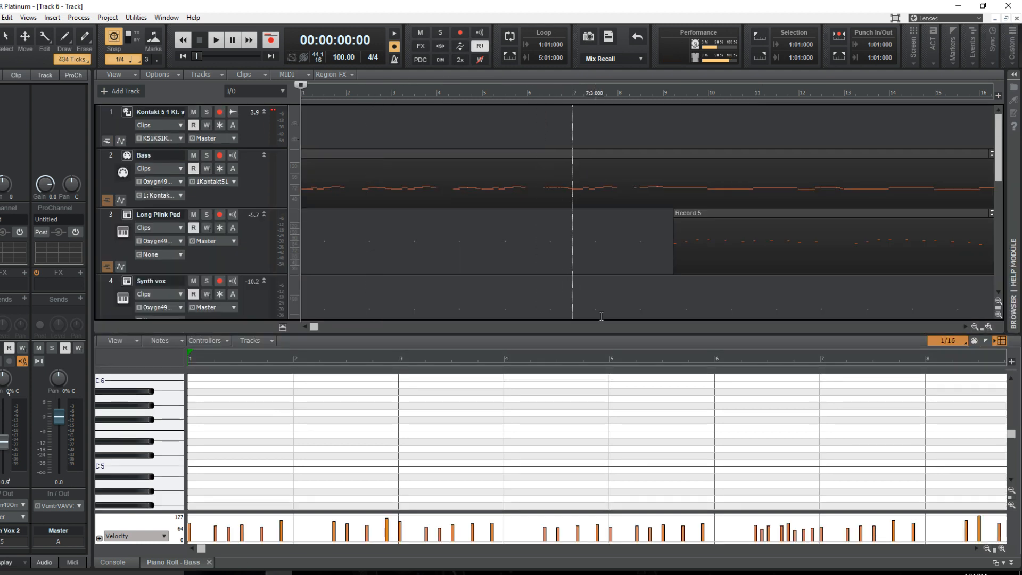
Look through the Track 6 arrangement for the Synth vox and Synth Vox 2 clips starting at bar 24.
drag(314, 327, 254, 324)
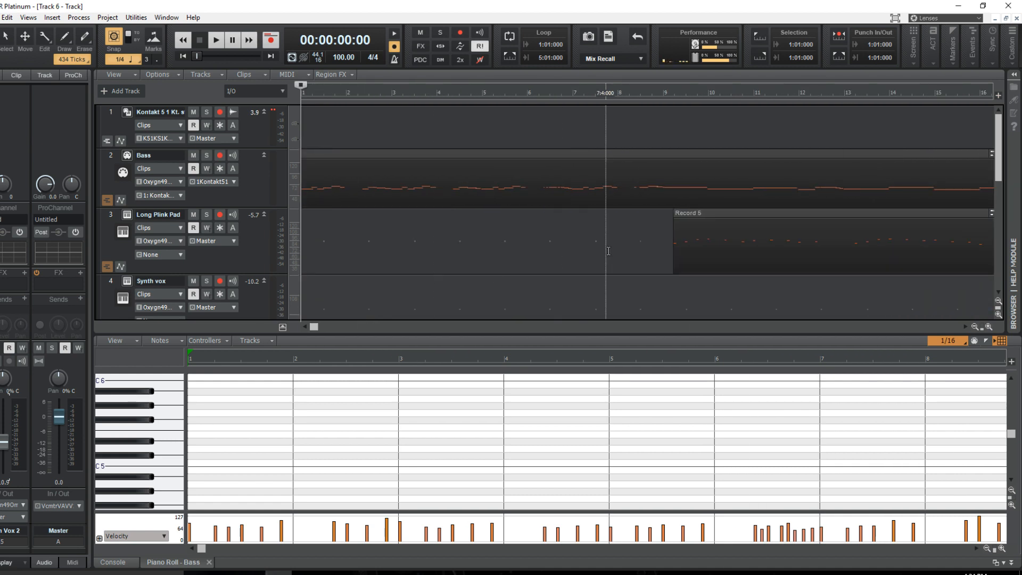
scroll(608, 251, down, 3)
scroll(429, 313, up, 2)
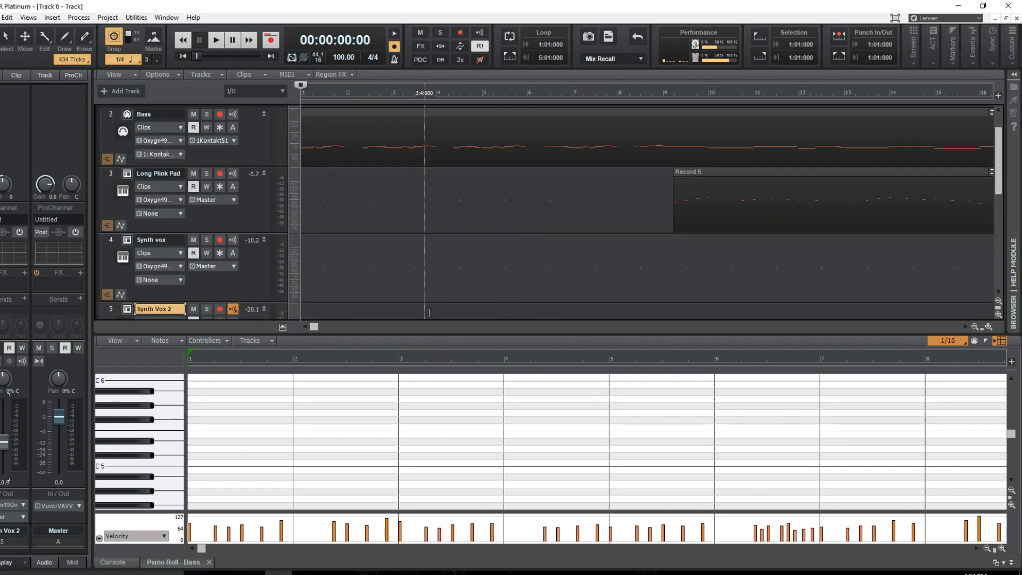
drag(312, 327, 567, 328)
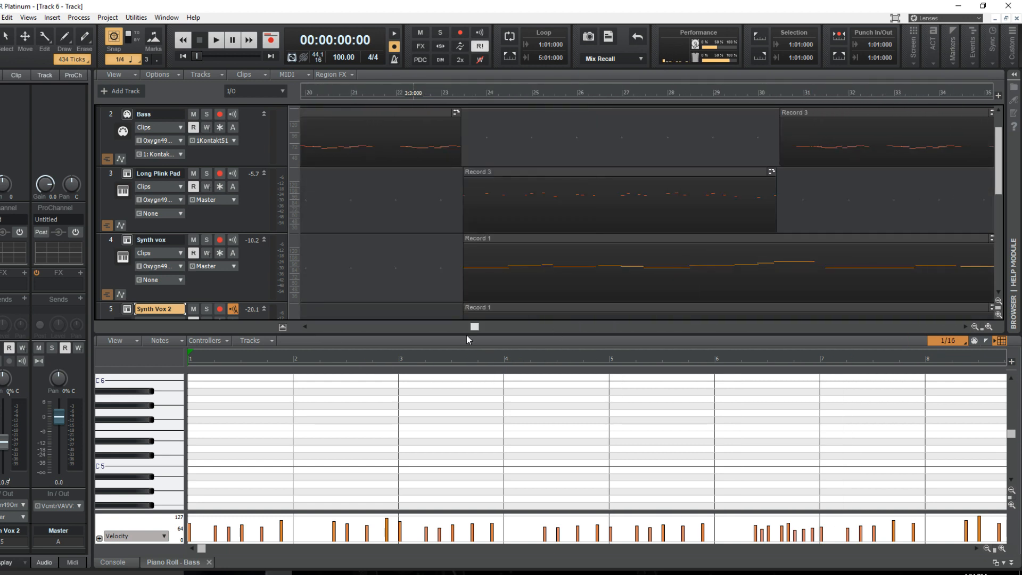
drag(471, 327, 361, 327)
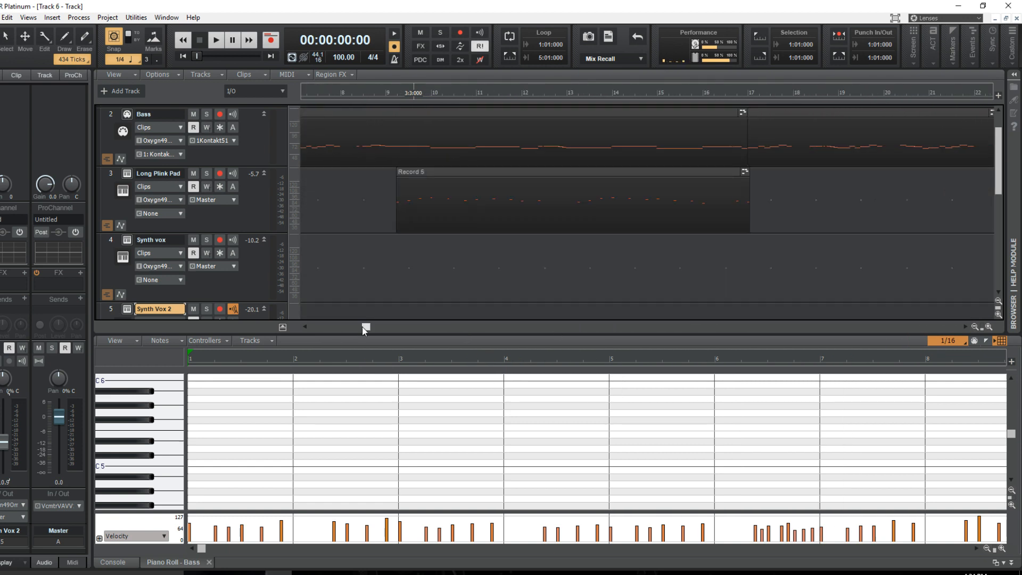
scroll(366, 330, down, 1)
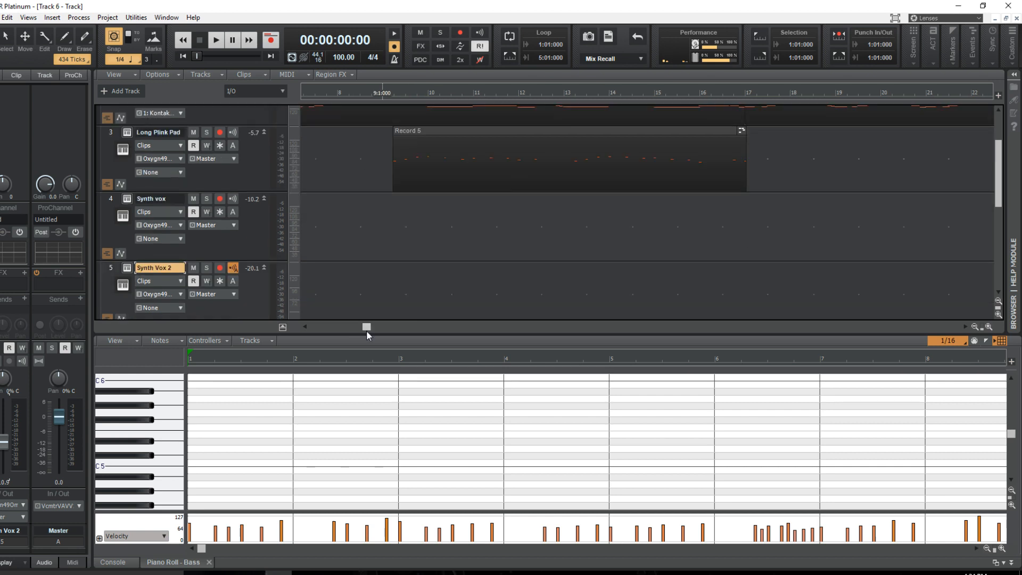
drag(366, 327, 495, 327)
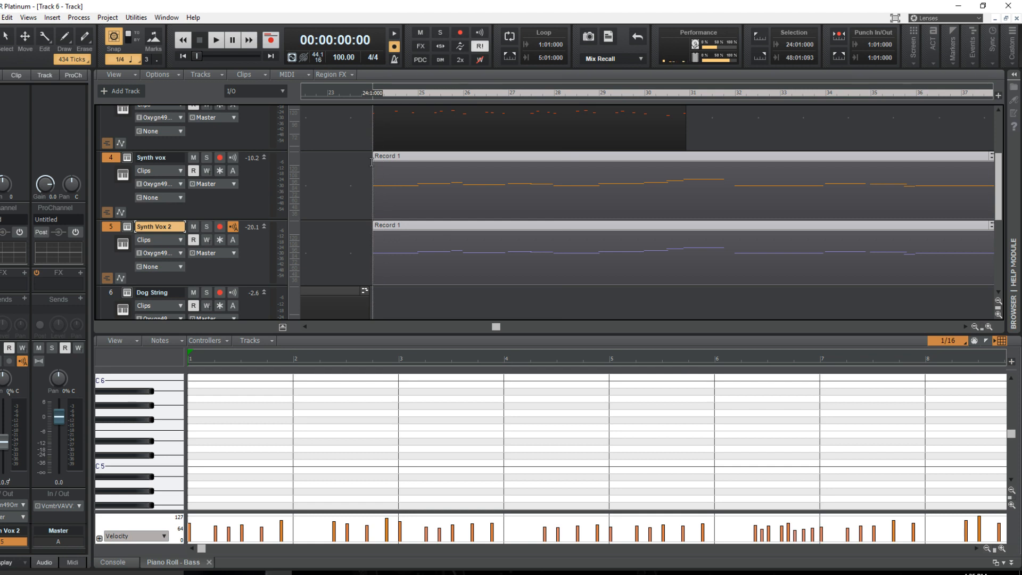
Solo the Synth vox track, audition it from bar 24 and clear its solo.
click(372, 162)
key(space)
drag(493, 327, 495, 327)
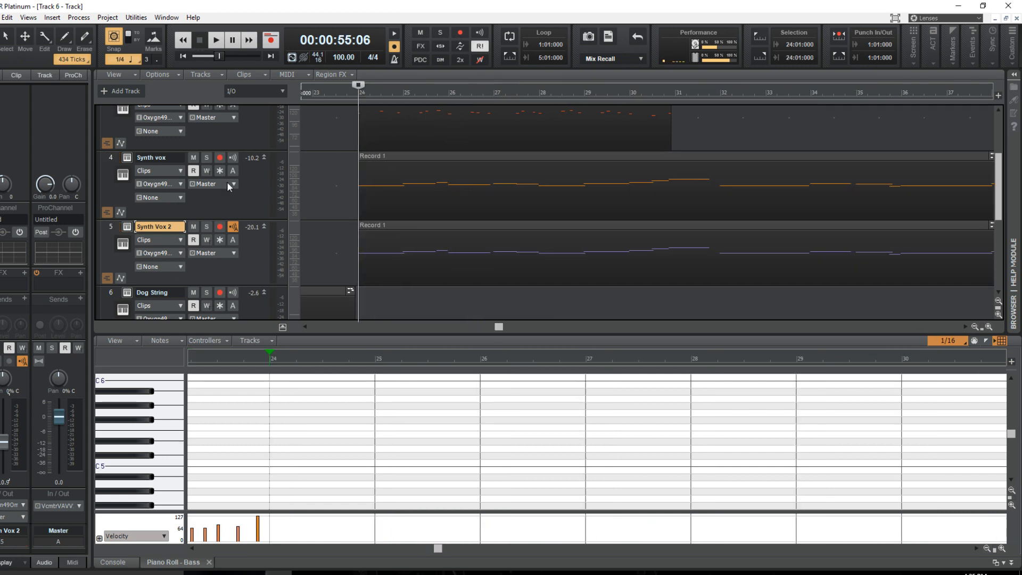
click(206, 158)
key(space)
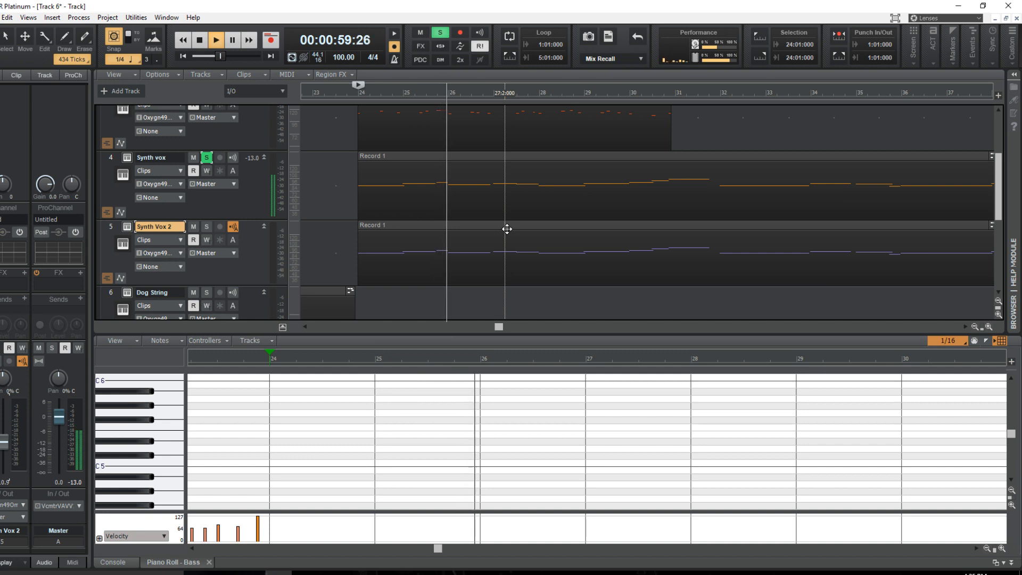
click(207, 159)
key(space)
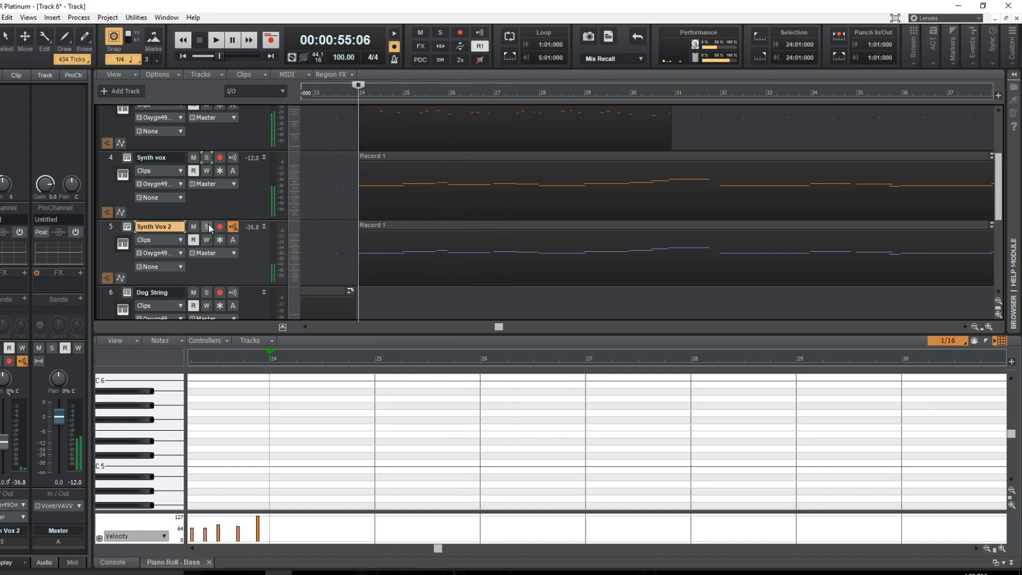
Solo the Synth Vox 2 track and audition it from bar 24.
click(207, 228)
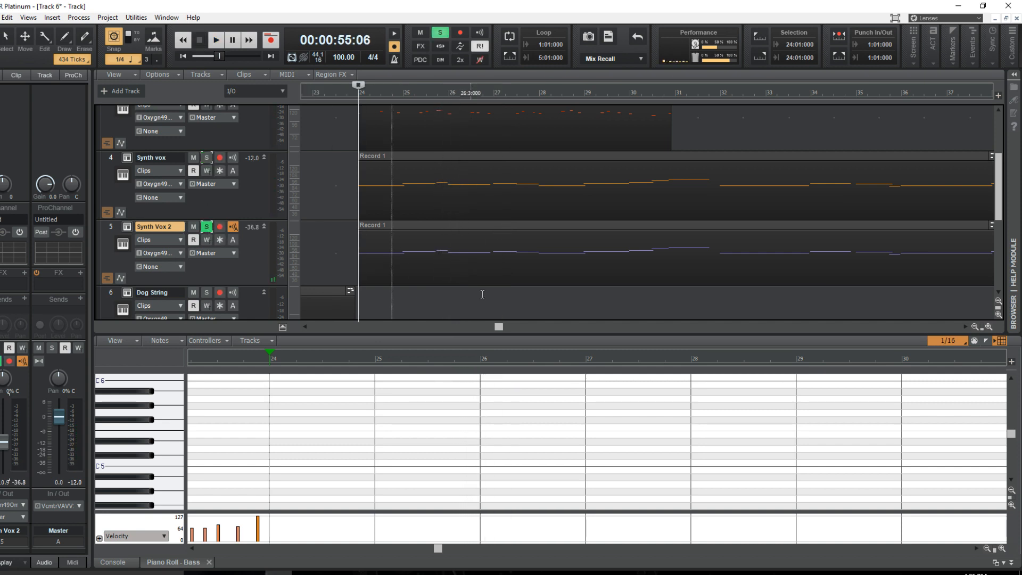
key(space)
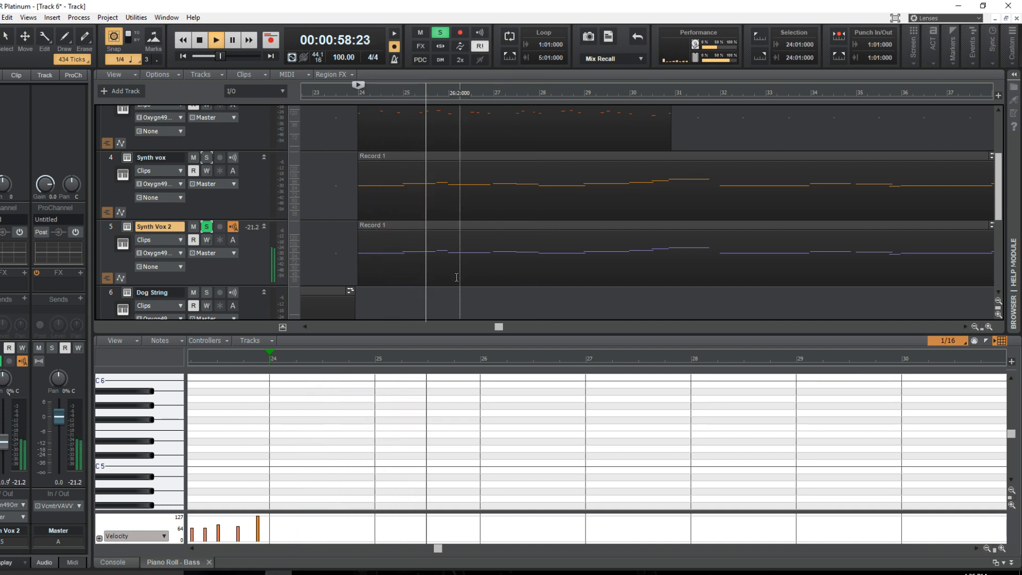
key(space)
Audition Synth vox and Synth Vox 2 soloed together from bar 24, then clear both solos.
click(207, 227)
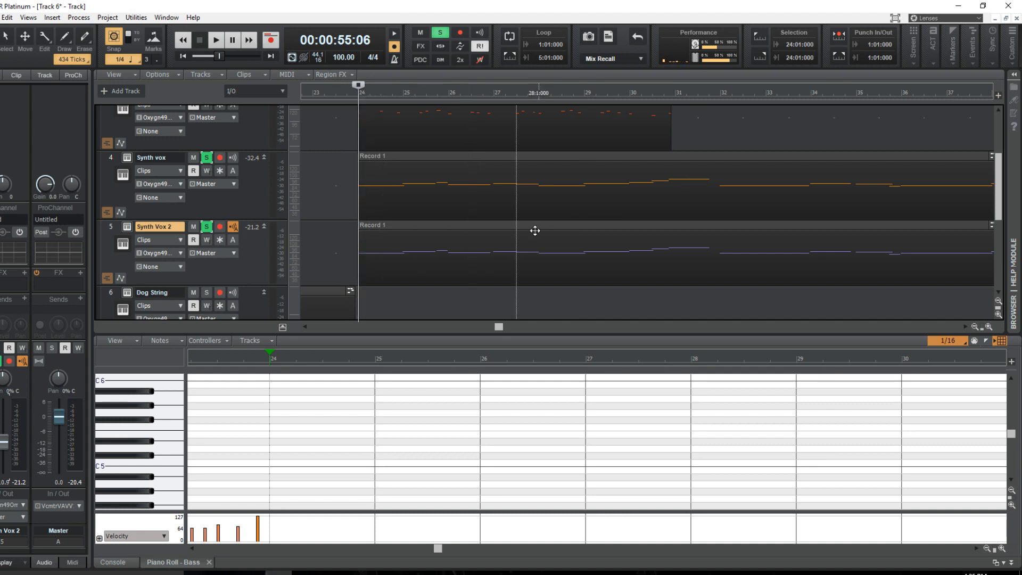
key(space)
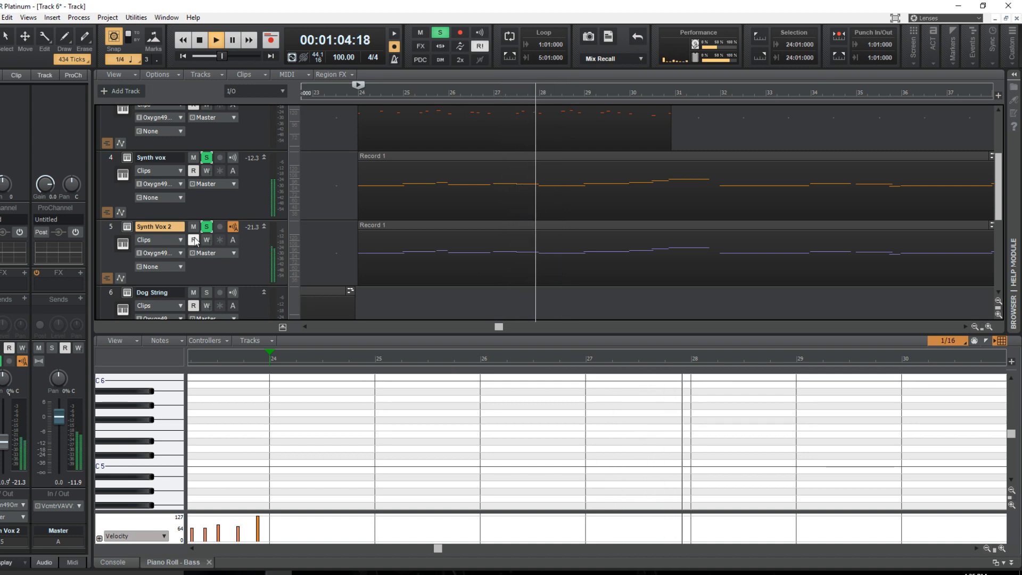
key(space)
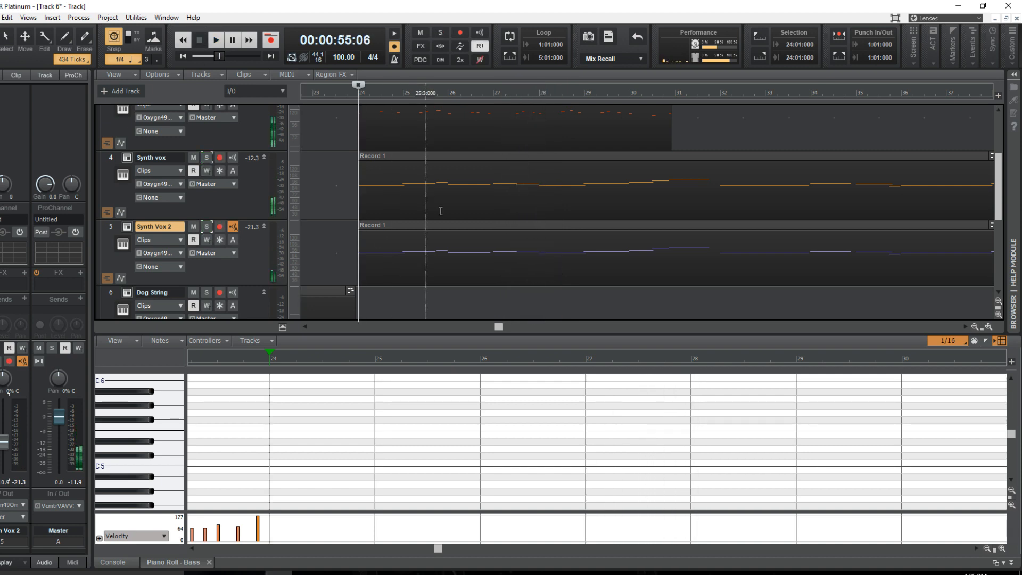
Look through the section from bar 24 across all tracks, from Bass down to Indian Drums.
scroll(452, 219, up, 3)
scroll(426, 223, down, 3)
scroll(415, 151, up, 2)
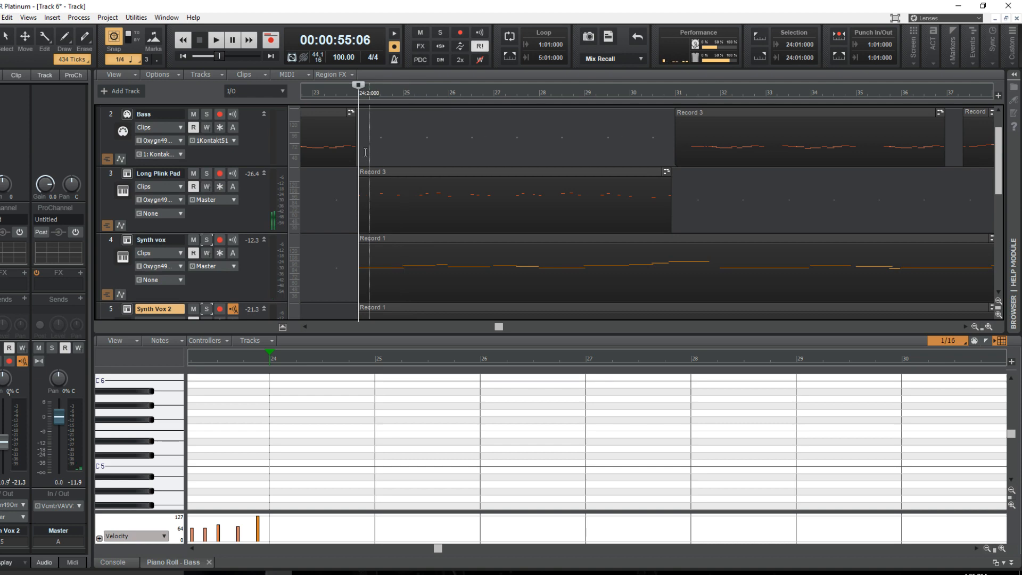
scroll(404, 202, down, 5)
scroll(426, 229, up, 3)
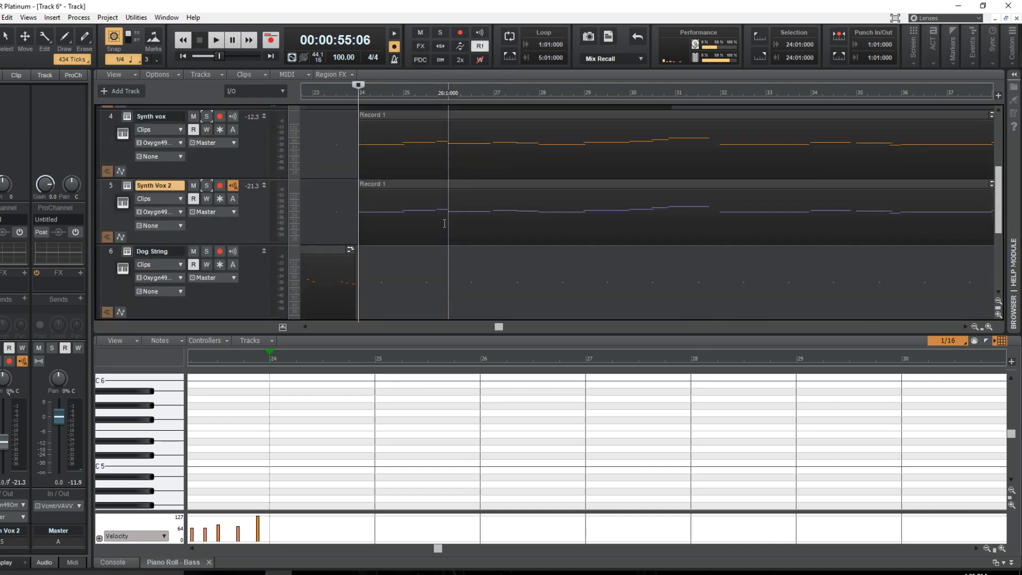
scroll(434, 247, down, 1)
scroll(434, 248, down, 1)
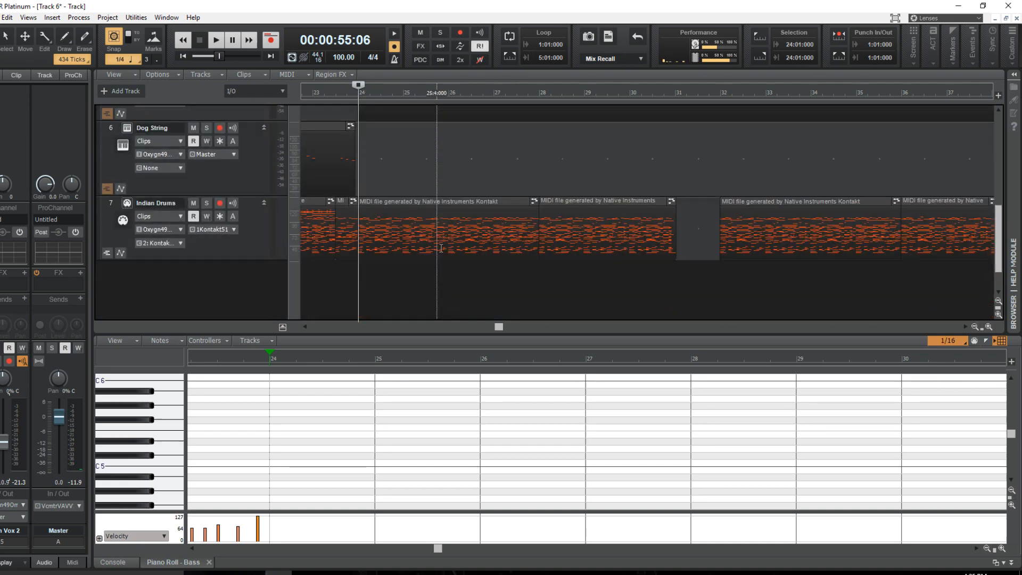
scroll(197, 224, up, 5)
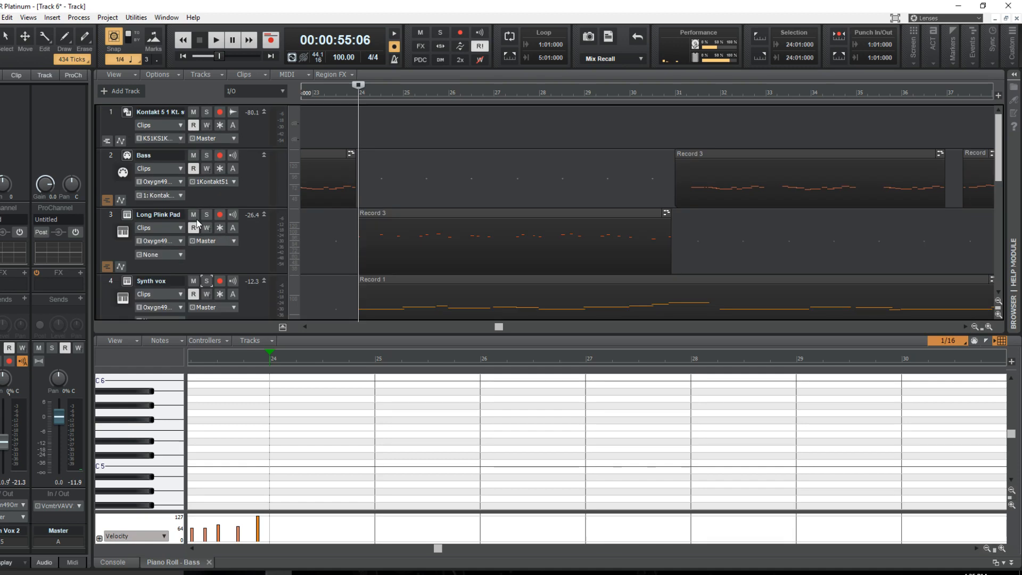
Solo the Long Plink Pad track and audition its clip from bar 24.
click(207, 215)
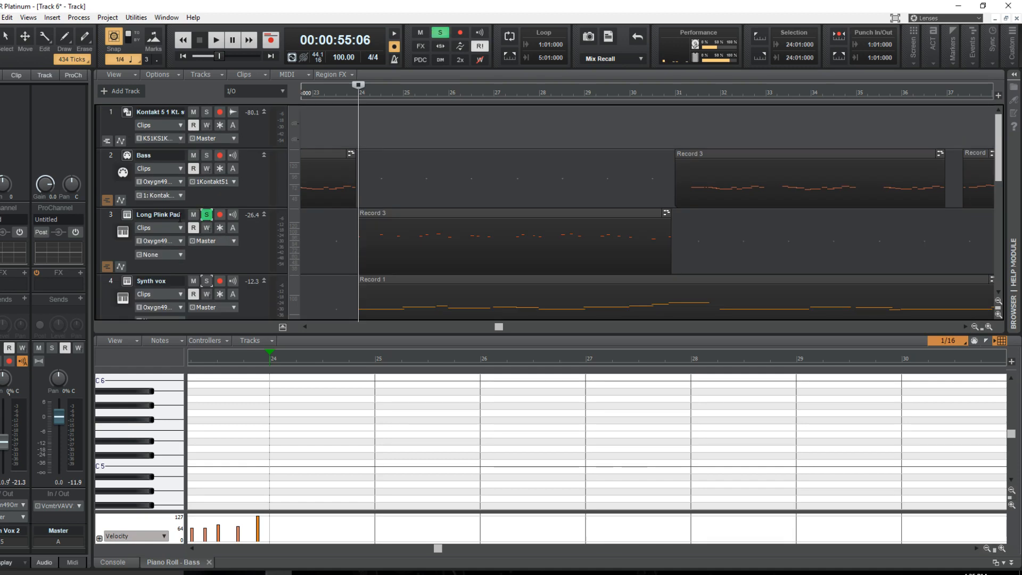
scroll(492, 285, down, 3)
scroll(526, 298, up, 2)
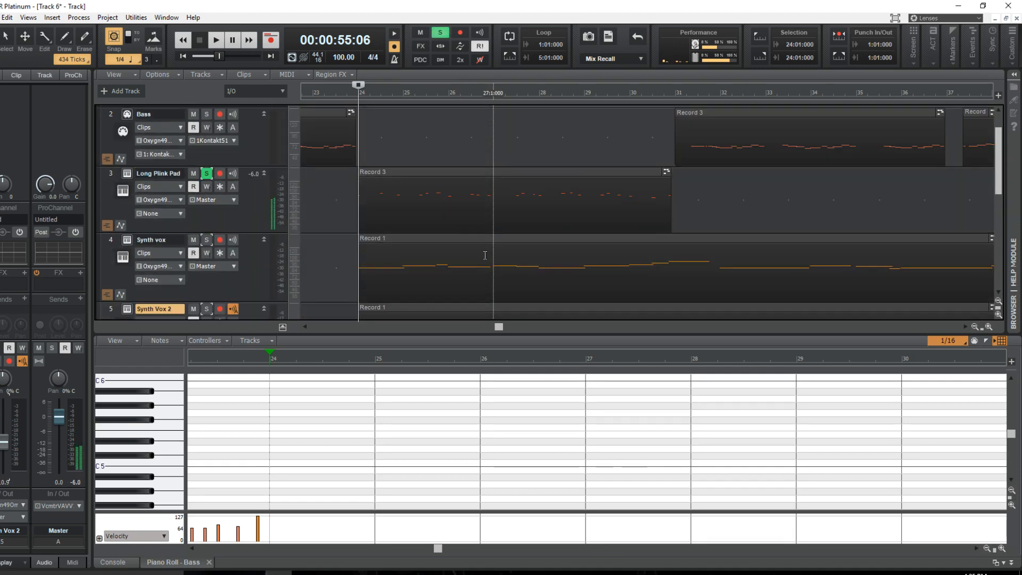
Place the playhead at bar 63 and examine the Long Plink Pad and Indian Drums clips starting there.
drag(498, 326, 773, 315)
scroll(609, 272, down, 3)
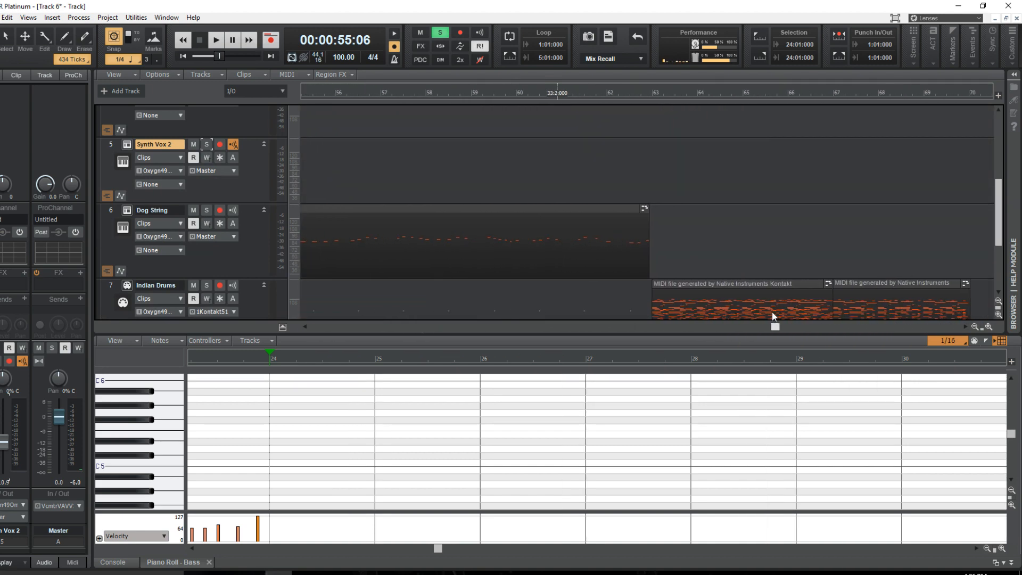
scroll(703, 248, up, 3)
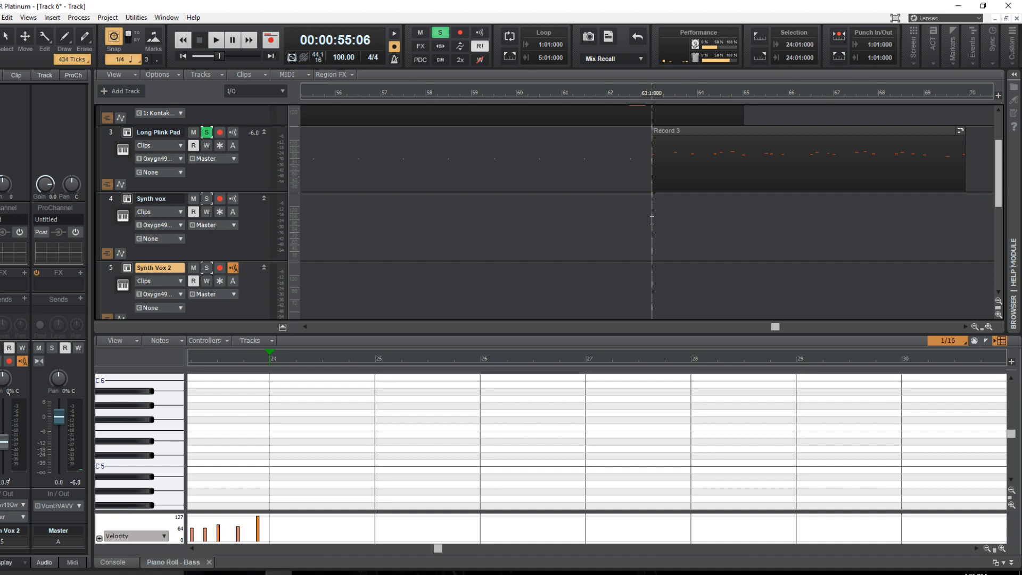
click(651, 220)
scroll(670, 223, up, 1)
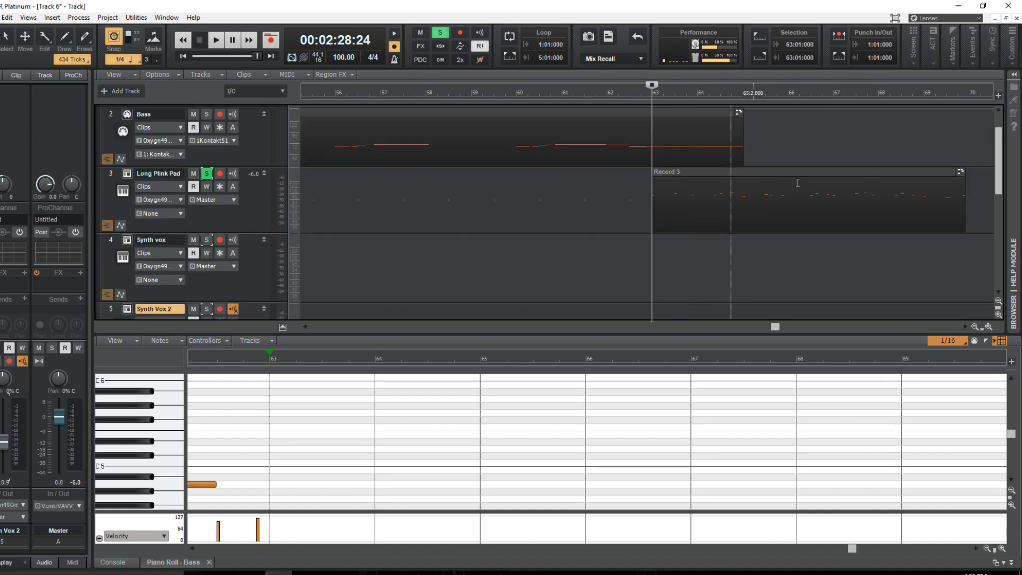
scroll(841, 229, down, 3)
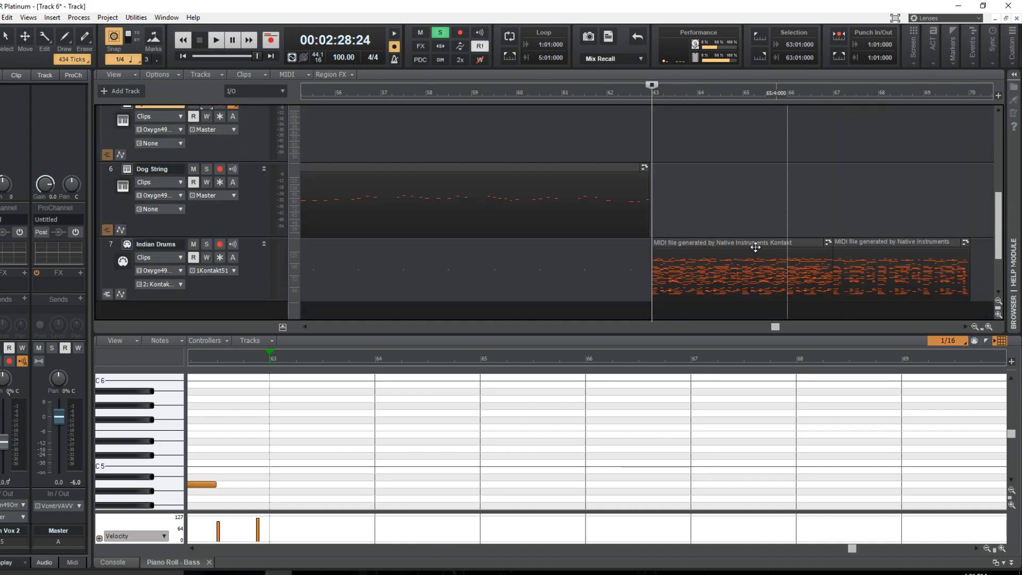
scroll(841, 230, up, 2)
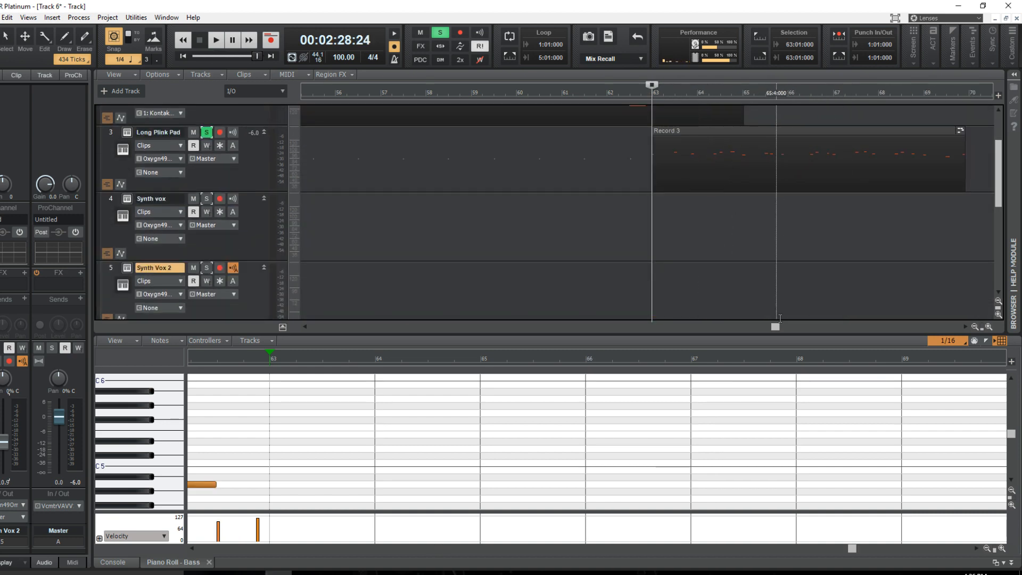
Place the playhead at bar 48 and solo the Dog String track.
drag(774, 327, 665, 326)
scroll(604, 253, up, 2)
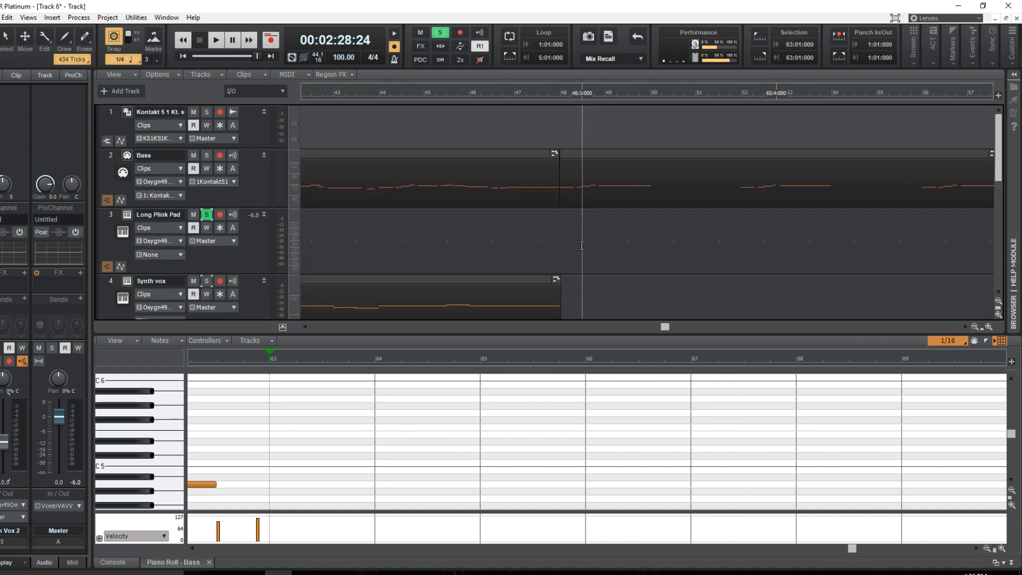
click(562, 237)
scroll(598, 243, down, 2)
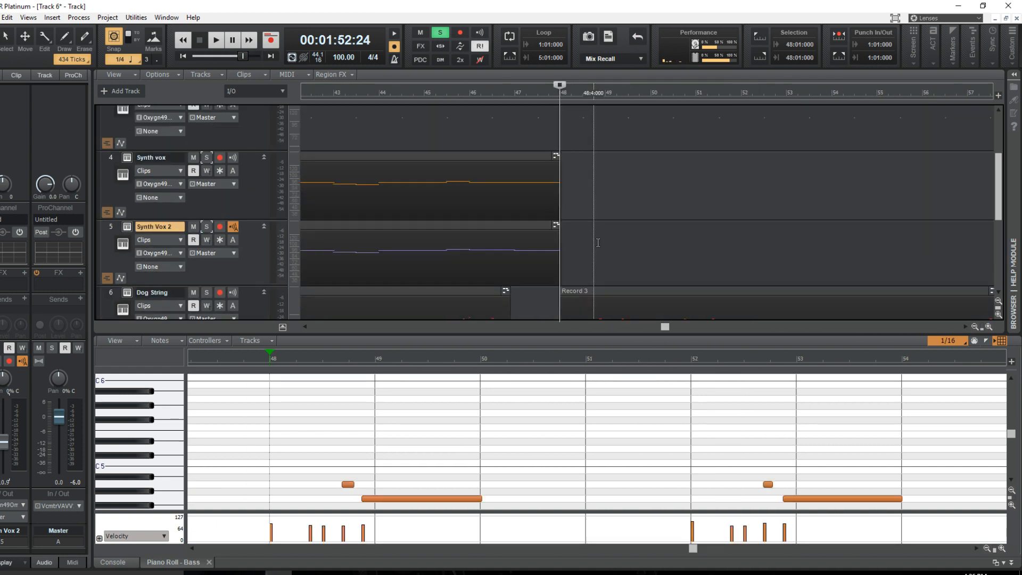
scroll(598, 243, down, 2)
mouse_move(665, 328)
mouse_down()
mouse_move(771, 328)
mouse_move(638, 327)
mouse_move(679, 332)
mouse_up()
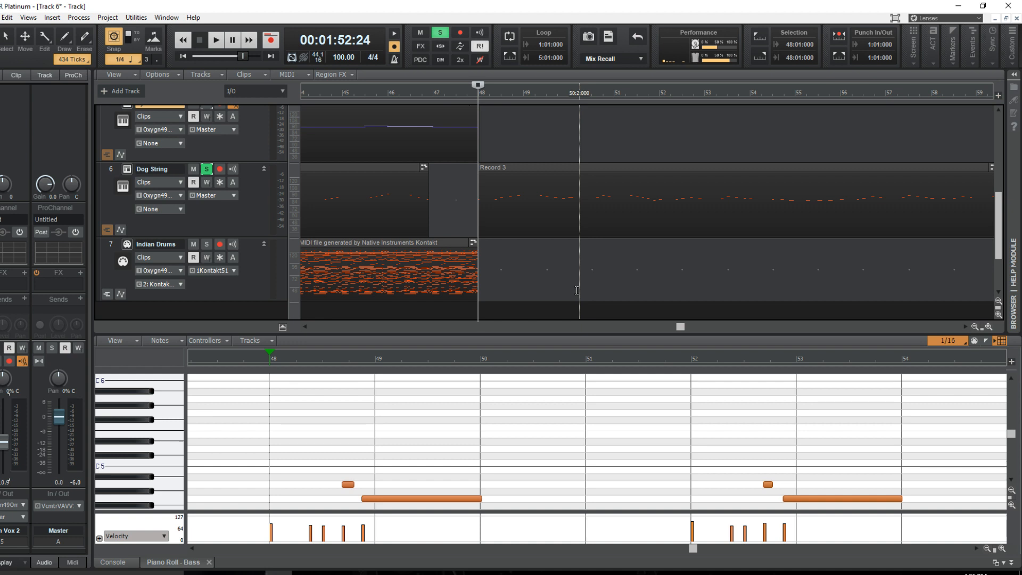
Clear the solo on the Long Plink Pad track and bring the Bass track into view around bar 48.
scroll(214, 302, up, 3)
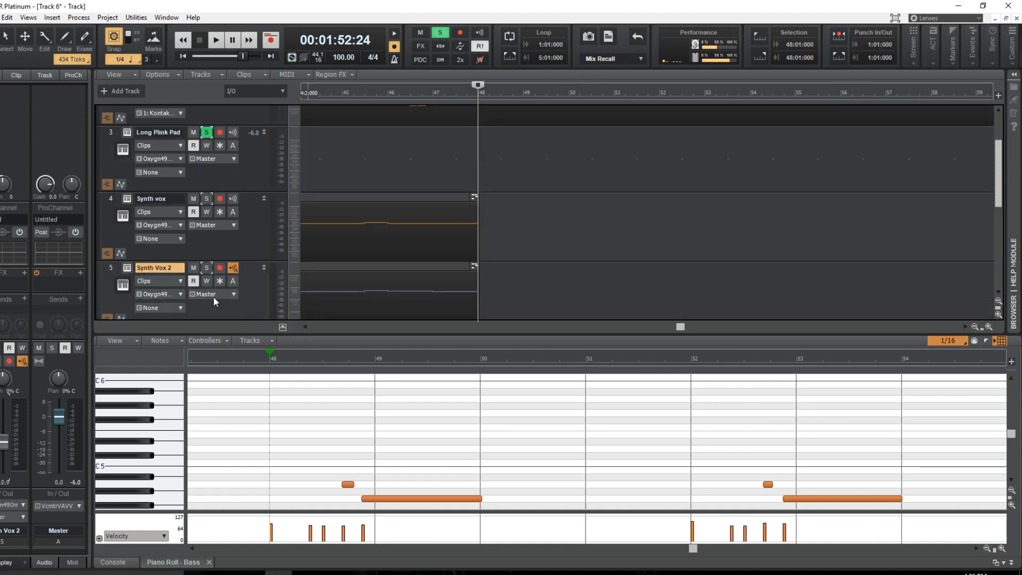
scroll(213, 297, up, 1)
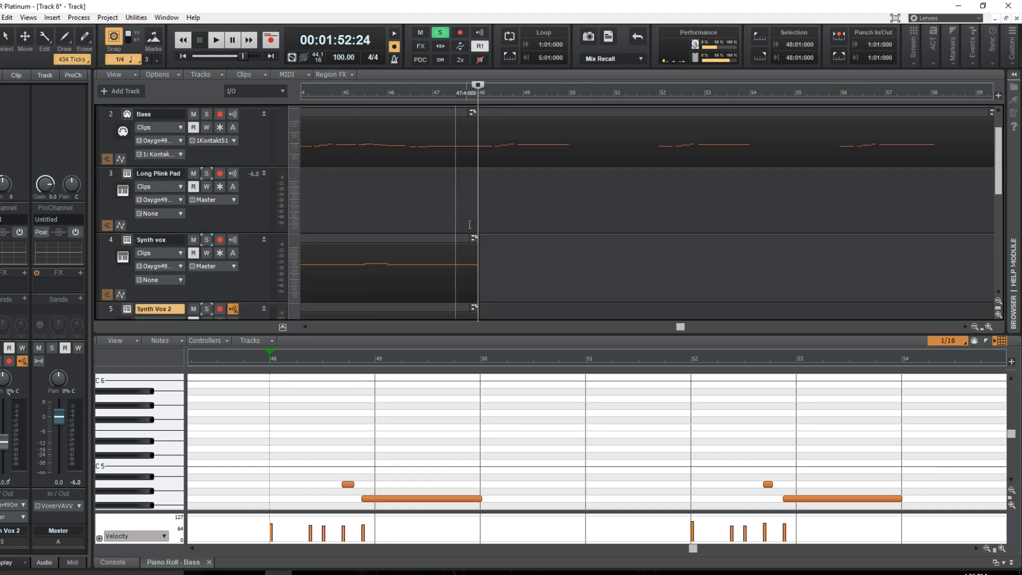
scroll(469, 224, up, 1)
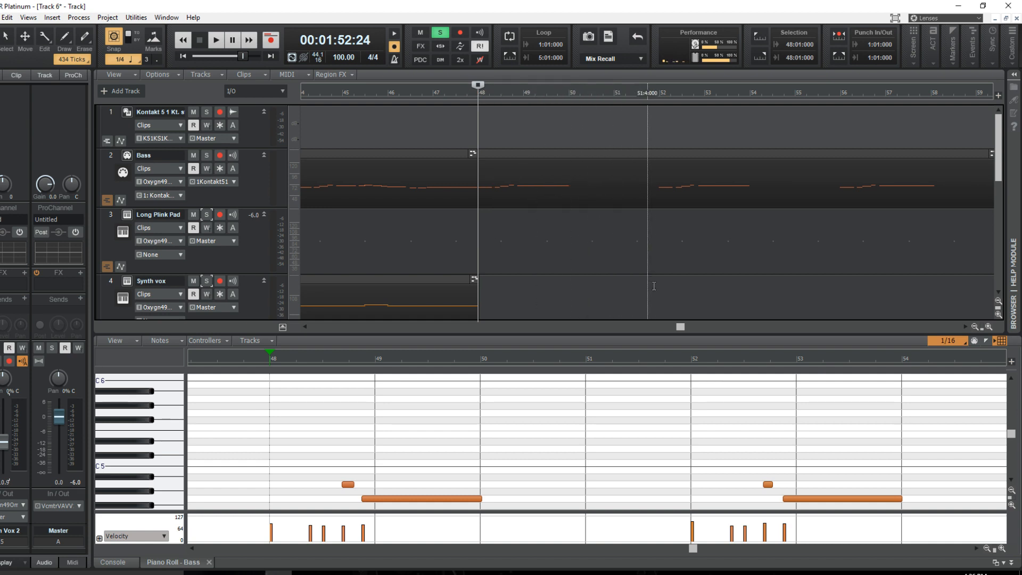
Examine the gaps between the Bass phrases from bar 50 to about bar 60.
drag(683, 333, 700, 327)
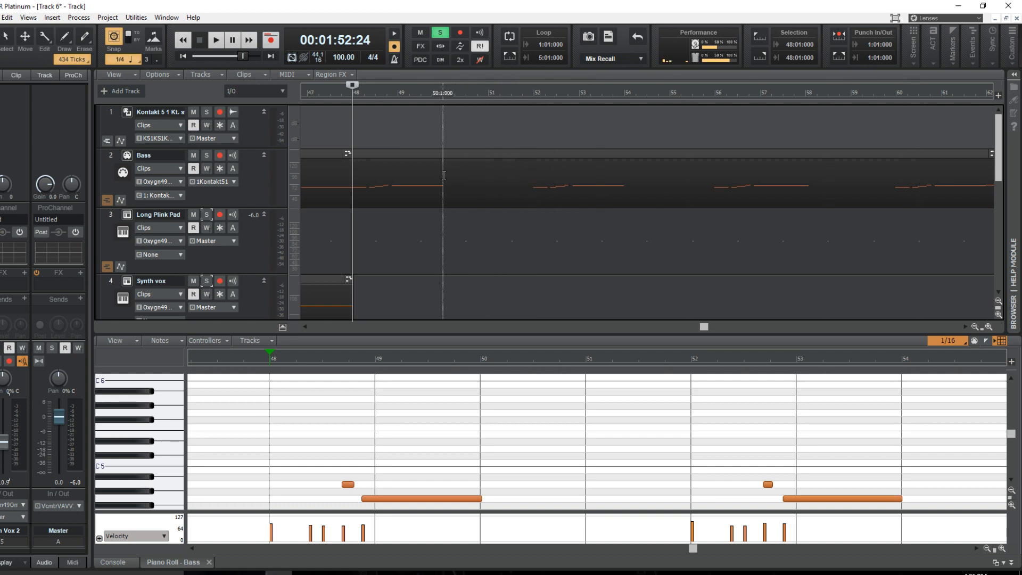
drag(444, 175, 533, 175)
drag(624, 178, 720, 173)
drag(804, 171, 883, 172)
scroll(858, 241, down, 3)
click(572, 177)
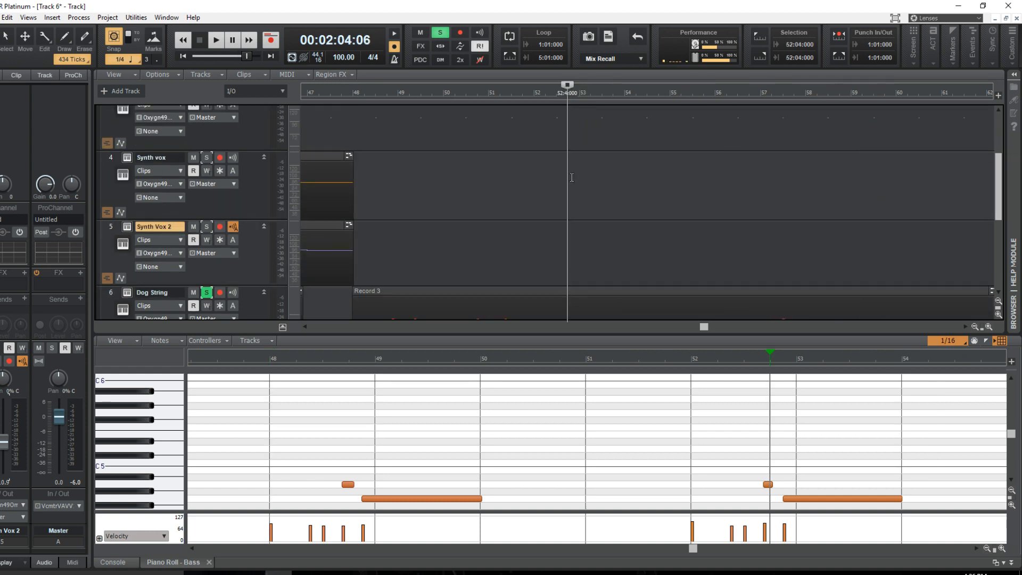
Save the project with all solos cleared and play the arrangement from the project start.
click(183, 57)
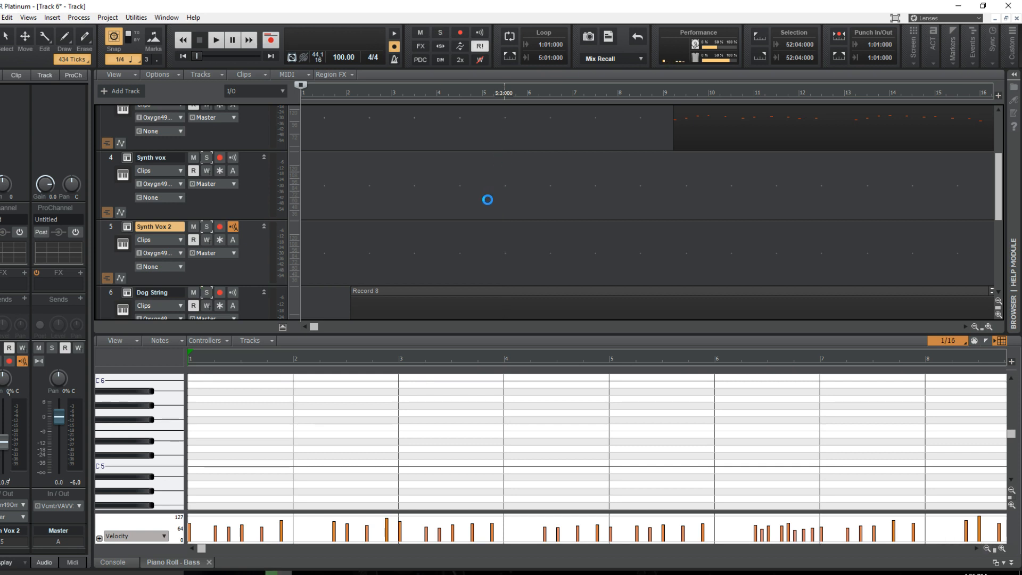
scroll(494, 184, down, 1)
key(space)
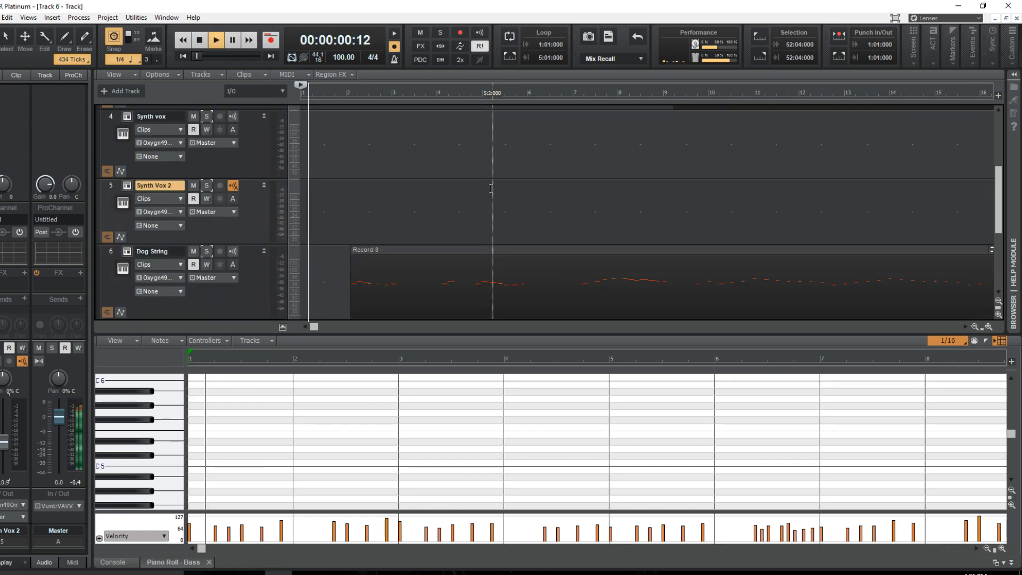
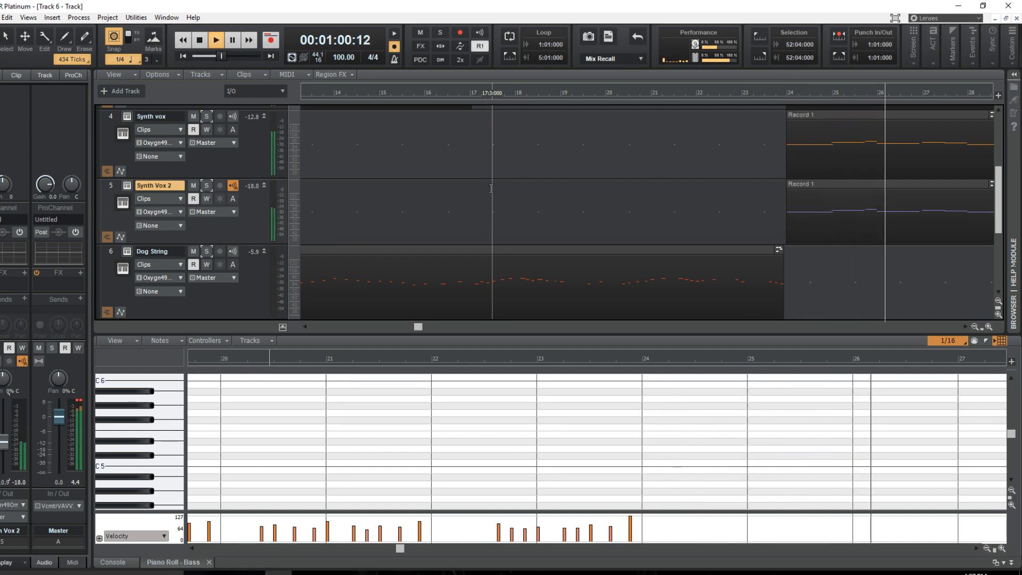
Insert a new stereo bus in the console and name it Synth Vox.
click(127, 560)
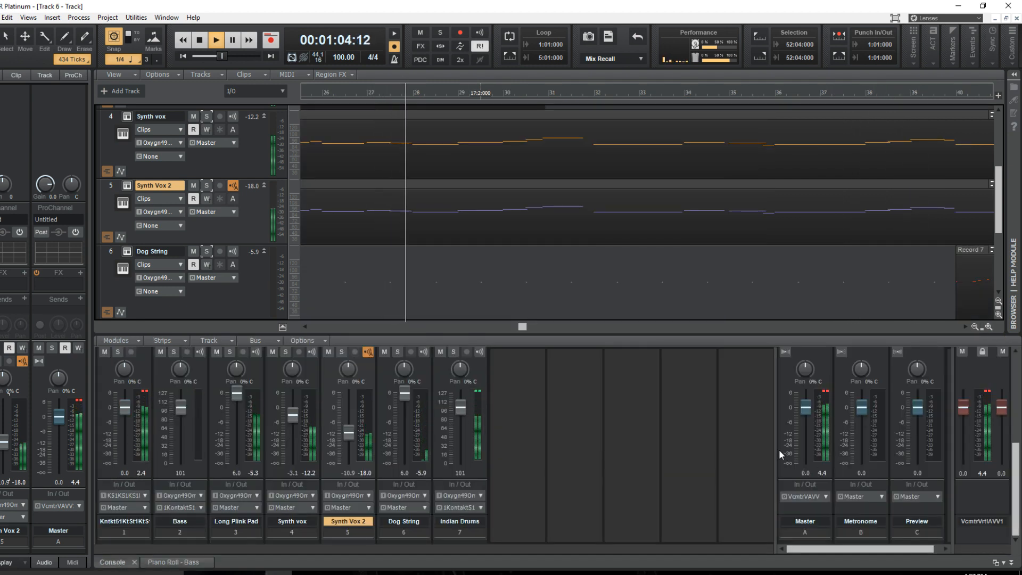
drag(777, 450, 665, 457)
right_click(870, 448)
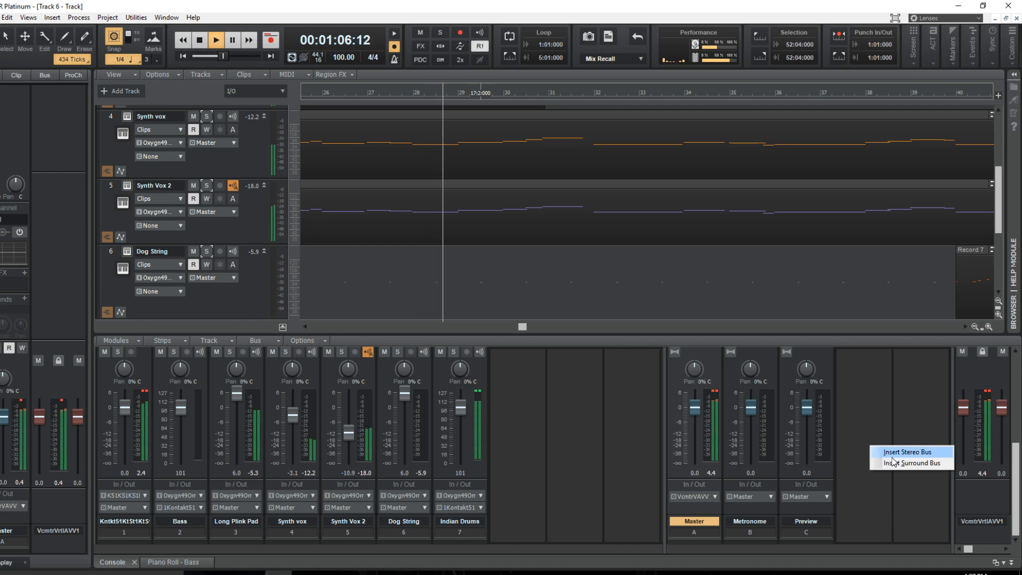
click(894, 453)
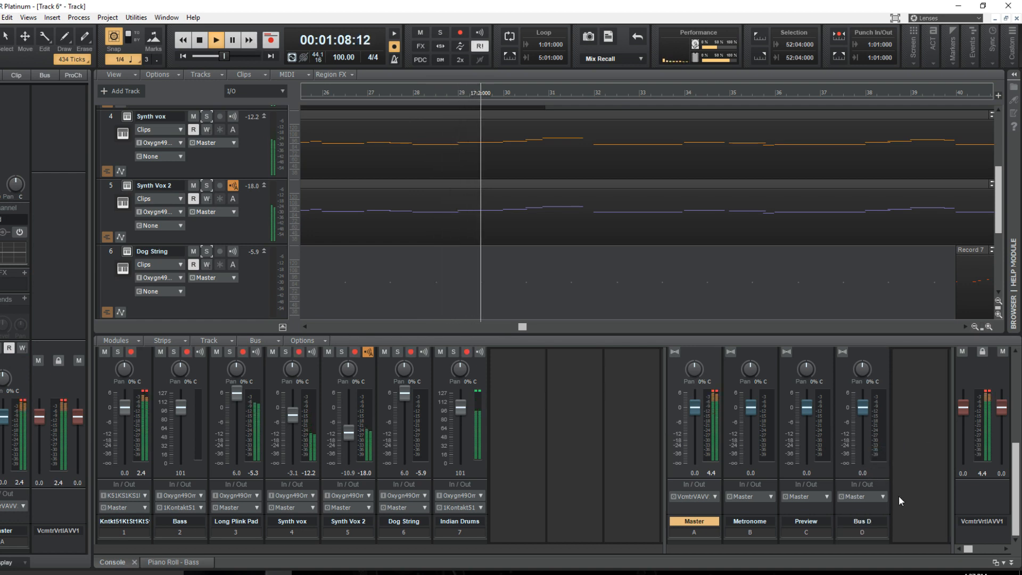
double_click(870, 519)
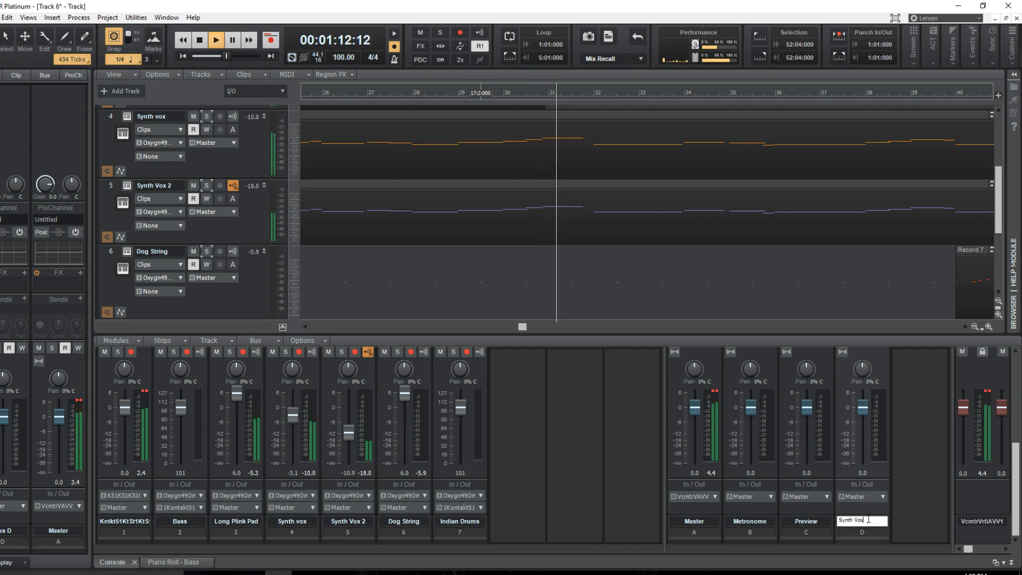
key(Return)
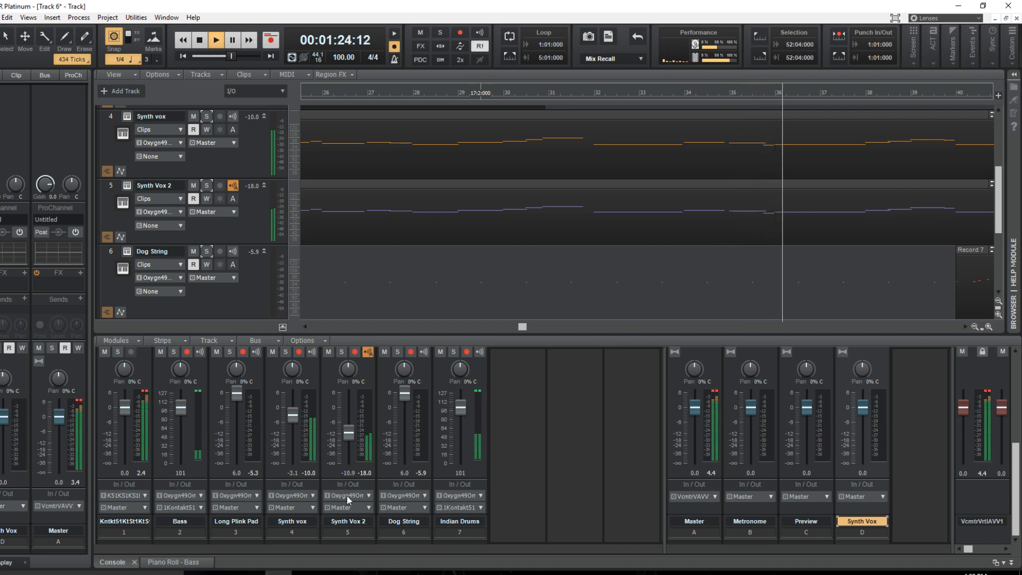
Route the Synth Vox 2 and Synth vox tracks to the Synth Vox bus and lower the bus fader to about -6.4 dB.
click(370, 506)
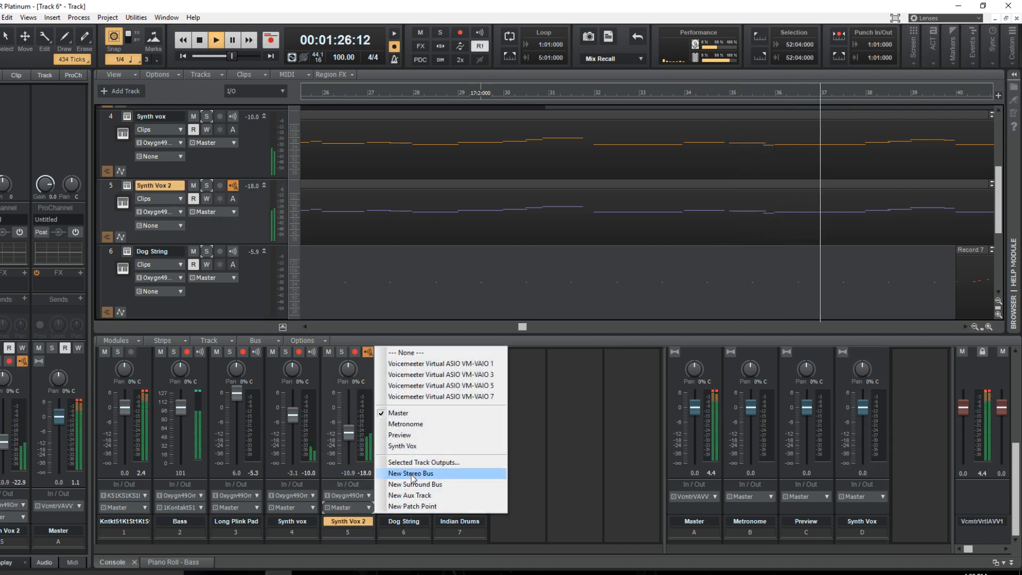
click(412, 450)
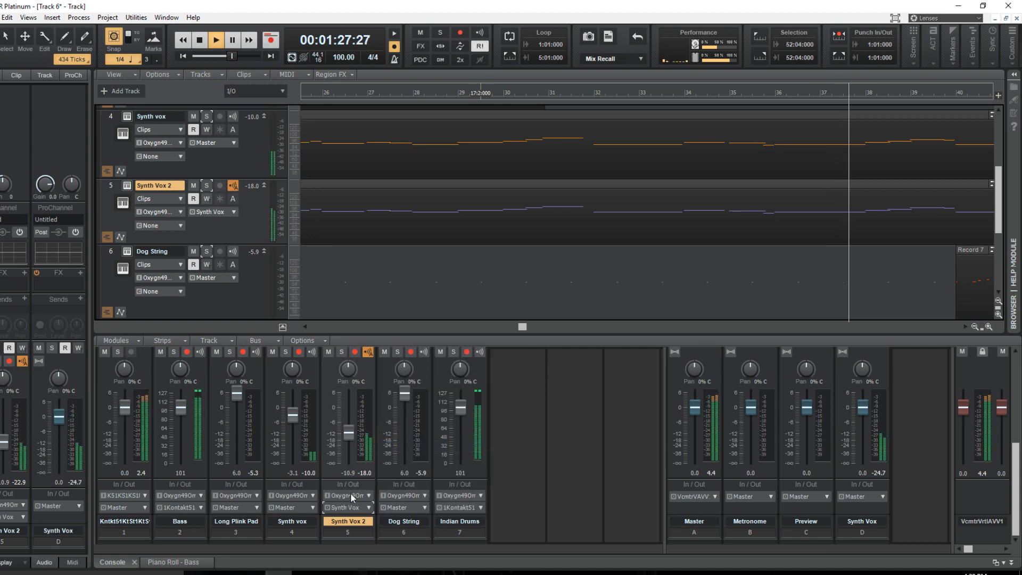
click(301, 507)
click(356, 446)
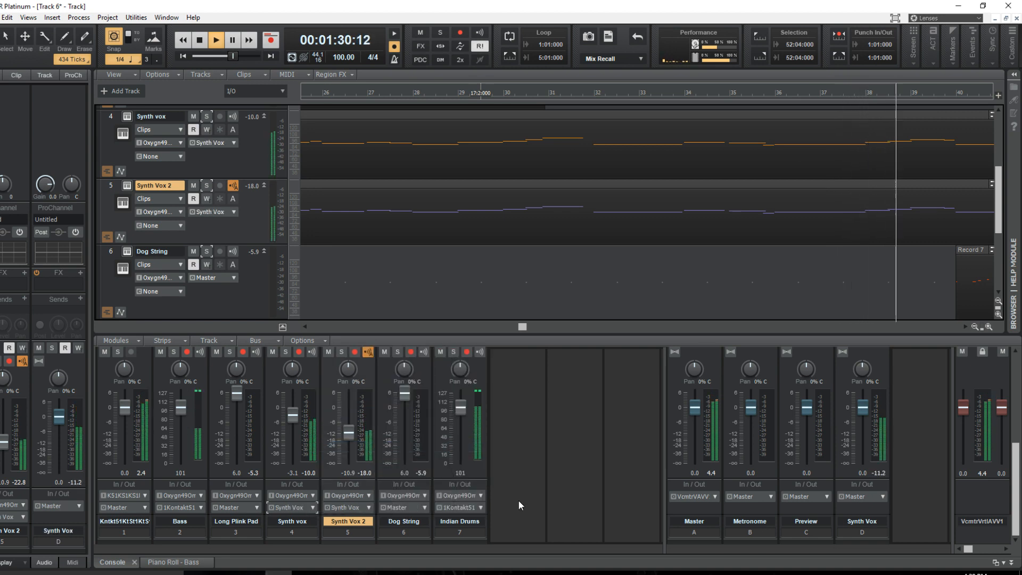
drag(862, 408, 862, 422)
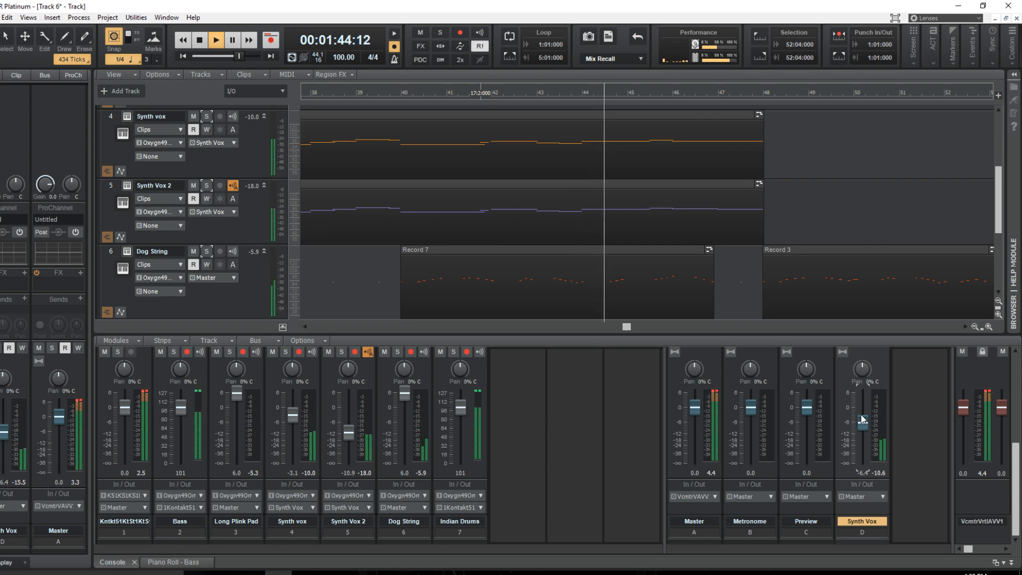
Examine the tracks from Bass down to Indian Drums around the bar 48 transition while the arrangement plays.
scroll(775, 223, down, 2)
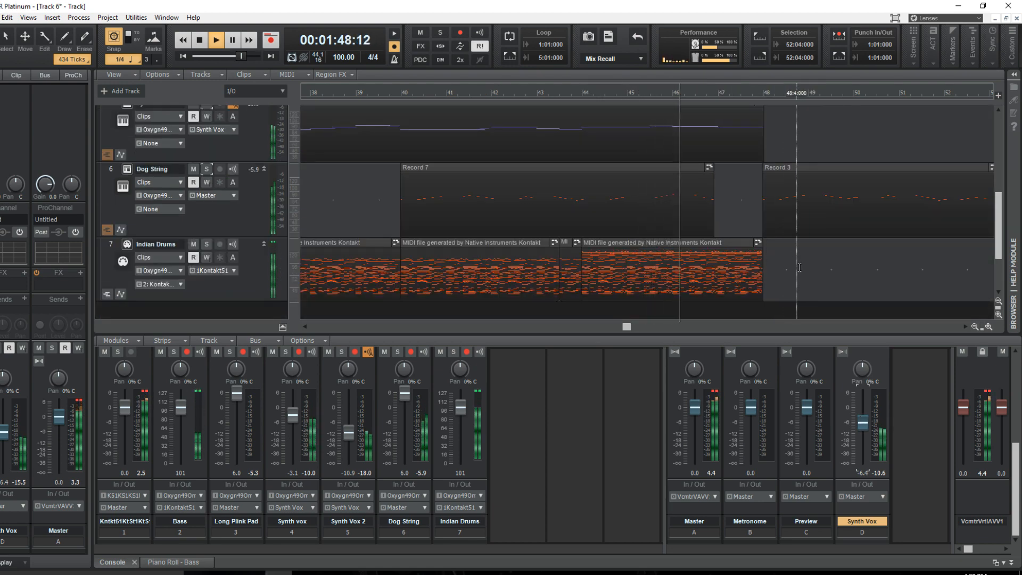
scroll(800, 274, up, 6)
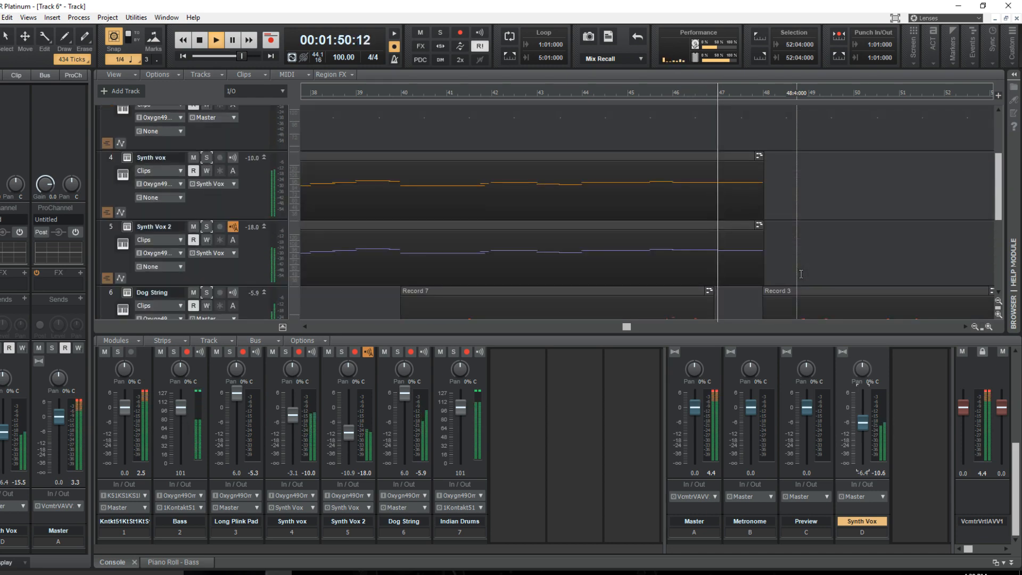
scroll(808, 275, down, 3)
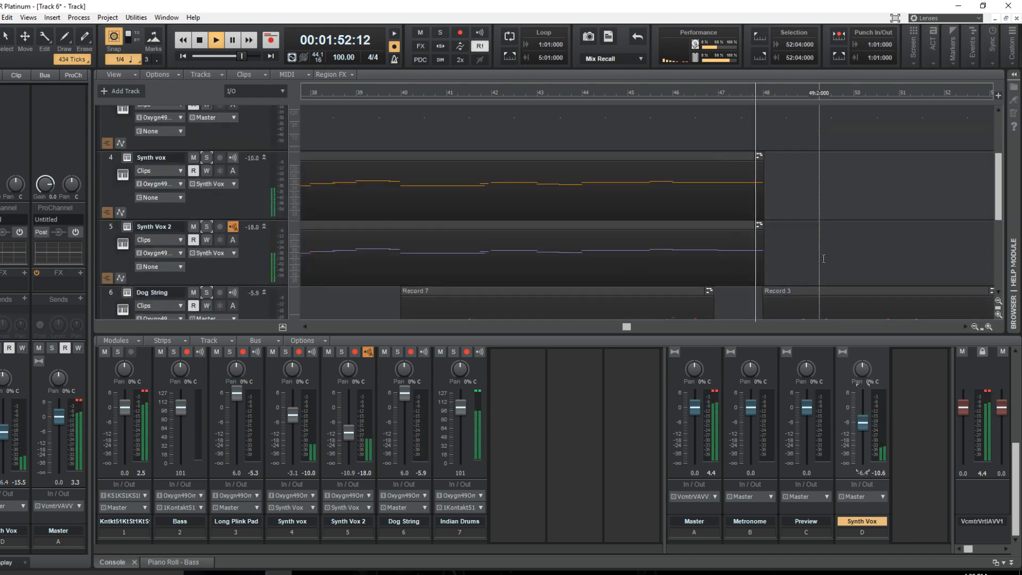
scroll(809, 274, down, 1)
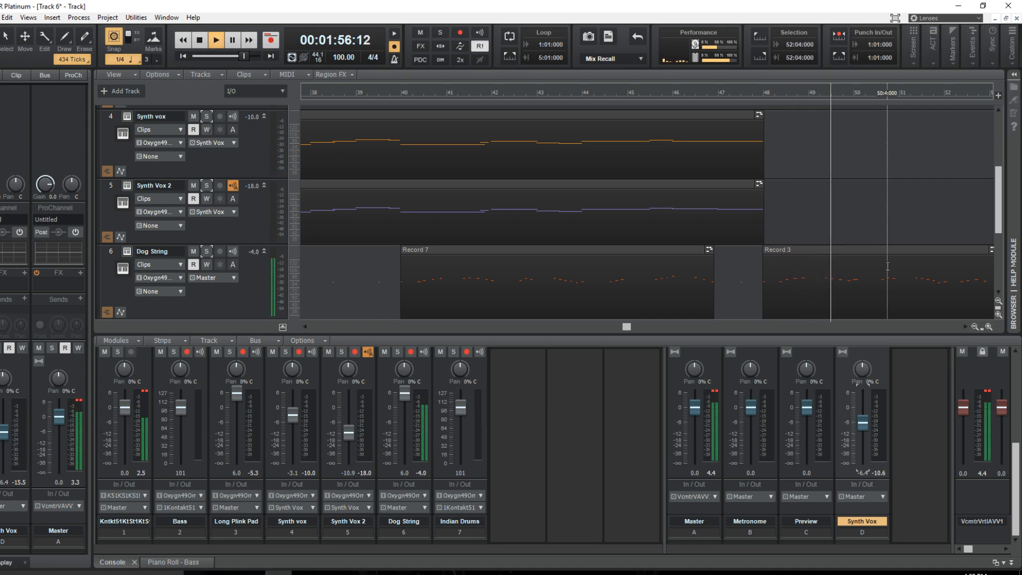
scroll(883, 268, up, 1)
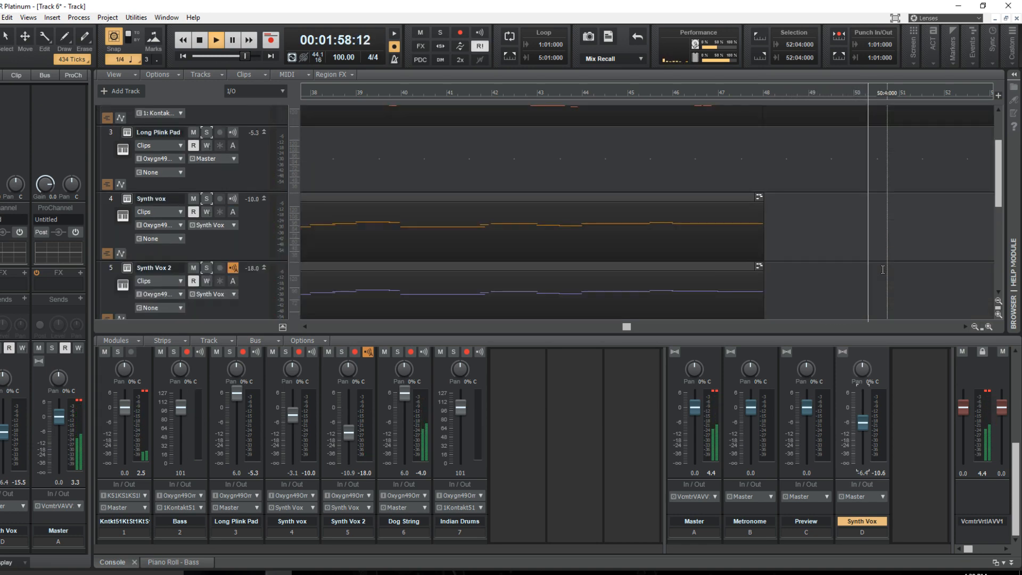
scroll(882, 269, up, 2)
scroll(883, 269, down, 7)
scroll(882, 269, up, 1)
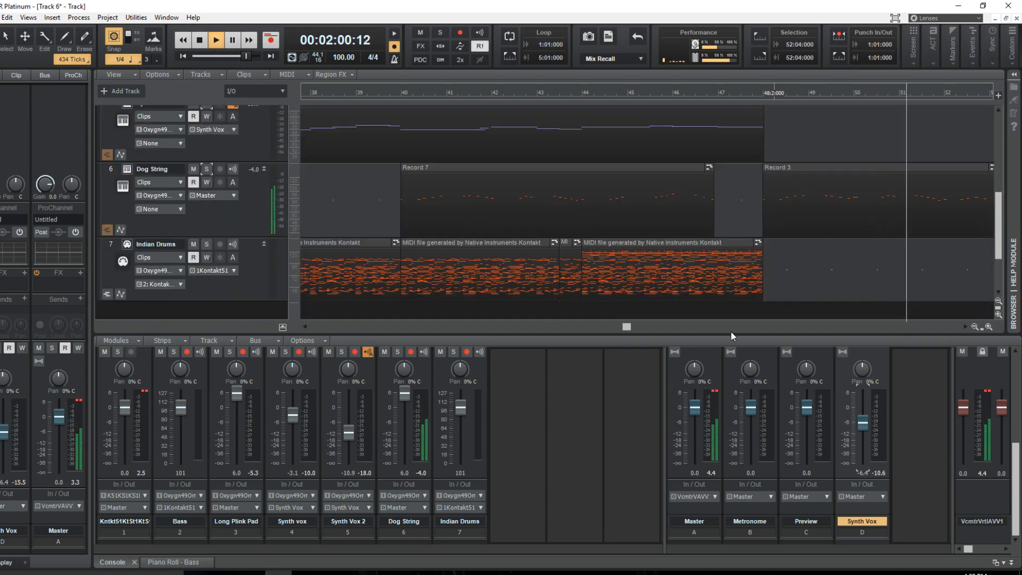
drag(626, 327, 625, 328)
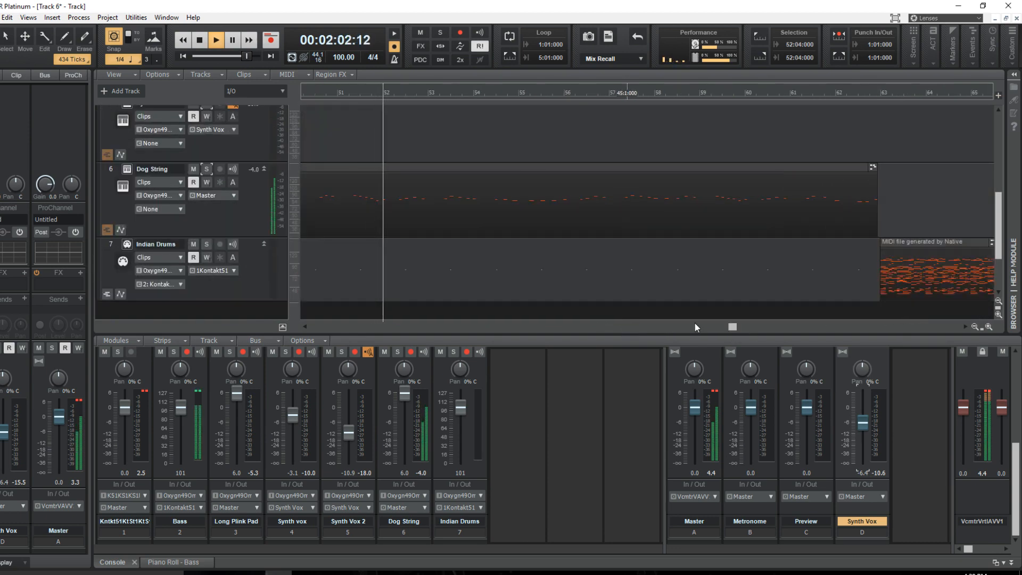
drag(730, 326, 699, 330)
scroll(785, 280, up, 1)
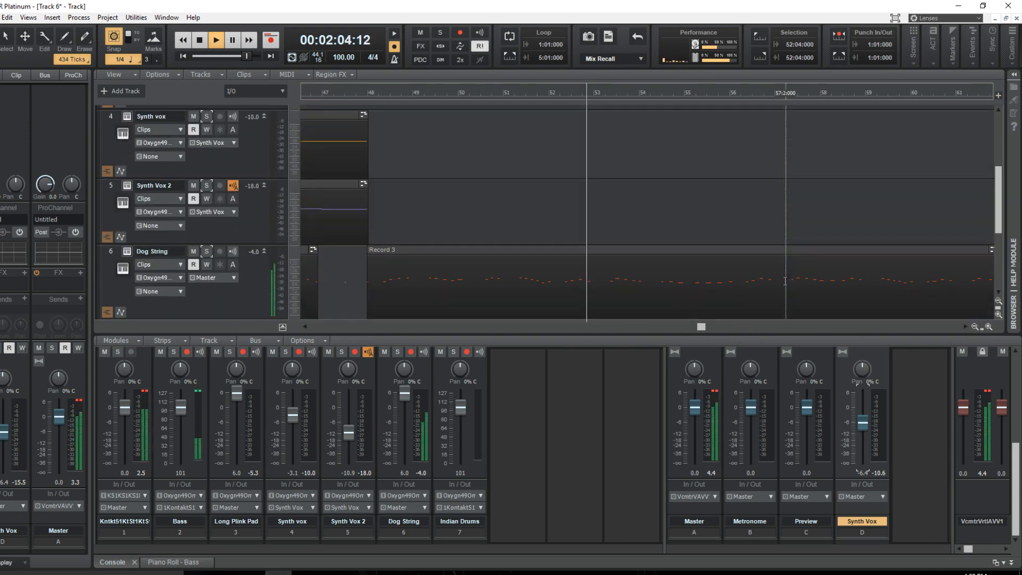
scroll(785, 280, up, 3)
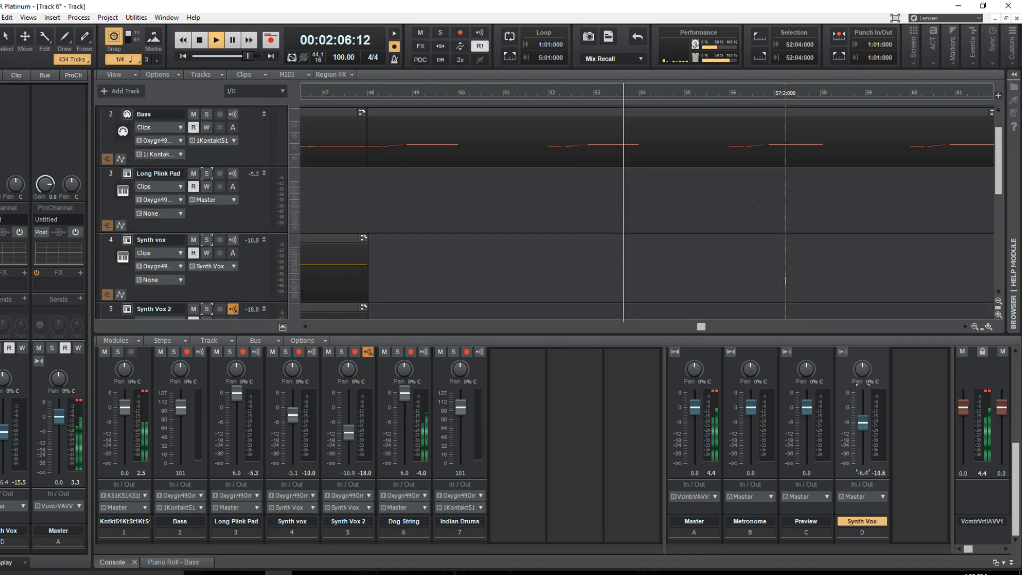
scroll(785, 280, down, 3)
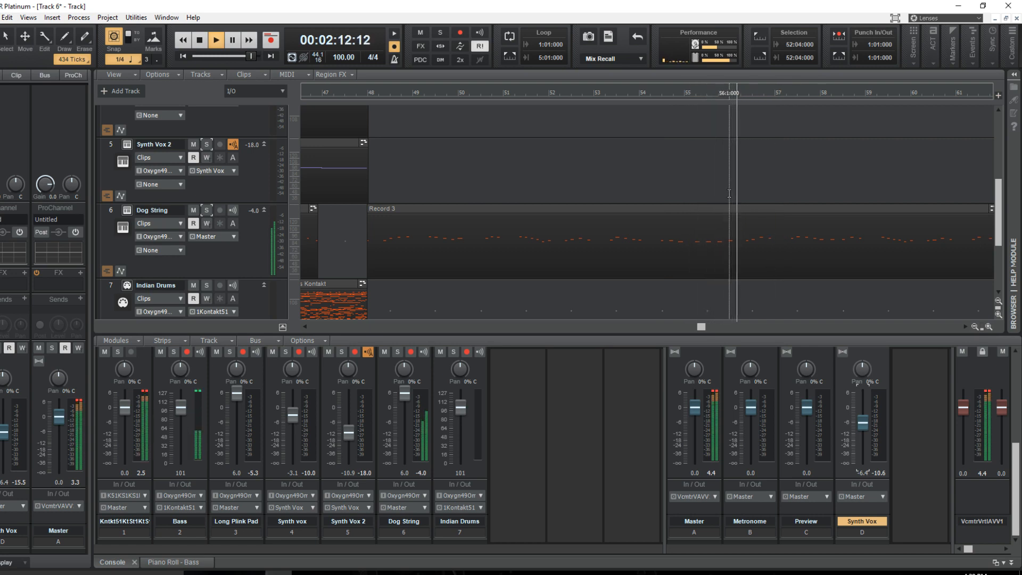
Pause playback with the playback position at the start of bar 55.
right_click(688, 100)
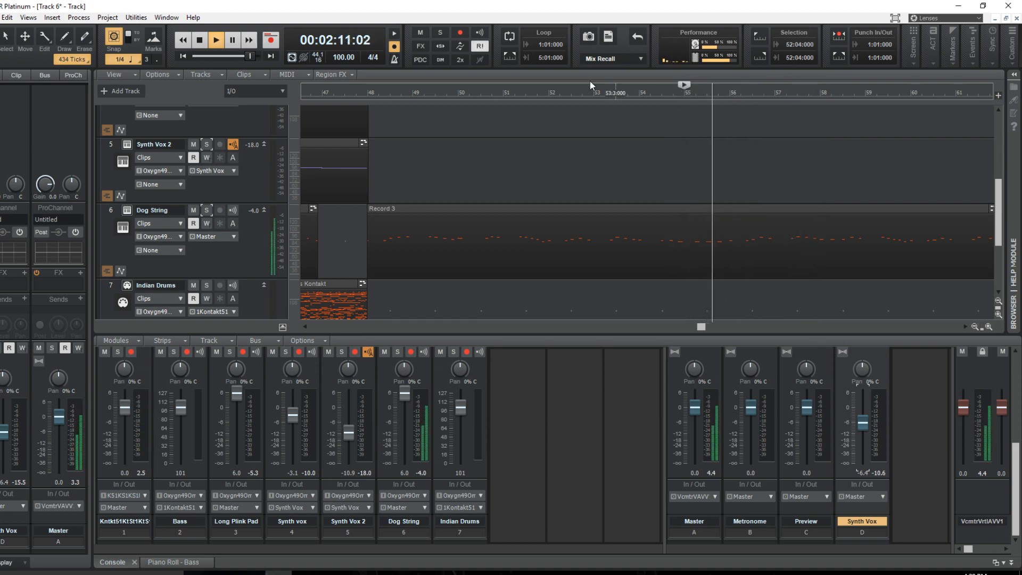
click(229, 39)
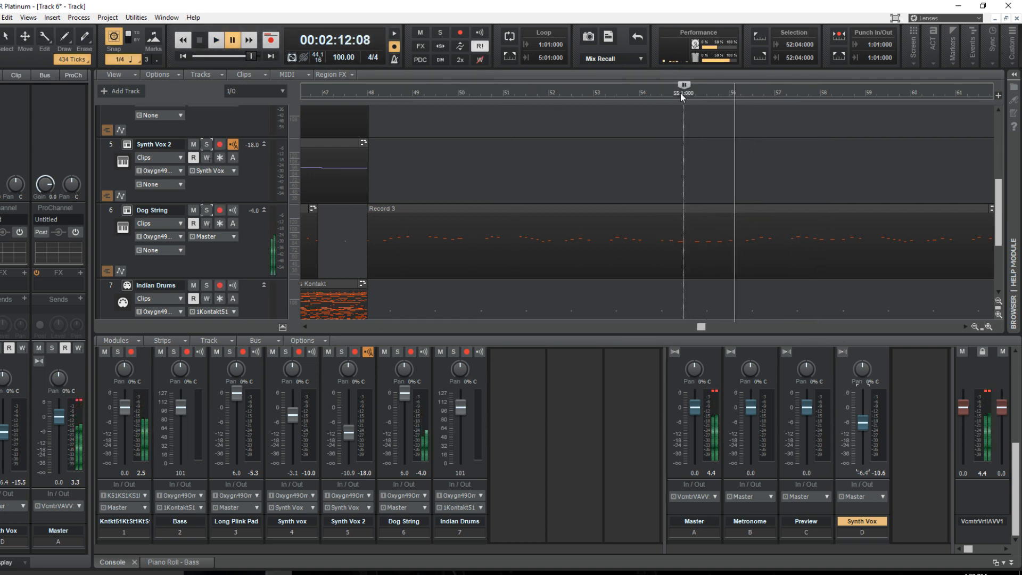
click(682, 92)
right_click(682, 92)
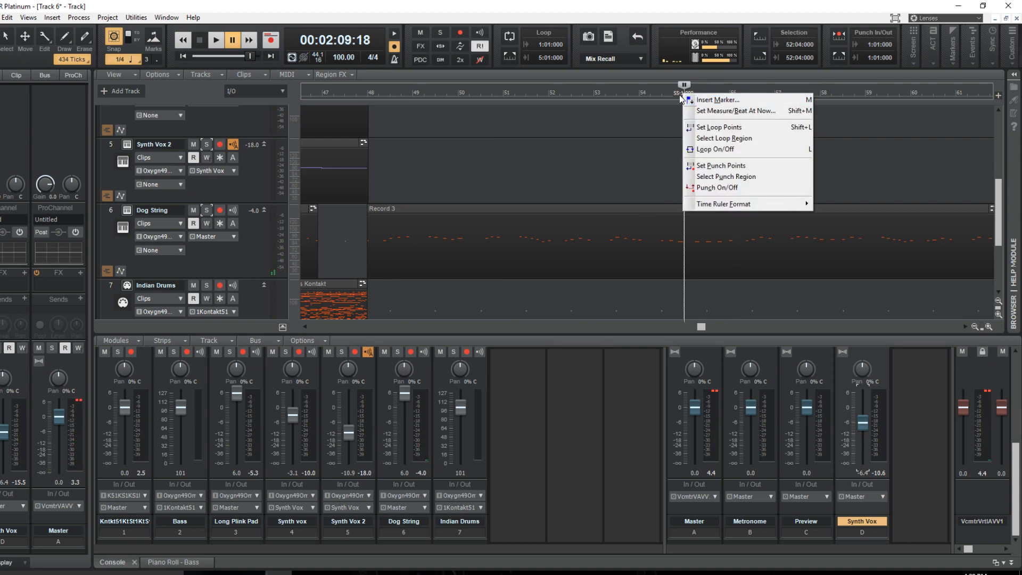
key(Escape)
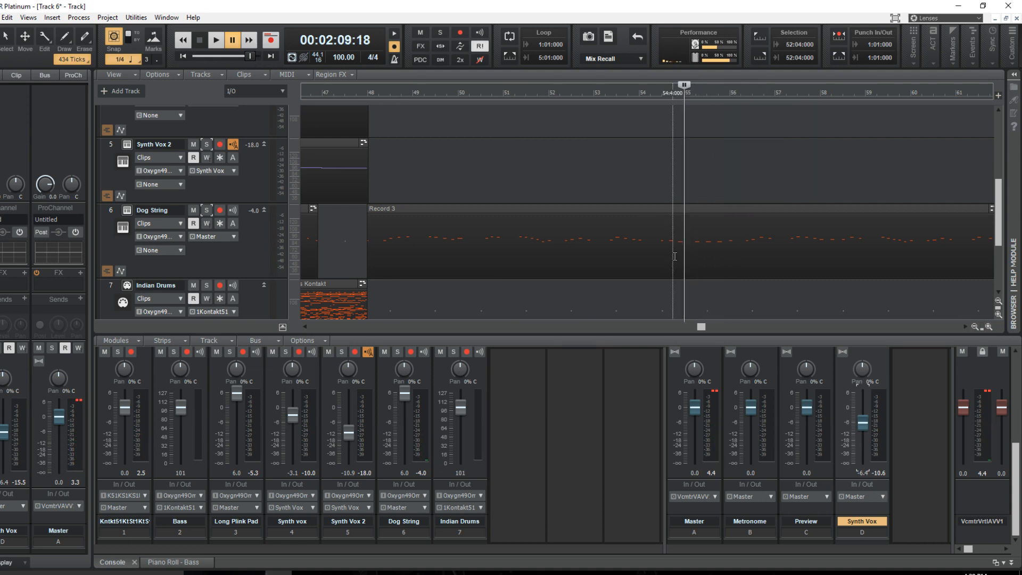
Examine the Indian Drums gap from bar 48 to bar 63 and compare it with the Bass and Dog String parts.
scroll(676, 265, down, 1)
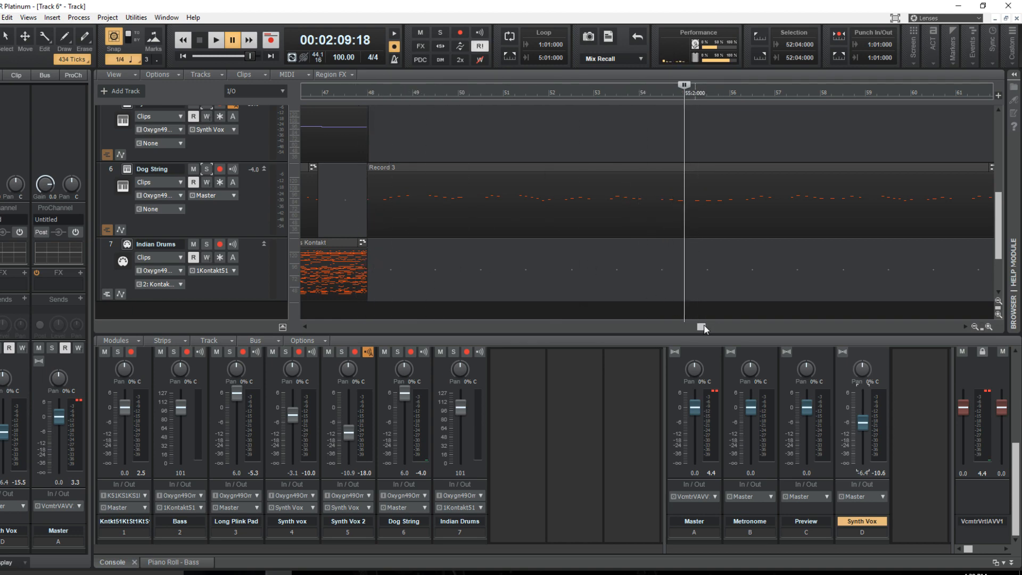
mouse_move(704, 327)
mouse_down()
mouse_move(569, 327)
mouse_move(550, 346)
mouse_move(753, 328)
mouse_move(500, 356)
mouse_move(723, 327)
mouse_move(707, 334)
mouse_up()
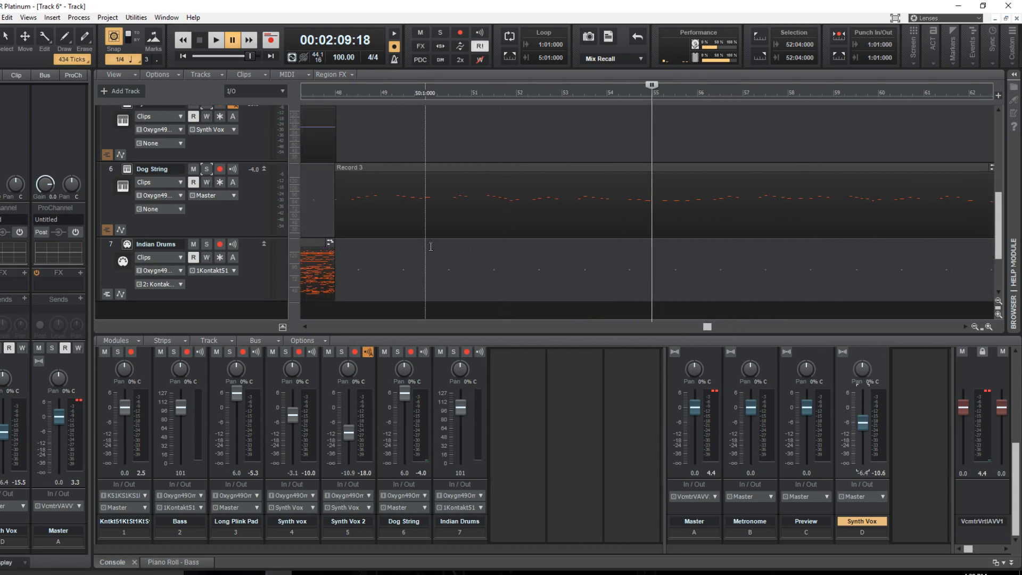
scroll(431, 246, up, 5)
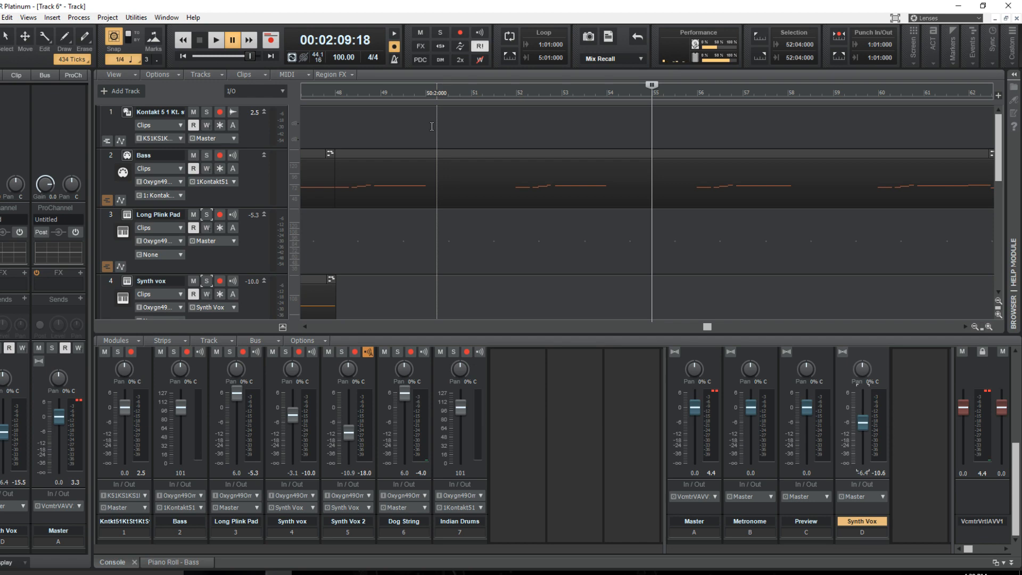
scroll(675, 226, down, 5)
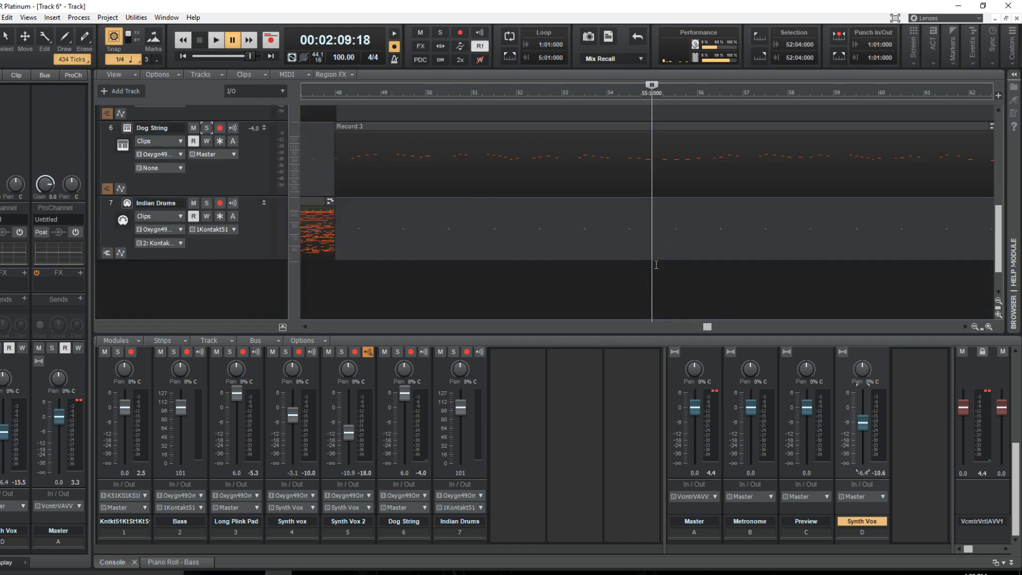
scroll(657, 264, up, 1)
scroll(655, 269, down, 1)
drag(707, 326, 738, 327)
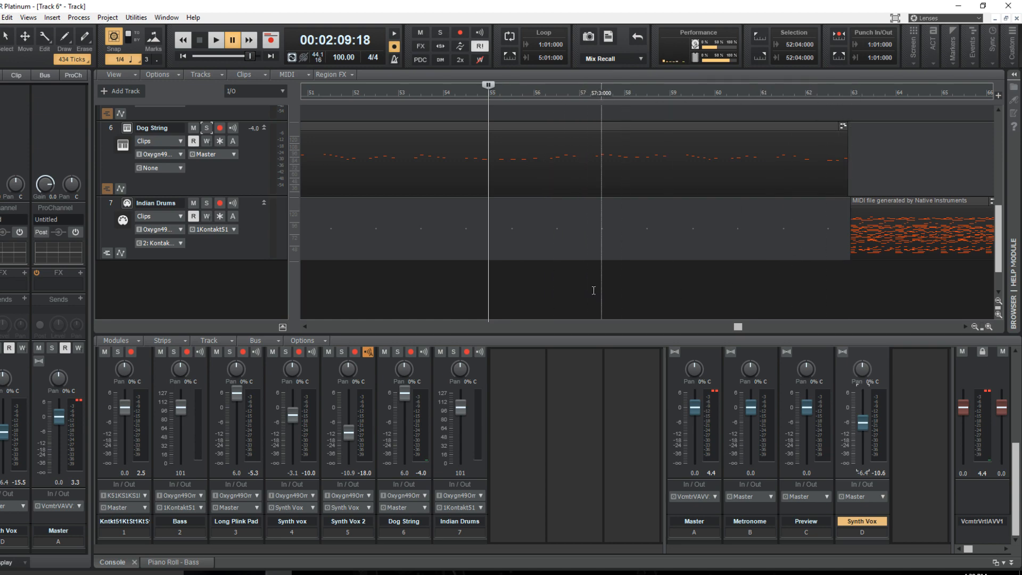
drag(739, 328, 706, 330)
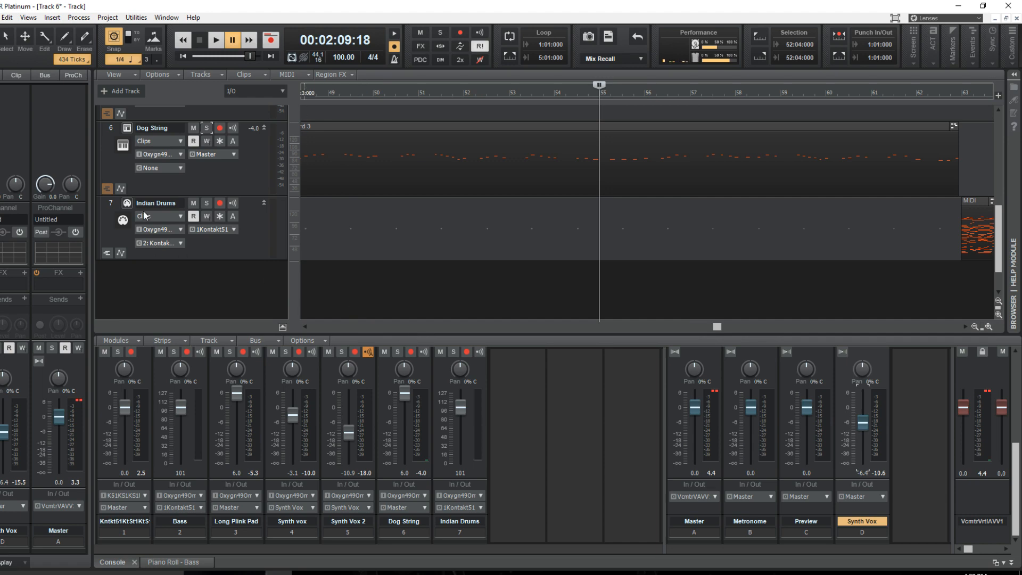
Open the Indian Drums track's Kontakt instrument and bring up the India Ensemble instrument.
click(128, 203)
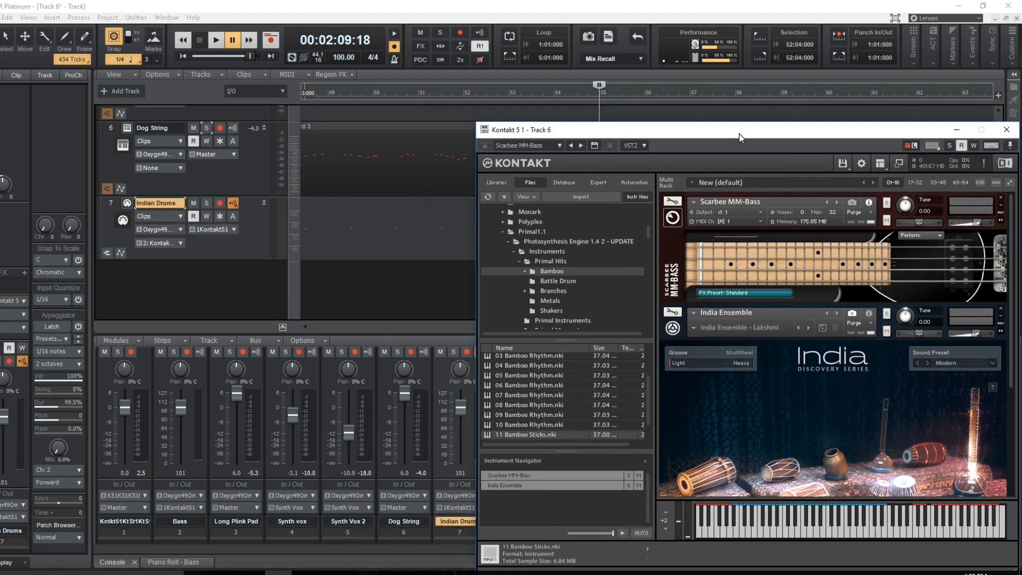
drag(737, 133, 518, 139)
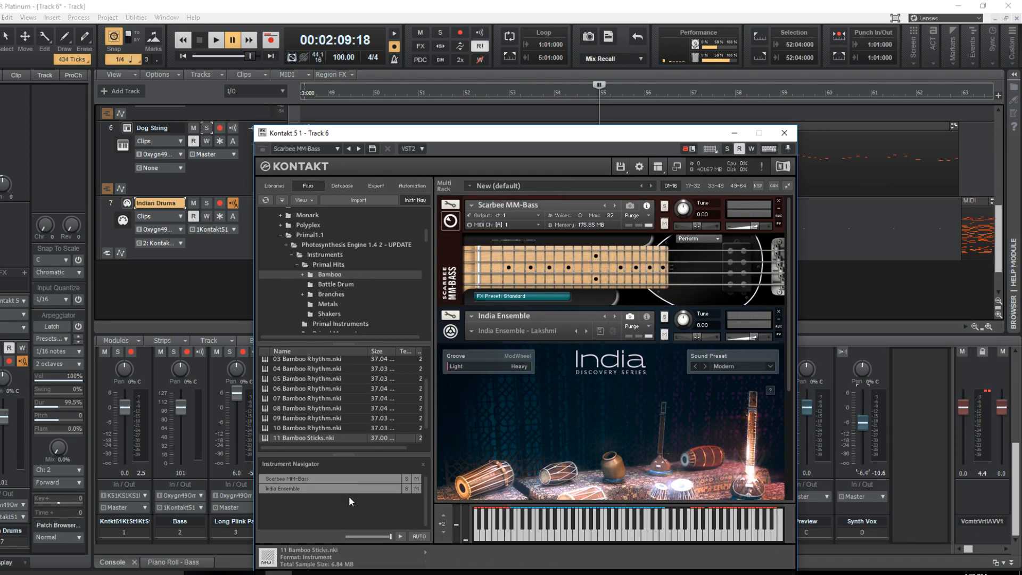
click(305, 489)
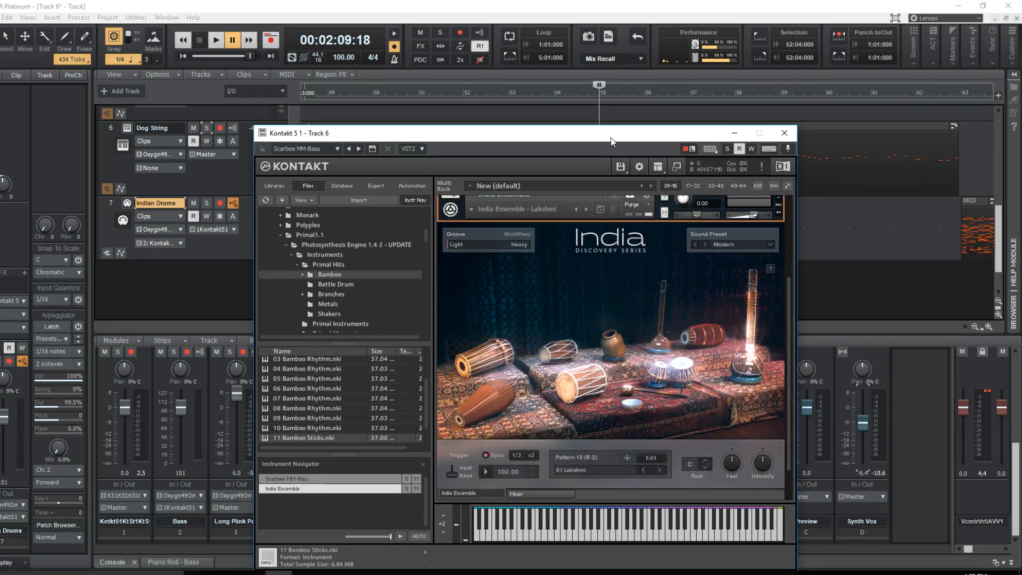
drag(611, 141, 492, 115)
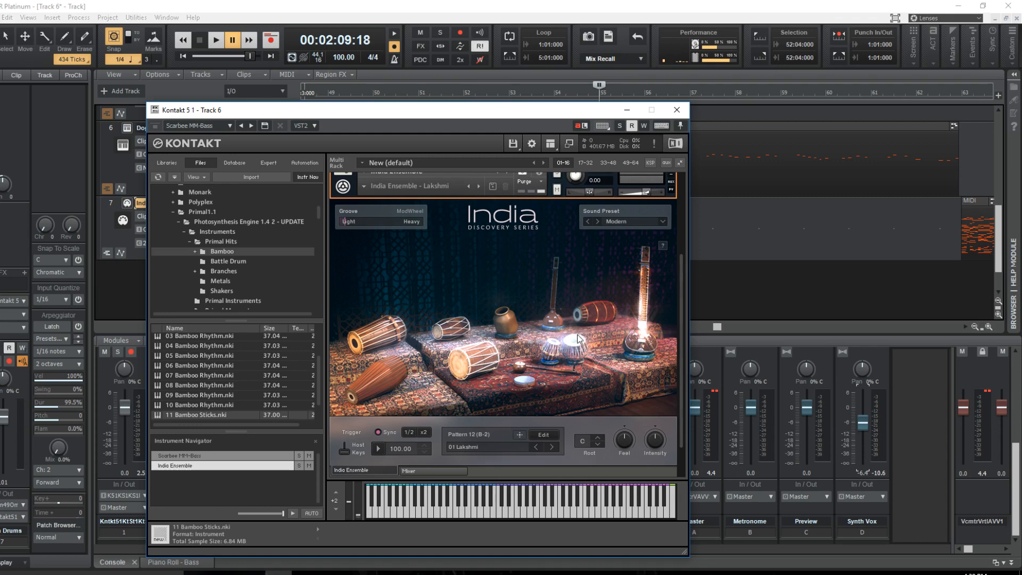
Audition the India Ensemble's 01 Lakshmi patterns, switching to Pattern 1 (C-2), and stop the preview.
click(378, 448)
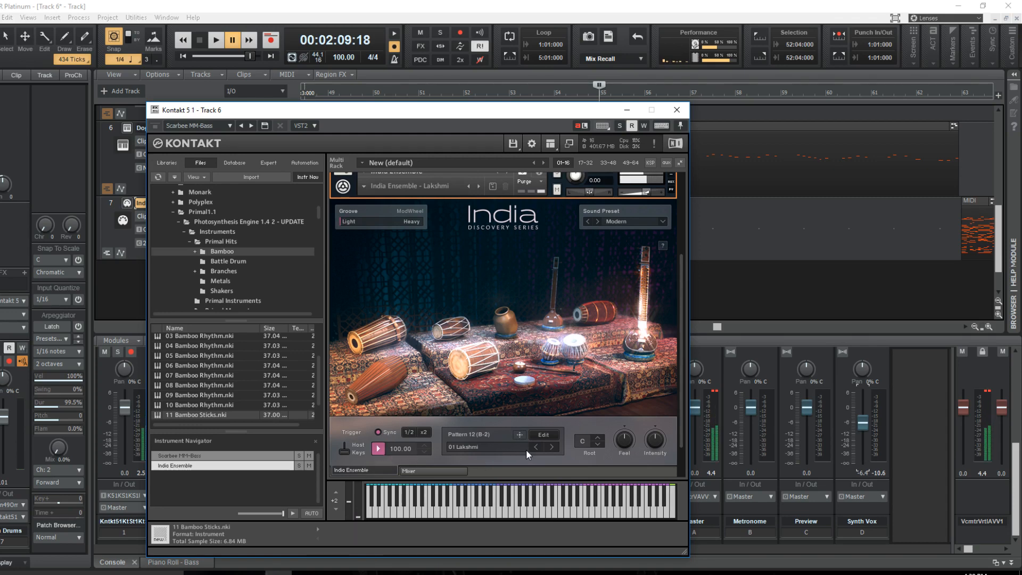
click(553, 448)
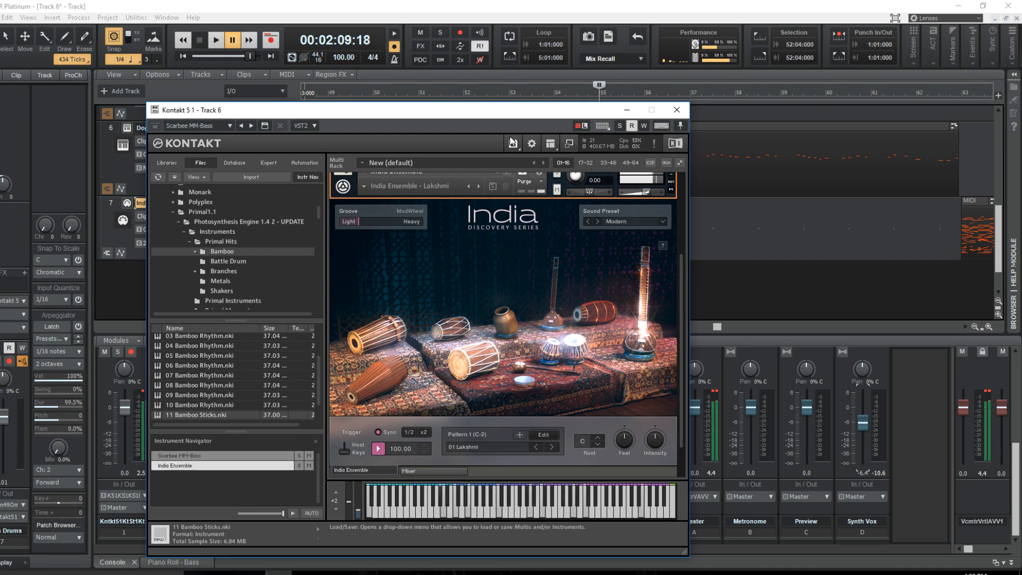
drag(532, 110, 591, 110)
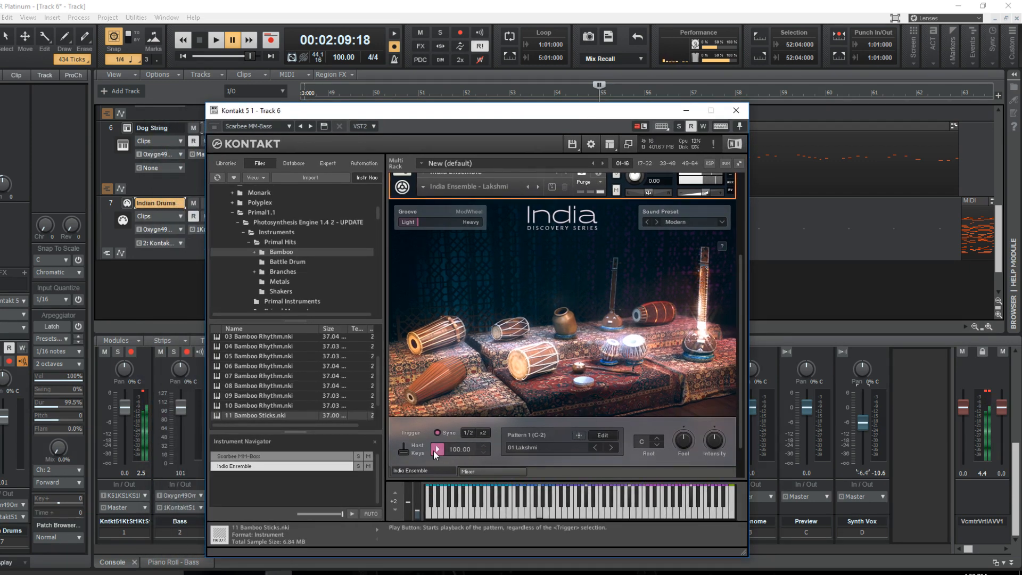
click(437, 449)
Open the 01 Lakshmi pattern for editing and, with the preview playing, mute every part except Dhol.
click(603, 435)
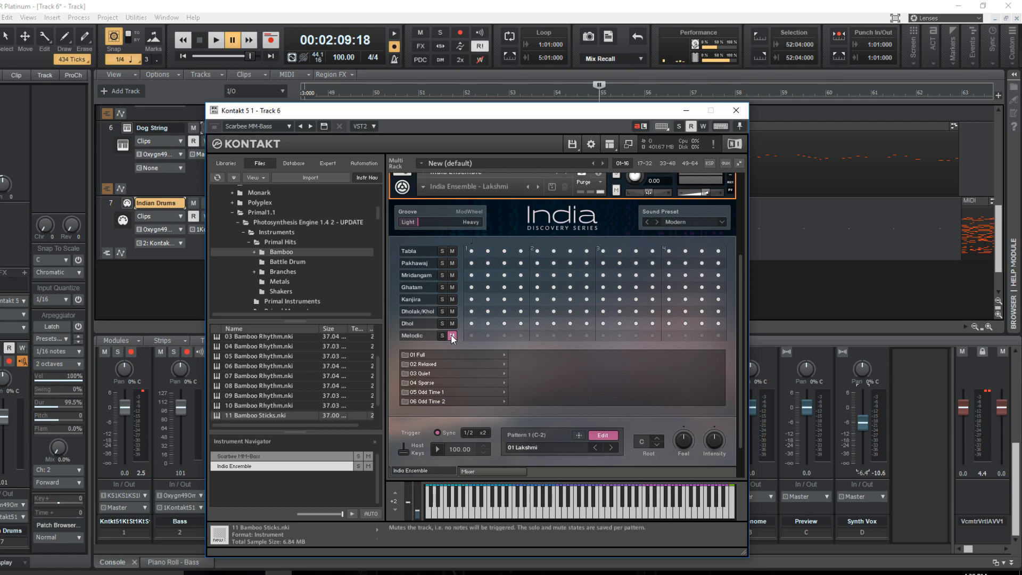
click(436, 450)
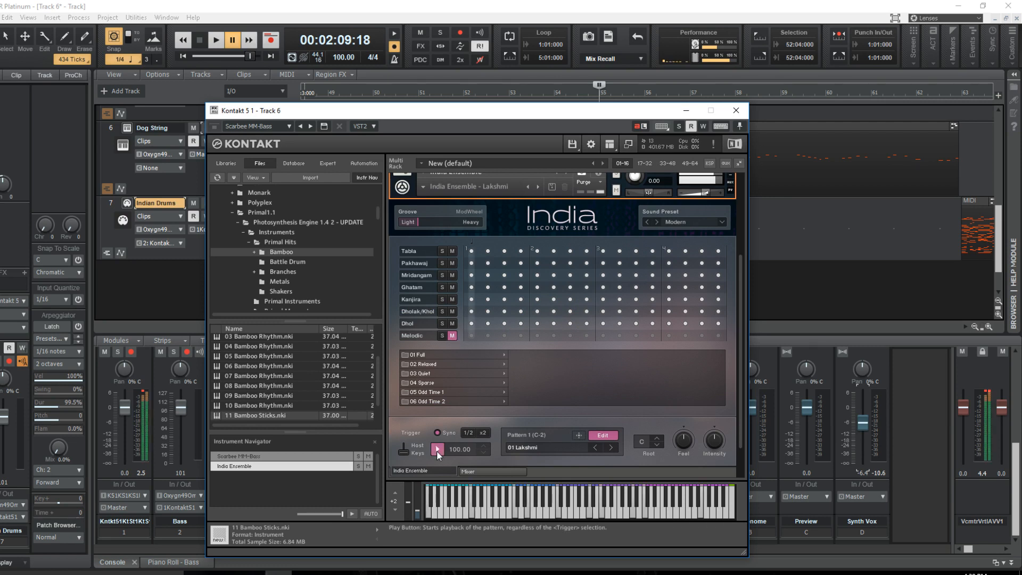
click(451, 321)
click(452, 323)
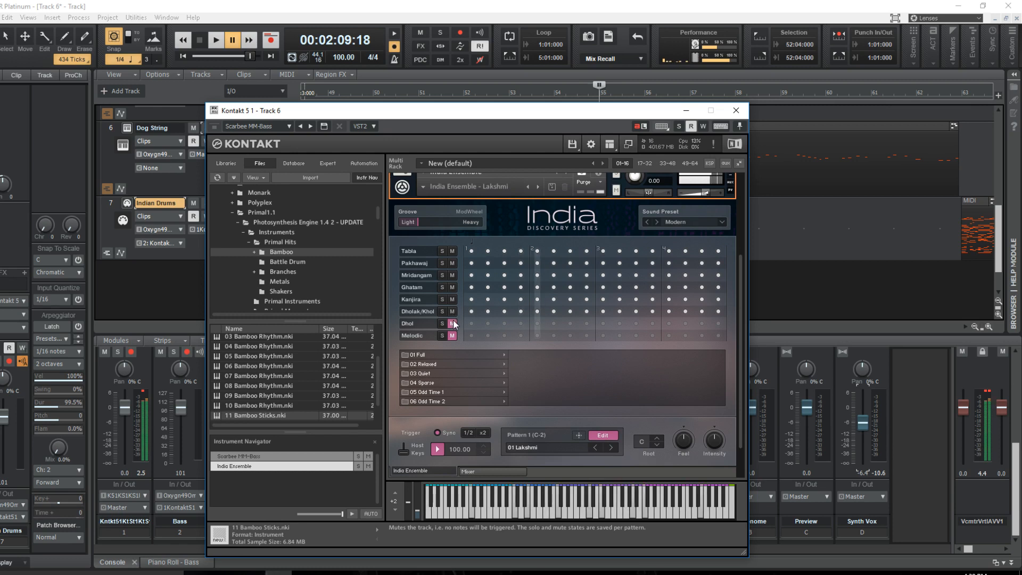
click(453, 311)
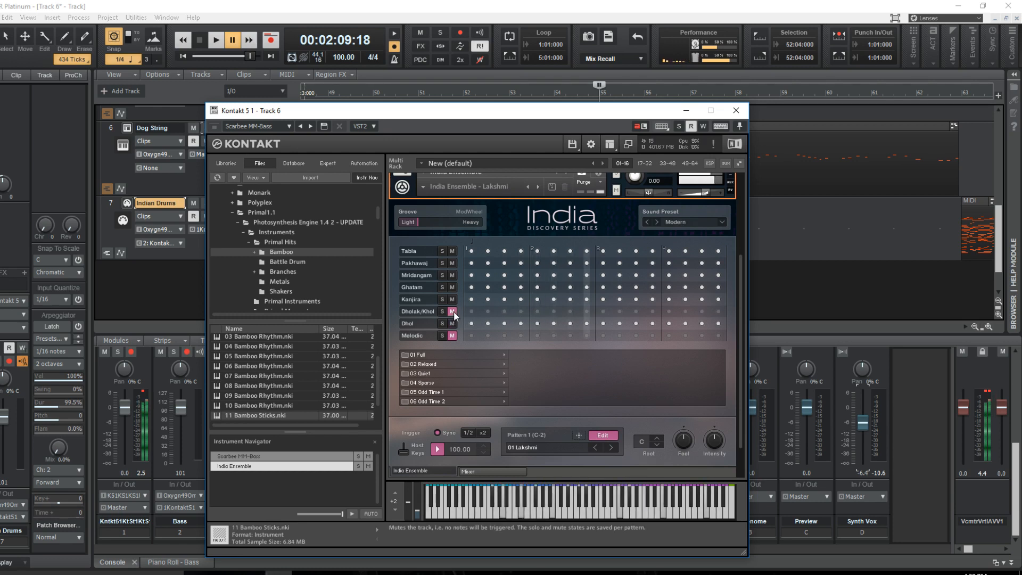
click(453, 300)
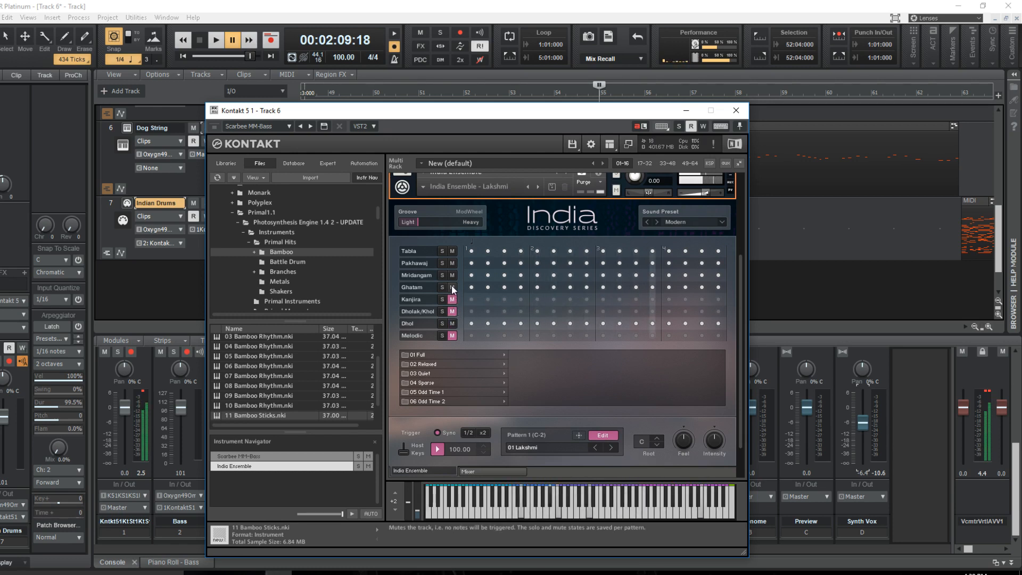
click(452, 288)
click(452, 275)
click(452, 263)
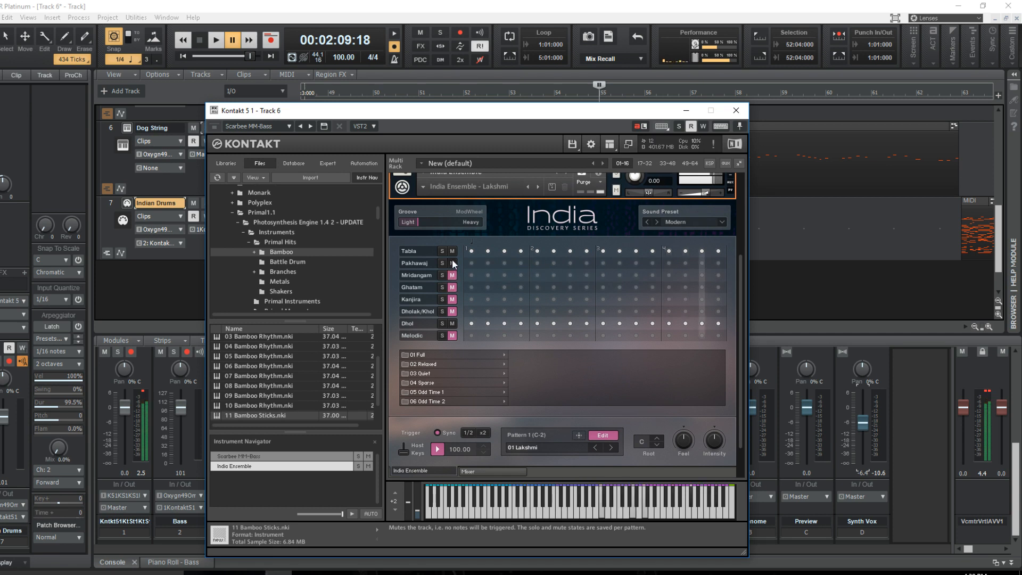
click(452, 251)
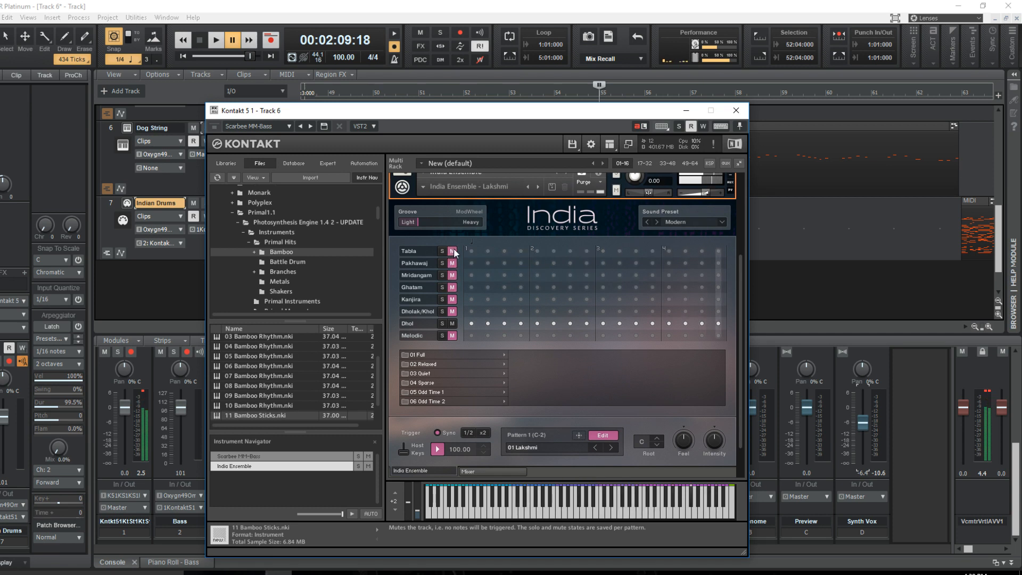
Audition Dholak/Khol and Ghatam against Dhol, keep only Kanjira and Mridangam unmuted with it, and stop the preview.
click(454, 310)
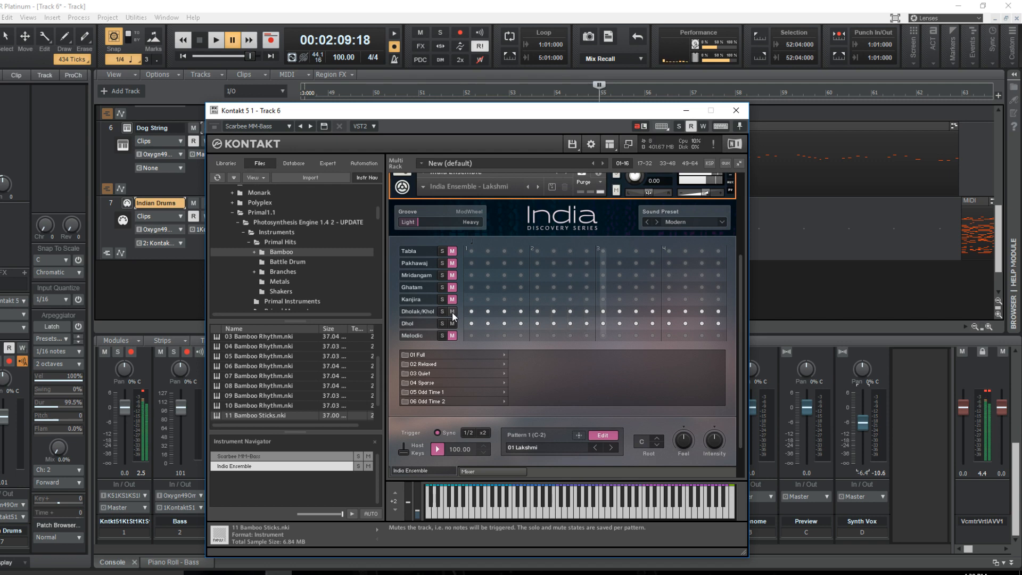
click(452, 311)
click(452, 300)
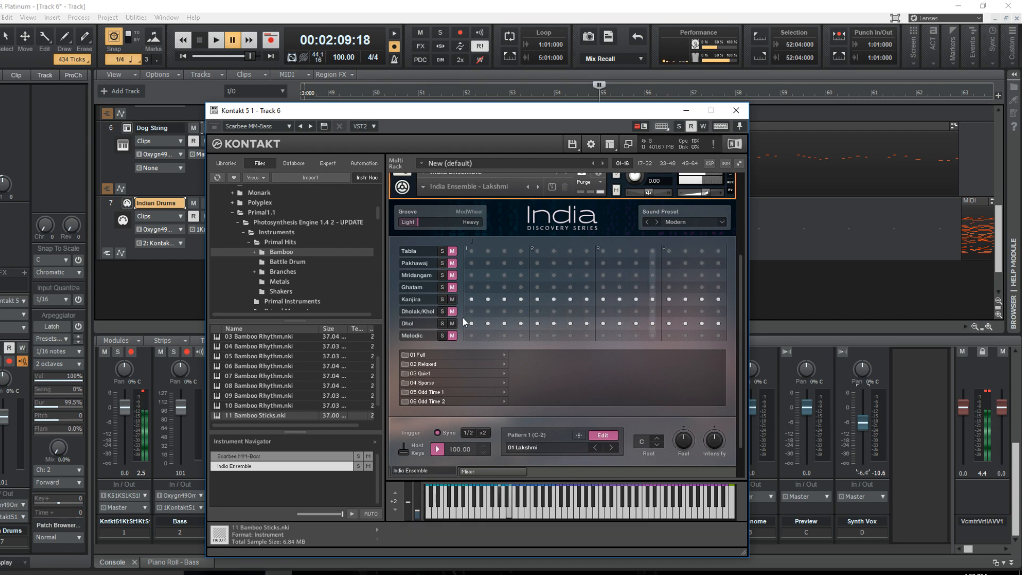
click(451, 287)
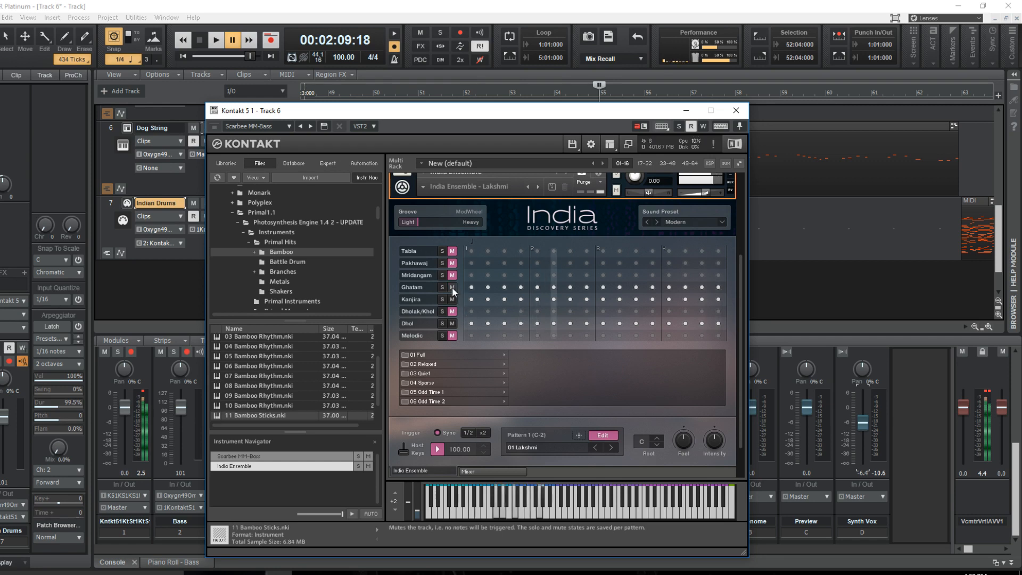
click(451, 286)
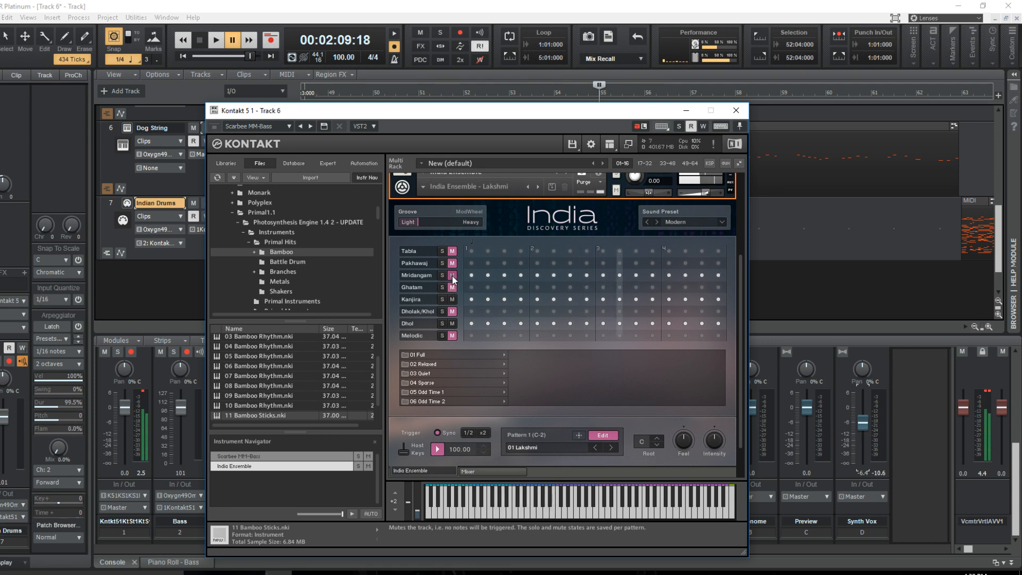
click(451, 275)
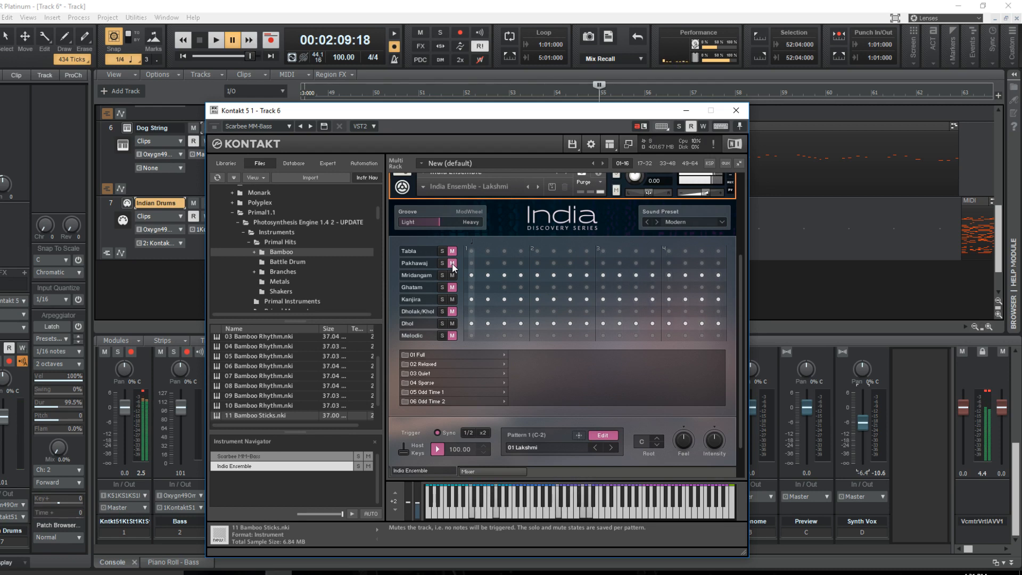
click(438, 449)
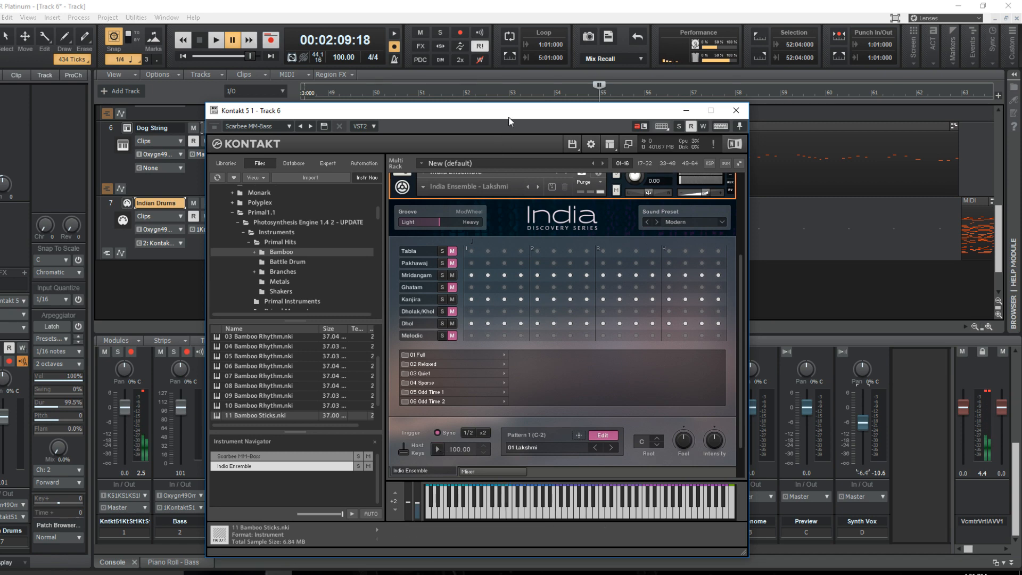
Place the edited pattern as a MIDI clip on the Indian Drums track at bar 55 and minimize the Kontakt window.
drag(508, 118, 275, 146)
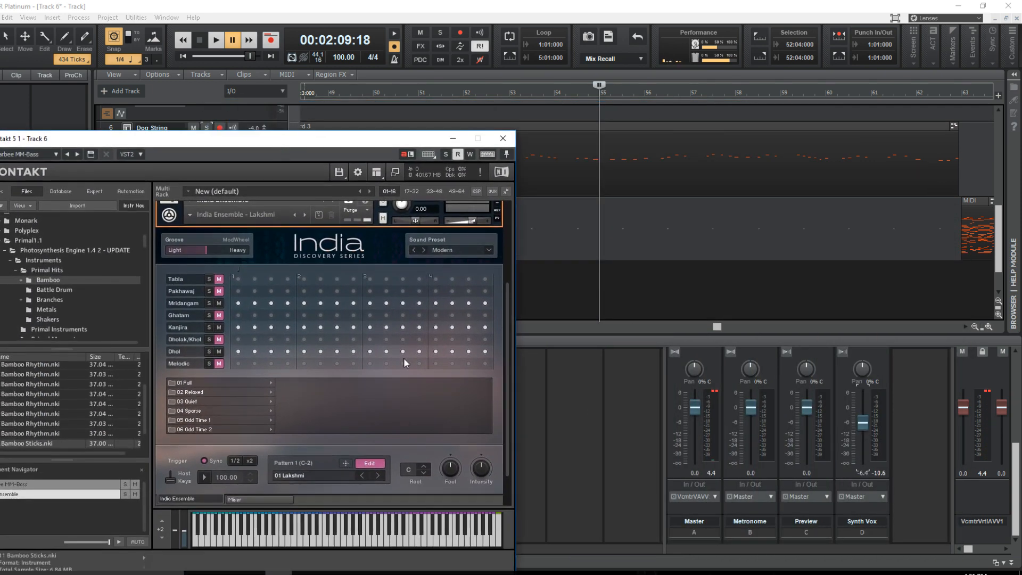
drag(345, 462, 549, 335)
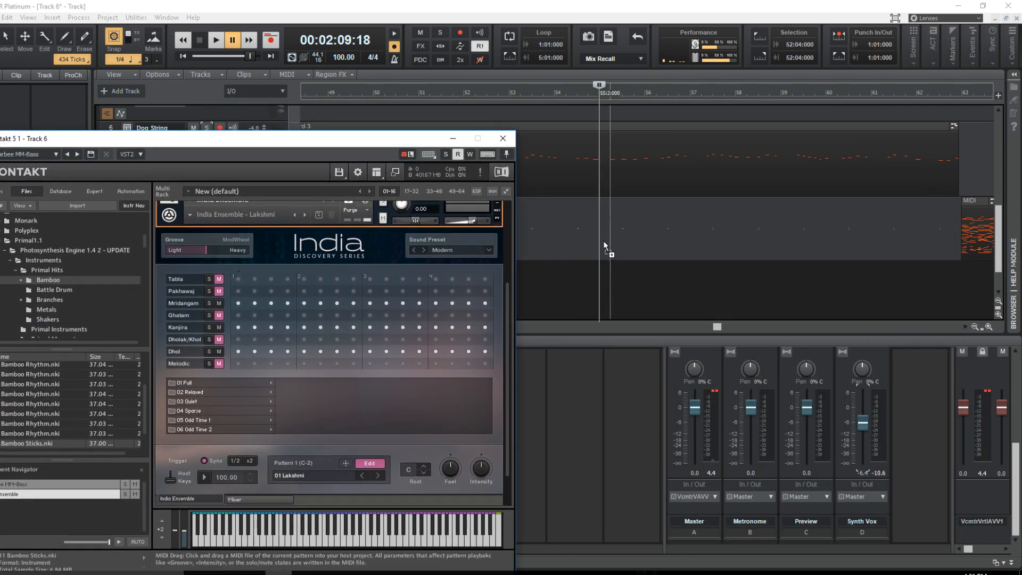
drag(605, 246, 599, 234)
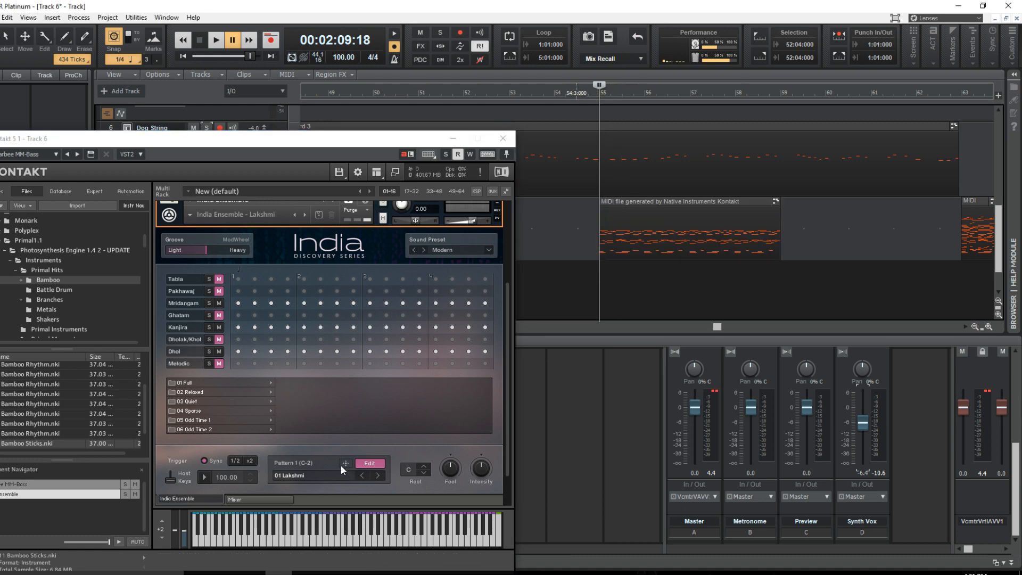
drag(311, 145, 360, 94)
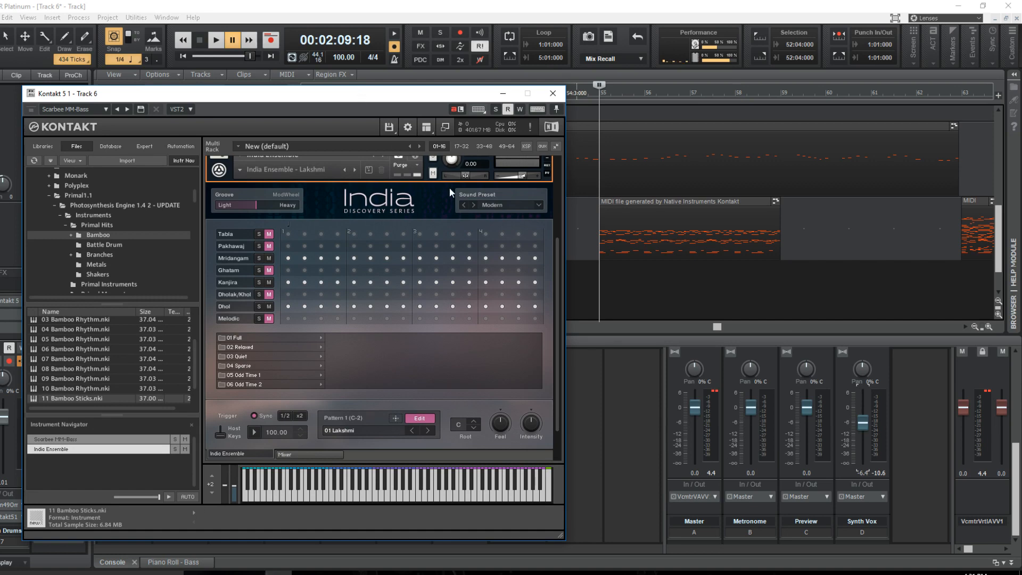
drag(431, 98, 539, 107)
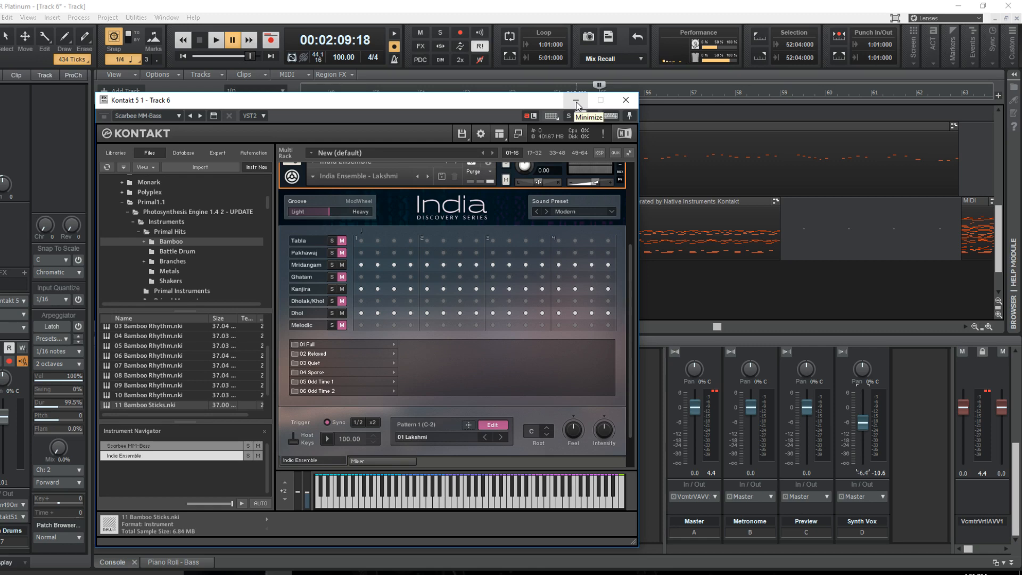
drag(456, 101, 396, 186)
click(514, 186)
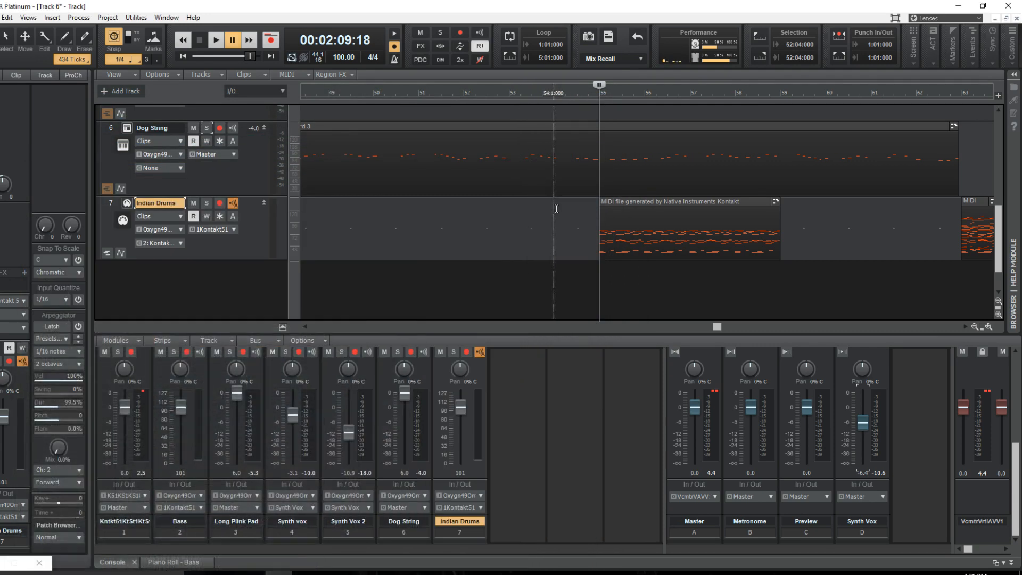
Play the arrangement from bar 55 to hear the new Indian Drums clip, and stop playback.
scroll(622, 183, up, 1)
click(603, 145)
key(space)
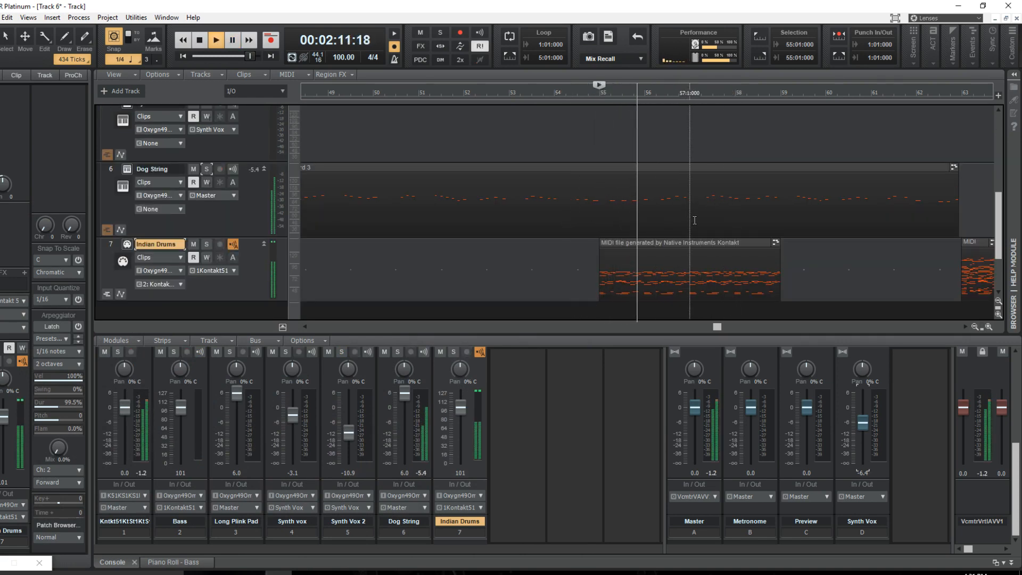
key(space)
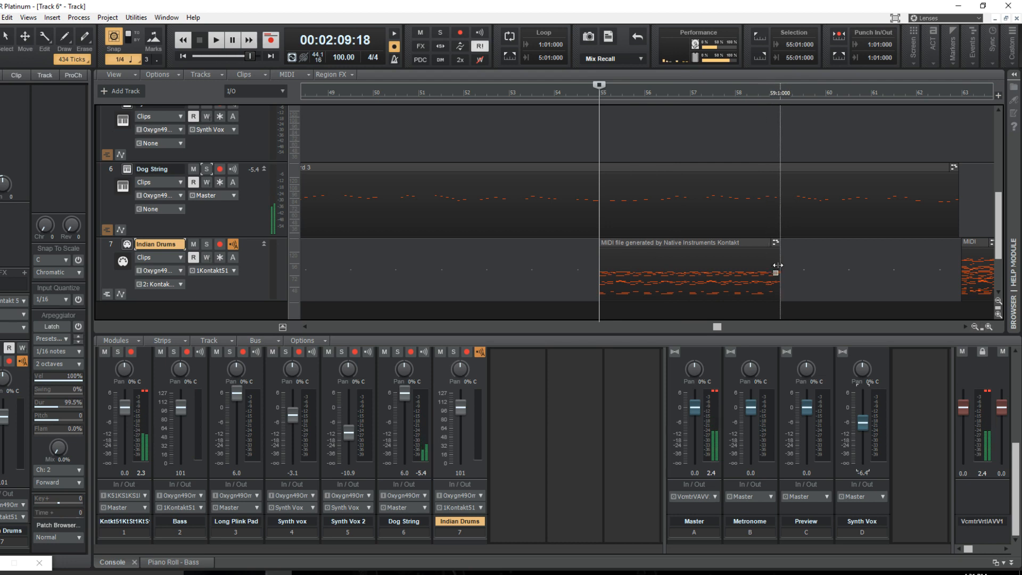
Trim the new Indian Drums clip to one bar, ending at bar 56, and play the passage from bar 51.
drag(779, 279, 639, 281)
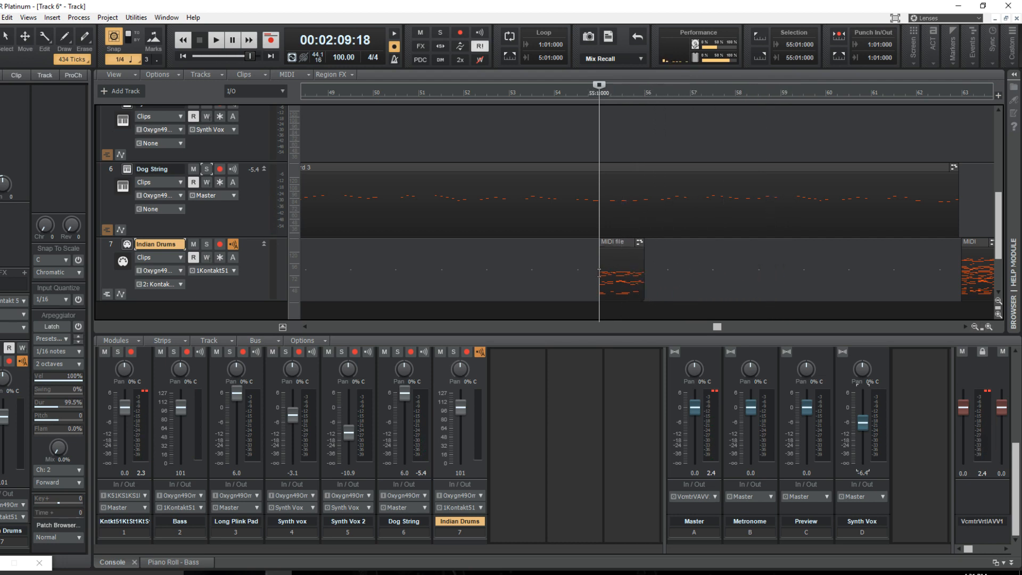
click(420, 267)
key(space)
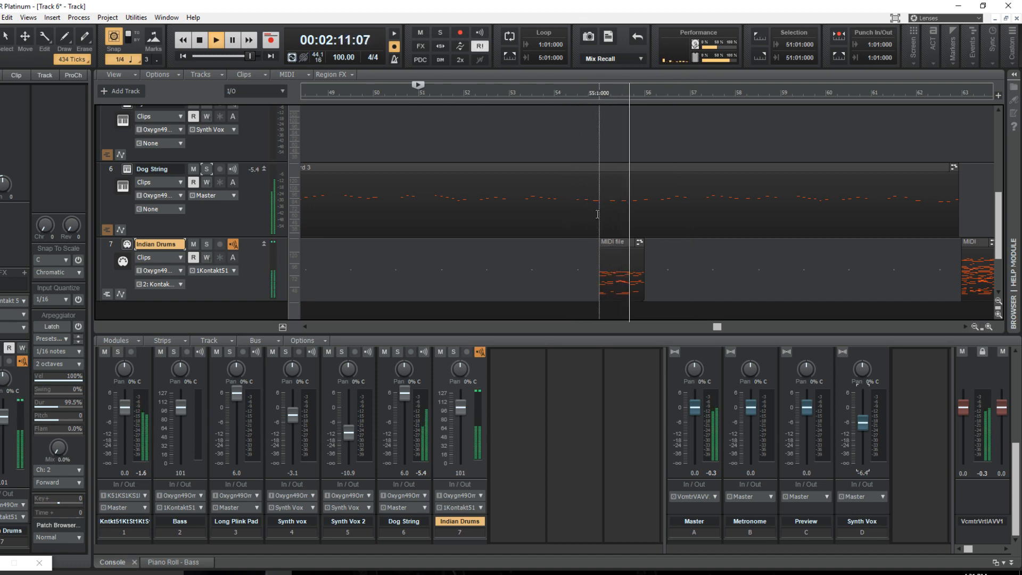
key(space)
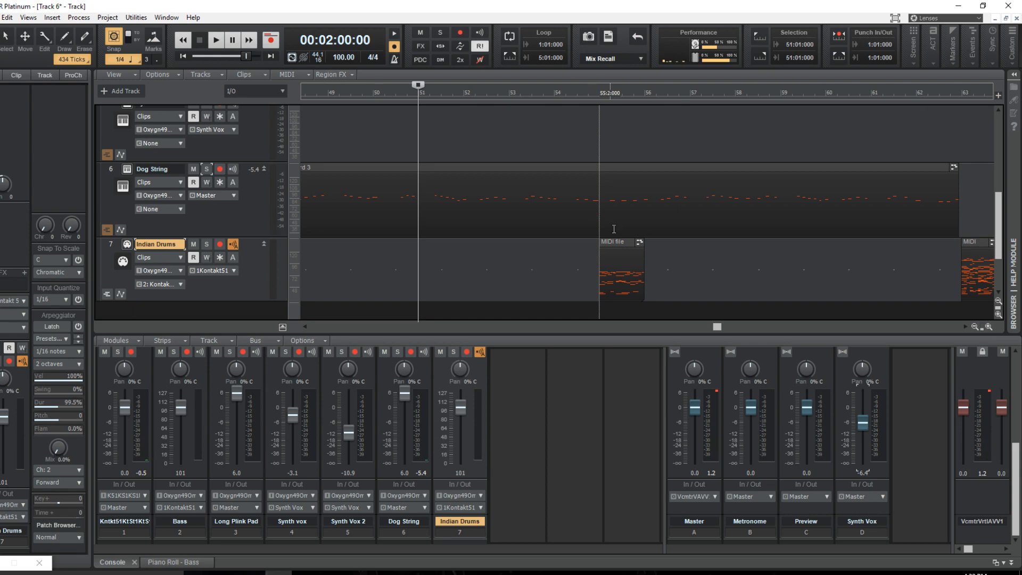
click(1, 562)
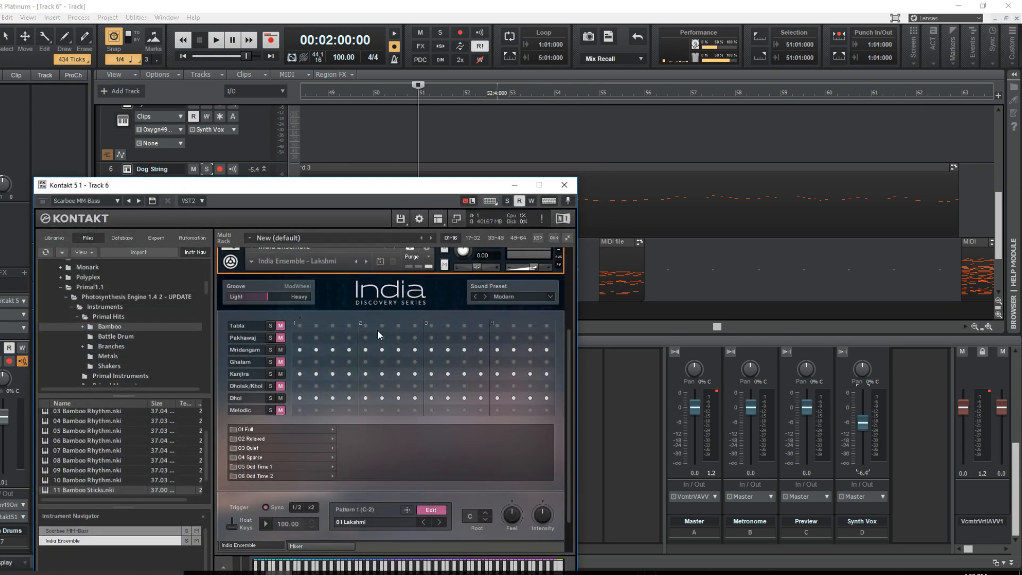
drag(327, 195, 482, 74)
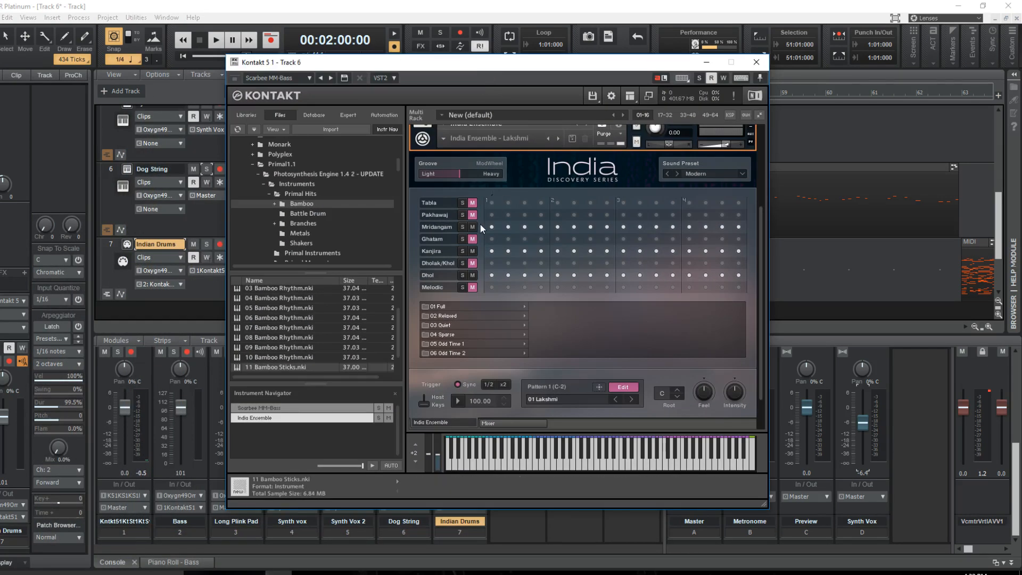
drag(554, 66, 545, 106)
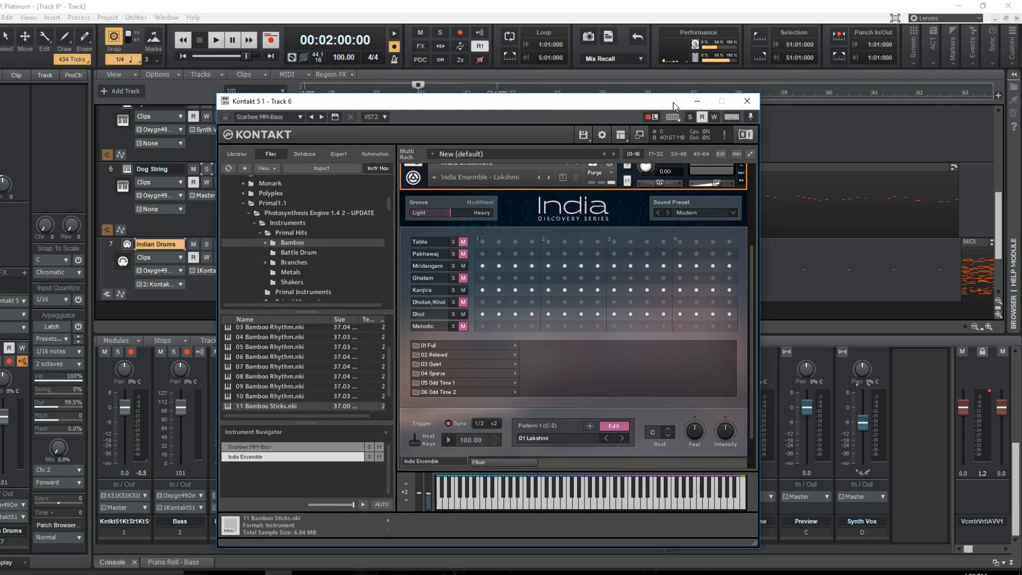
click(698, 102)
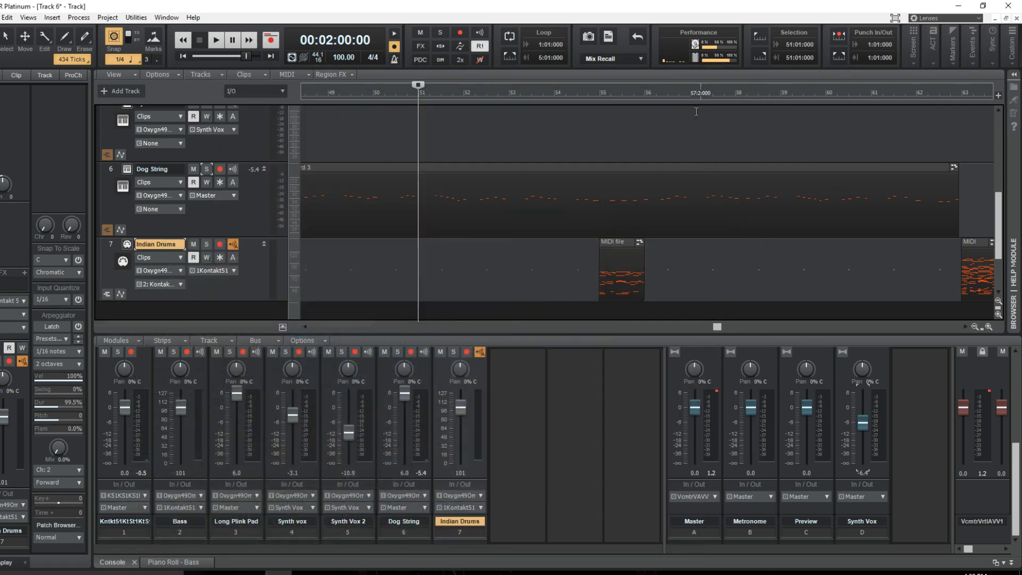
Move the one-bar Indian Drums clip so it starts at bar 54.
click(550, 151)
drag(614, 249, 568, 249)
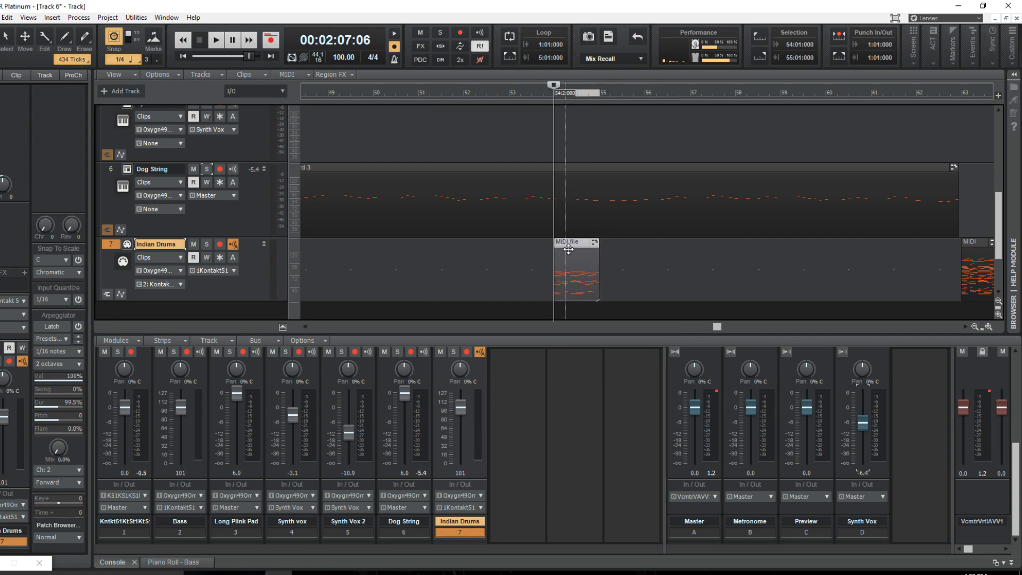
Restore the Kontakt window and unmute Pakhawaj and Tabla in the Lakshmi pattern while previewing it, then stop the preview.
click(7, 562)
click(7, 562)
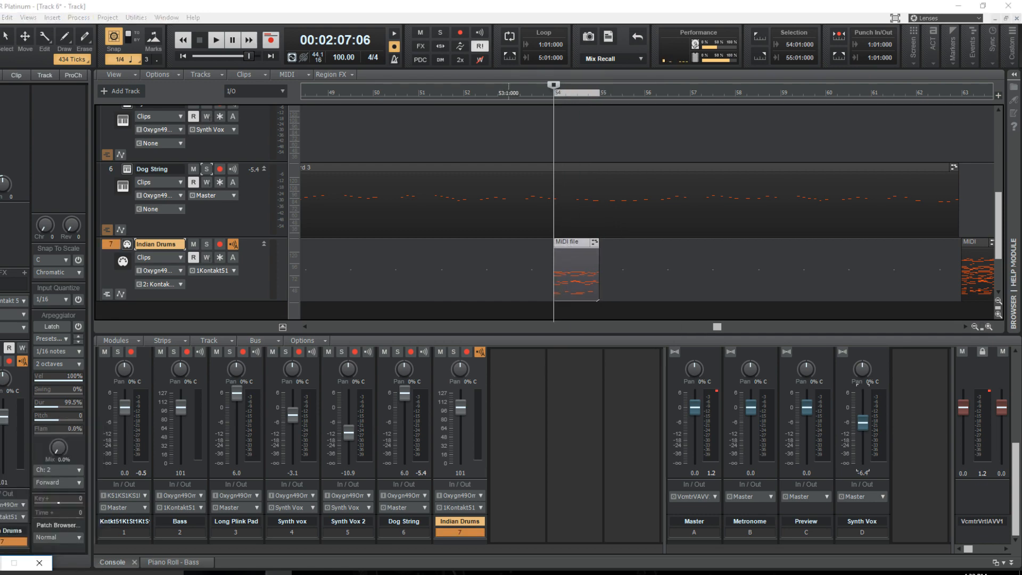
click(1, 564)
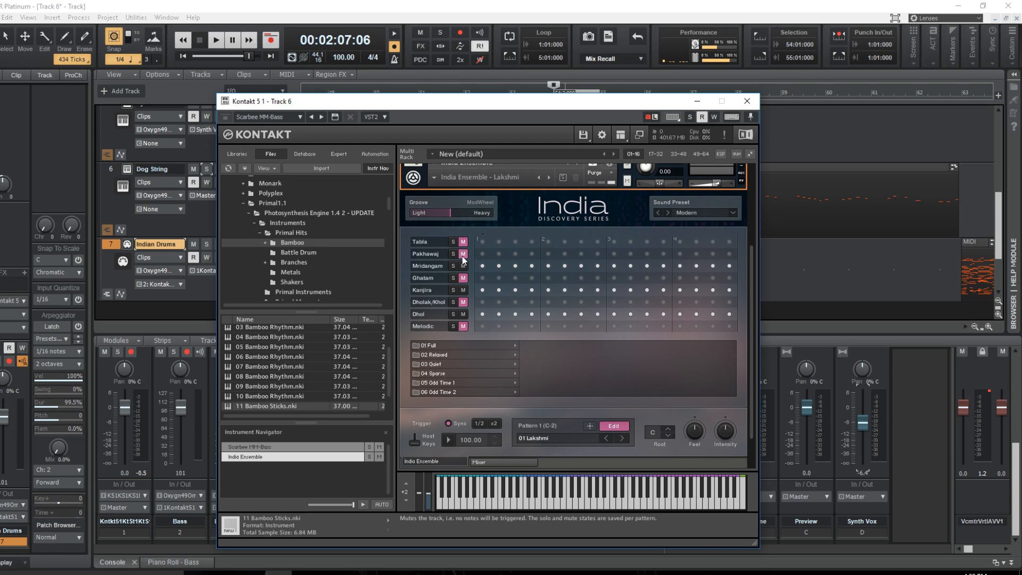
click(448, 439)
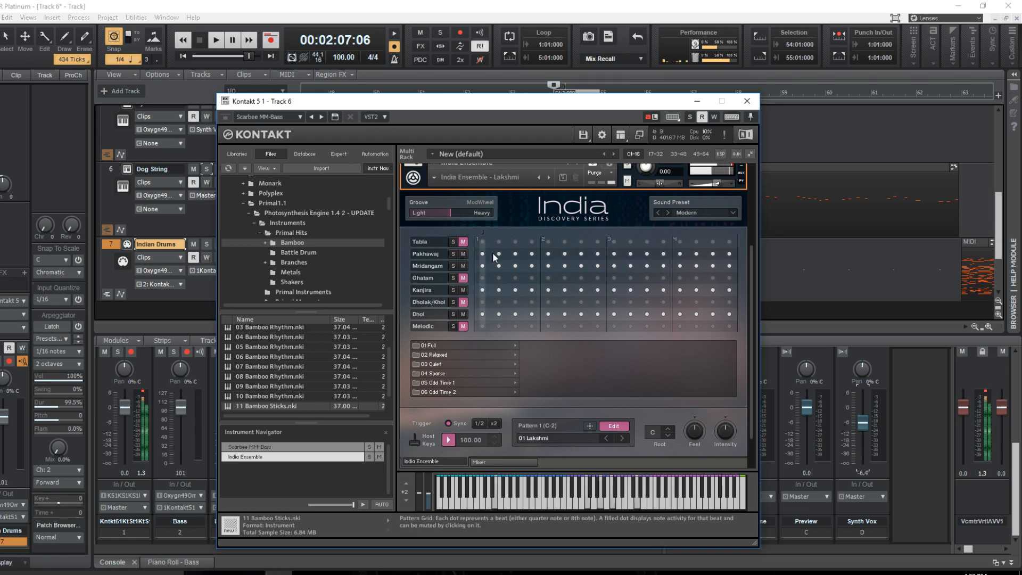
click(464, 243)
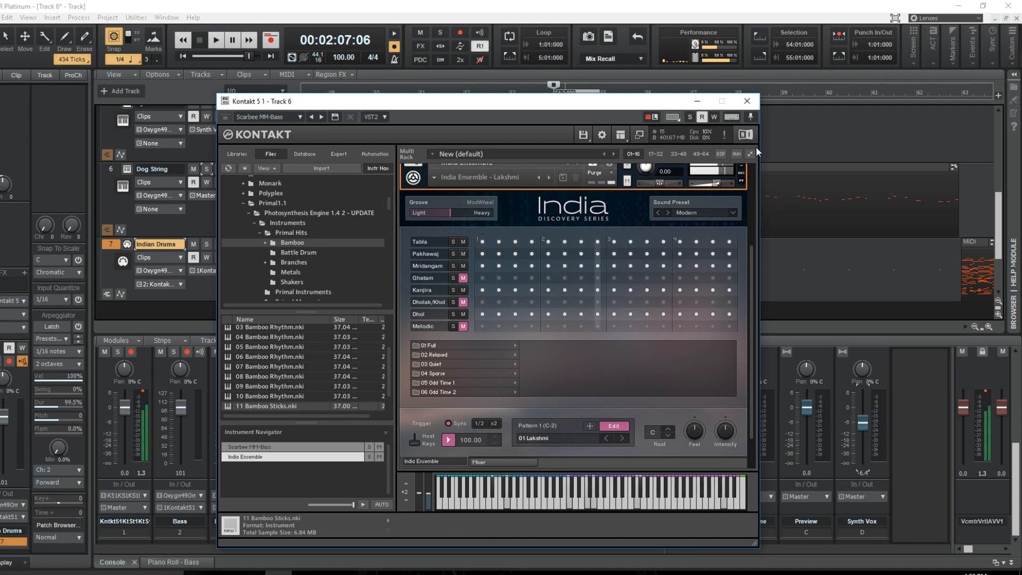
click(446, 441)
Move the Kontakt window aside, place the current pattern's MIDI clip at bar 55 on Indian Drums, and trim it to one bar.
drag(576, 107, 319, 119)
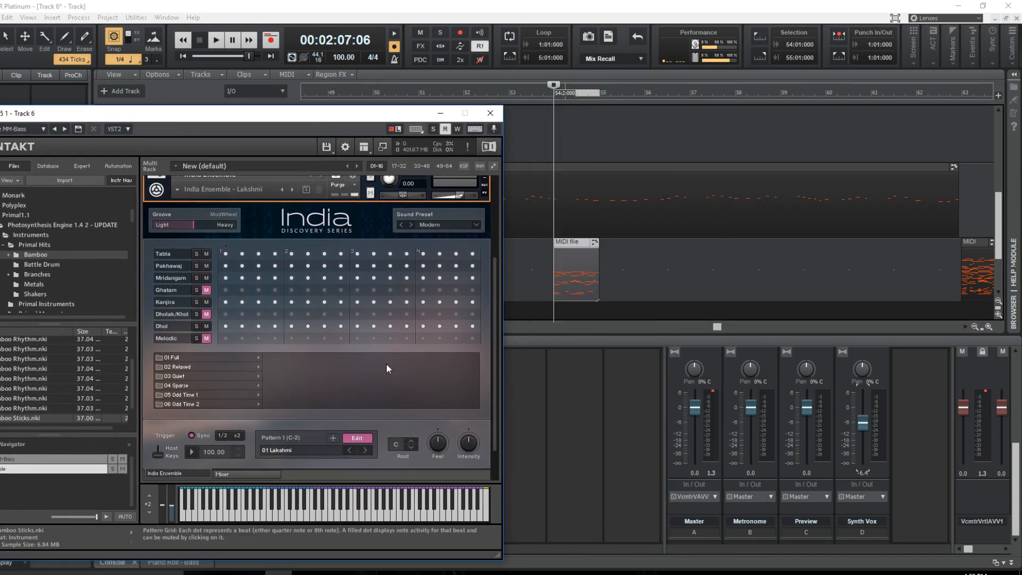
drag(610, 280, 605, 266)
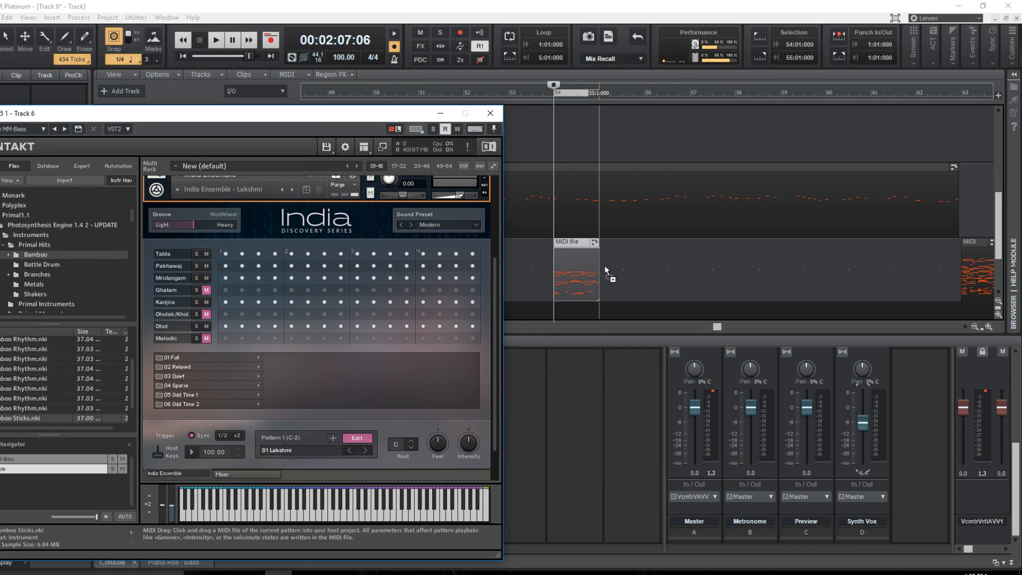
drag(778, 271, 644, 271)
Unmute Ghatam and Dholak/Khol in the Lakshmi pattern, preview it, and place its MIDI clip at bar 56 on Indian Drums.
click(207, 290)
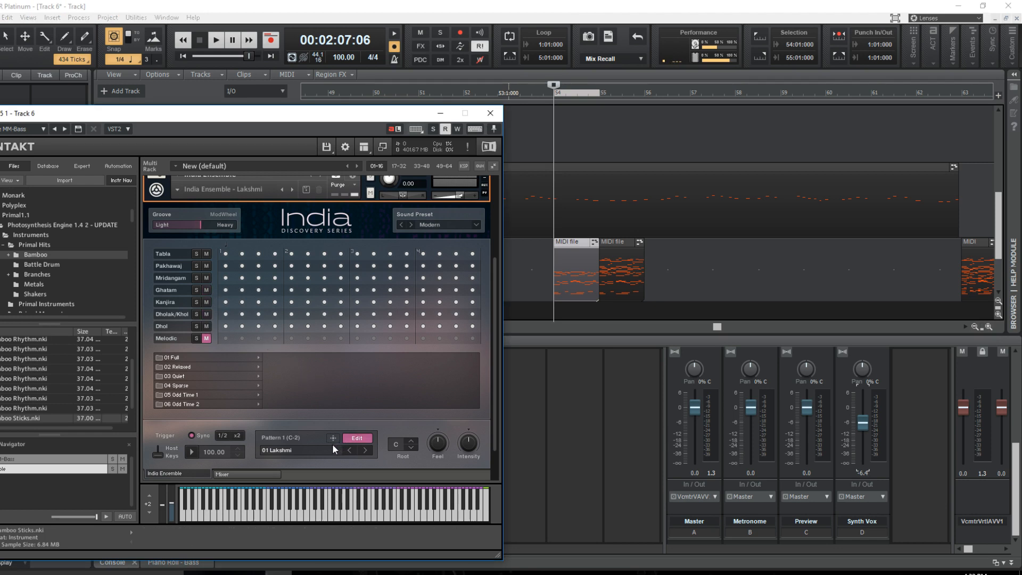
click(191, 452)
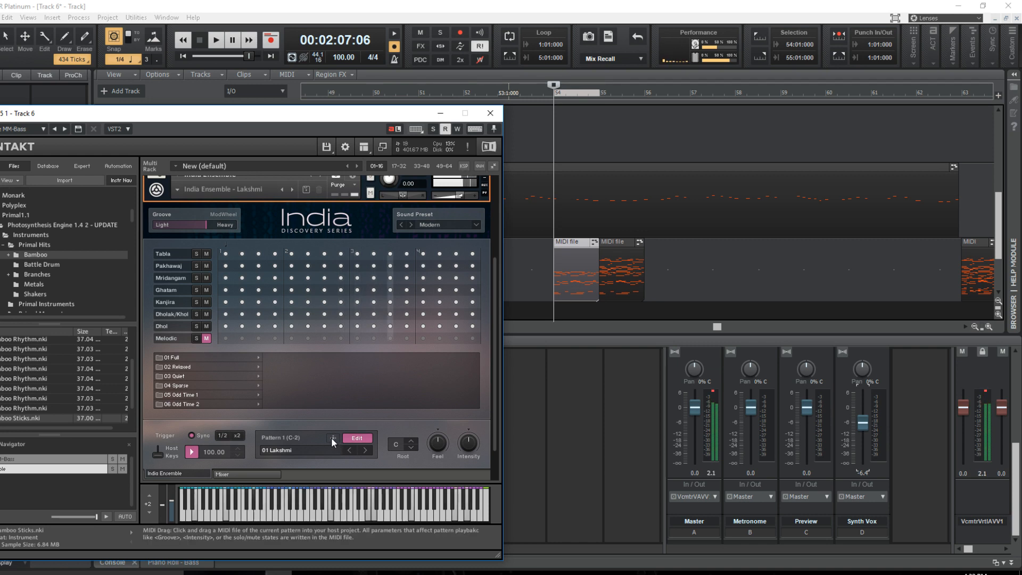
click(191, 452)
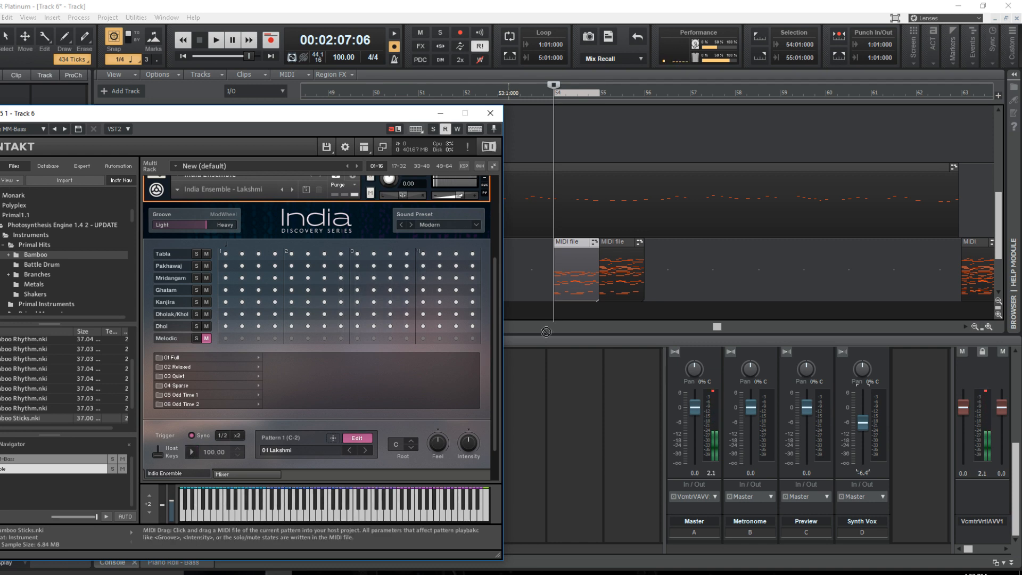
drag(658, 266, 649, 267)
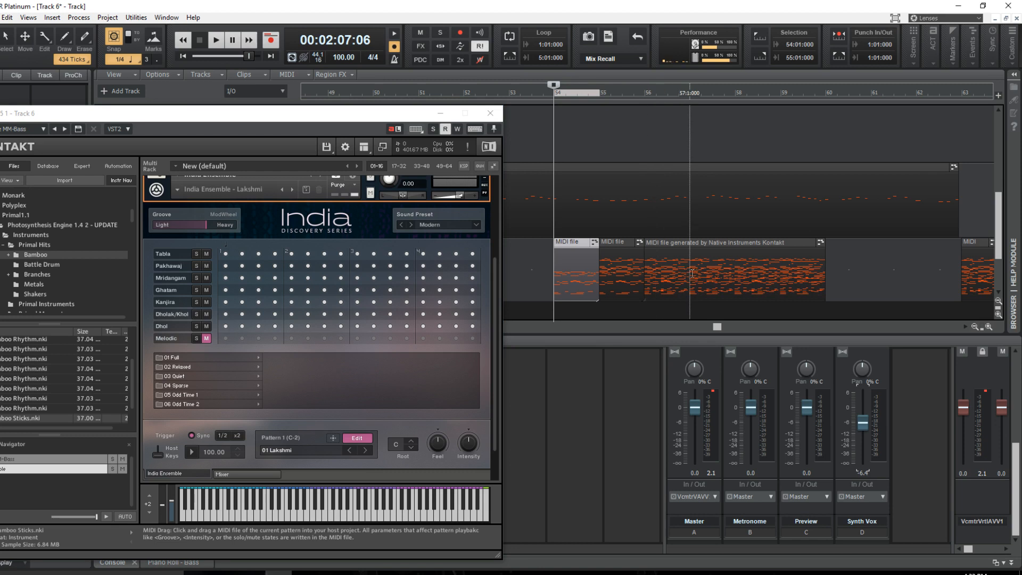
Preview the following Lakshmi patterns up to 04 Lakshmi, and place that pattern's MIDI clip with Melodic muted at bar 60 on Indian Drums.
click(365, 450)
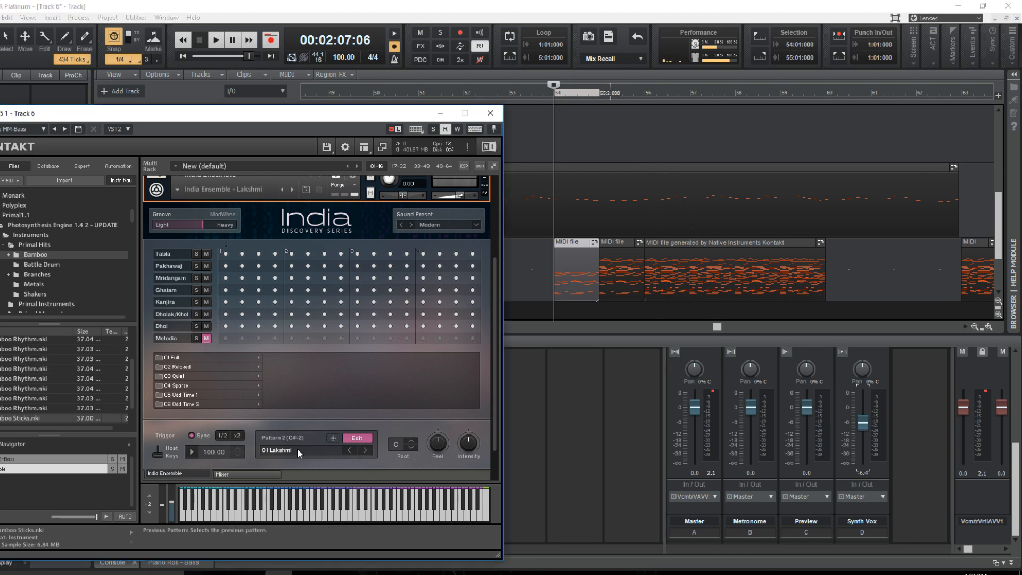
click(191, 452)
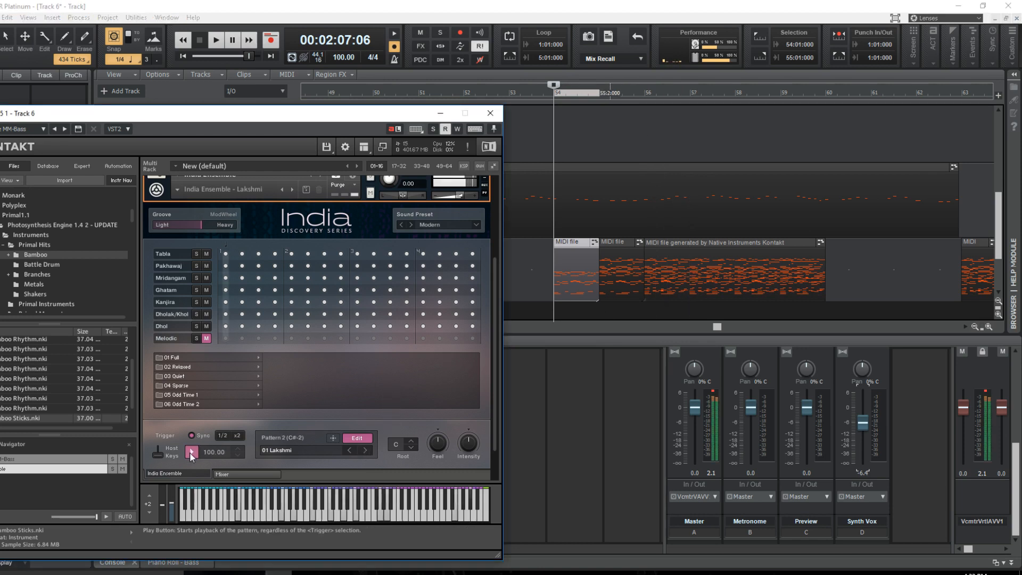
click(365, 450)
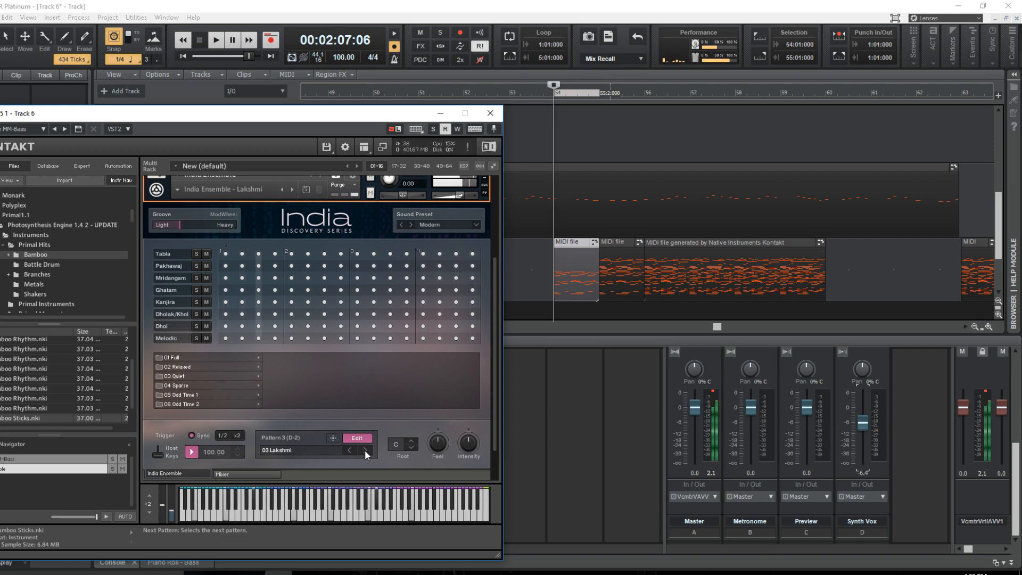
click(365, 451)
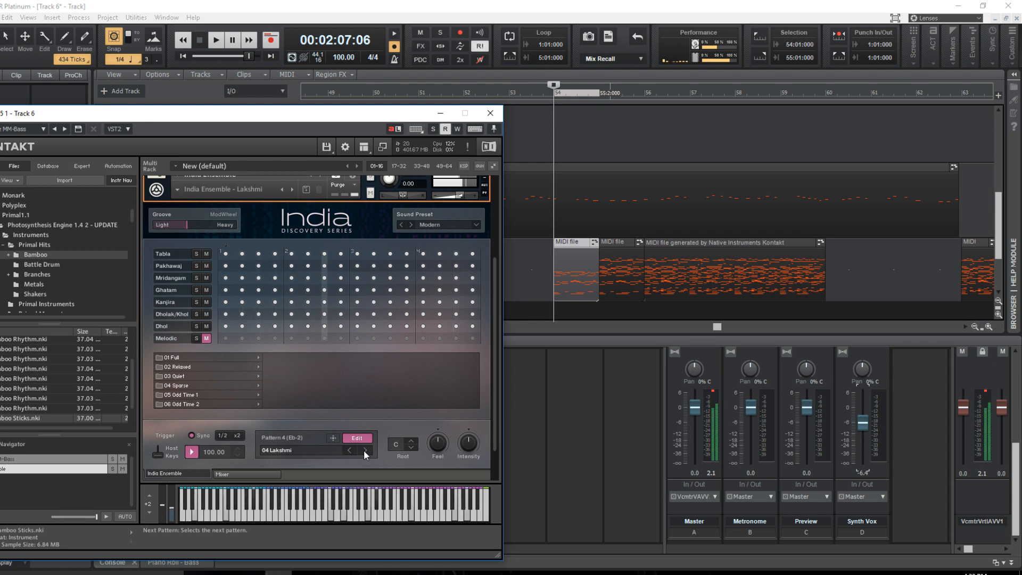
click(191, 452)
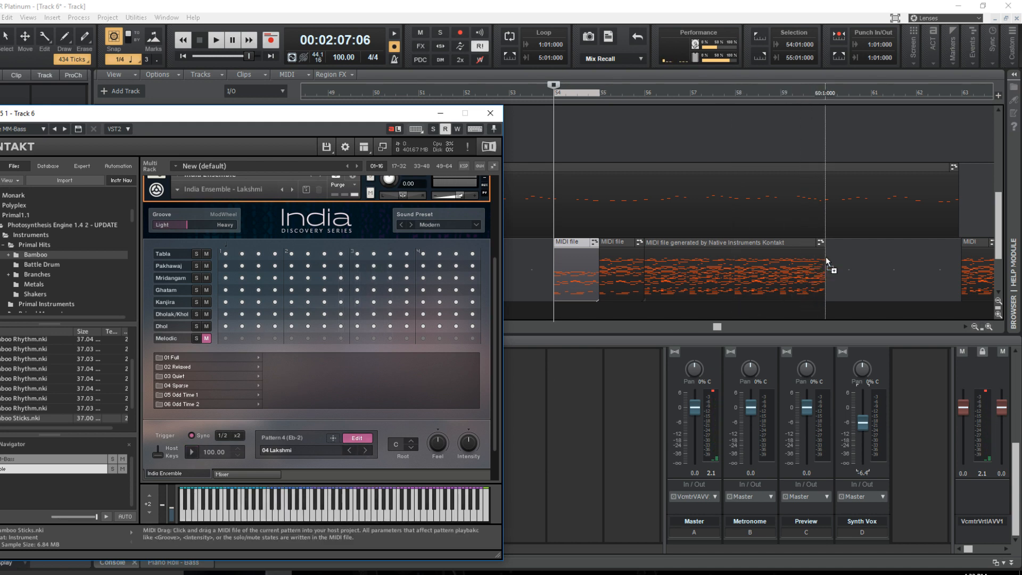
drag(826, 257, 827, 255)
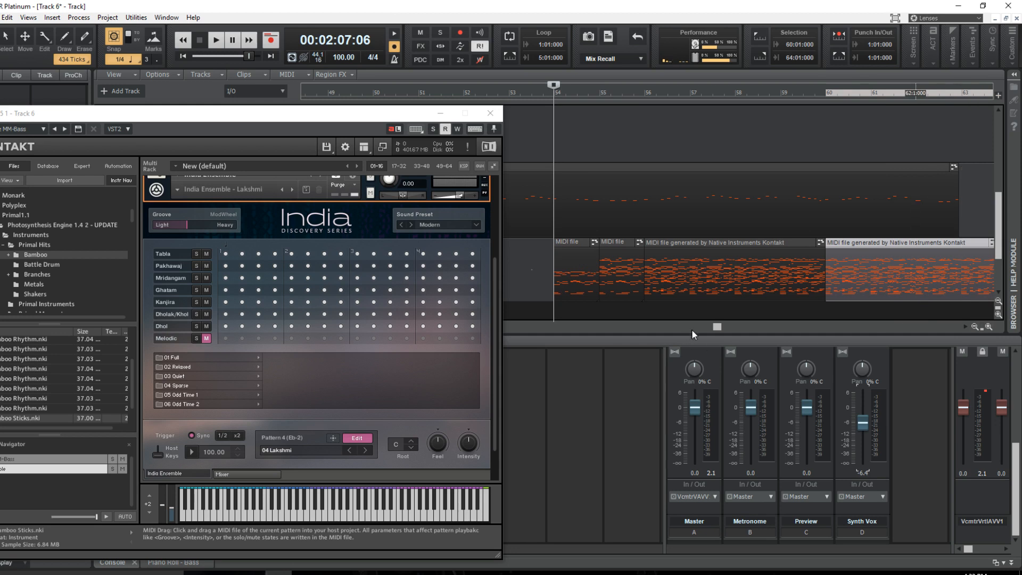
Trim the Indian Drums clip starting at bar 60 so it ends at bar 63, and minimise the Kontakt window.
drag(717, 327, 756, 327)
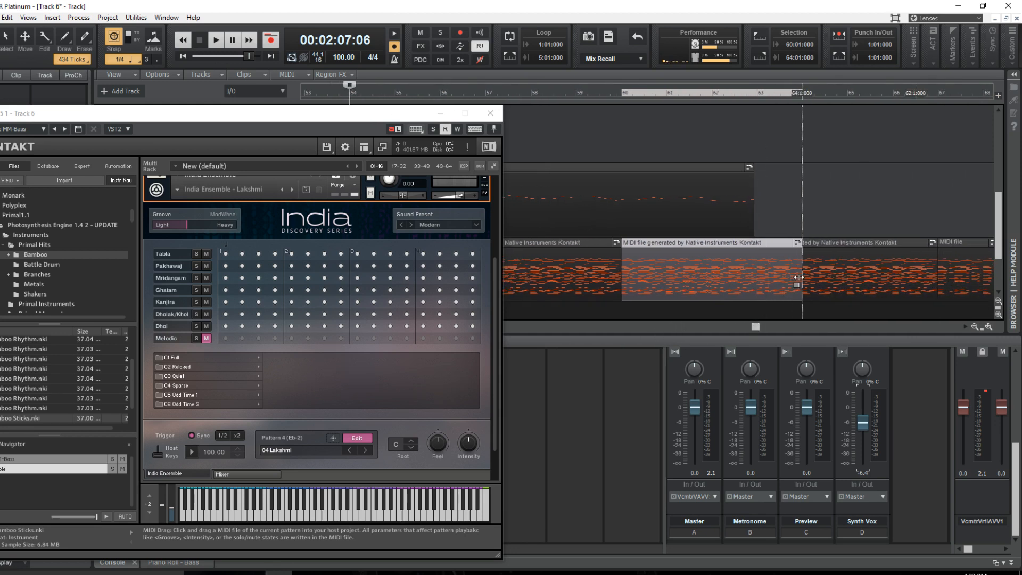
drag(796, 277, 752, 283)
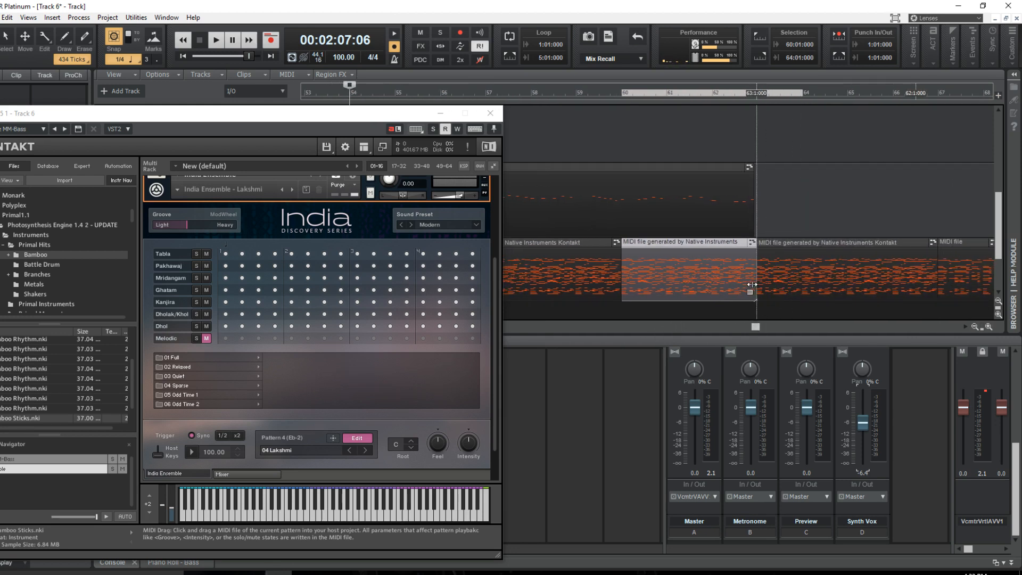
click(769, 244)
click(705, 246)
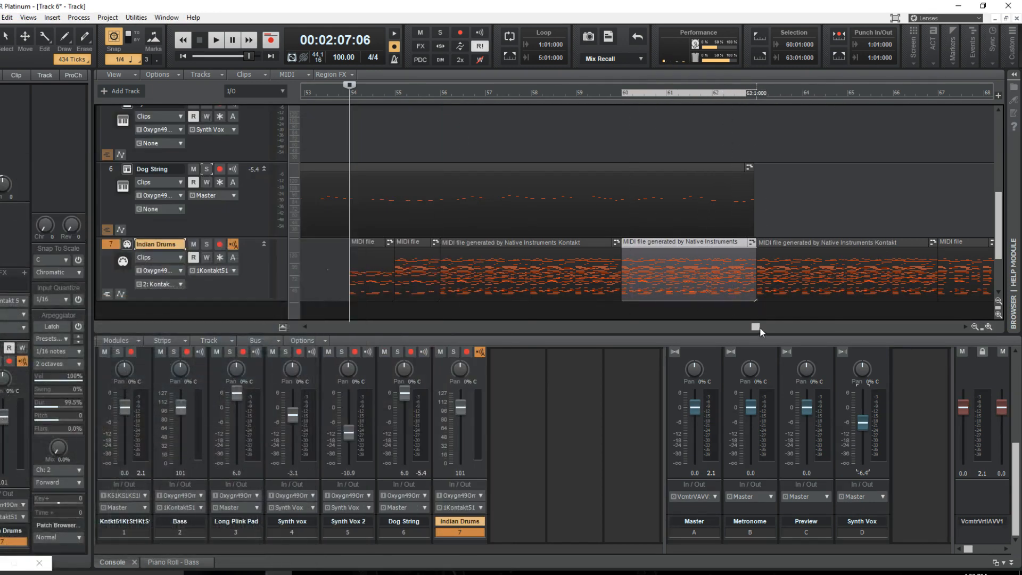
Play the arrangement from bar 48 through the new Indian Drums build-up and past bar 67, and stop playback.
drag(759, 326, 663, 334)
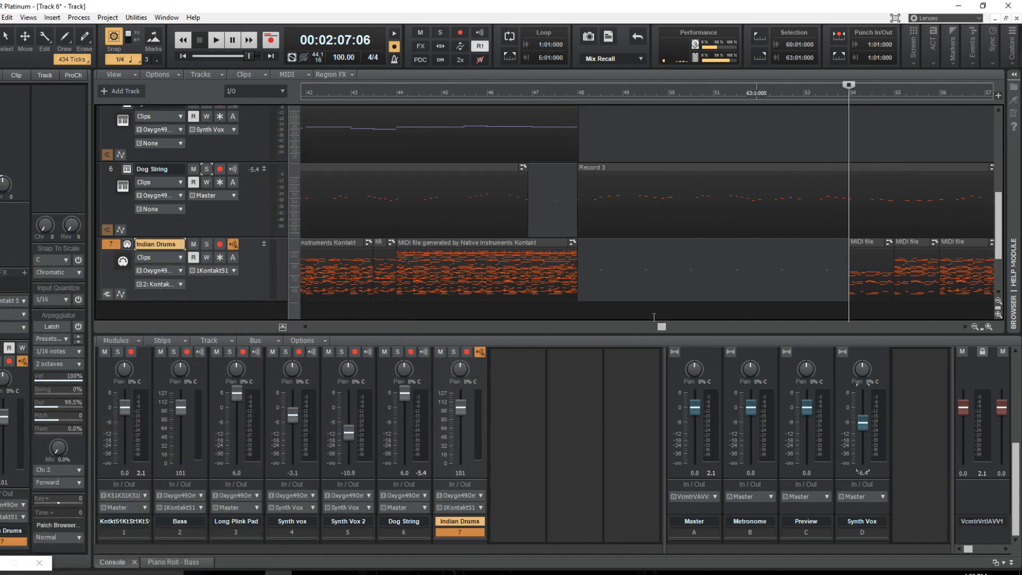
click(578, 112)
key(space)
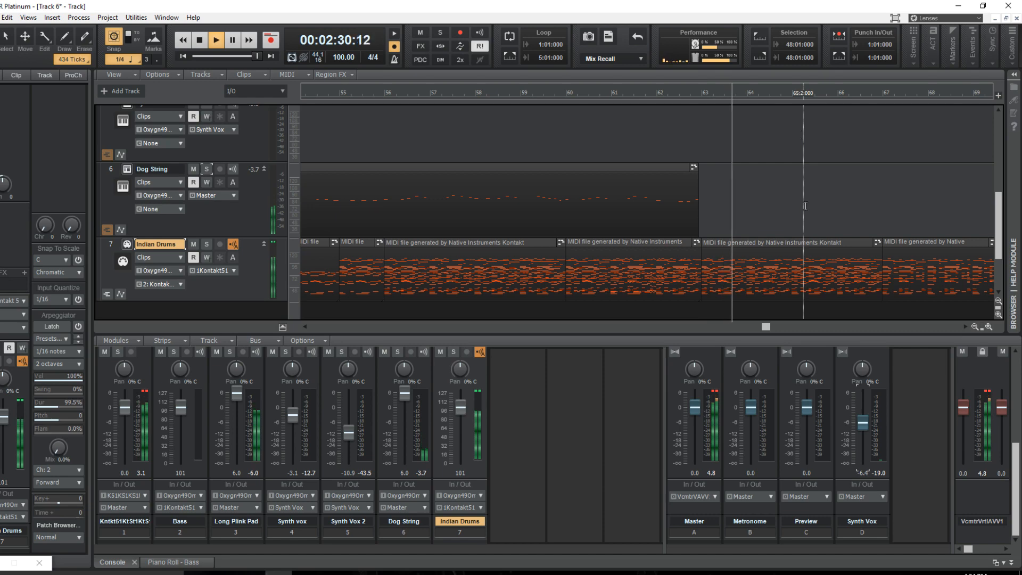
scroll(805, 206, up, 2)
scroll(825, 256, down, 2)
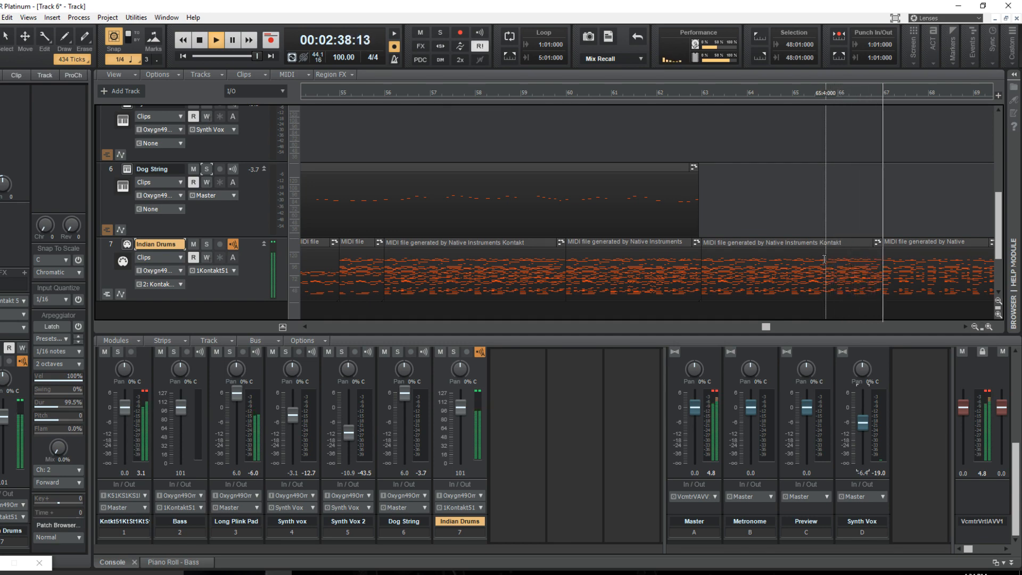
scroll(822, 258, up, 3)
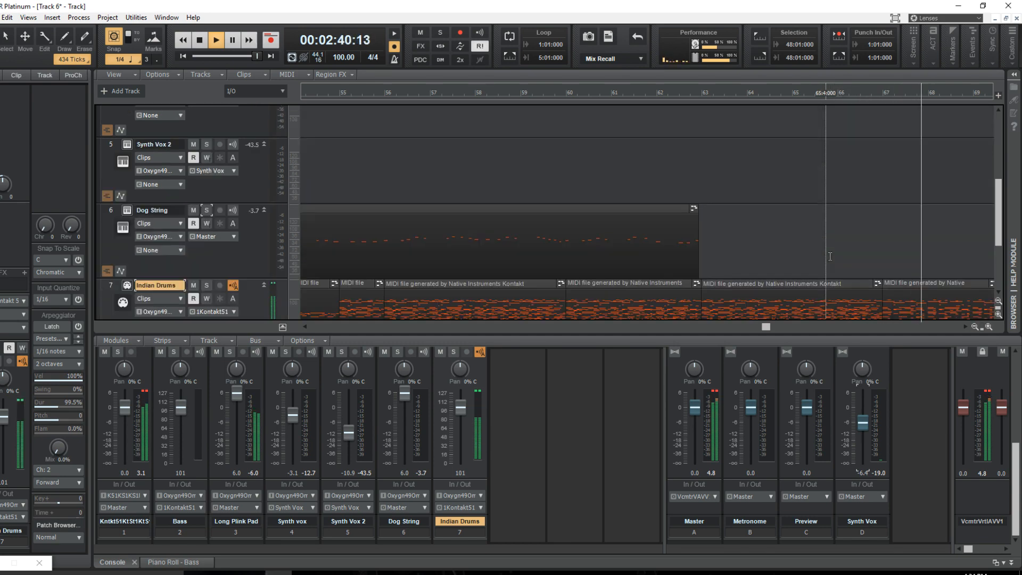
scroll(821, 256, up, 1)
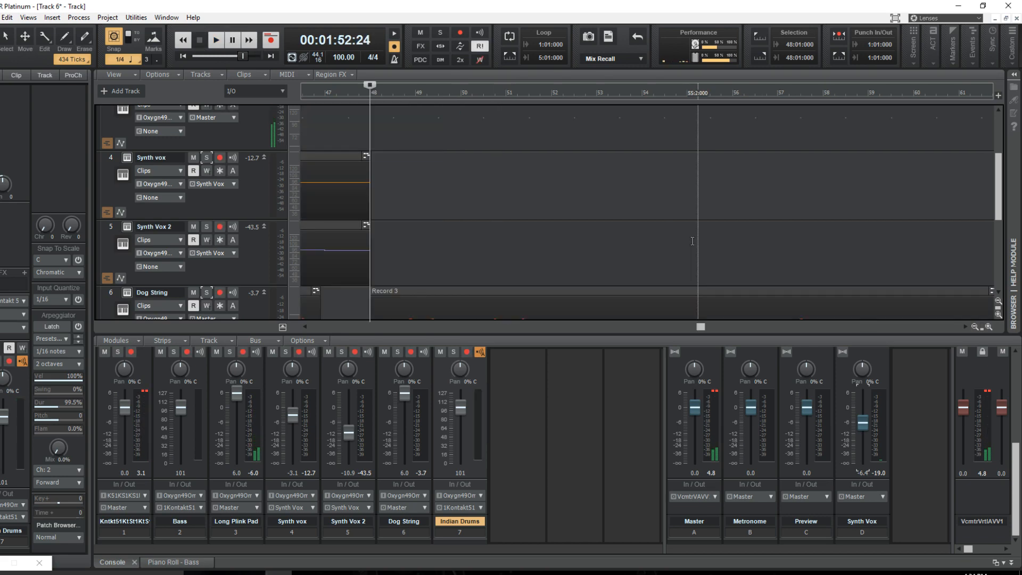
Examine how the clips on all tracks are laid out, from the new drum build-up back to around bar 27.
scroll(686, 242, down, 3)
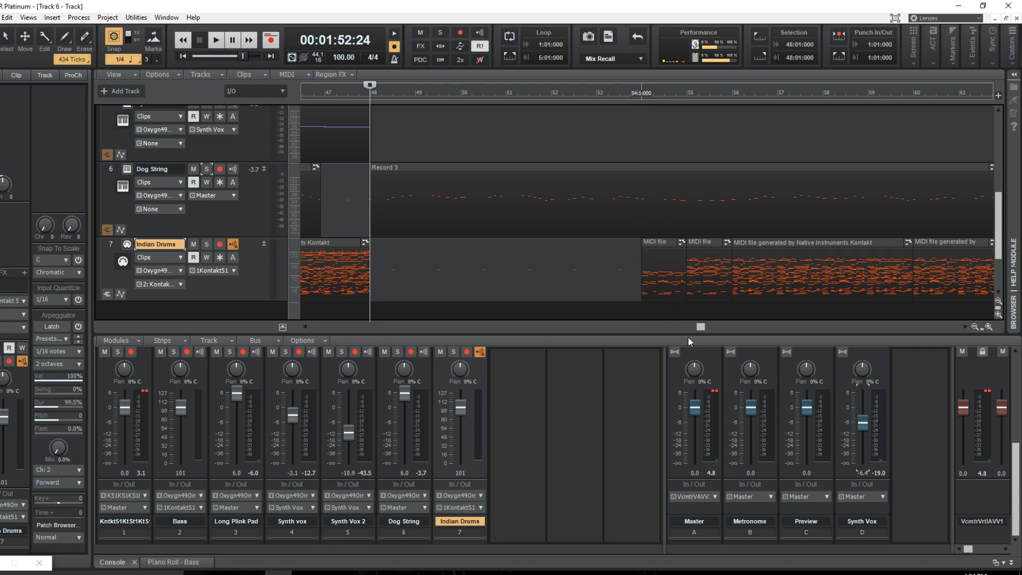
drag(700, 327, 720, 331)
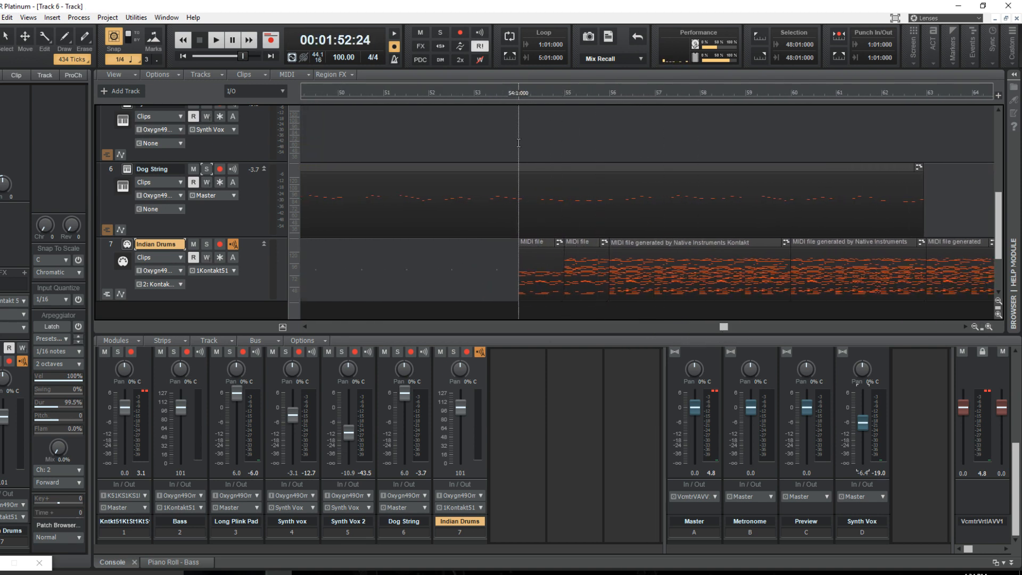
drag(720, 329, 665, 328)
scroll(632, 269, up, 3)
scroll(632, 268, up, 1)
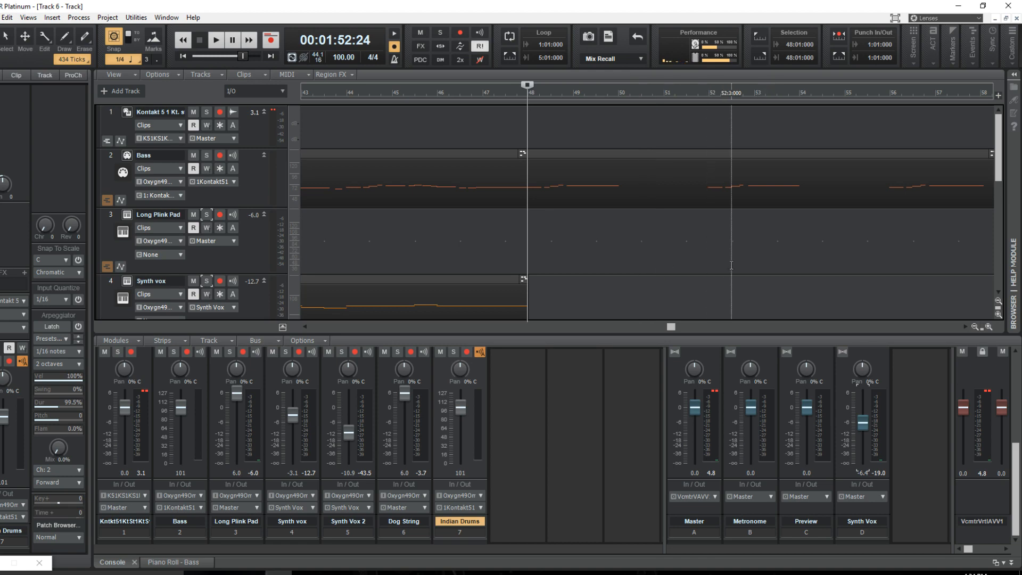
scroll(730, 270, down, 3)
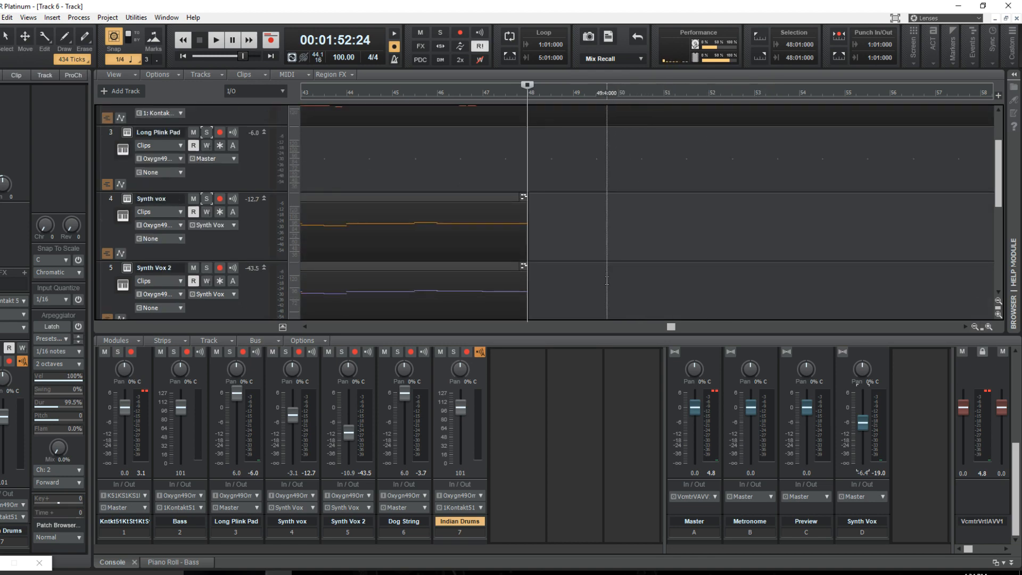
scroll(607, 298, down, 3)
drag(667, 326, 563, 327)
scroll(547, 302, up, 5)
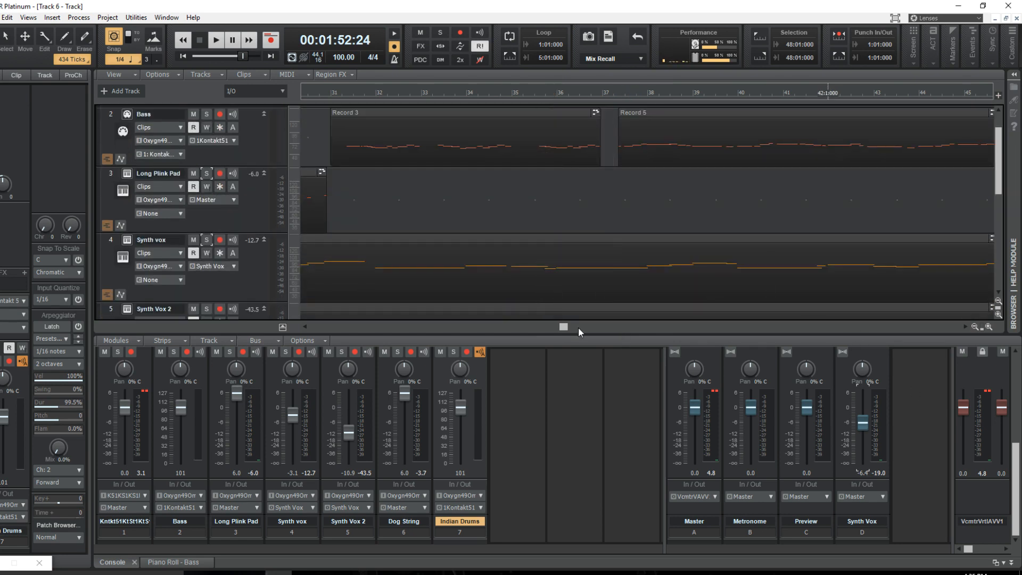
drag(561, 328, 525, 328)
Select the Synth Vox bus and set the playback position to bar 24, where the Synth vox clips begin.
click(870, 520)
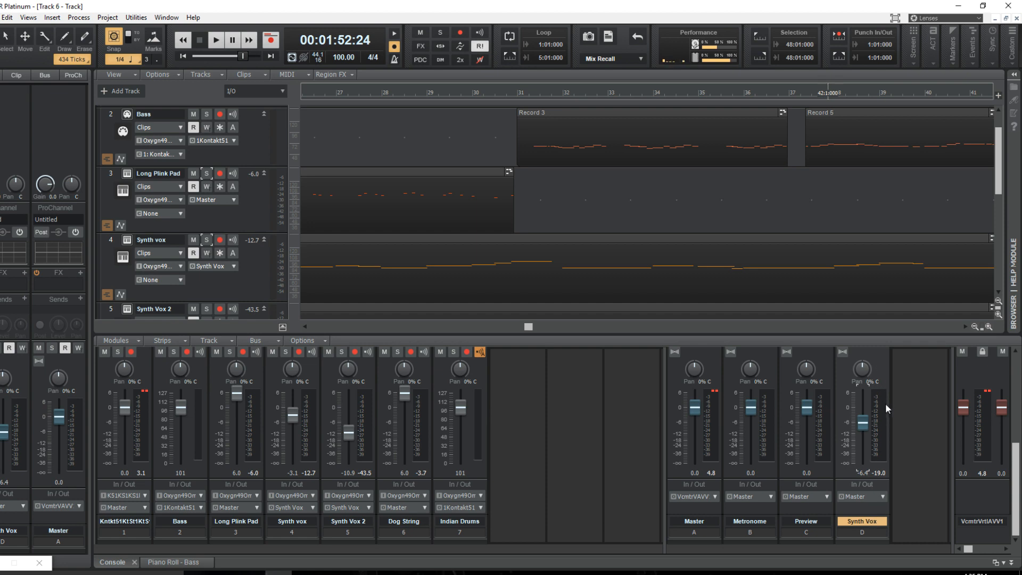
scroll(569, 230, down, 2)
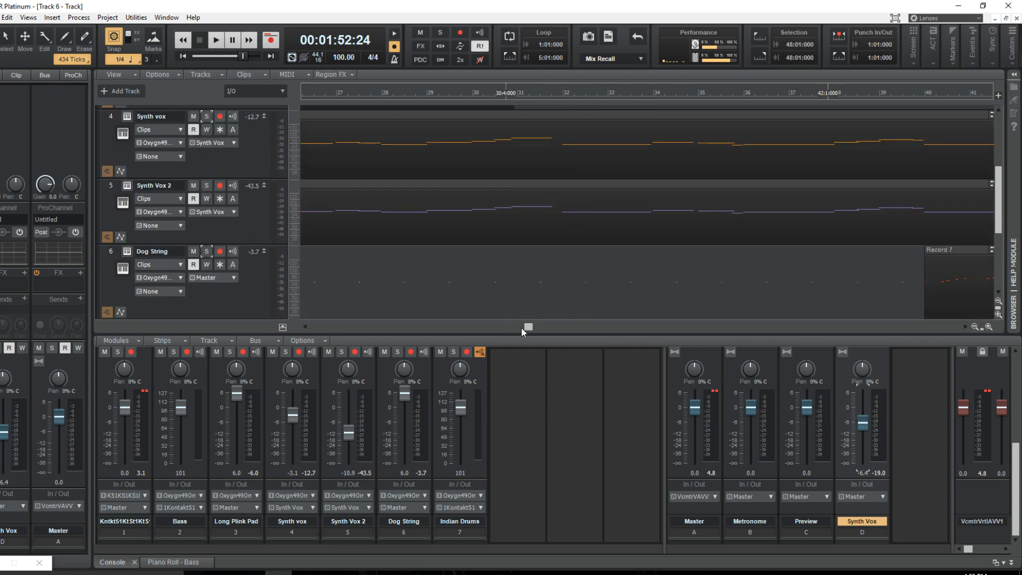
drag(524, 327, 469, 324)
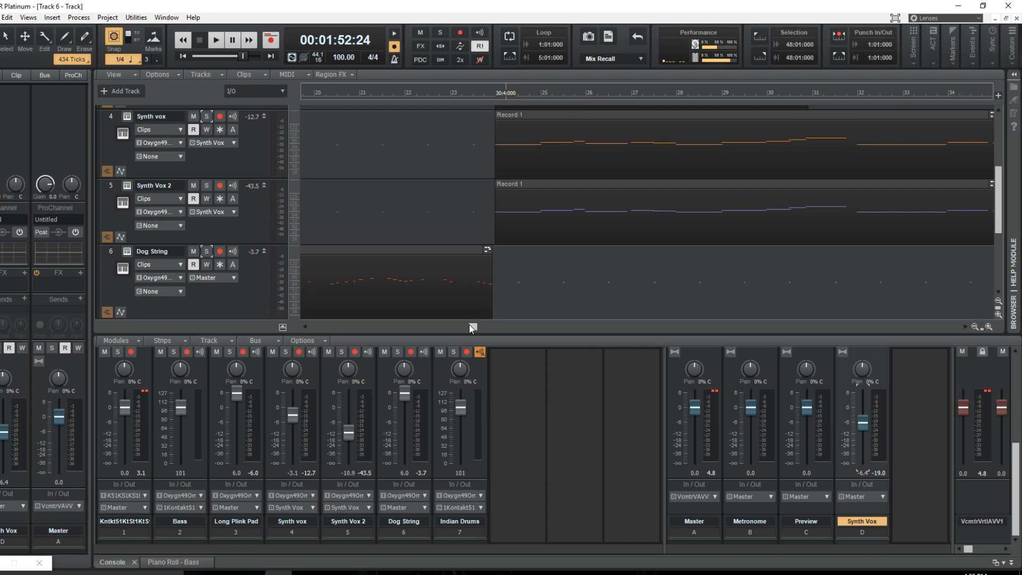
click(495, 146)
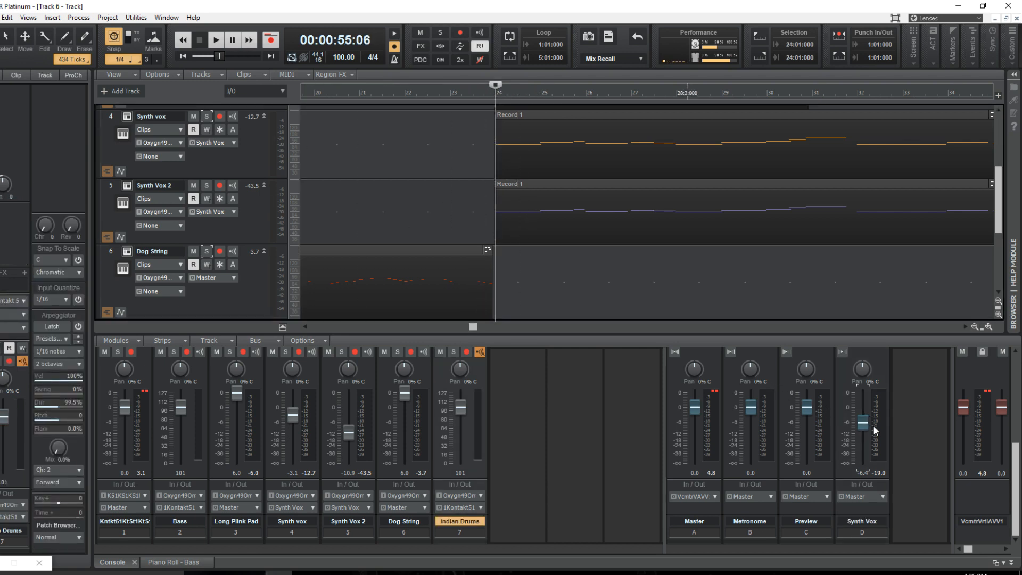
Set the Synth Vox bus volume to -6.3 dB.
drag(862, 423, 862, 424)
Place the playhead at bar 48 and audition the arrangement from there.
drag(471, 326, 505, 327)
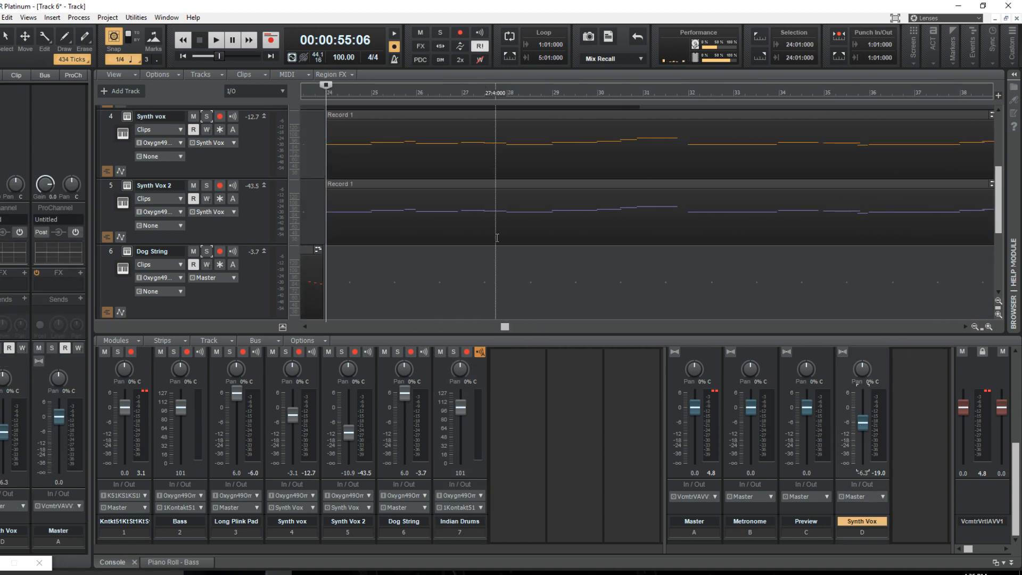
scroll(498, 223, down, 3)
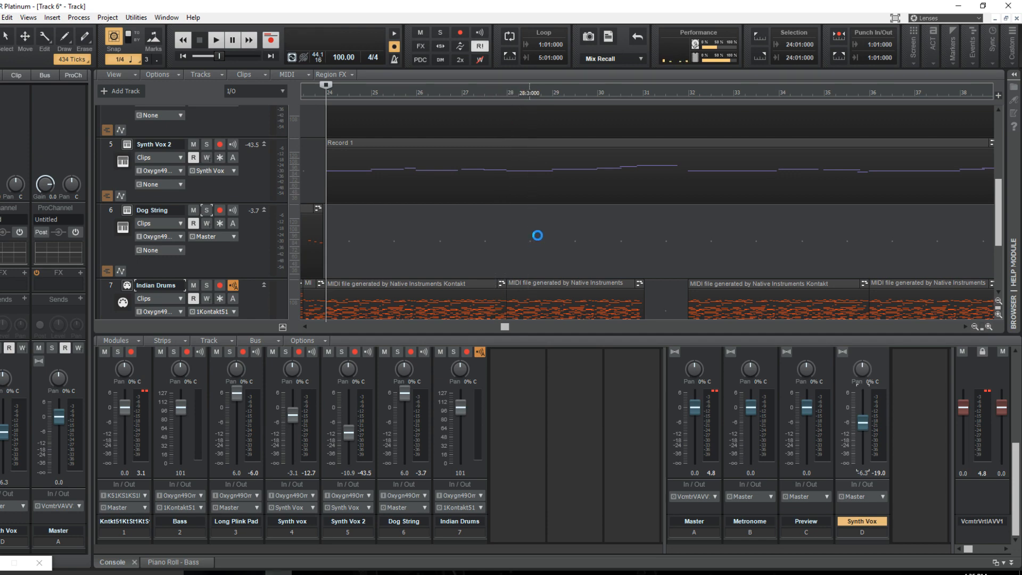
scroll(506, 298, down, 2)
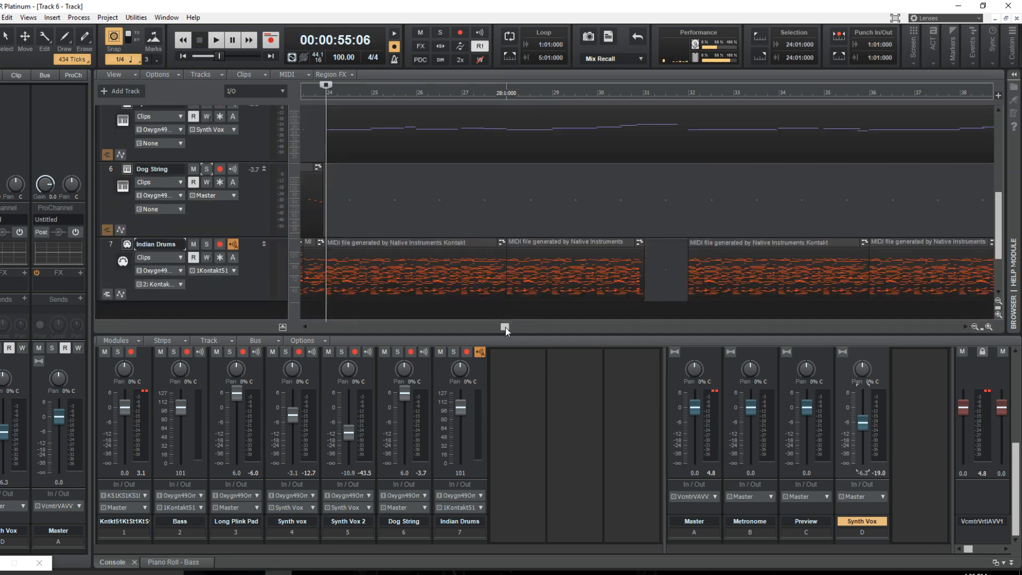
mouse_move(503, 327)
mouse_down()
mouse_move(588, 327)
mouse_move(490, 330)
mouse_up()
scroll(479, 293, up, 10)
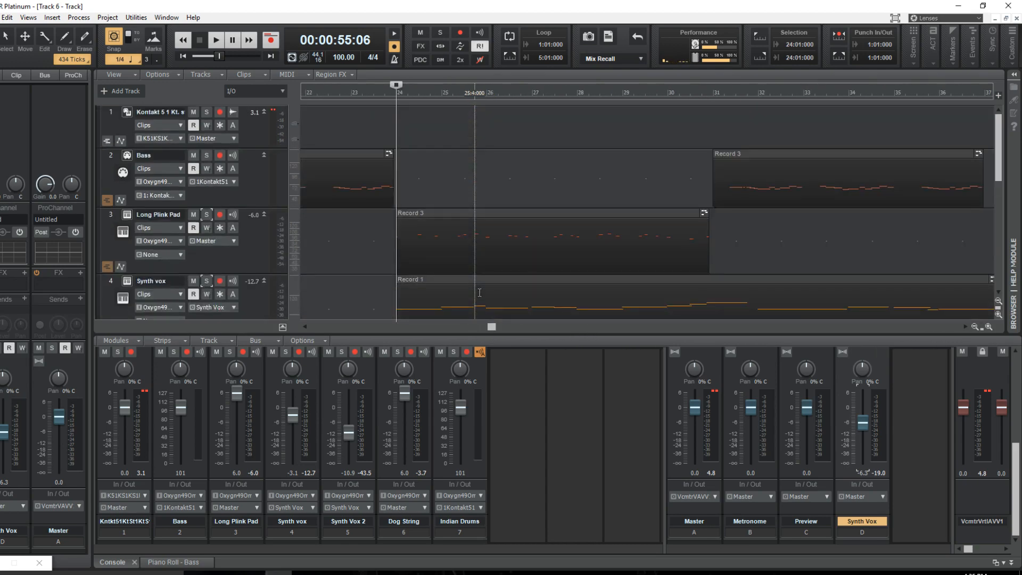
scroll(479, 293, down, 2)
mouse_move(490, 326)
mouse_down()
mouse_move(696, 328)
mouse_move(679, 328)
mouse_up()
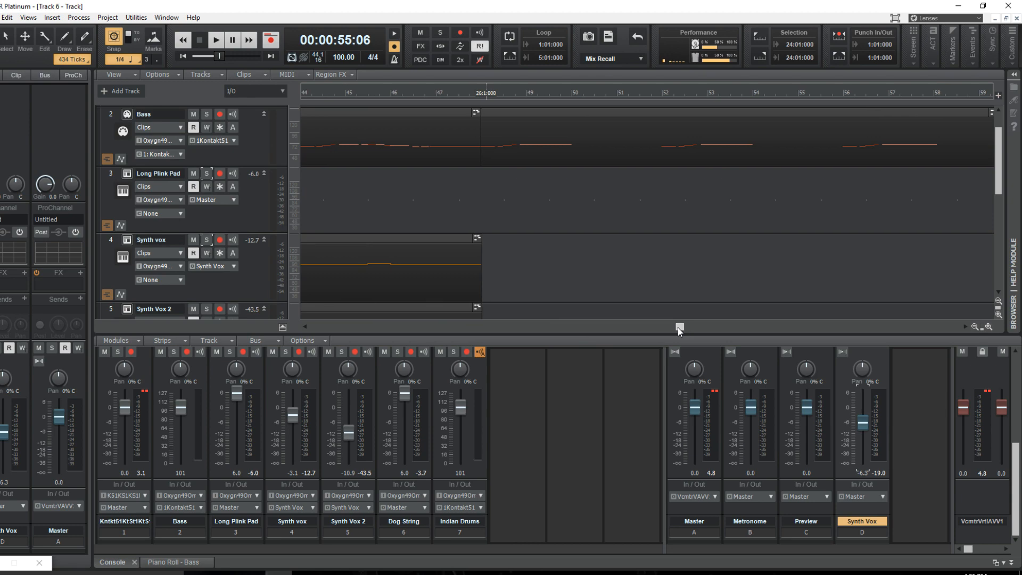
click(482, 203)
scroll(596, 226, down, 4)
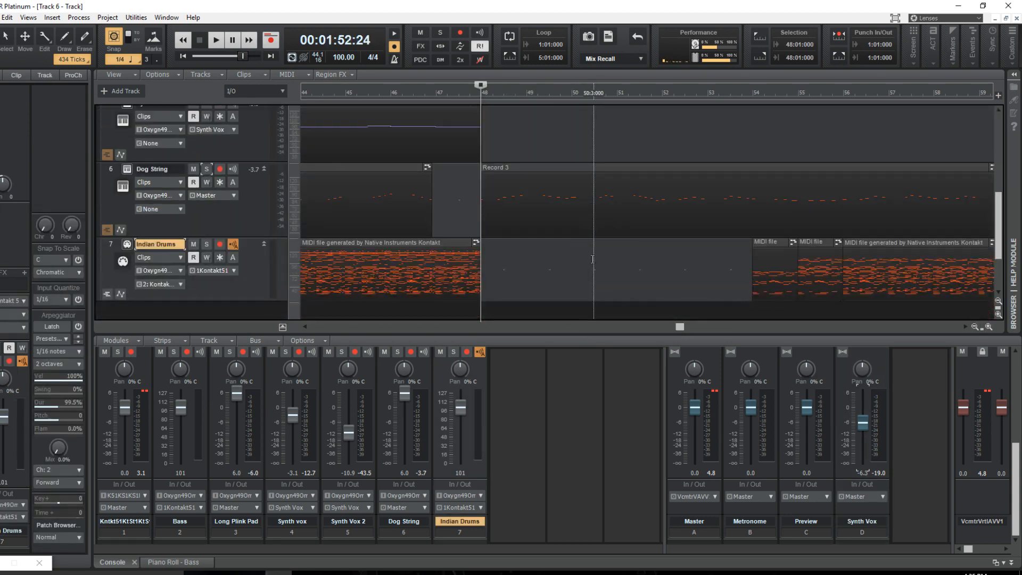
scroll(592, 259, up, 1)
scroll(592, 259, down, 1)
key(space)
scroll(592, 259, up, 5)
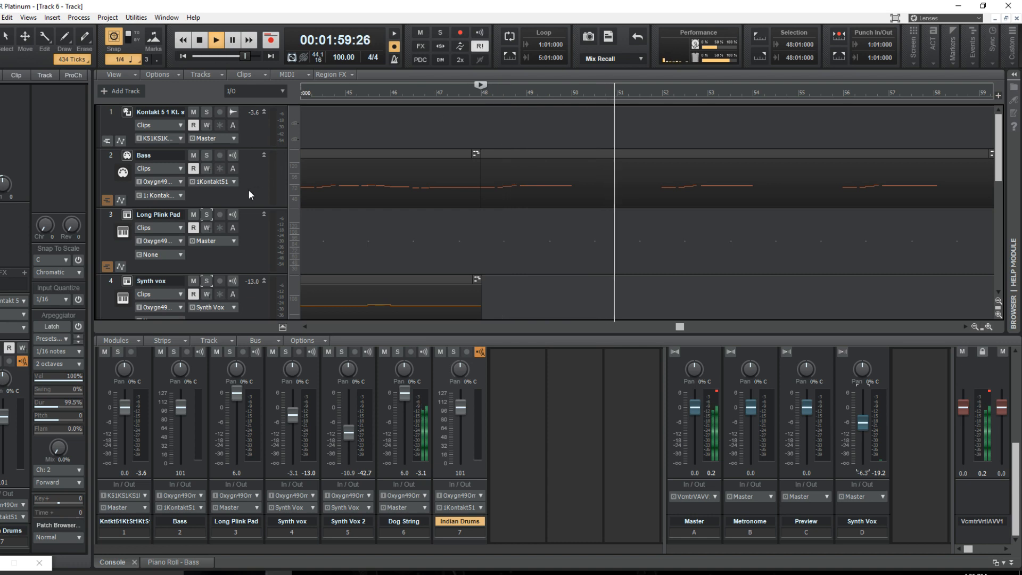
key(space)
Select the Bass track, audition it from bar 48 and open its clip in the Piano Roll.
click(248, 190)
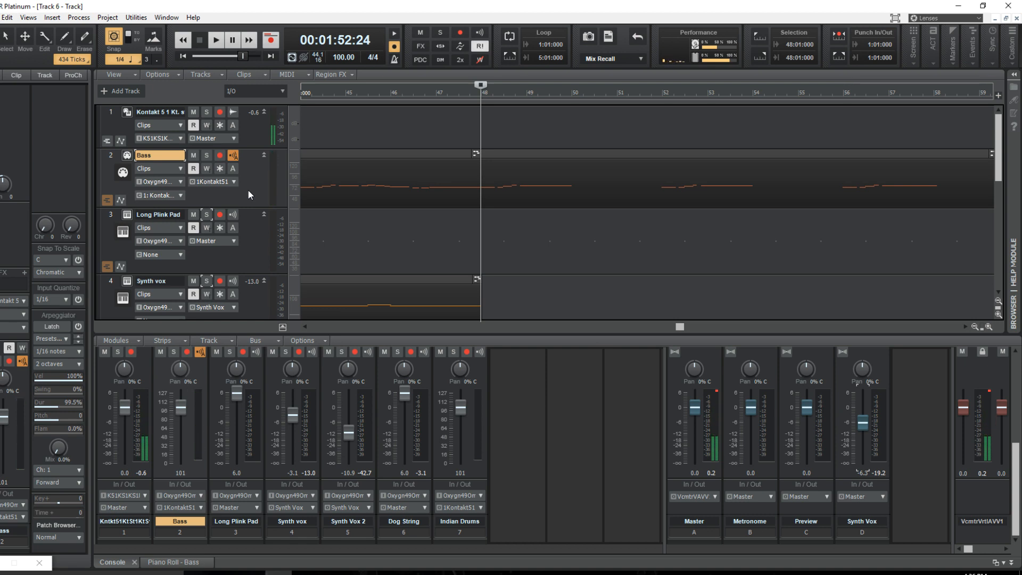
key(space)
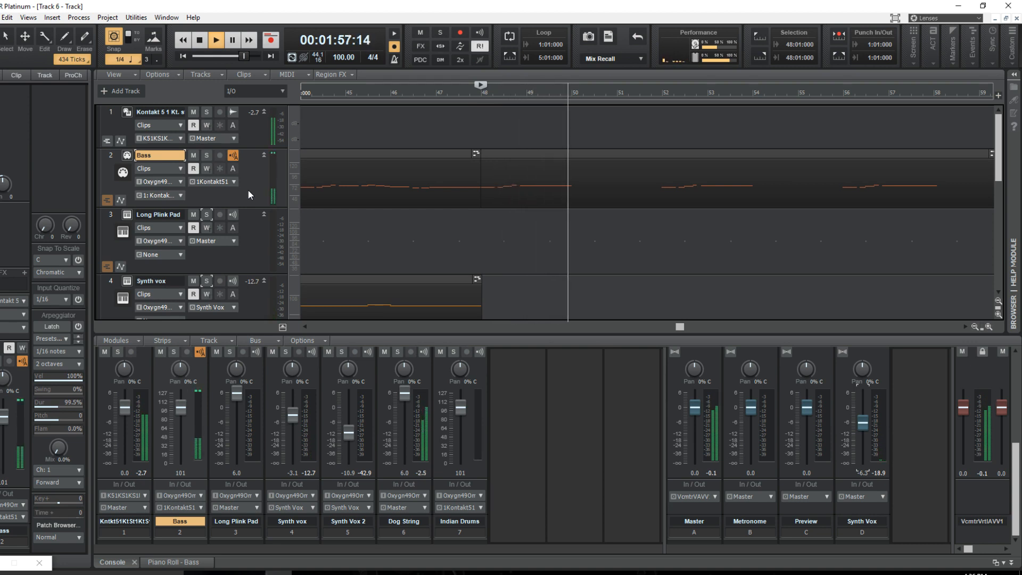
key(space)
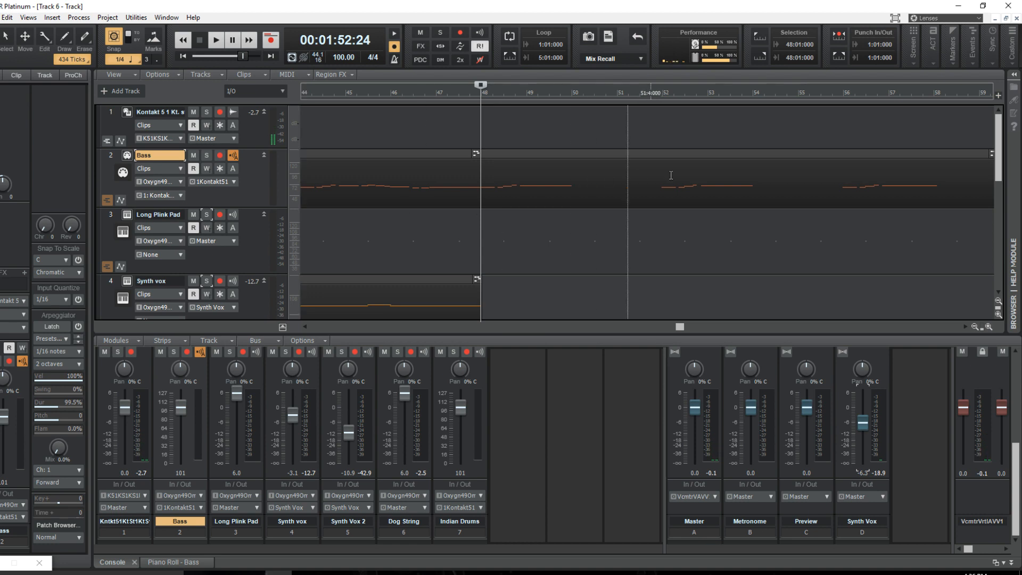
click(991, 154)
click(984, 157)
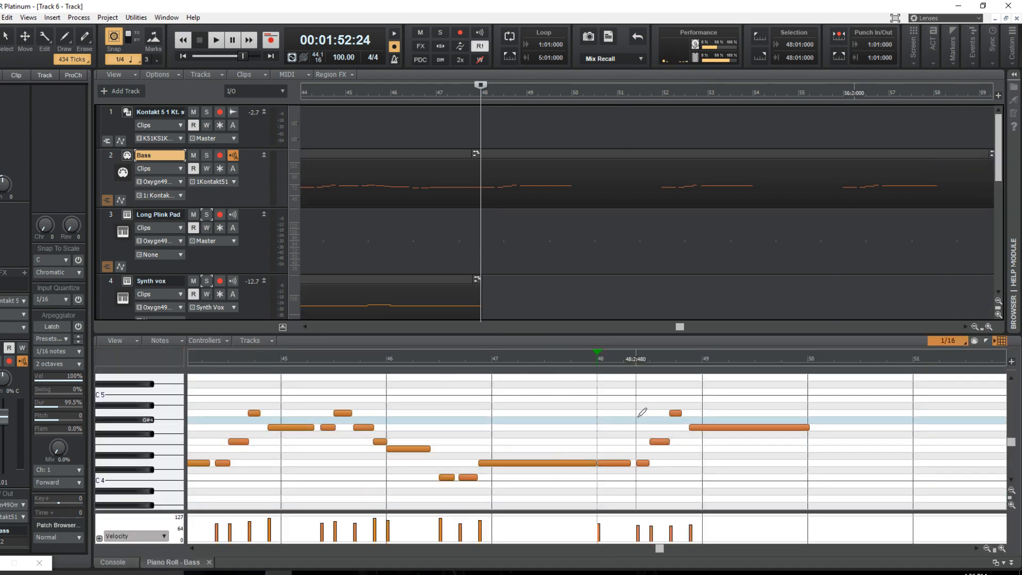
Shorten the held G4 bass note around bar 49 to end about a quarter bar past bar 49, and audition it.
drag(808, 427, 729, 431)
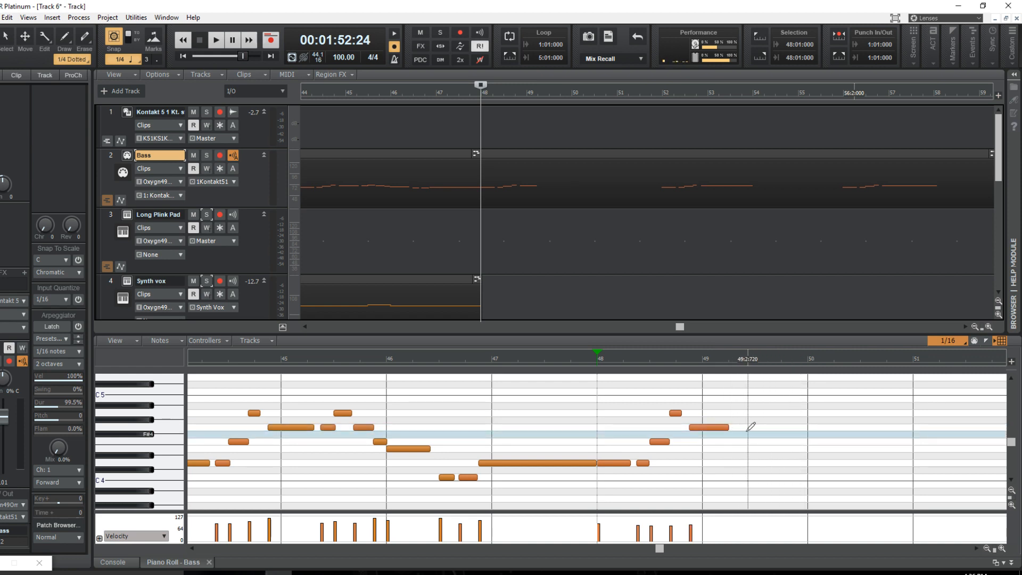
key(space)
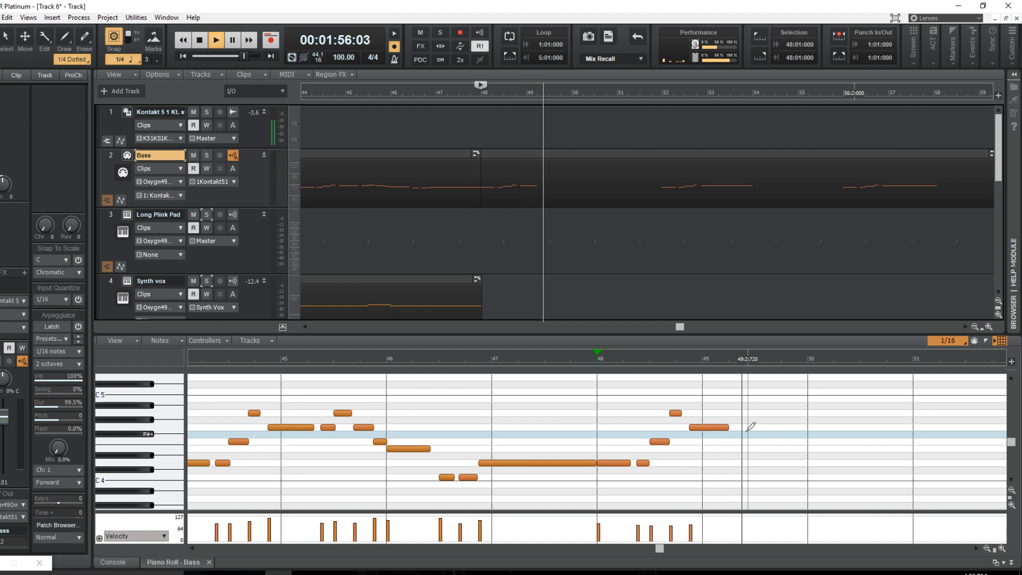
key(space)
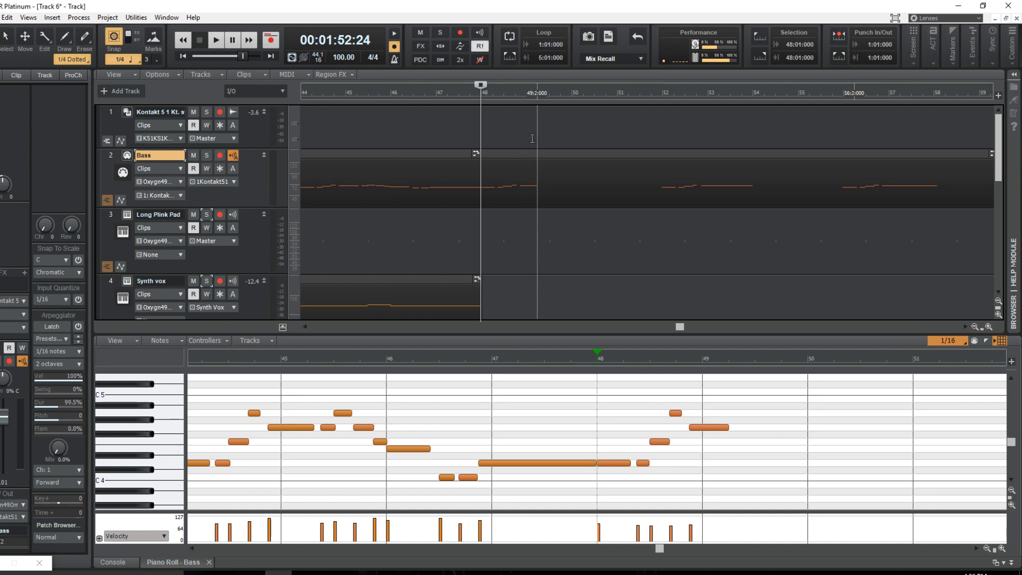
Set an auto-punch range from bar 48 to bar 52 and arm the Bass track for recording.
drag(530, 140, 663, 153)
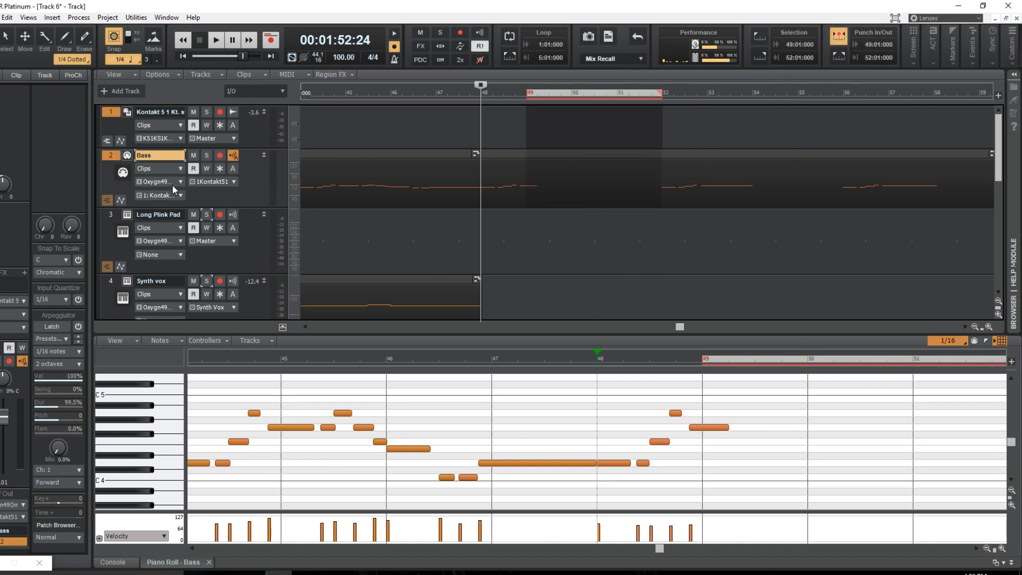
click(220, 156)
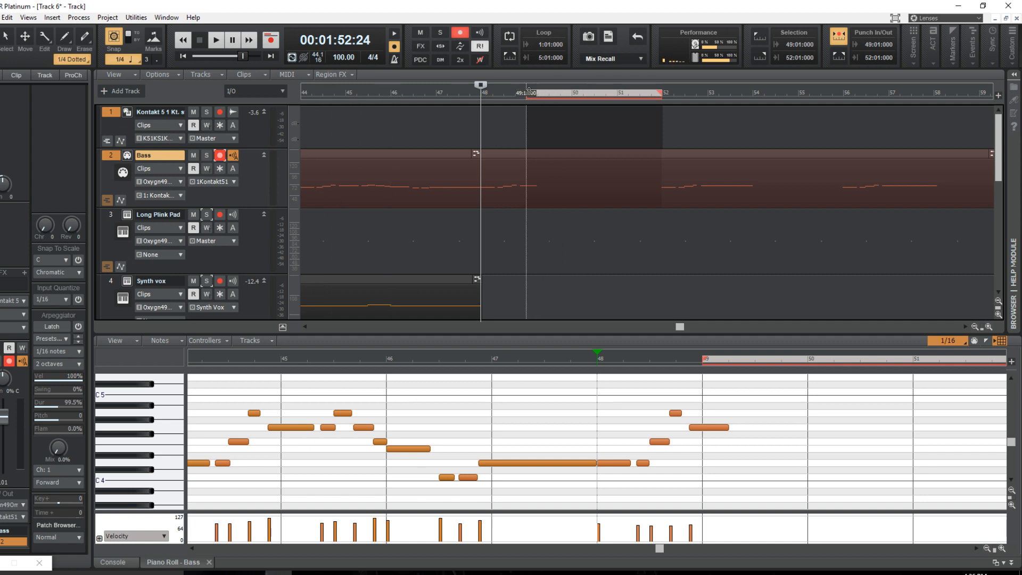
drag(527, 92, 482, 92)
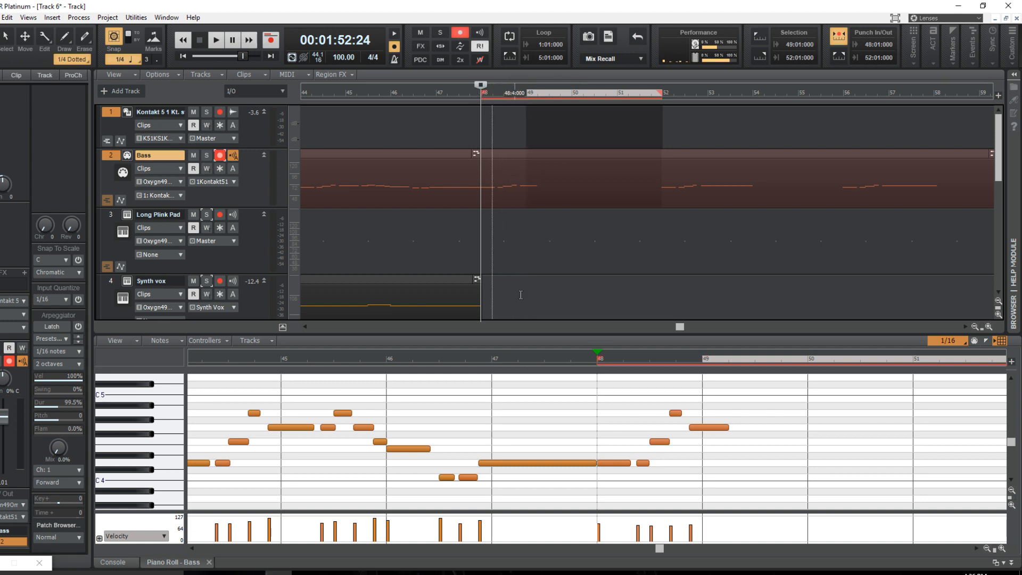
Delete the existing bass notes from bar 48 up to bar 50.
drag(730, 392, 610, 476)
key(Delete)
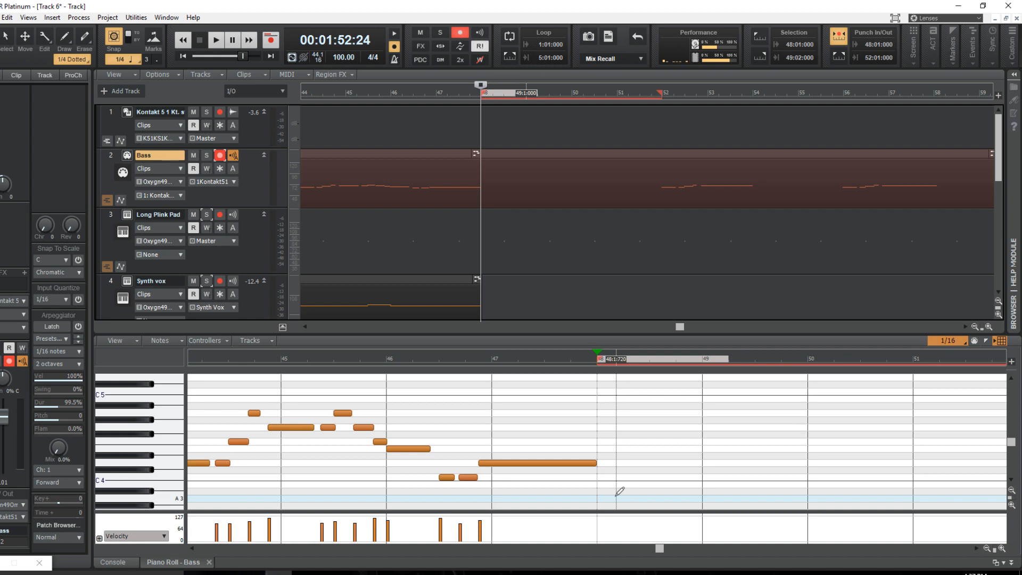
Record a trial bass take from bar 48 and undo it.
key(space)
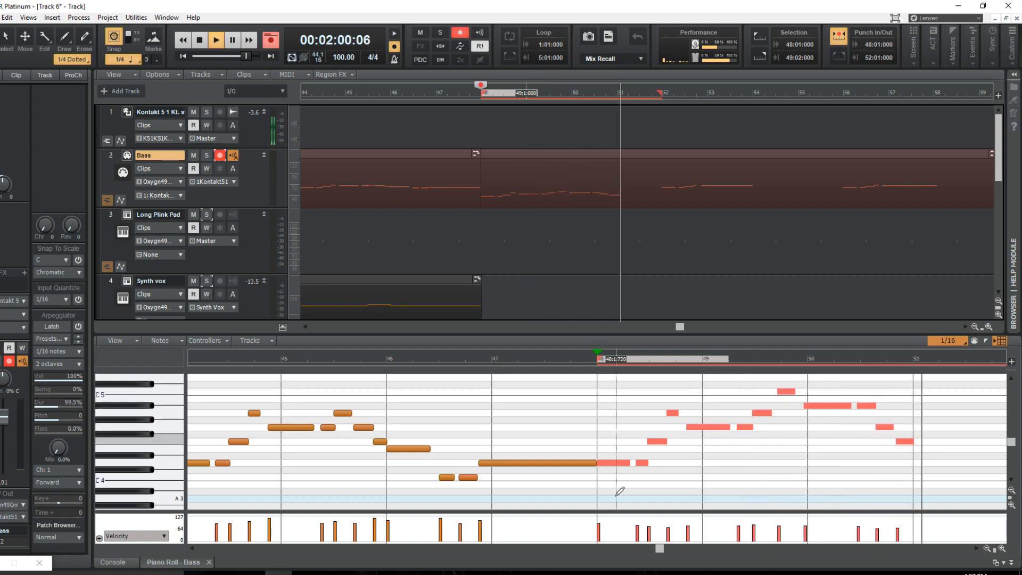
key(space)
key(ctrl+z)
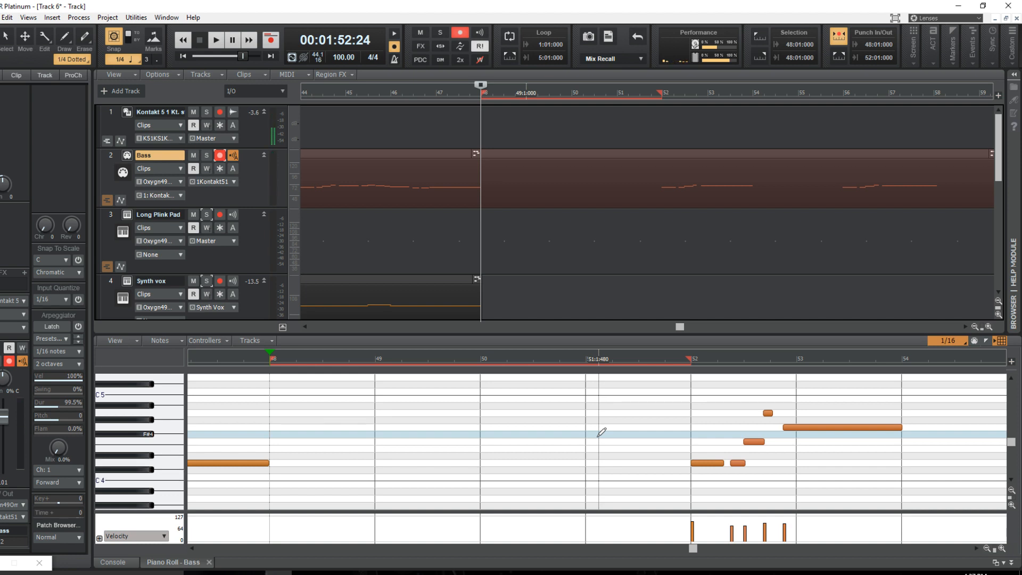
Record a new bass line across bars 48 to 52 and turn off auto-punch.
key(space)
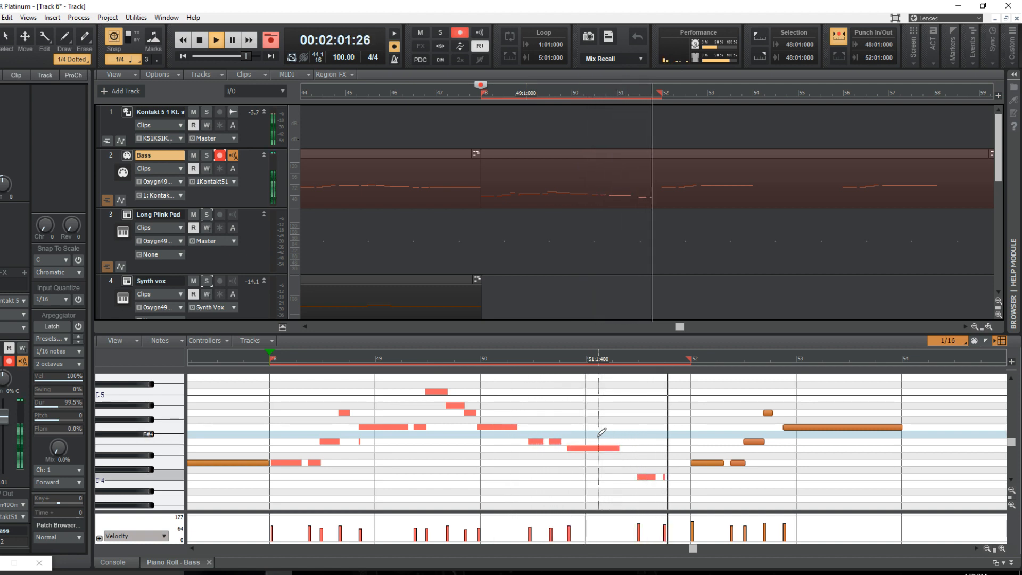
key(space)
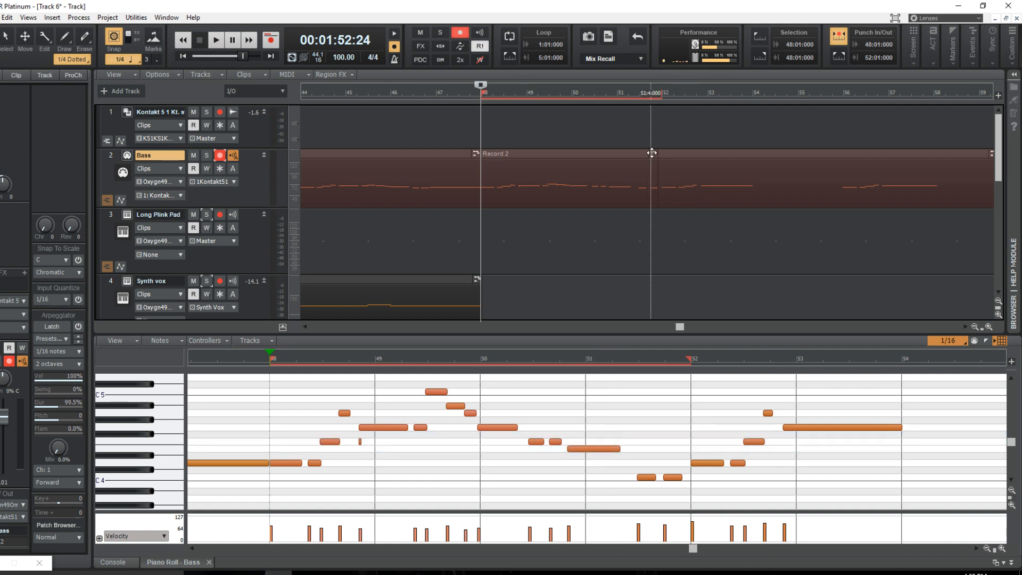
right_click(651, 153)
click(670, 159)
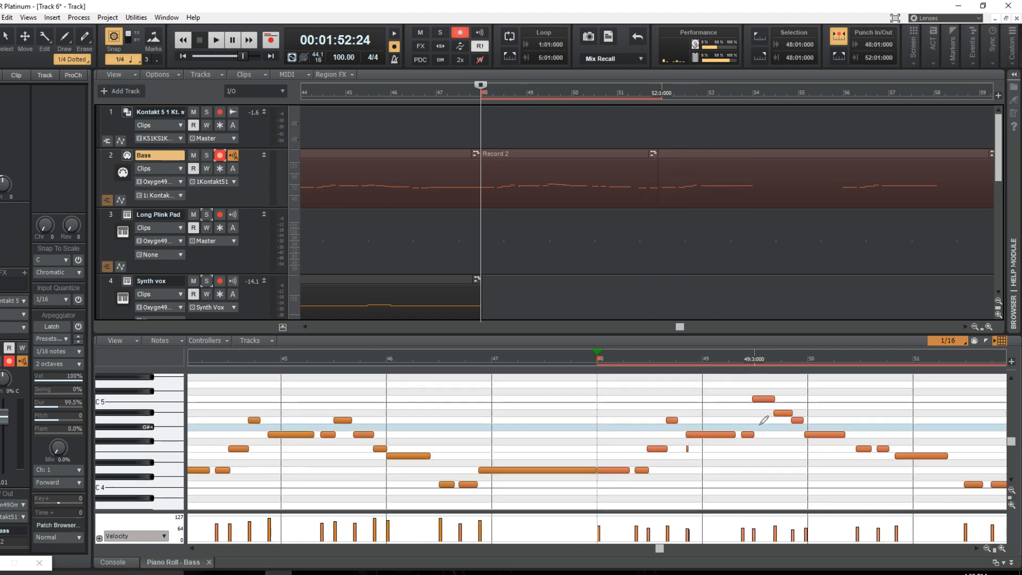
click(838, 35)
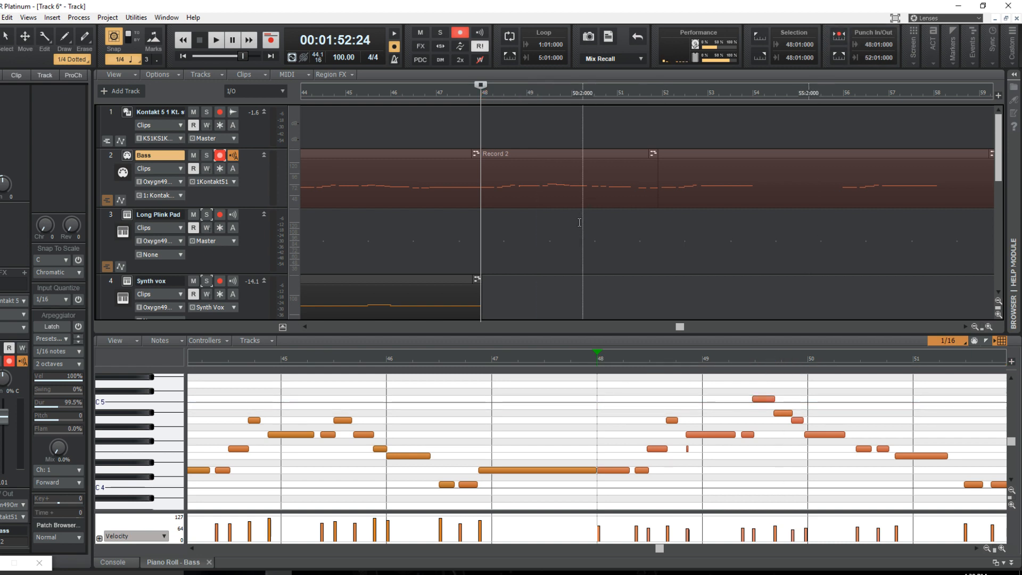
Quantize the newly recorded bass clip to a 1/16 duration.
click(584, 183)
click(581, 153)
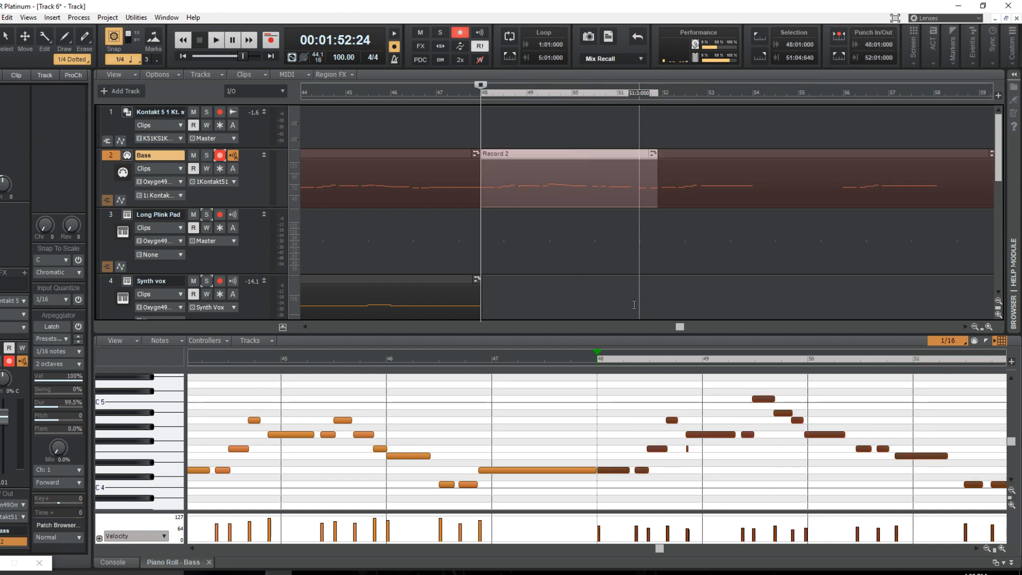
key(q)
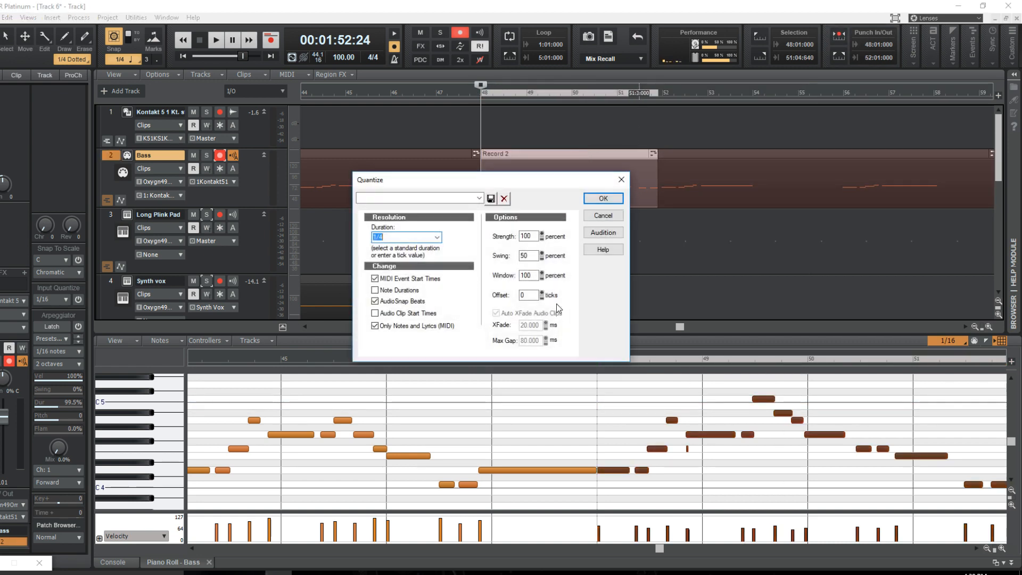
click(437, 237)
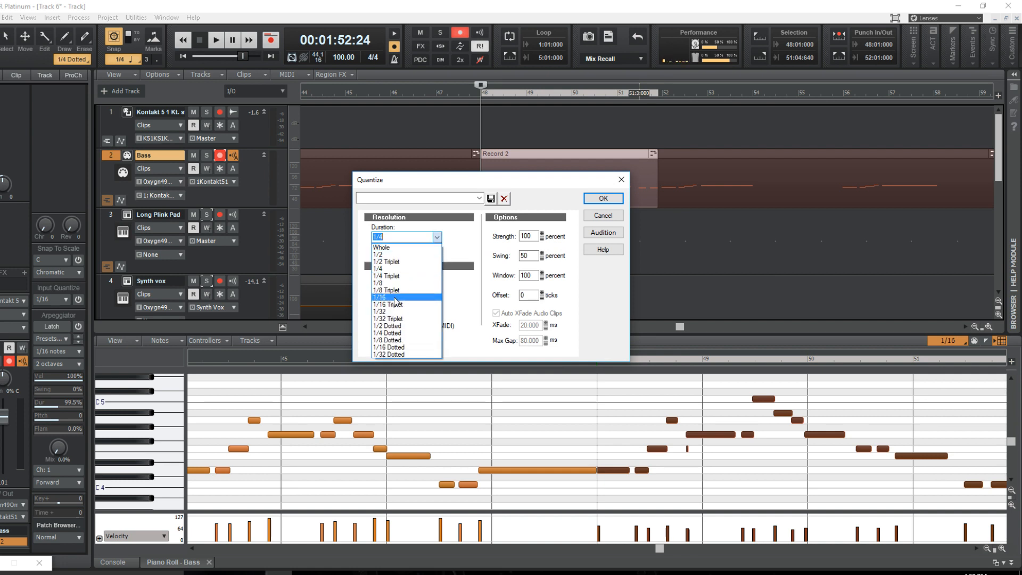
click(394, 297)
click(603, 198)
Delete the very short stray F4 note just before bar 49 in the new bass take and audition the result.
key(space)
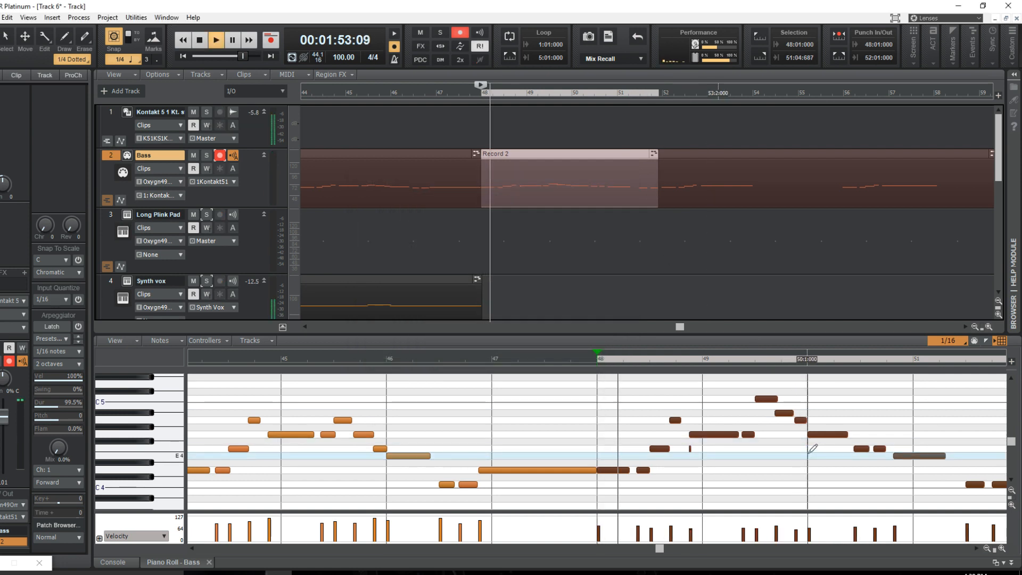
key(space)
right_click(691, 449)
key(space)
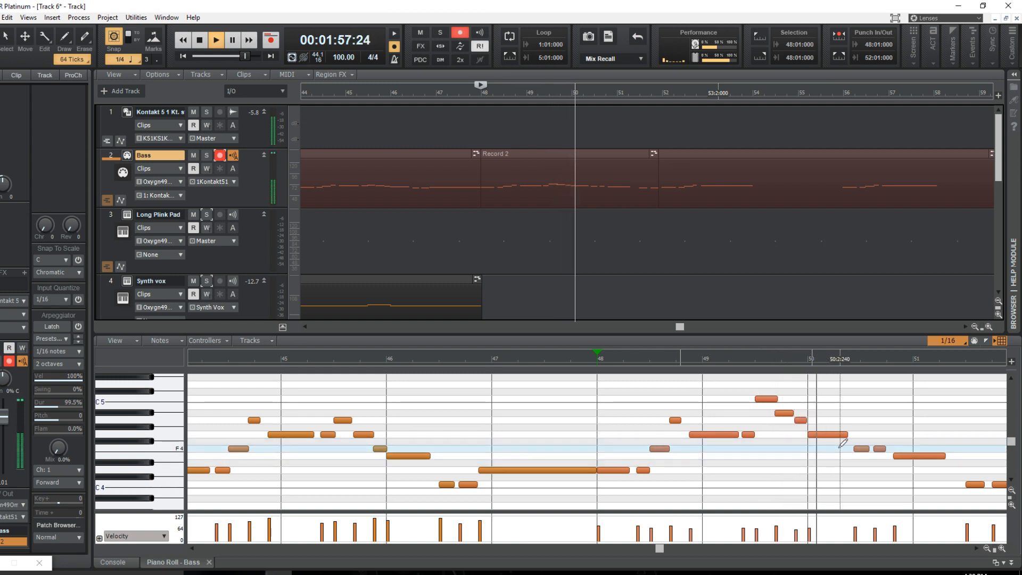
key(space)
Lower the short note just before bar 50 to G4, raise the note at bar 50 to A4, and audition the change.
click(799, 434)
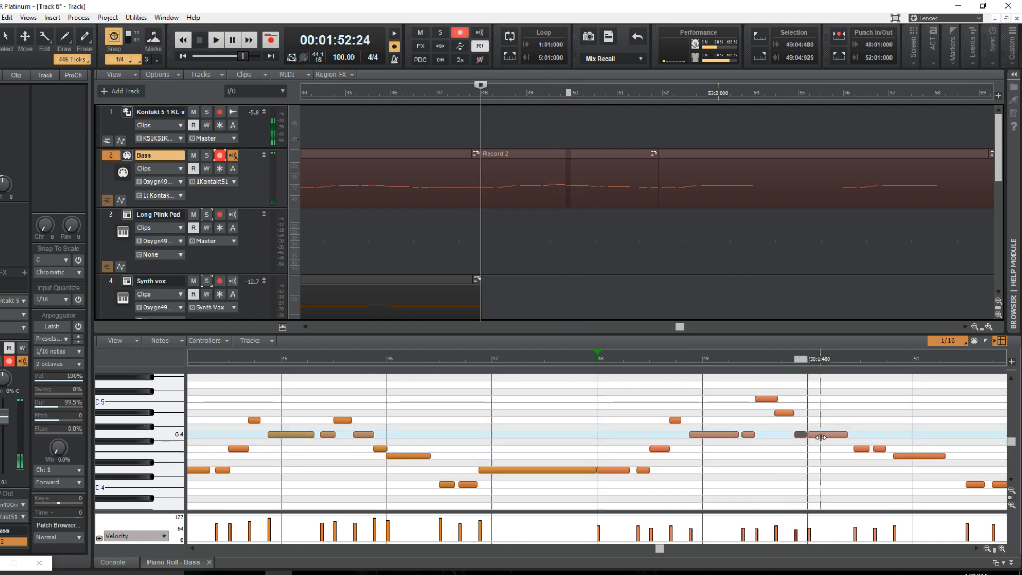
drag(820, 436, 820, 420)
key(space)
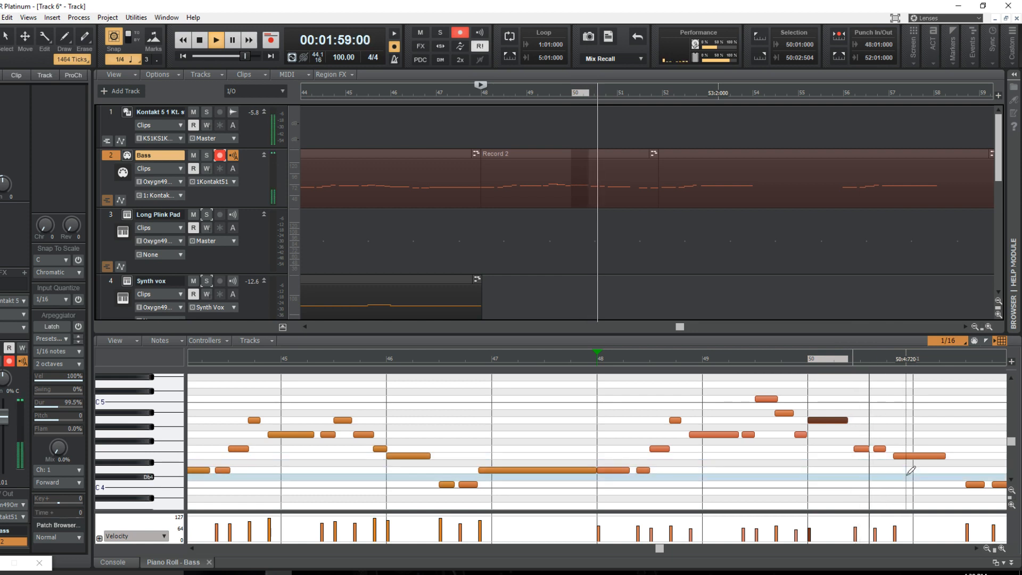
key(space)
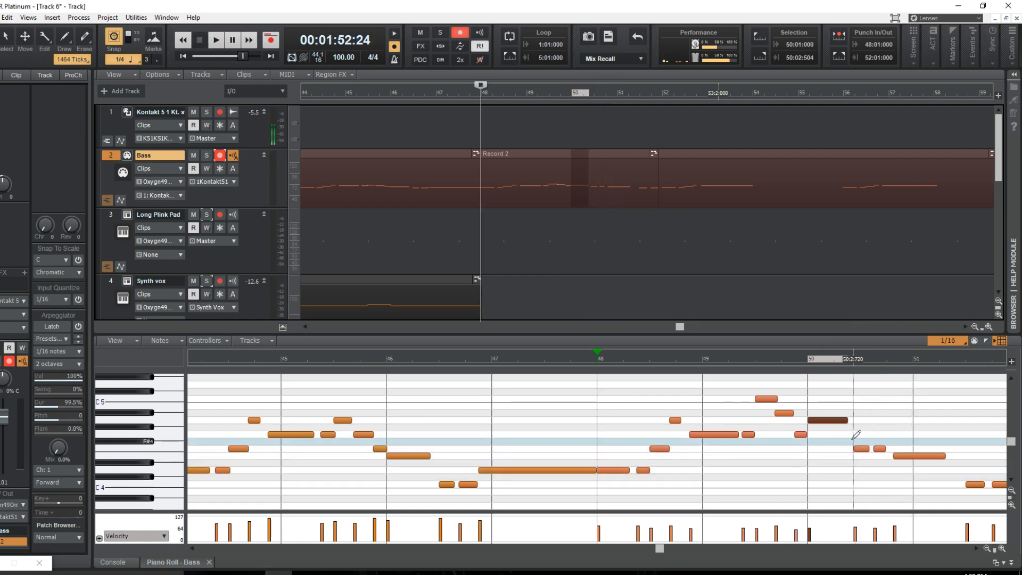
Audition the bass from bar 50 and shift the two short F4 notes so the first starts at 50:03:000.
click(809, 360)
key(space)
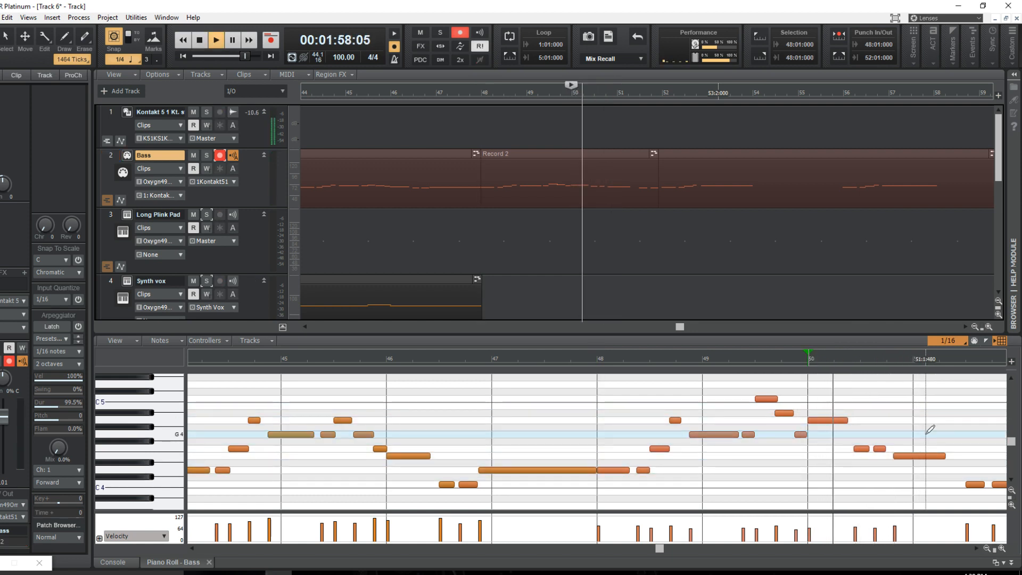
key(space)
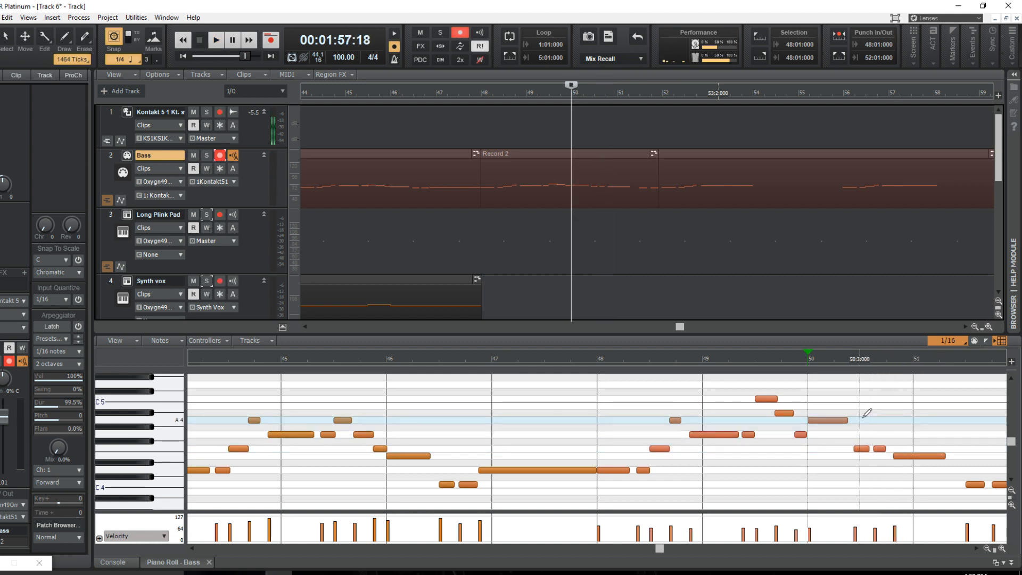
drag(866, 412, 873, 449)
key(space)
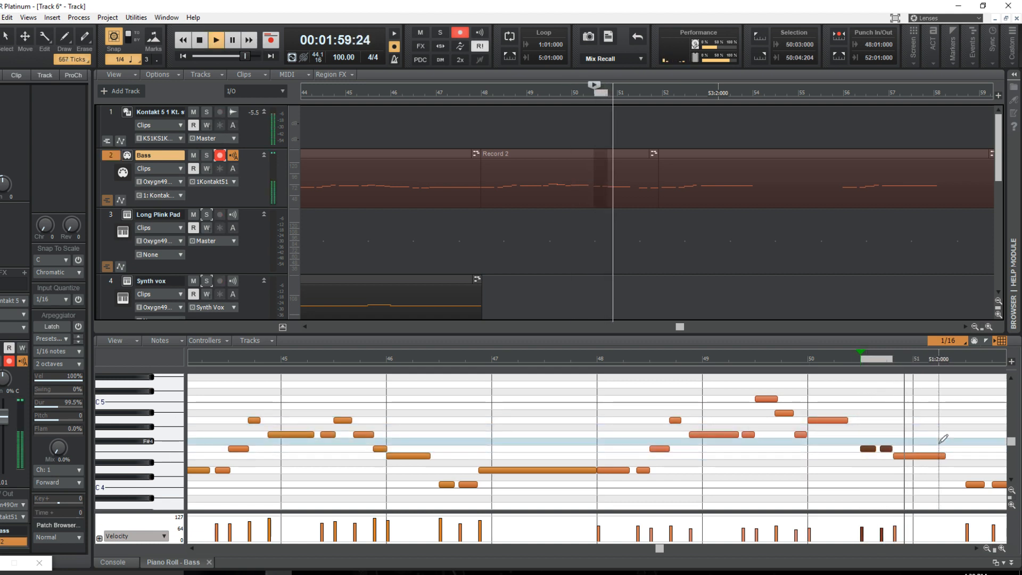
Move the long E4 bass note just before bar 51 to start at 50:04:480 and audition the passage.
key(space)
drag(909, 457, 914, 457)
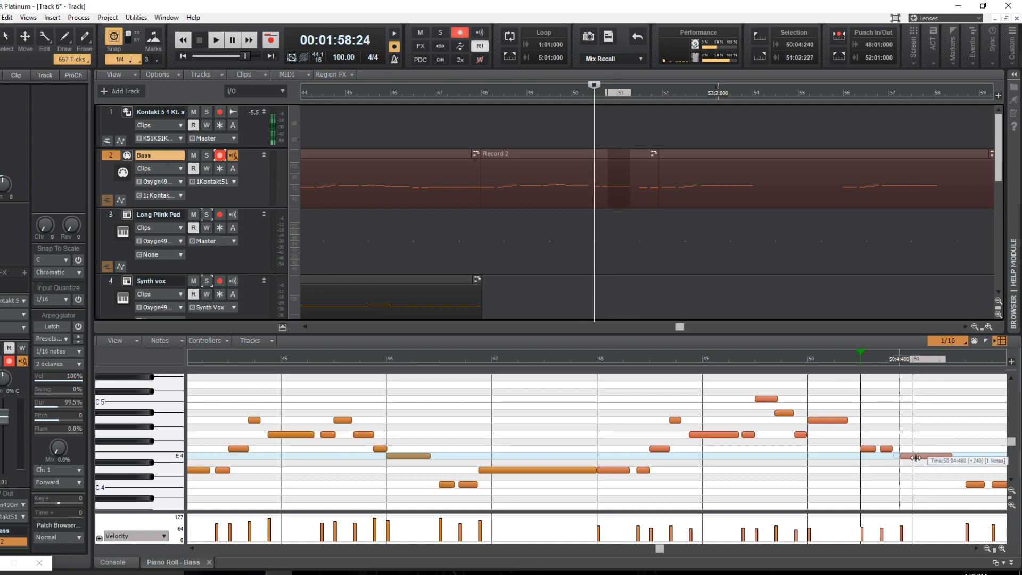
key(space)
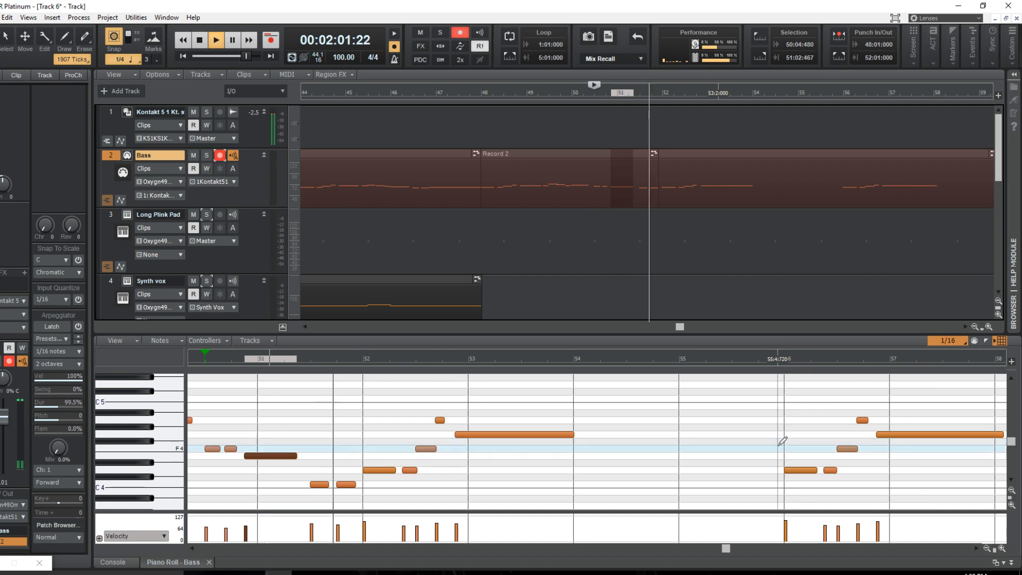
scroll(701, 454, down, 2)
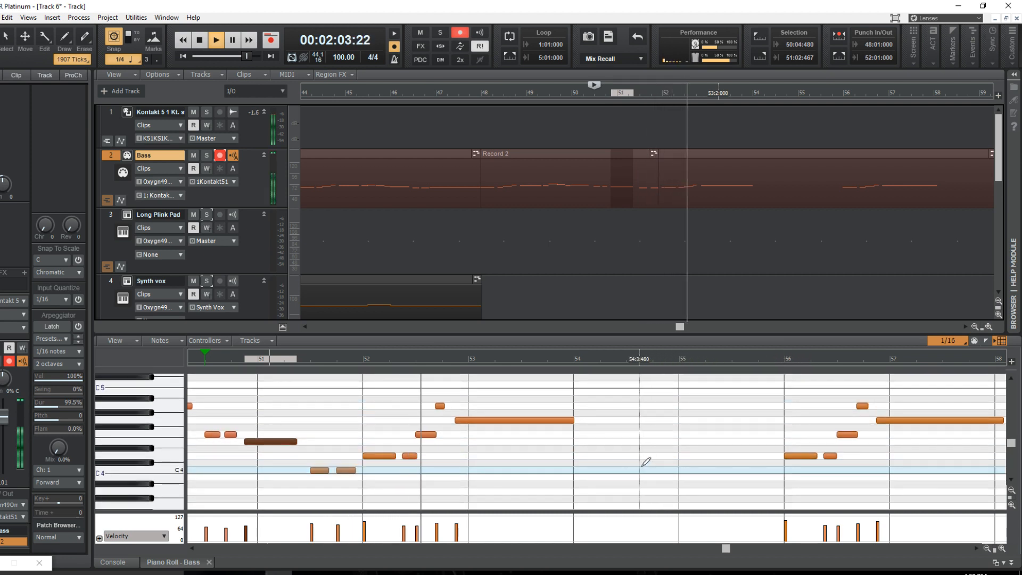
key(space)
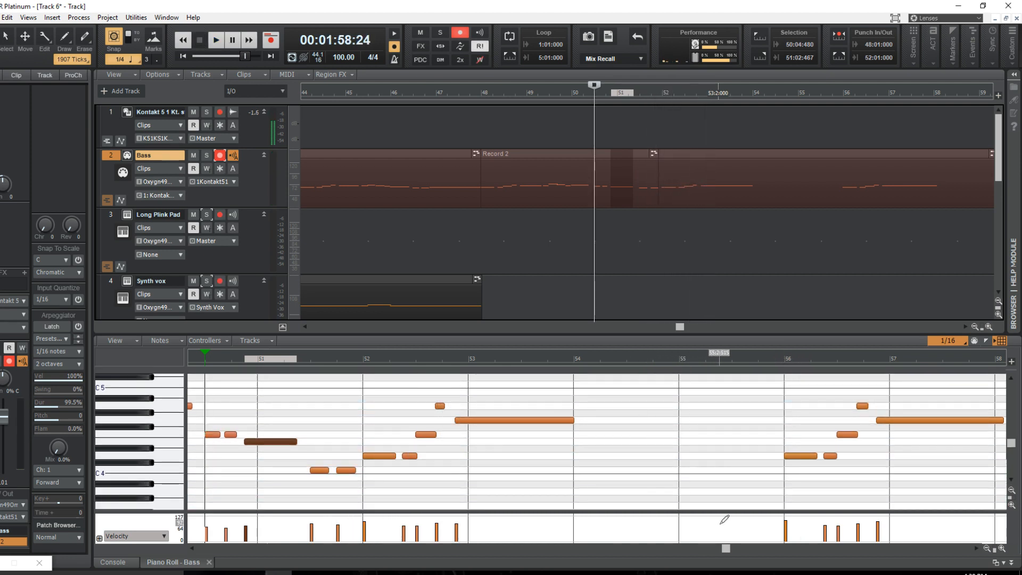
Show the Dog String track together with Bass in the Piano Roll view and enlarge the view.
drag(725, 548, 688, 549)
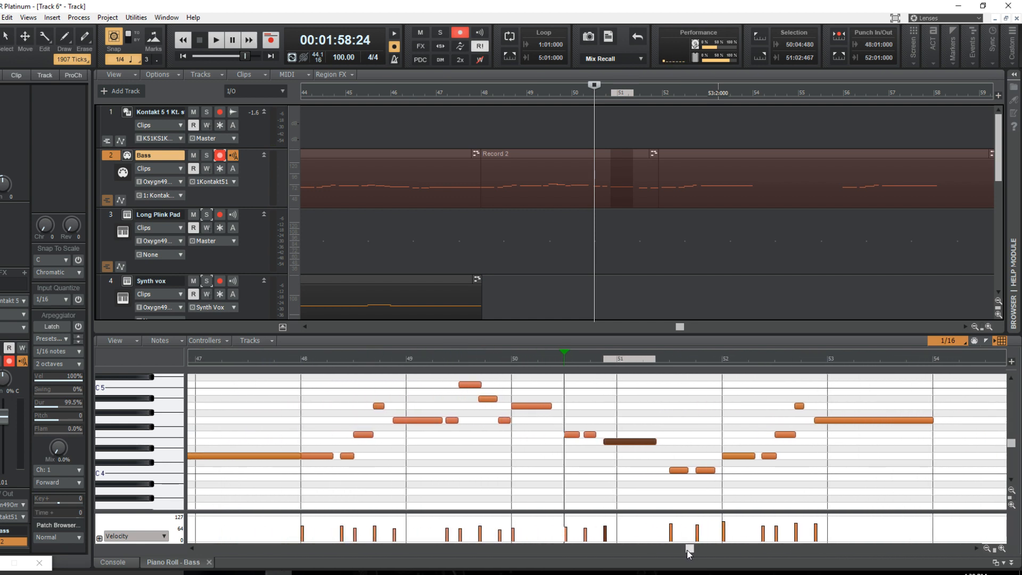
scroll(526, 263, down, 4)
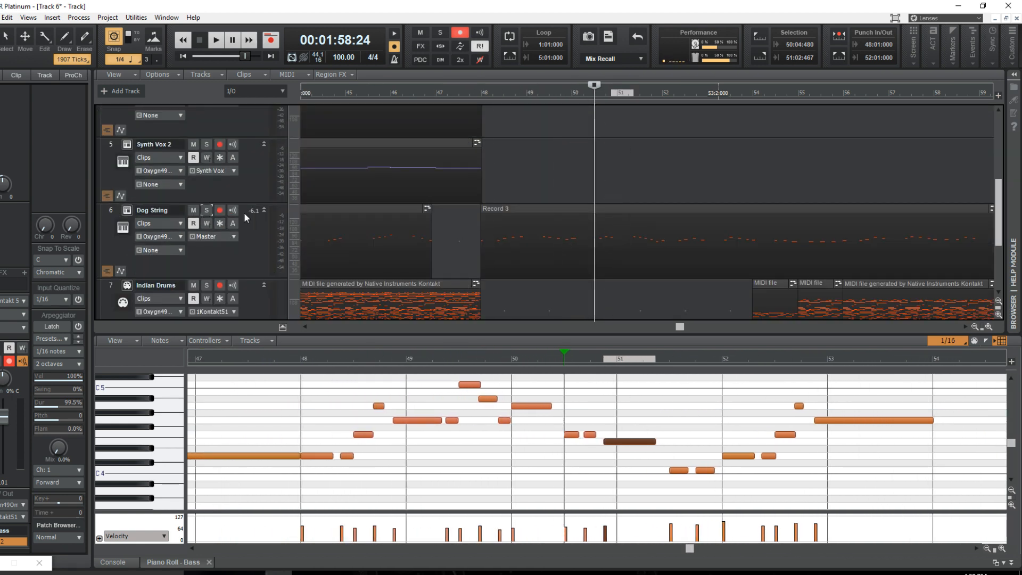
click(110, 209)
scroll(479, 225, up, 3)
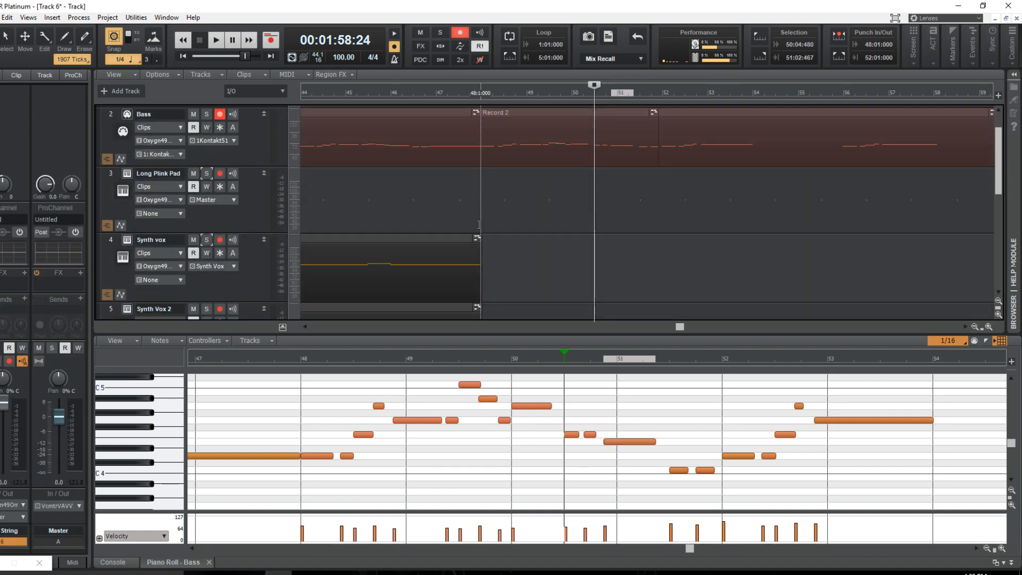
click(110, 113)
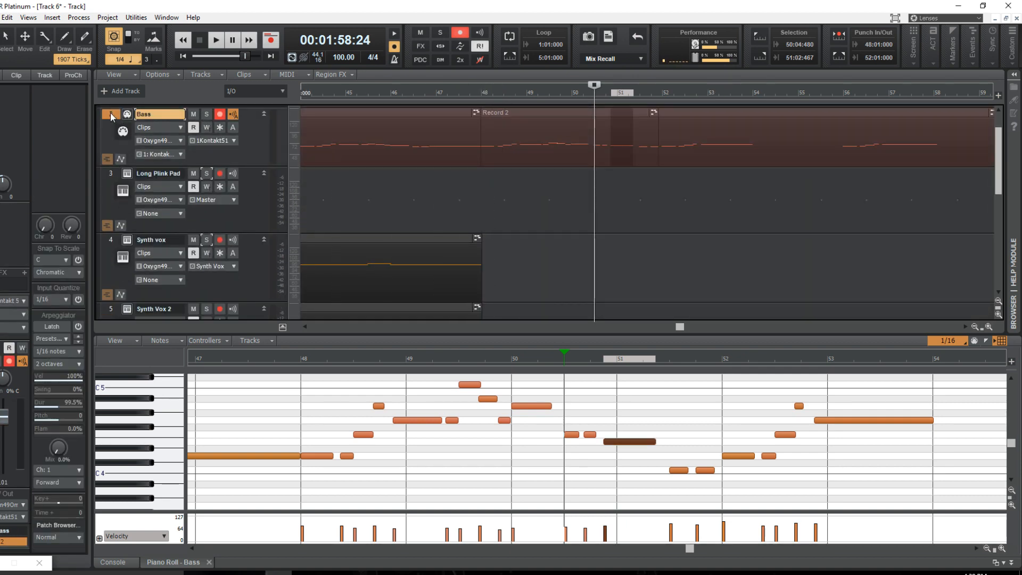
scroll(113, 251, down, 3)
click(110, 250)
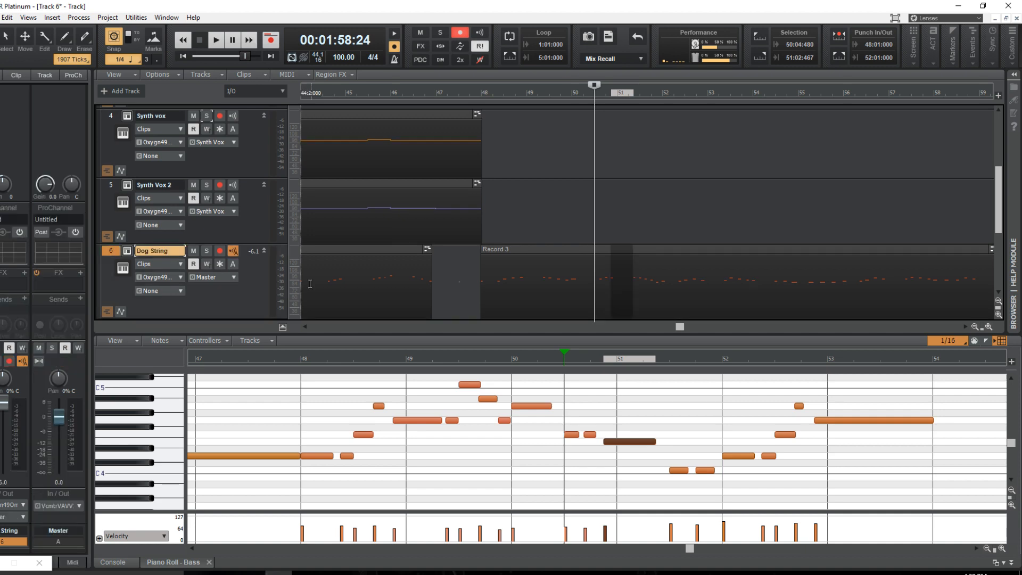
click(24, 18)
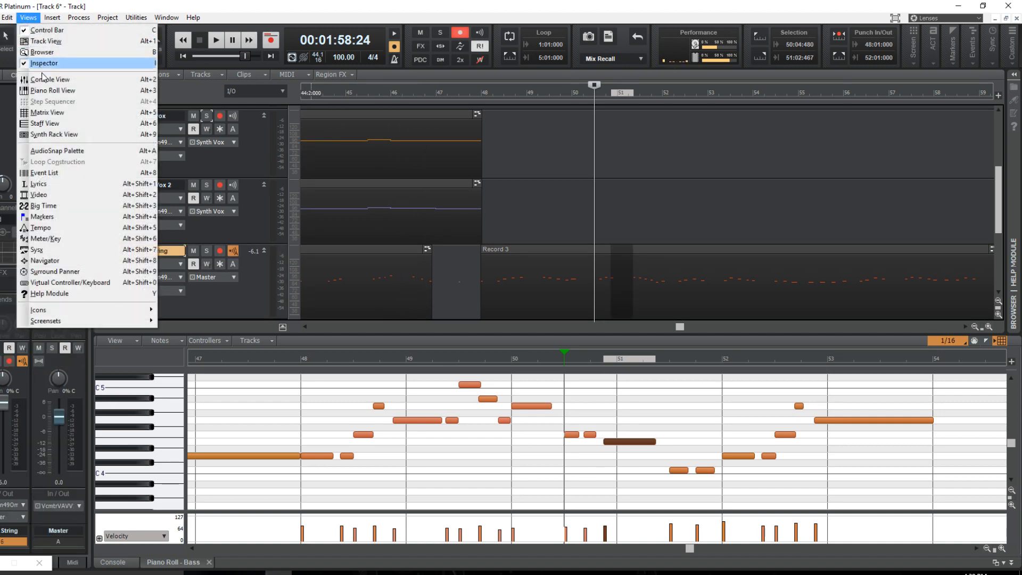
click(45, 91)
drag(572, 336, 572, 208)
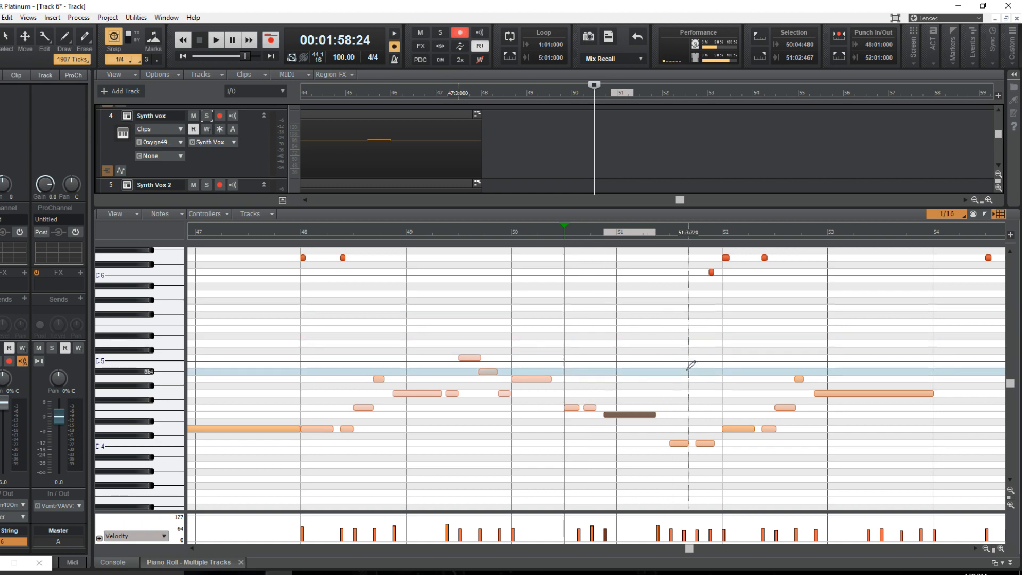
scroll(661, 377, up, 5)
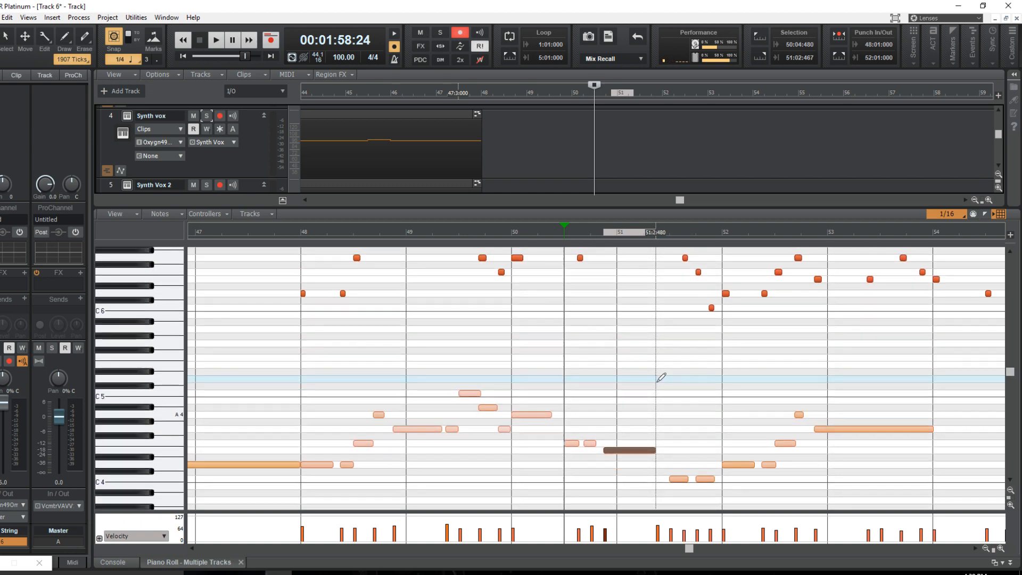
scroll(660, 376, down, 2)
Audition the Dog String and Bass parts together from bar 48 and again from 50:03:000.
key(space)
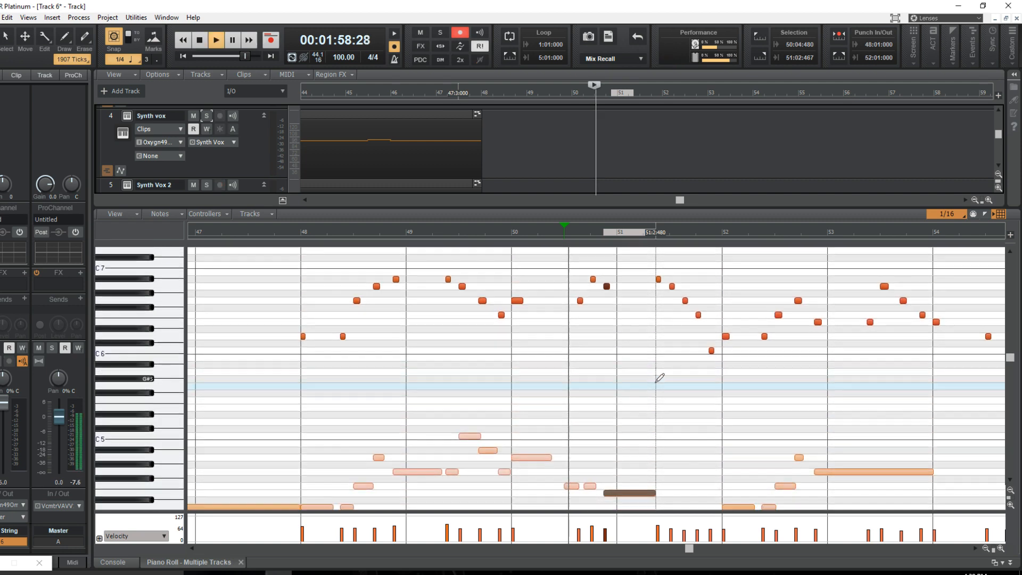
key(space)
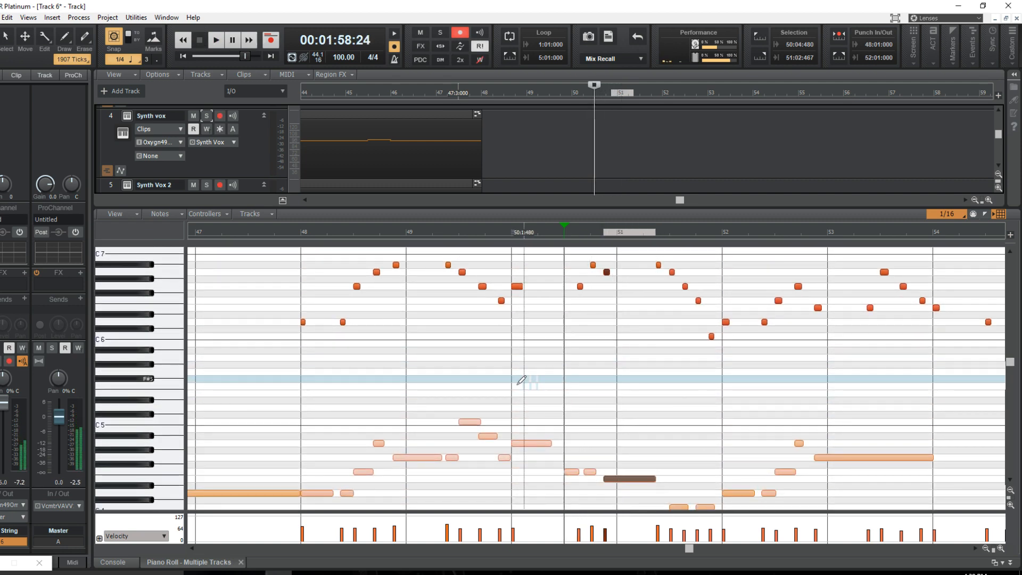
scroll(540, 128, up, 2)
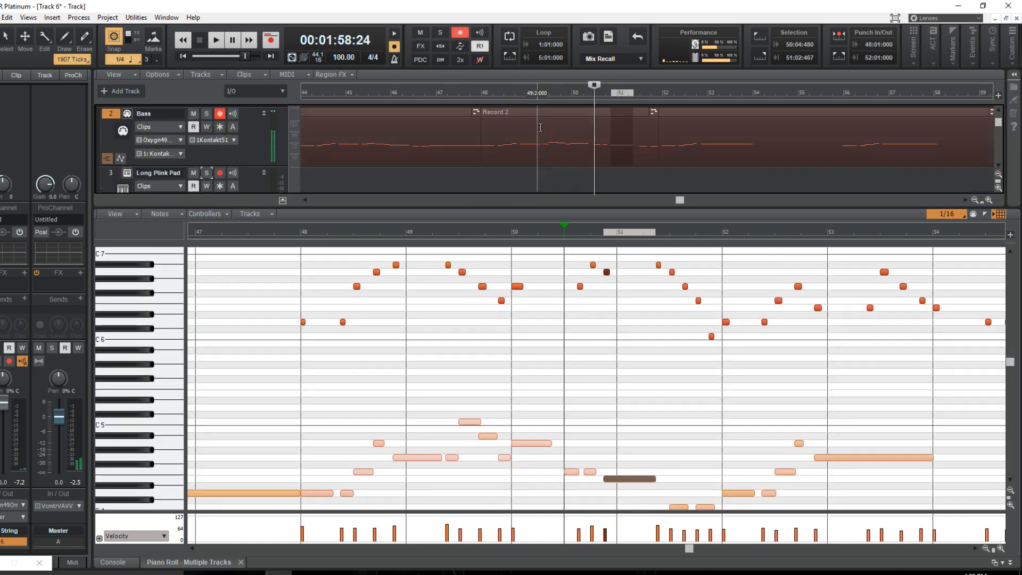
click(481, 173)
key(space)
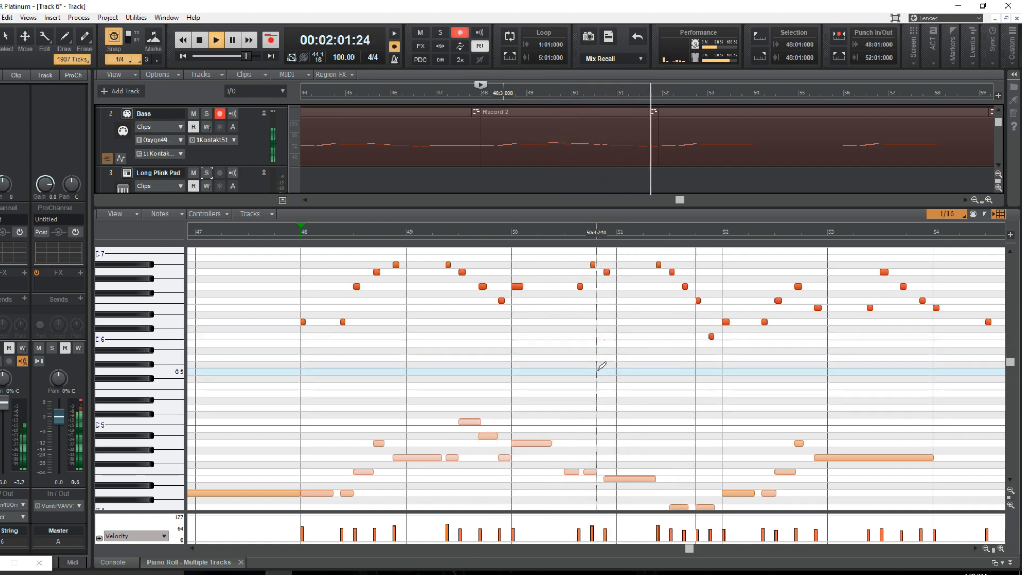
key(space)
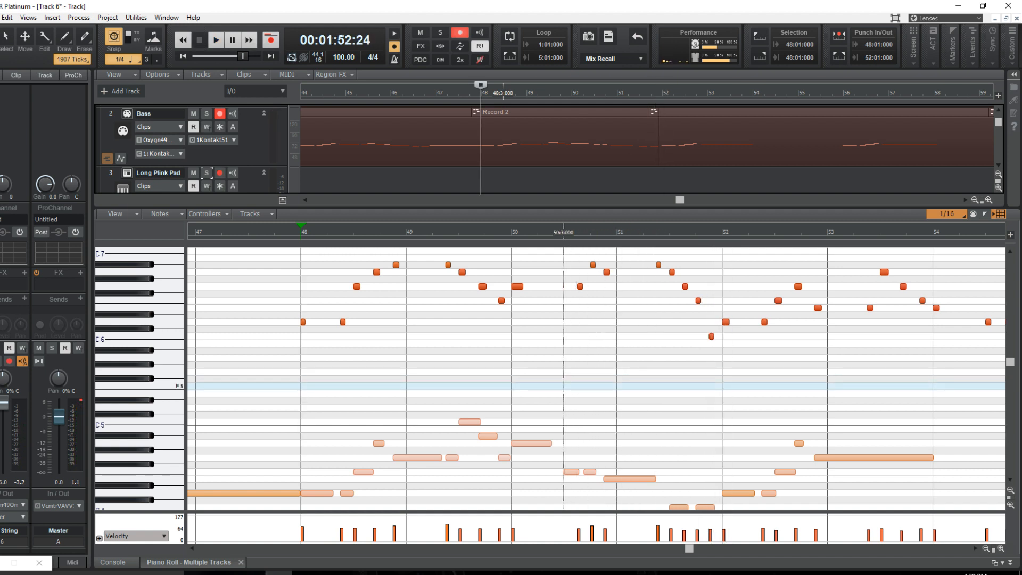
right_click(566, 383)
key(space)
key(space)
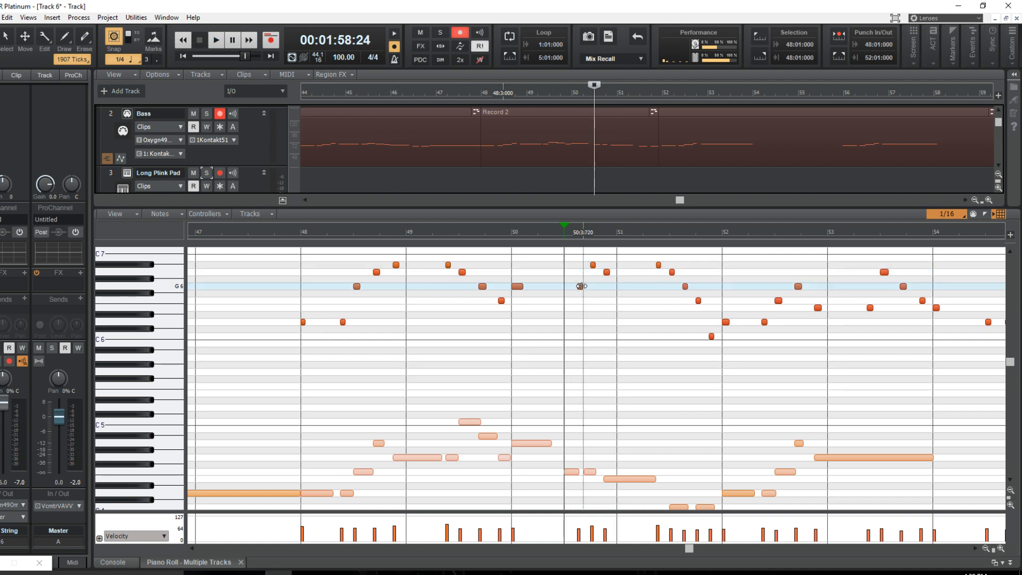
Move the Dog String G6 note in the second half of bar 50 to start at 50:03:000 and audition it.
drag(581, 287, 570, 286)
scroll(585, 282, up, 1)
key(space)
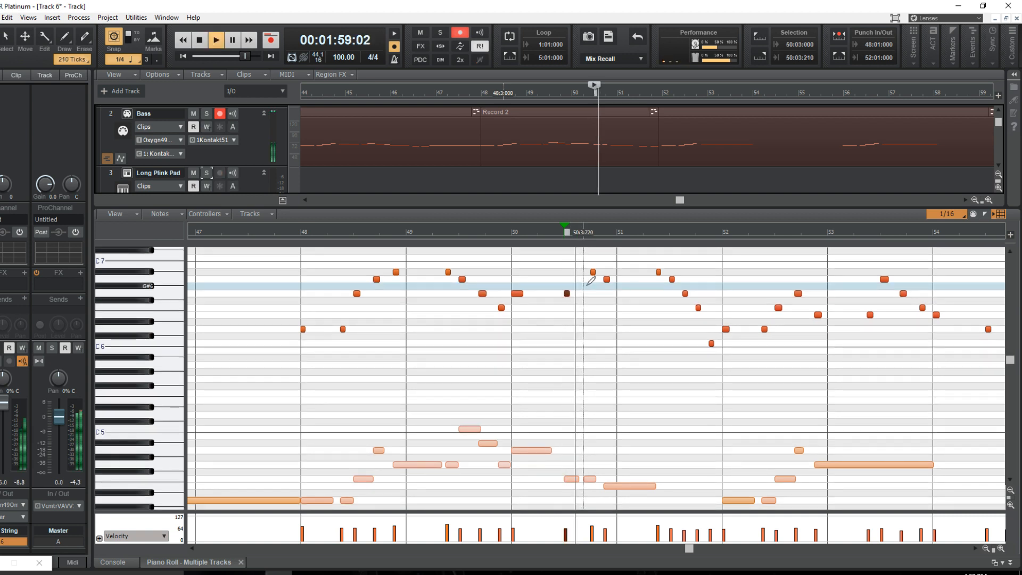
key(space)
Move the following Dog String Bb6 note in bar 50 to start at 50:03:720 and audition the passage.
click(593, 272)
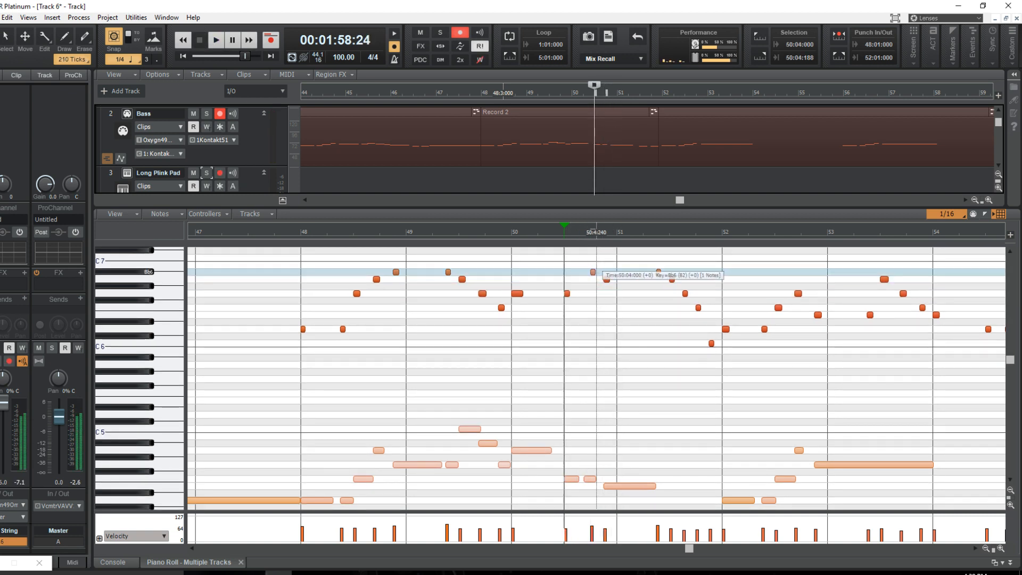
drag(593, 272, 586, 272)
key(space)
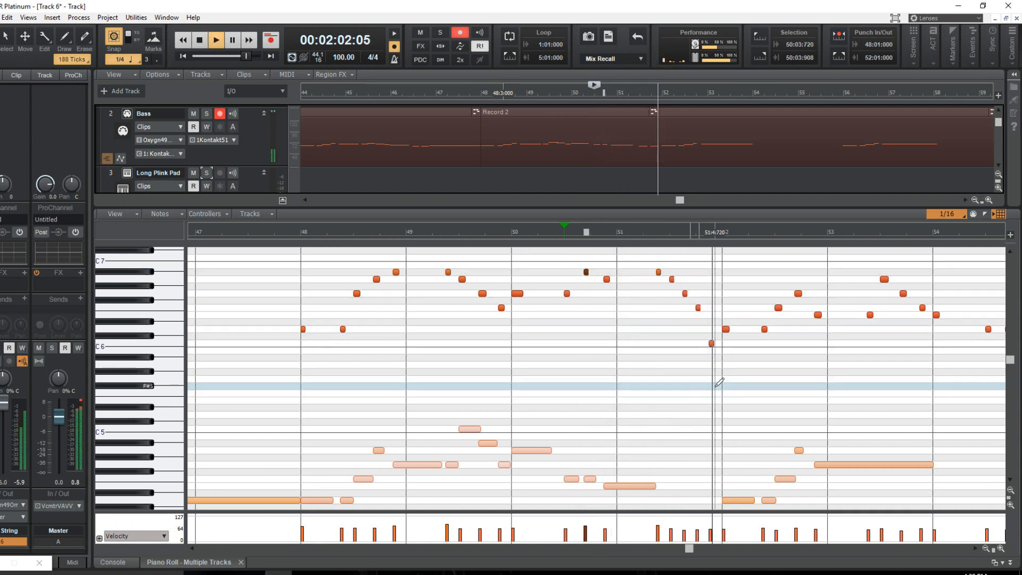
key(space)
Audition the corrected parts from bar 48 and save the project.
click(299, 353)
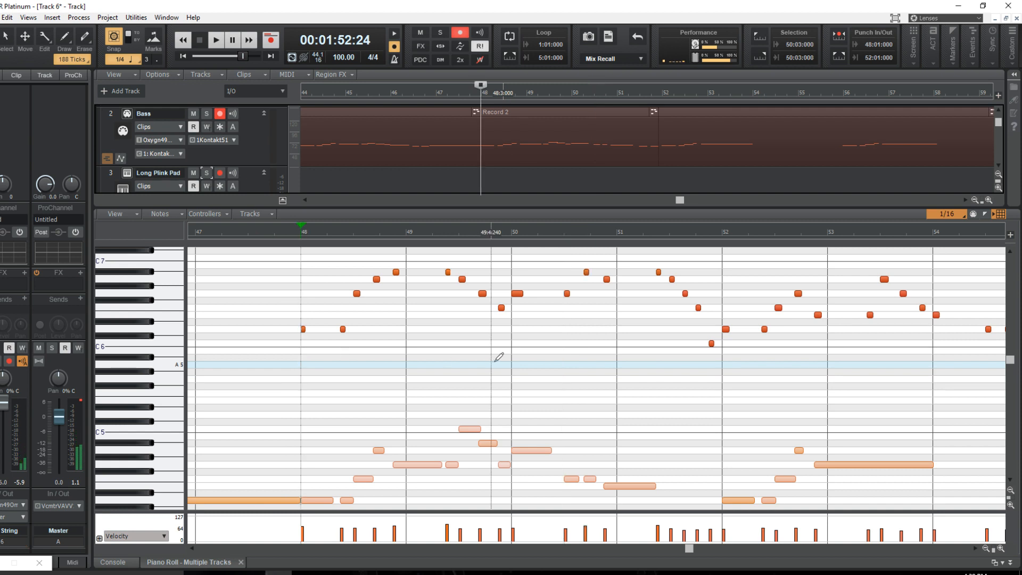
key(space)
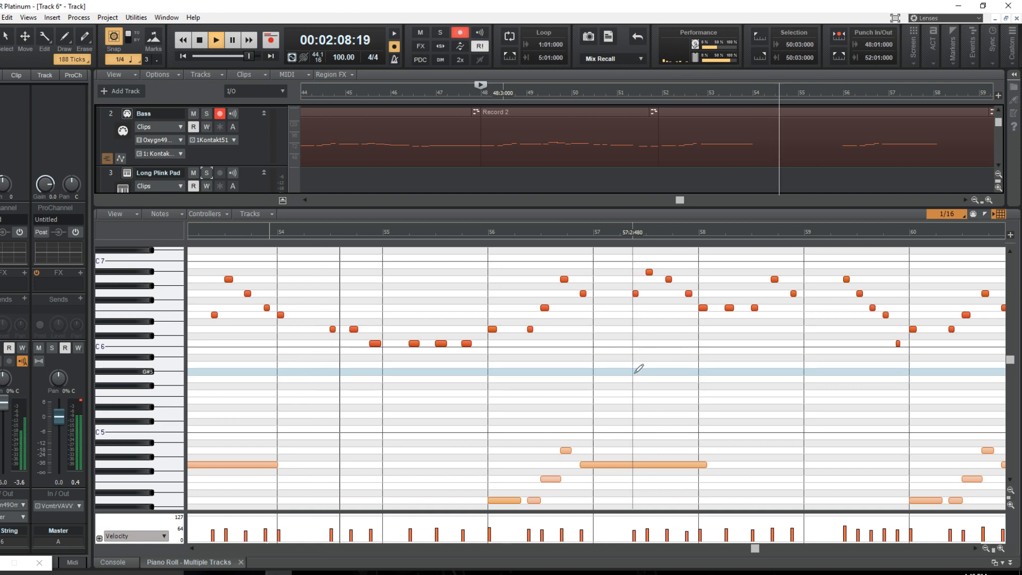
key(space)
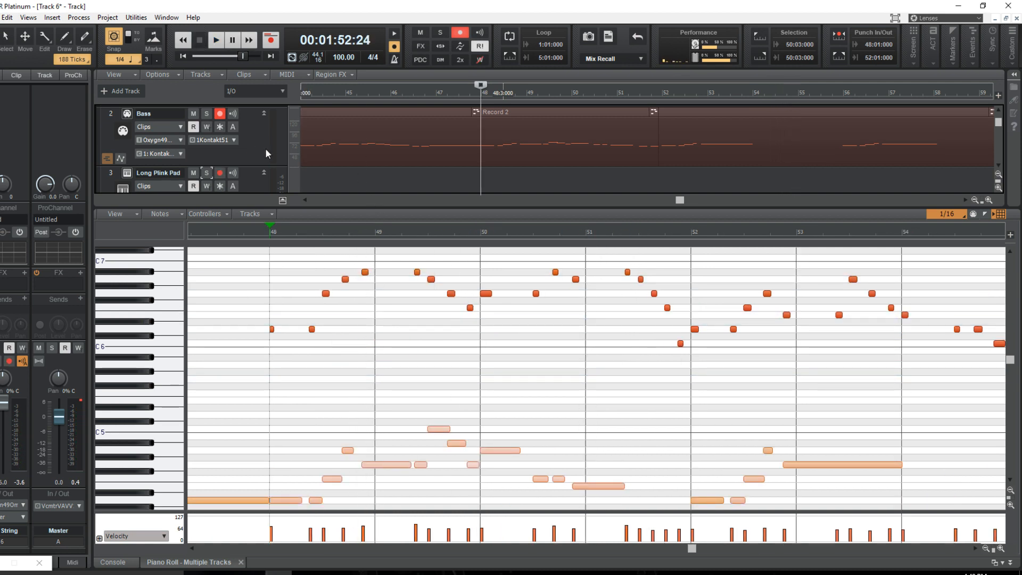
key(ctrl+s)
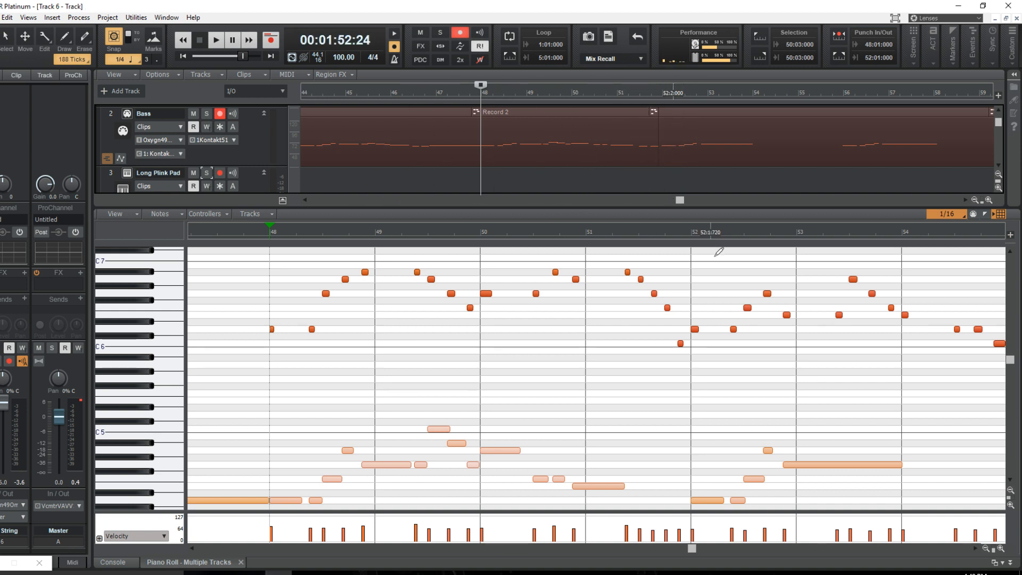
Audition the Dog String and Bass parts from bar 52.
drag(690, 553, 722, 548)
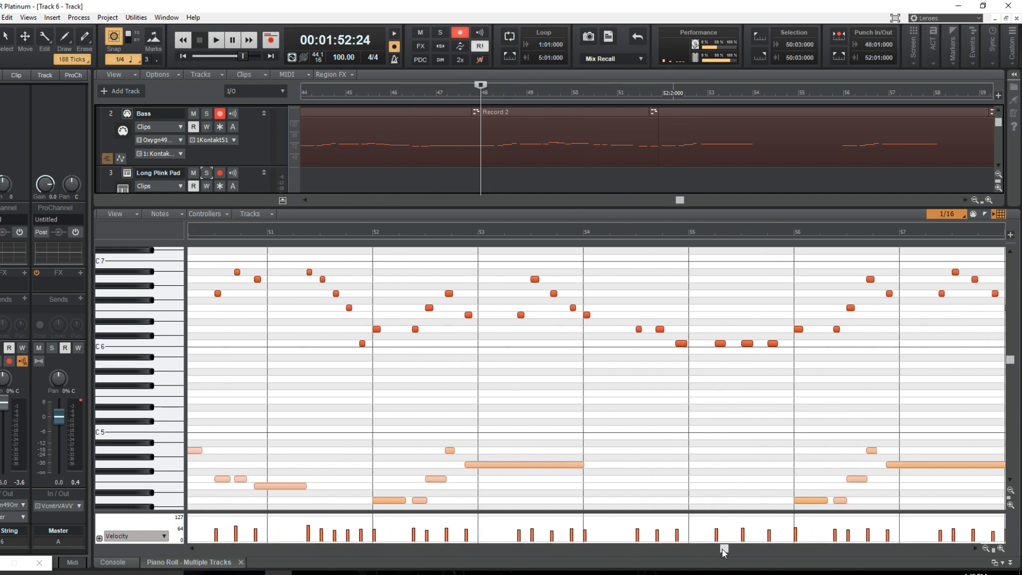
scroll(551, 388, down, 2)
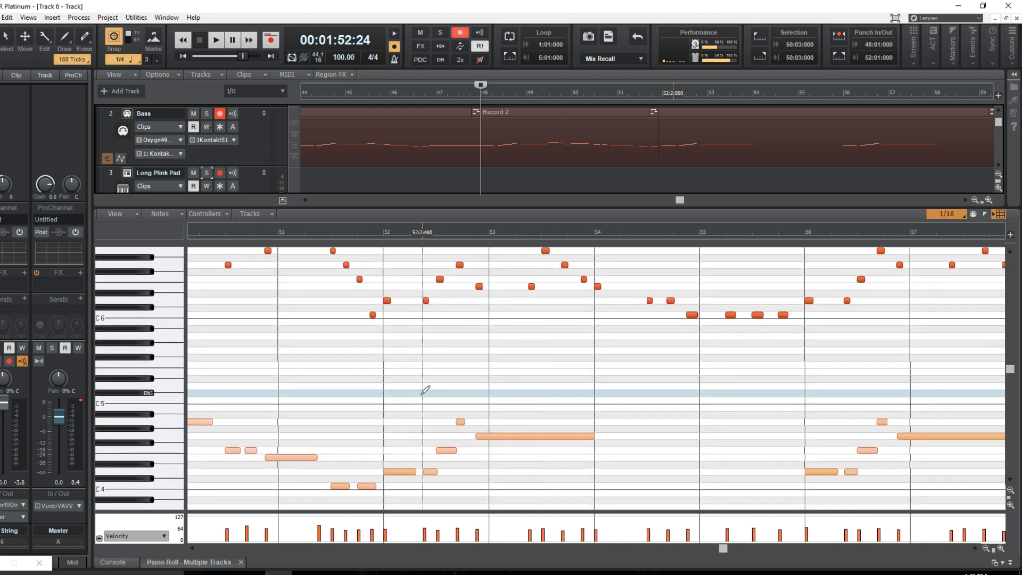
click(387, 396)
key(space)
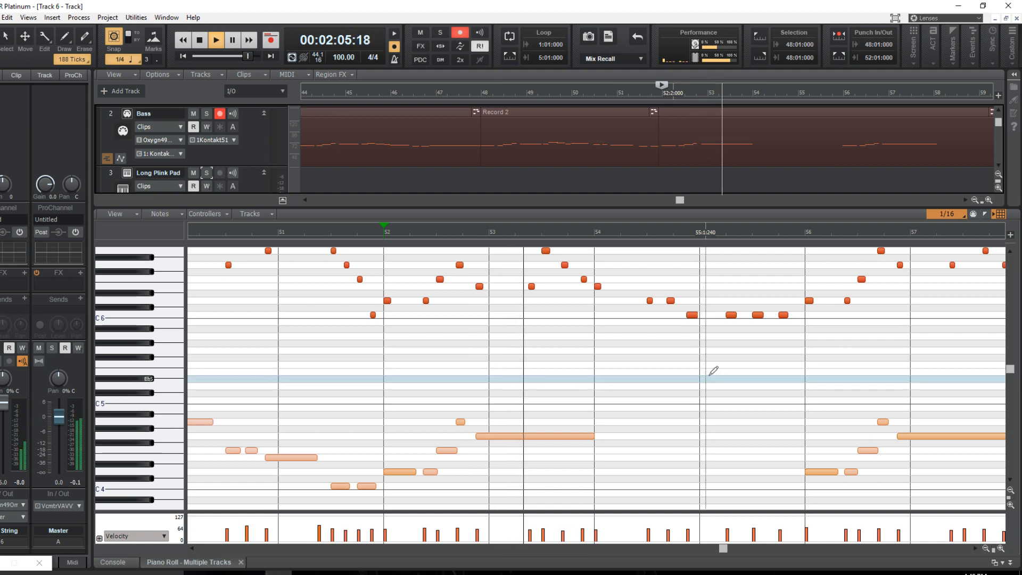
key(space)
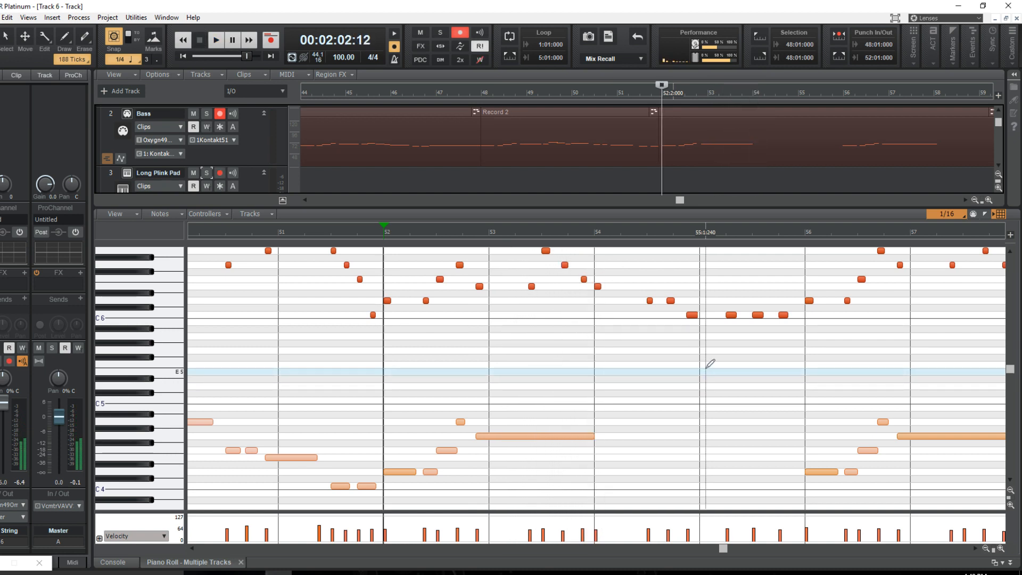
Make Bass the active track and play the arrangement from bar 52 past bar 56.
click(269, 133)
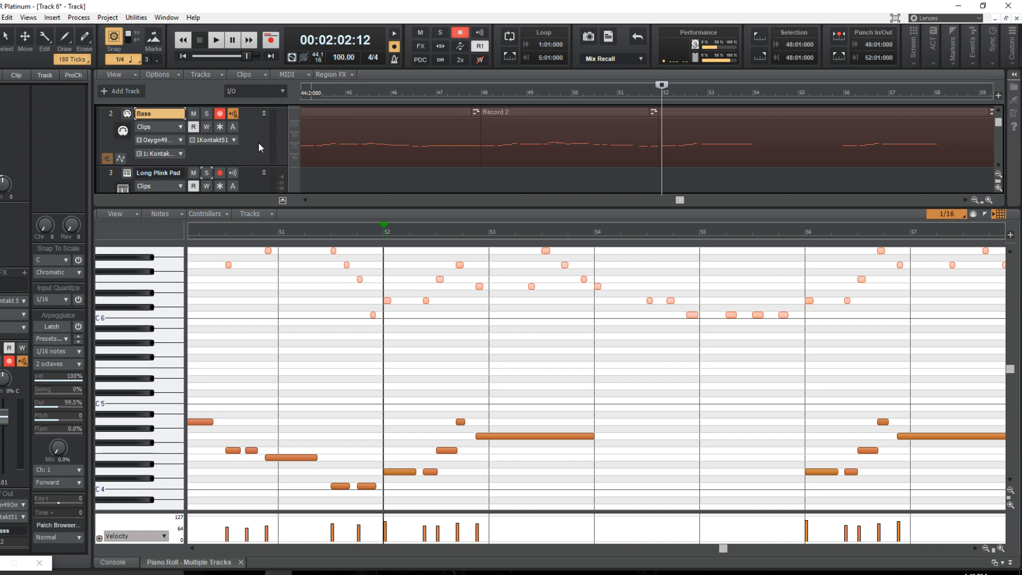
key(space)
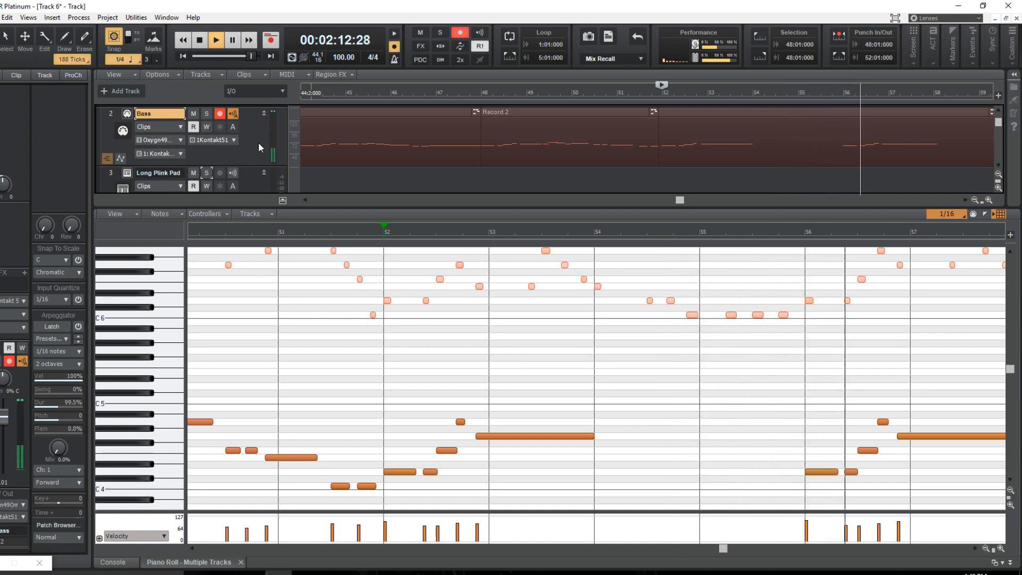
key(space)
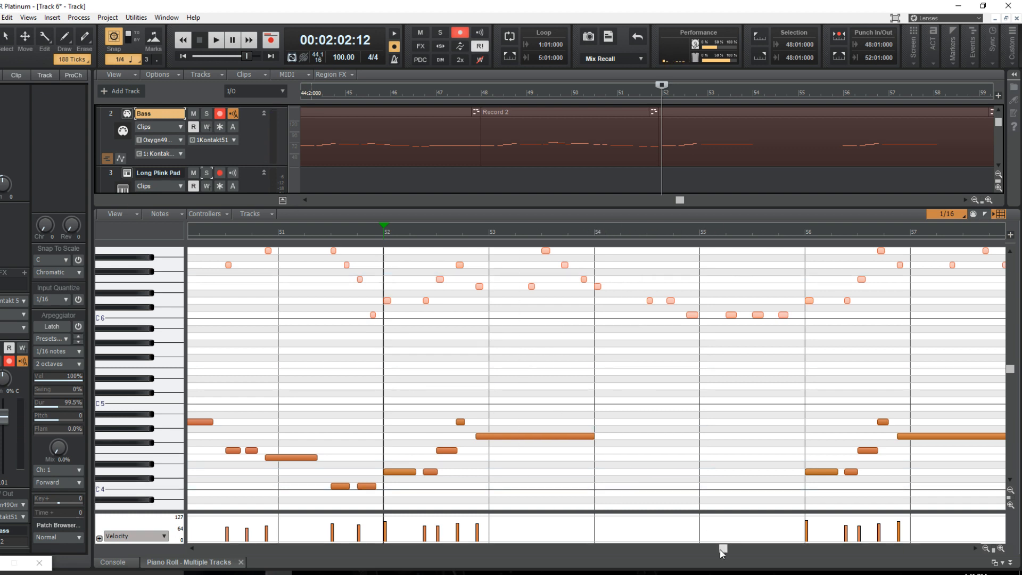
Set the punch recording range from bar 54 to bar 56, try a bass take from bar 52, and undo it.
mouse_move(721, 548)
mouse_down()
mouse_move(687, 556)
mouse_move(731, 548)
mouse_up()
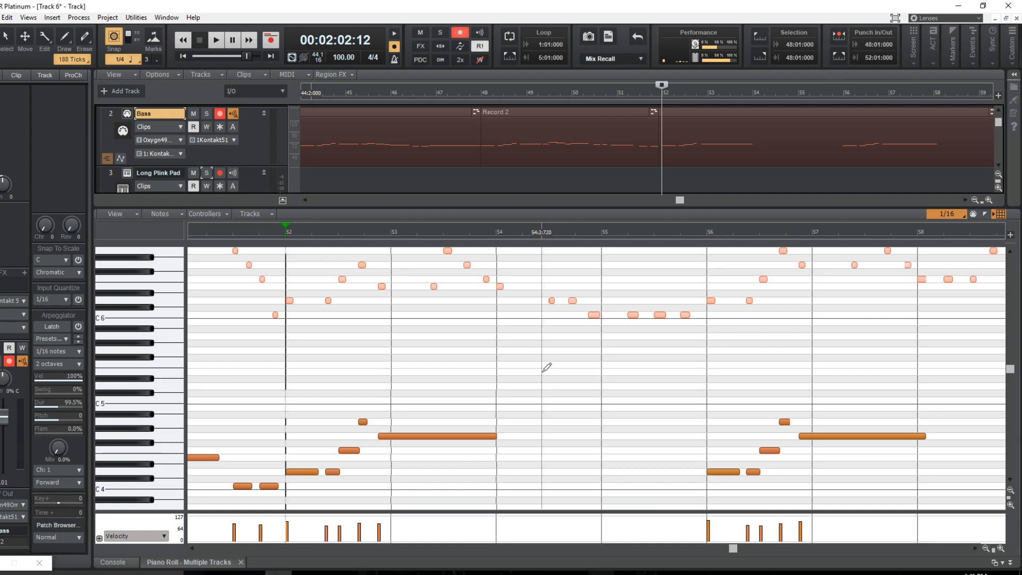
drag(496, 233, 709, 234)
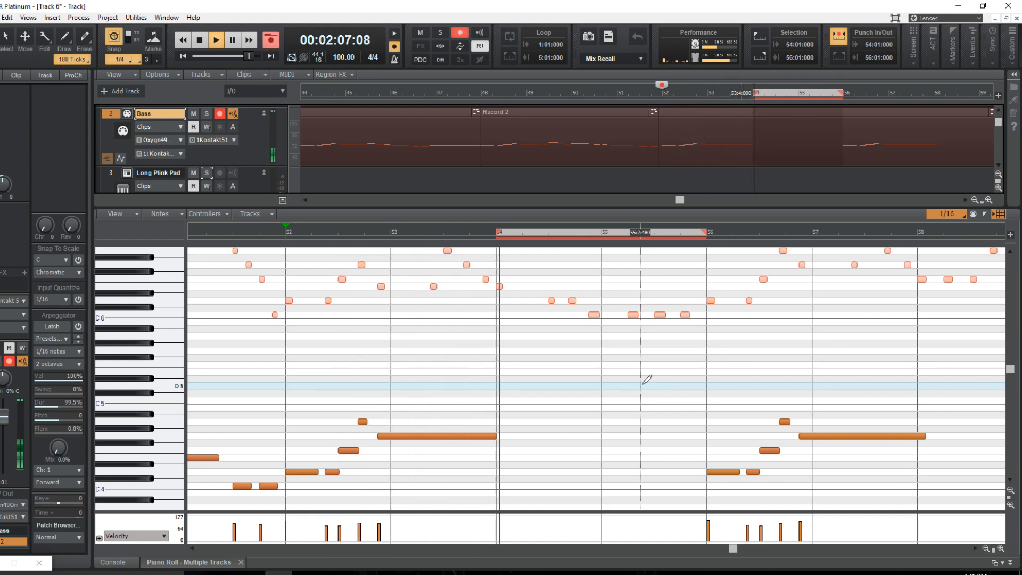
key(space)
key(ctrl+z)
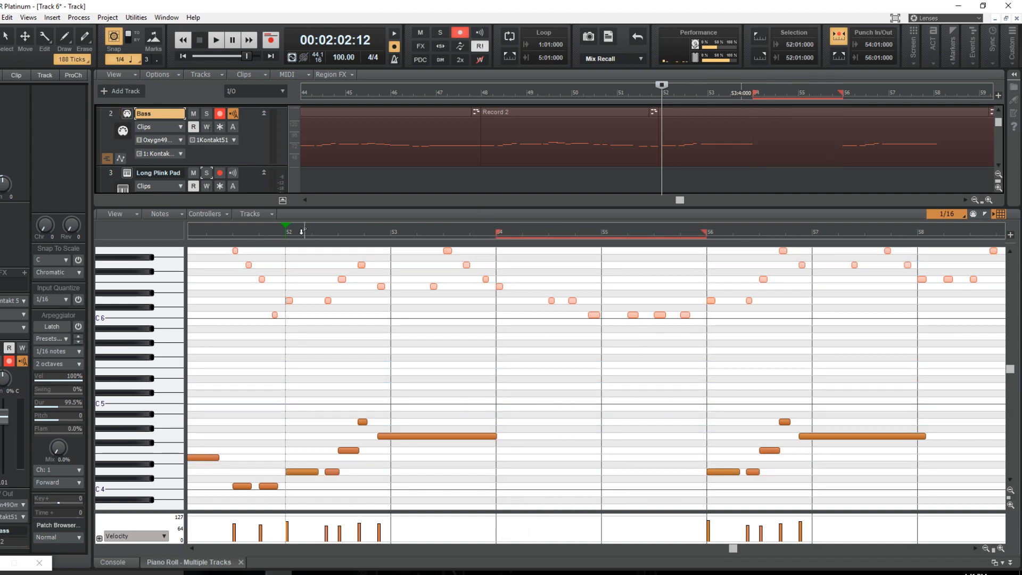
Delete the Bass notes in bars 52 and 53, set the punch range from bar 52 to bar 56, and record a new take.
drag(433, 401, 300, 477)
key(Delete)
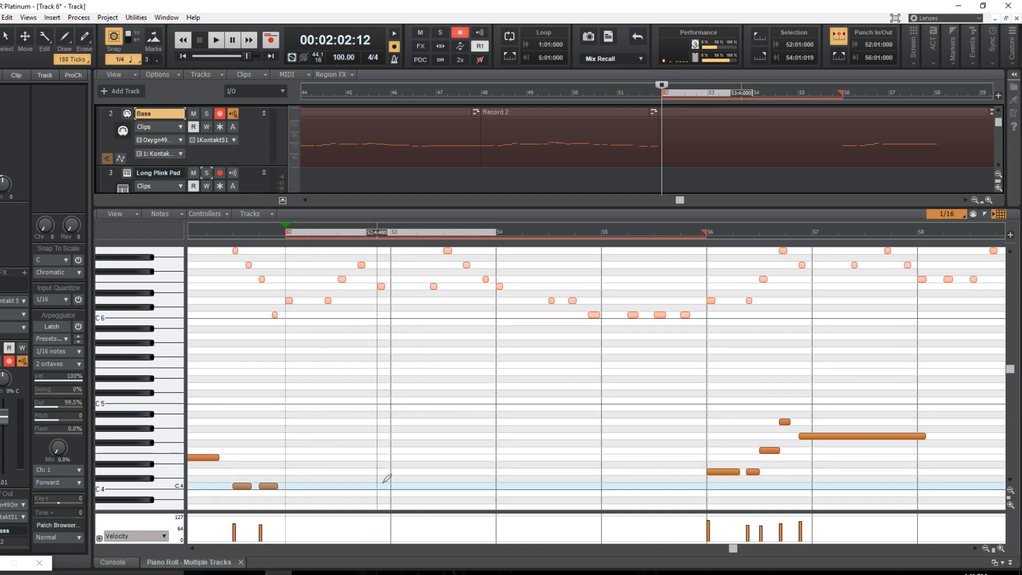
key(space)
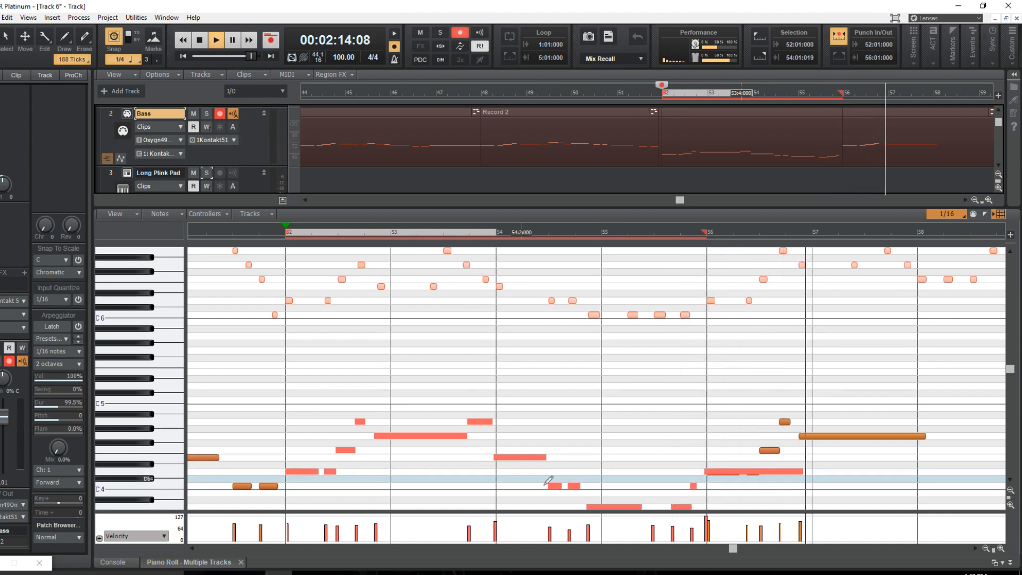
key(space)
Review the new take from bar 52, delete the stray D4 note at bar 56, and lengthen the preceding C4 note to that bar.
scroll(722, 433, down, 2)
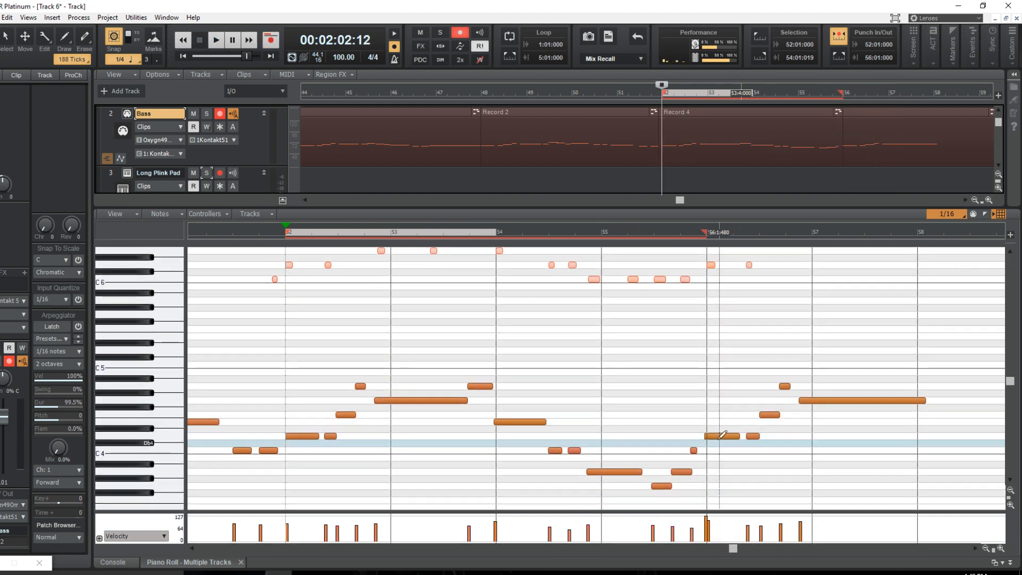
scroll(719, 441, down, 1)
key(space)
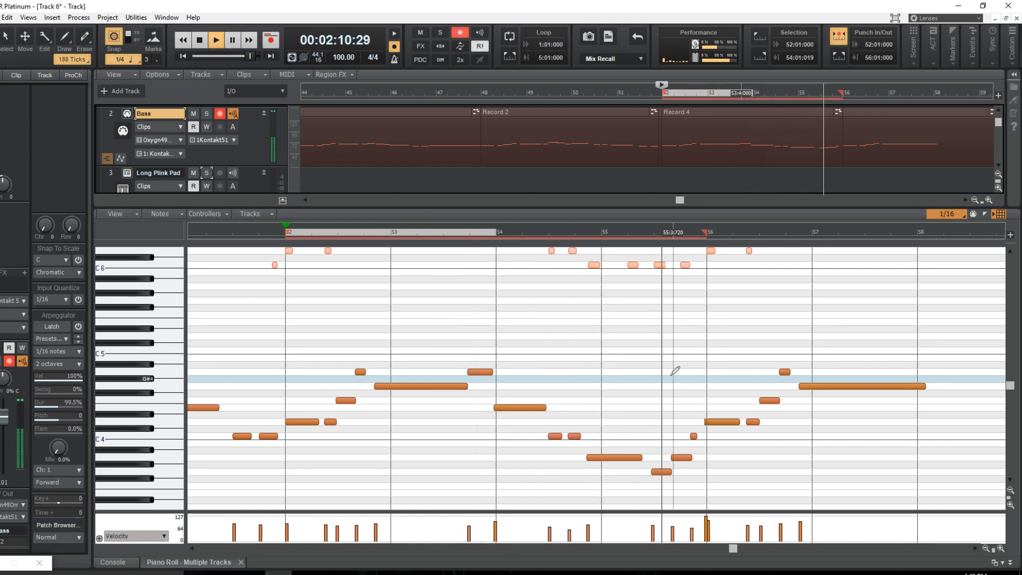
key(space)
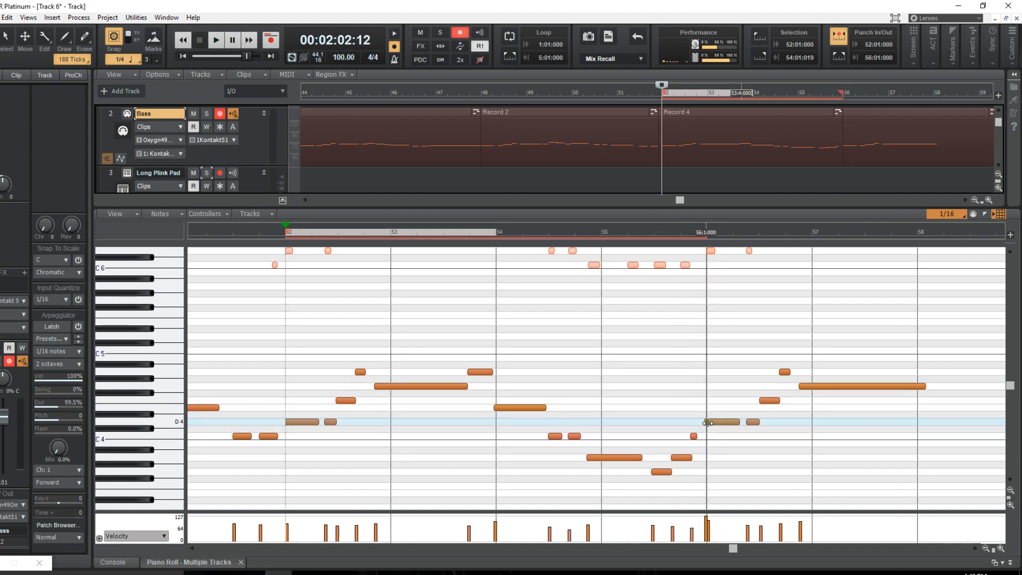
right_click(705, 422)
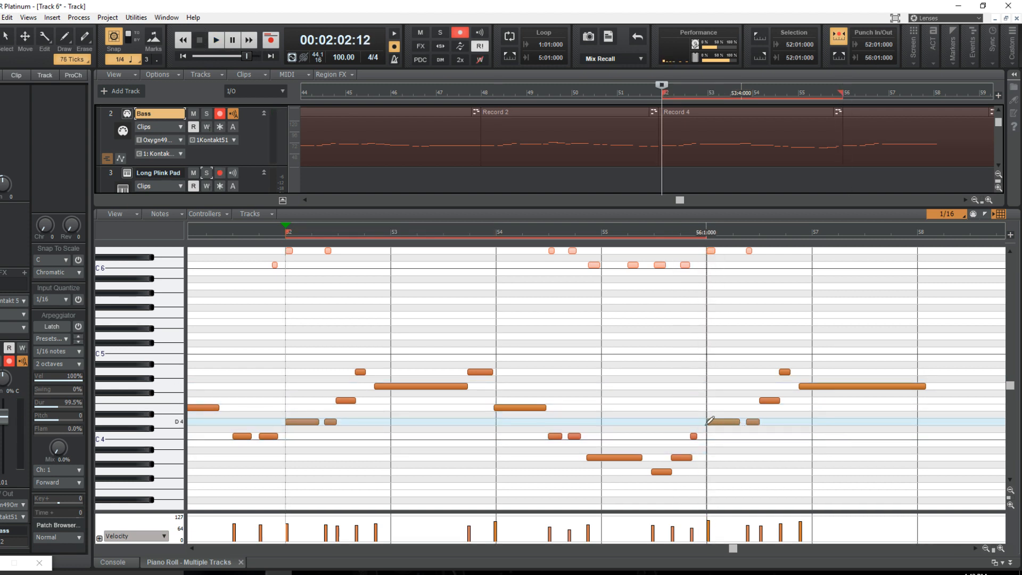
drag(695, 436, 706, 436)
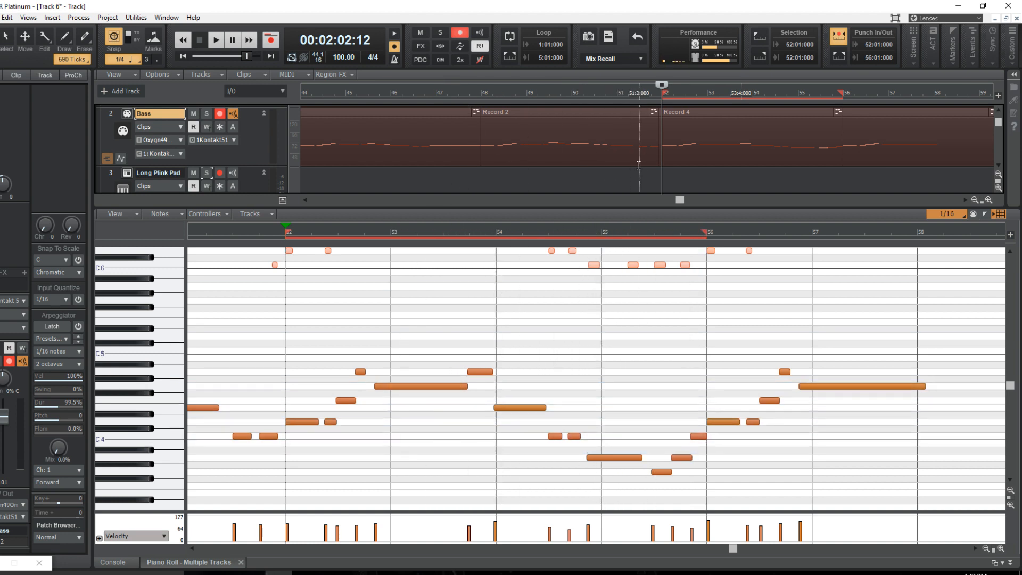
Quantize the new Bass clip in bars 52 to 56 to 1/16 with 100 percent strength.
click(703, 113)
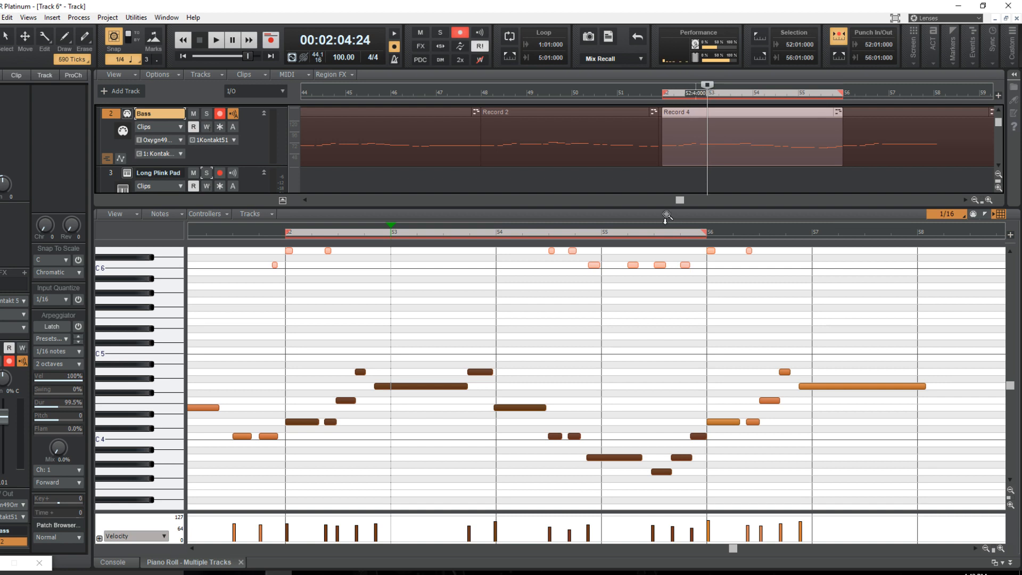
key(q)
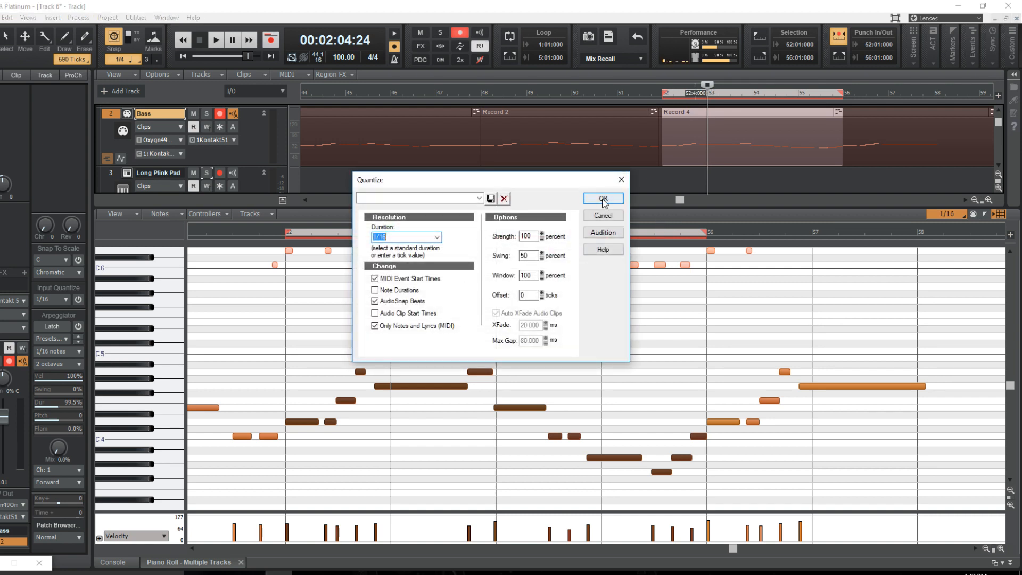
click(603, 198)
Trim the start of the long G4 note just before bar 53 by a sixteenth and audition the line from bar 52.
key(space)
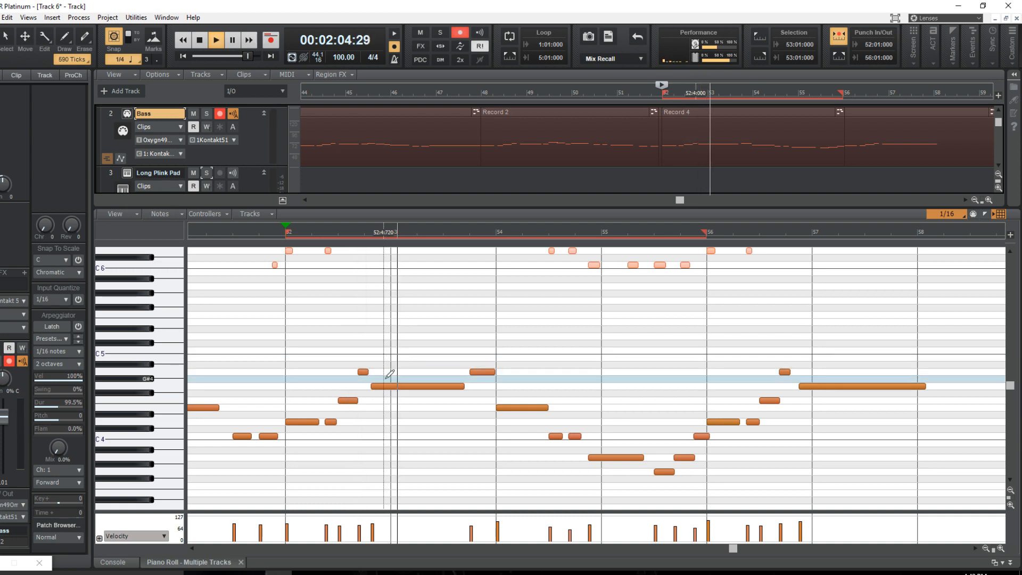
key(space)
drag(374, 386, 379, 386)
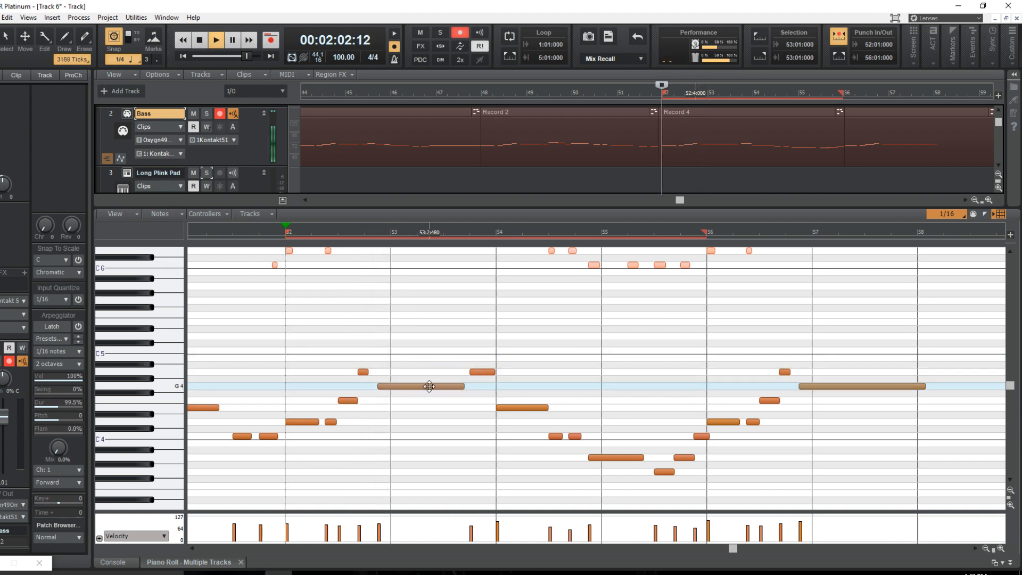
key(space)
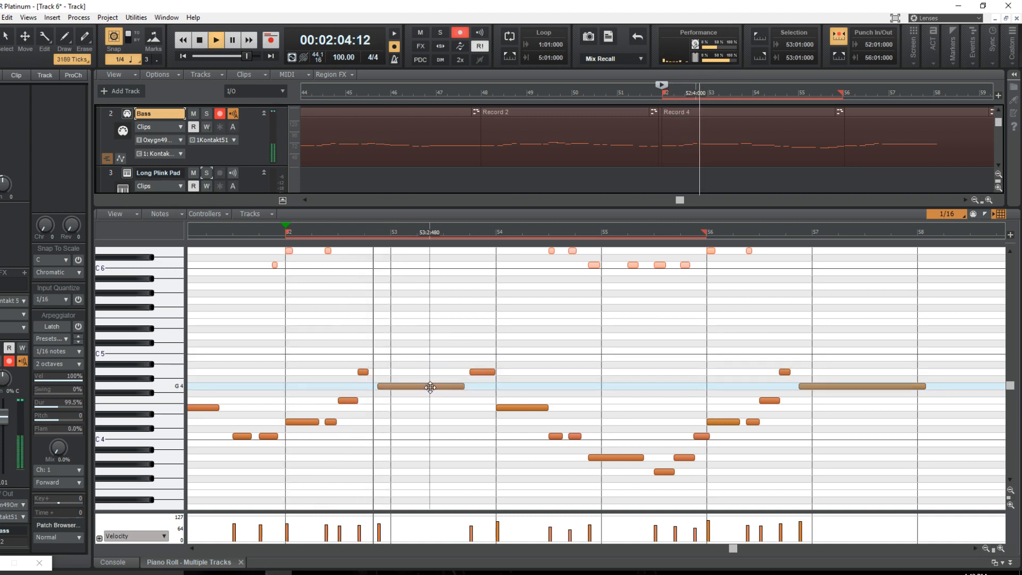
scroll(457, 412, down, 1)
scroll(459, 412, up, 4)
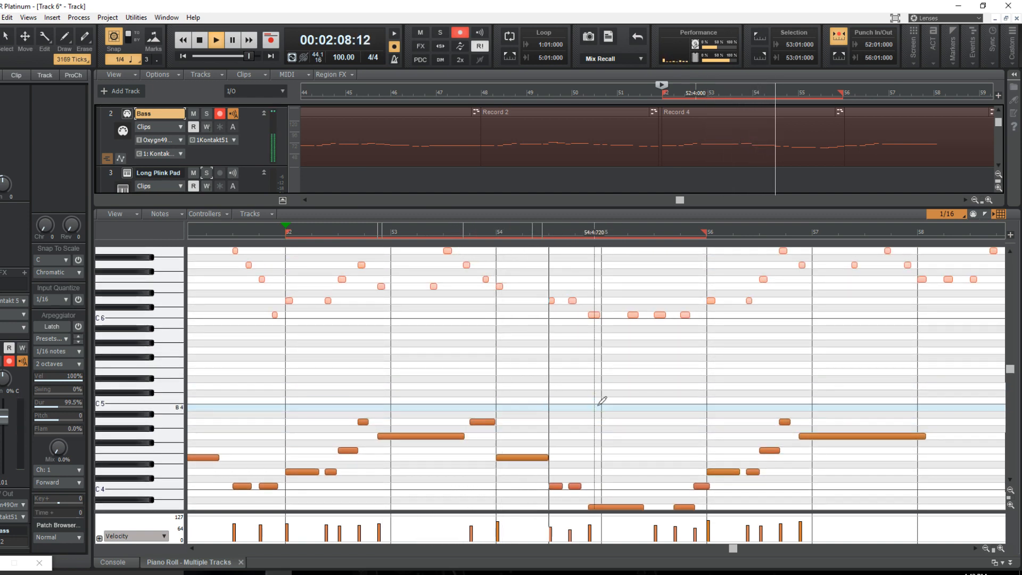
key(space)
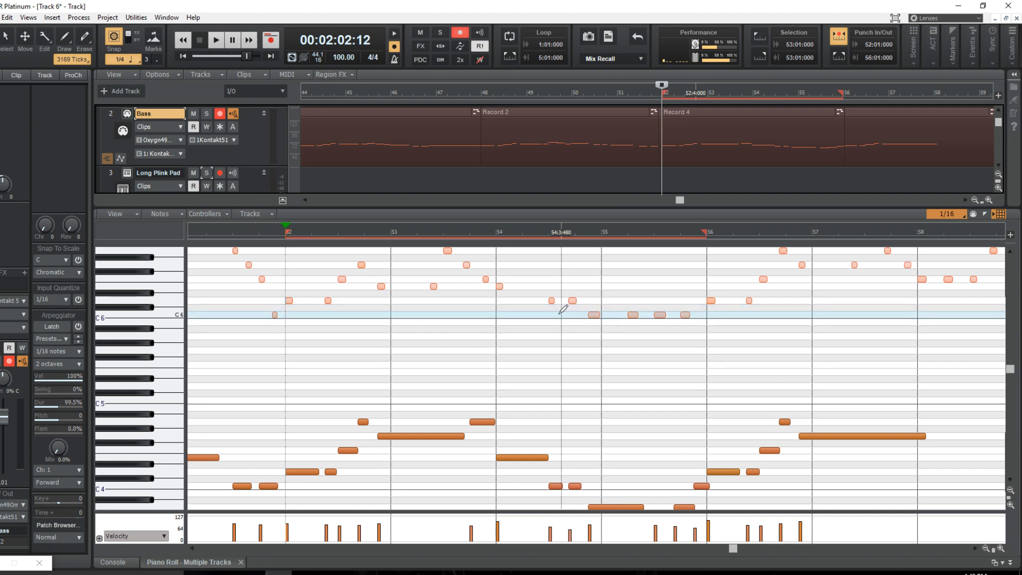
Raise the two short C4 notes in the middle of bar 54 to D4 and audition the change from bar 54.
scroll(563, 422, down, 2)
drag(580, 450, 554, 445)
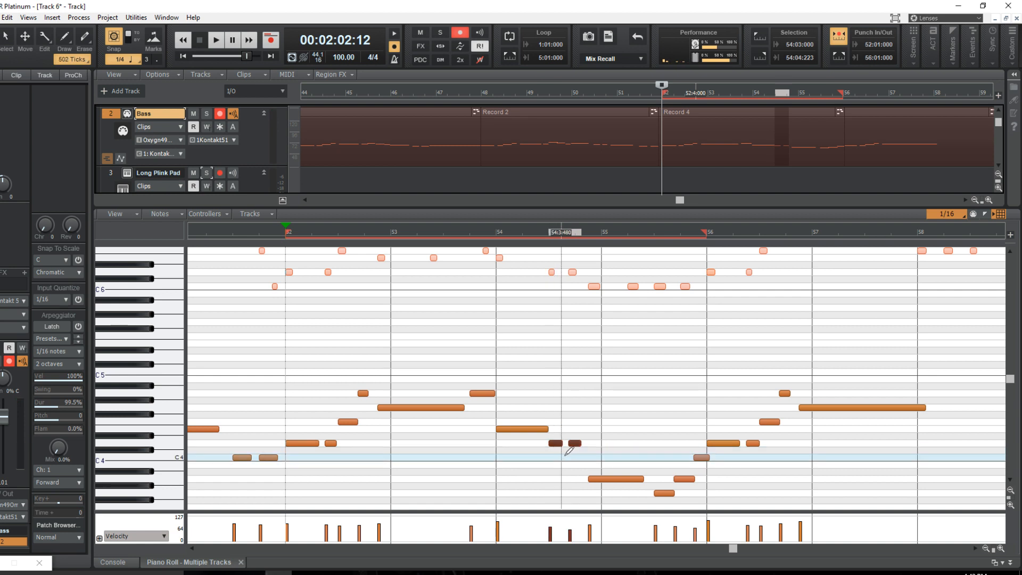
click(498, 369)
key(space)
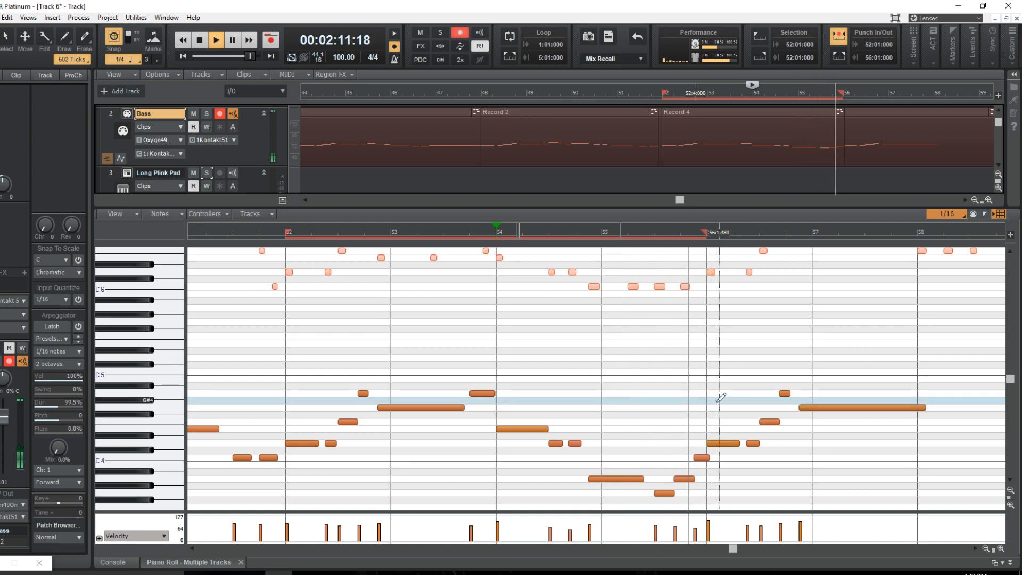
scroll(692, 450, down, 2)
key(space)
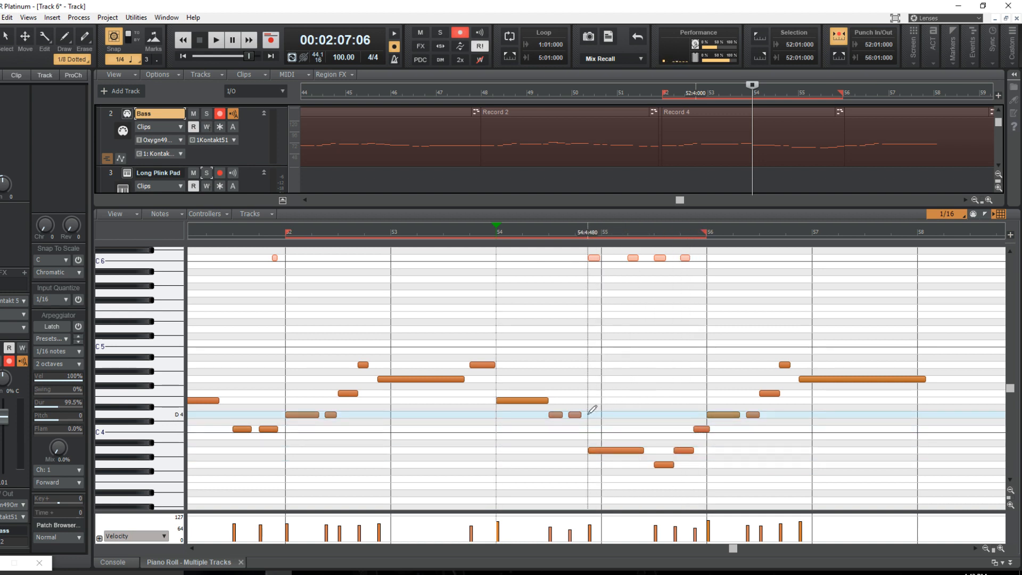
Play the arrangement from just before bar 55 past bar 58 to compare the bass with the upper part.
key(space)
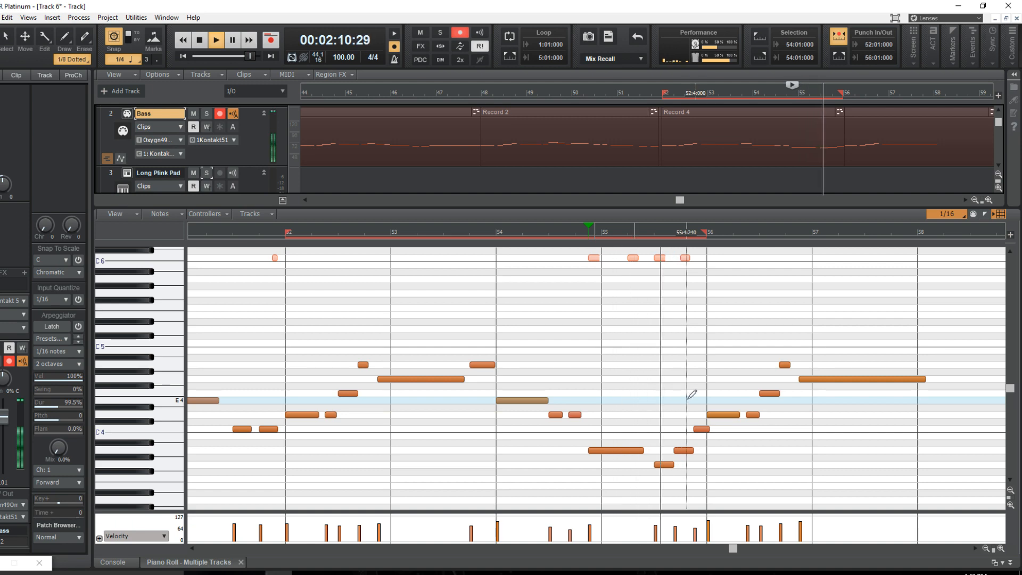
scroll(691, 392, up, 2)
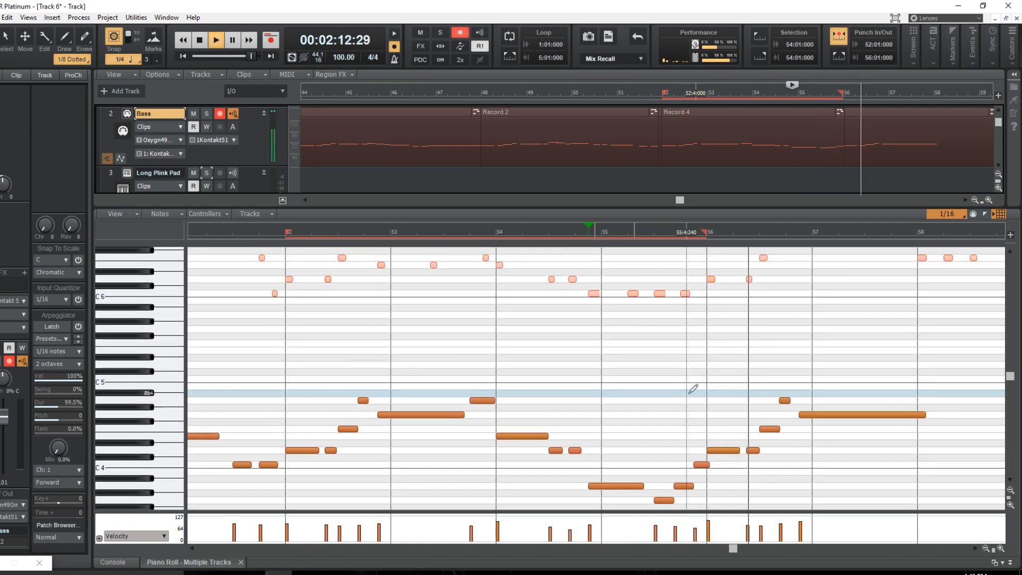
scroll(691, 389, up, 4)
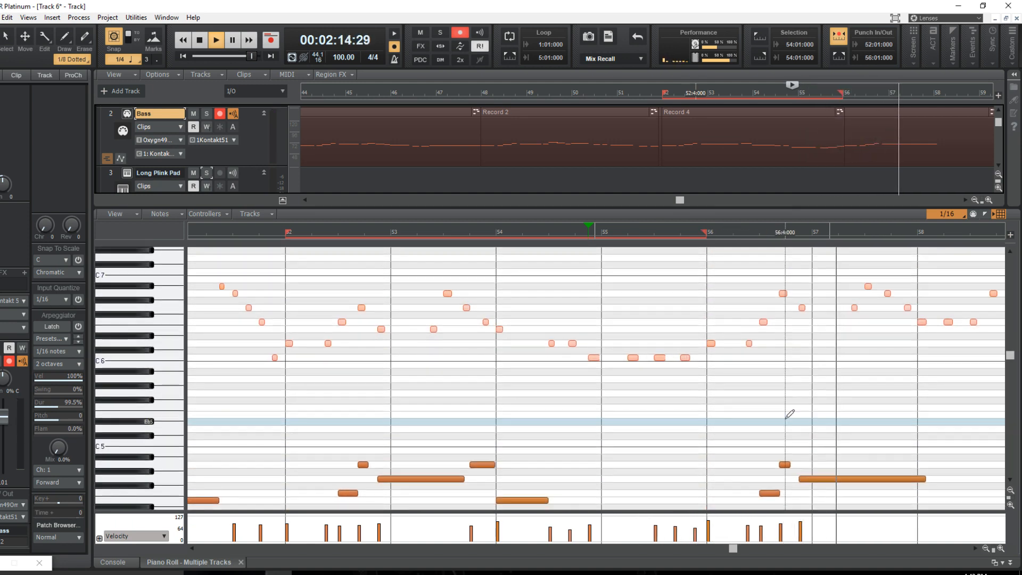
scroll(831, 399, down, 2)
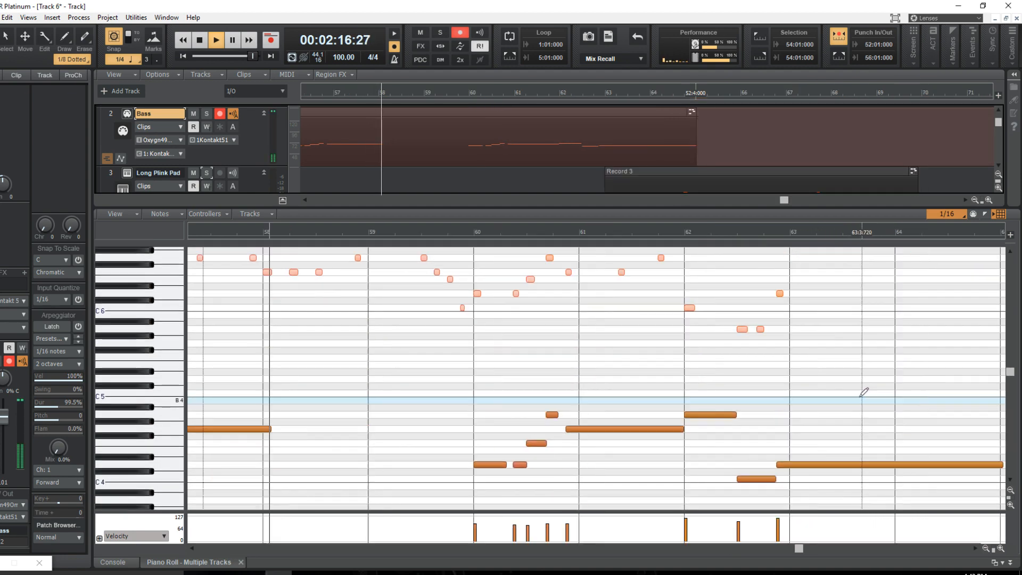
key(space)
Turn off punch recording and delete the Bass notes from bar 56 to bar 58.
scroll(844, 406, down, 3)
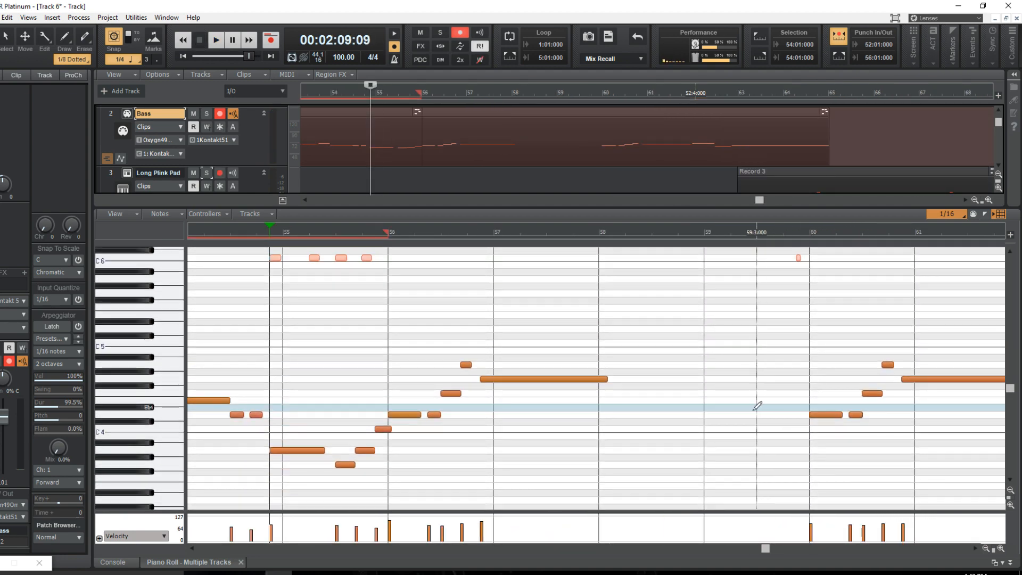
scroll(691, 453, down, 2)
mouse_move(765, 549)
mouse_down()
mouse_move(726, 548)
mouse_move(750, 550)
mouse_up()
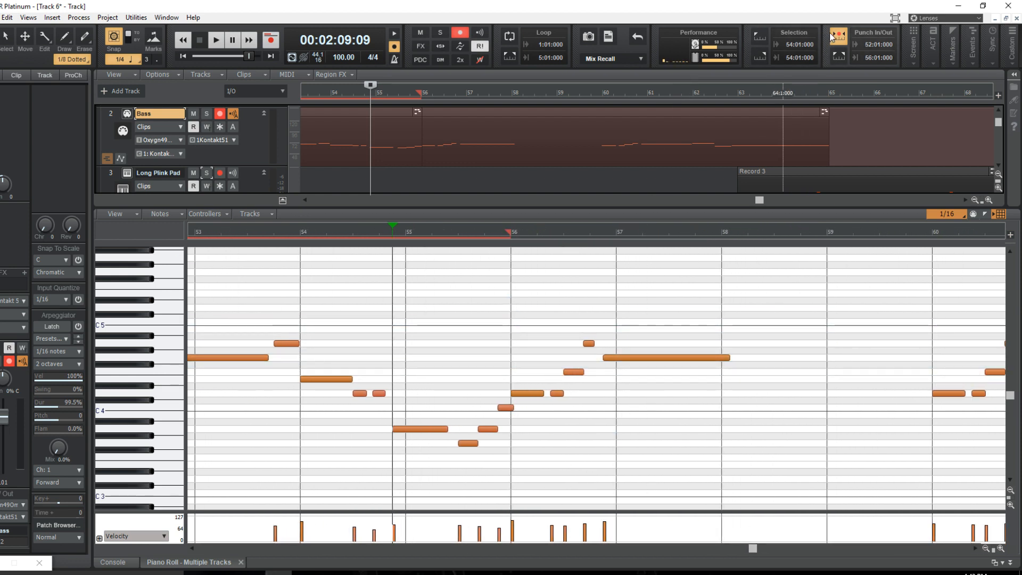
click(516, 342)
scroll(628, 436, up, 1)
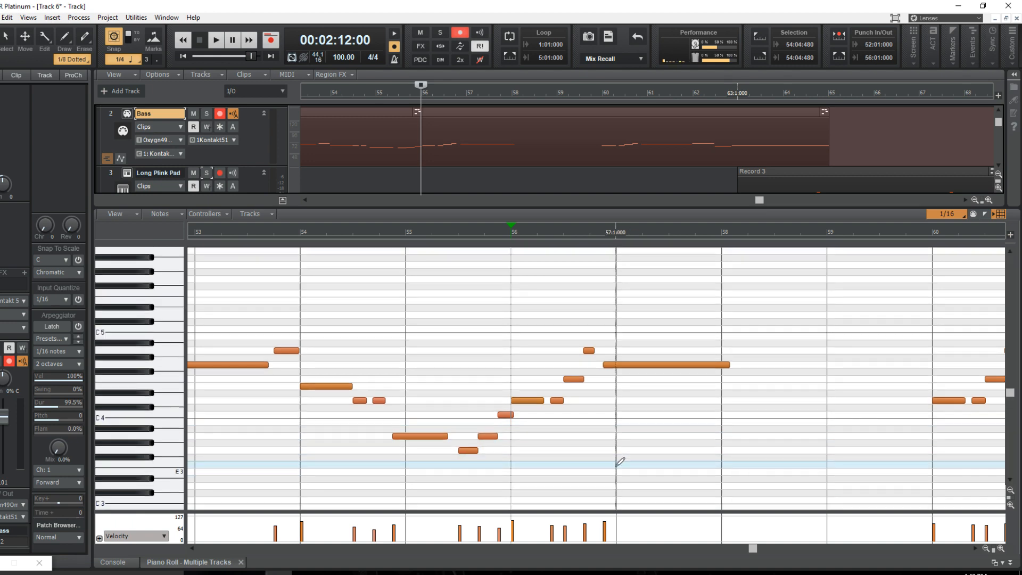
mouse_move(755, 558)
mouse_down()
mouse_move(765, 557)
mouse_move(750, 557)
mouse_up()
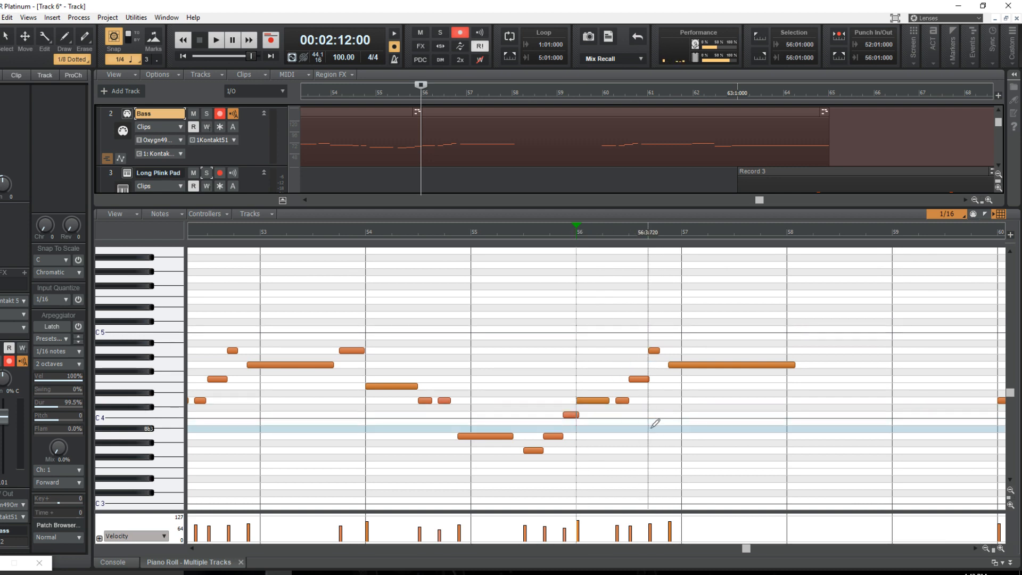
drag(687, 335, 609, 425)
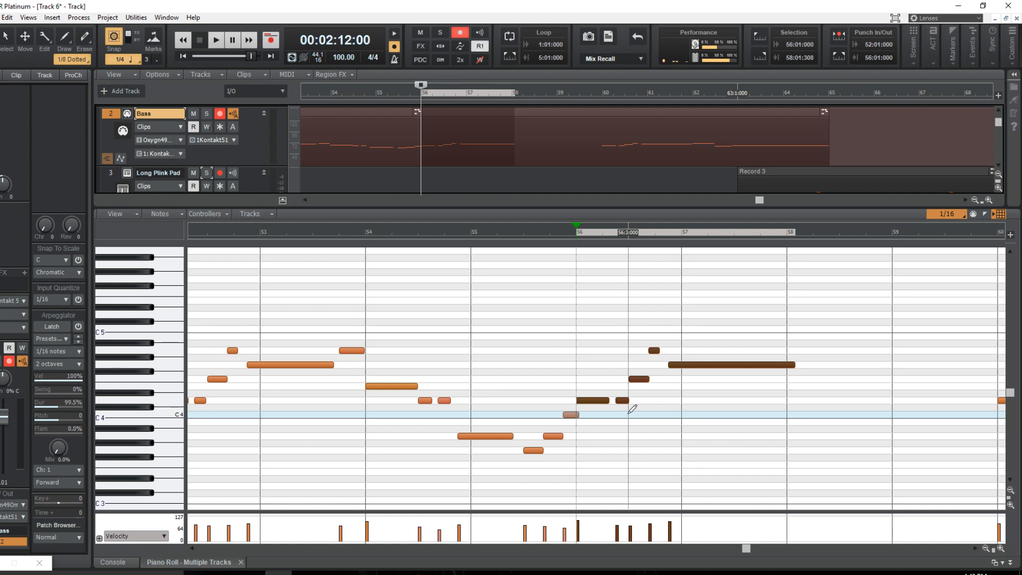
key(Delete)
scroll(631, 407, up, 1)
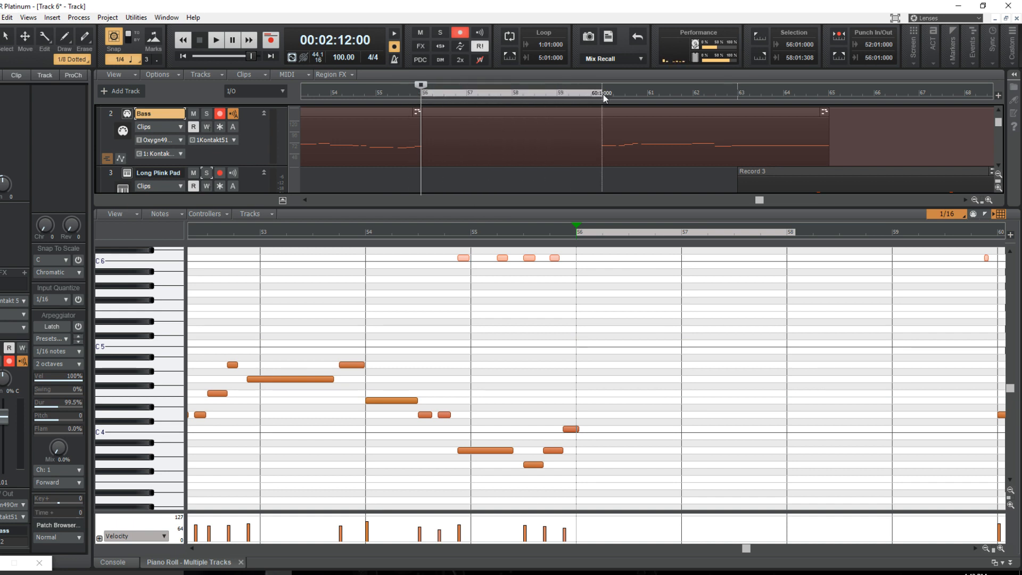
Set the punch recording range from bar 56 to bar 60 and turn punch recording on.
drag(605, 97, 604, 98)
click(839, 35)
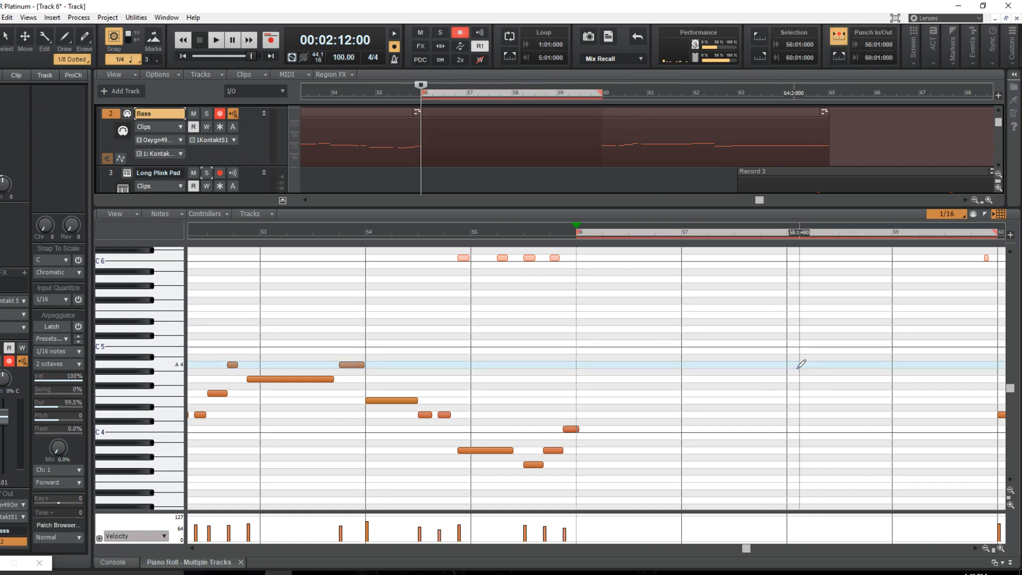
drag(744, 549, 757, 552)
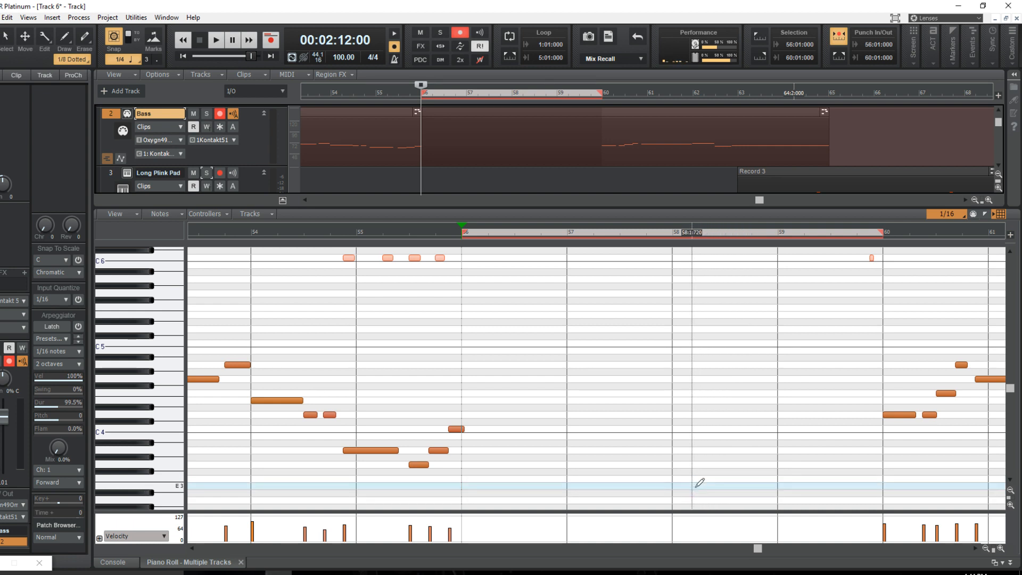
Play the arrangement from bar 52 past bar 62 to rehearse the gap in the bass.
drag(757, 549, 703, 550)
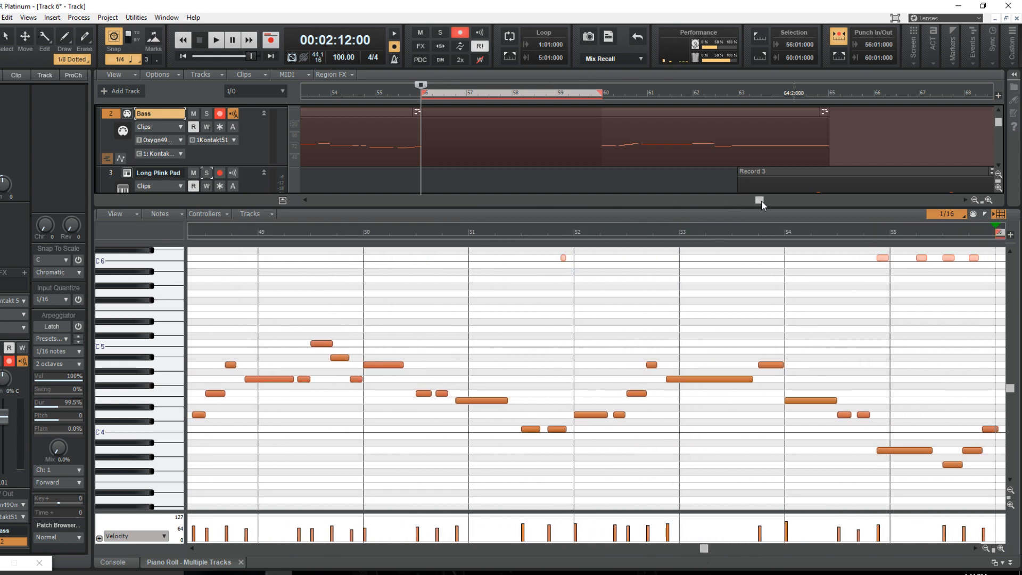
drag(761, 200, 712, 201)
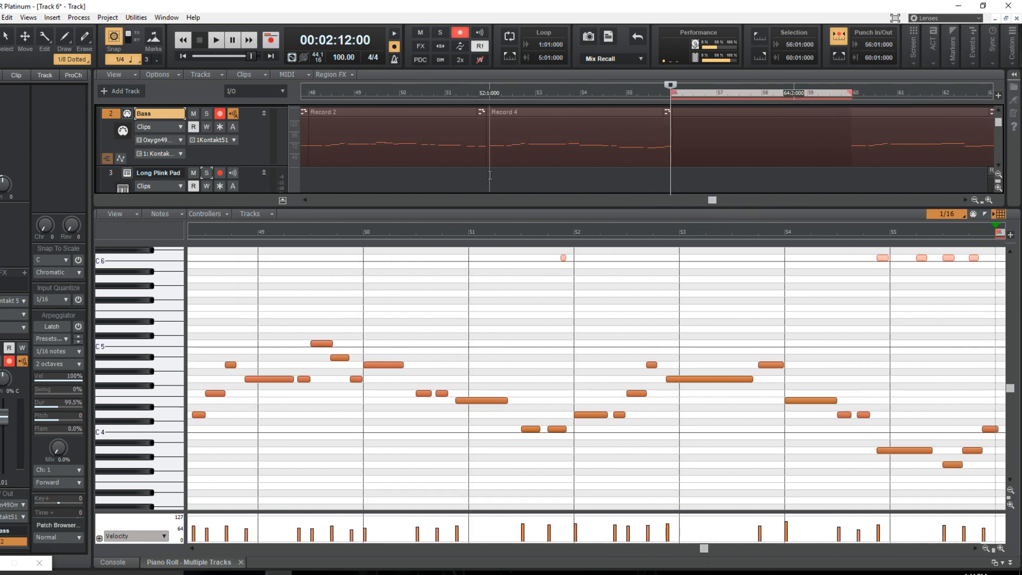
click(489, 175)
key(space)
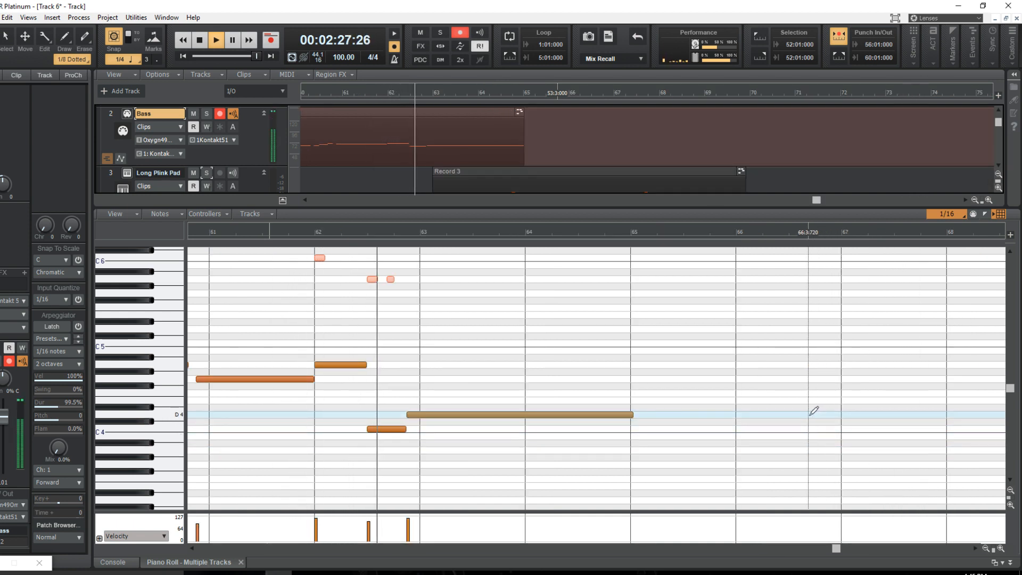
key(space)
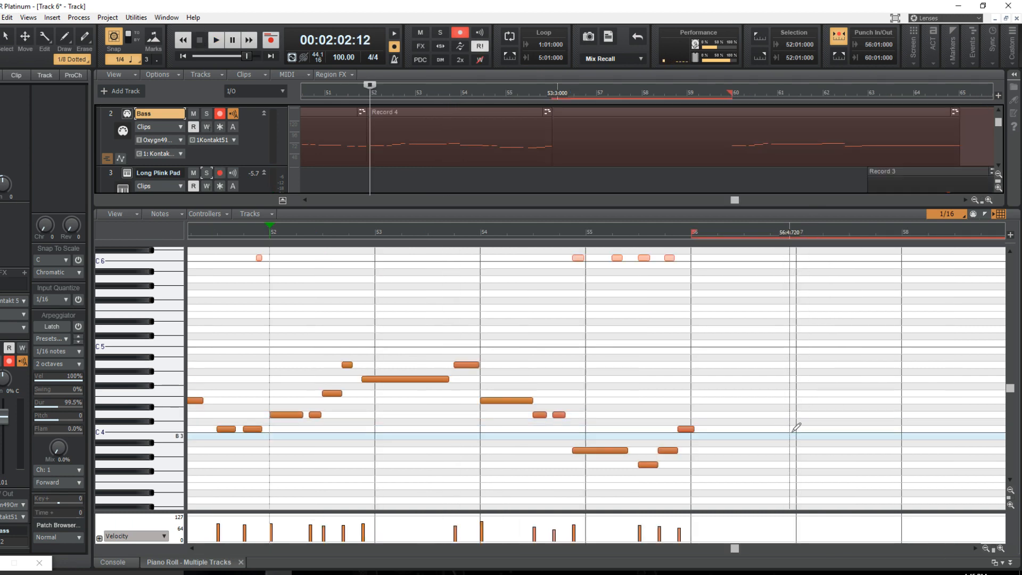
Record a new Bass take over bars 56 to 60 and turn off punch recording.
mouse_move(733, 548)
mouse_down()
mouse_move(763, 548)
mouse_move(719, 554)
mouse_up()
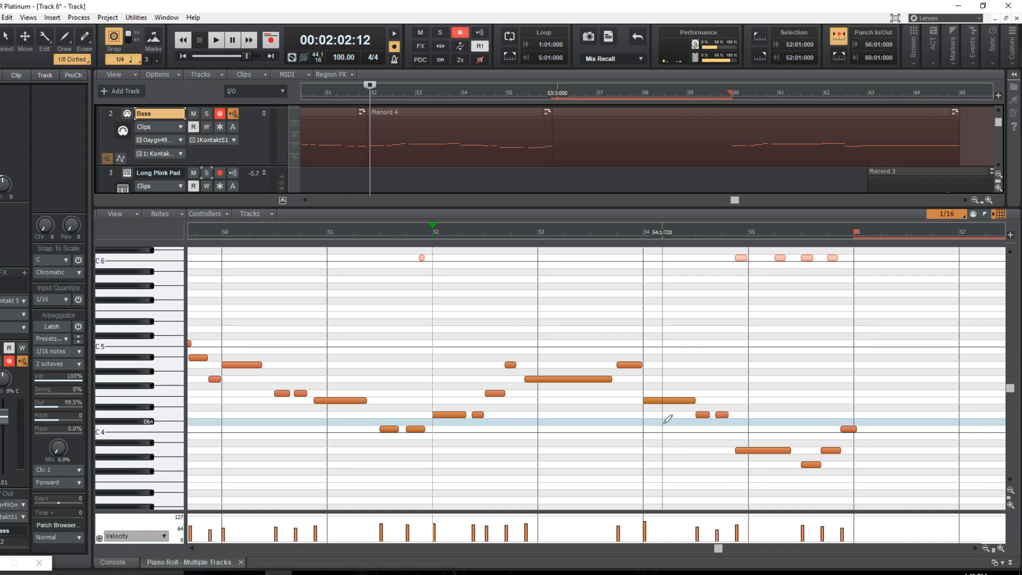
drag(713, 551, 746, 549)
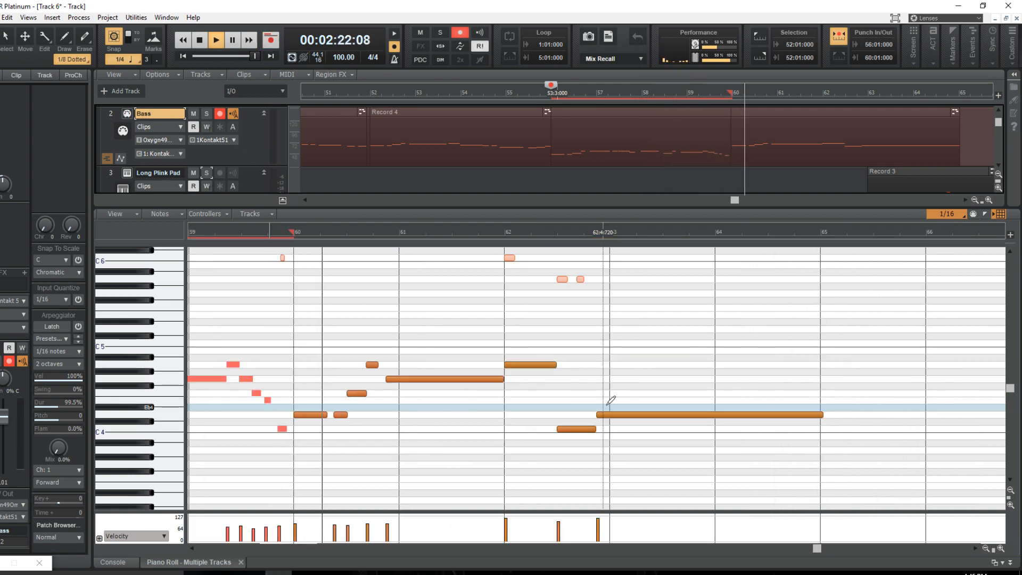
key(space)
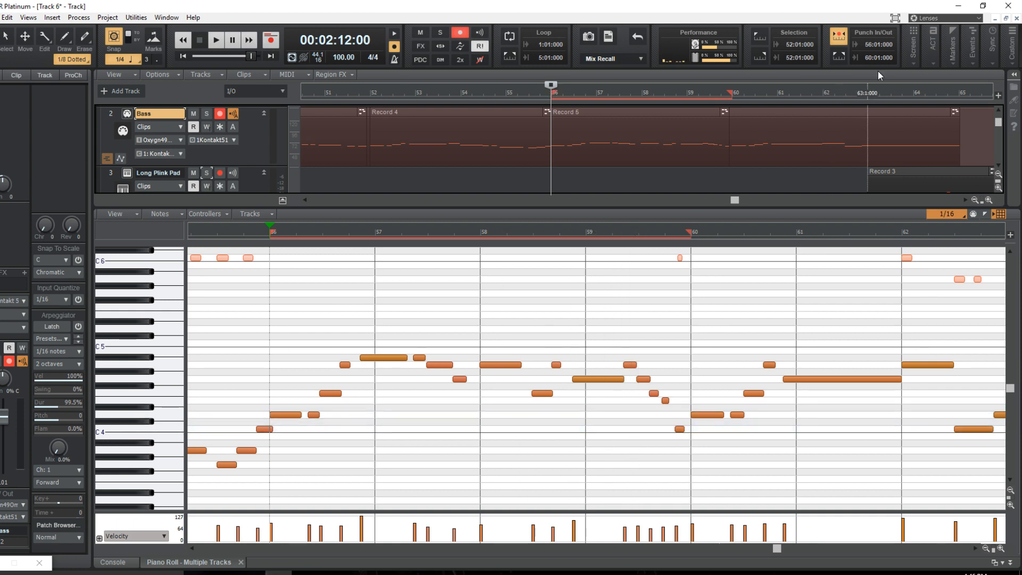
click(839, 36)
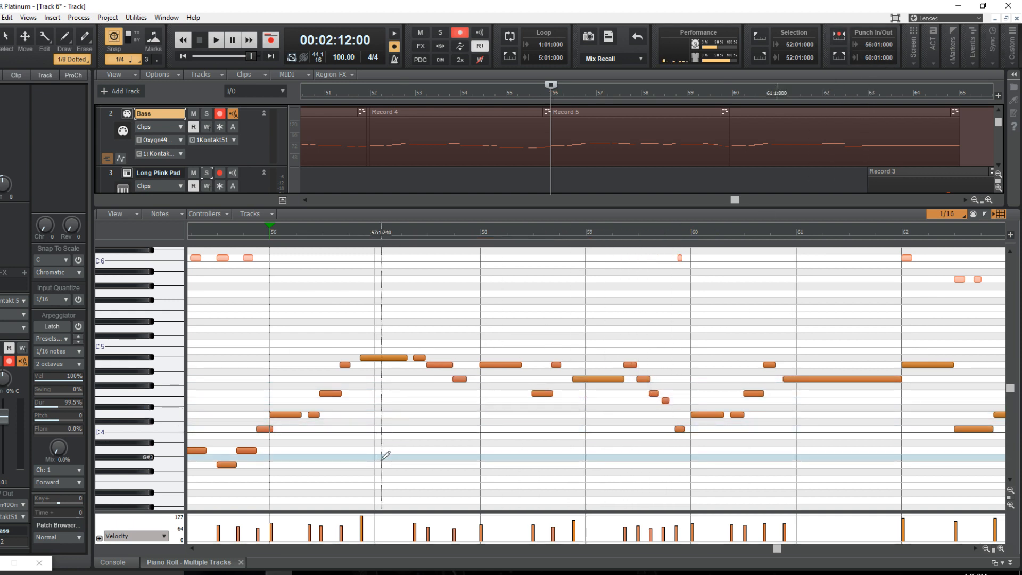
Quantize the newly recorded Bass clip over bars 56 to 60 and play it back from bar 56.
click(655, 137)
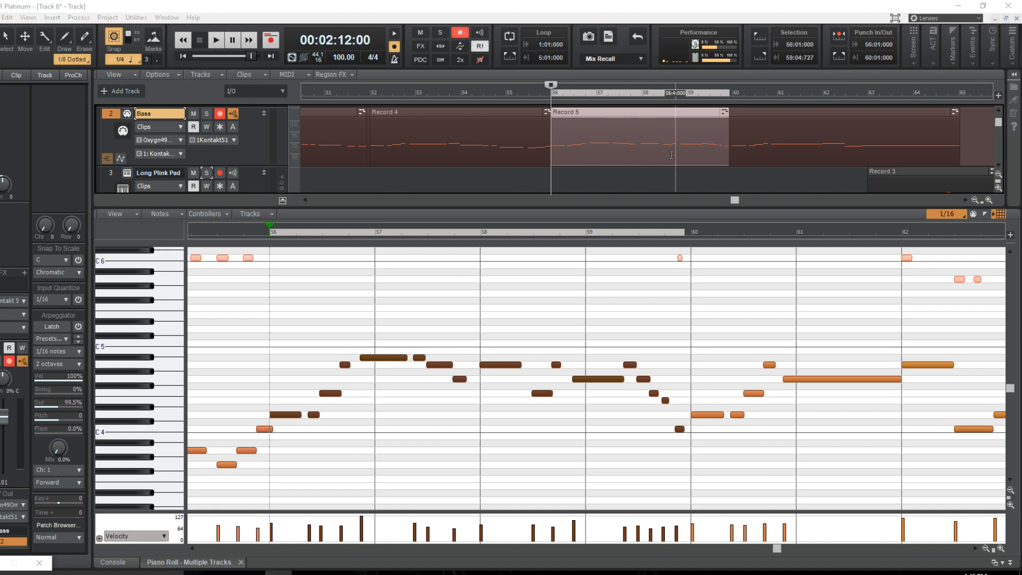
key(q)
click(603, 198)
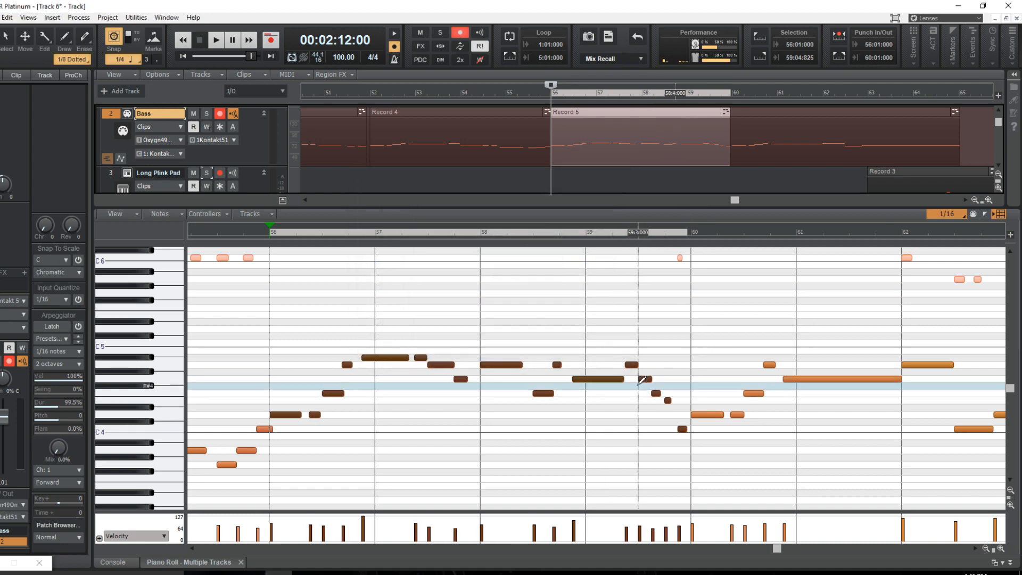
key(space)
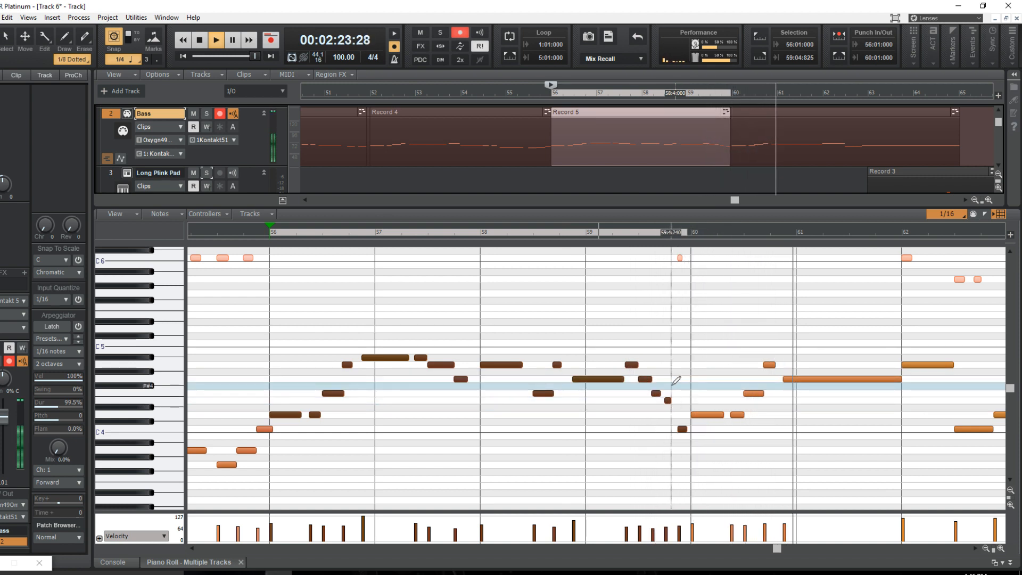
key(space)
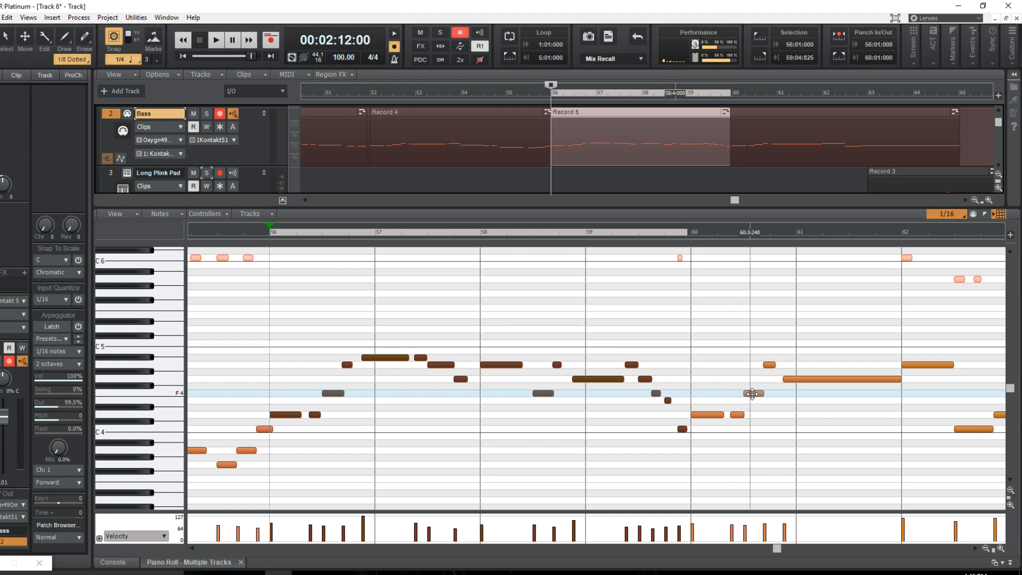
Lengthen the short E4 Bass note near the end of bar 59 and play from bar 58 to check it.
click(679, 428)
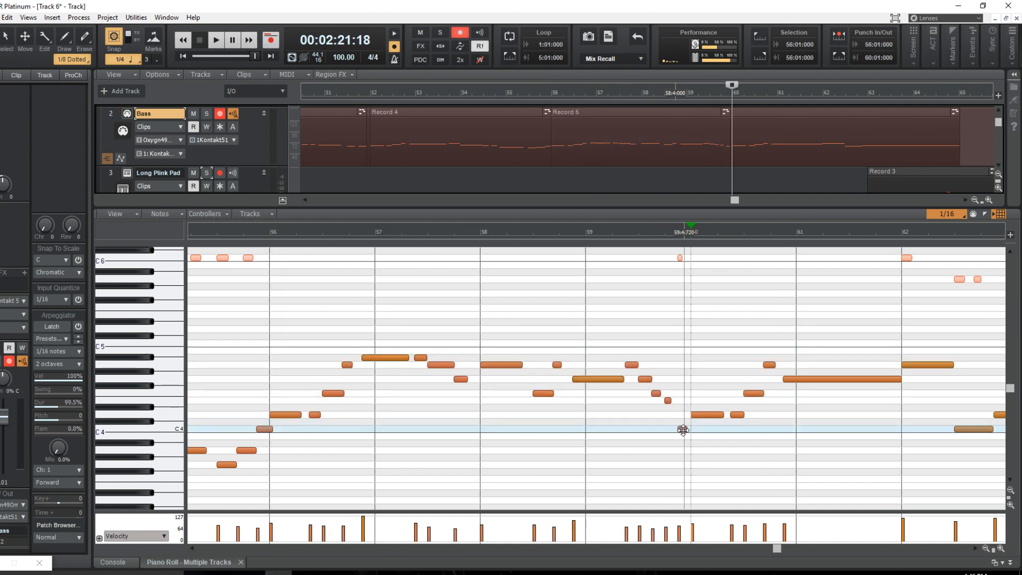
click(683, 430)
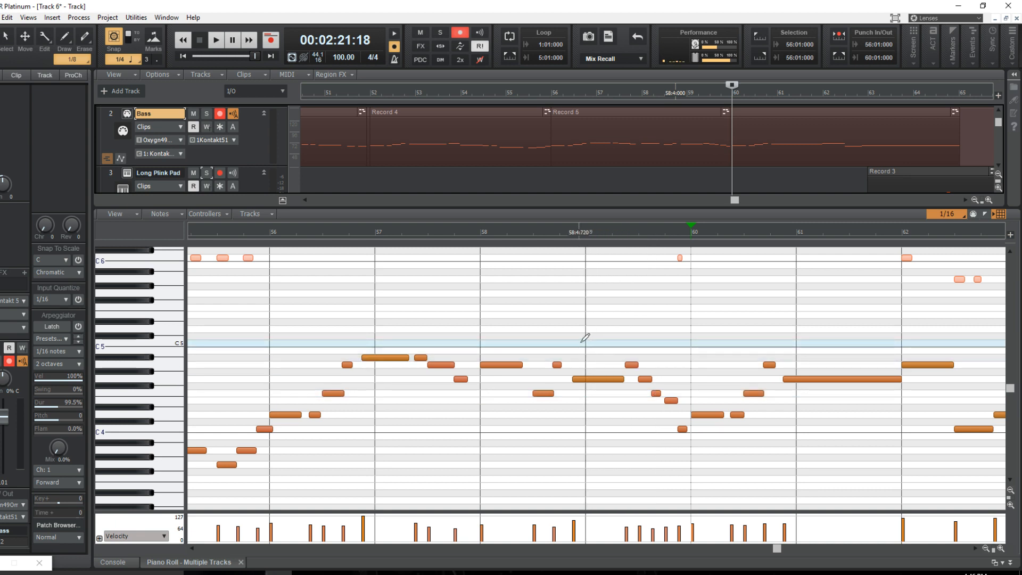
click(475, 331)
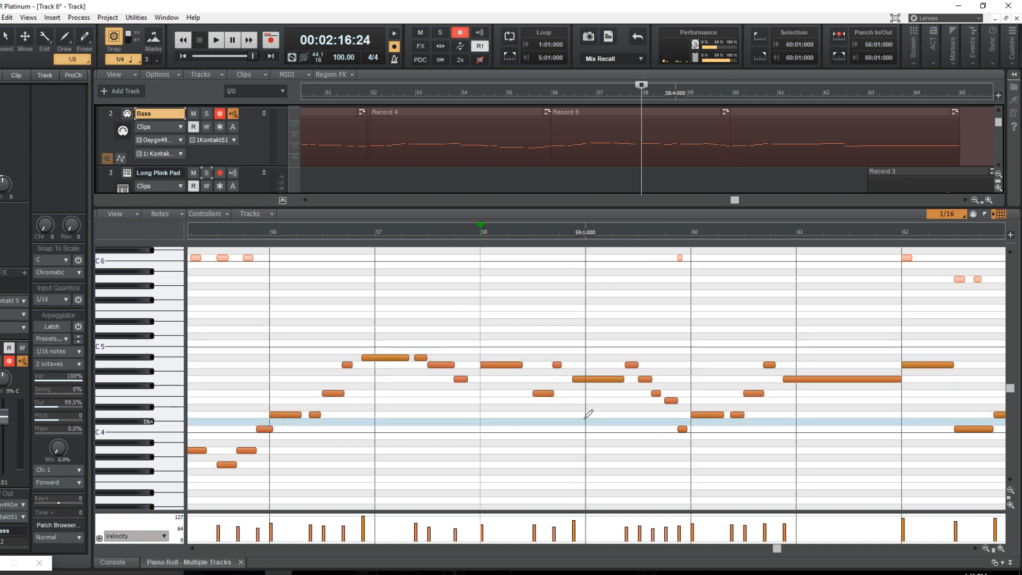
key(space)
key(space)
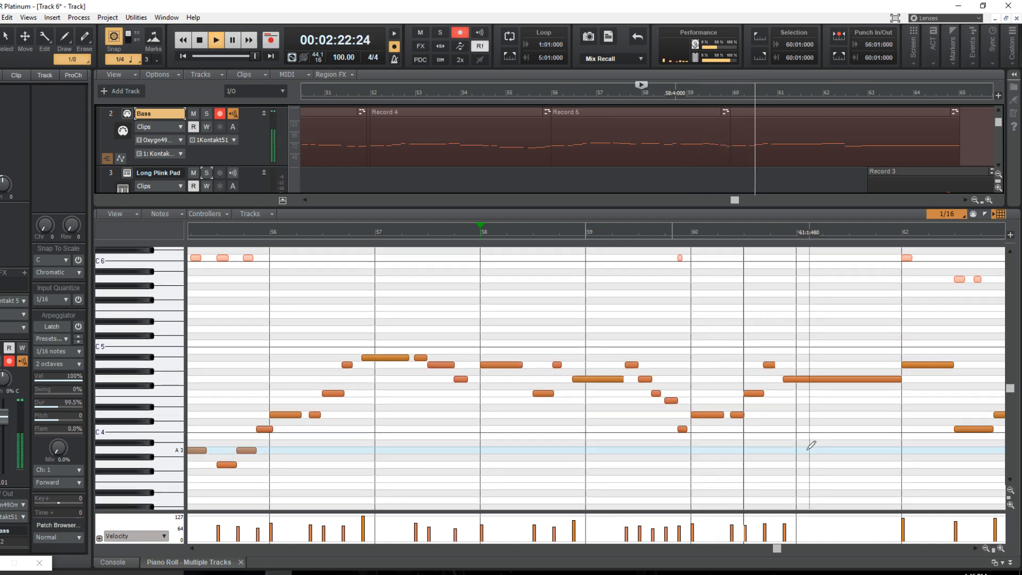
key(space)
Change the last three Bass notes starting in bar 60 to A4, G4 and F4, and play from bar 60 to check them.
mouse_move(758, 393)
mouse_down()
mouse_move(758, 365)
mouse_move(816, 393)
mouse_up()
click(816, 378)
click(697, 388)
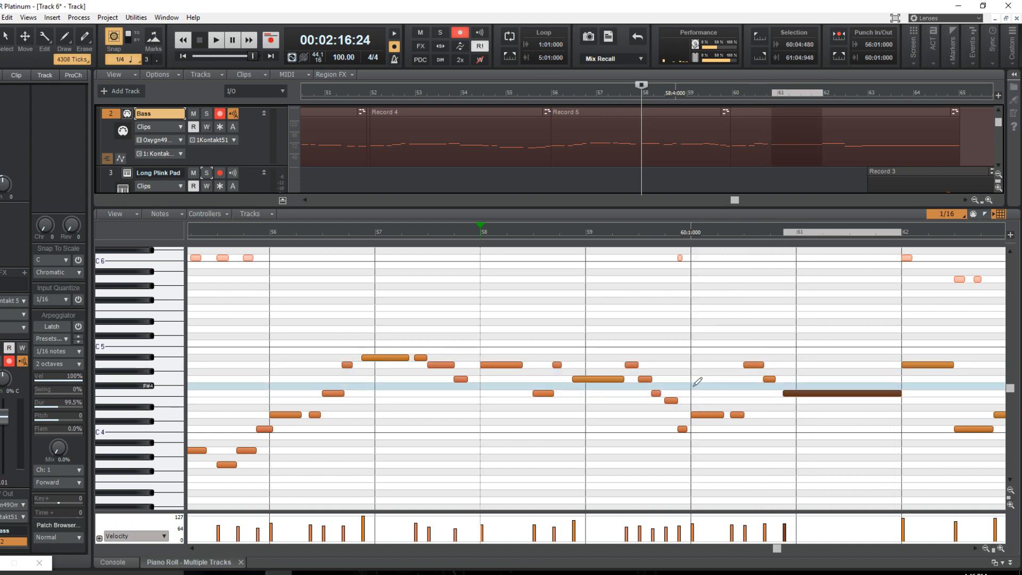
key(space)
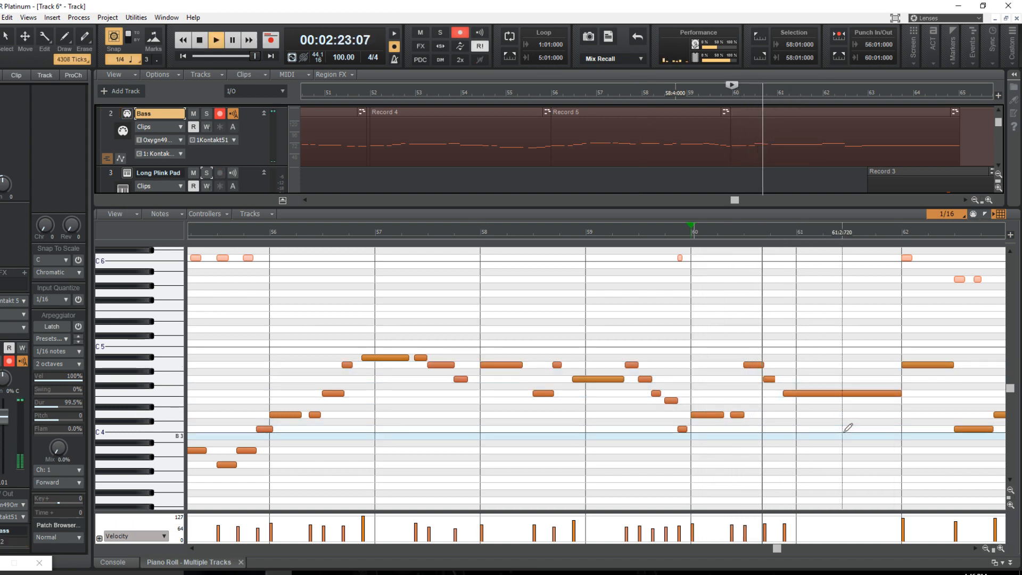
scroll(883, 458, down, 3)
scroll(897, 472, up, 2)
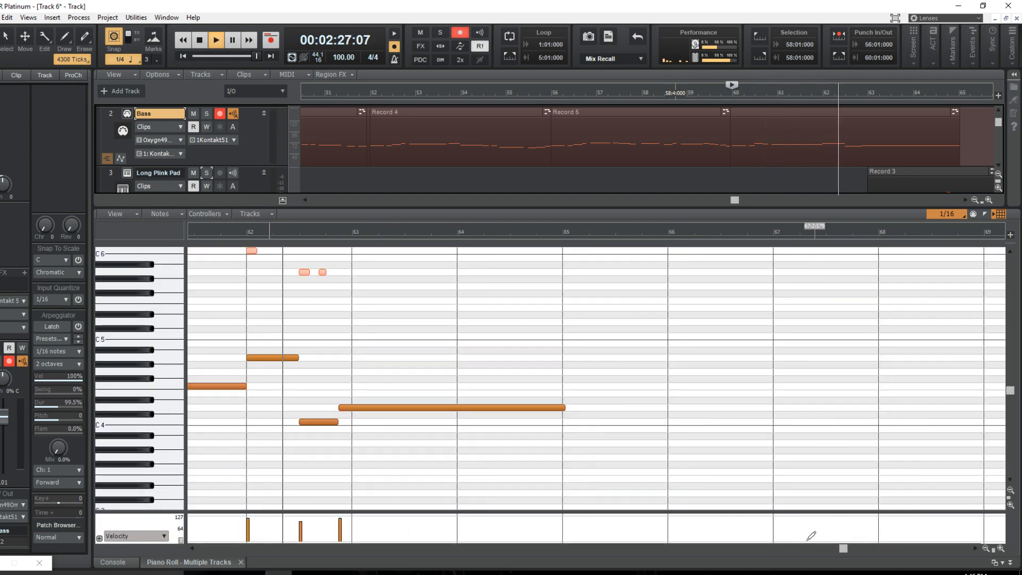
key(space)
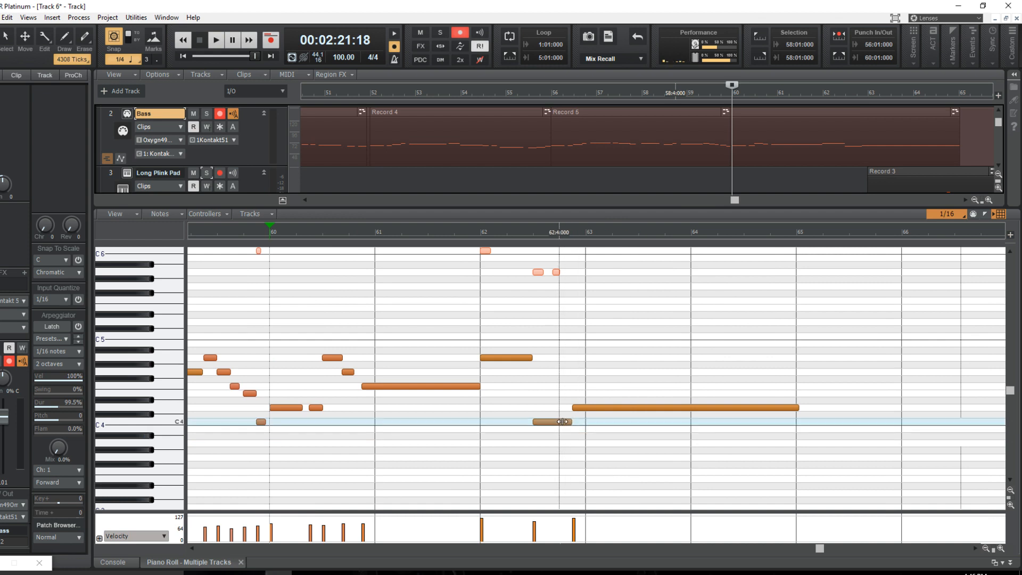
Shorten the C4 Bass note in bar 62, add an E4 note directly after it, and play from bar 62.
mouse_move(570, 423)
mouse_down()
mouse_move(552, 423)
mouse_move(570, 396)
mouse_up()
click(556, 392)
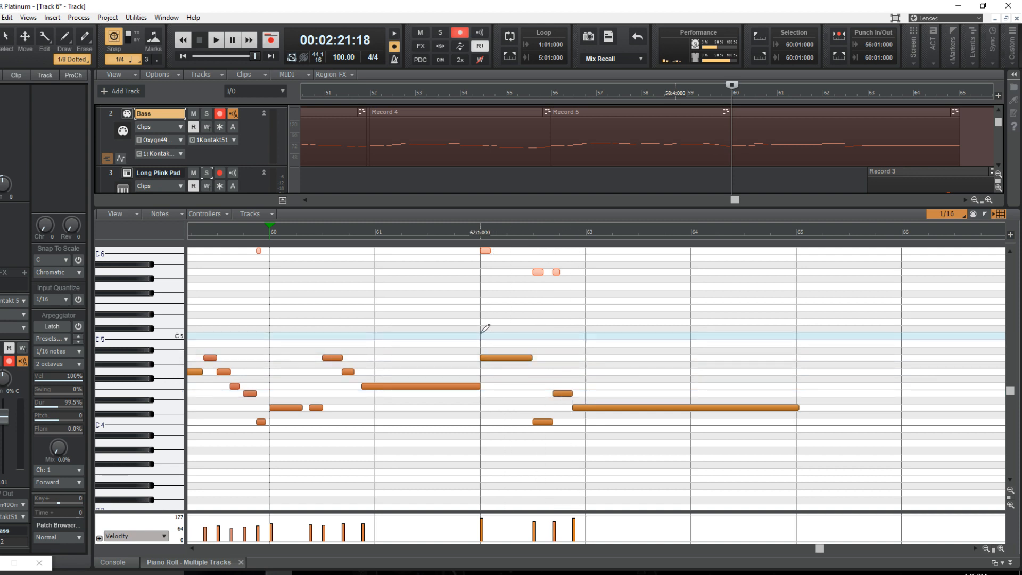
key(period)
key(space)
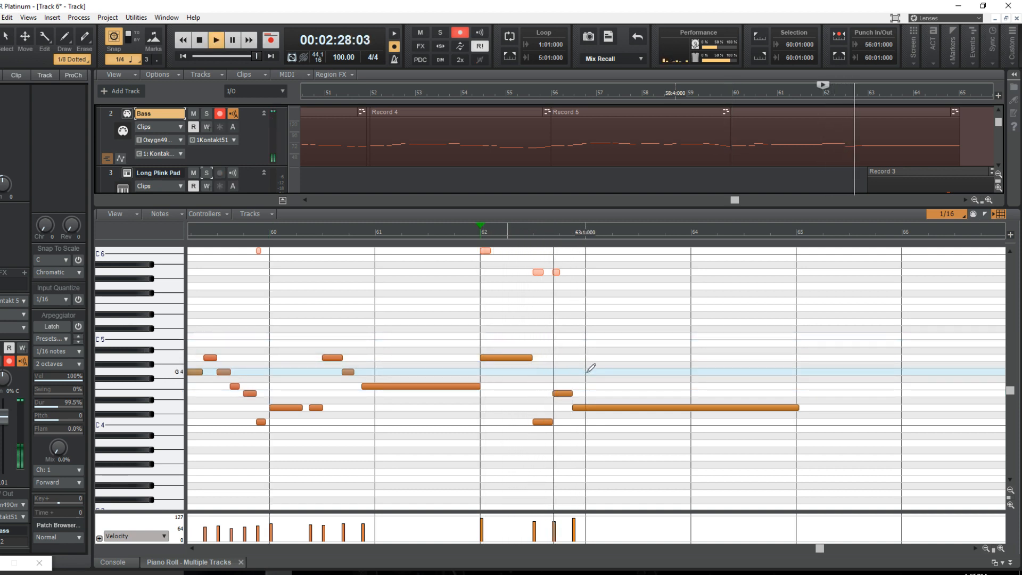
key(space)
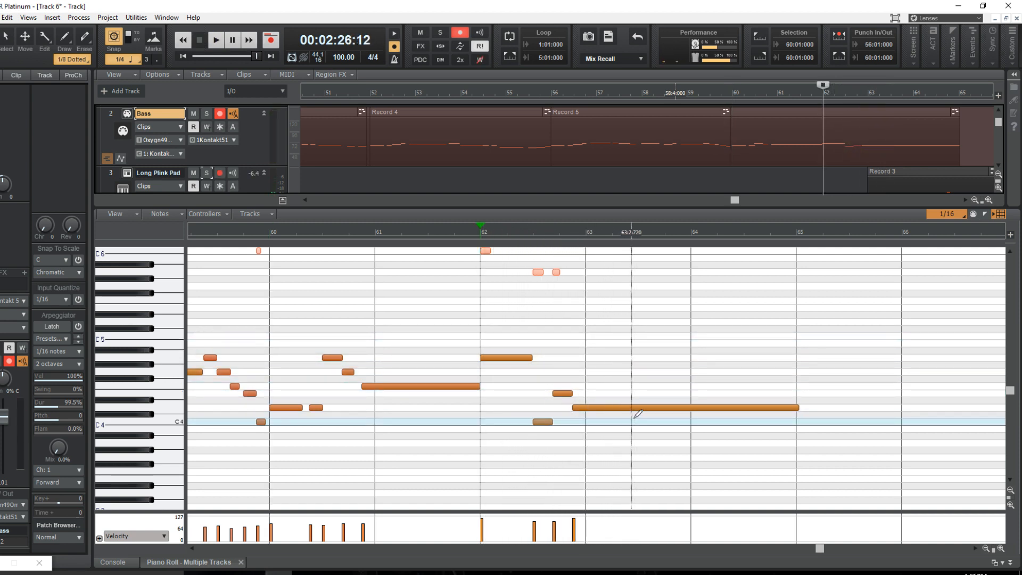
Play the arrangement from bar 60 through bar 61 to check the long F4 Bass note.
drag(824, 551, 799, 548)
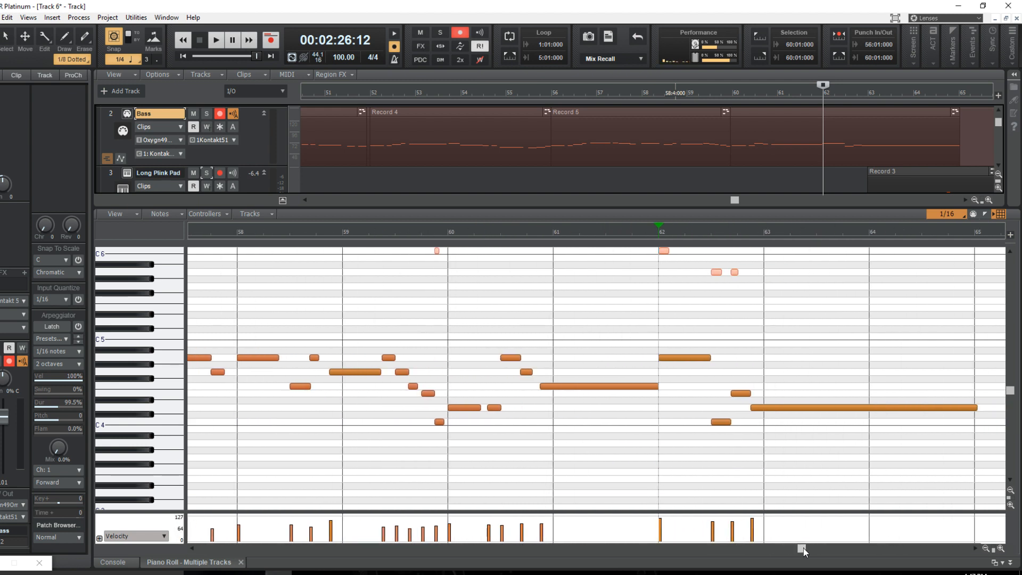
click(450, 345)
key(space)
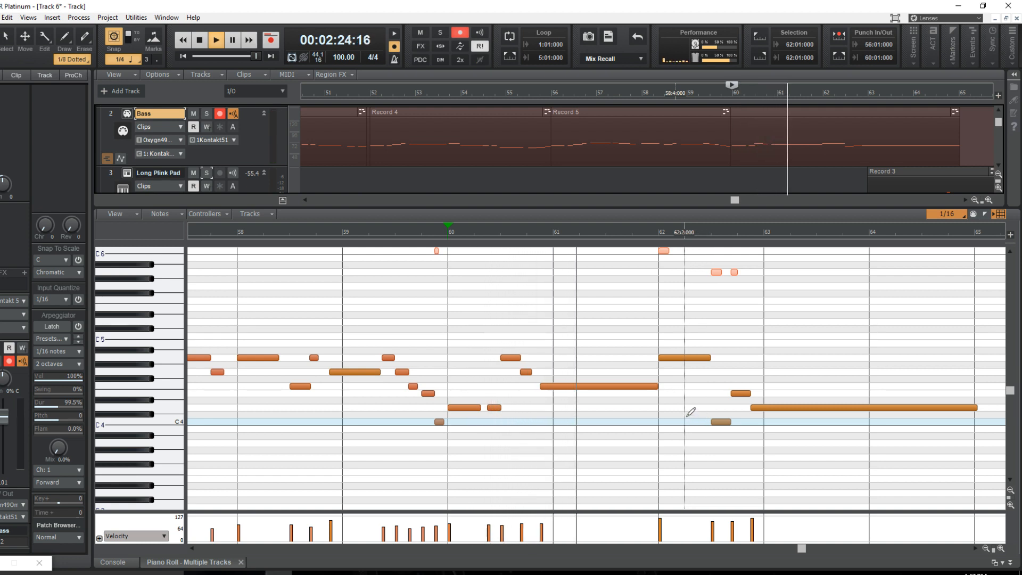
key(space)
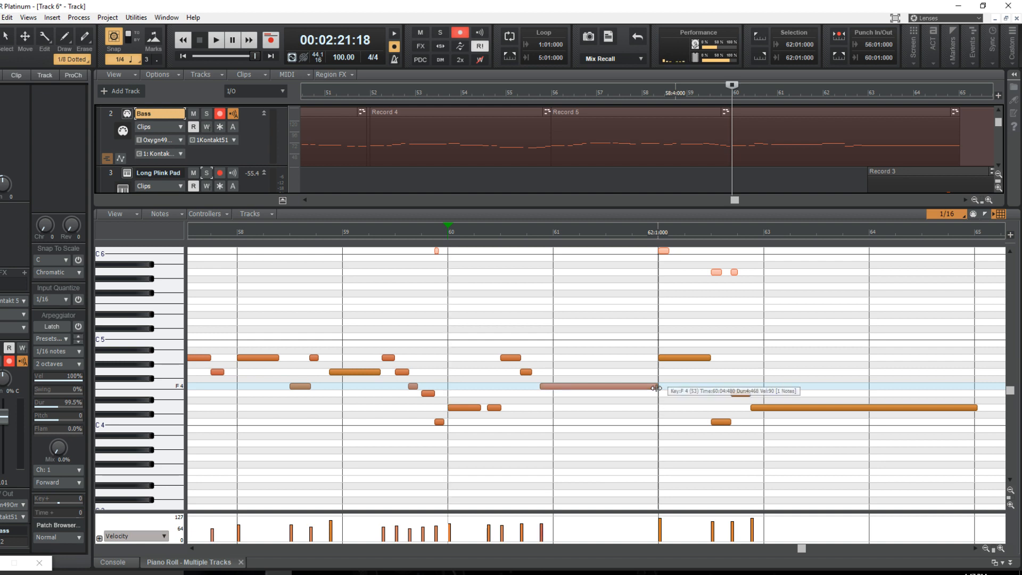
click(656, 388)
key(space)
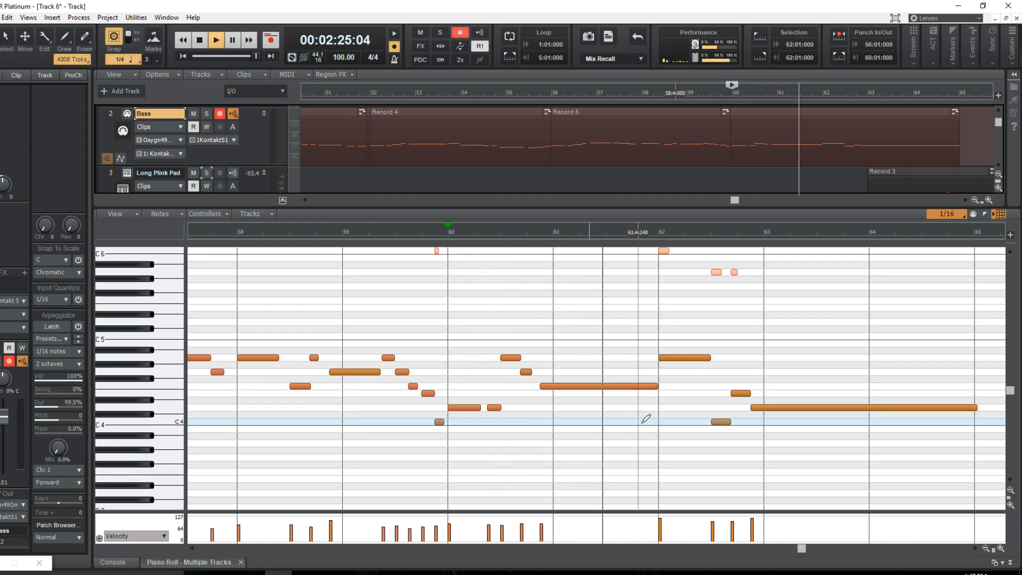
key(space)
Set the punch recording range from bar 60 to bar 62 and turn punch recording on.
drag(627, 332, 570, 371)
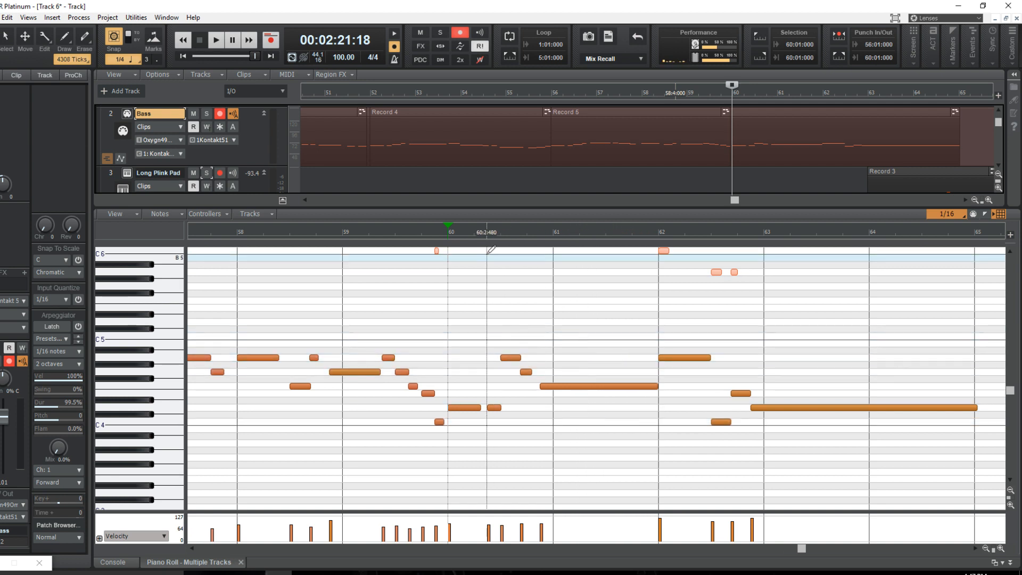
drag(656, 232, 658, 233)
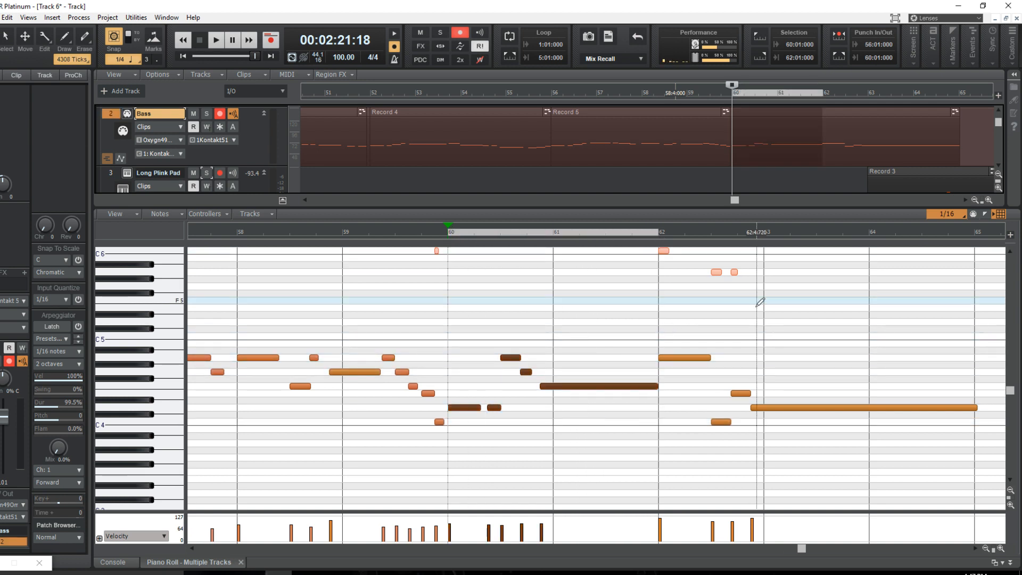
click(837, 56)
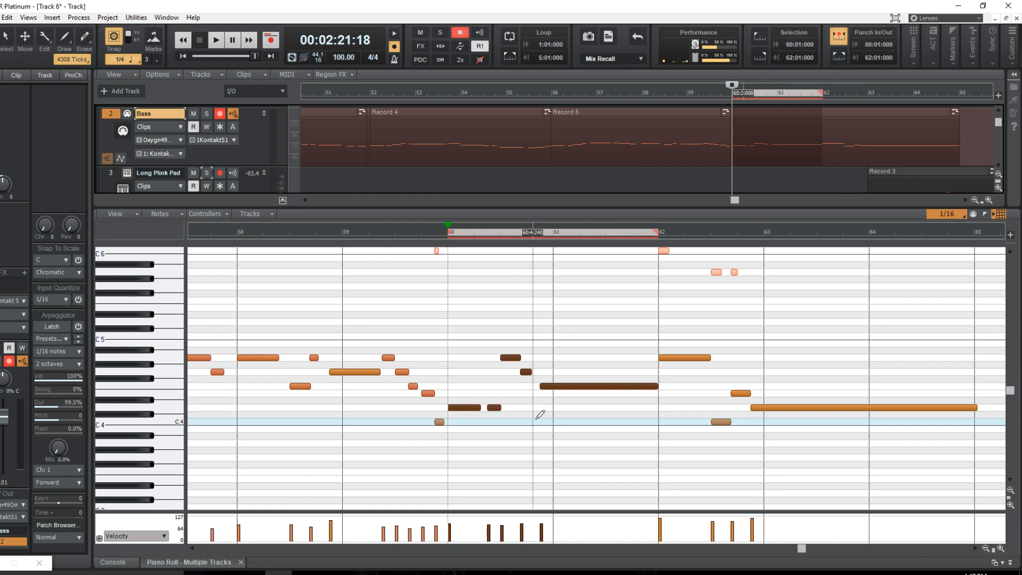
Delete the Bass notes from bar 60 to bar 62 and record a new take in their place.
drag(552, 344, 461, 438)
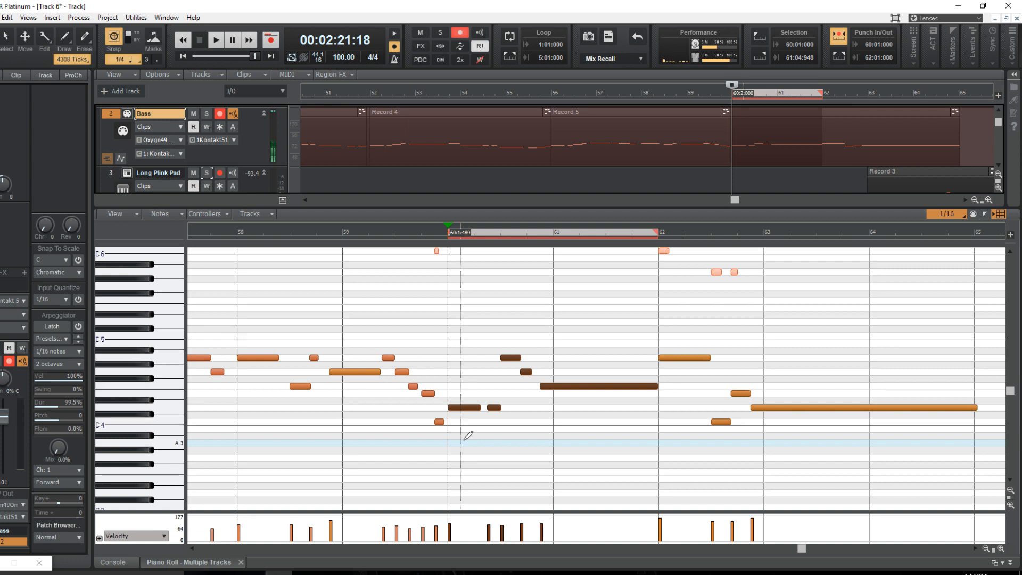
drag(572, 342, 466, 430)
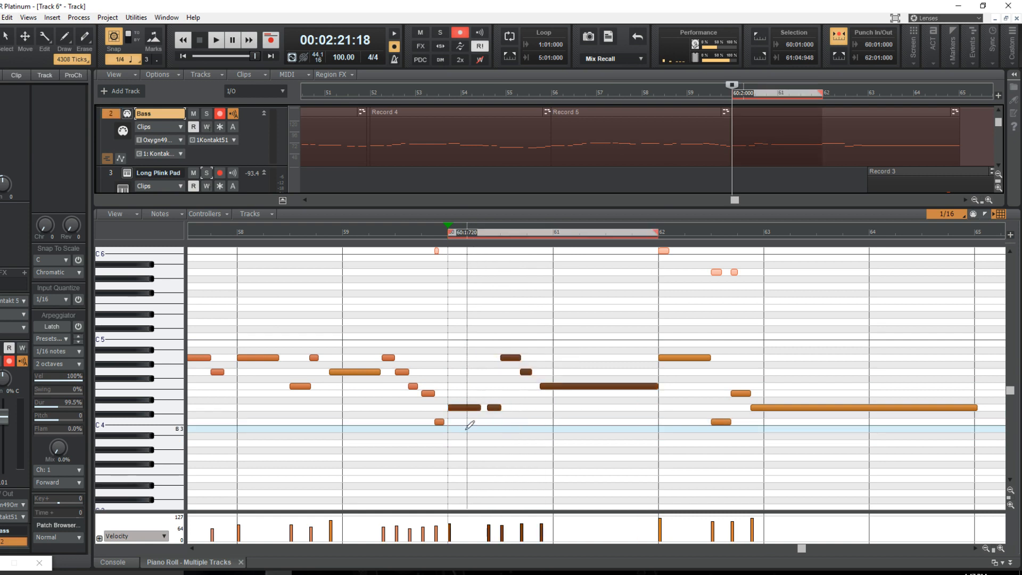
key(Delete)
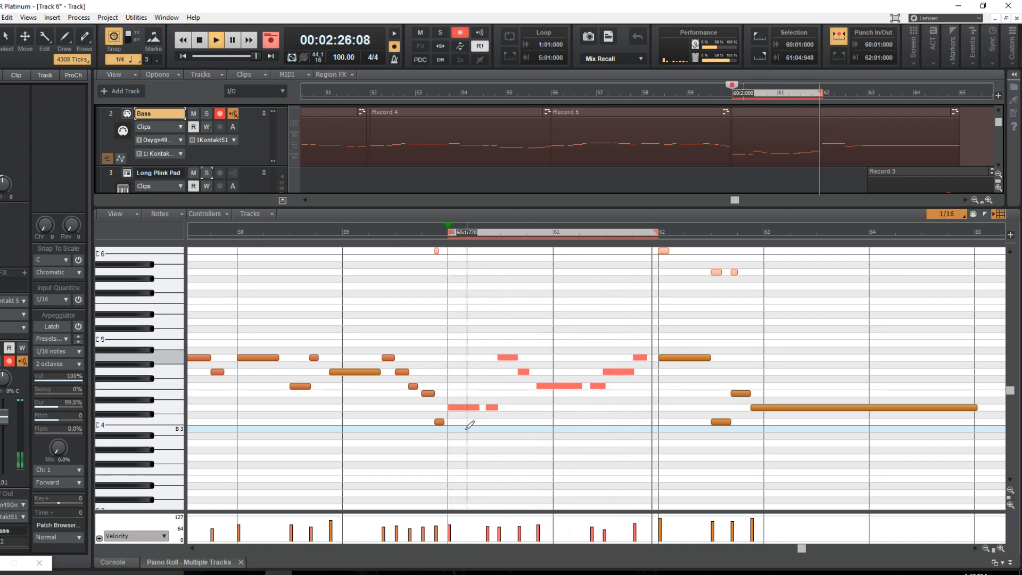
key(space)
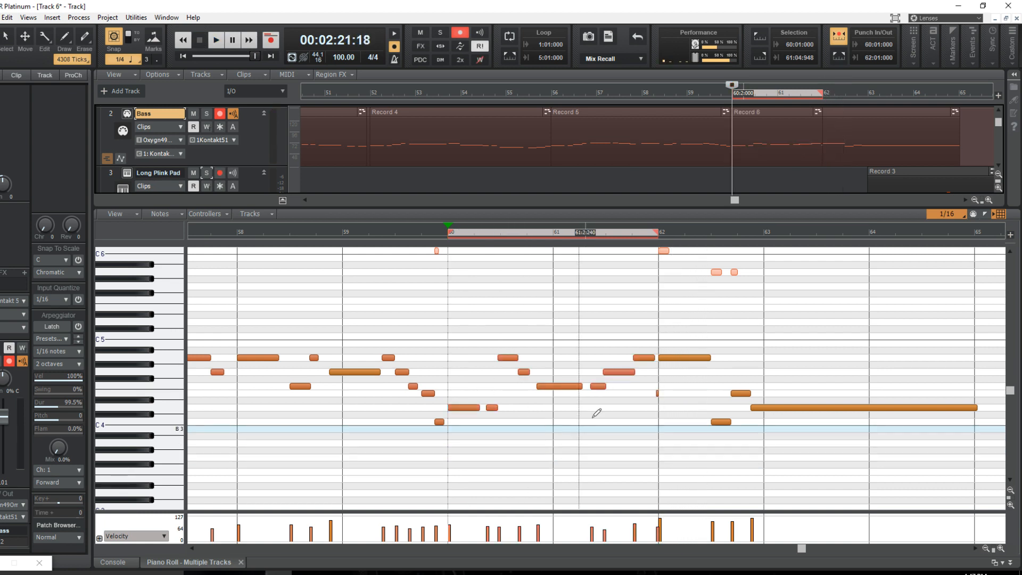
Delete the stray short E4 note at the end of bar 61 and play the new take from bar 60.
click(657, 393)
key(Delete)
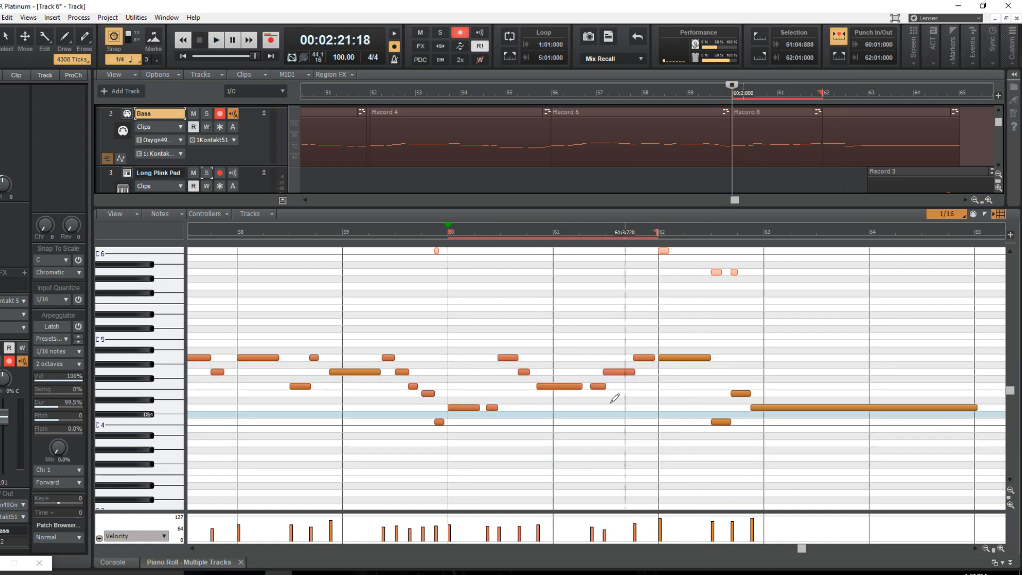
key(space)
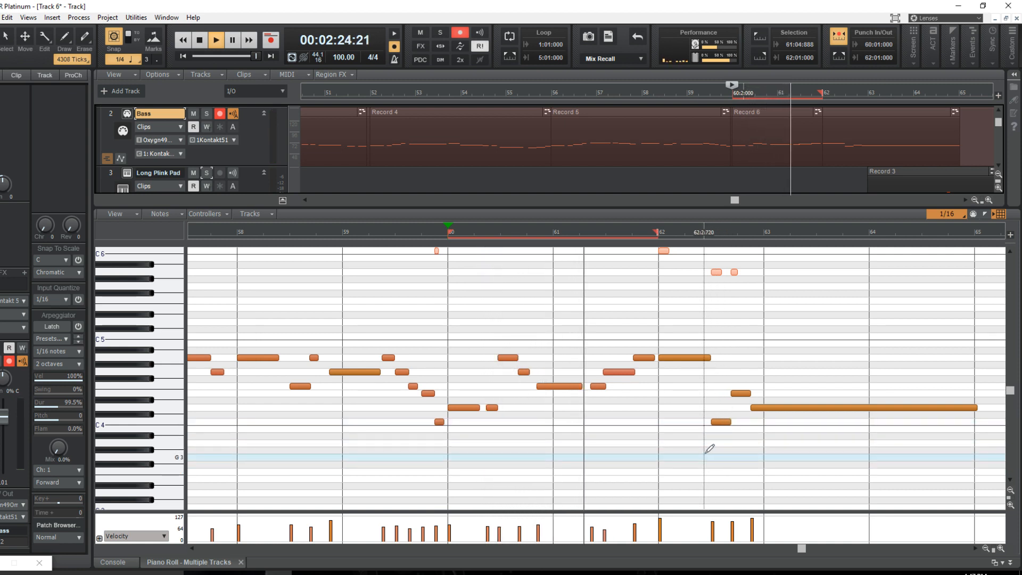
key(space)
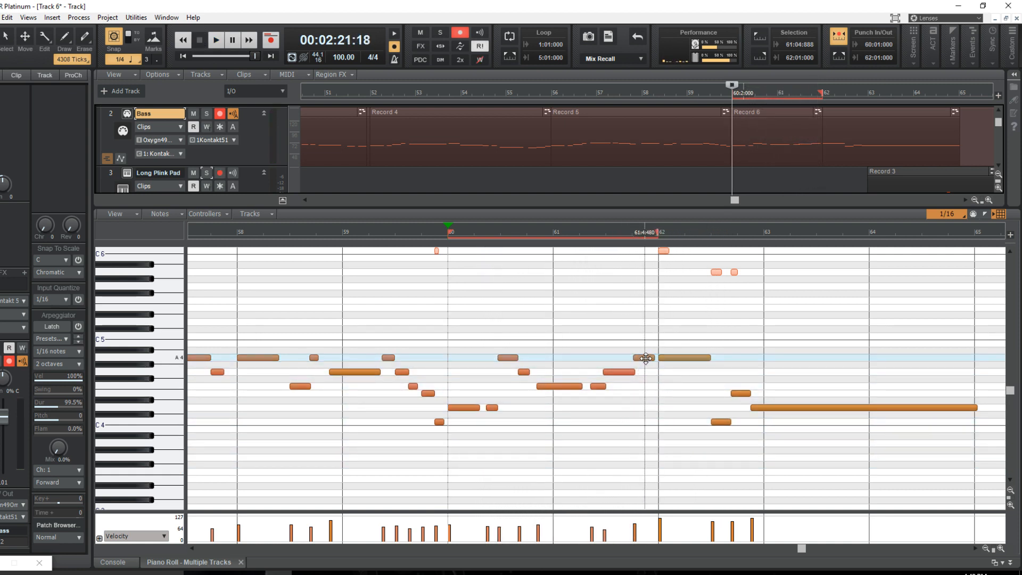
Lower the last Bass note of bar 61 to F4 and the short note after the bar's long F4 to E4.
drag(645, 357, 645, 387)
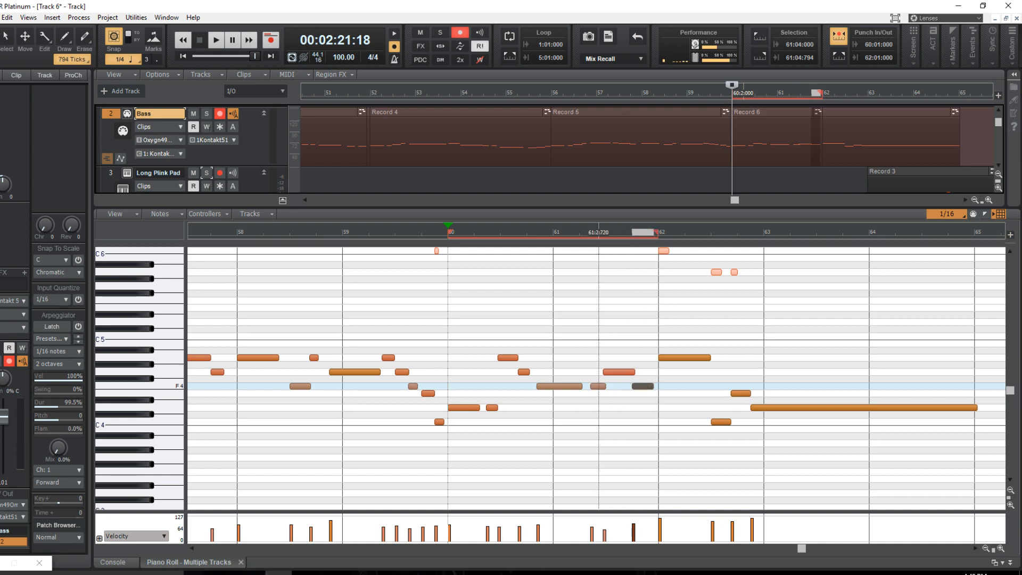
click(596, 393)
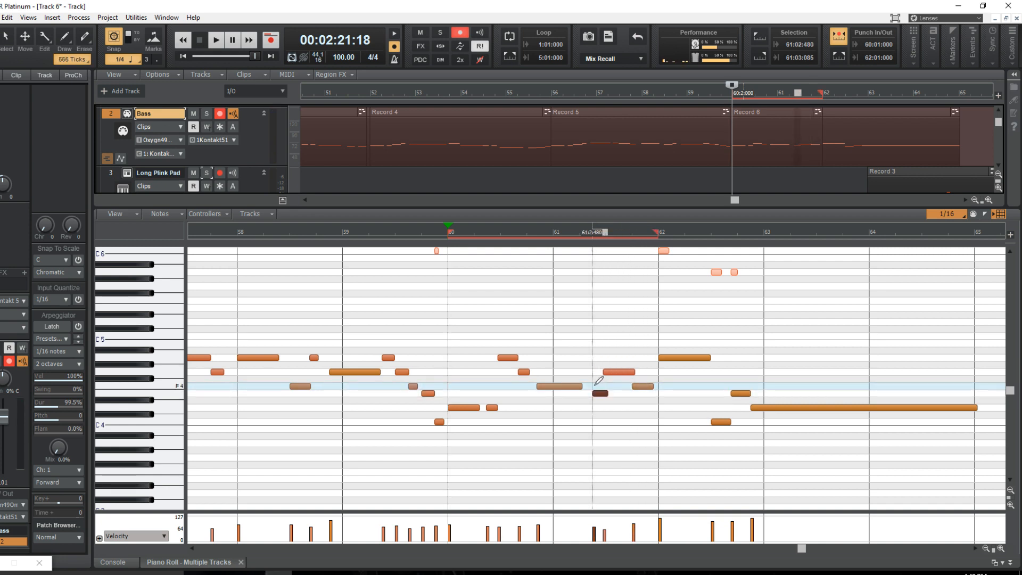
Quantize the Bass take from bar 60 to bar 62 to 1/16 and play it from bar 60.
click(747, 114)
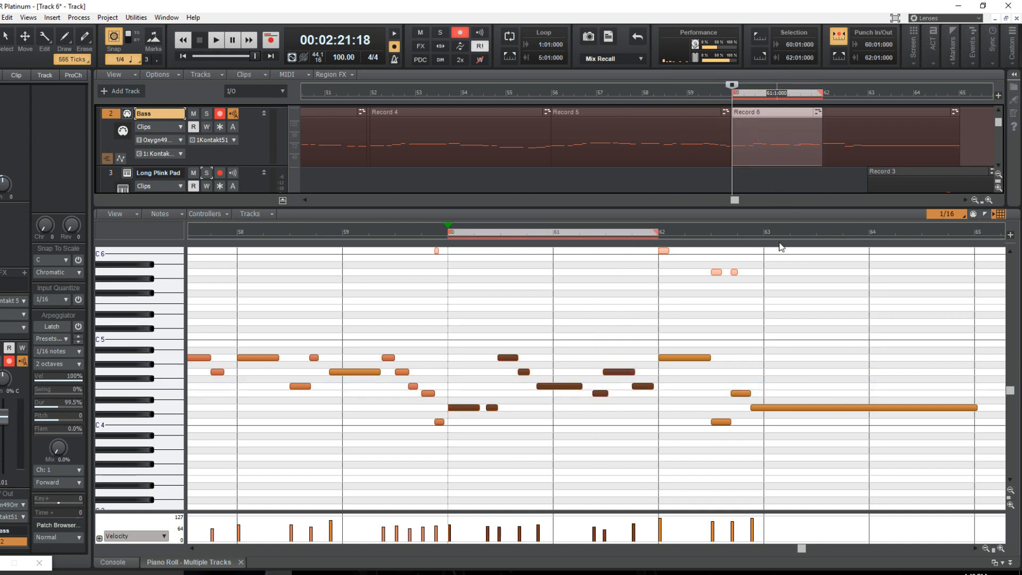
key(q)
click(604, 199)
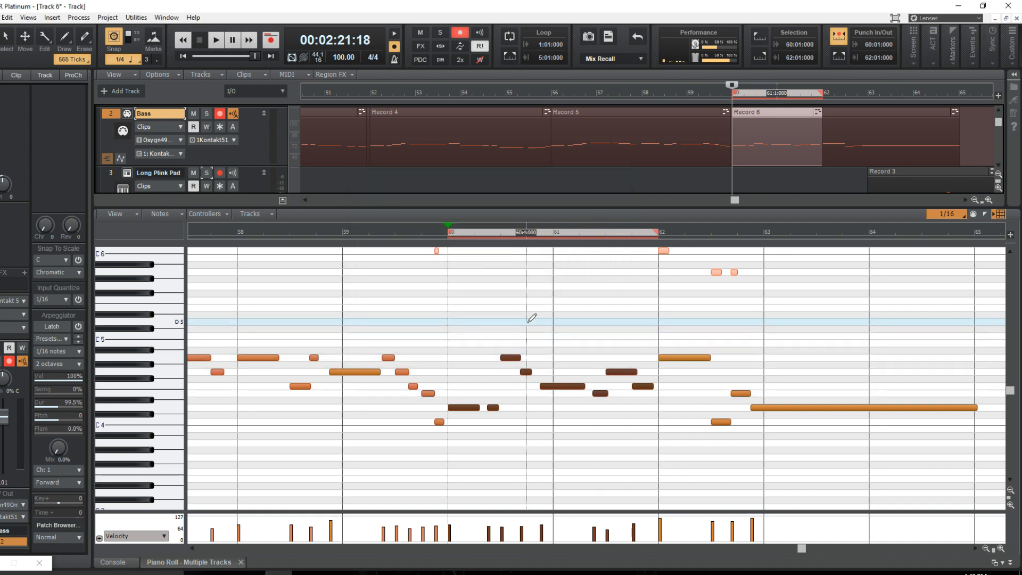
key(space)
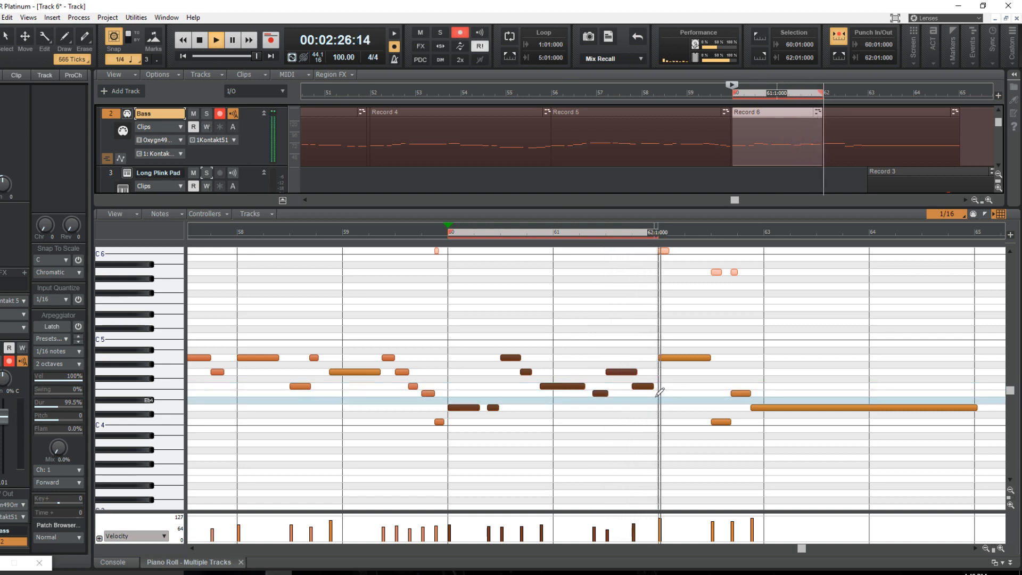
key(space)
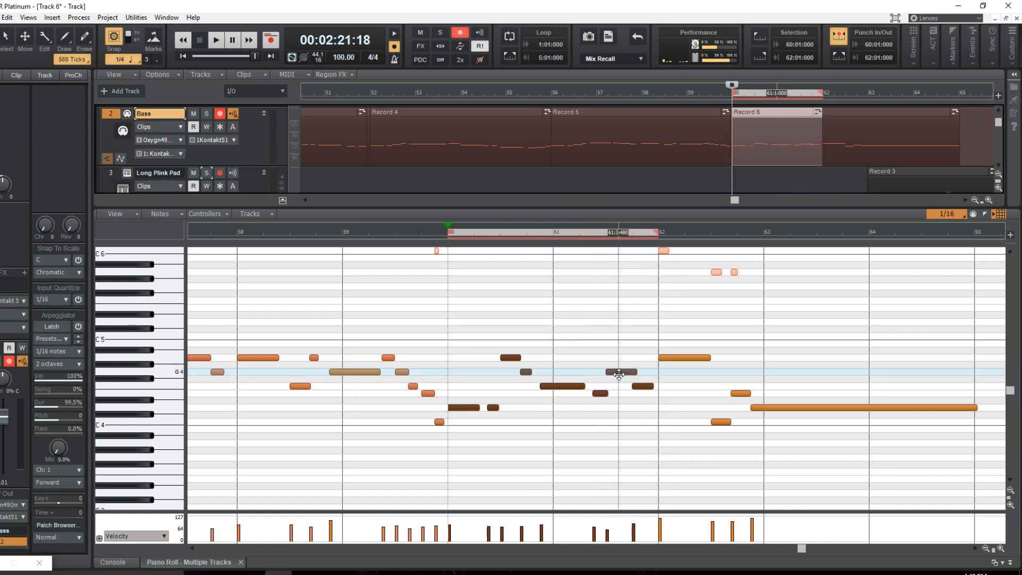
Lower bar 61's G4 Bass note to F4, raise the bar's last note to G4 and play the passage.
drag(619, 372, 646, 373)
click(625, 392)
click(625, 372)
key(space)
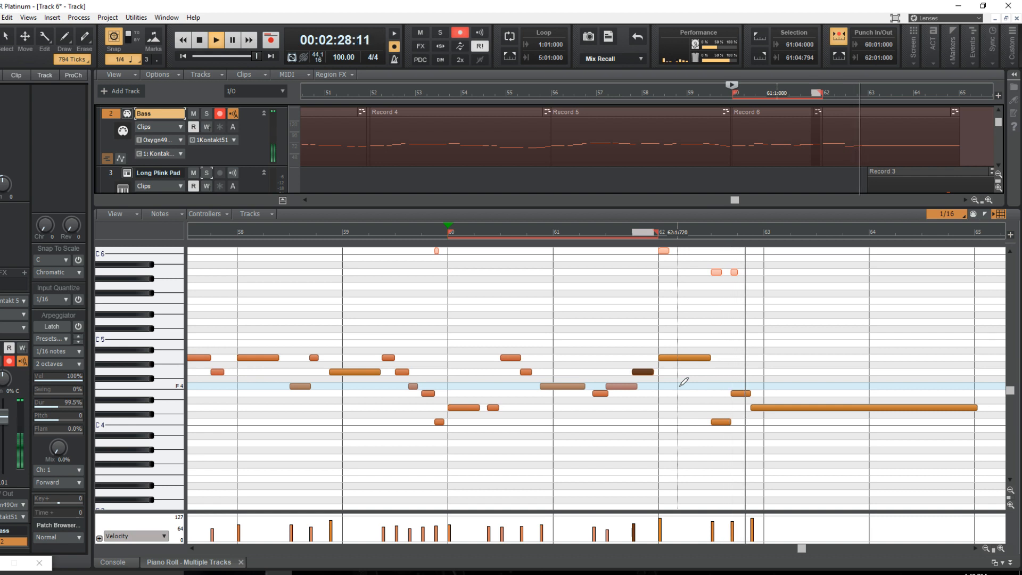
key(space)
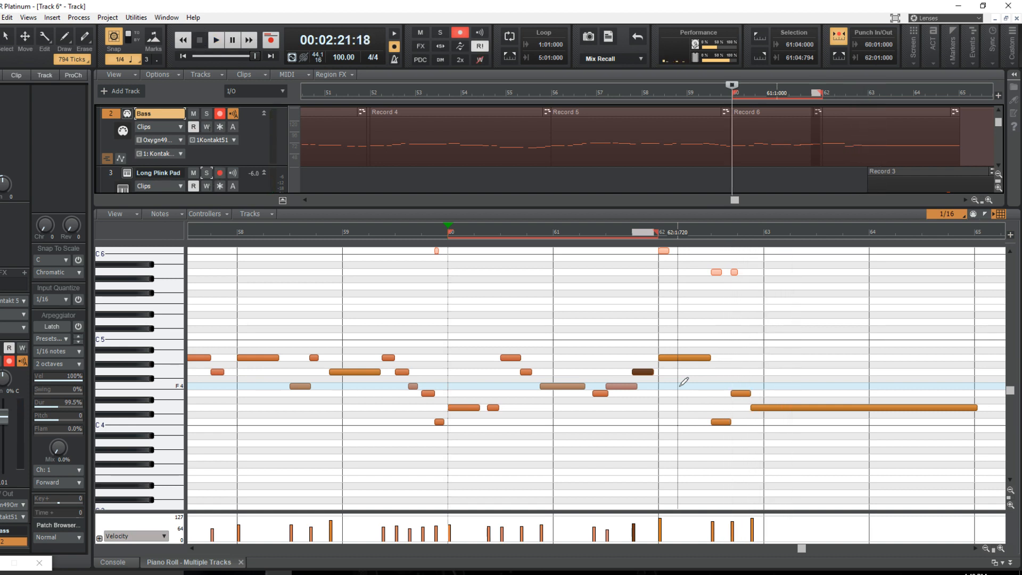
Lower the short E4 Bass note in the middle of bar 61 to D4 and play from bar 60.
drag(599, 393, 603, 407)
key(space)
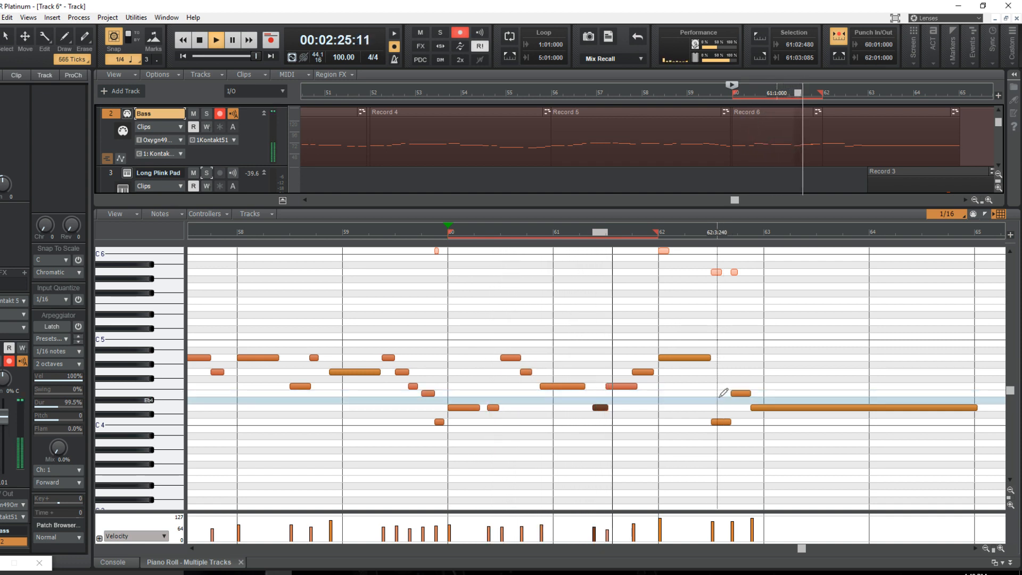
key(space)
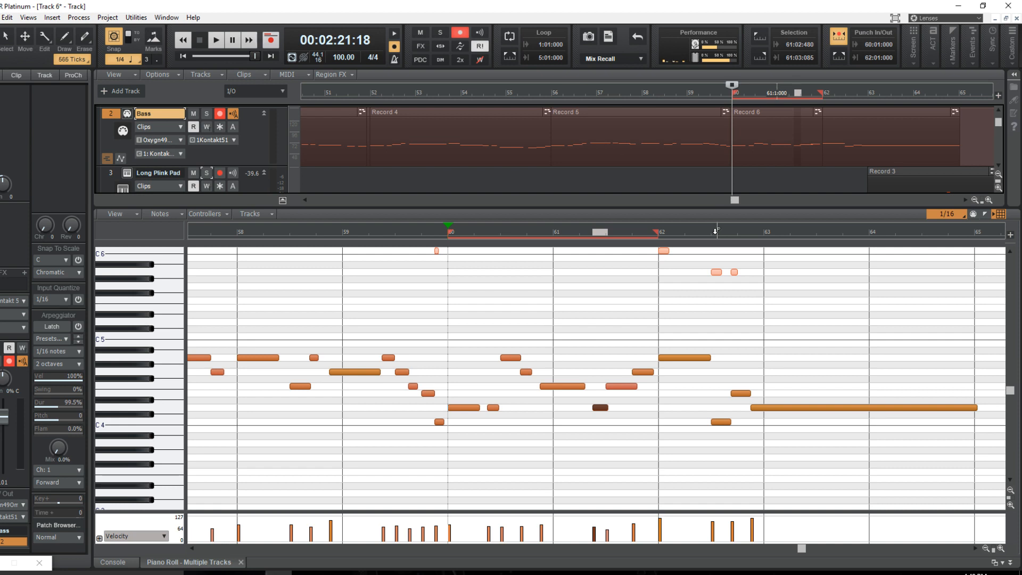
Extend the punch range to 62:03:000 and delete the Bass notes from bar 60 up to that point.
drag(715, 230, 715, 238)
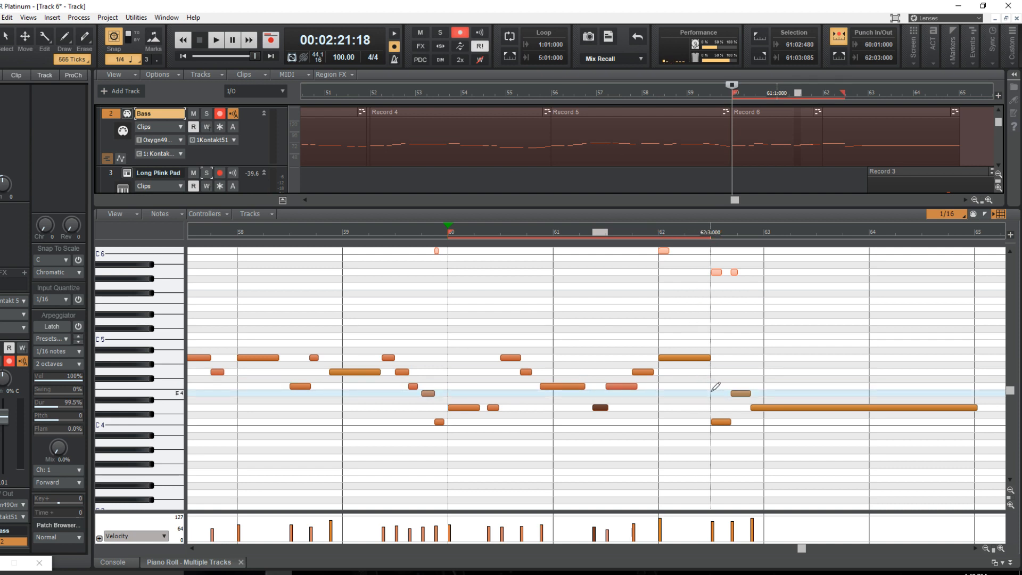
drag(710, 340, 449, 444)
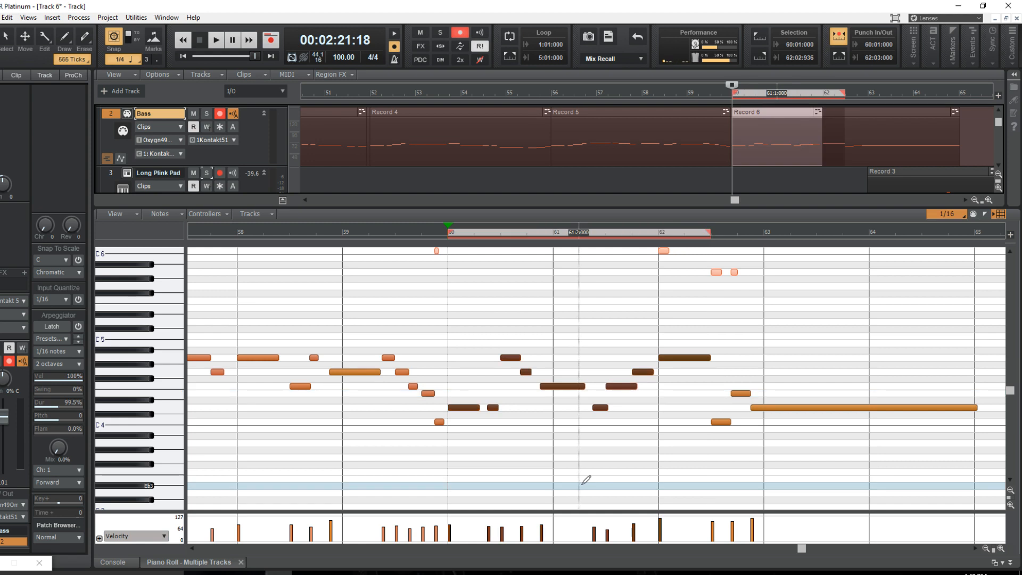
key(Delete)
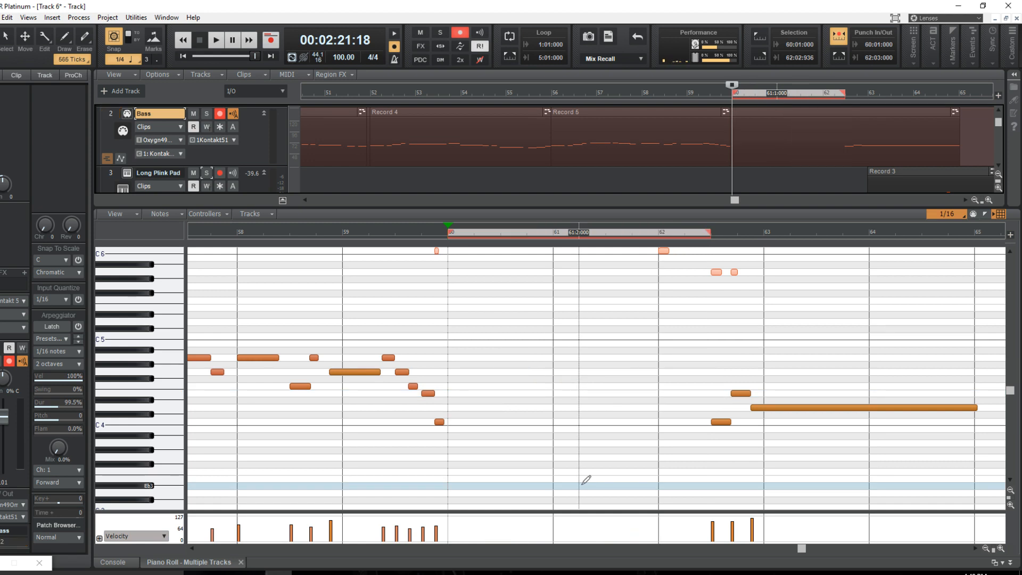
Record a new Bass take over the punch range and quantize its clip to 1/16 at 100 percent strength.
key(r)
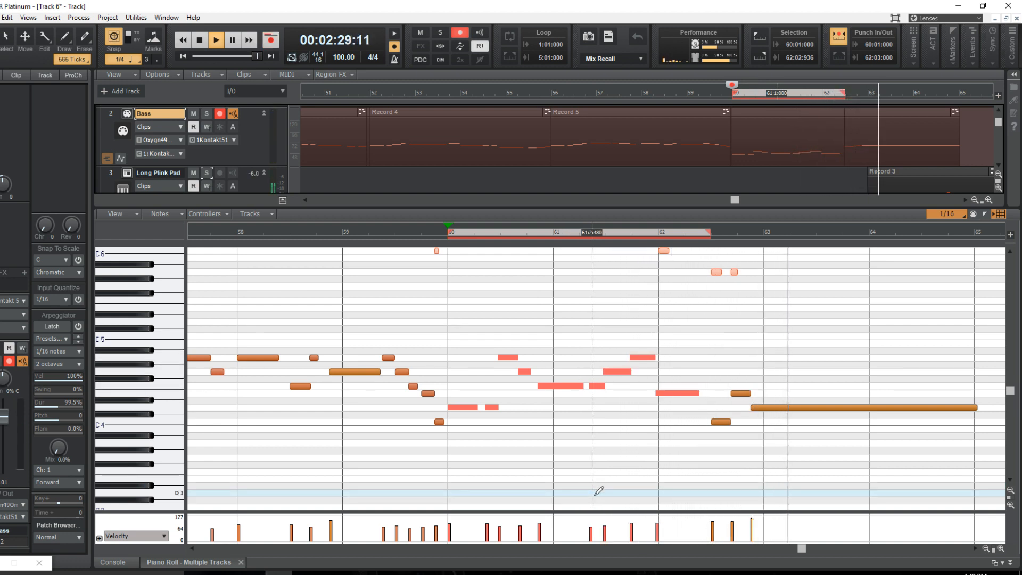
key(space)
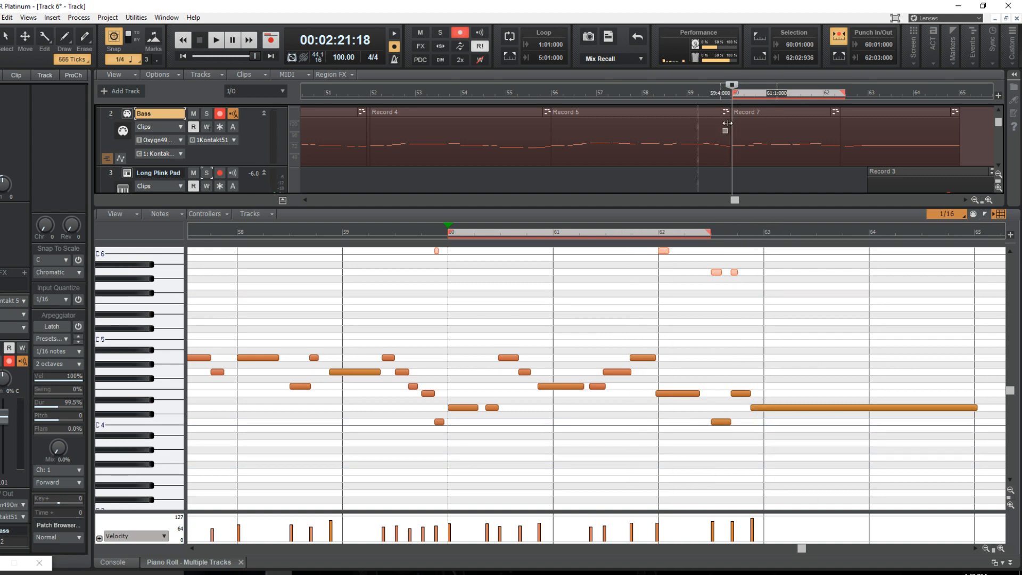
click(734, 127)
key(q)
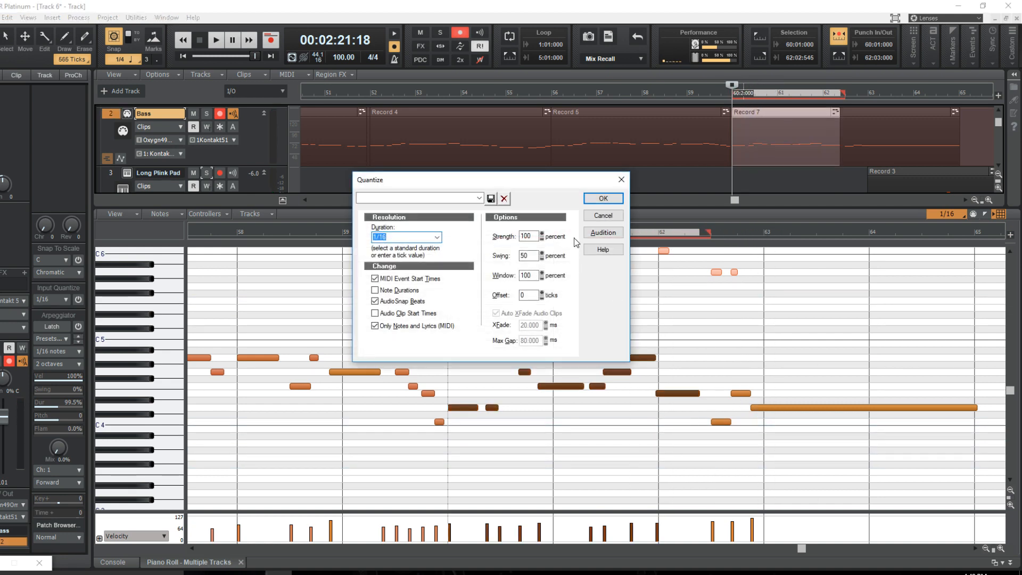
click(603, 197)
click(450, 339)
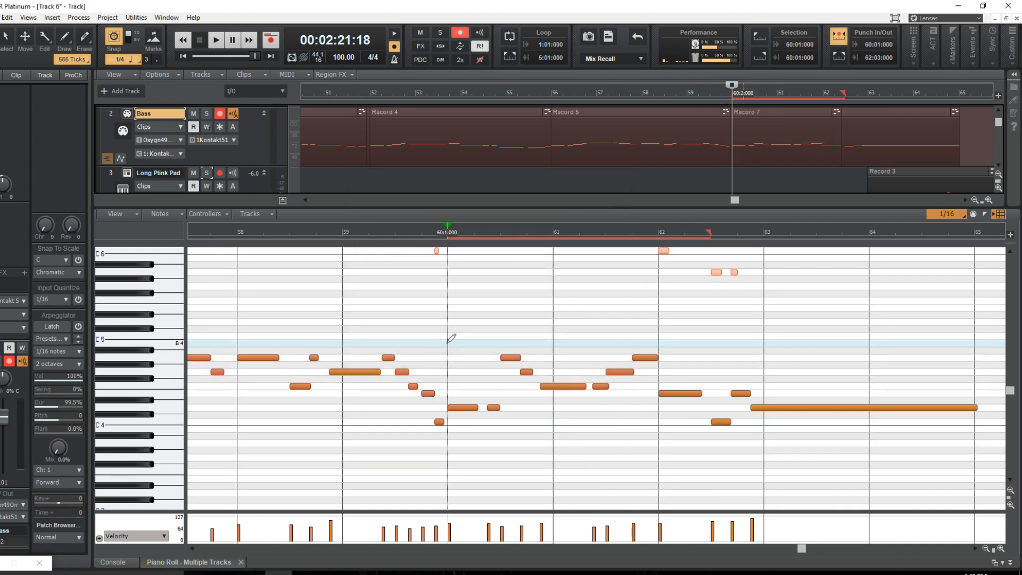
Play the new Bass take from bar 60 and turn punch recording off.
key(space)
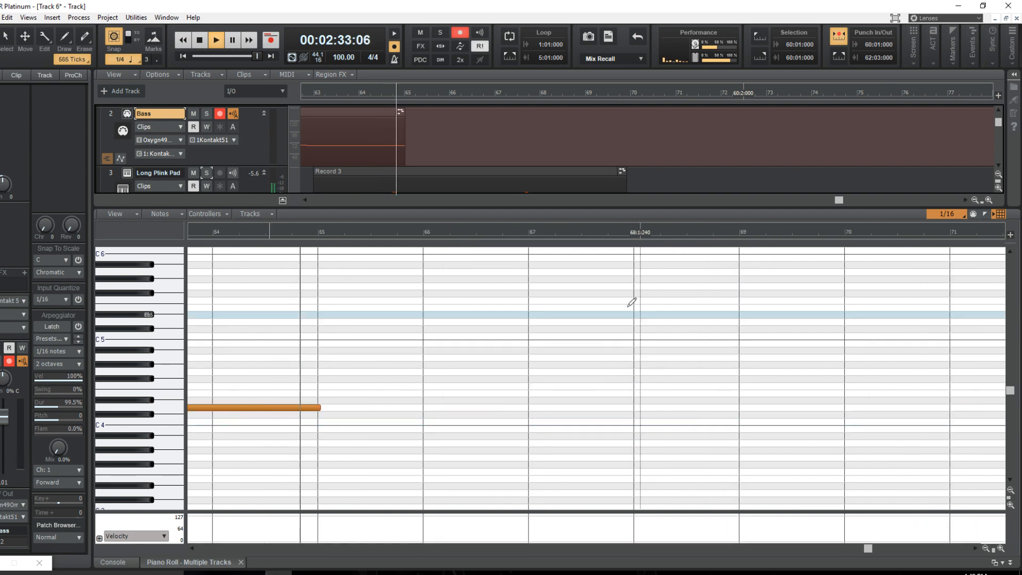
key(space)
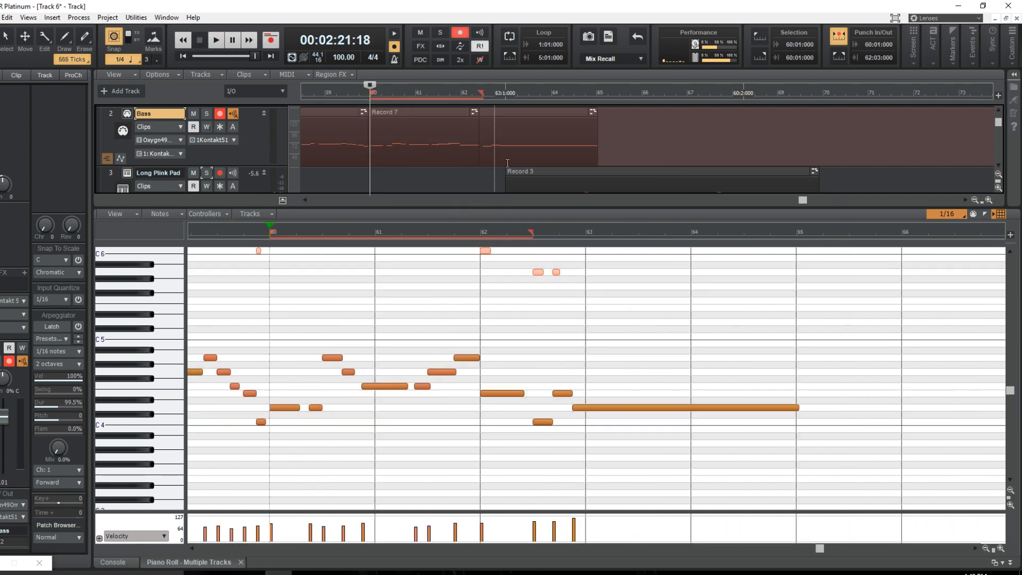
click(839, 36)
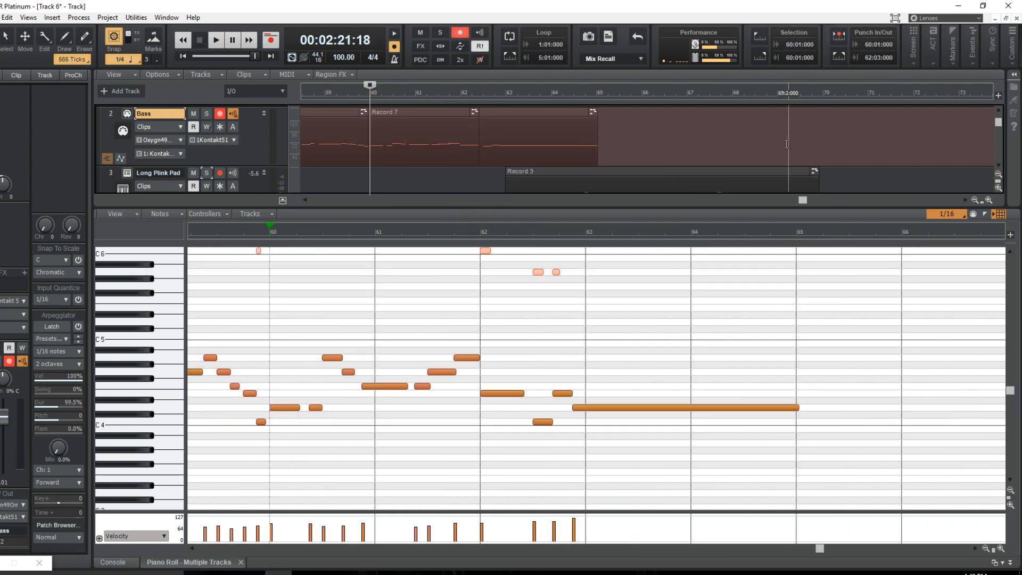
Bounce the Bass clips from bar 52 to bar 65 into a single clip.
drag(801, 201, 718, 206)
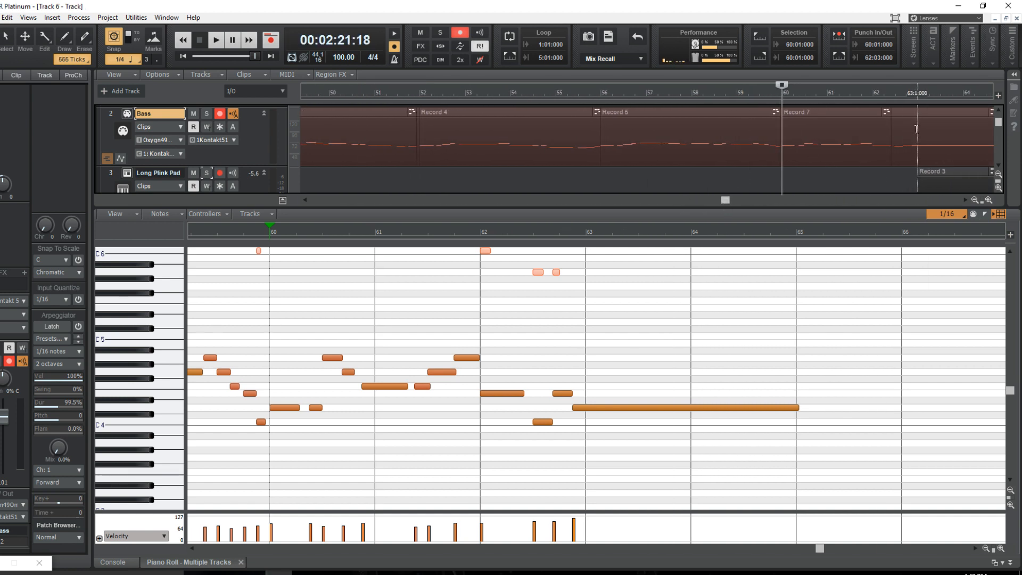
drag(916, 129, 420, 147)
right_click(475, 115)
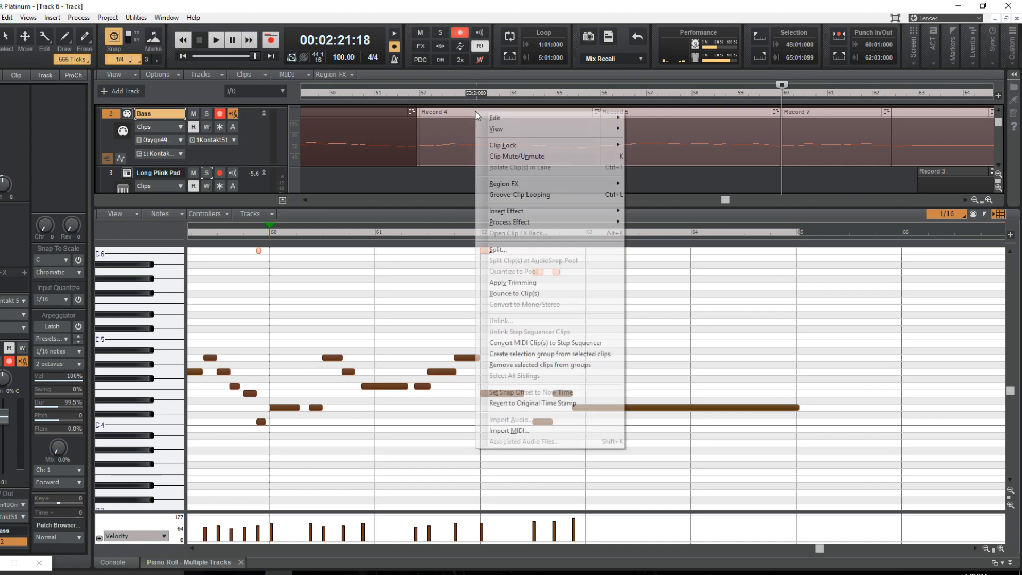
click(519, 293)
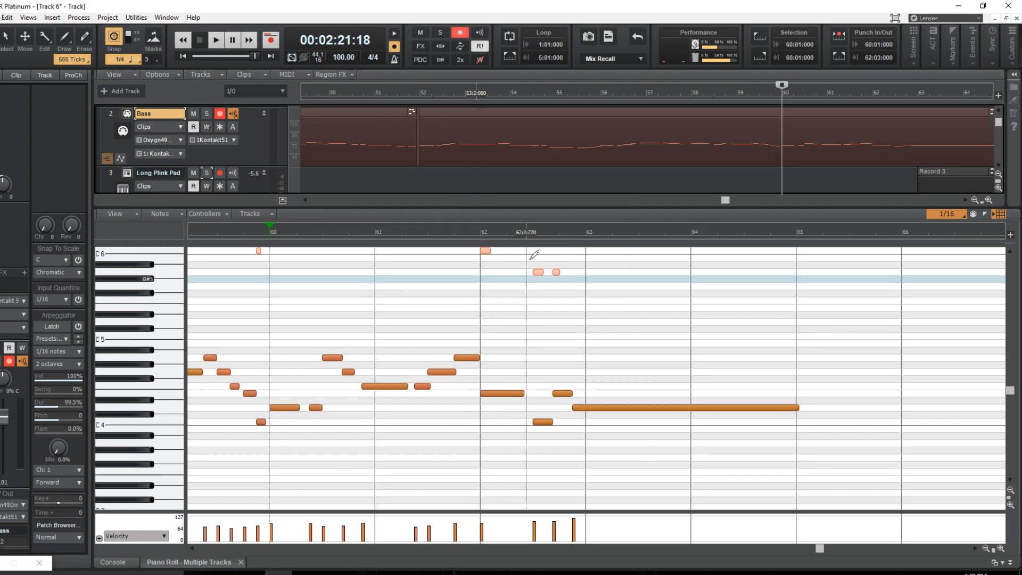
Examine the clips on the Indian Drums, Dog String, Synth Vox and Bass tracks between about bars 39 and 65.
scroll(481, 155, down, 5)
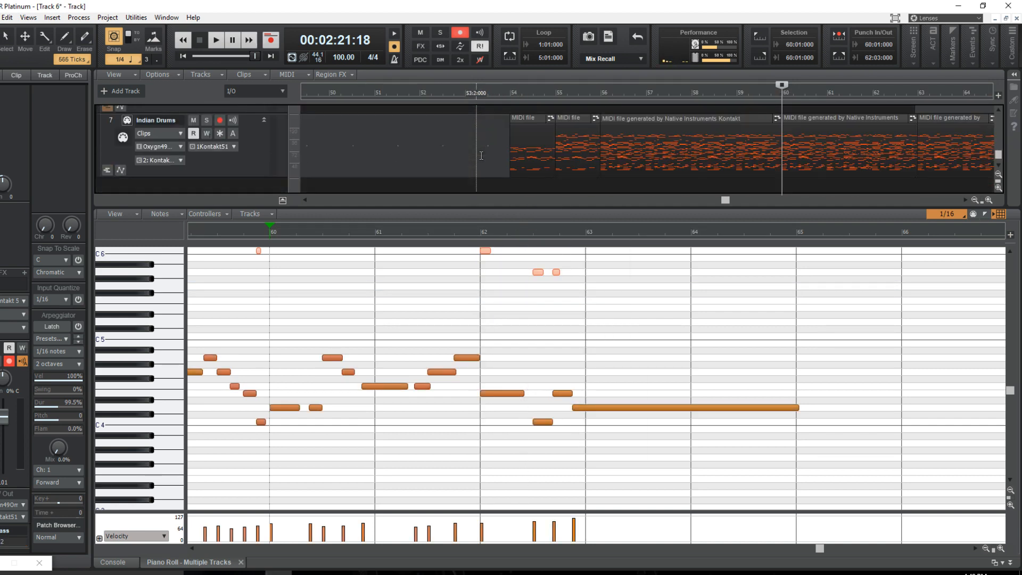
scroll(481, 155, up, 1)
scroll(484, 155, down, 1)
mouse_move(725, 202)
mouse_down()
mouse_move(681, 202)
mouse_move(735, 204)
mouse_up()
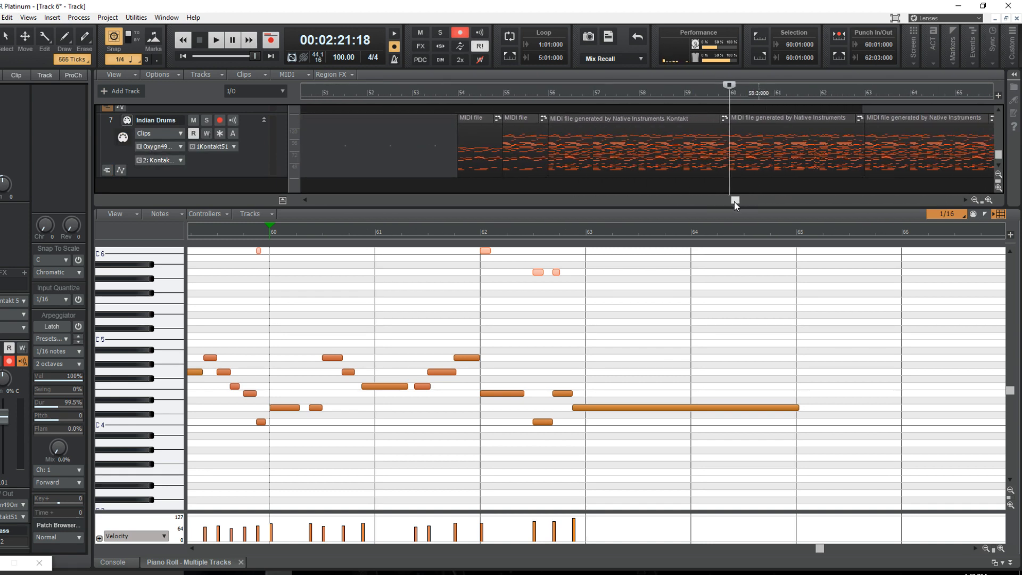
drag(735, 205, 630, 201)
scroll(621, 188, up, 3)
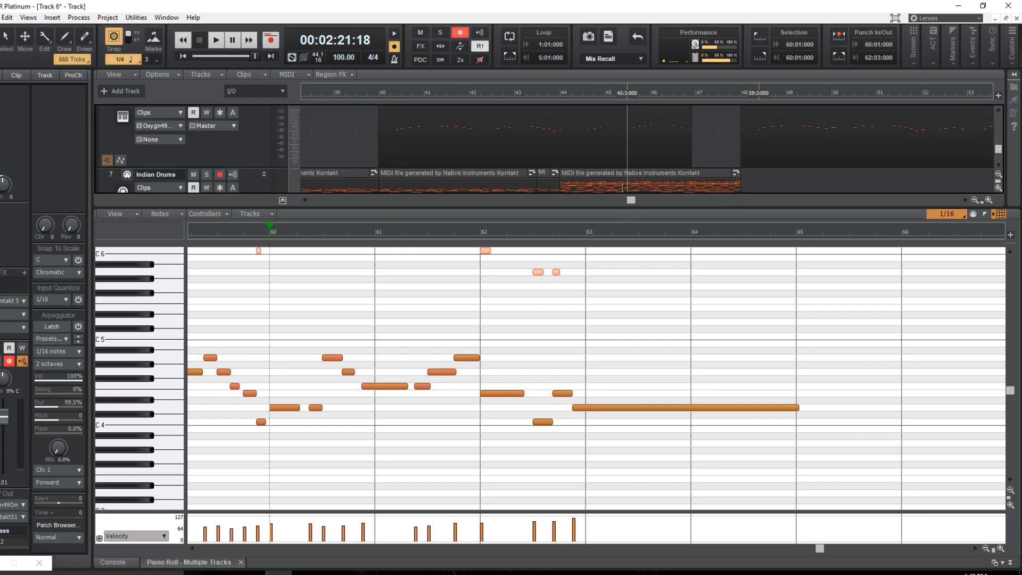
scroll(622, 188, up, 1)
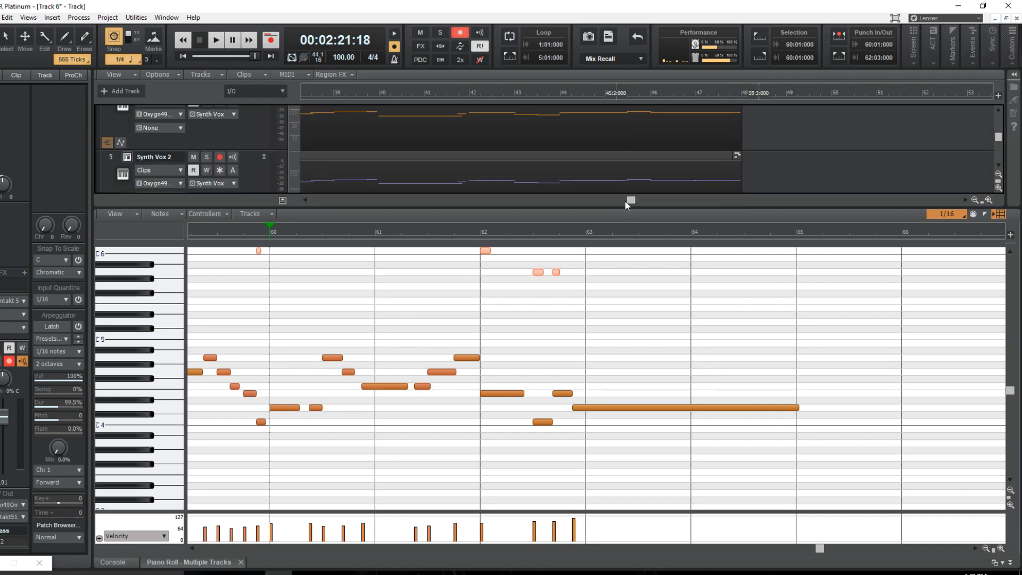
drag(628, 200, 650, 201)
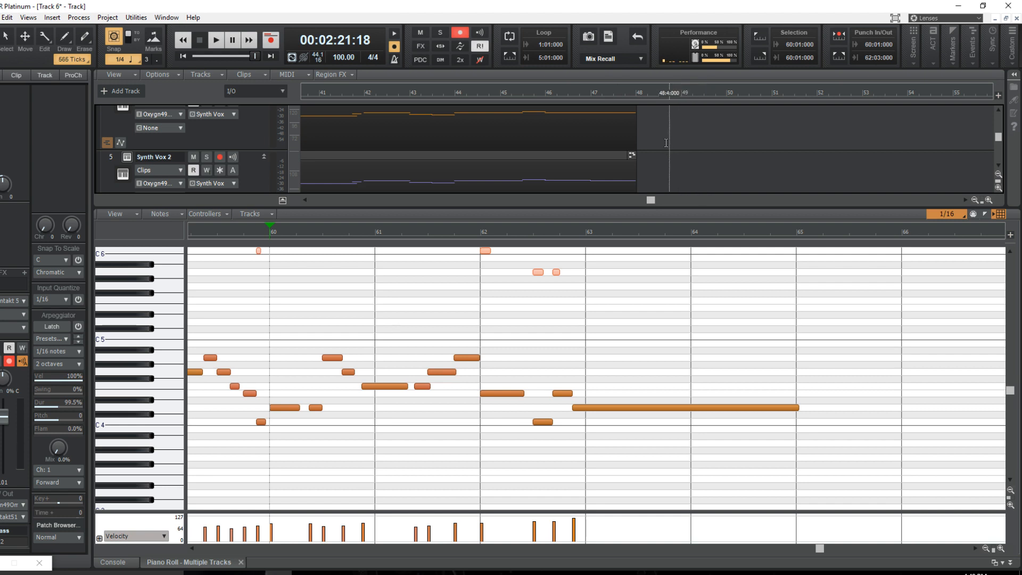
scroll(667, 168, up, 3)
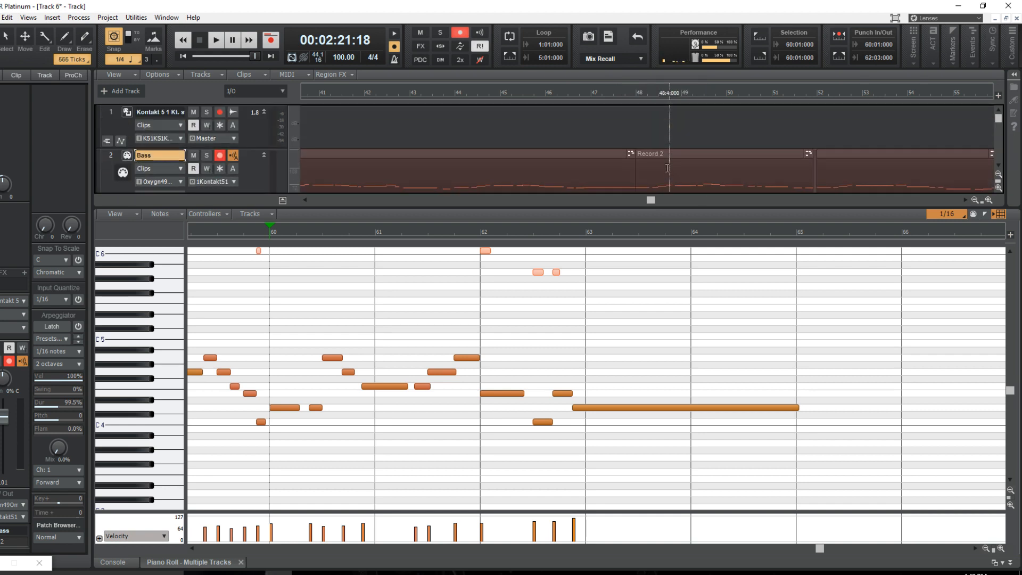
scroll(667, 169, down, 1)
Return to the start of the song and save the project.
drag(599, 209, 746, 276)
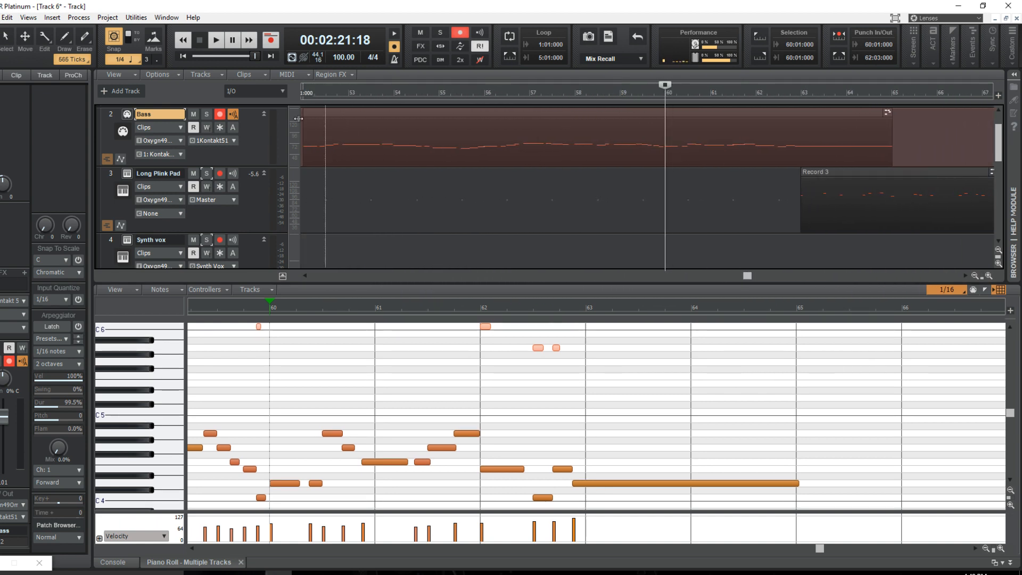
click(186, 56)
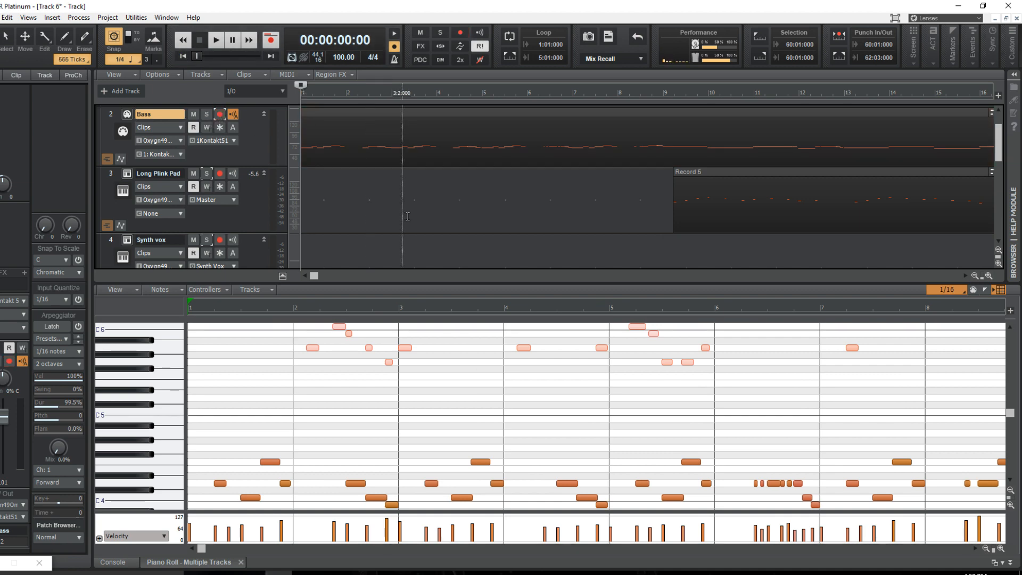
key(ctrl+s)
scroll(402, 217, down, 3)
scroll(401, 217, down, 6)
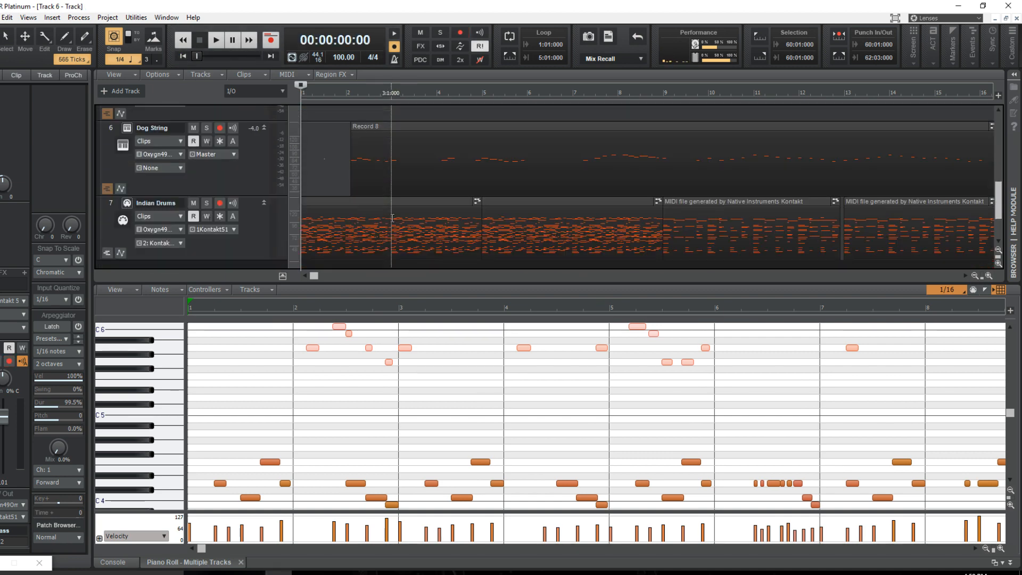
scroll(331, 223, up, 4)
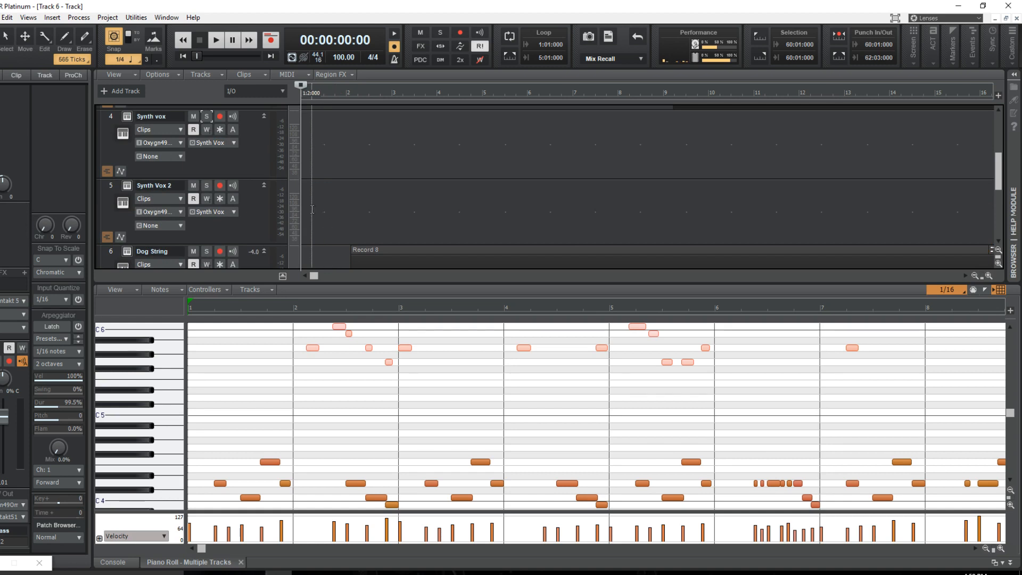
scroll(305, 199, up, 2)
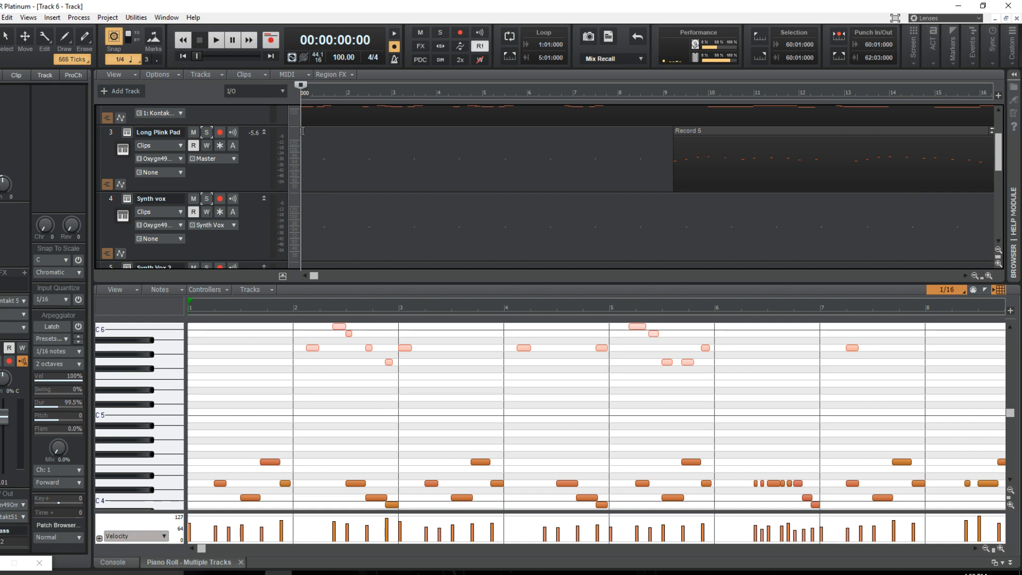
scroll(303, 128, down, 2)
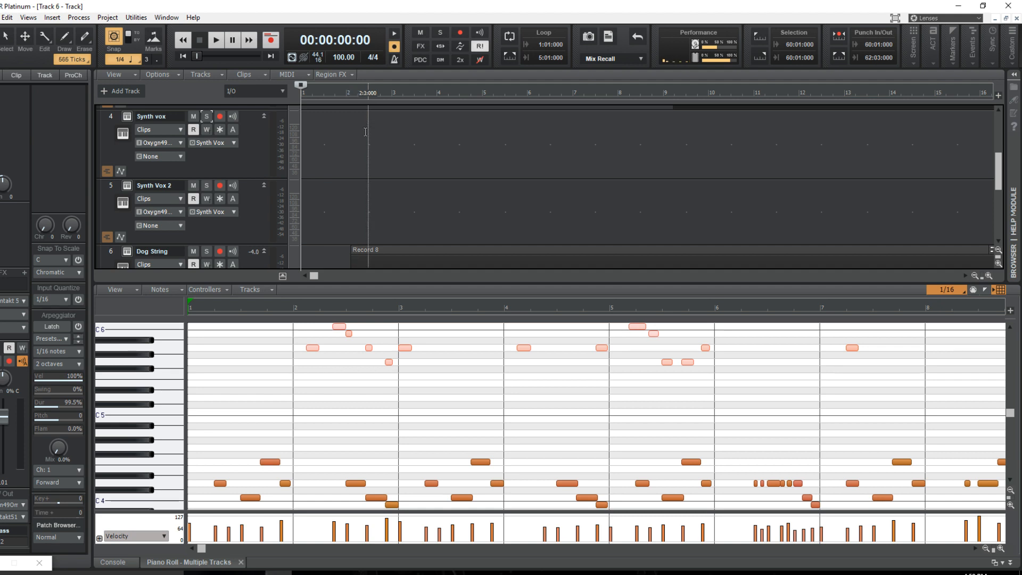
scroll(364, 144, down, 1)
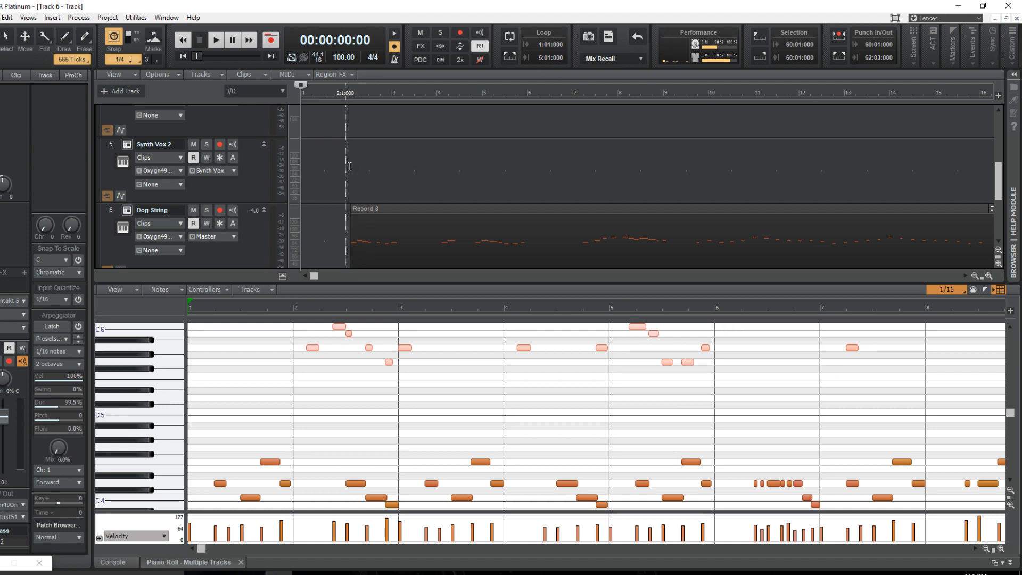
scroll(349, 165, down, 2)
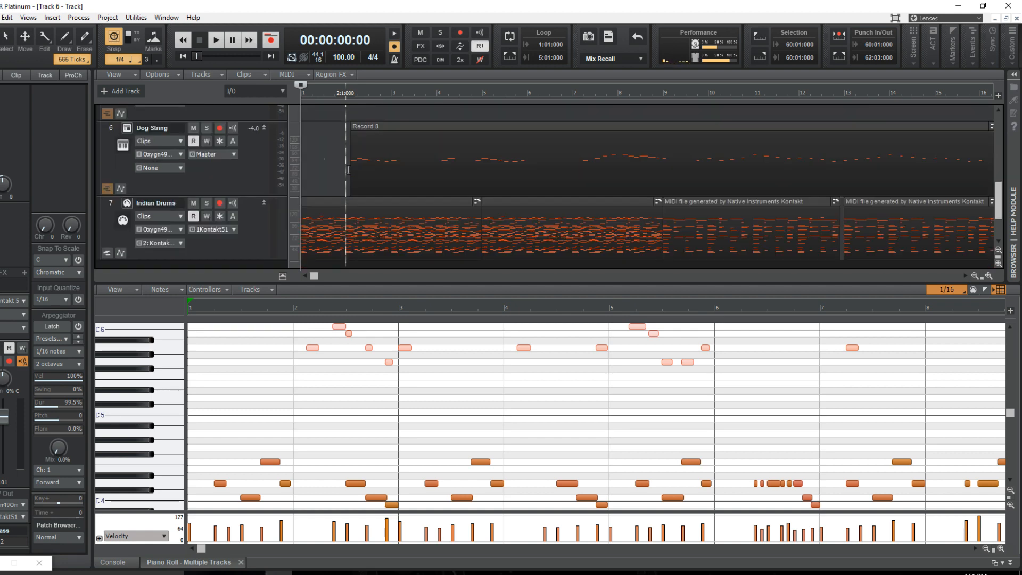
Look over the tracks from Dog String up to Bass and enlarge the track area above the Piano Roll.
scroll(348, 169, up, 4)
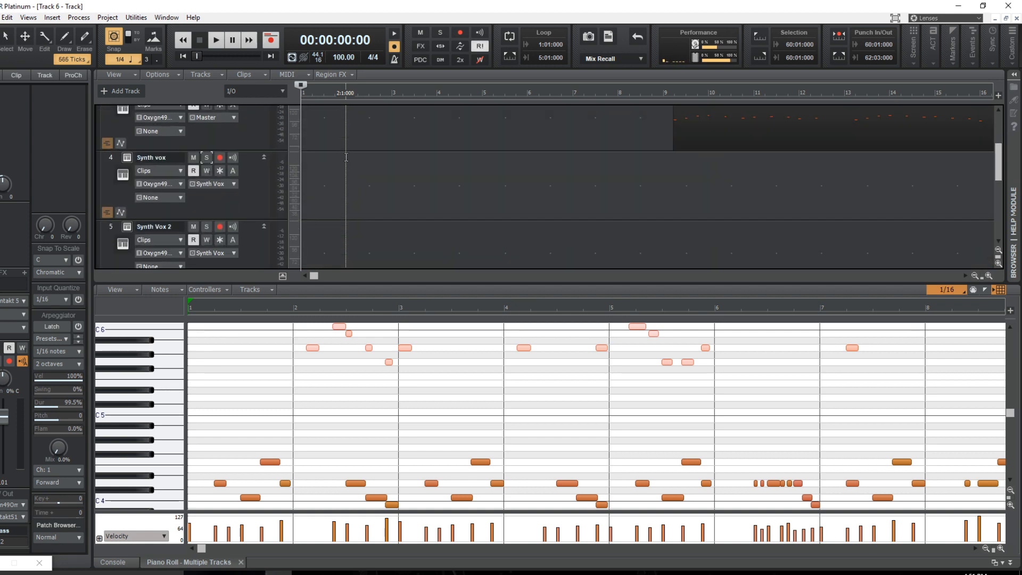
scroll(346, 156, up, 3)
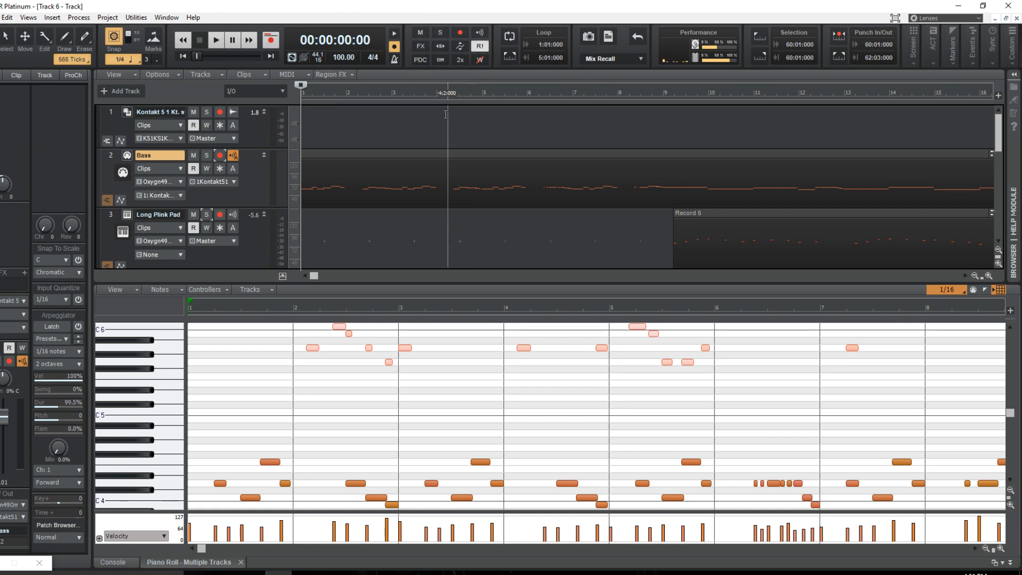
scroll(422, 214, down, 3)
scroll(421, 214, up, 2)
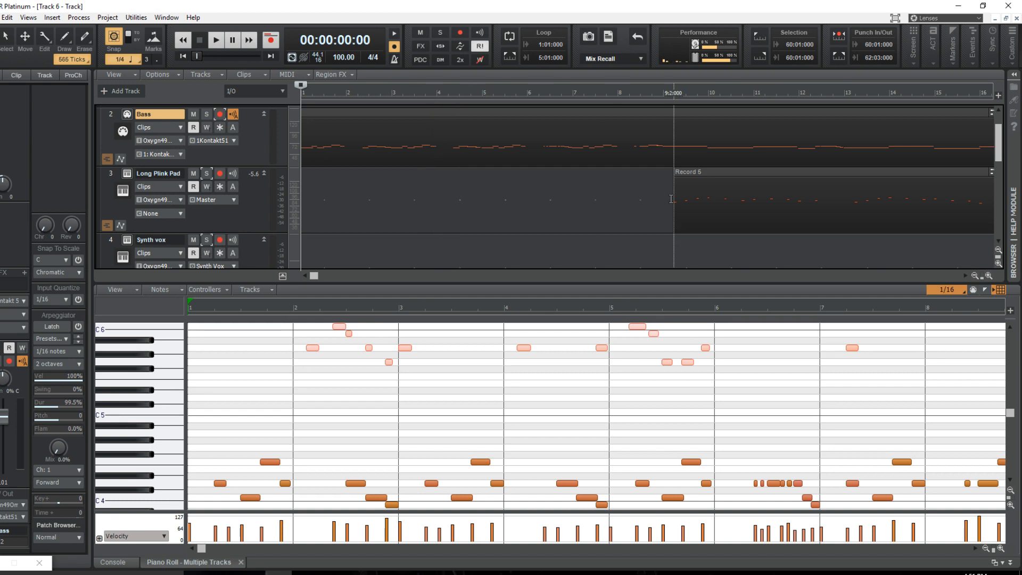
scroll(1002, 148, up, 1)
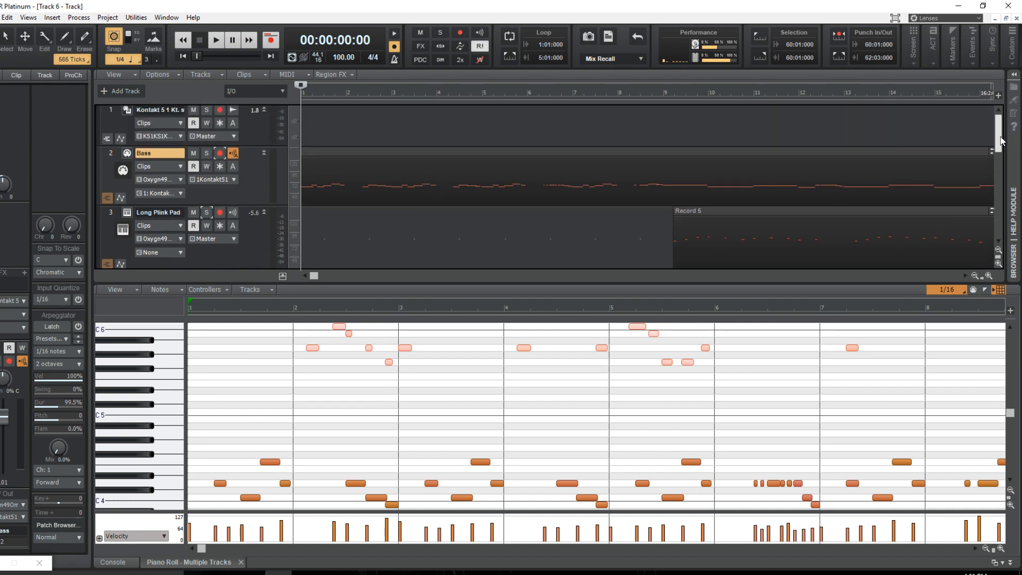
scroll(1003, 148, down, 1)
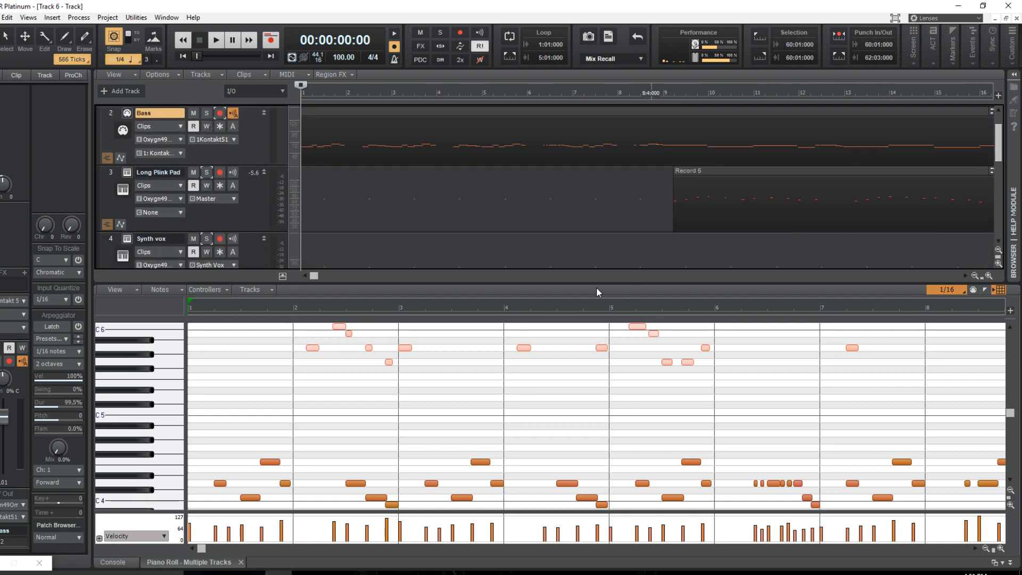
drag(596, 284, 610, 360)
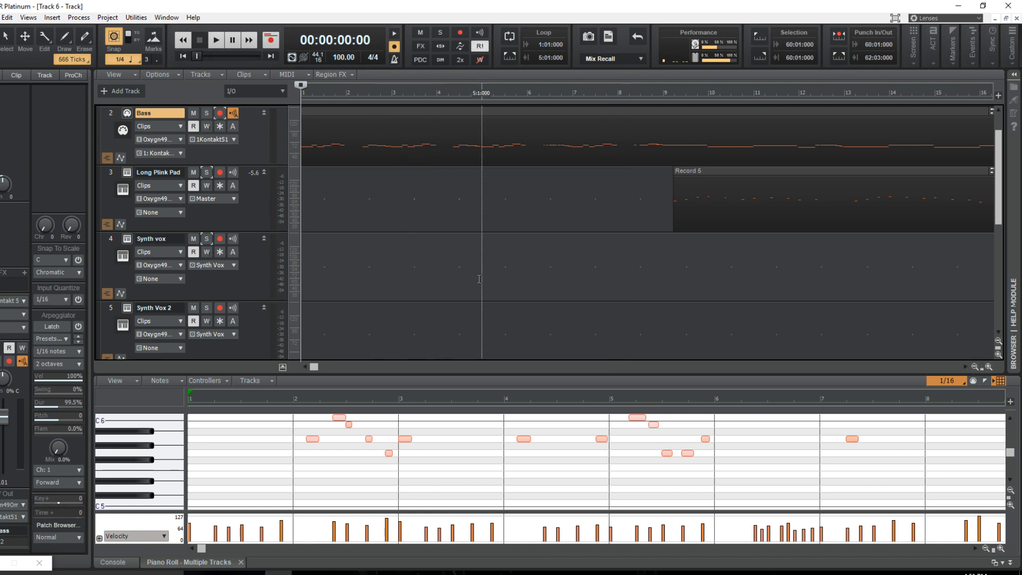
Play the whole song from the start past the last Indian Drums clip, checking the tracks during playback, and pause it.
mouse_move(317, 370)
mouse_down()
mouse_move(497, 366)
mouse_move(305, 381)
mouse_up()
key(space)
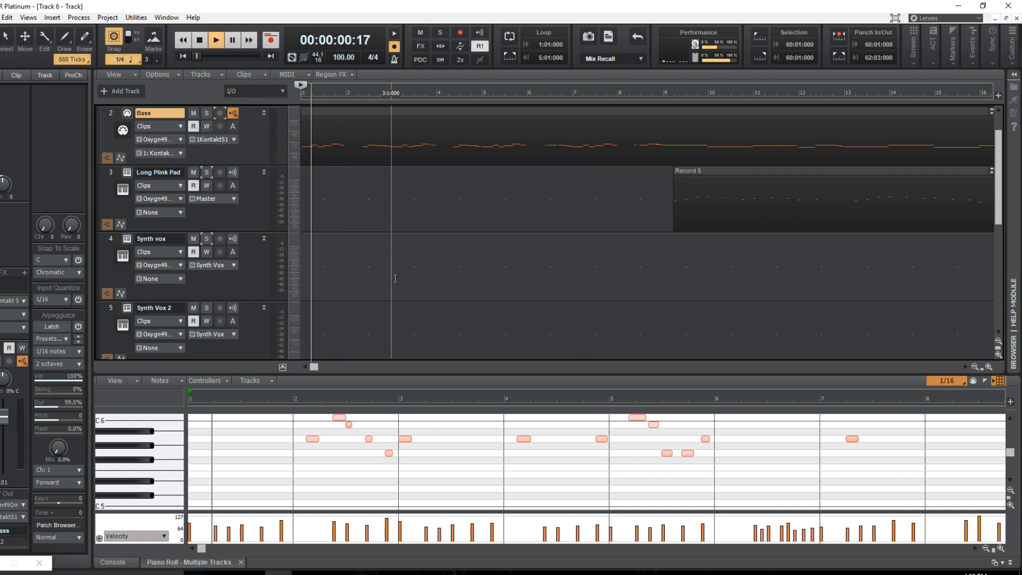
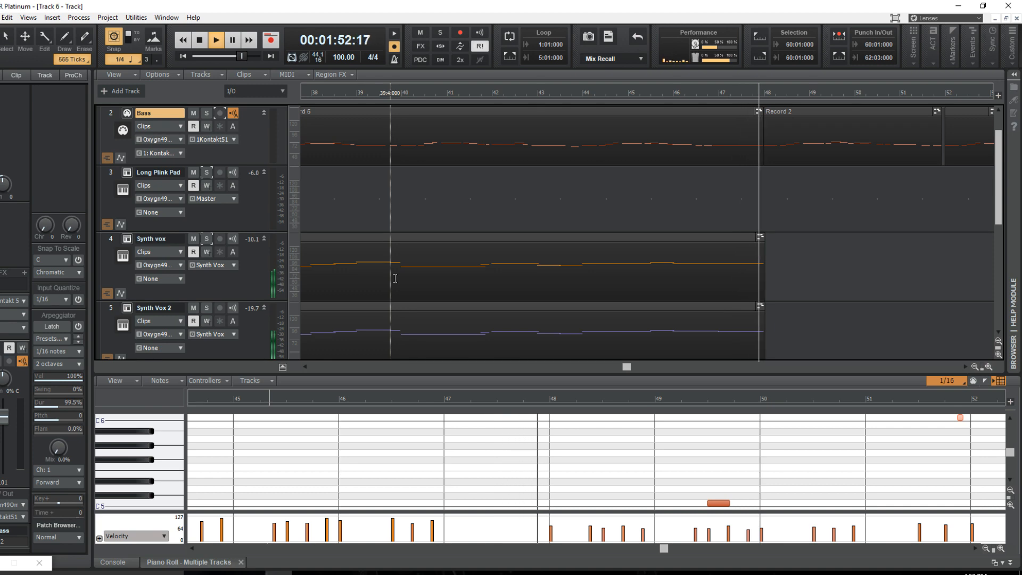
scroll(734, 282, down, 3)
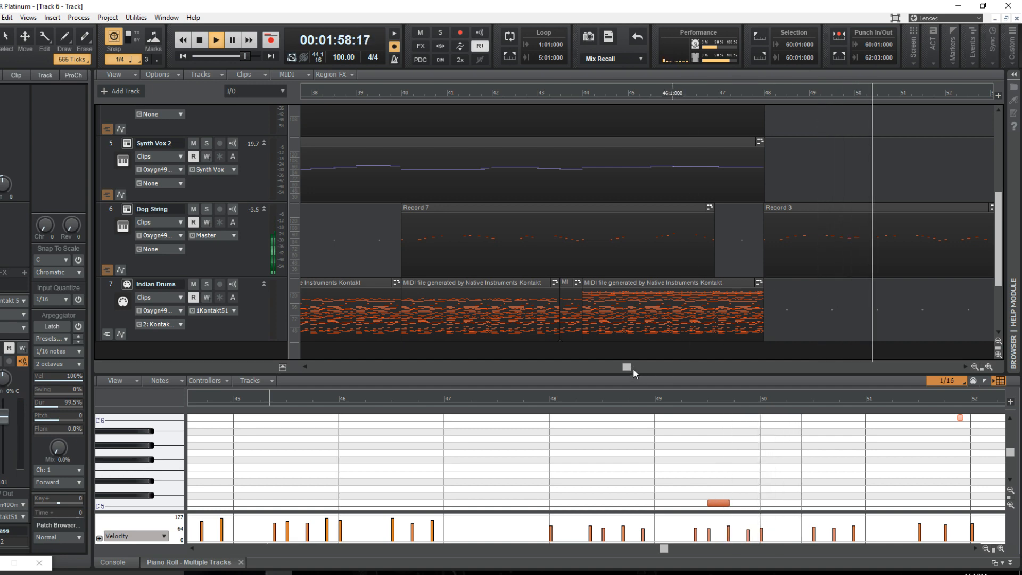
drag(628, 367, 677, 366)
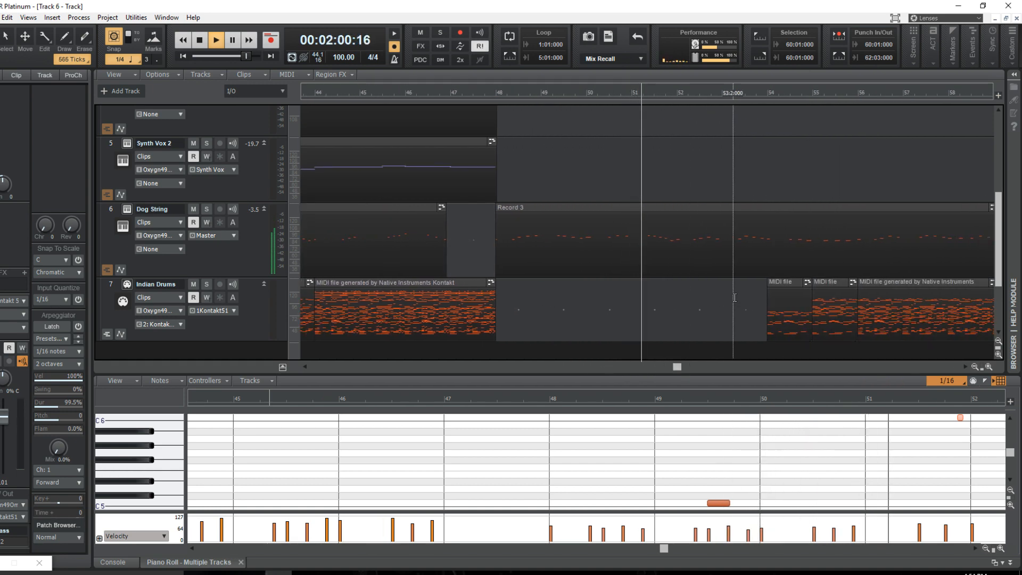
scroll(710, 311, up, 4)
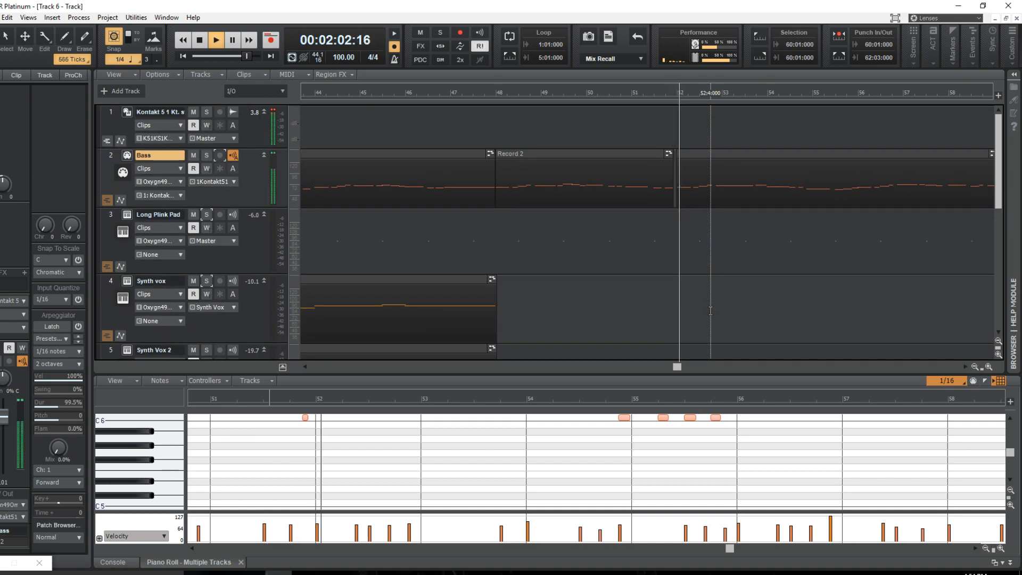
scroll(710, 314, up, 2)
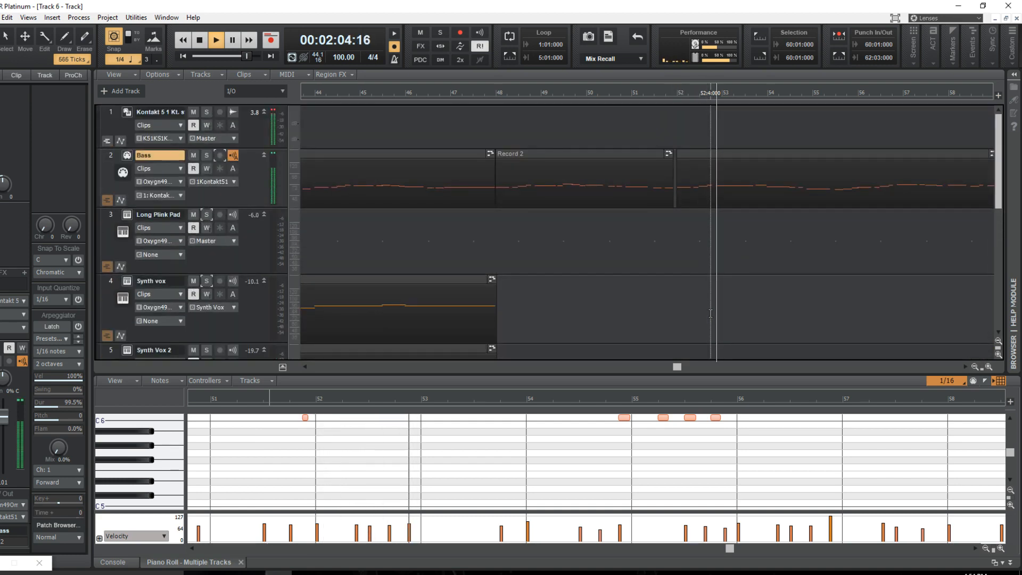
scroll(711, 315, down, 6)
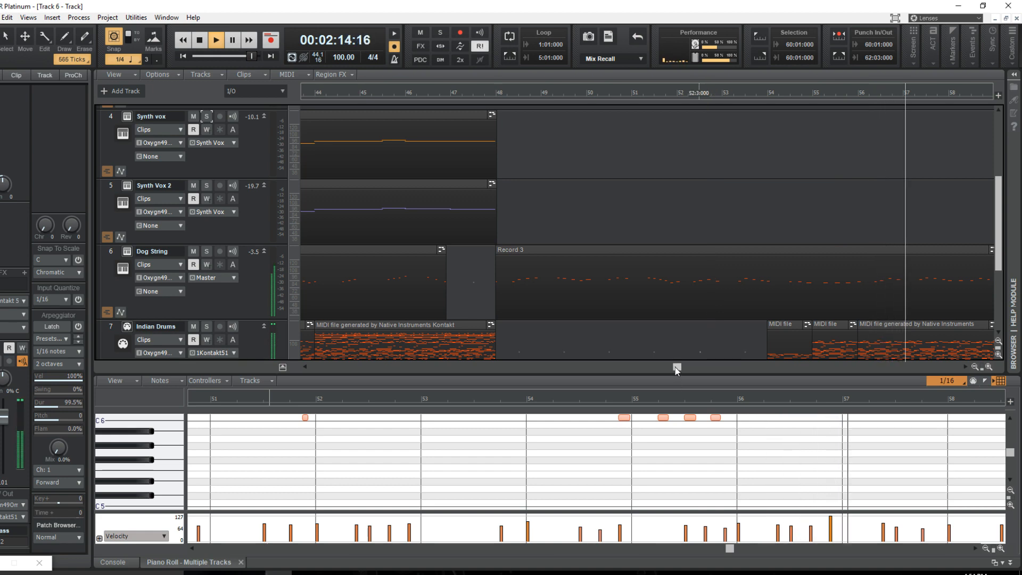
drag(677, 367, 746, 367)
scroll(743, 356, down, 3)
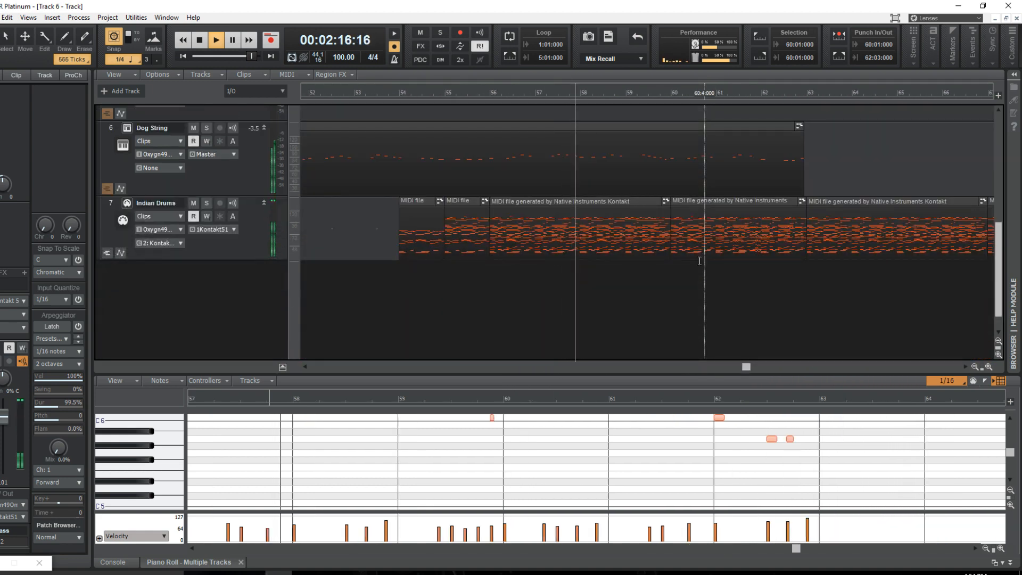
scroll(694, 278, up, 1)
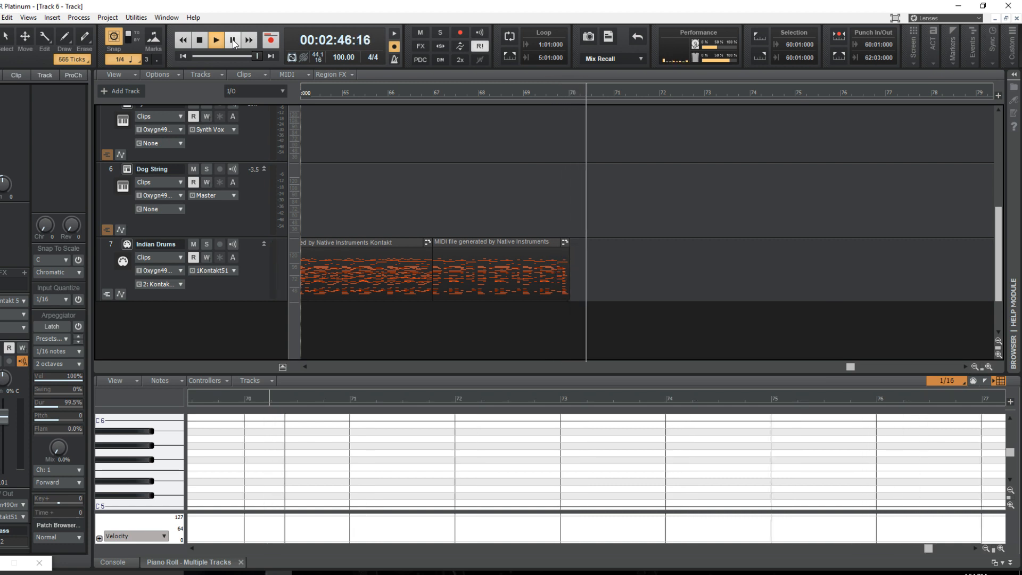
click(234, 44)
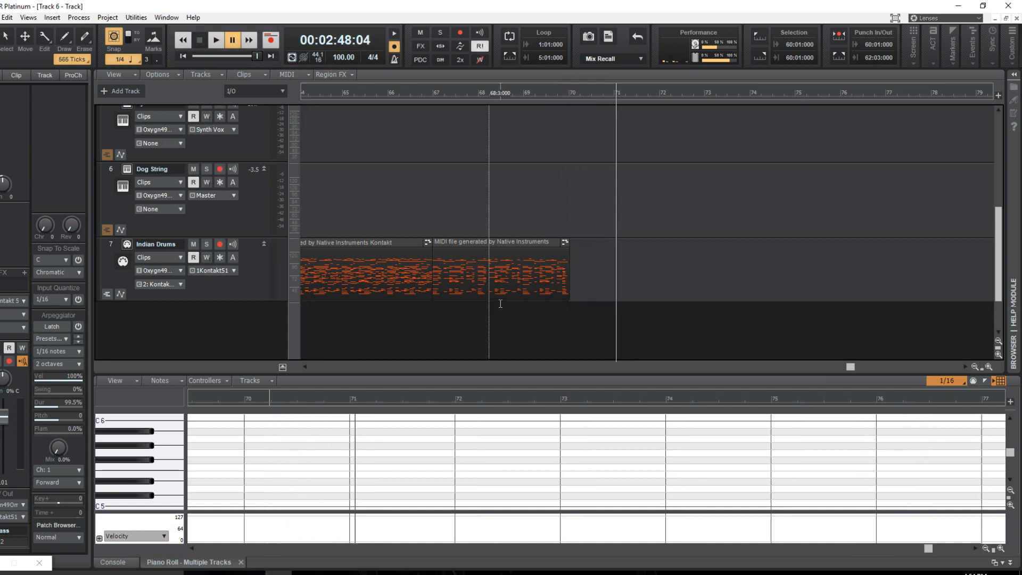
Delete the Indian Drums clip between bars 60 and 63 and place the playhead at bar 60.
scroll(842, 368, left, 1)
drag(778, 376, 765, 371)
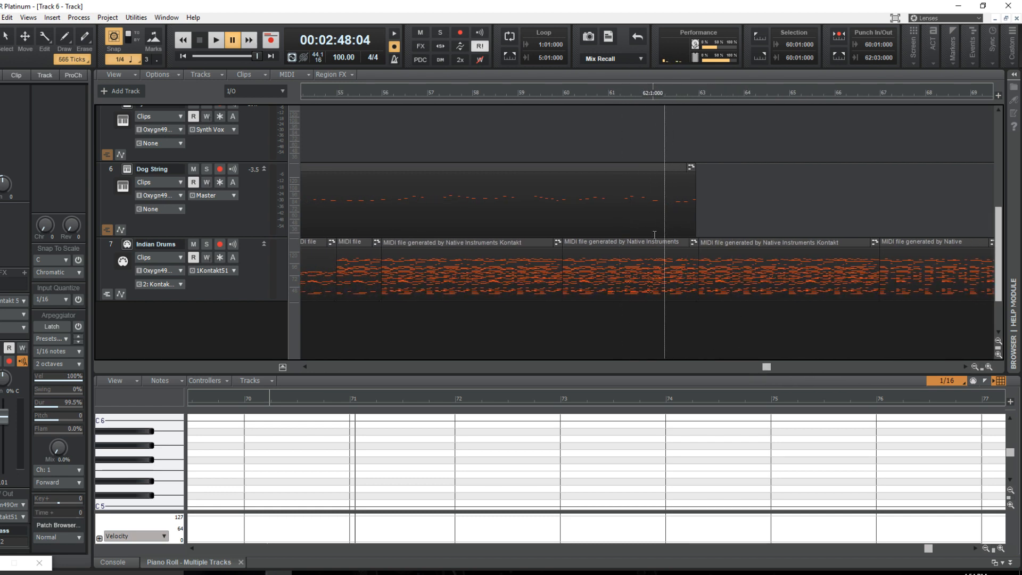
click(625, 247)
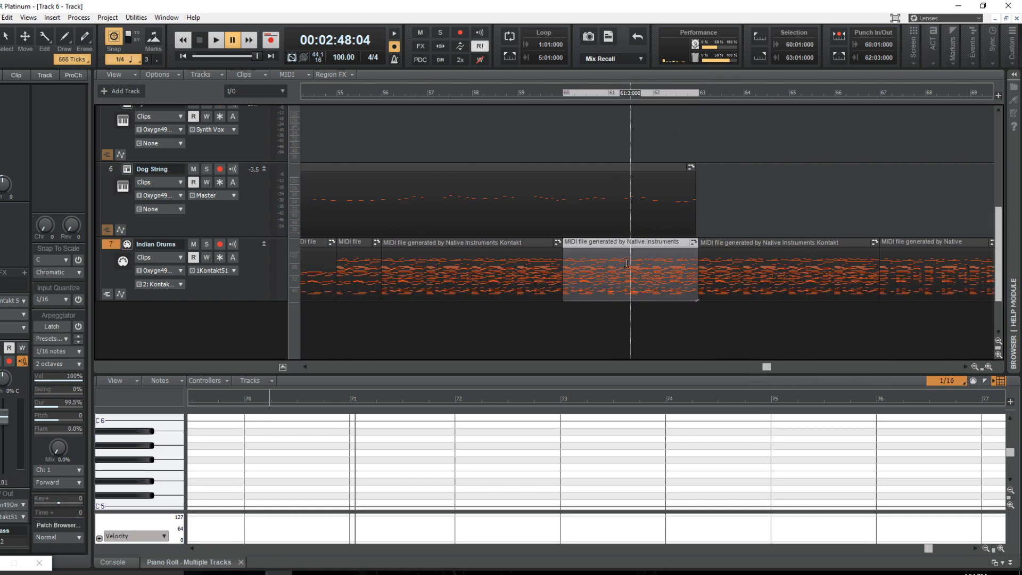
key(Delete)
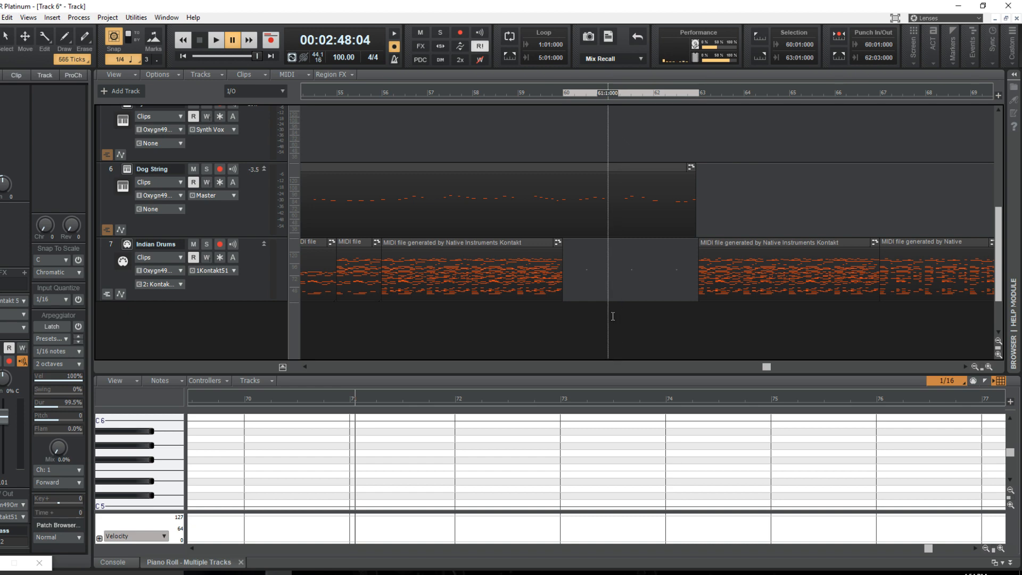
click(561, 160)
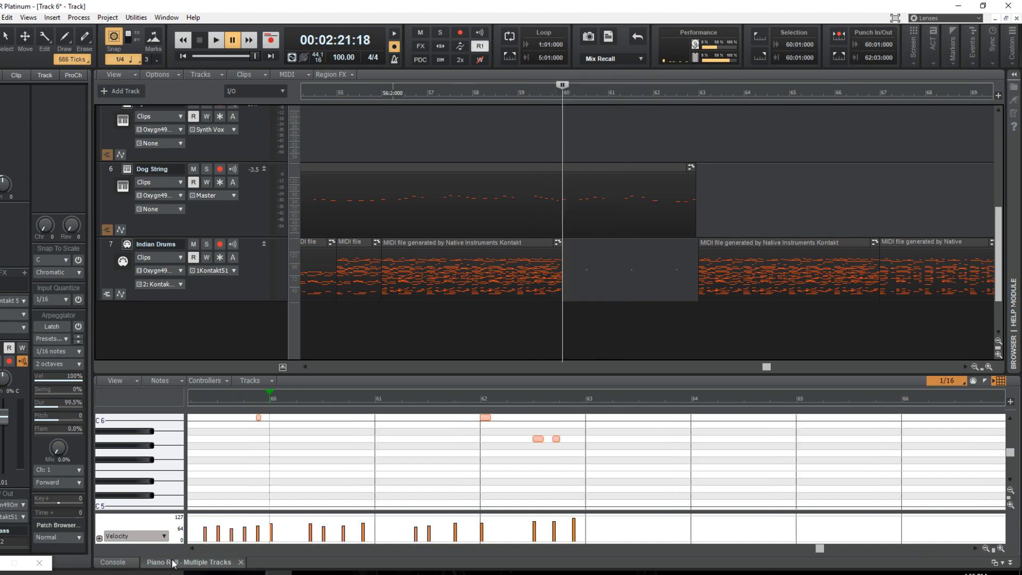
Open the Kontakt instrument, activate the Indian Drums track, audition the India Ensemble groove and choose pattern 06 Lakshmi.
click(1, 569)
drag(254, 118, 447, 103)
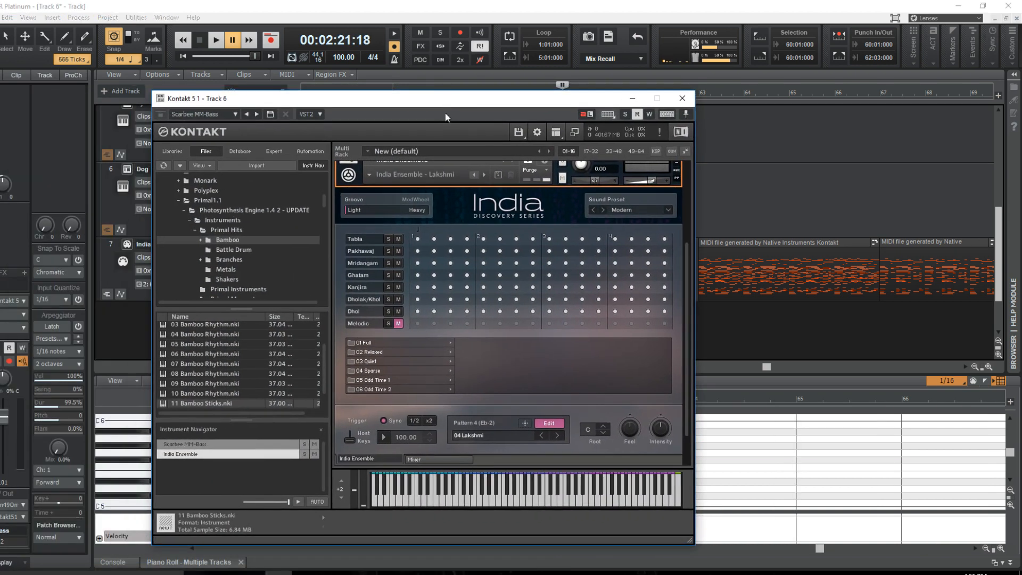
click(383, 437)
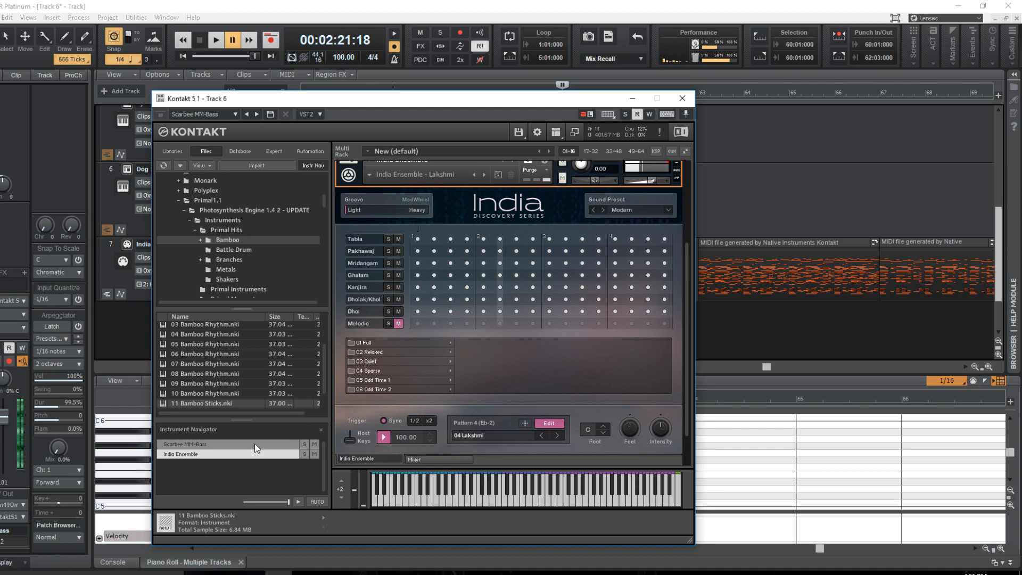
click(143, 245)
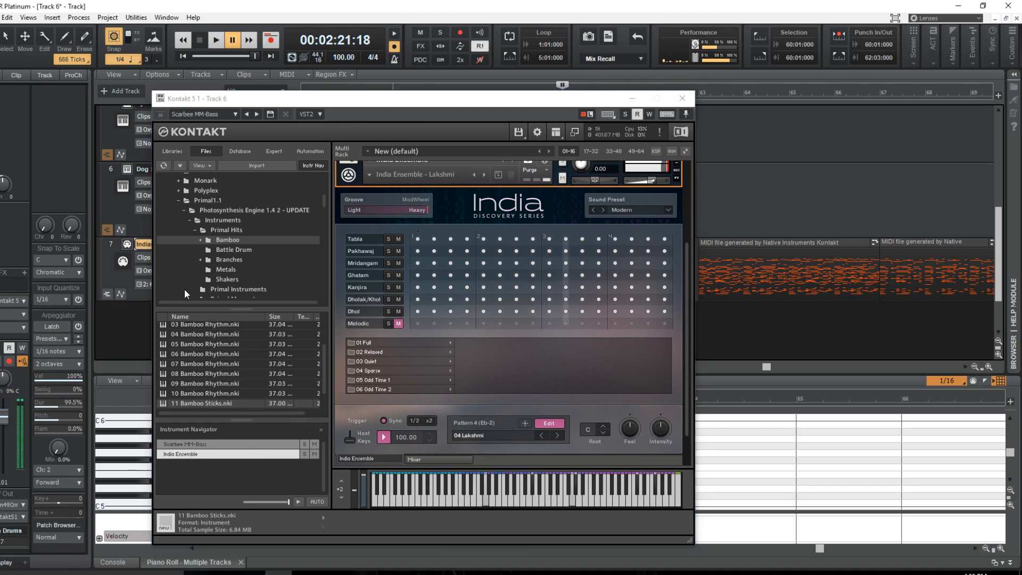
drag(442, 104, 612, 84)
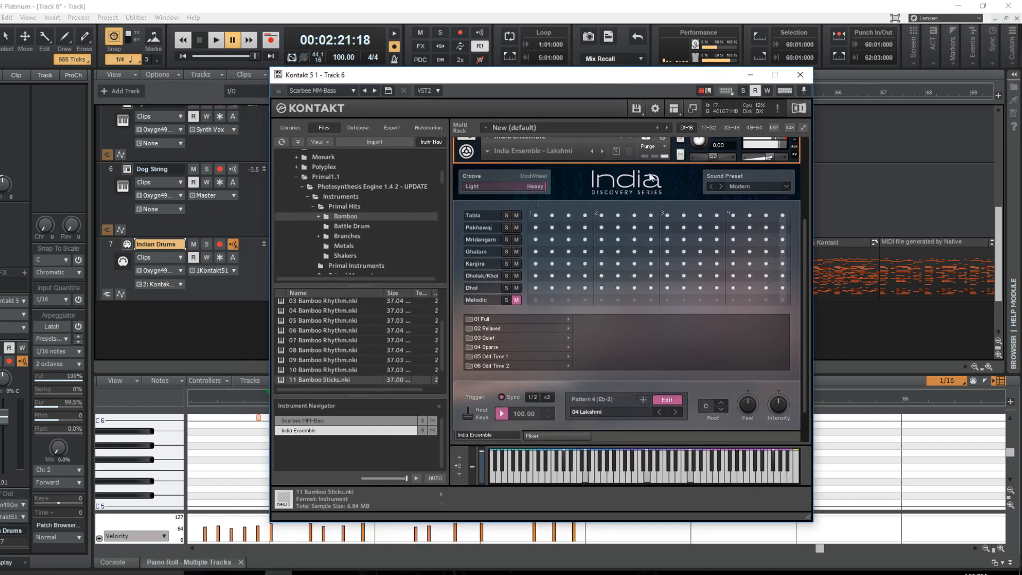
click(674, 412)
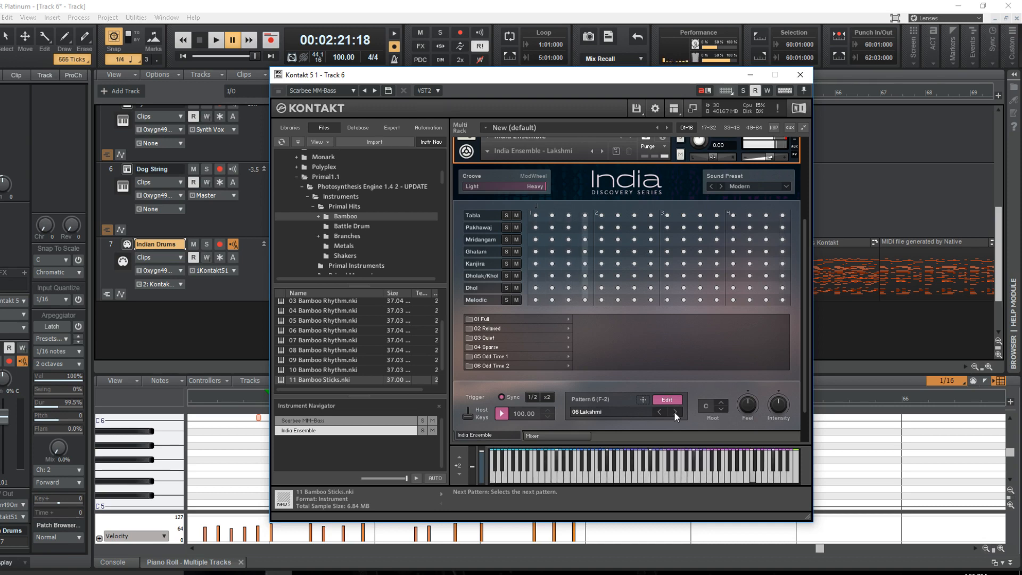
Trim the end of the Indian Drums clip before the gap back to bar 59.
drag(653, 80, 654, 342)
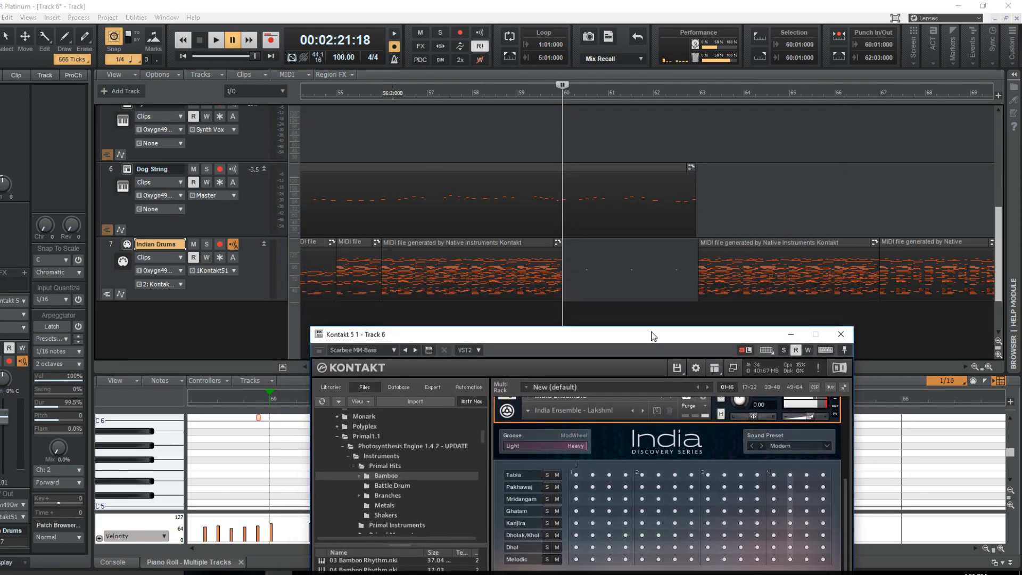
drag(560, 269, 518, 273)
drag(589, 334, 678, 75)
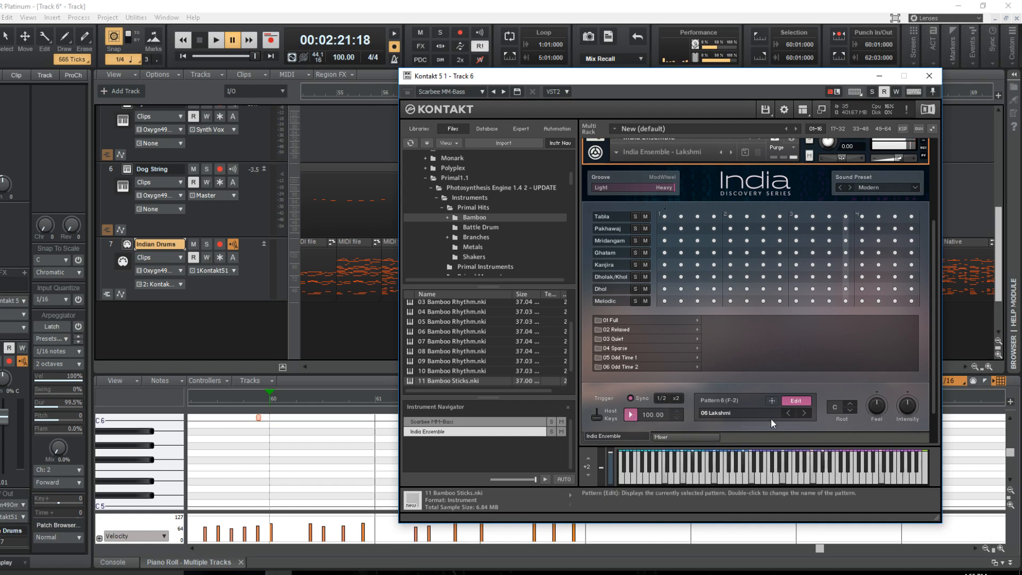
Stop auditioning the India Ensemble, place pattern 06 Lakshmi on the Indian Drums track from bar 59 to 63, and minimize Kontakt.
click(804, 413)
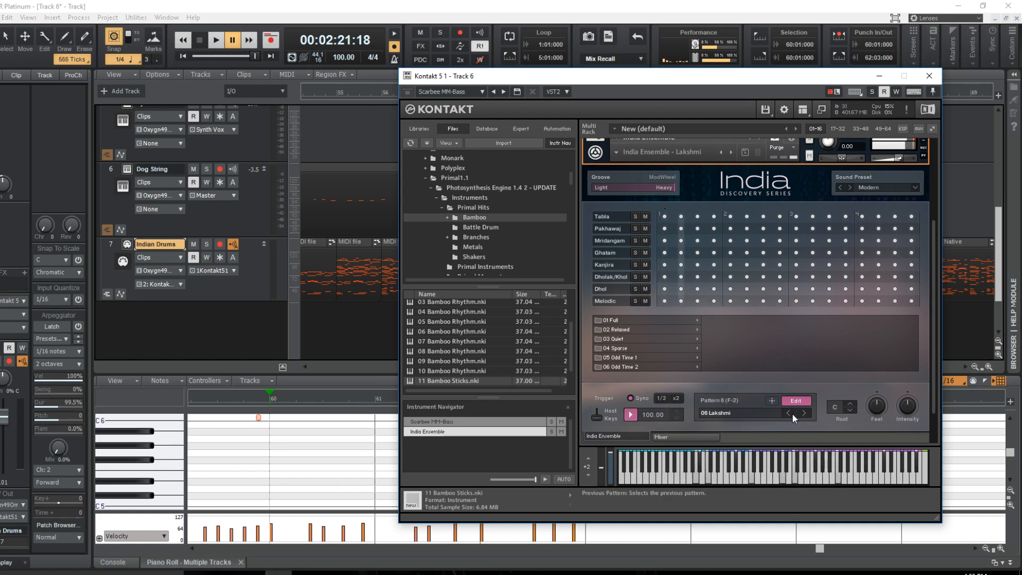
click(791, 413)
click(630, 414)
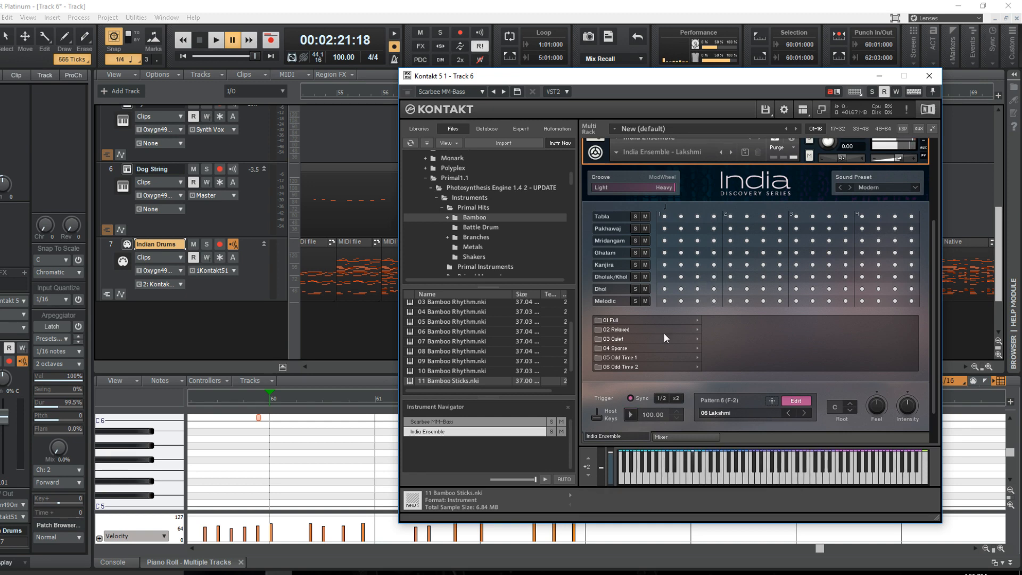
drag(748, 87, 259, 97)
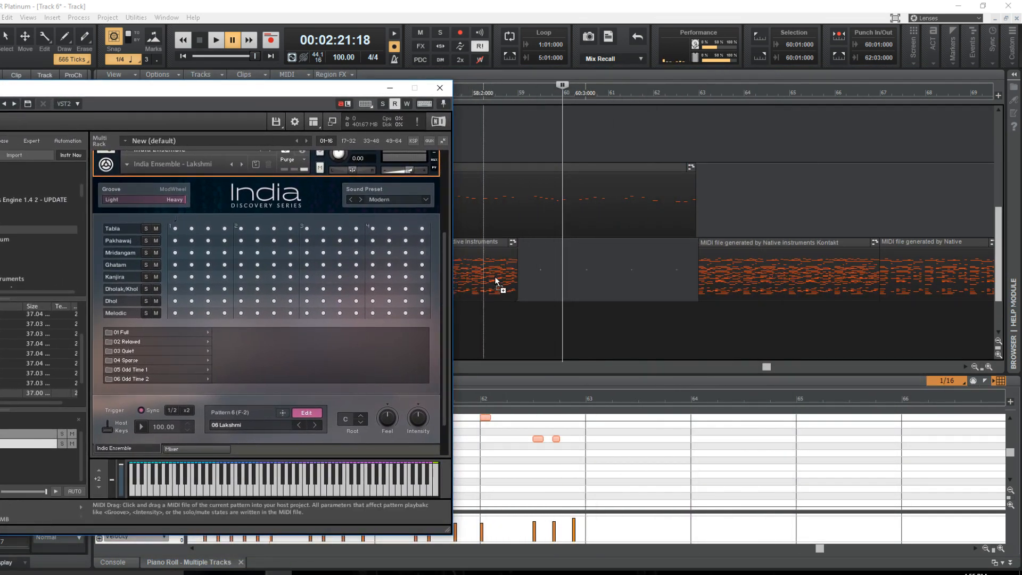
drag(495, 280, 516, 269)
click(603, 244)
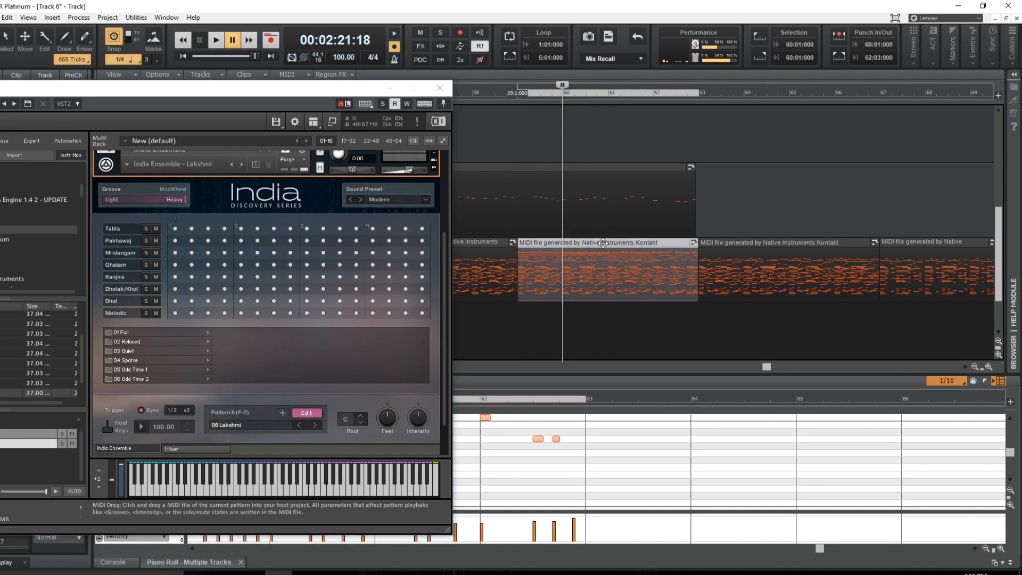
click(390, 88)
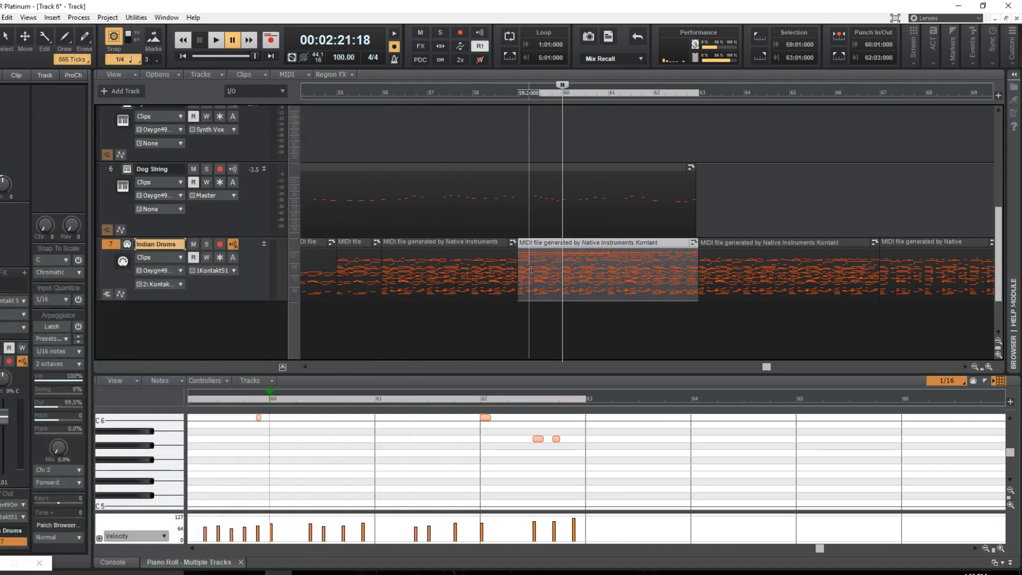
Play the new Indian Drums clip from bar 59 into the following clip and stop.
drag(767, 367, 758, 368)
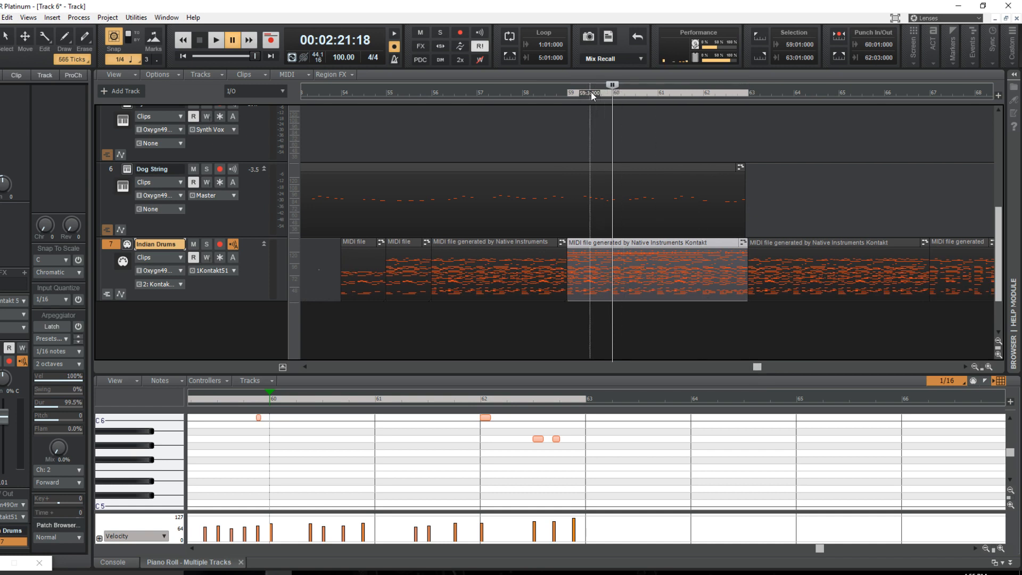
click(572, 116)
key(space)
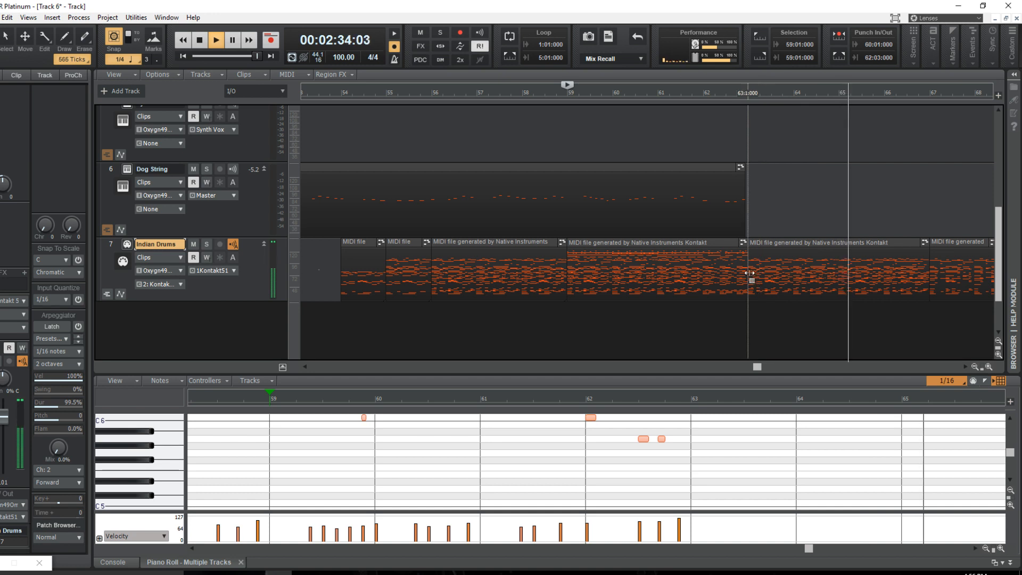
key(space)
Move the boundary between the new Indian Drums clip and the one after it from bar 63 to 63:2.
drag(753, 274, 756, 275)
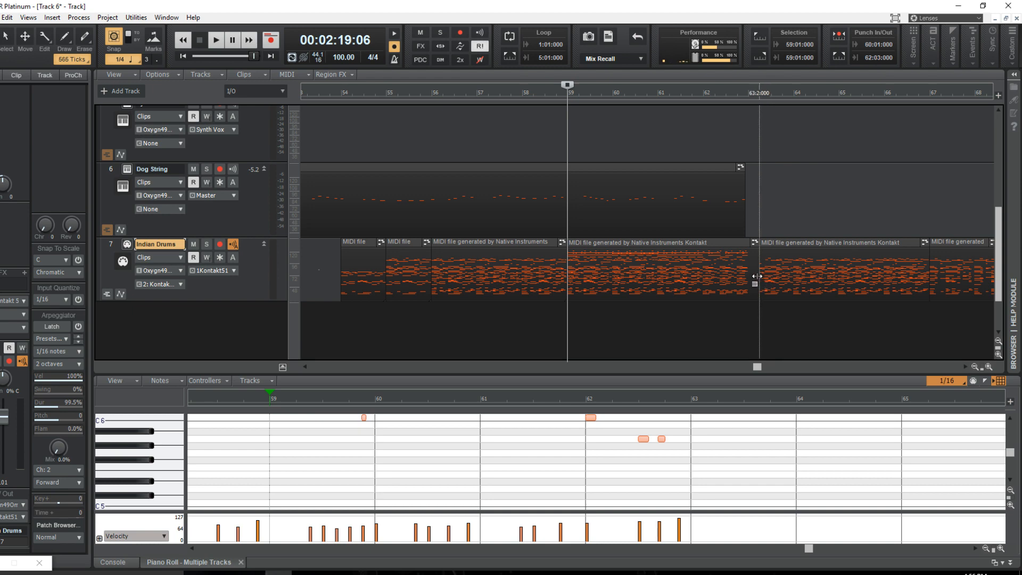
Turn on groove-clip looping for the Indian Drums clip starting at bar 59, extend its end to 63:2, and play it.
right_click(724, 243)
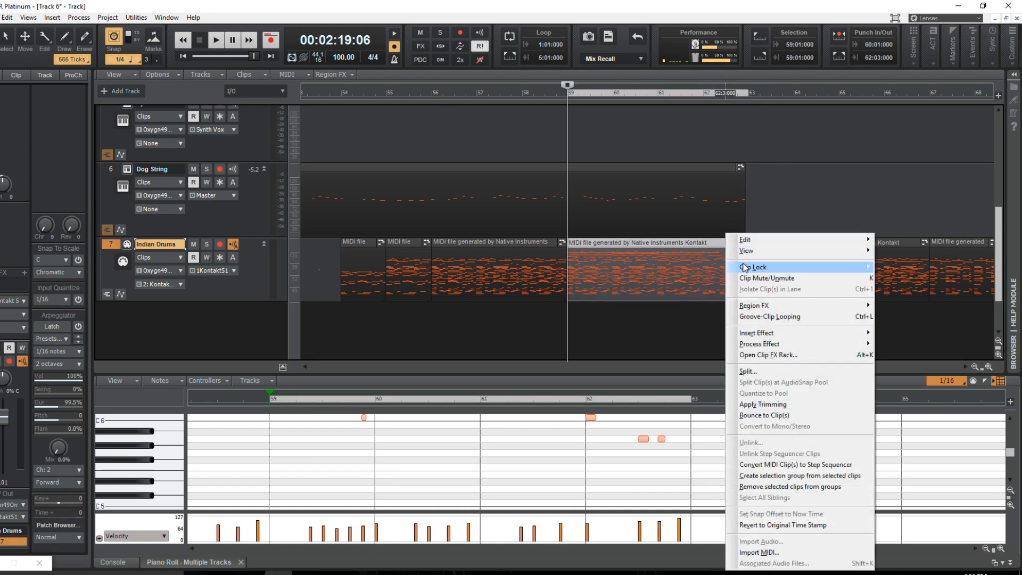
click(766, 317)
drag(746, 267, 756, 272)
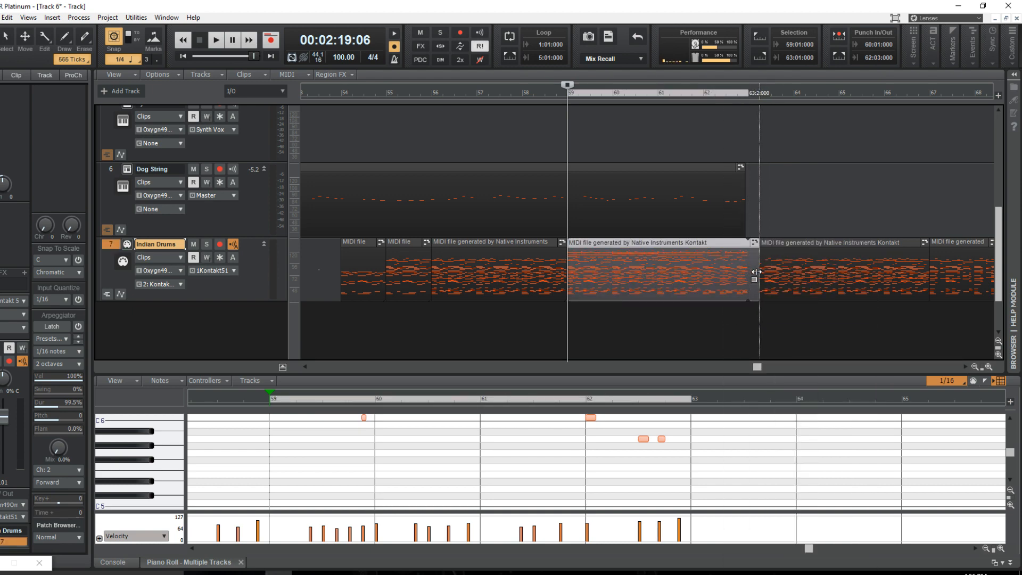
key(space)
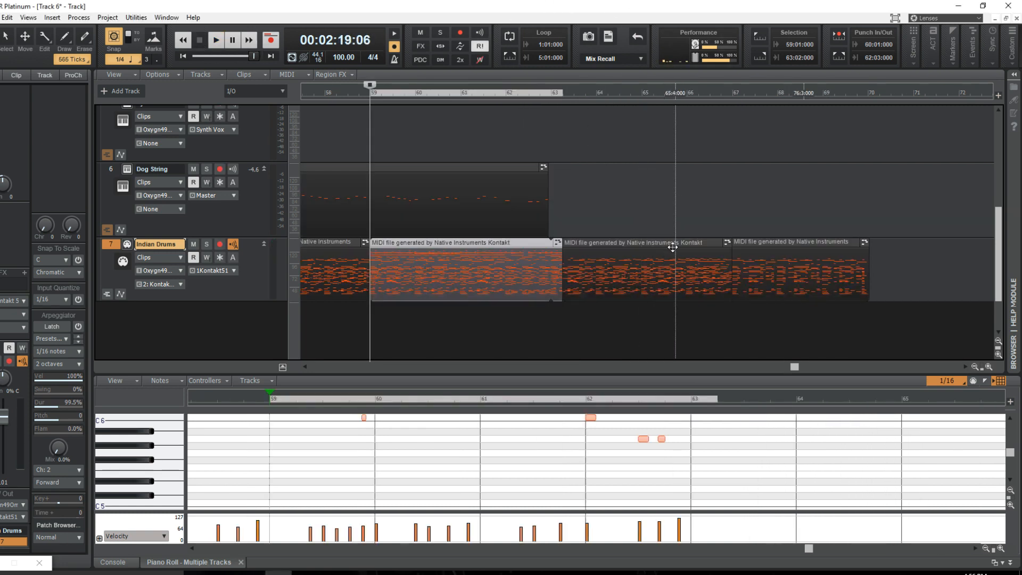
Trim the Indian Drums clip's end back to bar 63 and move the following clip to start at bar 63.
drag(792, 370, 766, 372)
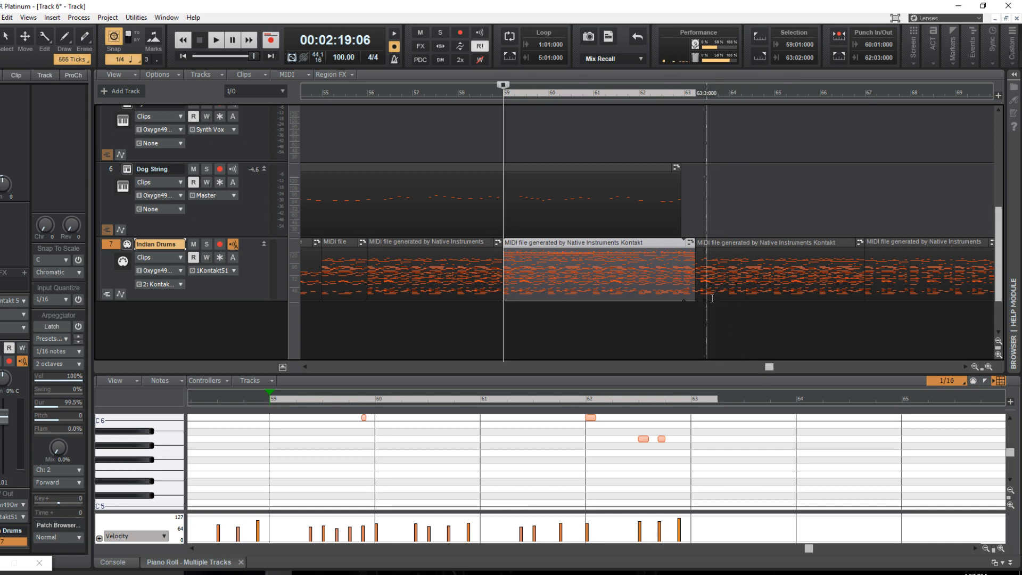
drag(694, 274, 685, 275)
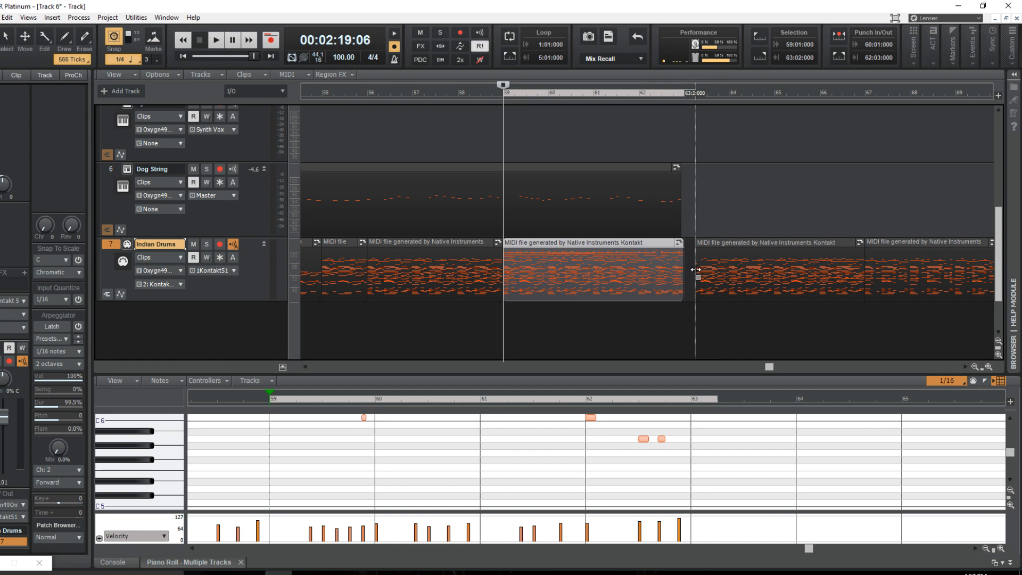
drag(729, 248, 718, 248)
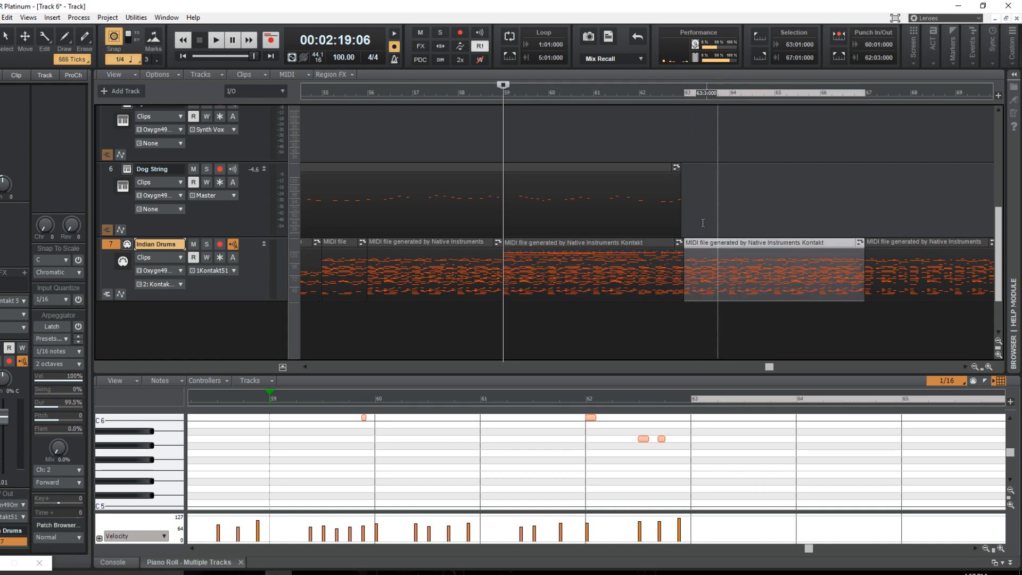
Solo the Indian Drums track, play it from bar 63, and bring Kontakt back up before stopping playback.
click(685, 208)
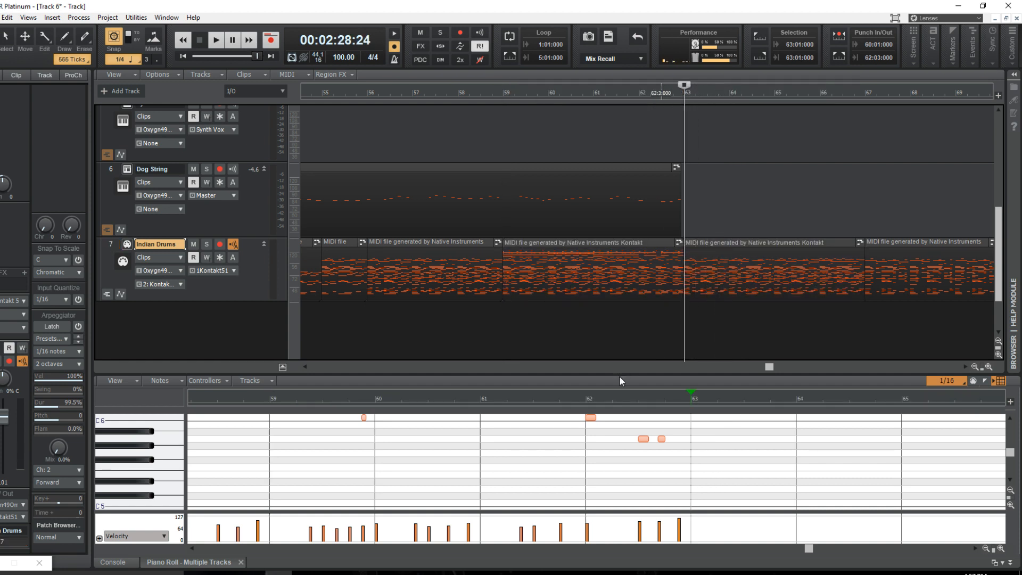
key(space)
key(space)
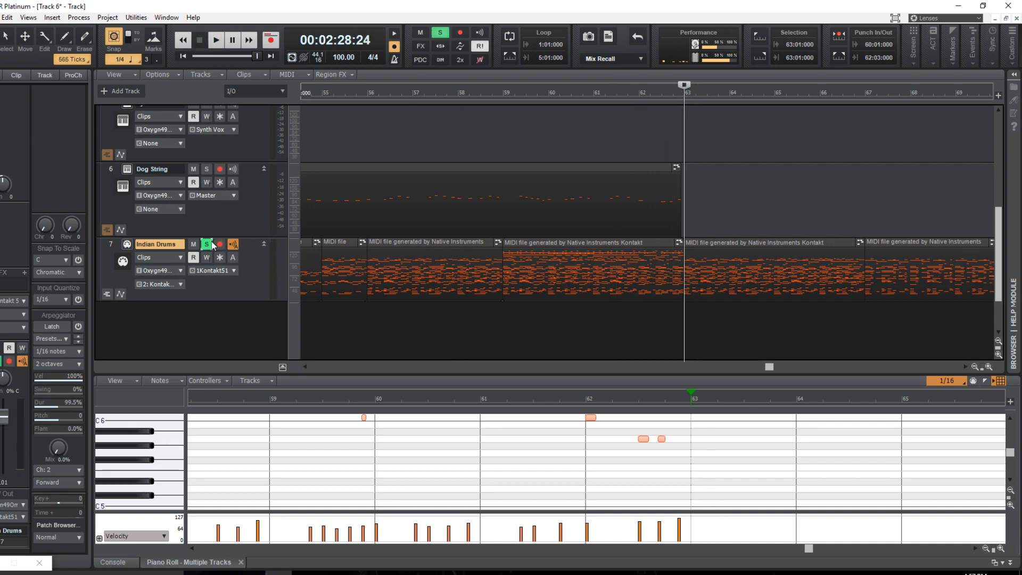
key(space)
click(6, 562)
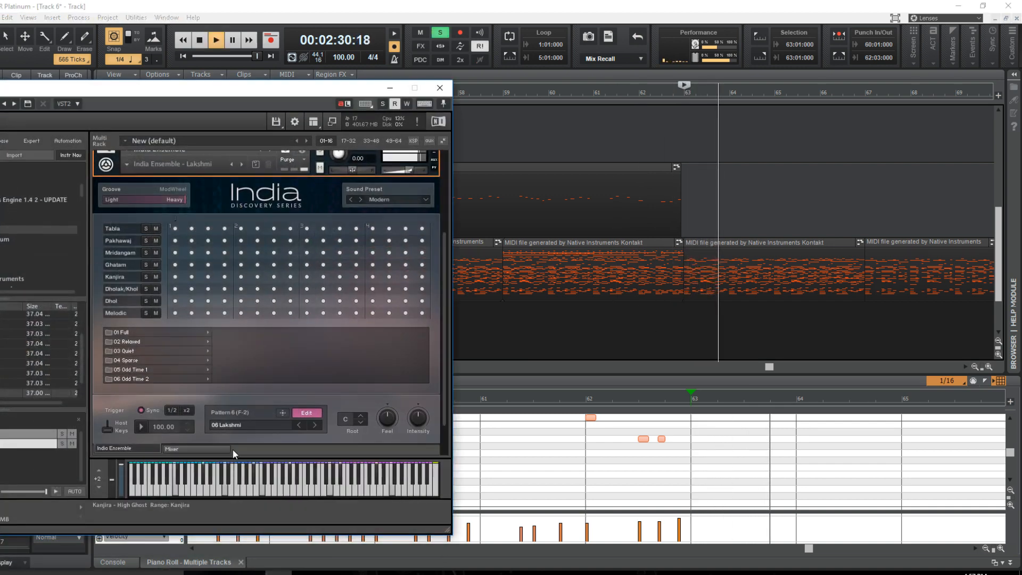
drag(229, 115, 374, 95)
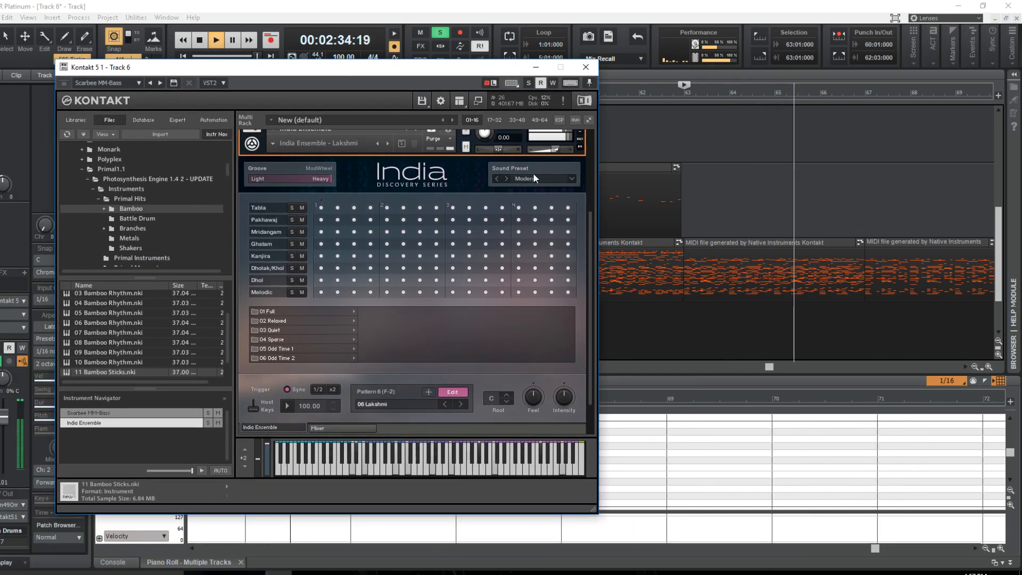
key(space)
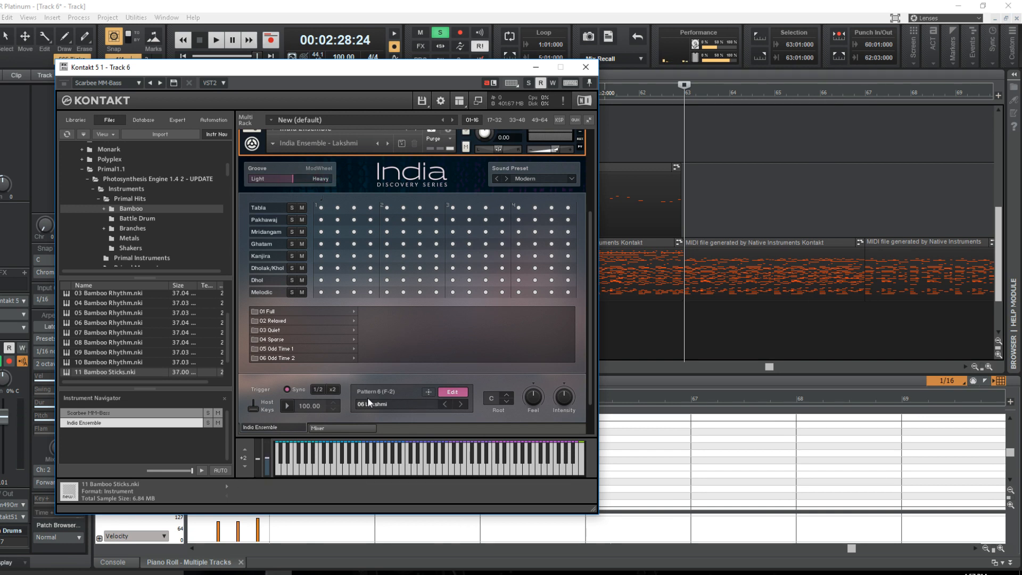
Audition the India Ensemble patterns 05 Lakshmi and 04 Lakshmi, leave 04 Lakshmi selected, and stop the audition.
click(286, 405)
click(445, 404)
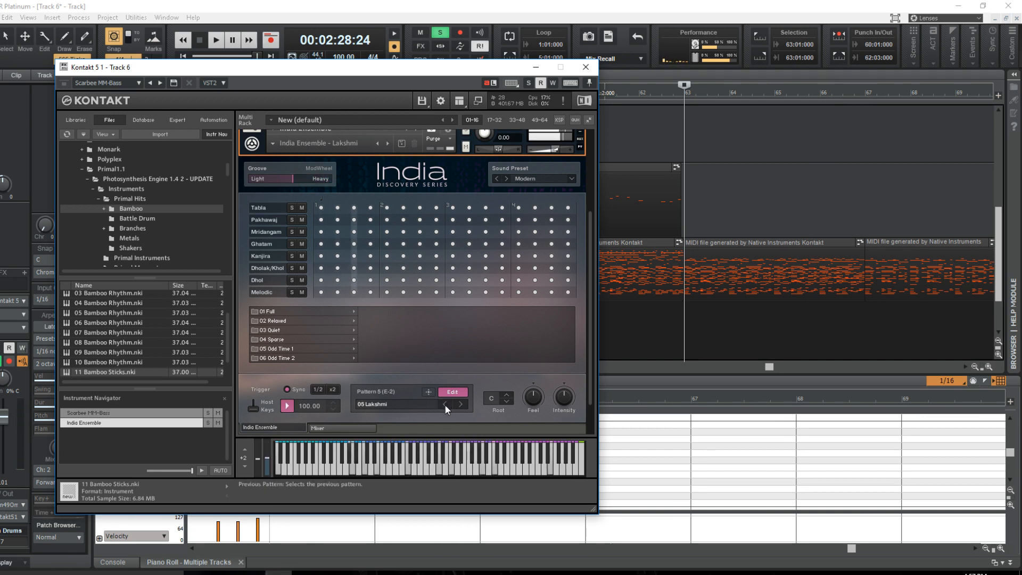
click(445, 405)
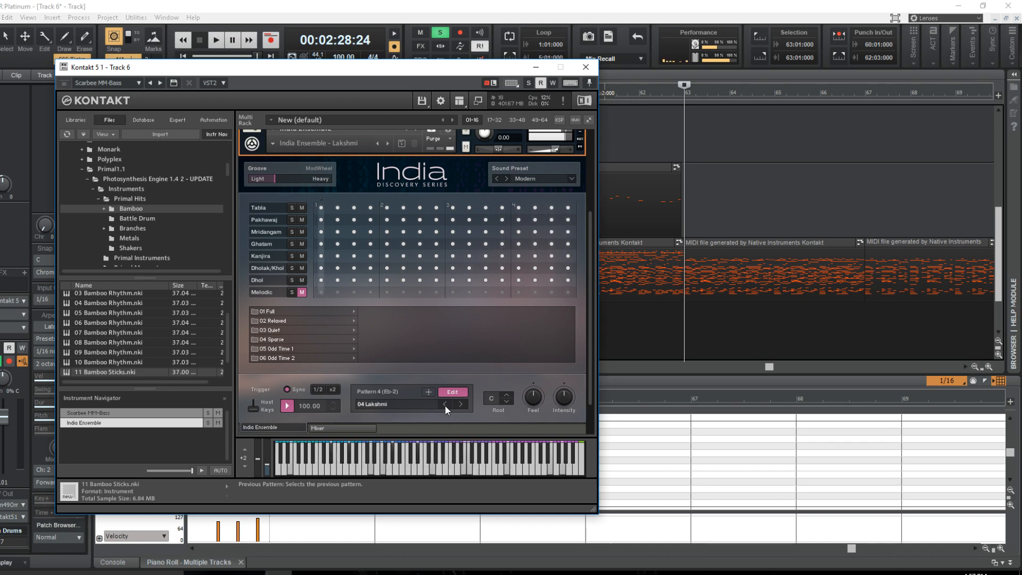
click(287, 405)
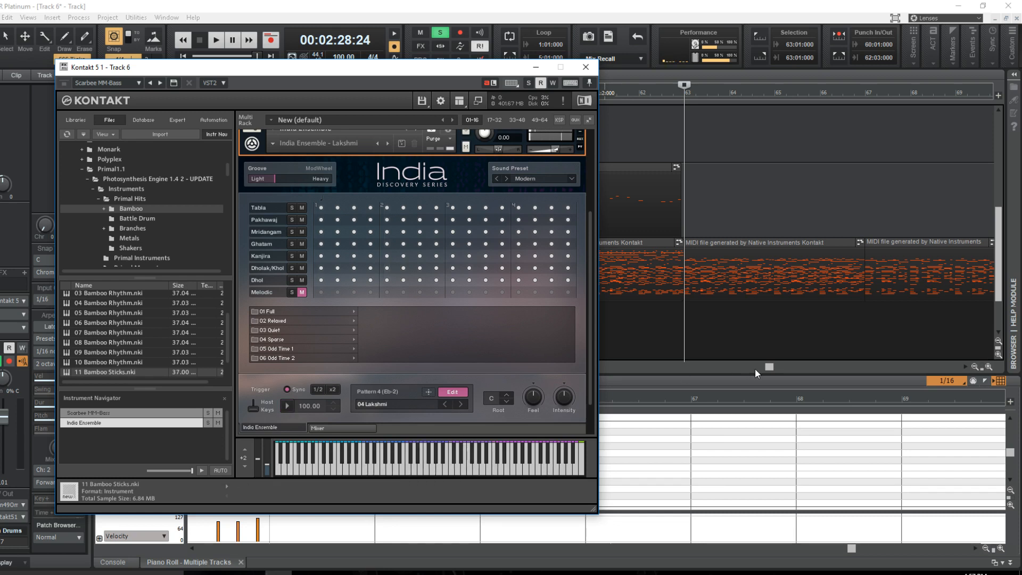
Place pattern 04 Lakshmi on the Indian Drums track at bar 73 and trim its end to bar 74.
drag(768, 369, 838, 367)
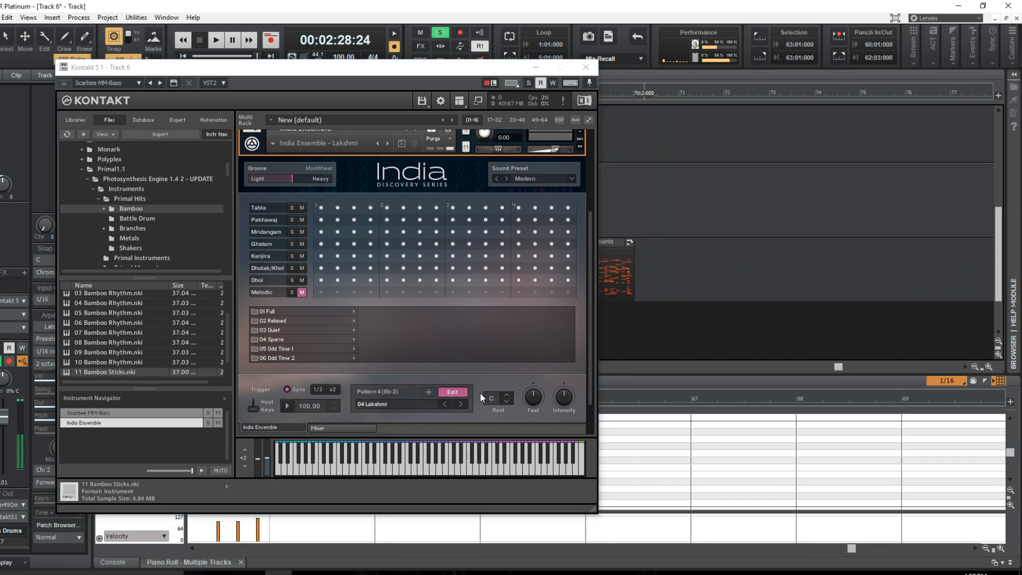
click(284, 406)
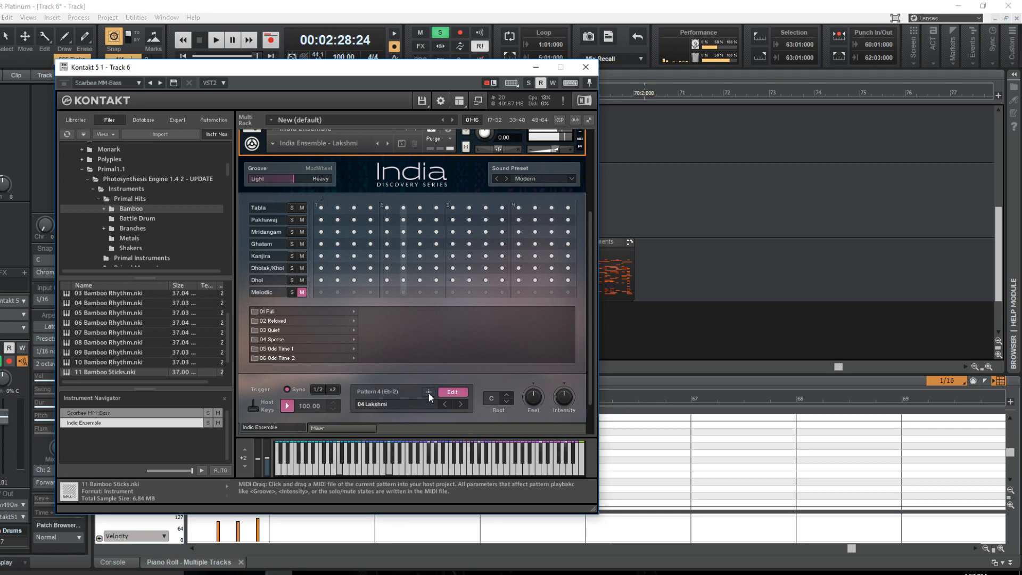
drag(429, 393, 771, 266)
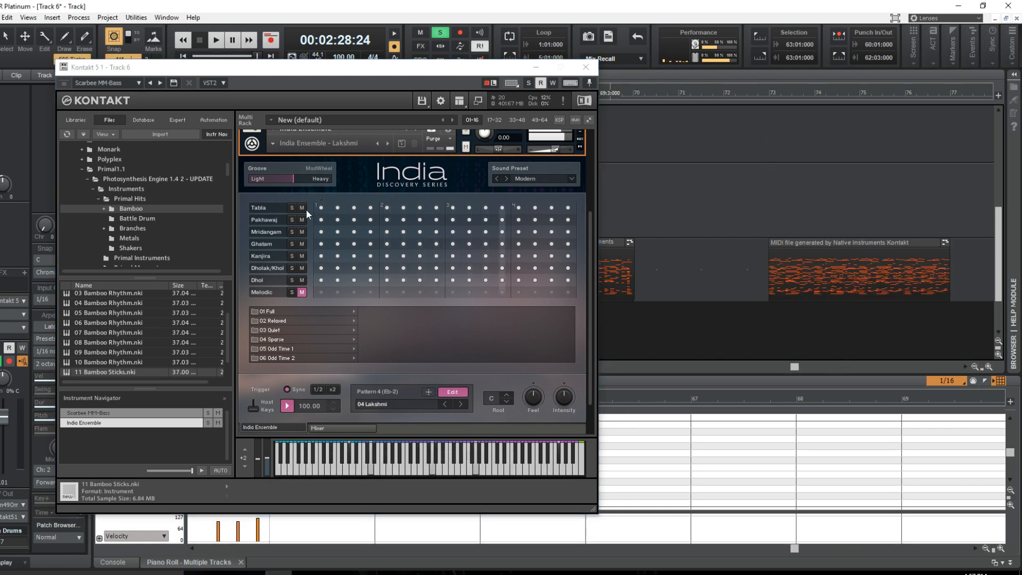
click(287, 405)
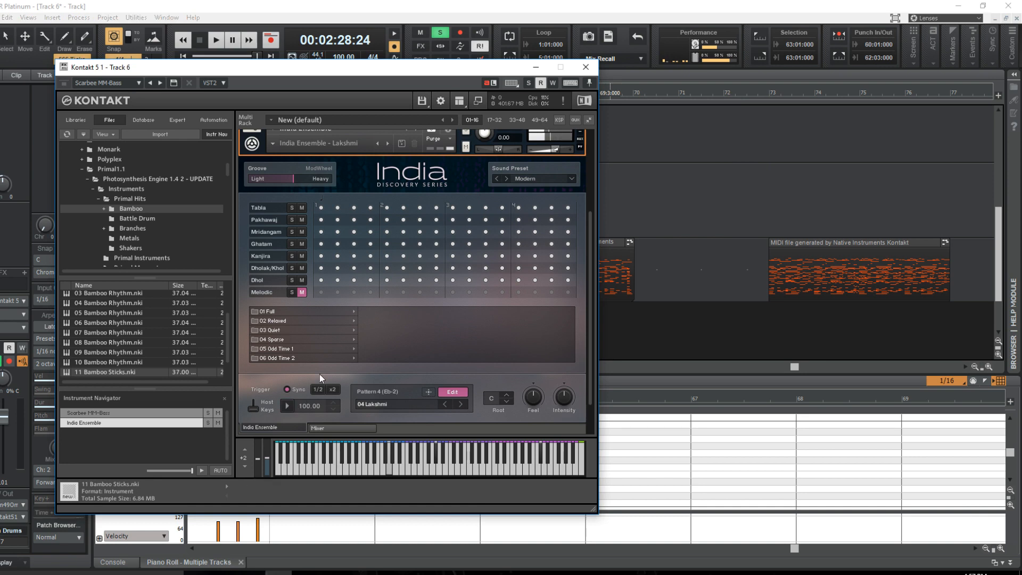
click(537, 68)
click(769, 219)
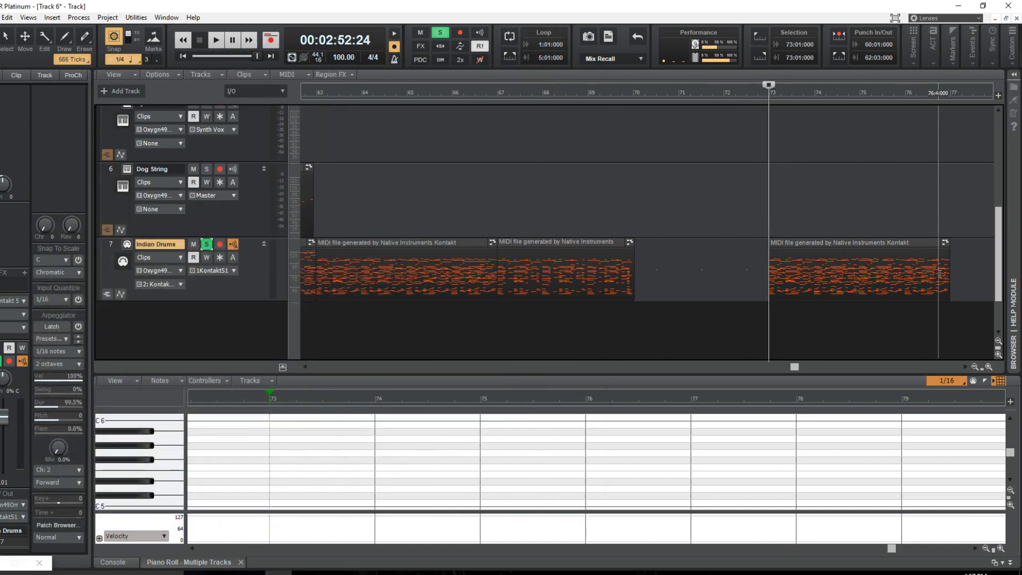
drag(949, 273, 814, 274)
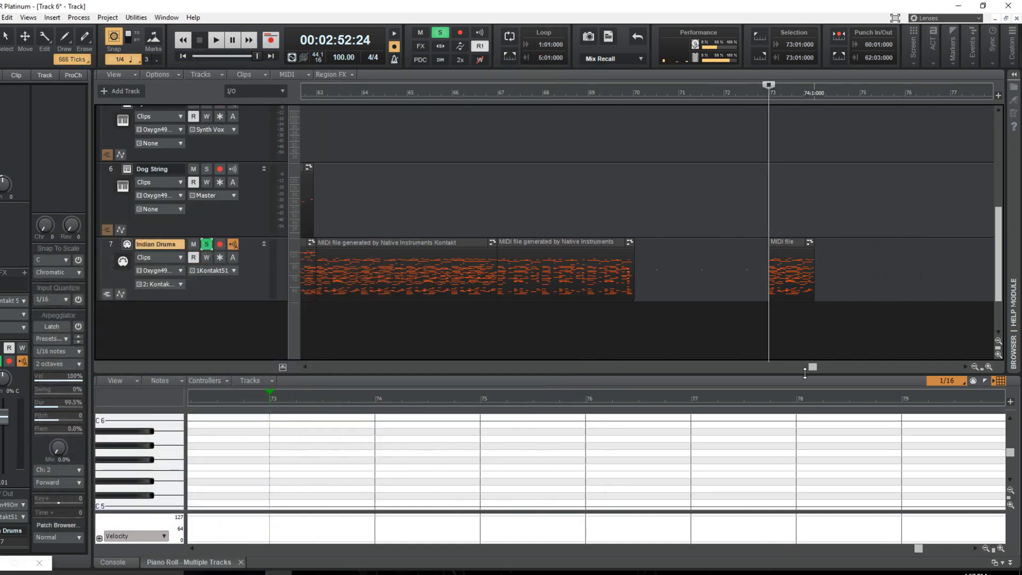
Trim the start of the clip at bar 63 to bar 64 and move the new one-bar clip into the gap.
drag(804, 372, 761, 371)
drag(595, 274, 643, 274)
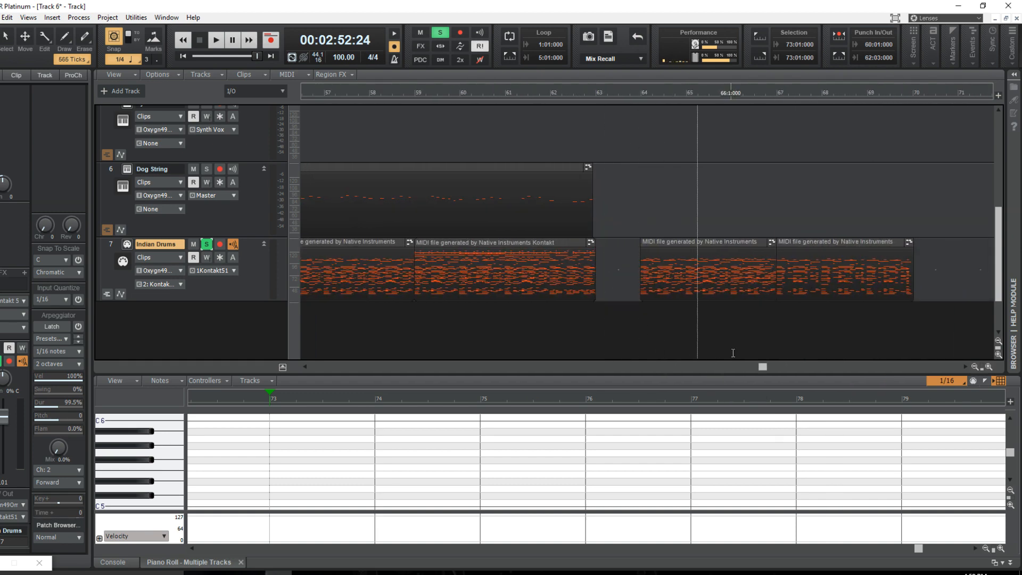
drag(762, 371, 791, 370)
drag(912, 240, 460, 256)
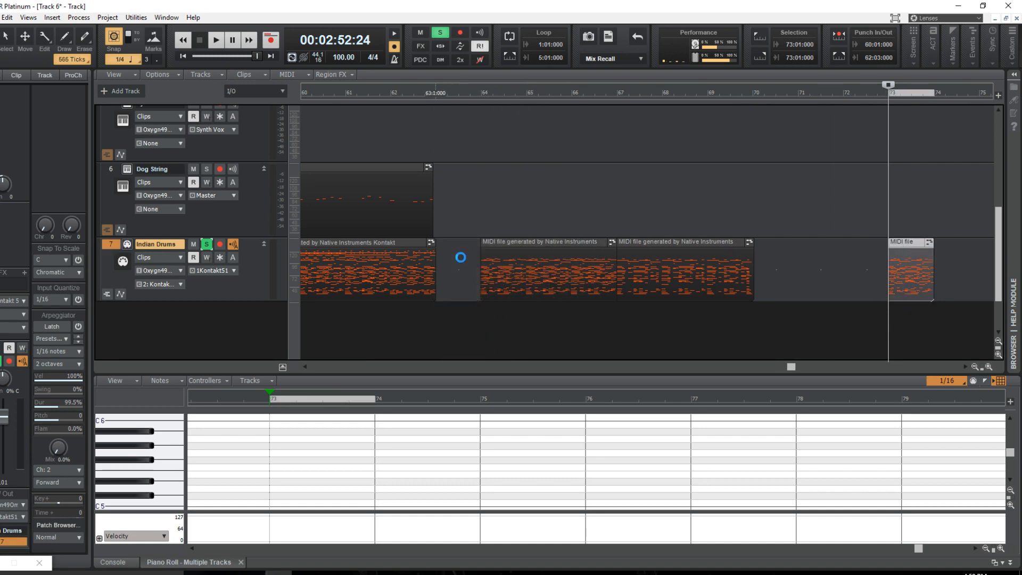
Play the soloed Indian Drums from bar 63 through the inserted one-bar clip and stop.
click(436, 212)
key(space)
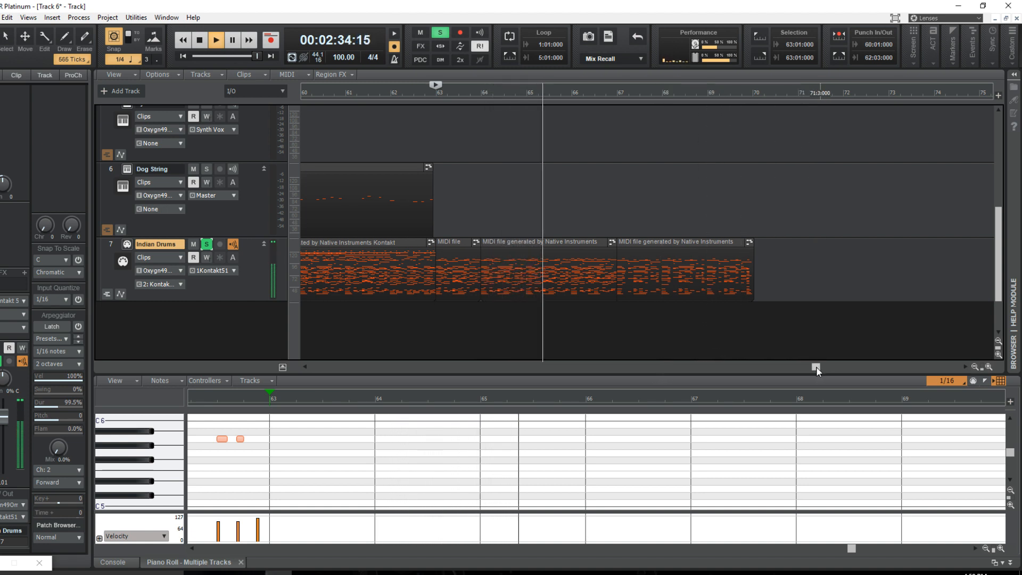
drag(815, 367, 811, 367)
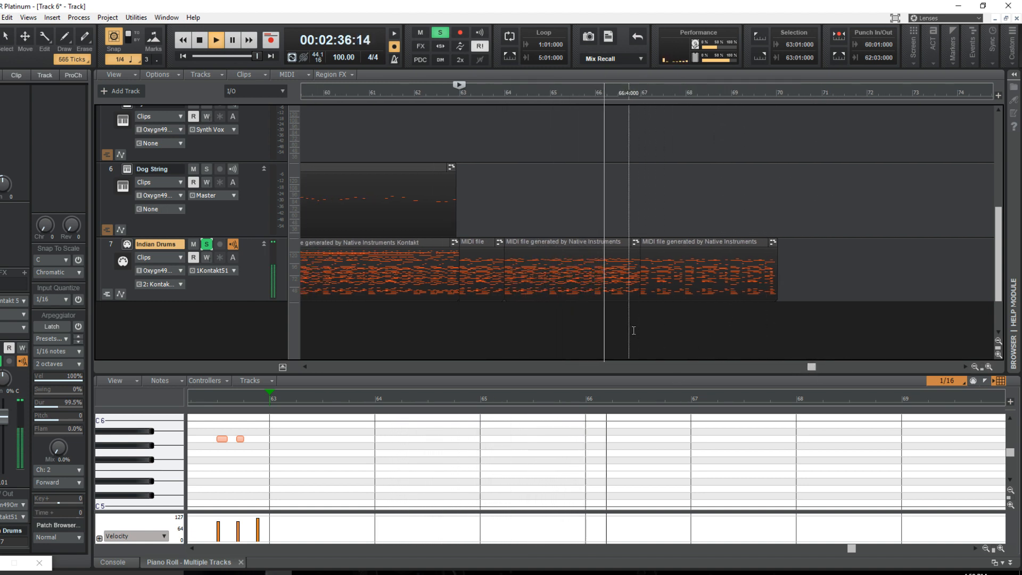
key(space)
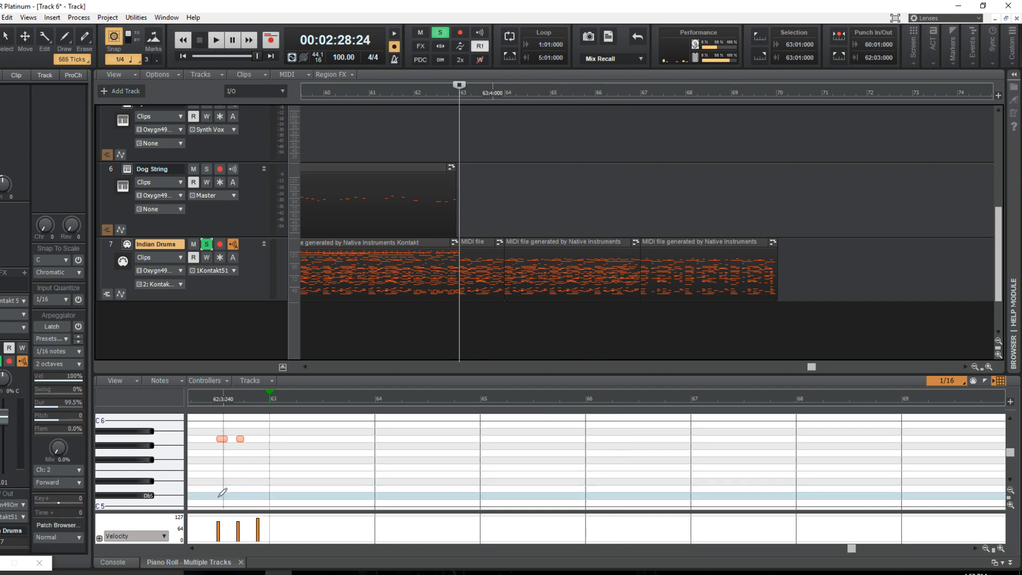
Place another copy of pattern 04 Lakshmi after the last Indian Drums clip, at about 71:2, and stop the Kontakt audition.
click(4, 564)
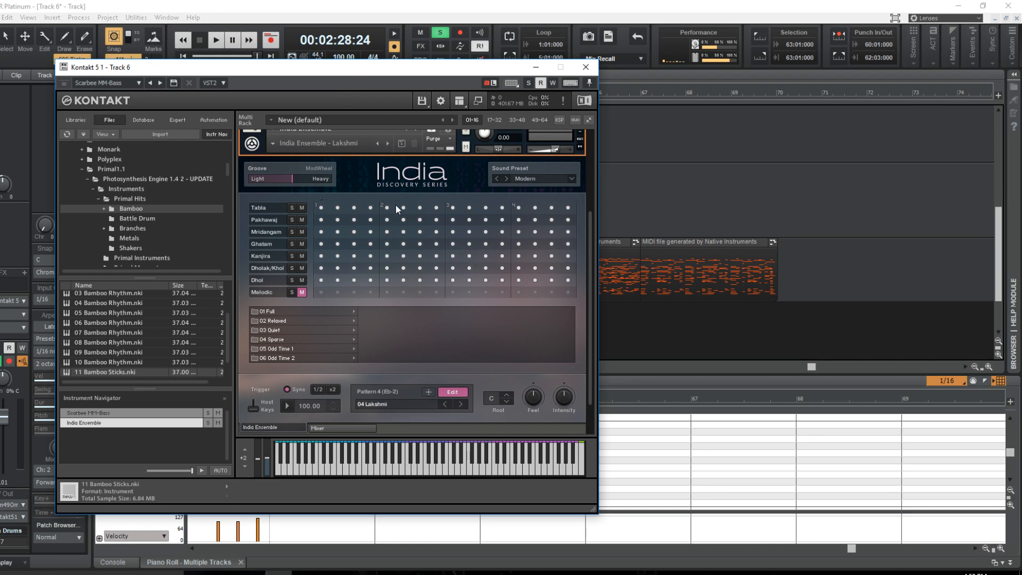
click(287, 405)
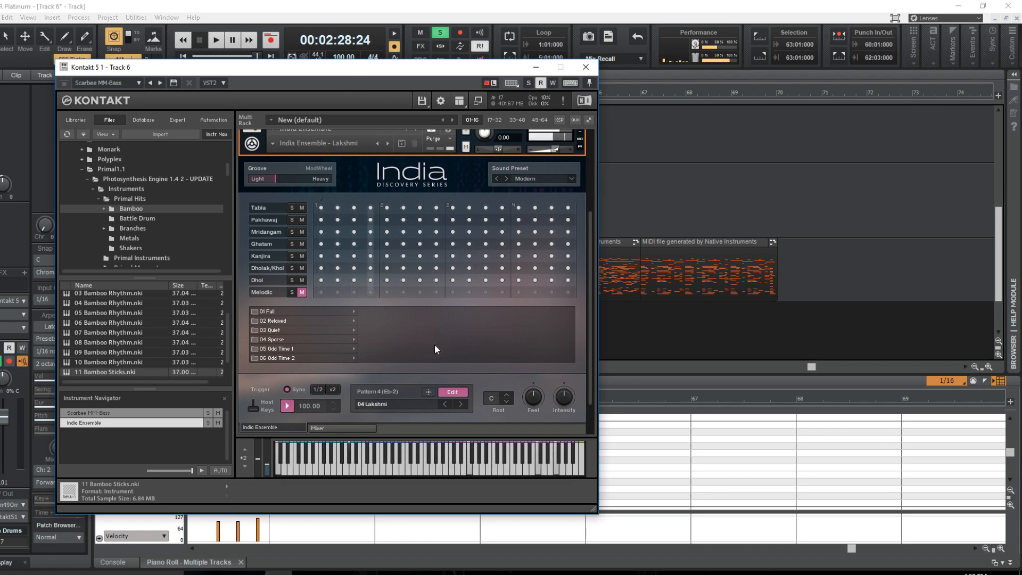
drag(428, 391, 833, 277)
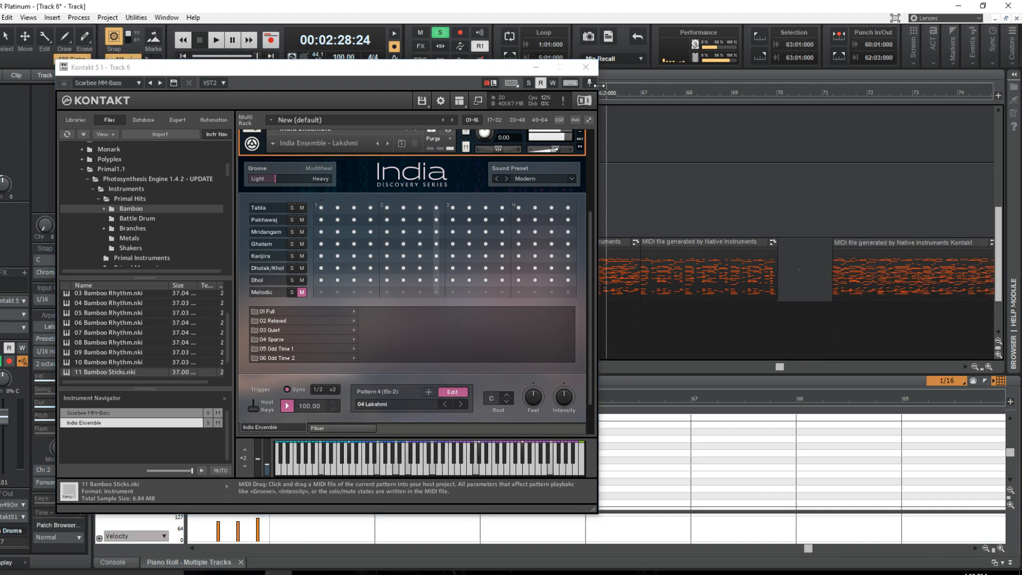
click(535, 68)
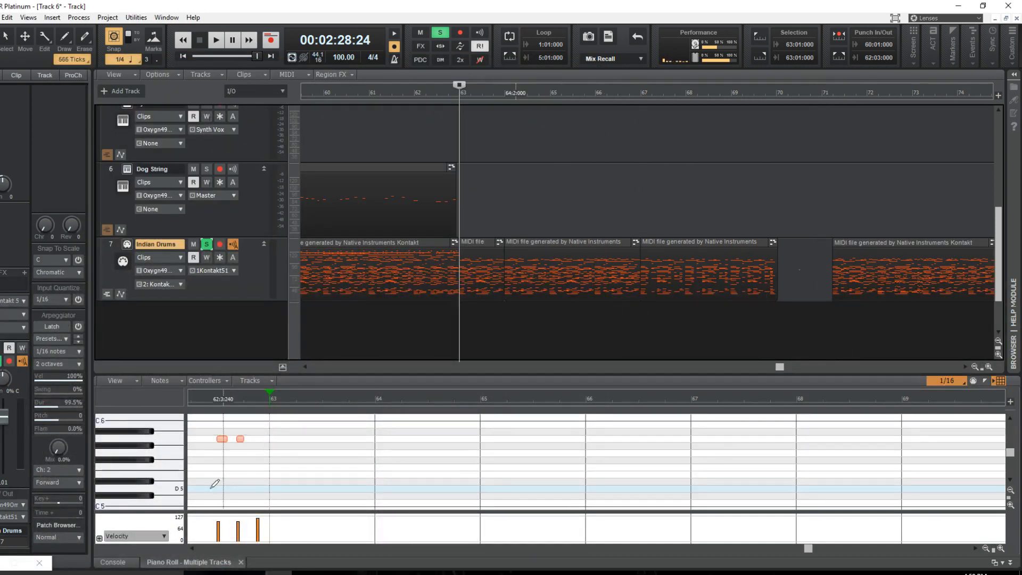
click(16, 562)
click(287, 406)
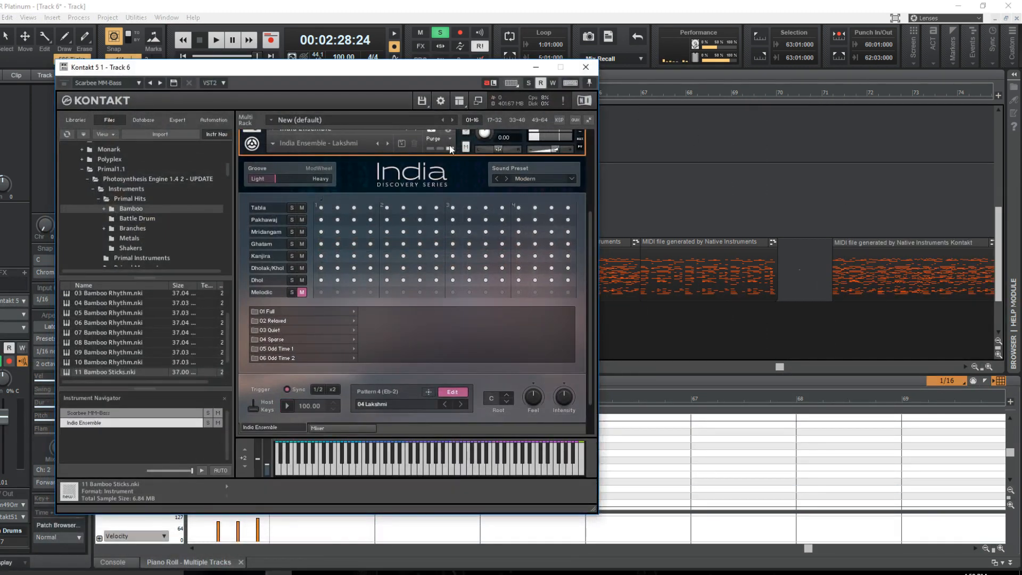
click(536, 67)
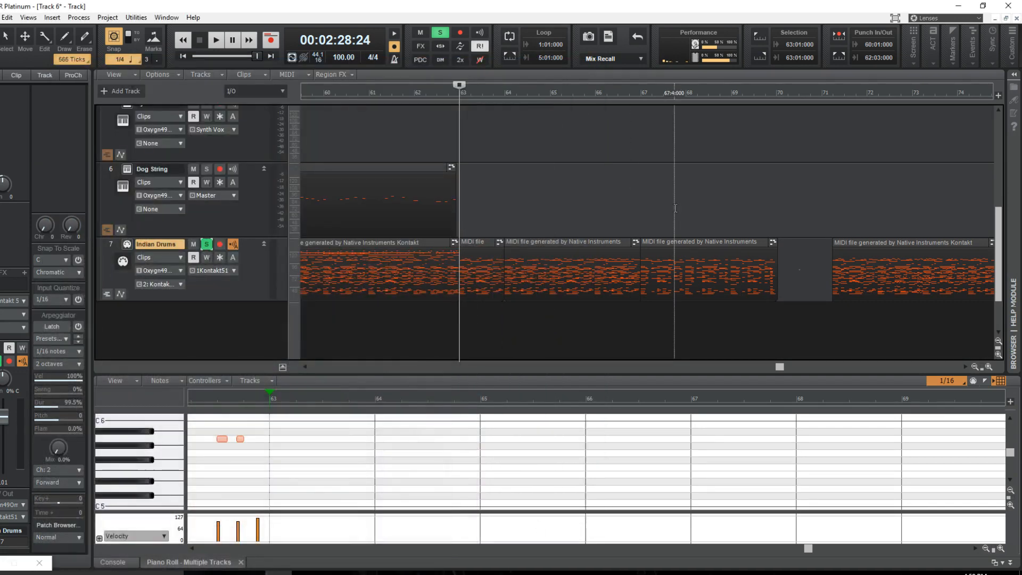
Align the new Indian Drums clip to bar 71 and trim its start to bar 72.
click(821, 215)
drag(847, 261, 869, 274)
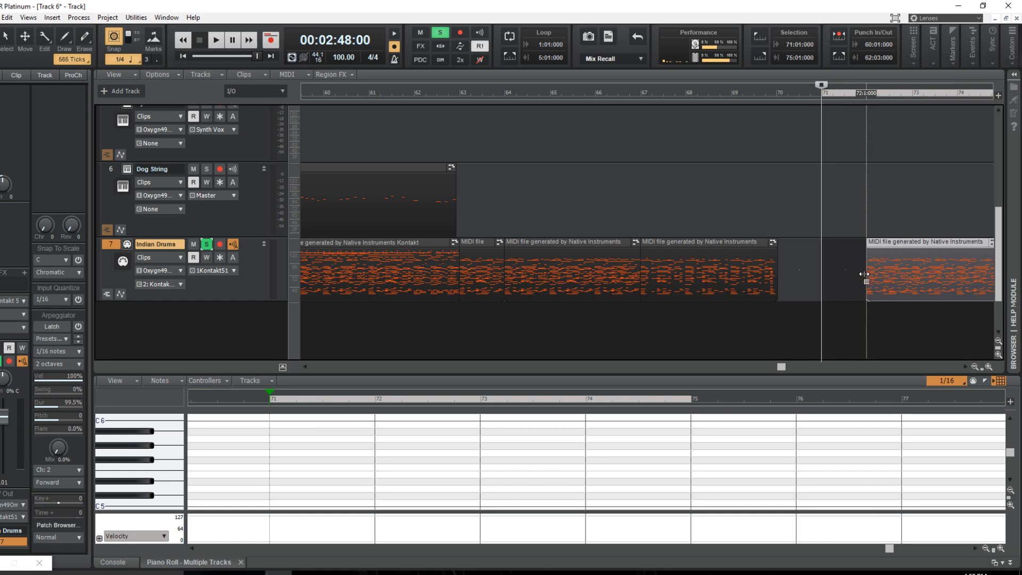
Delete the Indian Drums clip between bars 64 and 67 and move the trimmed 04 Lakshmi clip into its place.
click(548, 266)
key(Delete)
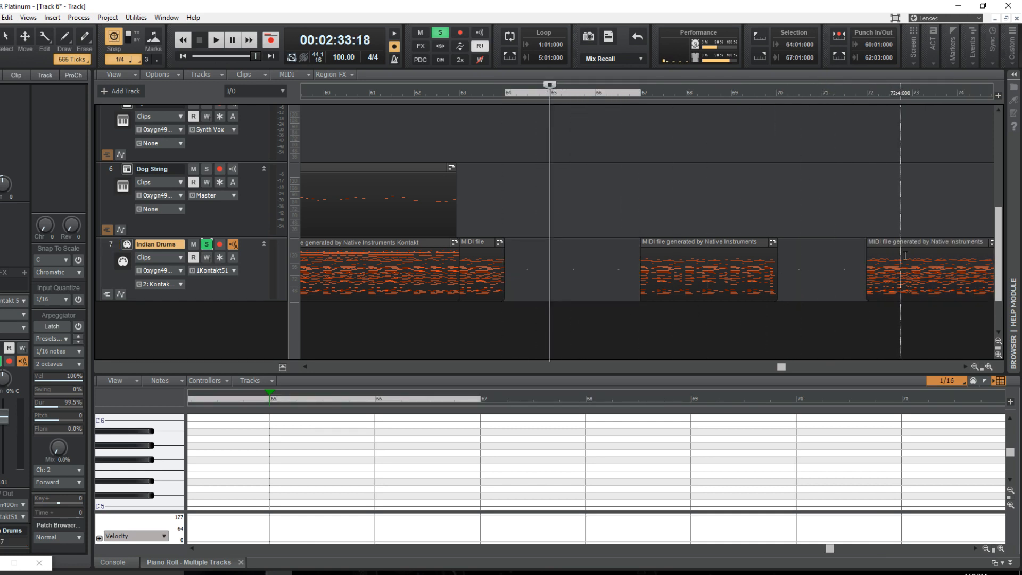
drag(914, 246, 555, 252)
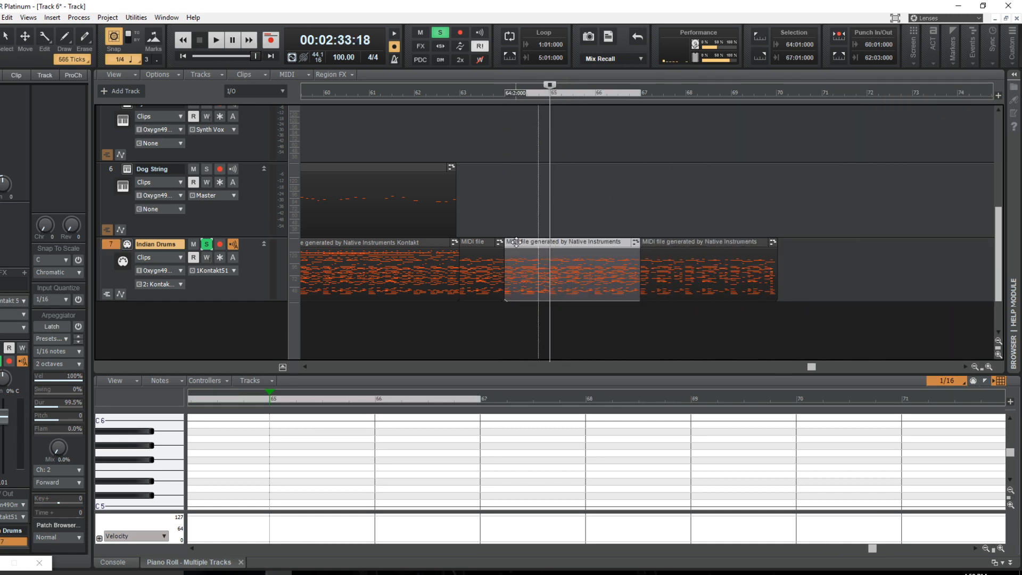
Play the soloed Indian Drums from bar 63 into the replaced clip and stop.
click(459, 199)
key(space)
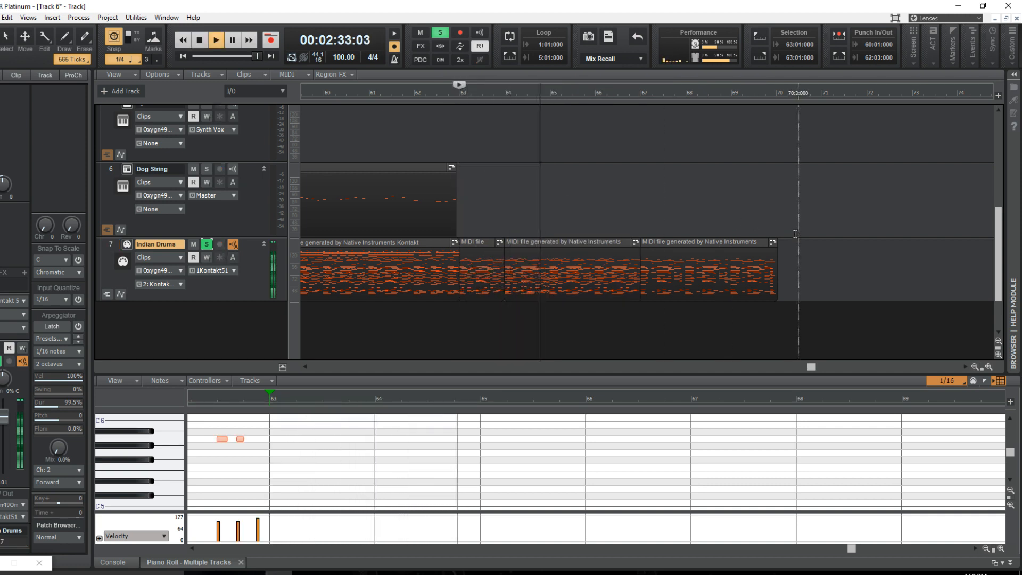
key(space)
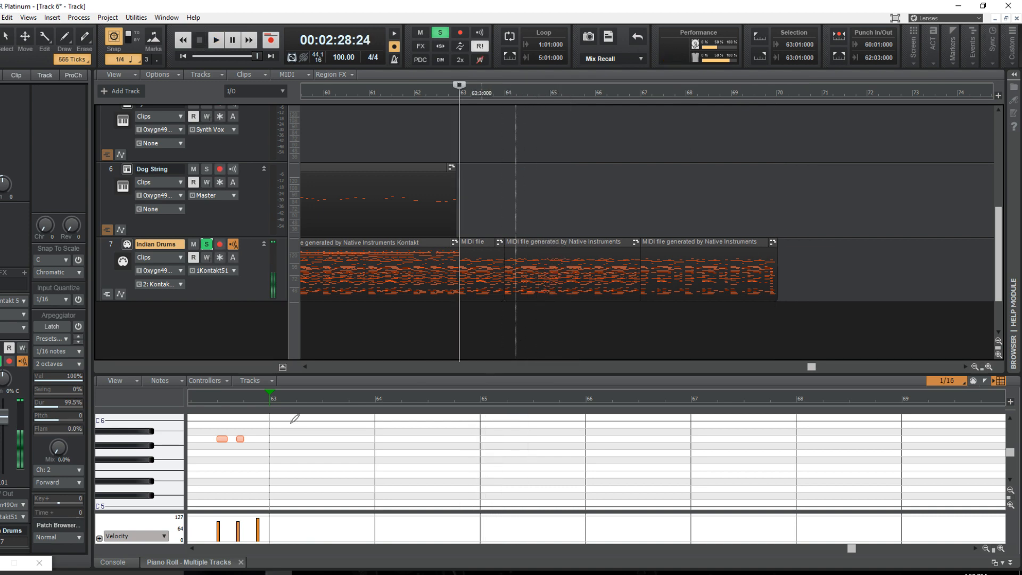
Audition India Ensemble patterns 03 to 06 Lakshmi in Kontakt, keep 06 Lakshmi with the Melodic row muted, and stop the audition.
click(2, 562)
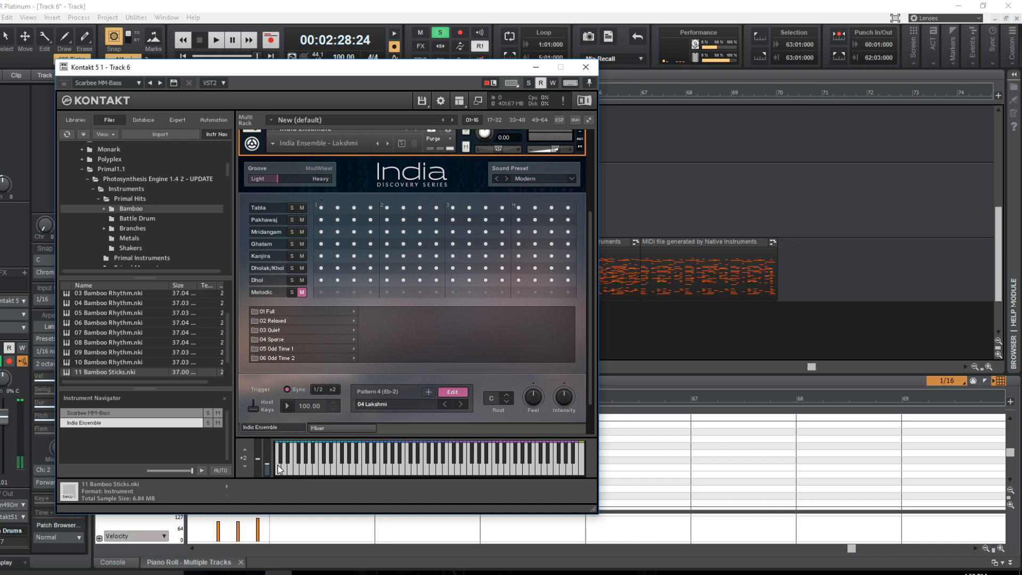
click(287, 406)
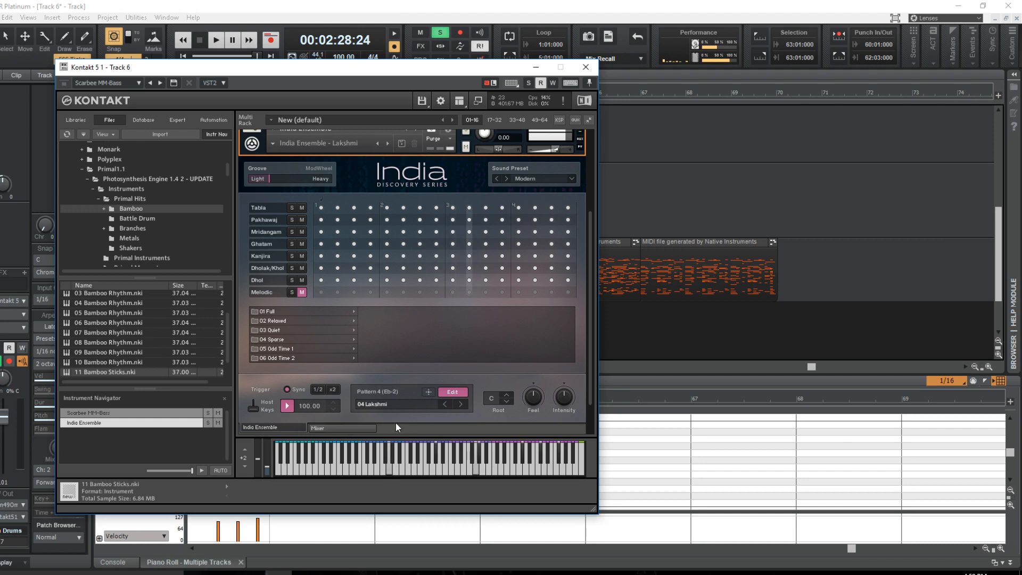
click(444, 404)
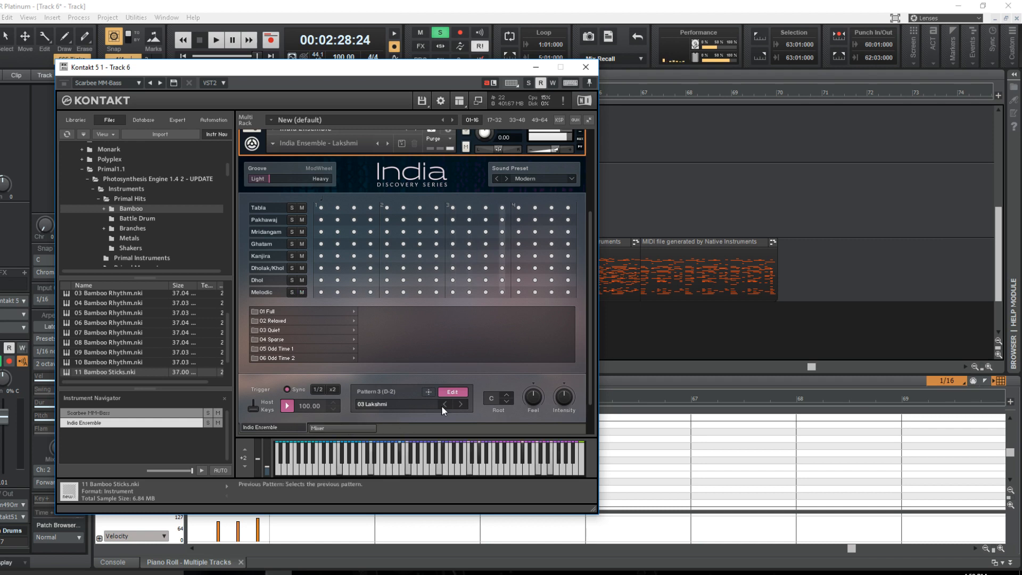
click(460, 403)
click(460, 404)
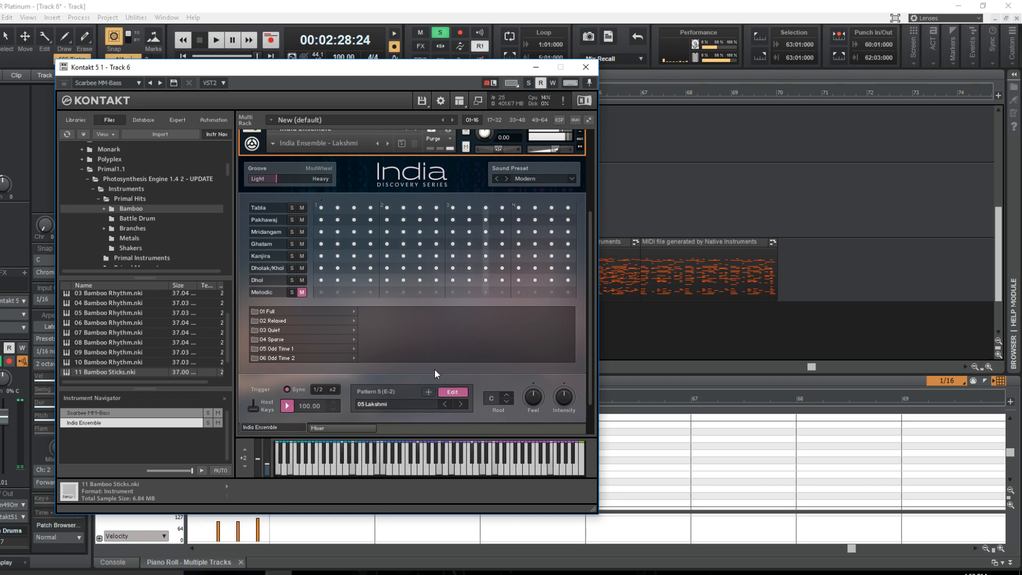
click(459, 404)
click(302, 292)
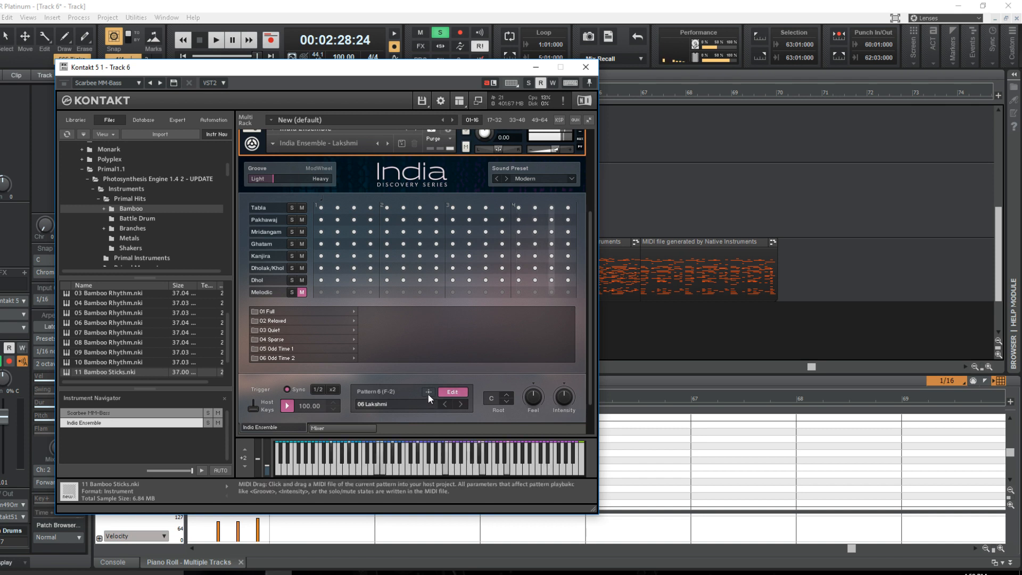
click(286, 405)
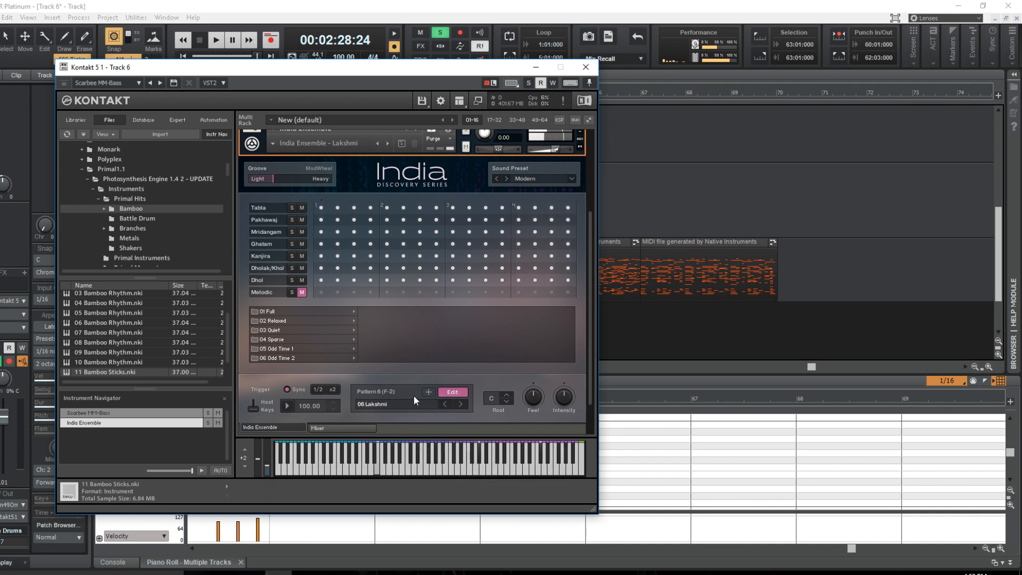
Place pattern 06 Lakshmi on the Indian Drums track at bar 71 and trim the new clip's start to bar 72.
drag(425, 393, 780, 343)
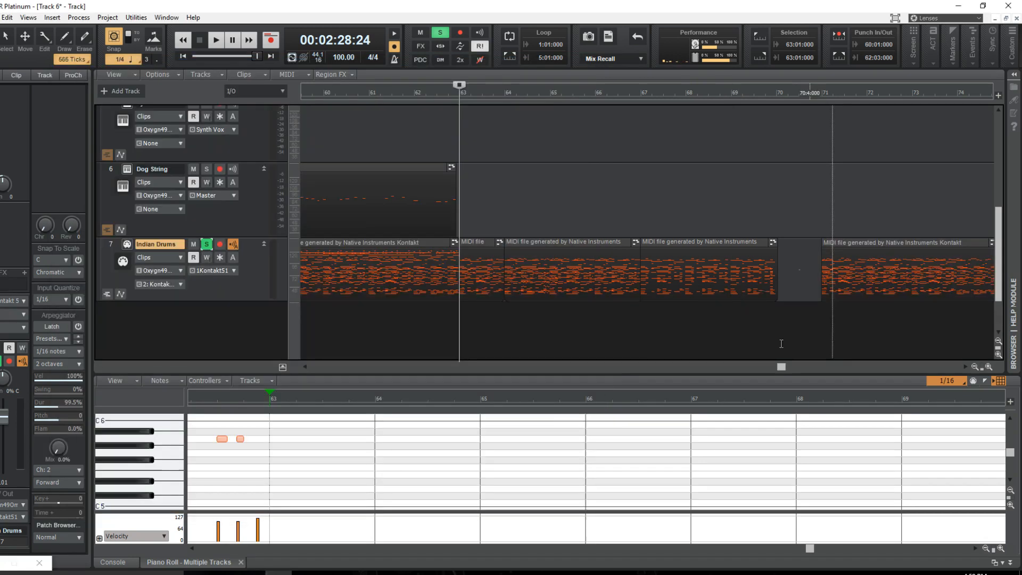
scroll(780, 341, right, 3)
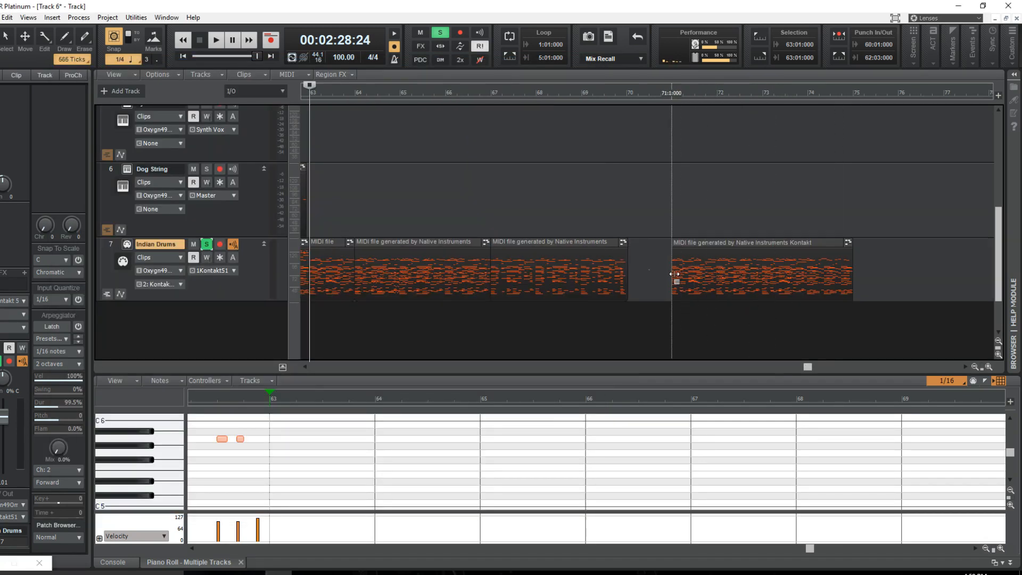
drag(674, 275, 717, 275)
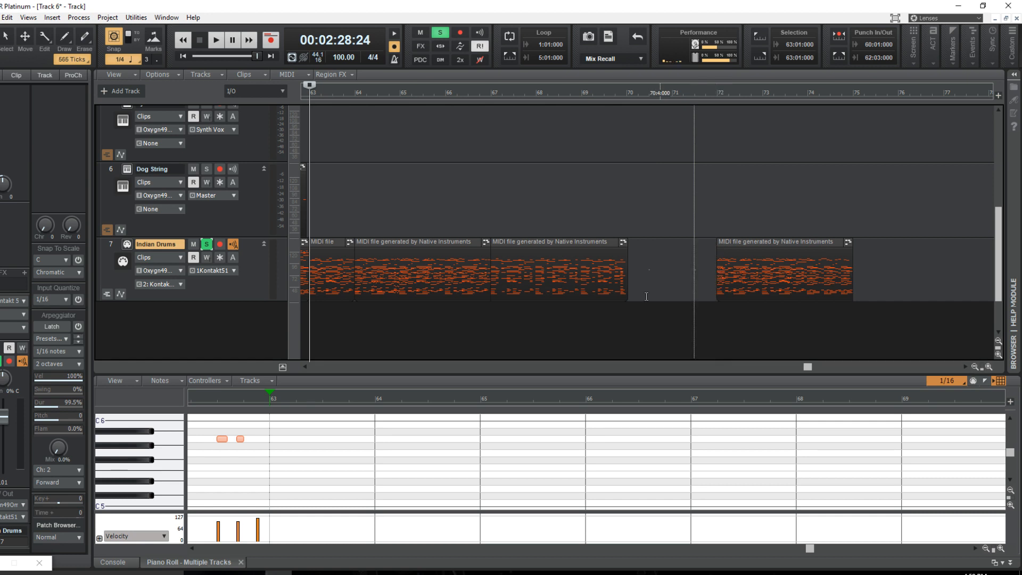
Replace the Indian Drums clip between bars 64 and 67 with the trimmed 06 Lakshmi clip.
click(390, 266)
key(Delete)
drag(740, 247, 382, 261)
Play the Indian Drums from bar 63 through the 06 Lakshmi clip, stop, and set the playhead to bar 67.
key(space)
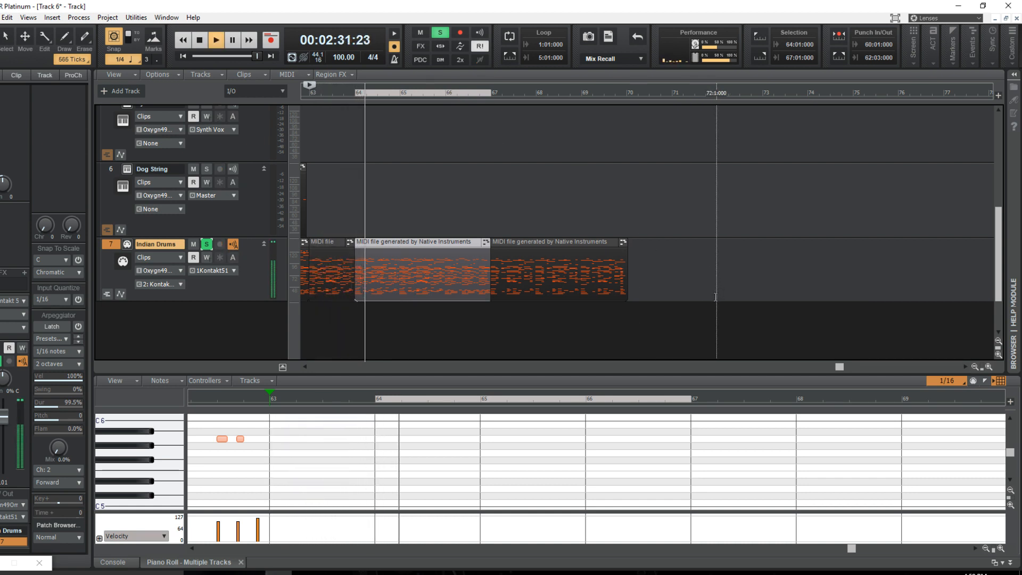
drag(838, 366, 803, 366)
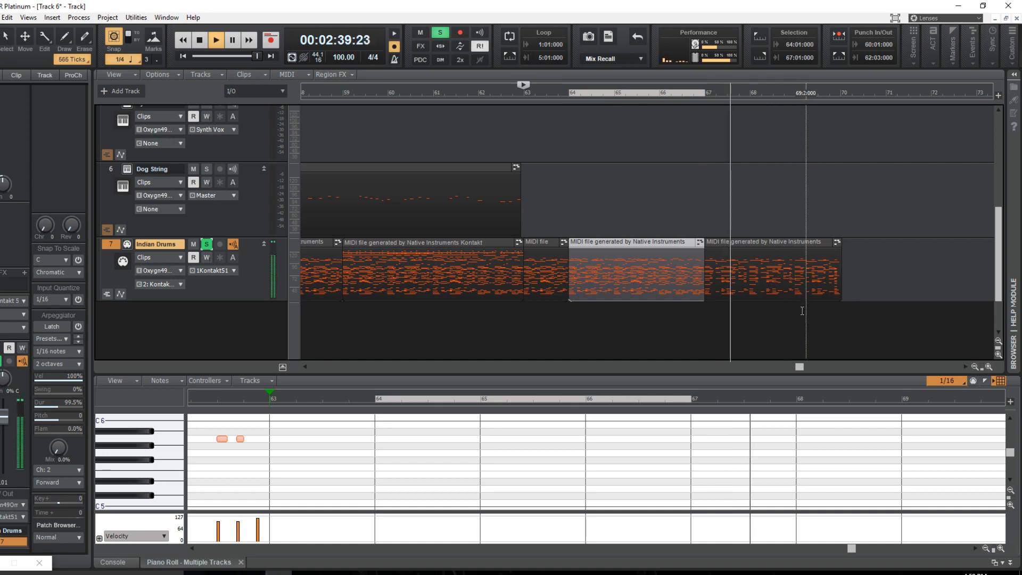
key(space)
click(708, 210)
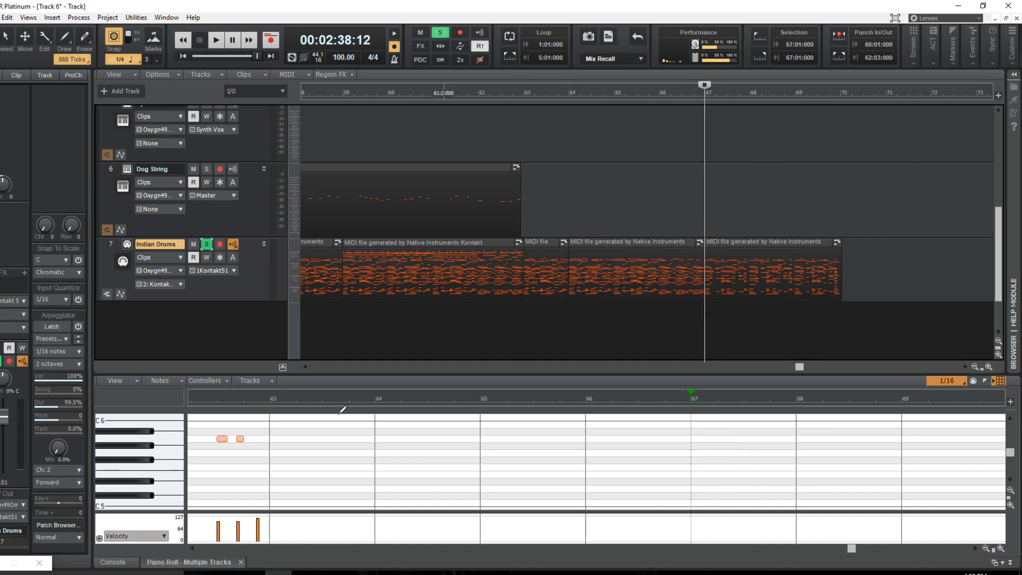
Reopen the Kontakt window and audition the Lakshmi patterns from 06 back to 01, settling on 03 Lakshmi.
click(1, 564)
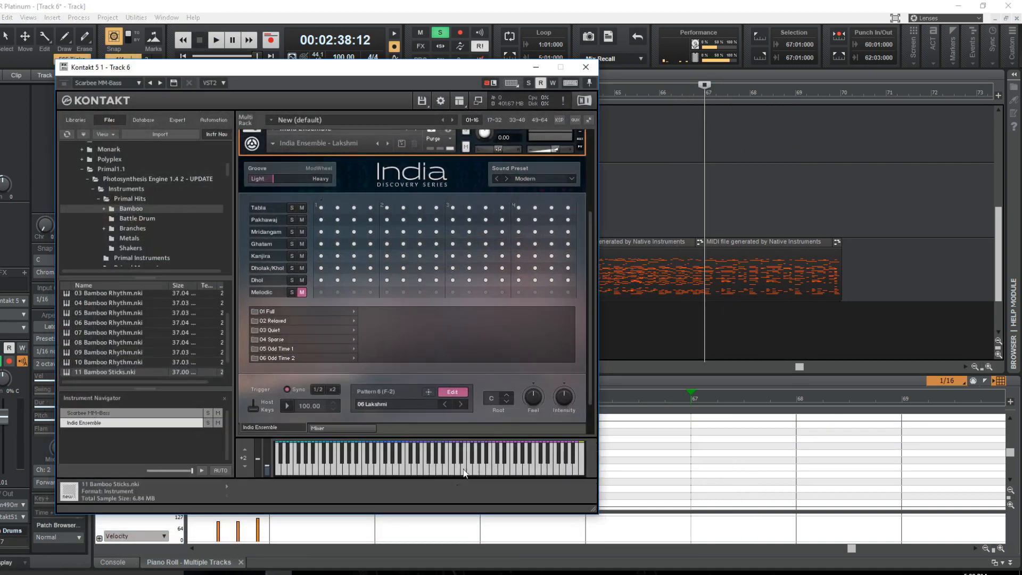
drag(367, 78, 519, 138)
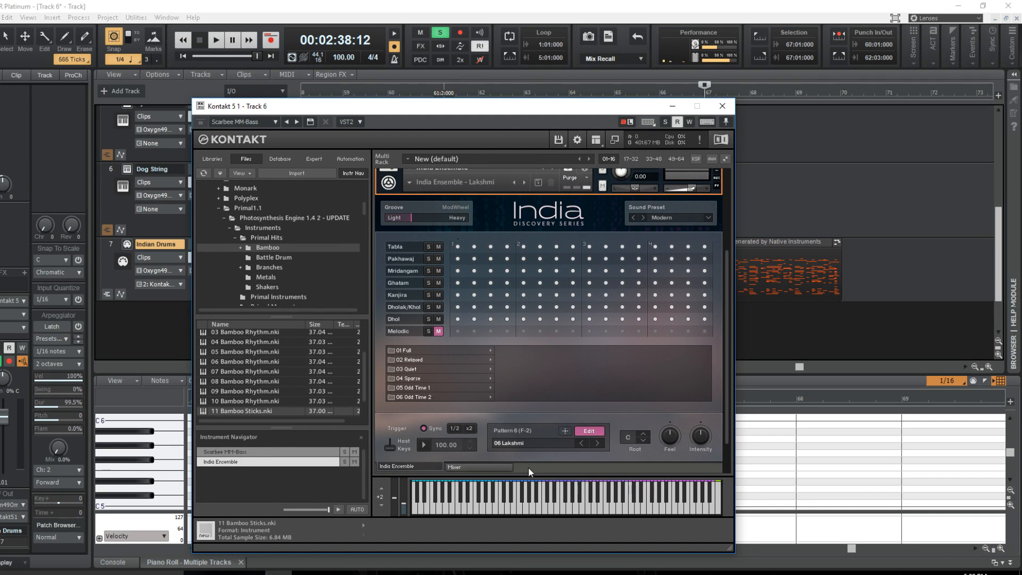
click(424, 444)
click(580, 443)
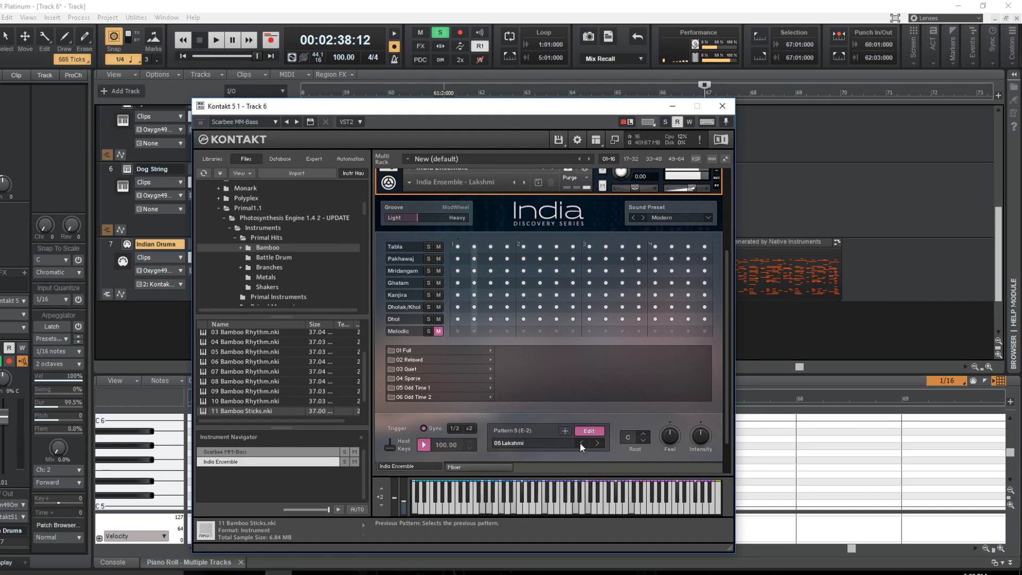
click(577, 442)
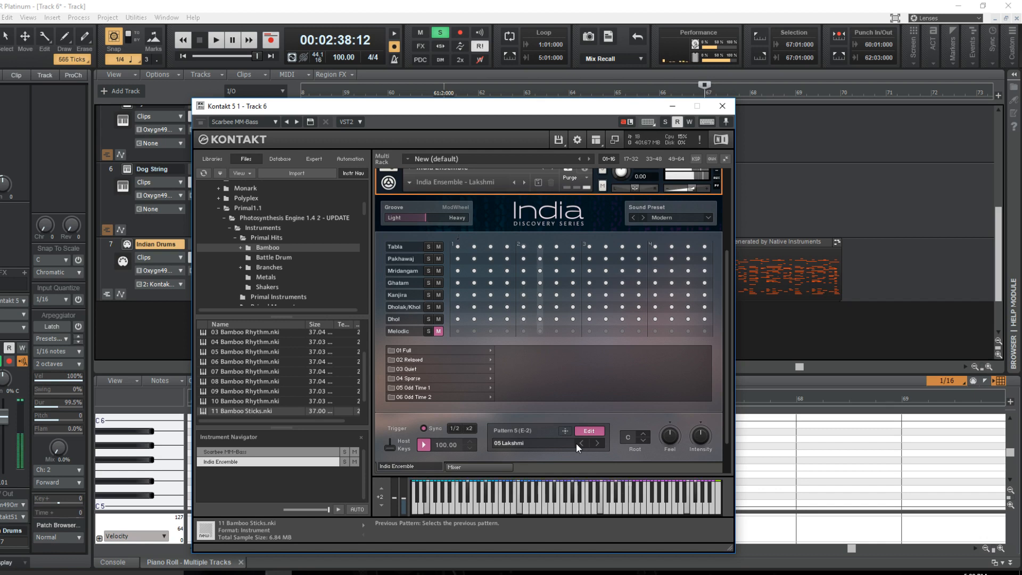
click(578, 443)
click(577, 443)
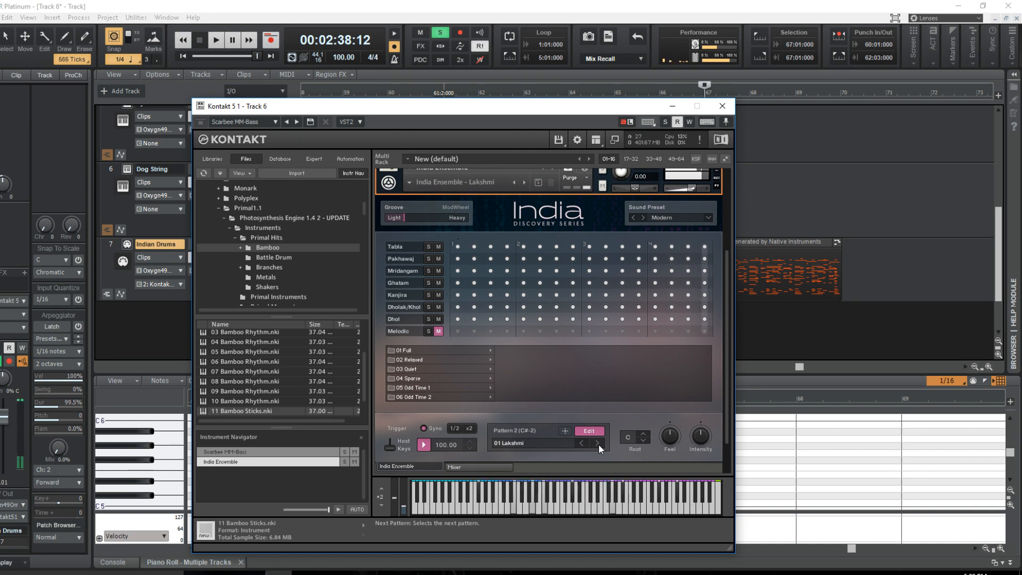
click(598, 442)
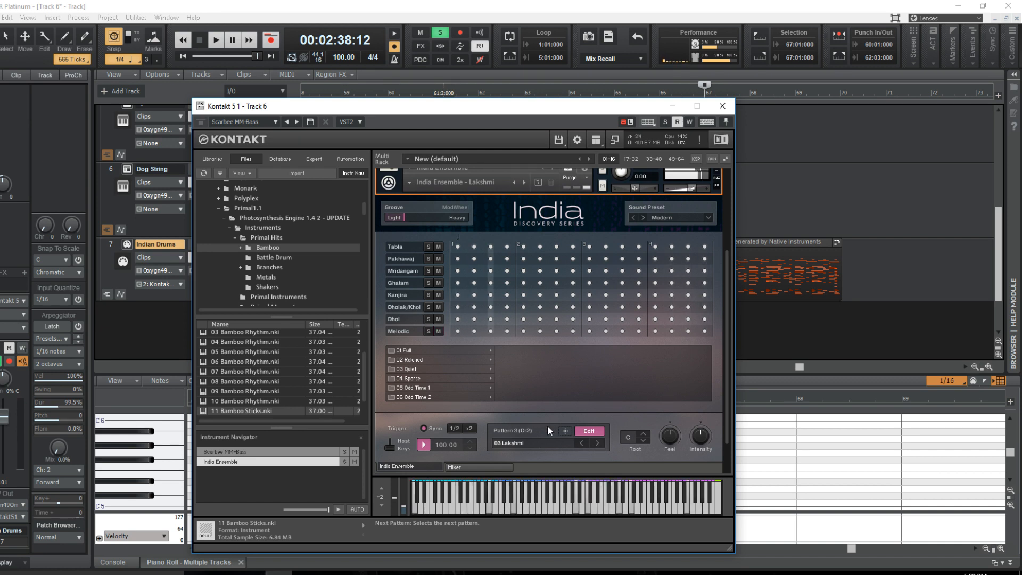
Mute the Melodic row of pattern 03 Lakshmi, replay the pattern, and stop the audition.
click(440, 330)
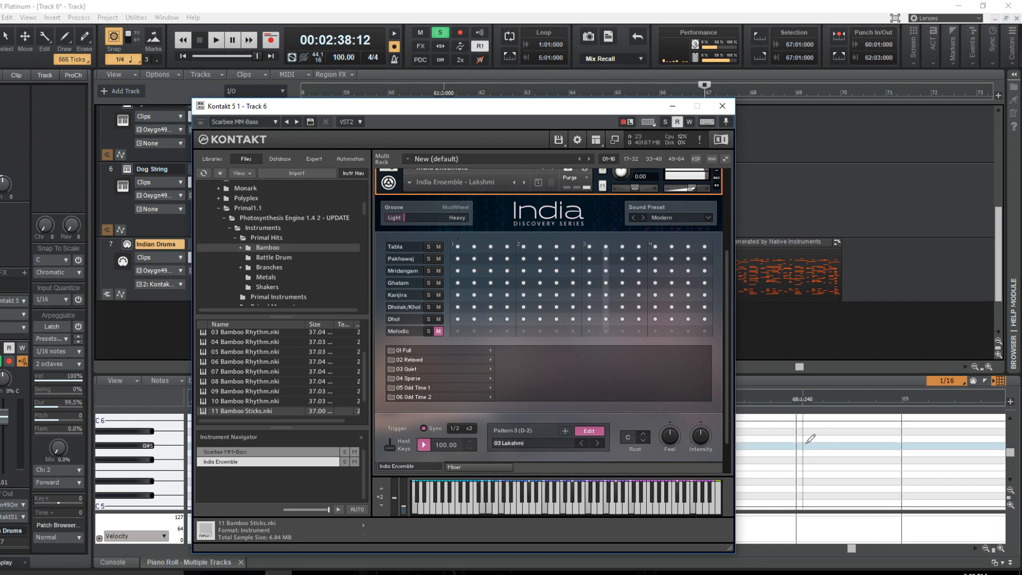
click(423, 444)
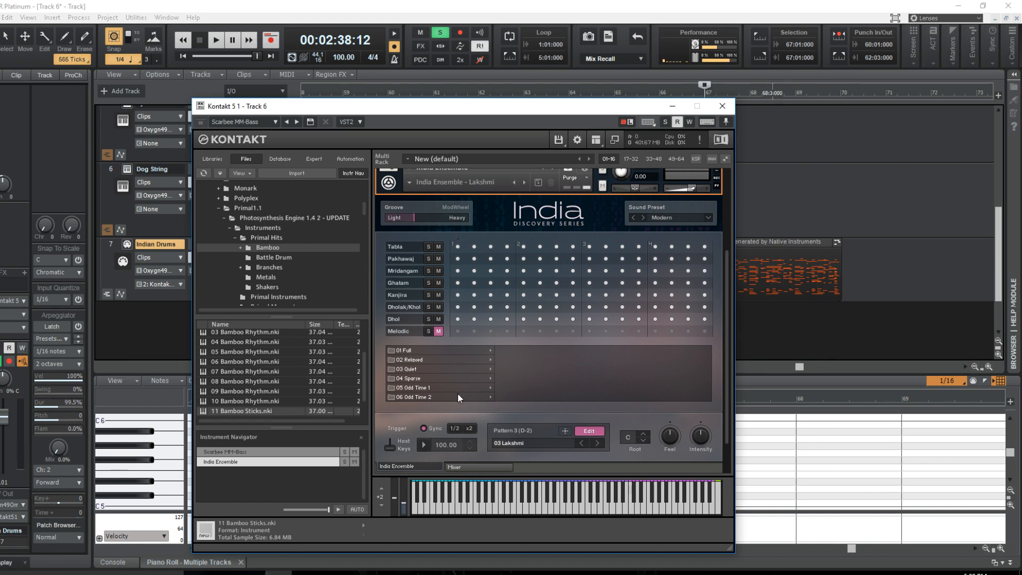
click(424, 445)
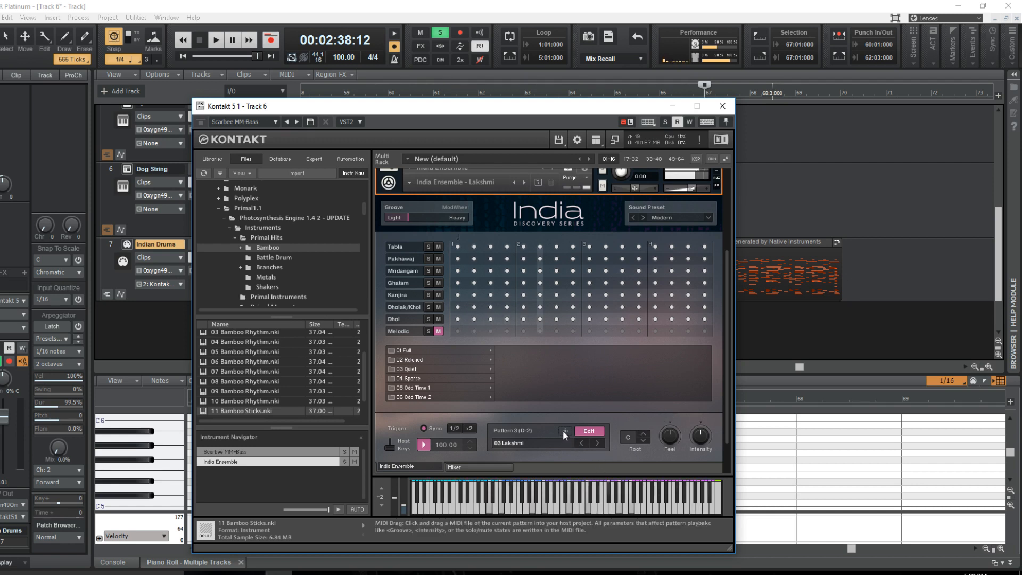
click(422, 448)
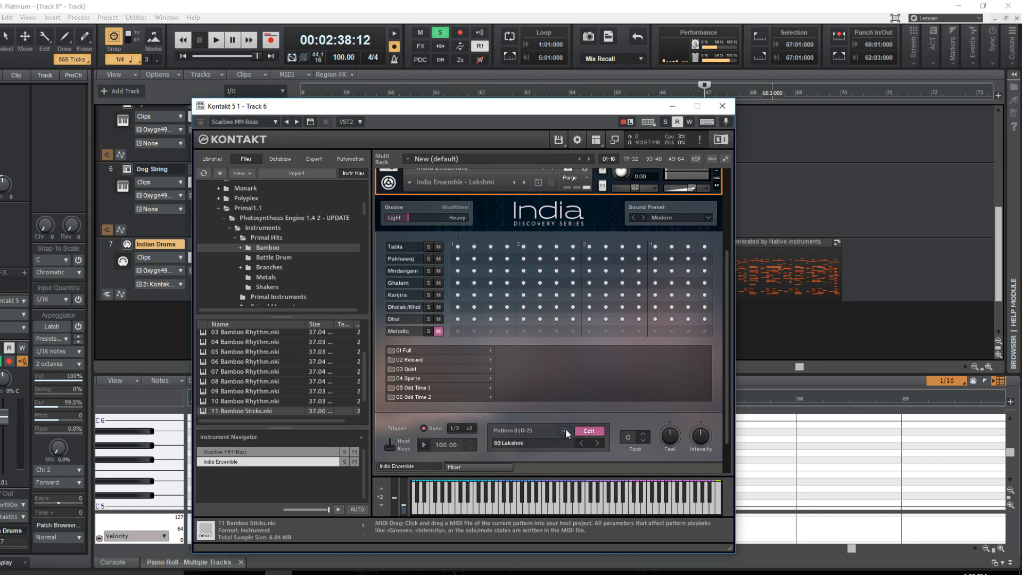
Place pattern 03 Lakshmi just before bar 72 on Indian Drums and trim the start of the clip at bar 67 to bar 69.
drag(916, 270, 918, 271)
click(672, 105)
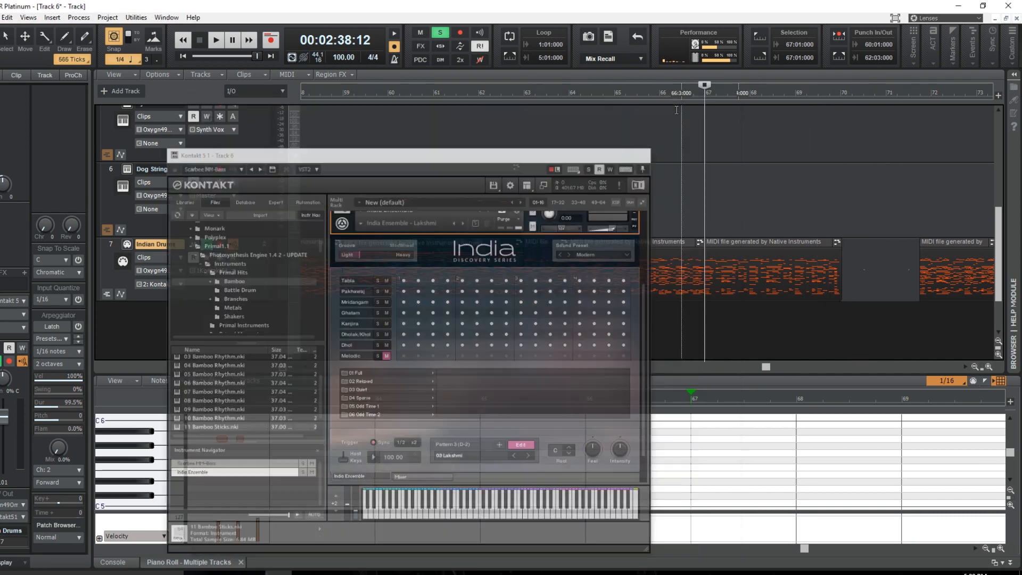
click(794, 157)
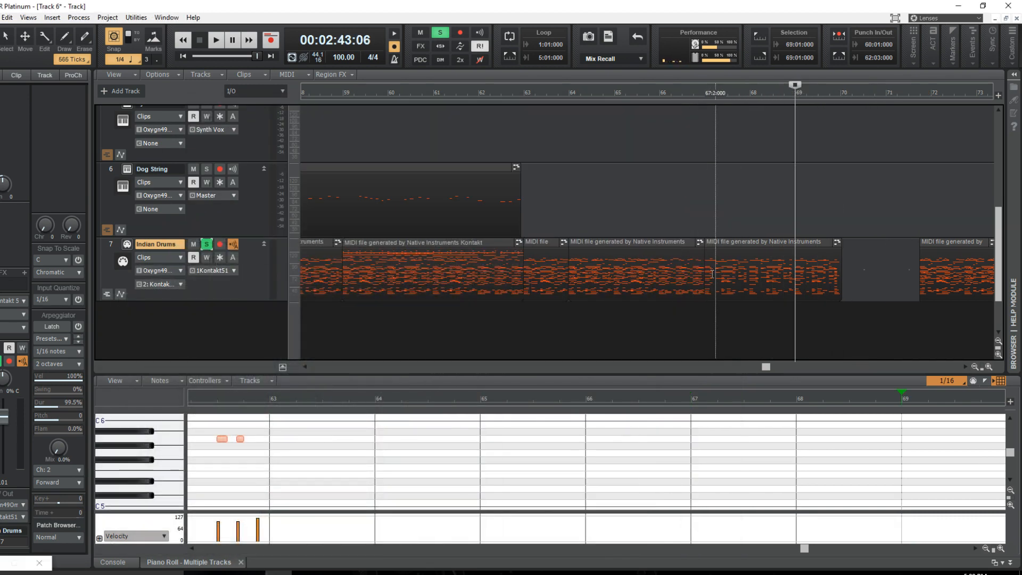
drag(707, 276, 789, 274)
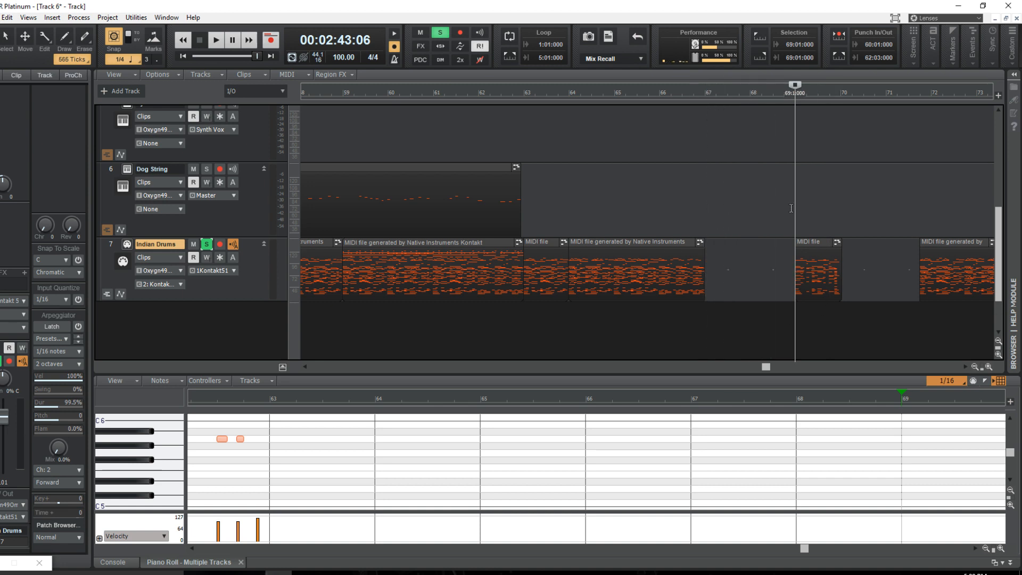
Align the 03 Lakshmi clip to bar 72, trim its end to bar 74, and move it into the gap at bar 67.
drag(759, 368, 826, 367)
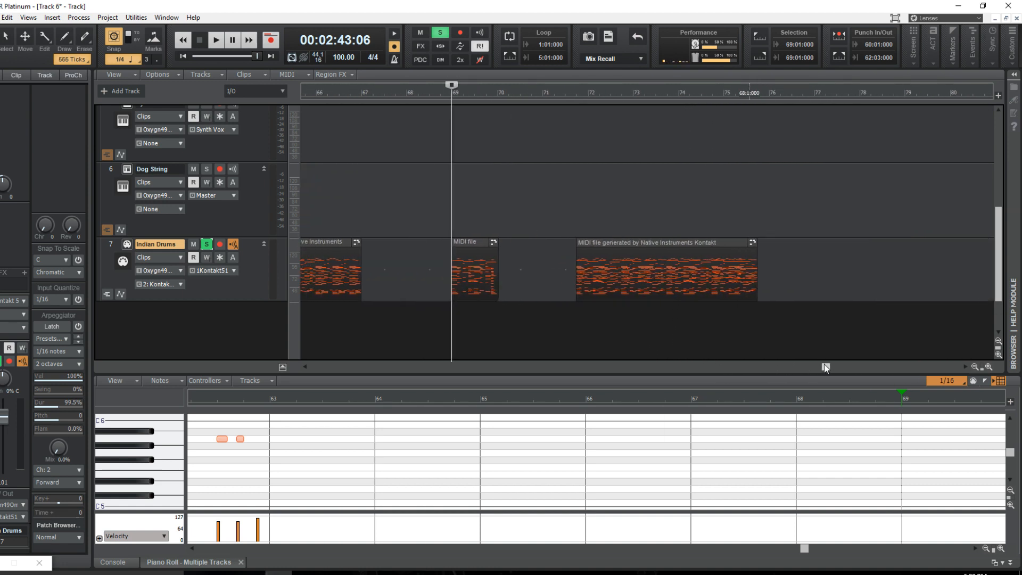
drag(611, 248, 624, 248)
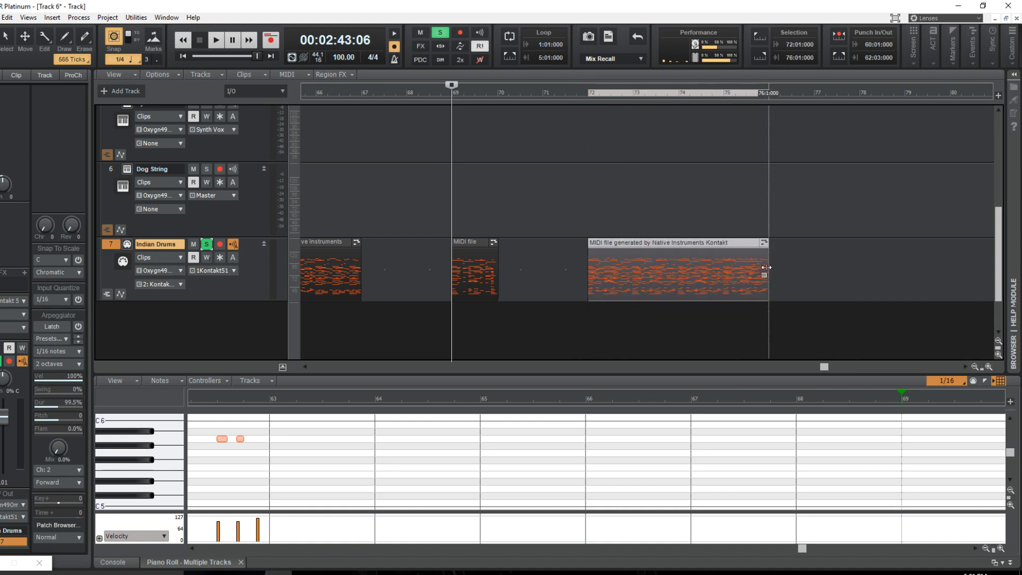
drag(766, 267, 678, 275)
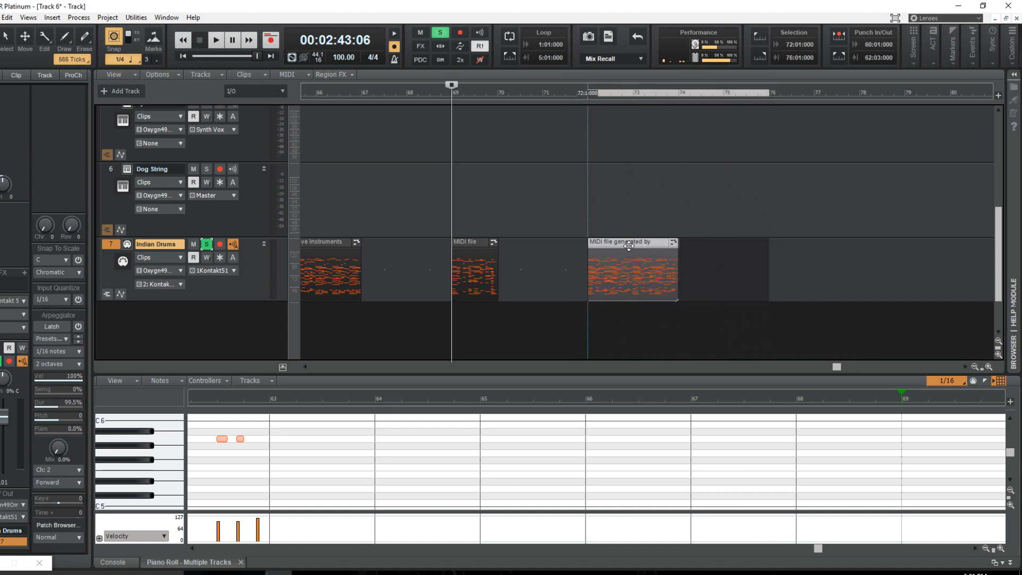
drag(629, 245, 401, 244)
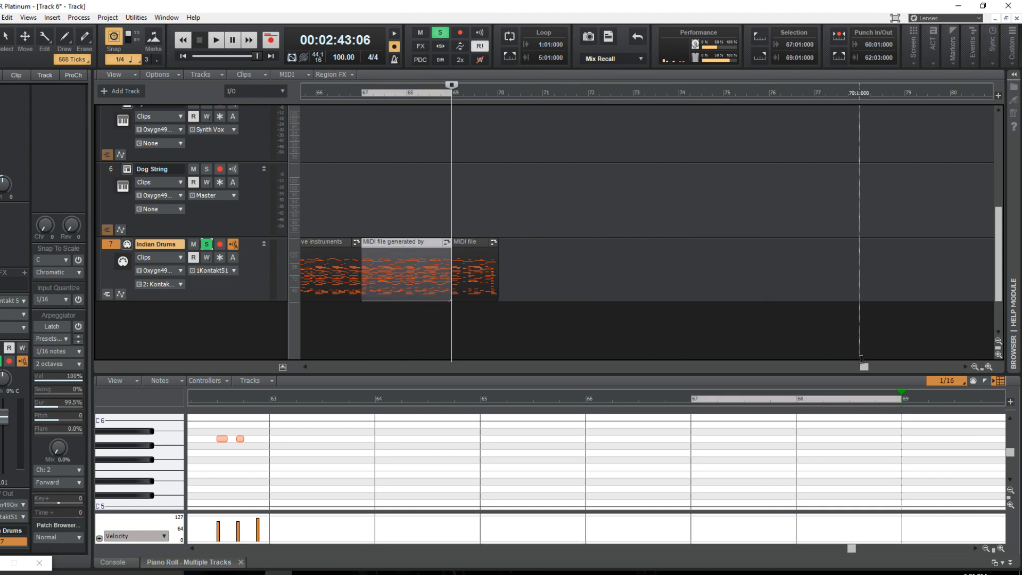
Play the reworked Indian Drums from bar 63 to past bar 70, stop, and unsolo the track.
drag(862, 366, 801, 366)
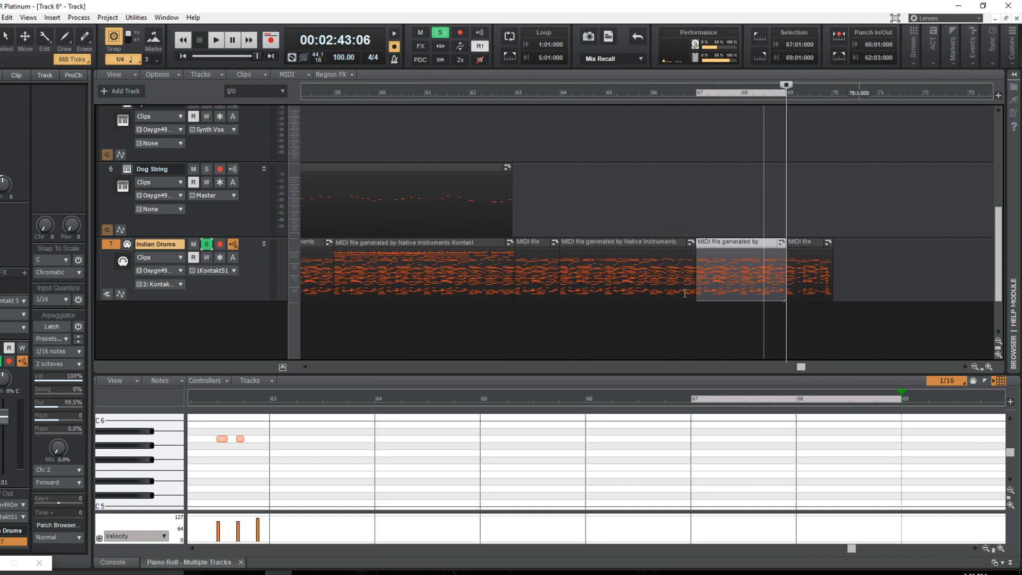
click(512, 200)
key(space)
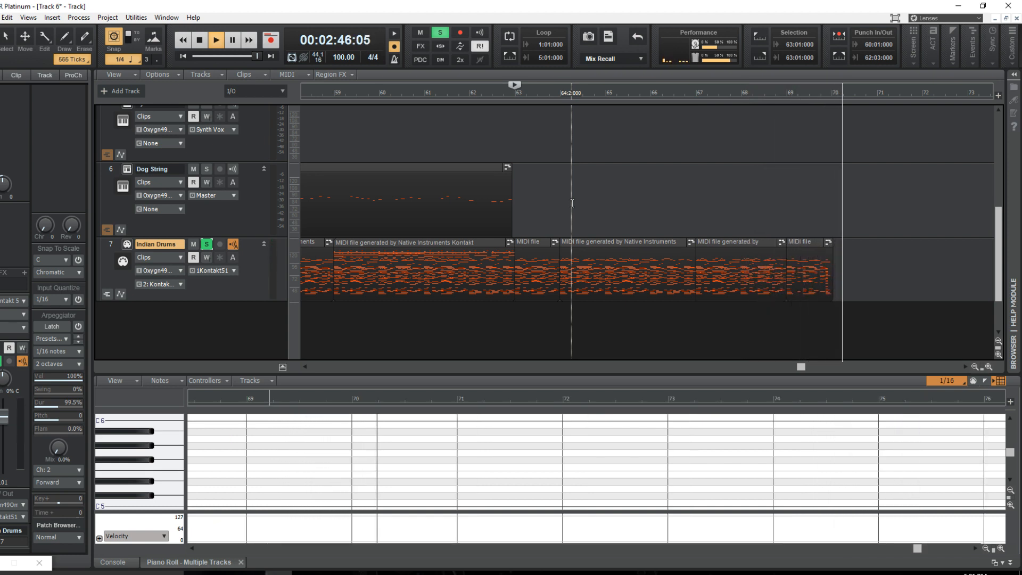
key(space)
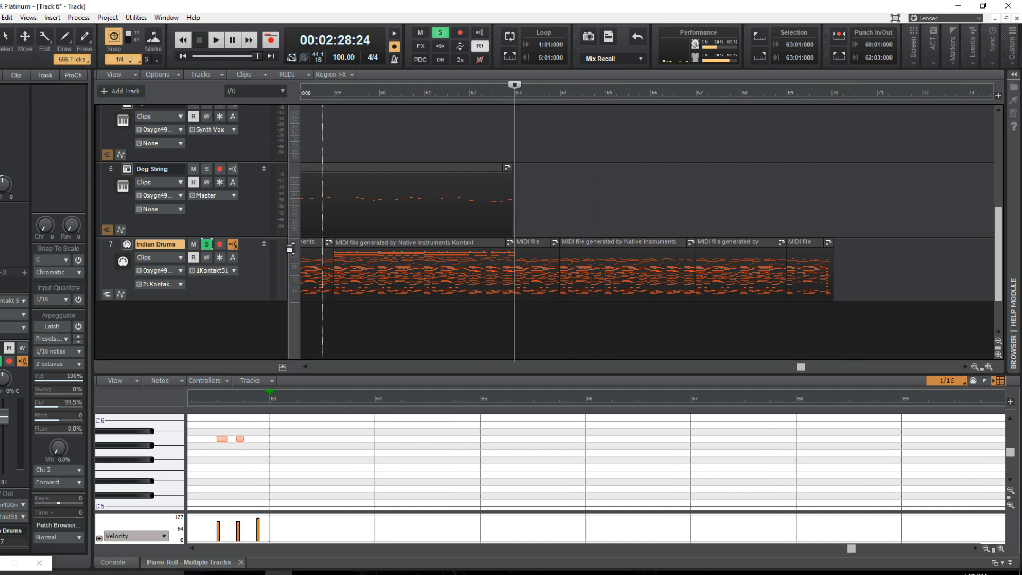
click(205, 244)
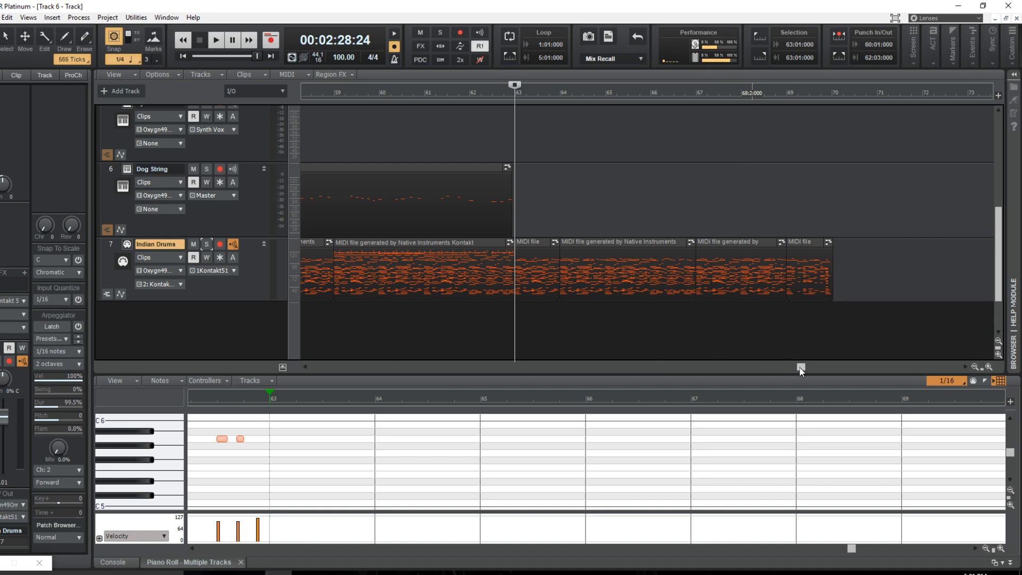
Play the song from bar 48 to past bar 54 and stop.
drag(799, 367, 680, 382)
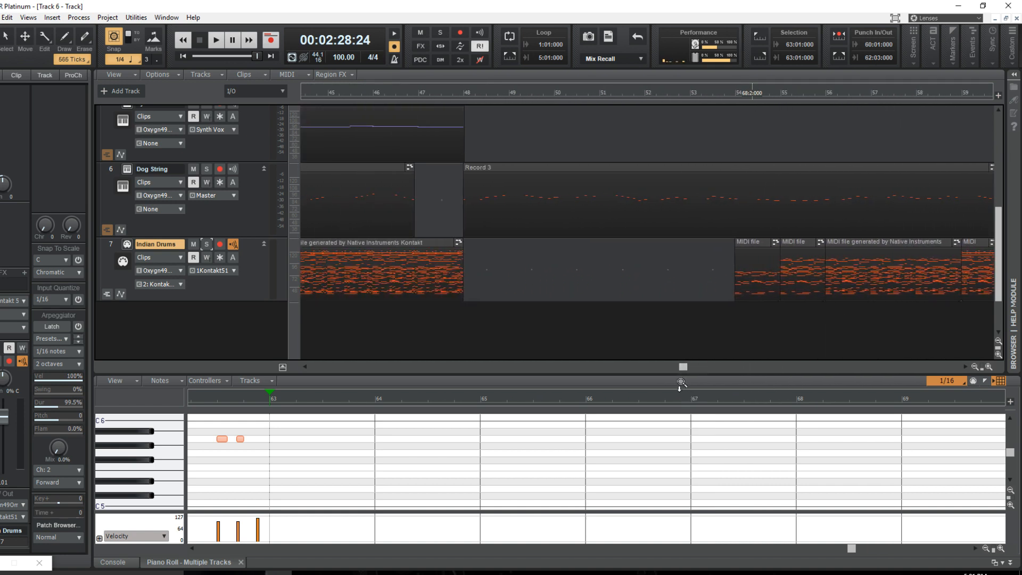
click(464, 132)
scroll(568, 312, up, 1)
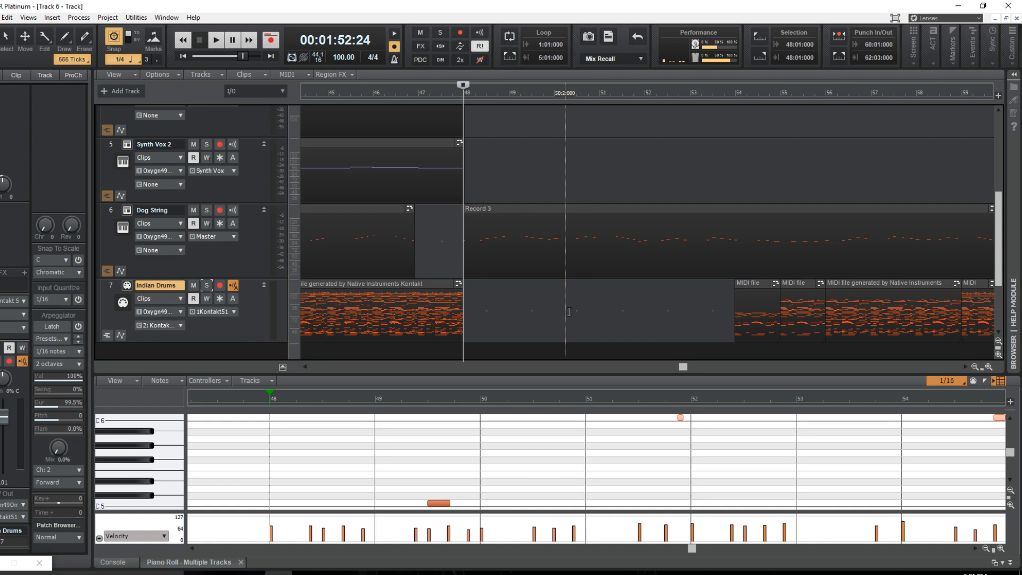
key(space)
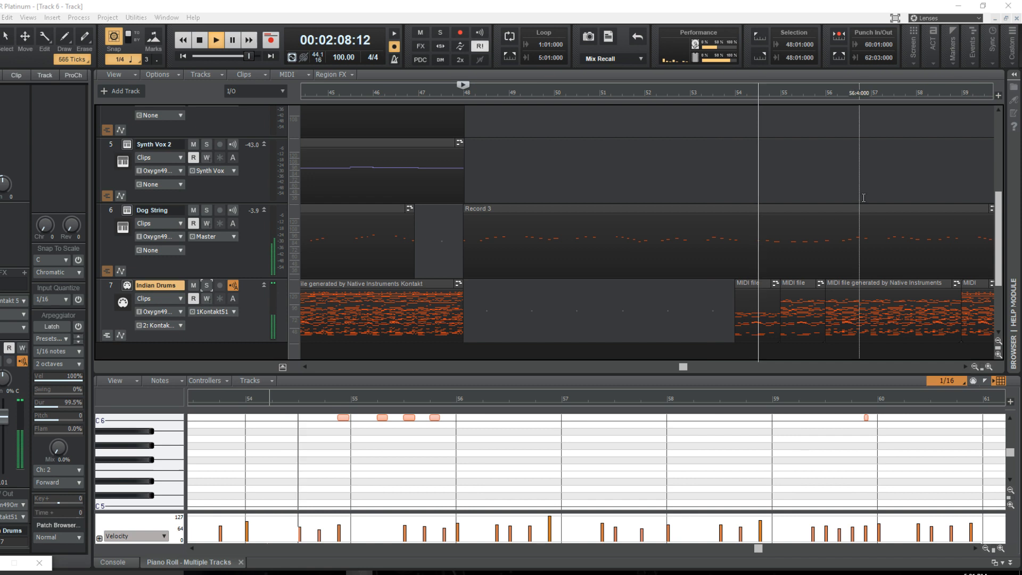
key(space)
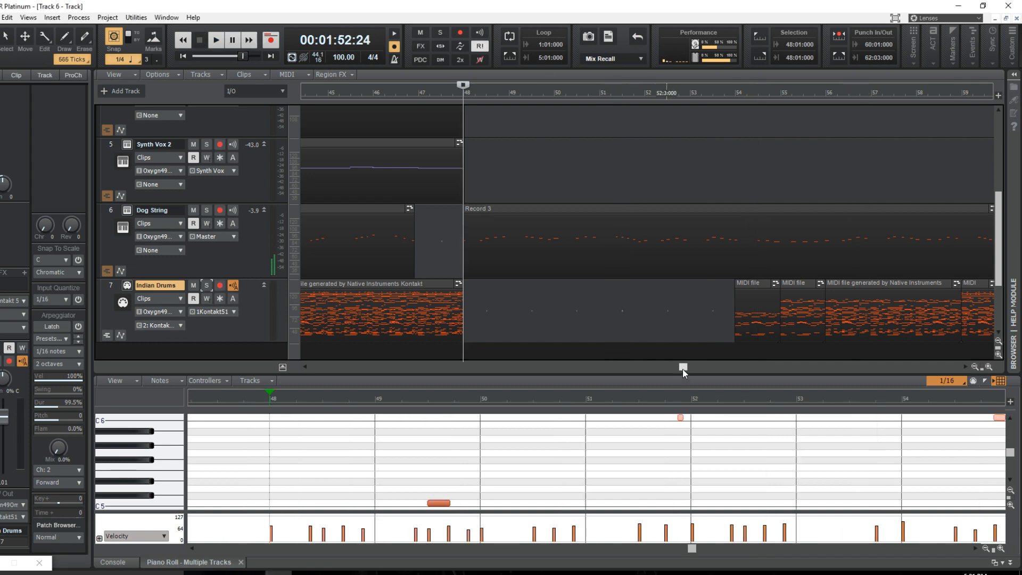
Replay from bar 48 to about bar 52, stop, and extend the start of the Indian Drums clip at bar 54 back to bar 52.
drag(682, 367, 687, 367)
key(space)
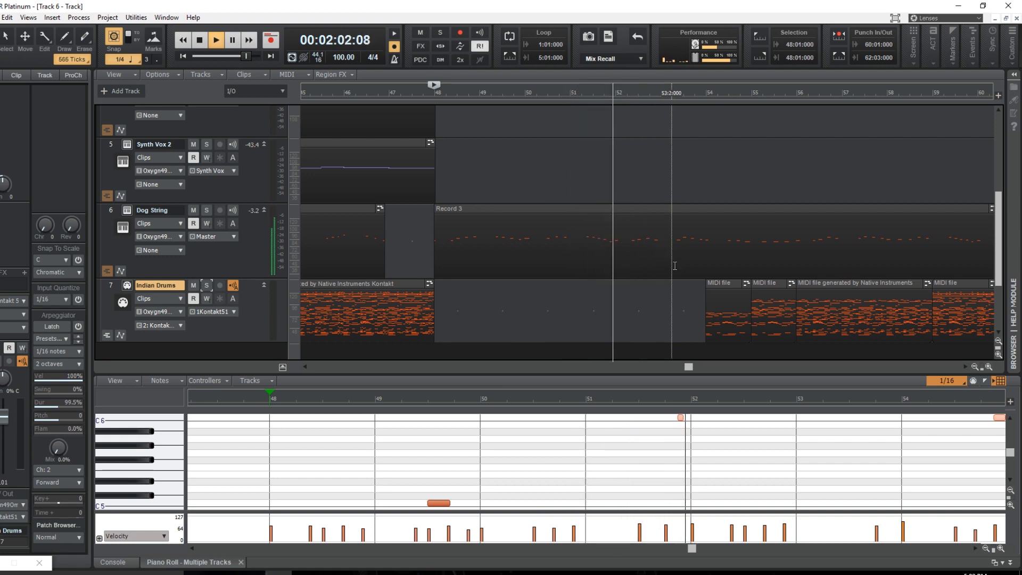
key(space)
drag(719, 287, 751, 319)
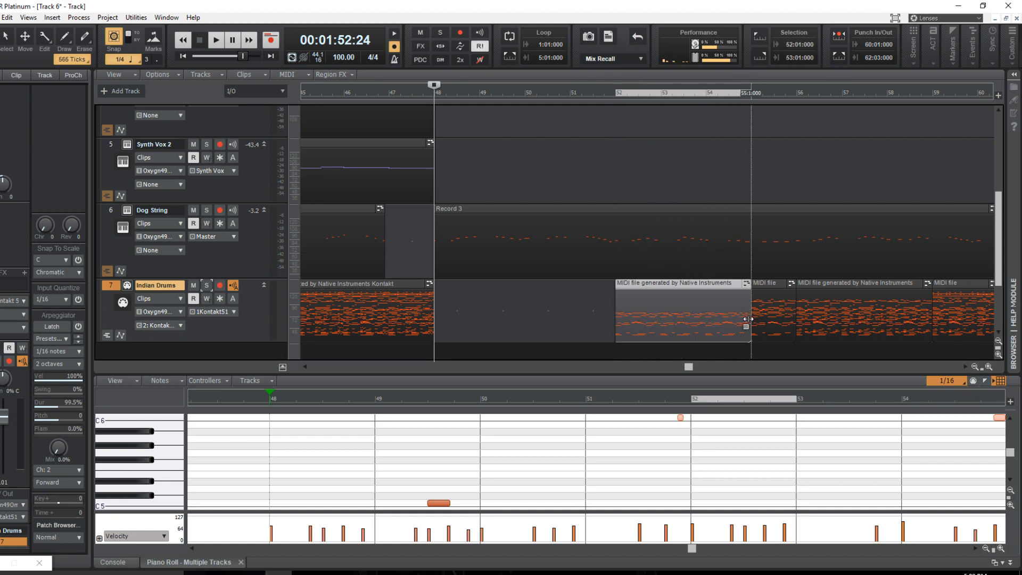
Play the song with the extended drum clip from bar 48 to past bar 58 and stop.
key(space)
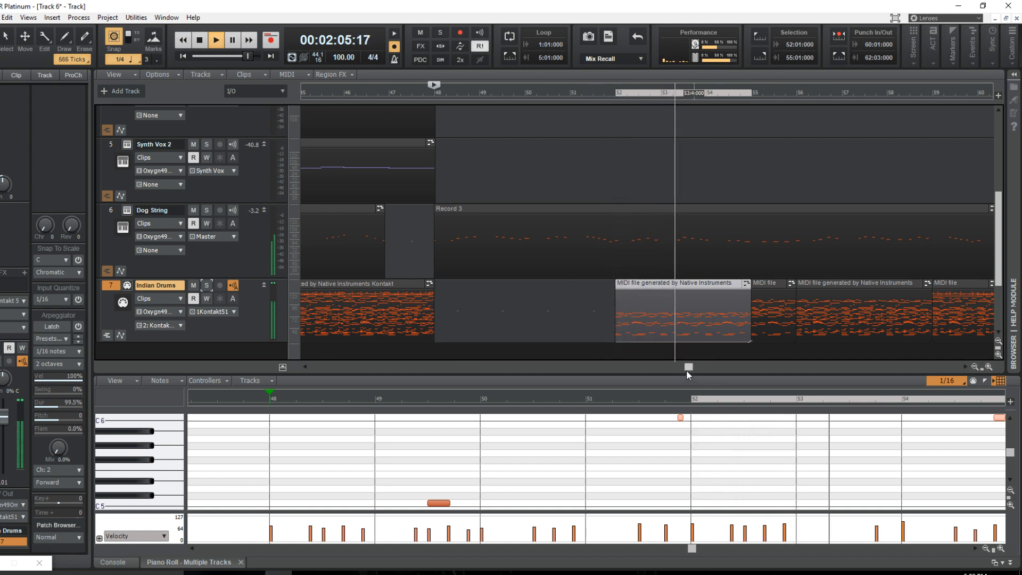
drag(686, 371, 713, 368)
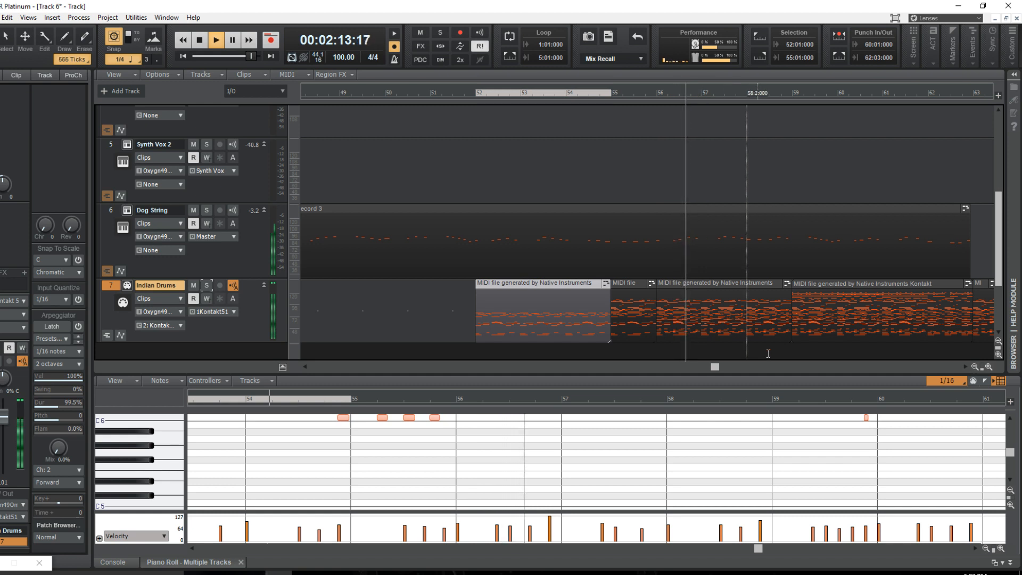
drag(715, 367, 733, 369)
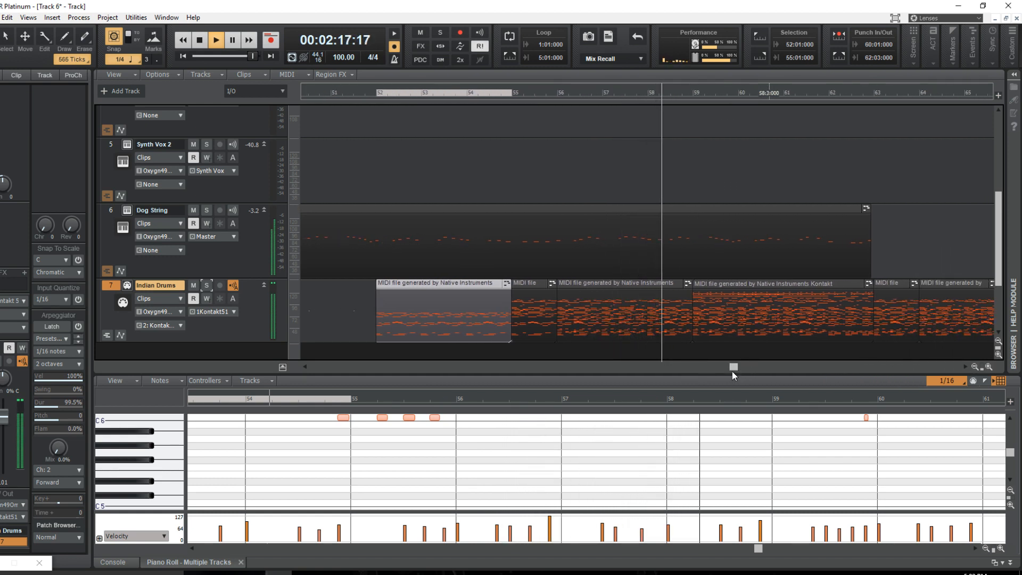
drag(734, 367, 751, 367)
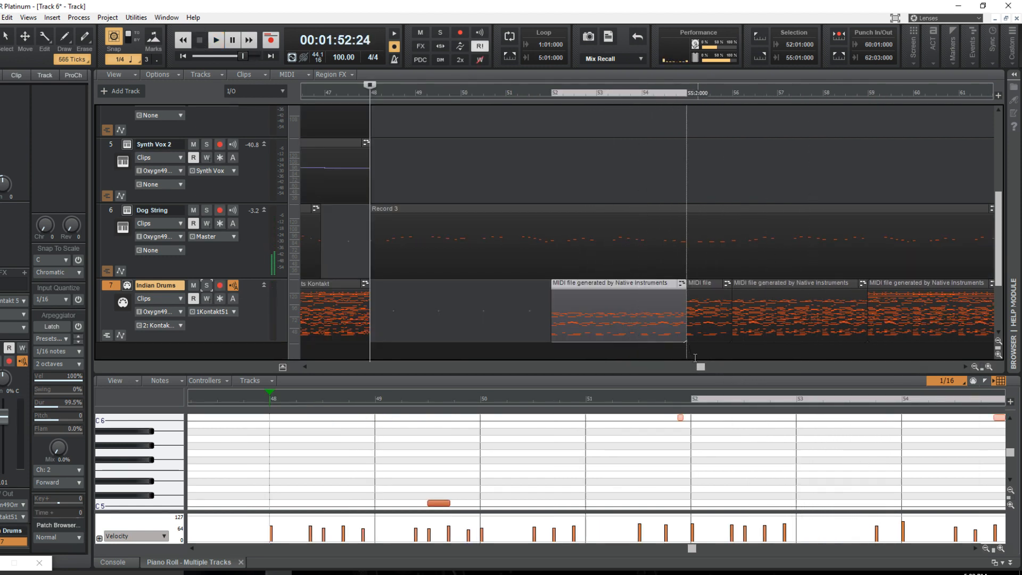
Play from bar 56 to past bar 59, stop, and trim the start of the Indian Drums clip at bar 59 to bar 60.
drag(700, 367, 735, 368)
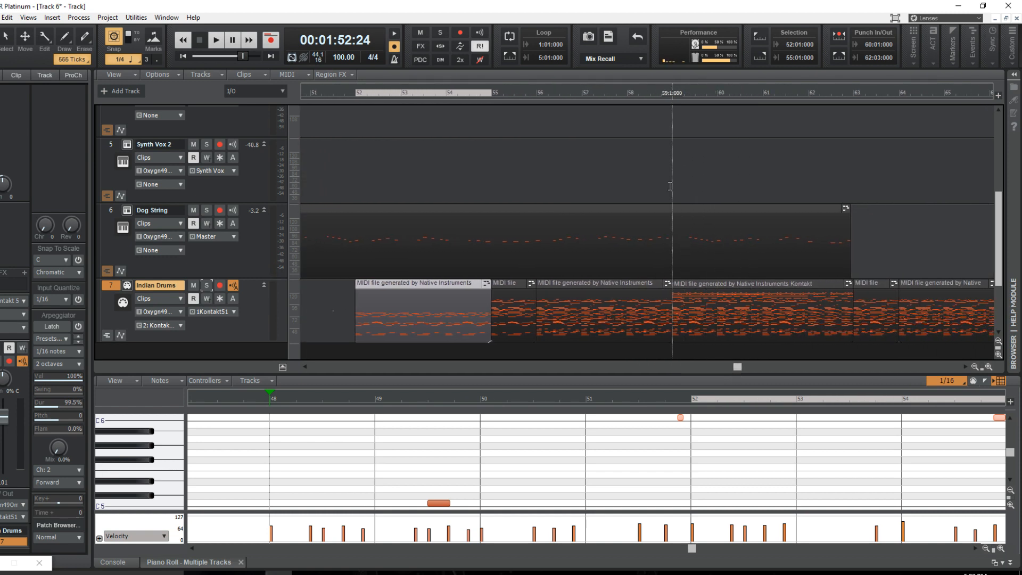
click(538, 187)
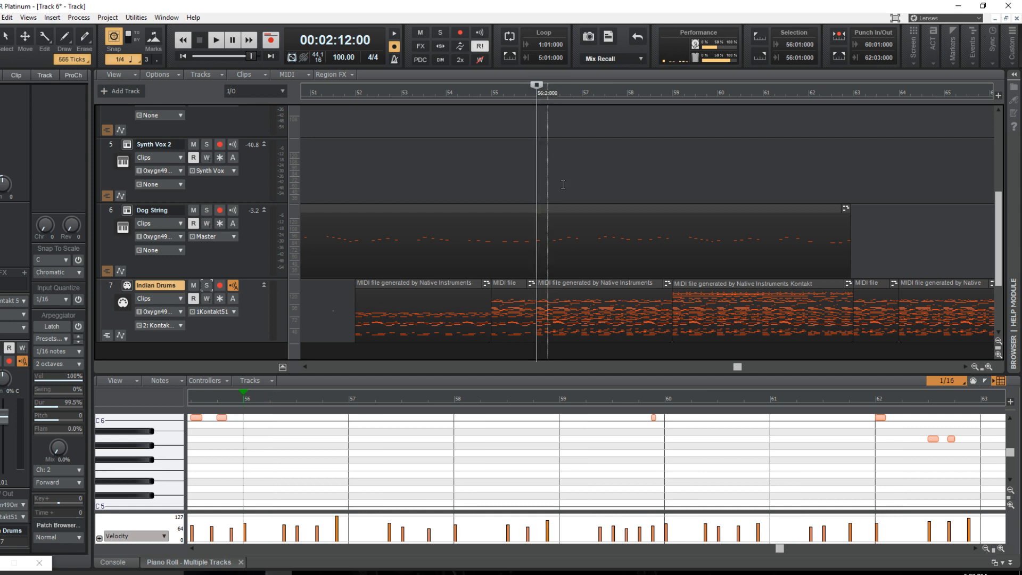
key(space)
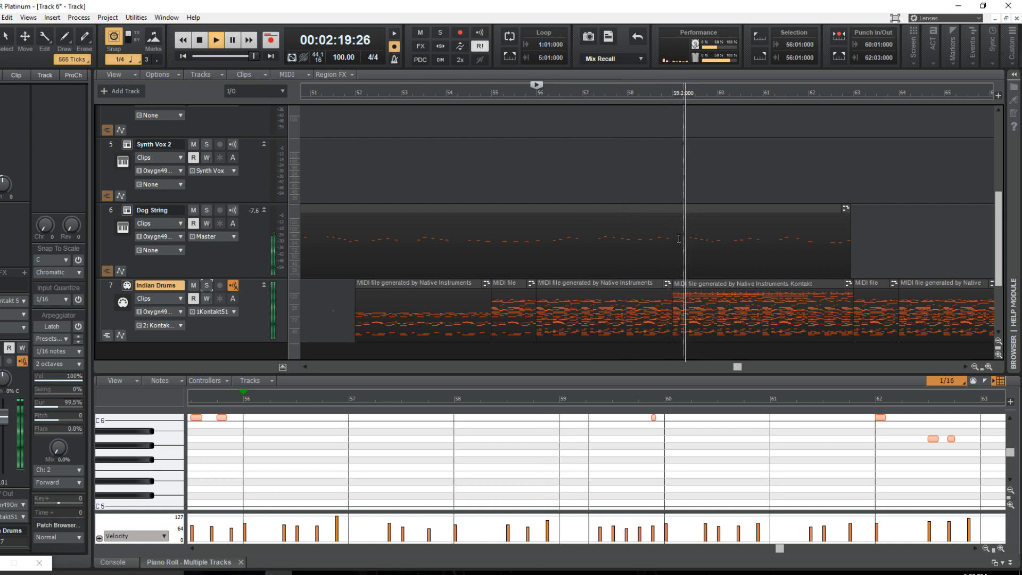
key(space)
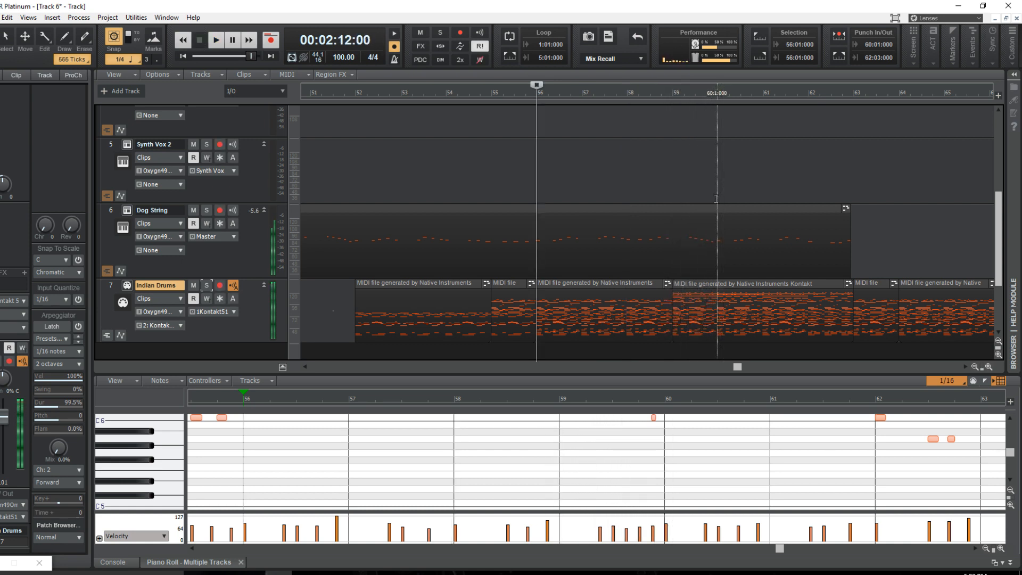
click(716, 198)
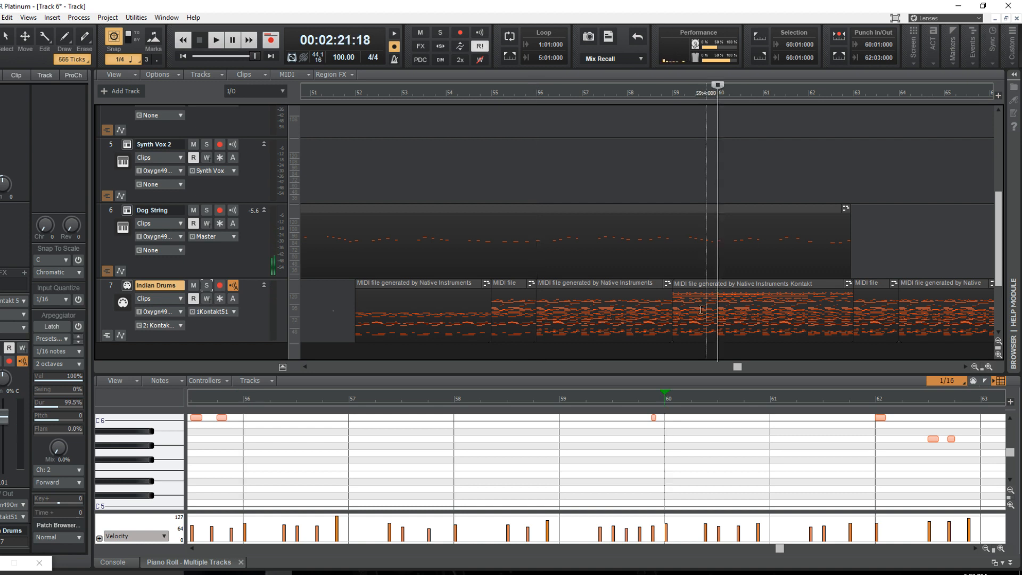
drag(673, 314, 720, 314)
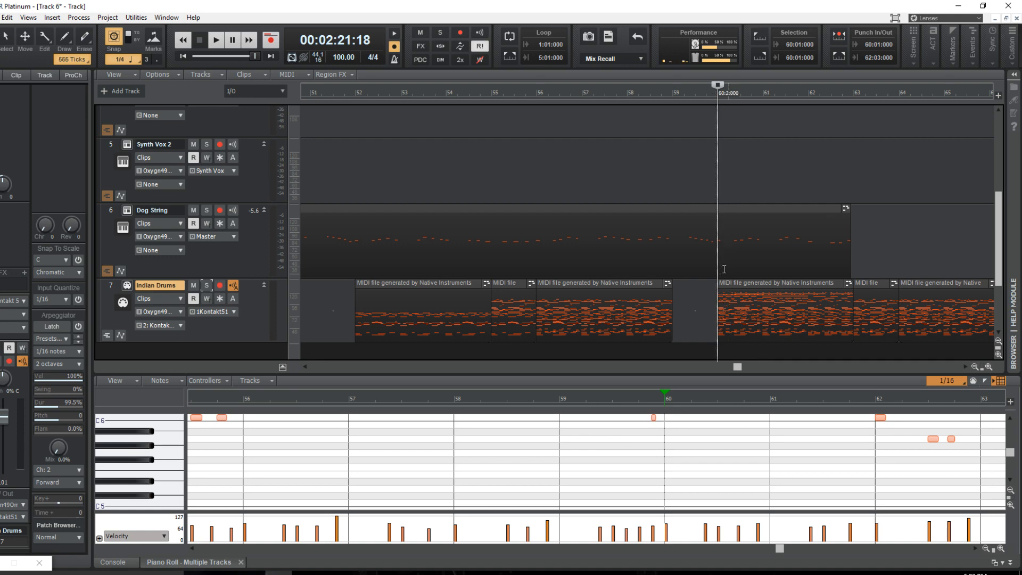
Open the India Ensemble instrument, unmute the Melodic row of 03 Lakshmi, and audition pattern 04 Lakshmi, leaving its Melodic row muted.
drag(738, 367, 762, 367)
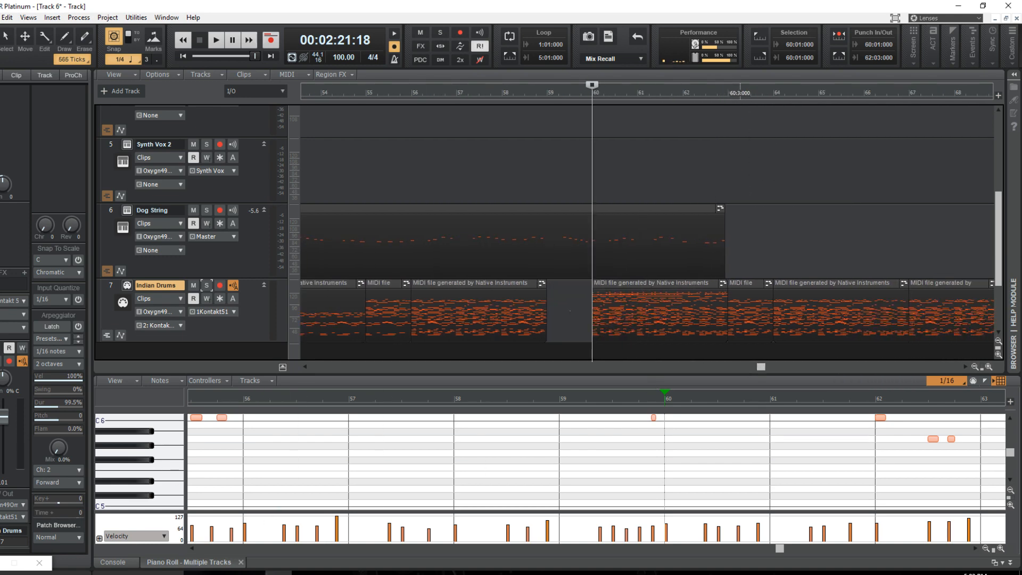
click(0, 566)
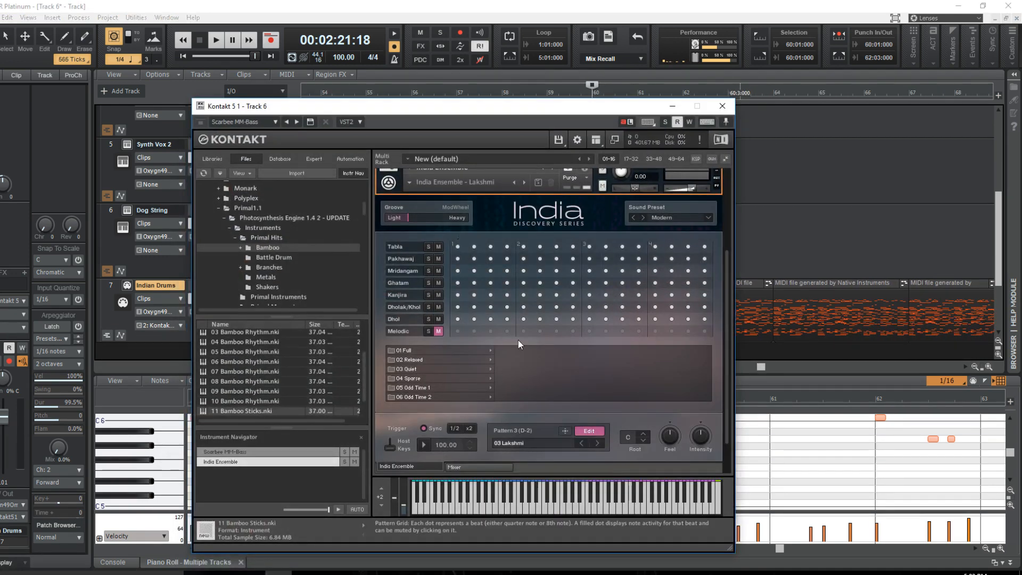
click(438, 331)
click(424, 445)
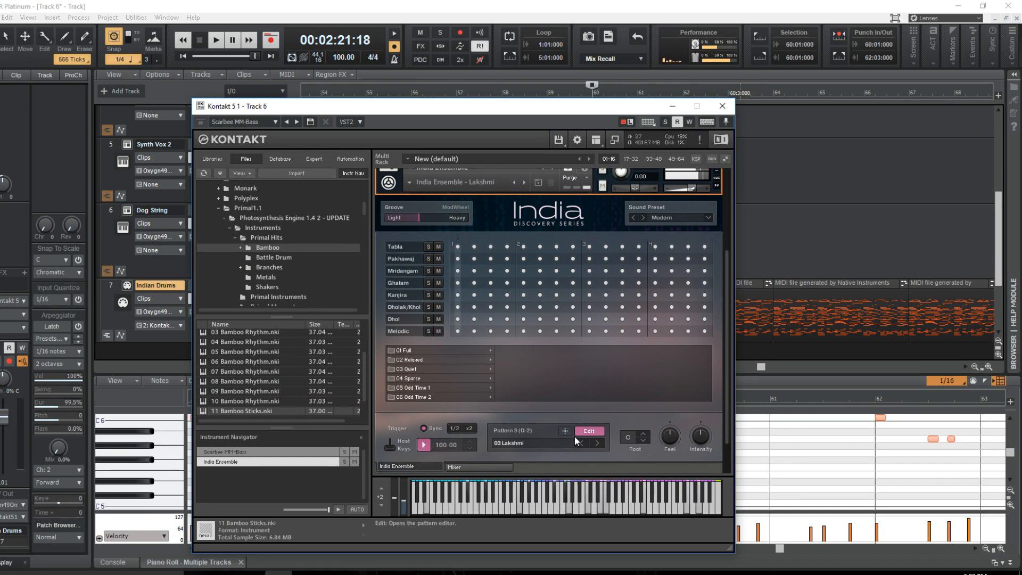
click(596, 444)
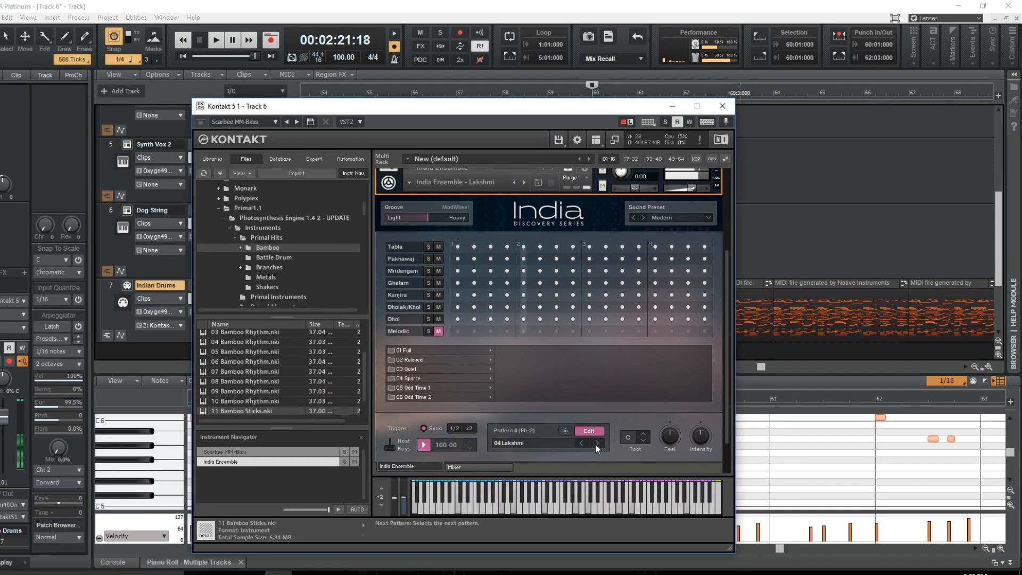
click(439, 331)
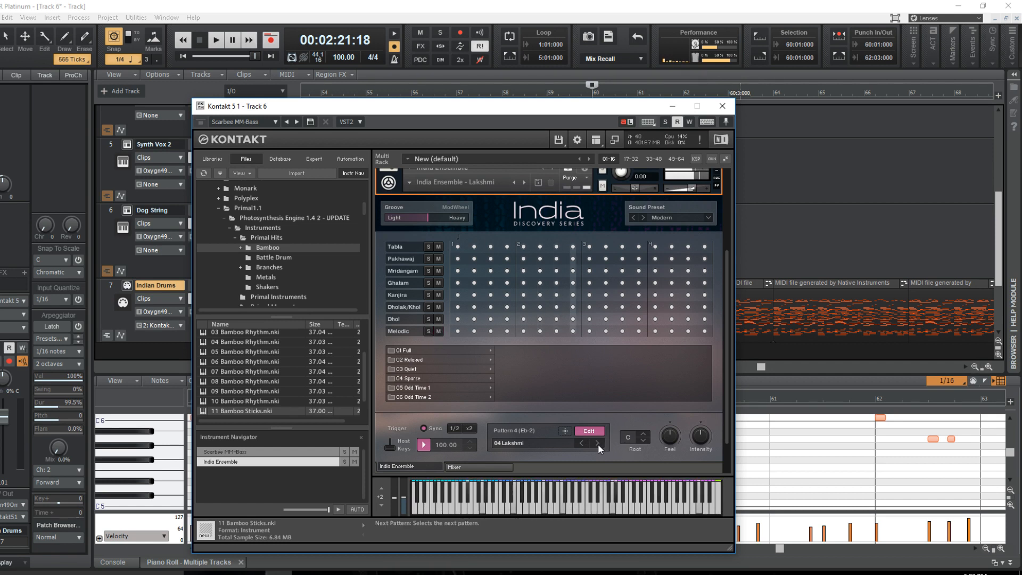
click(438, 331)
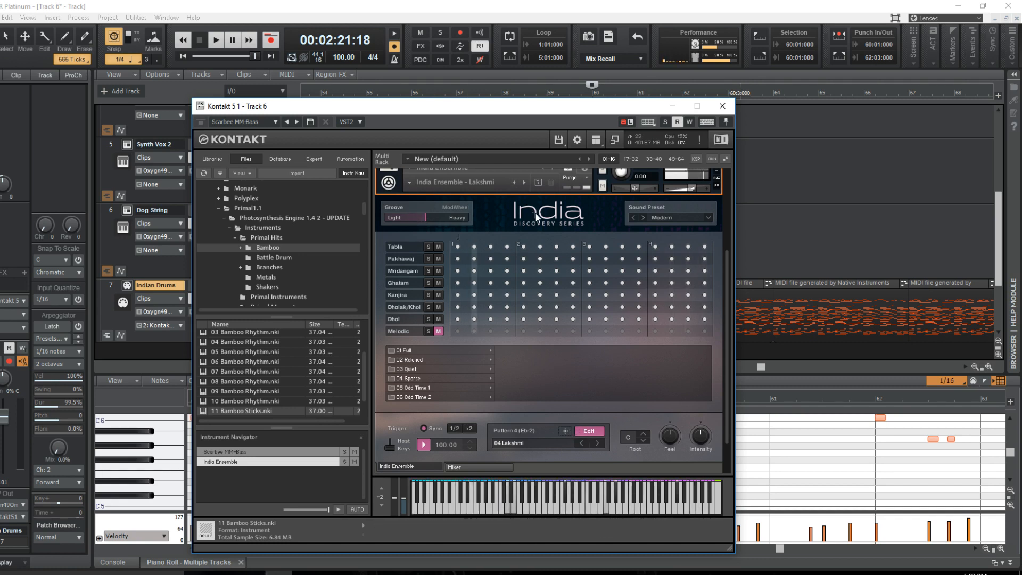
click(424, 444)
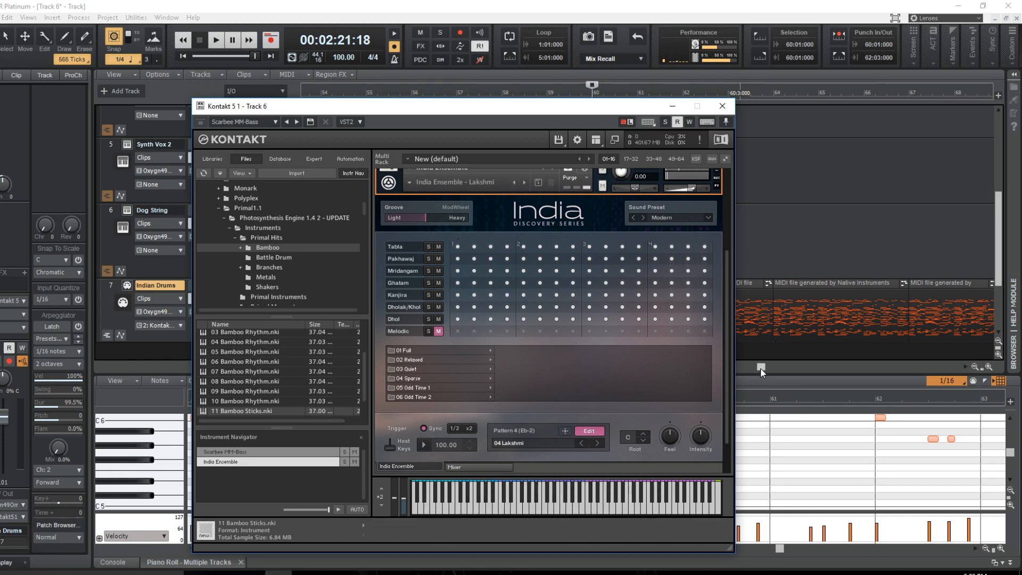
Place pattern 04 Lakshmi on the Indian Drums track between bars 71 and 72 and return to the track view.
drag(760, 368, 822, 367)
drag(564, 430, 545, 393)
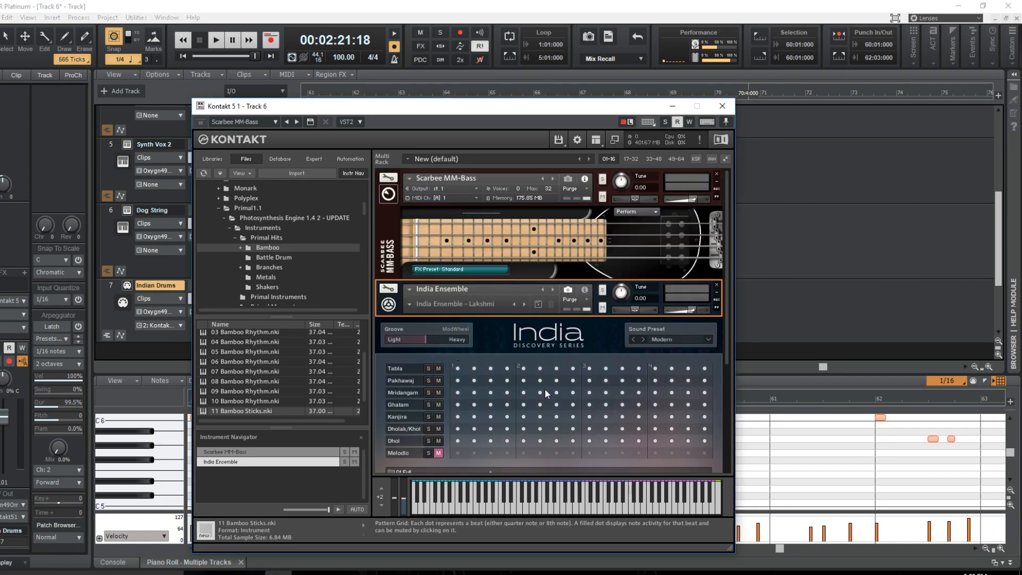
scroll(559, 378, down, 4)
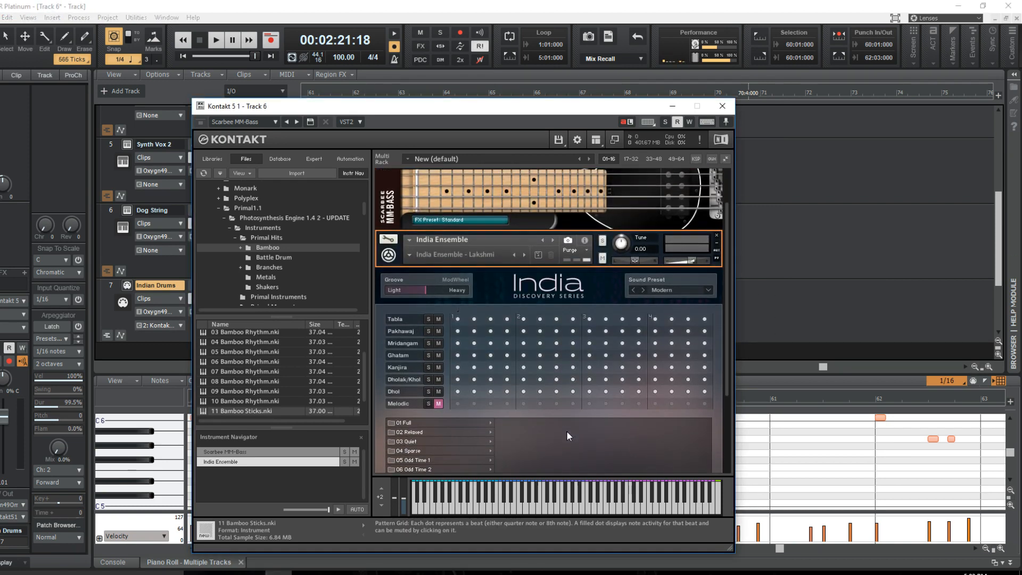
drag(726, 306, 720, 362)
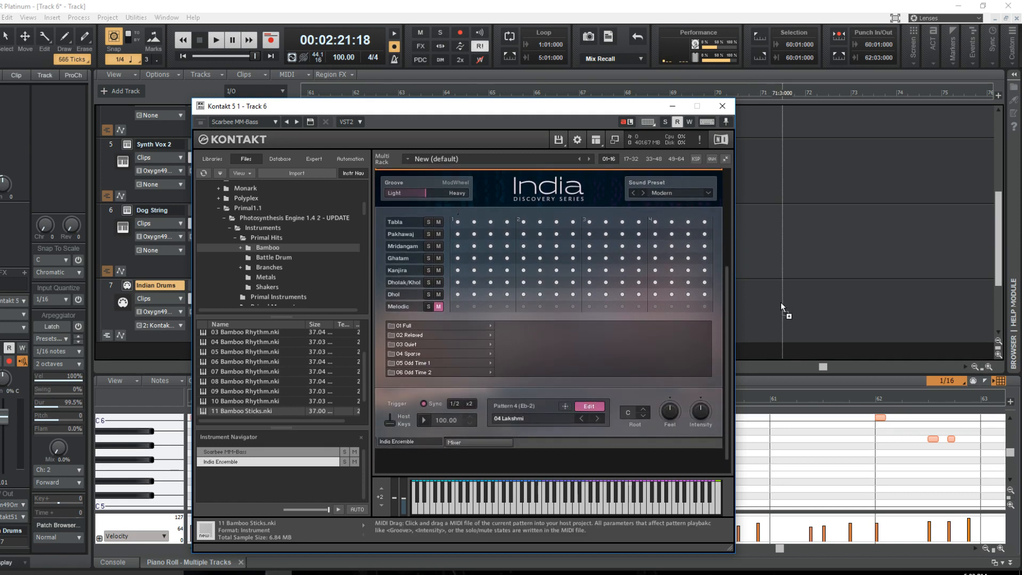
drag(782, 309, 782, 309)
click(956, 311)
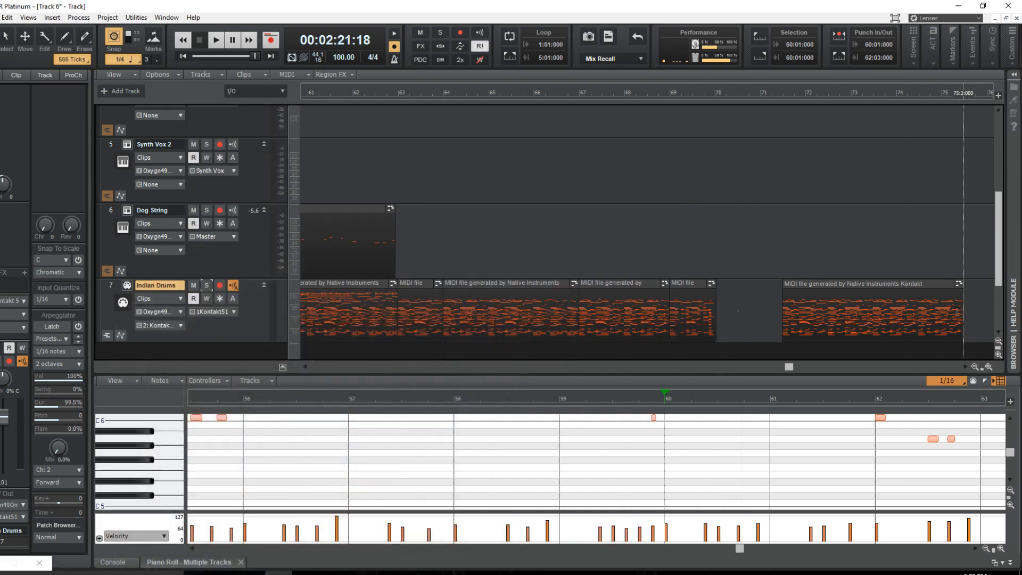
Align the 04 Lakshmi clip to bar 72, trim its end to leave one bar, and move it into the gap at bar 59.
drag(822, 284, 918, 308)
drag(981, 313, 853, 316)
drag(801, 367, 779, 367)
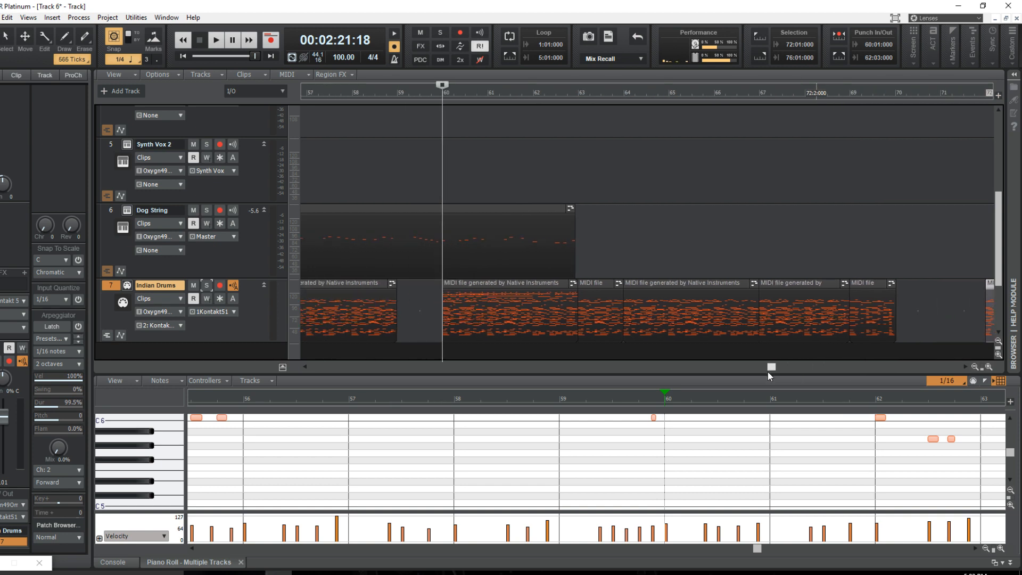
drag(957, 286, 370, 294)
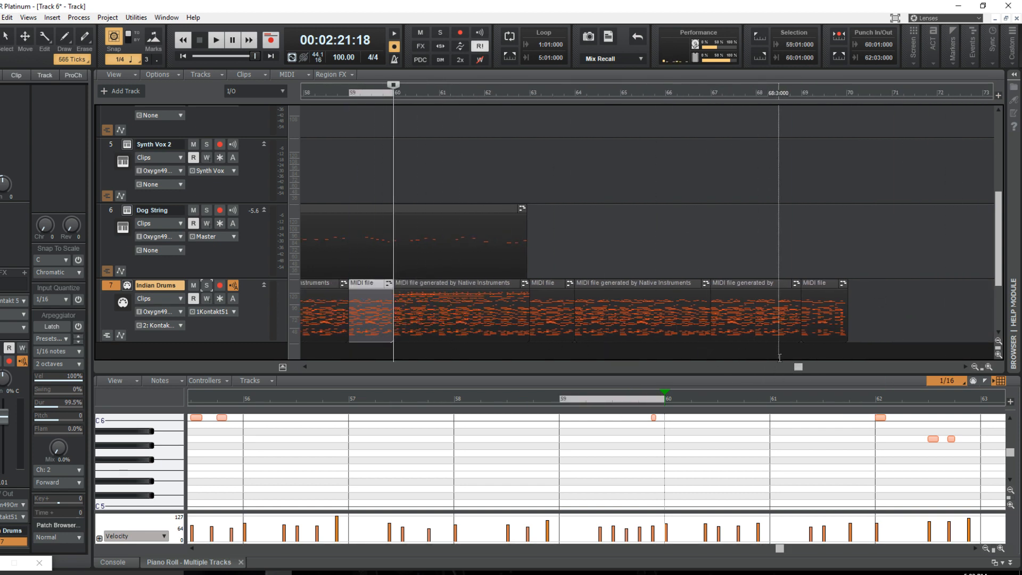
Play the reworked section from bar 52 to past bar 63 and stop.
drag(797, 367, 733, 380)
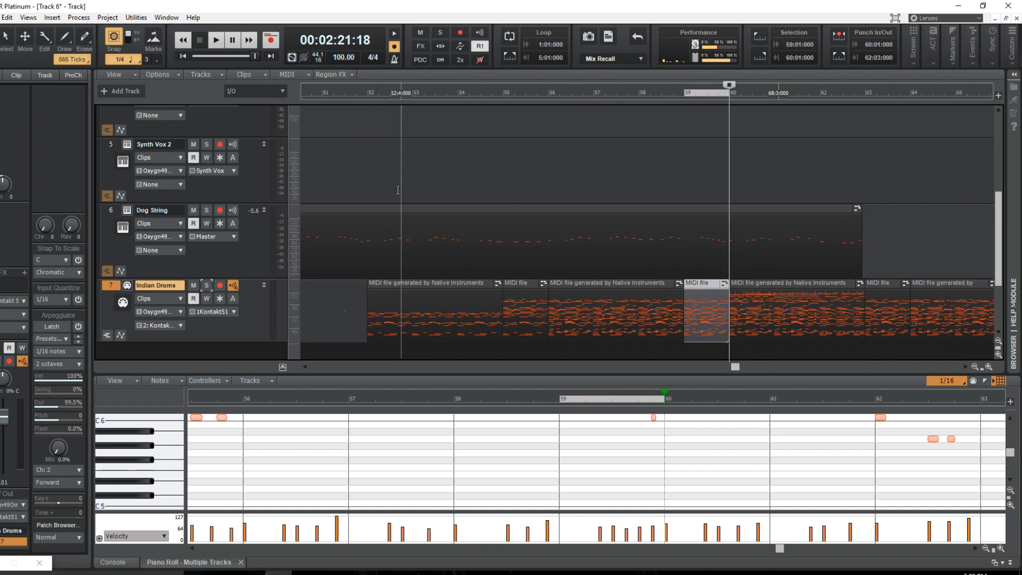
click(368, 180)
key(space)
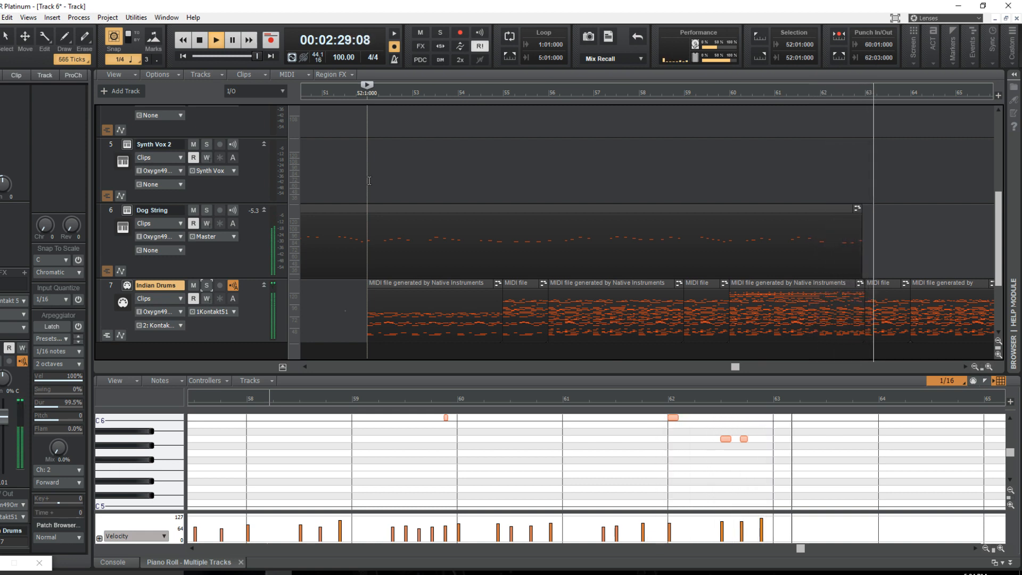
key(space)
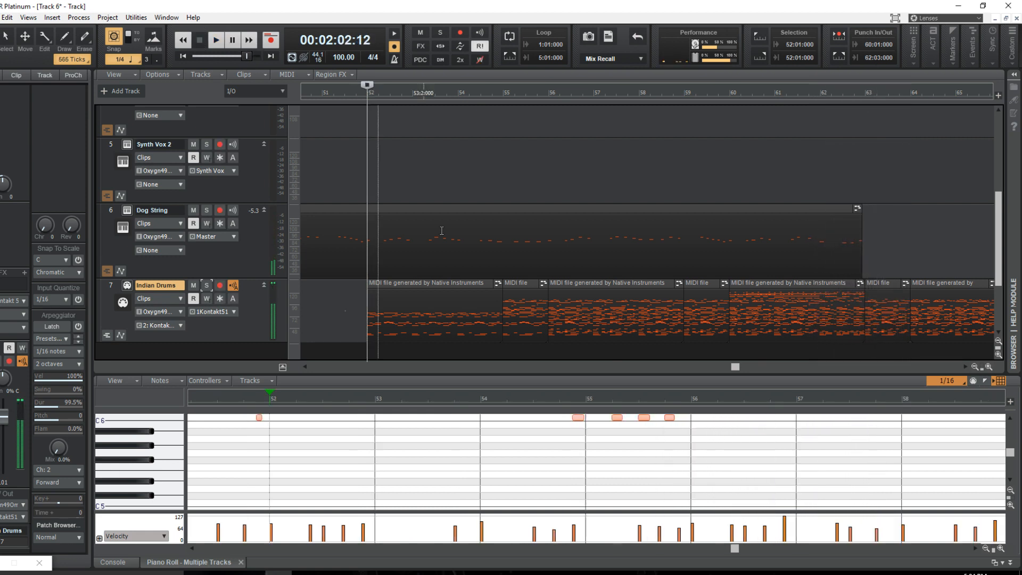
Delete the two Indian Drums clips between bars 59 and 63 and set the playback position to bar 71.
drag(775, 318, 690, 328)
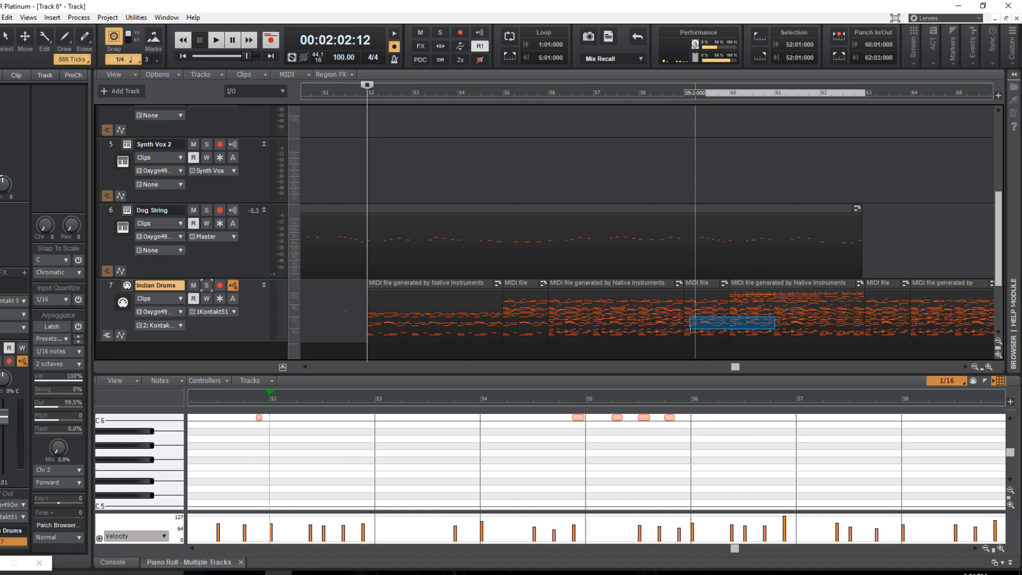
key(Delete)
drag(733, 367, 820, 367)
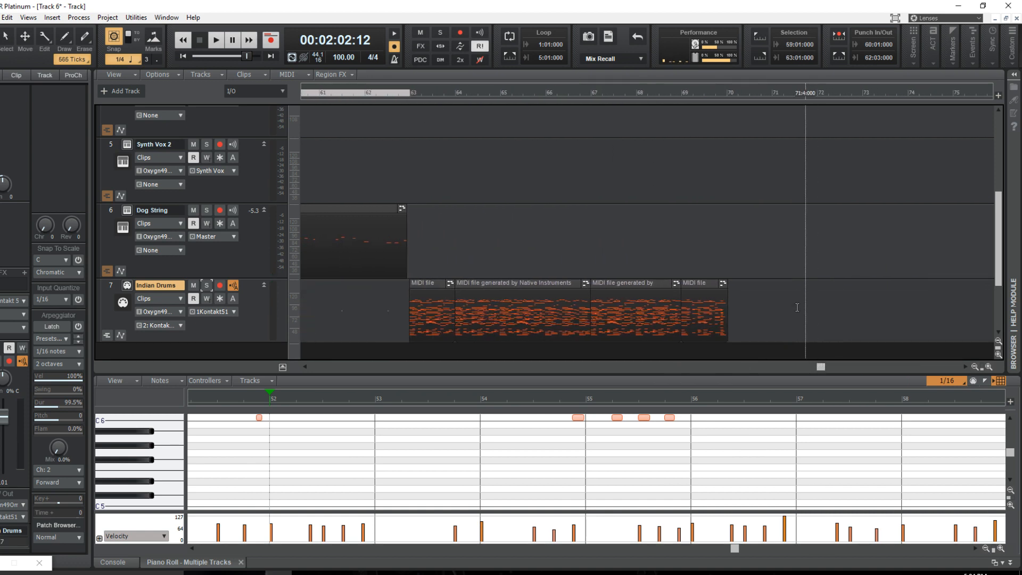
click(772, 301)
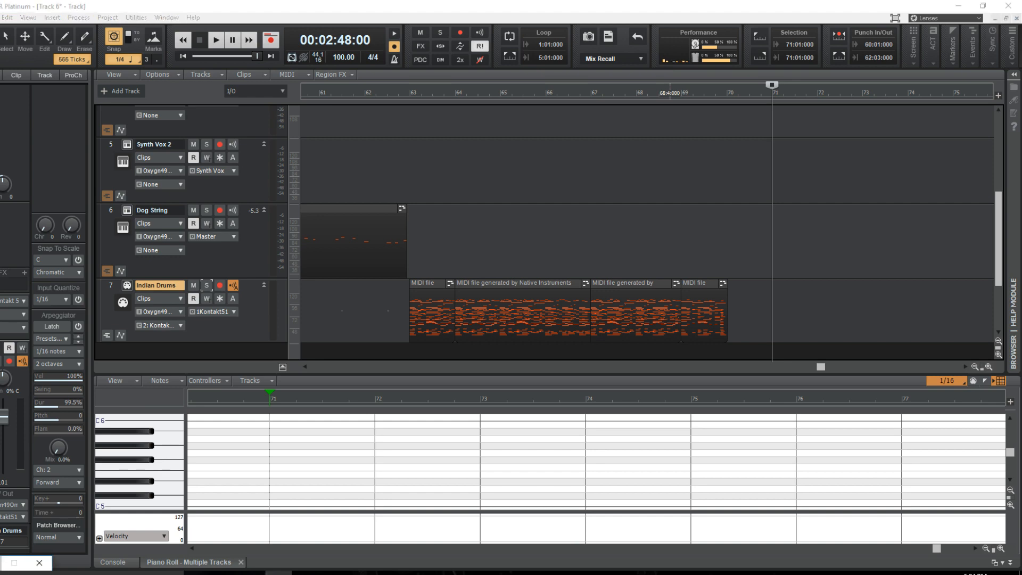
Reopen the Kontakt window, switch India Ensemble to pattern 05 Lakshmi and preview it with the Melodic part active.
click(1, 562)
drag(554, 109, 513, 101)
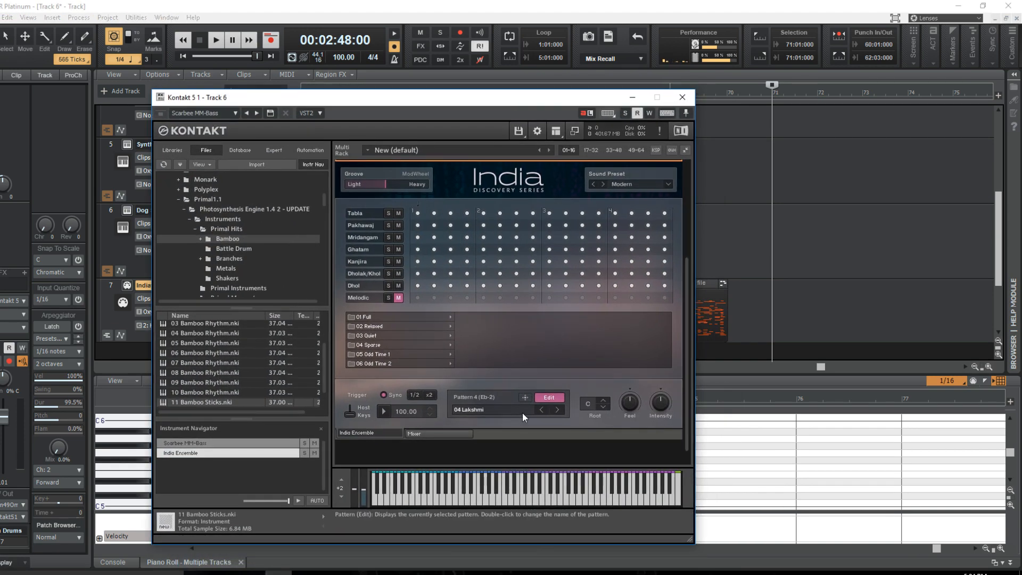
click(556, 409)
click(399, 297)
click(383, 411)
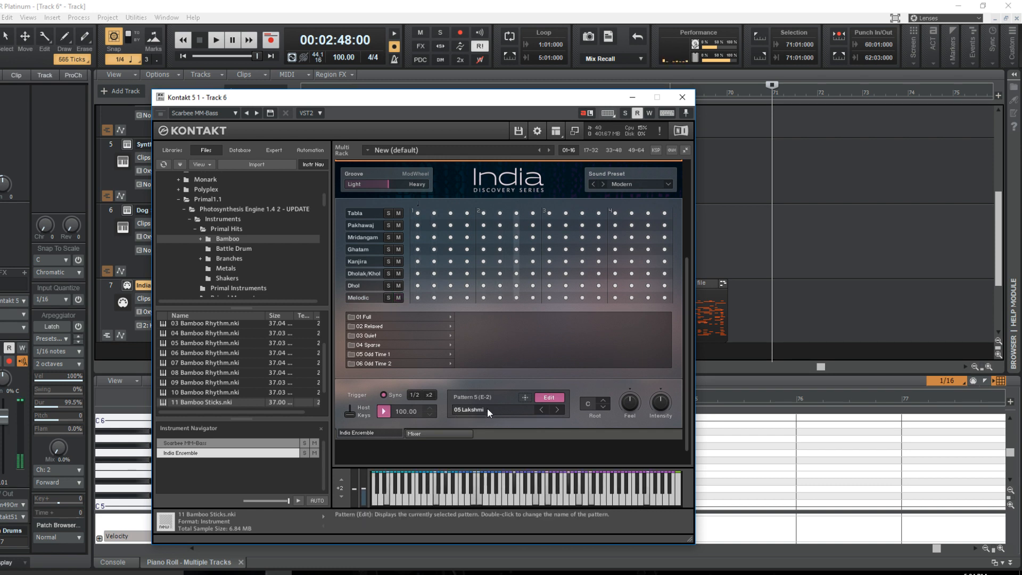
Mute the Melodic part, place pattern 05 Lakshmi on the Indian Drums track at bar 71, and set the playback position to bar 75.
click(399, 297)
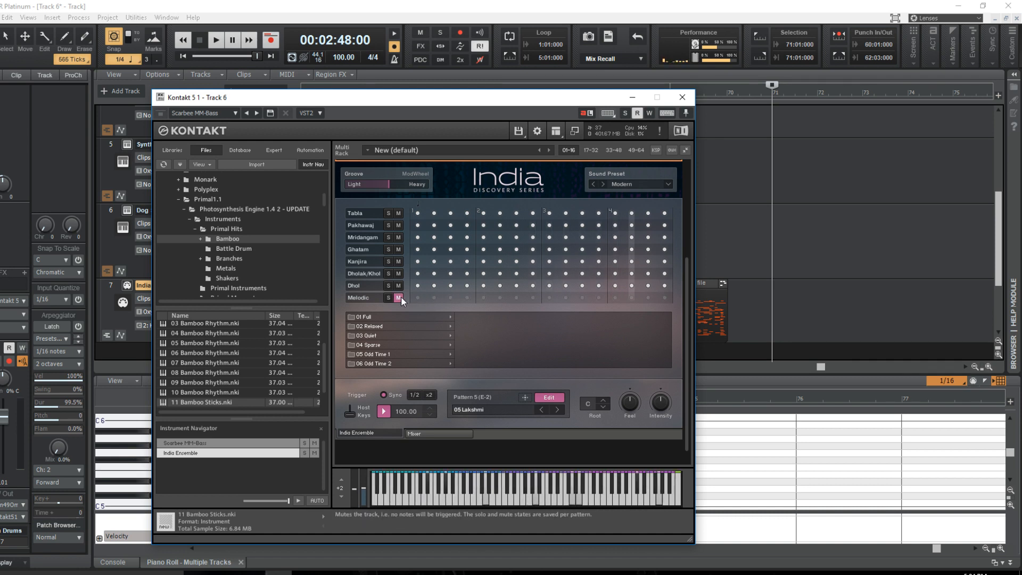
drag(523, 397, 755, 324)
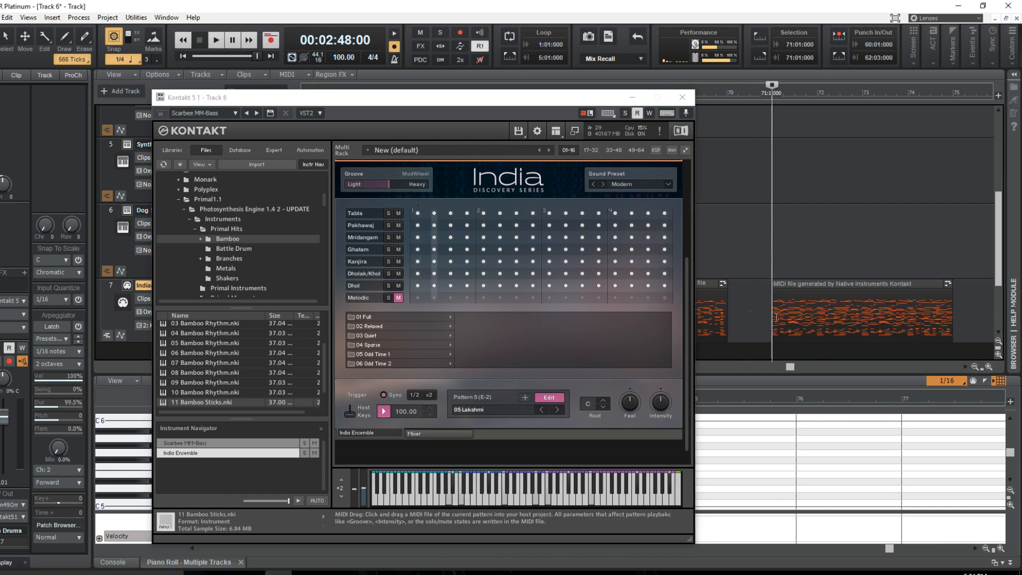
scroll(799, 318, right, 2)
click(851, 318)
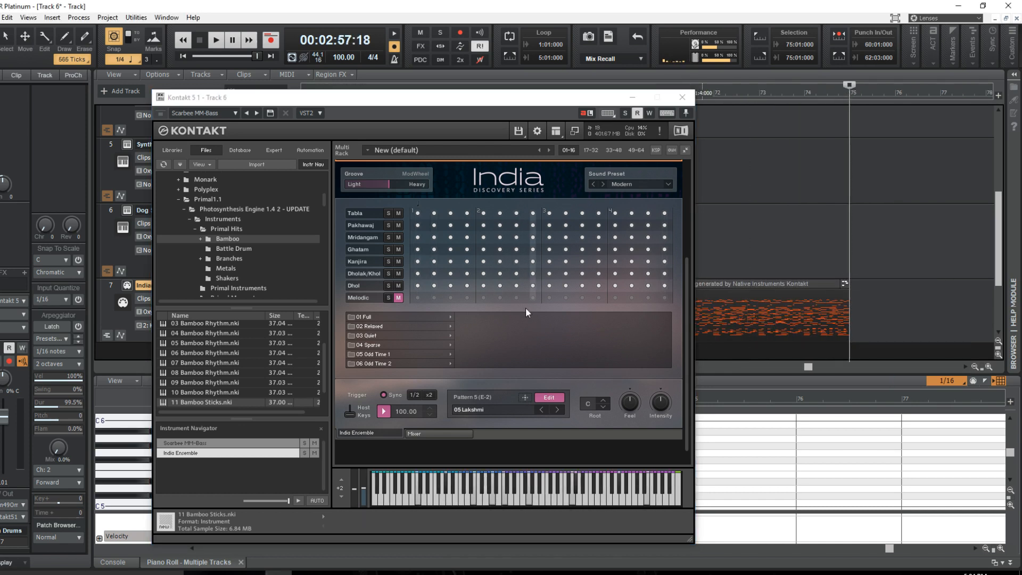
Unmute the Melodic part, place pattern 05 Lakshmi on the Indian Drums track at bar 75, stop the preview and return to the track view.
click(398, 298)
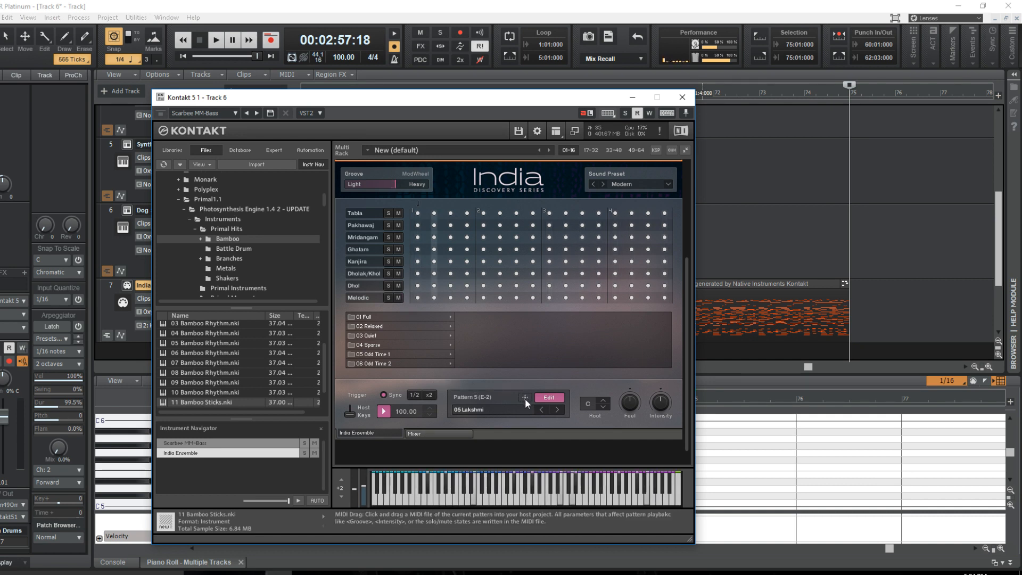
drag(525, 398, 856, 335)
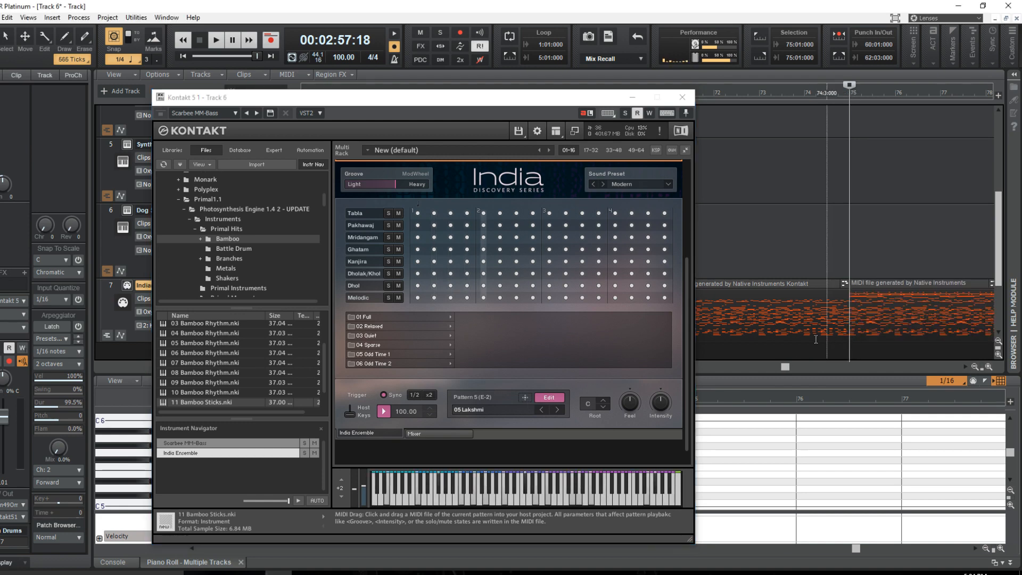
click(380, 410)
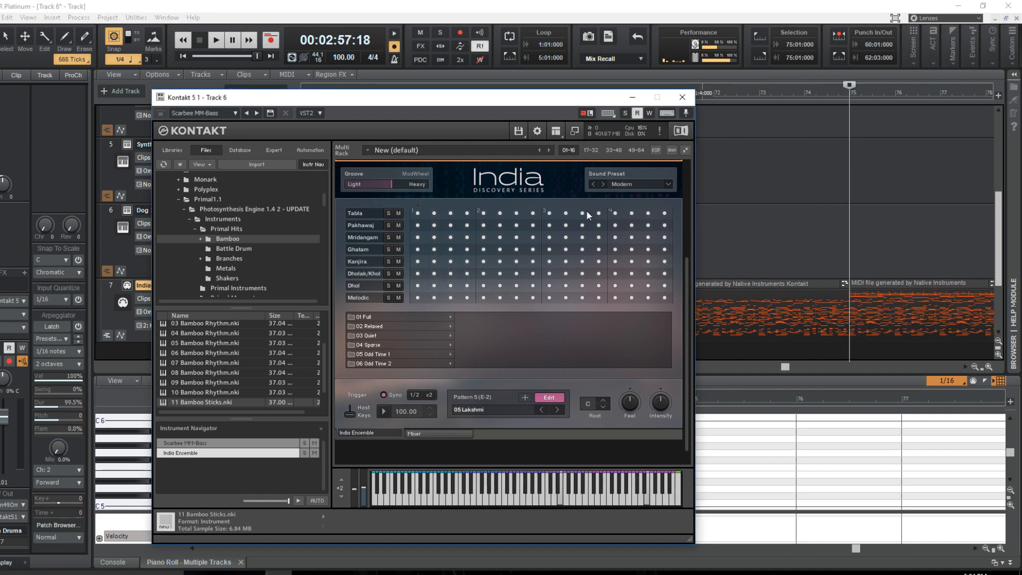
click(631, 98)
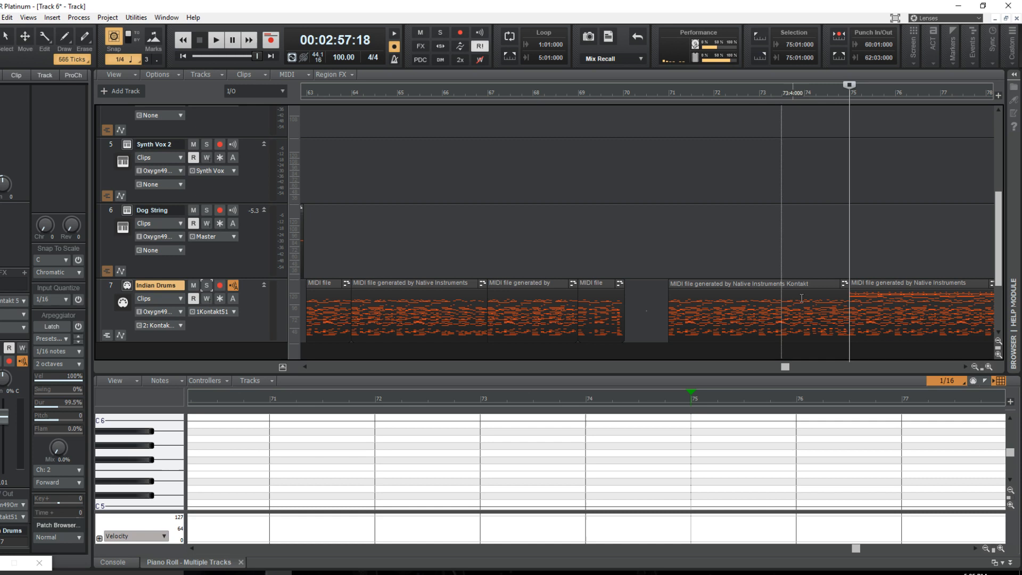
Trim the two new Indian Drums clips to one bar and three bars, and move them into the gap between bars 59 and 63.
drag(848, 314, 716, 315)
drag(855, 314, 443, 302)
drag(784, 367, 710, 367)
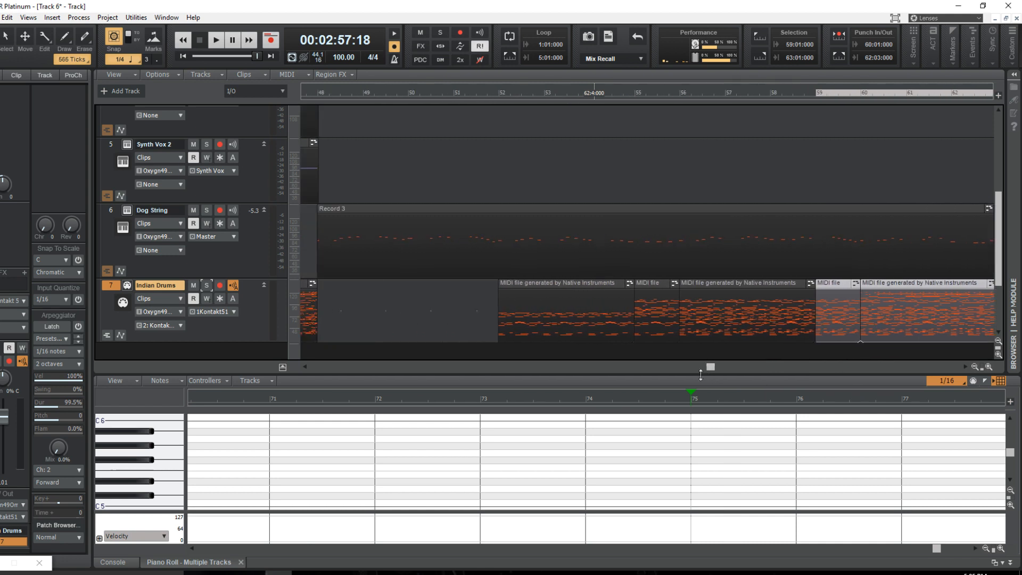
Play the reworked Indian Drums groove from bar 52 to past bar 70 and stop.
click(495, 184)
key(space)
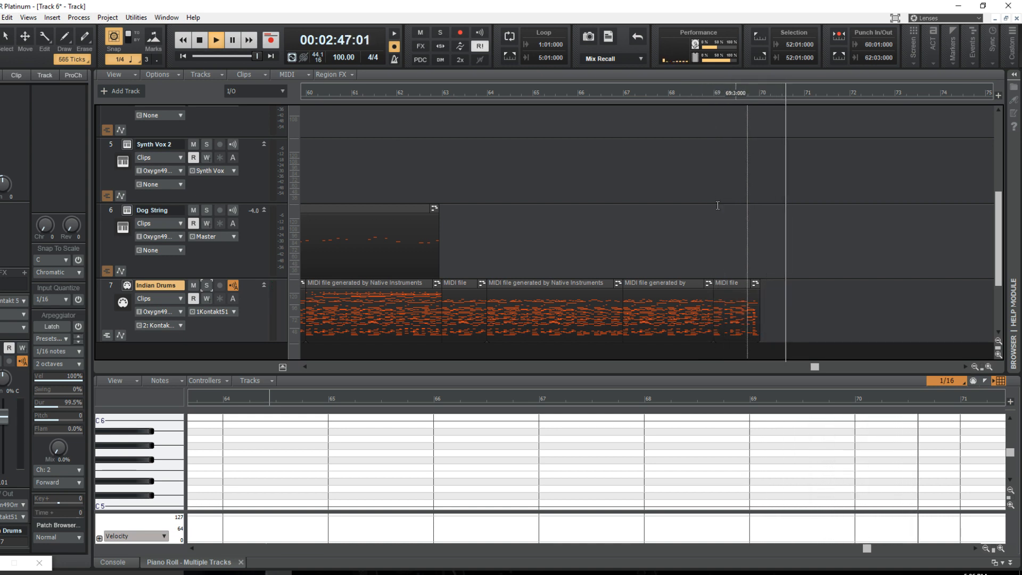
key(space)
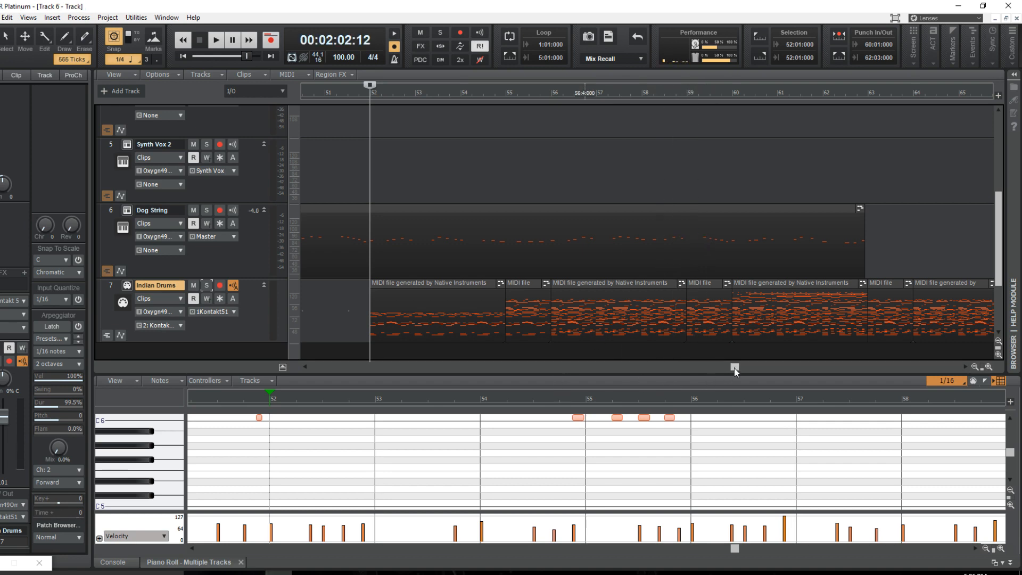
Rewind to the beginning and play the whole song through to past bar 72, checking the clips on all tracks, and stop.
drag(733, 368, 688, 371)
scroll(529, 298, up, 5)
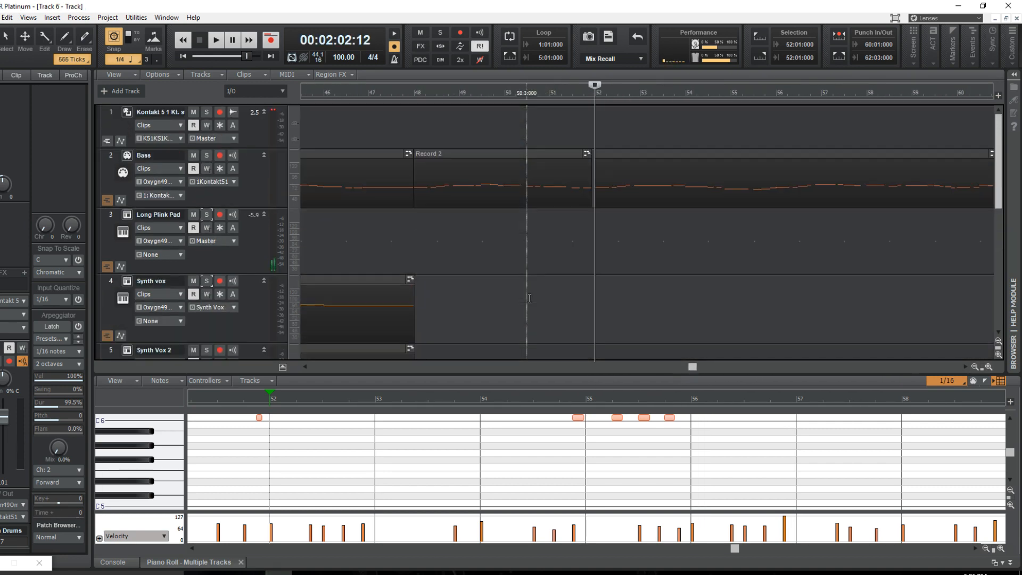
scroll(529, 298, down, 1)
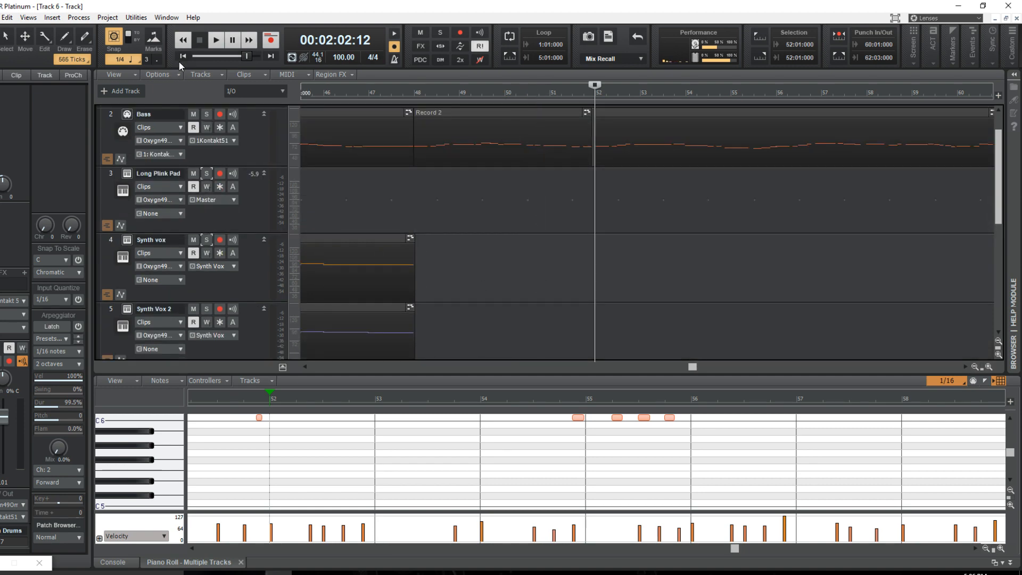
click(181, 58)
scroll(525, 232, down, 3)
key(space)
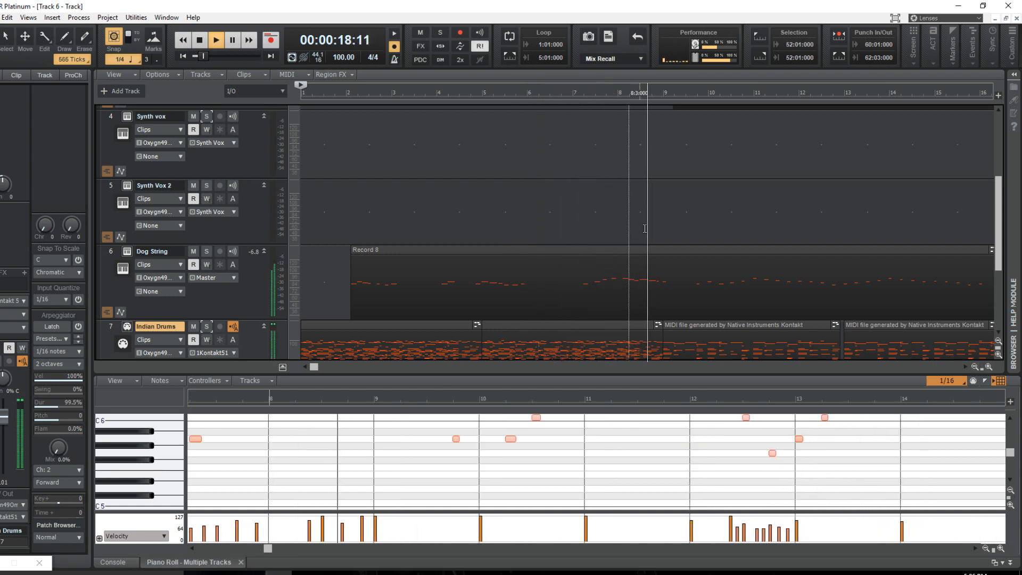
scroll(696, 228, up, 3)
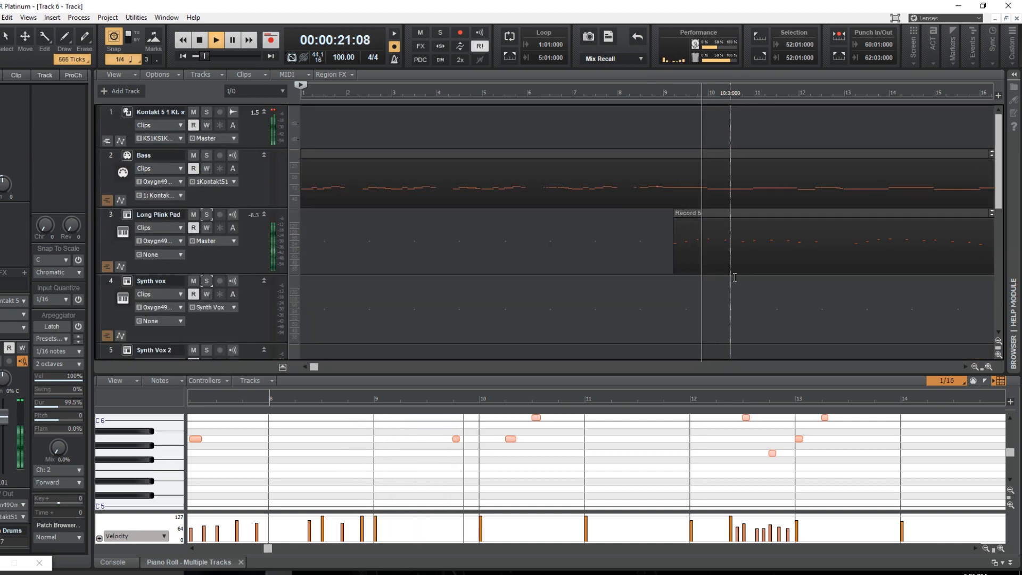
scroll(732, 299, down, 3)
scroll(732, 298, up, 1)
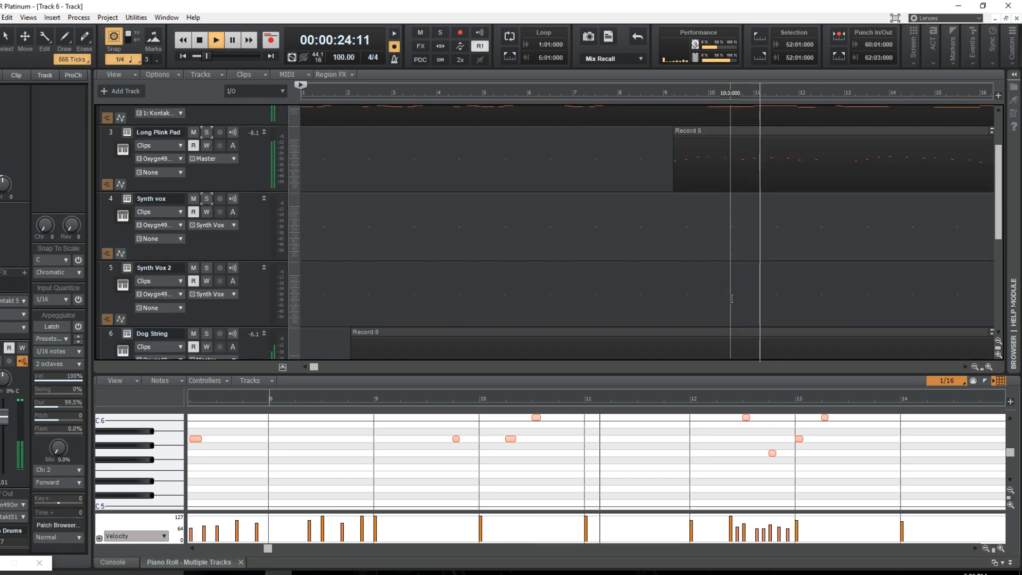
scroll(733, 299, down, 2)
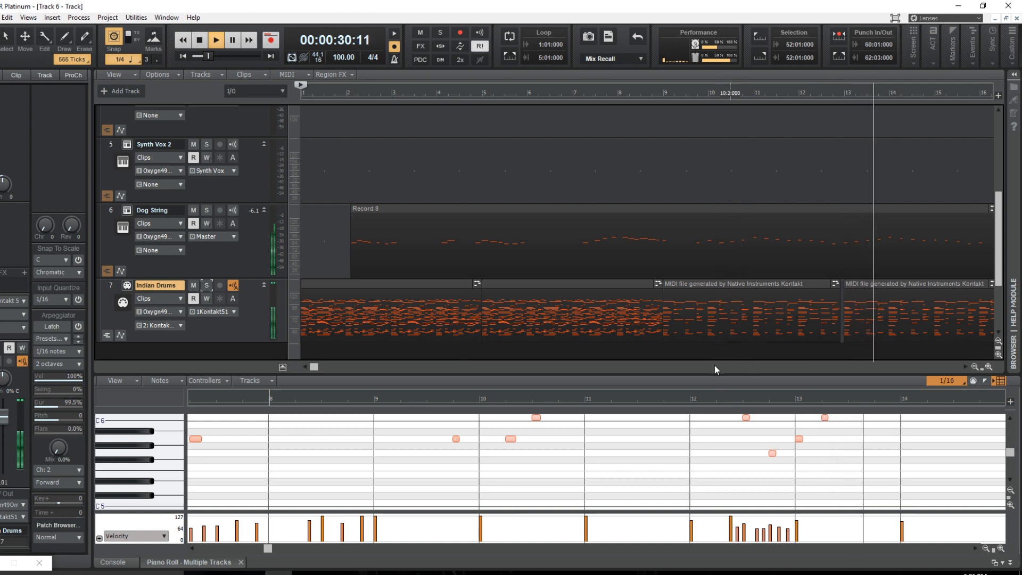
drag(314, 367, 373, 368)
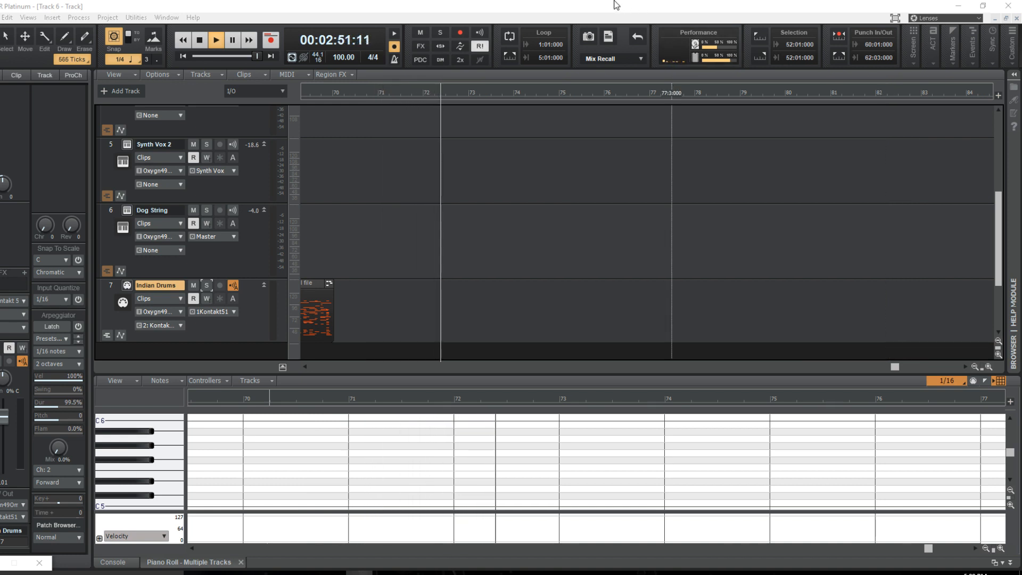
key(space)
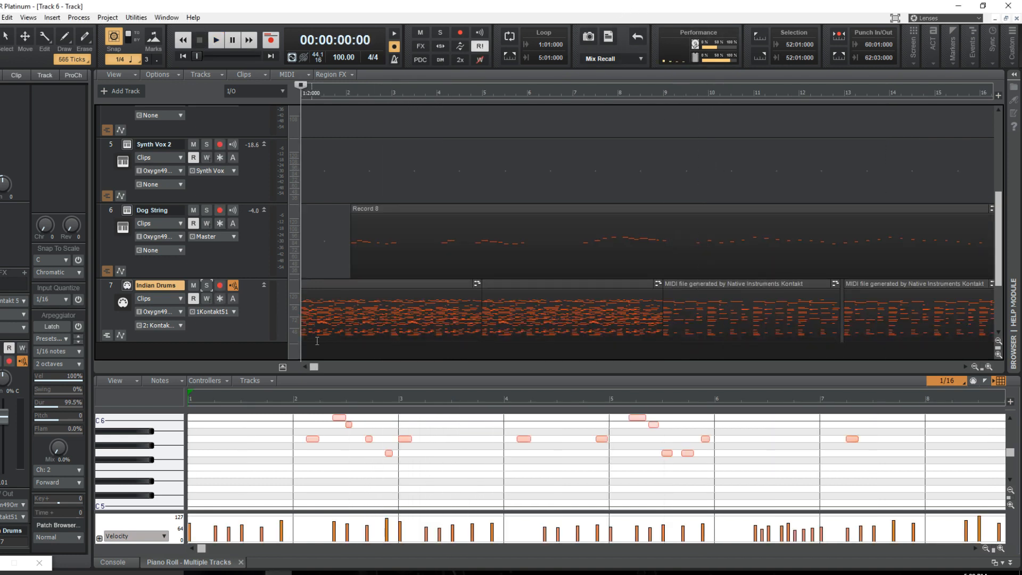
Examine how every track ends between bars 60 and 75, and return the view to the song's beginning.
drag(314, 370, 817, 367)
scroll(644, 247, up, 3)
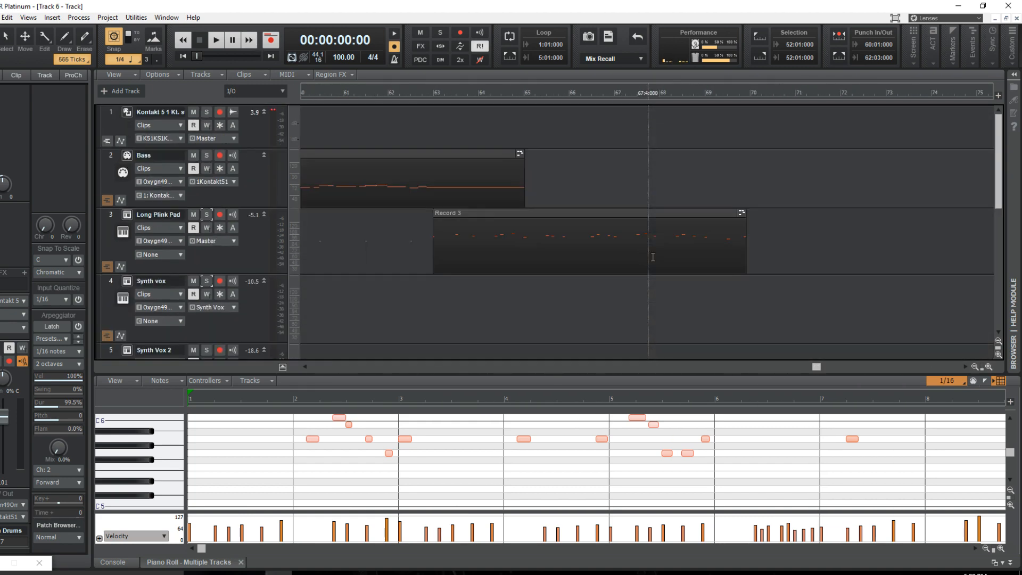
scroll(665, 261, down, 4)
scroll(681, 265, up, 1)
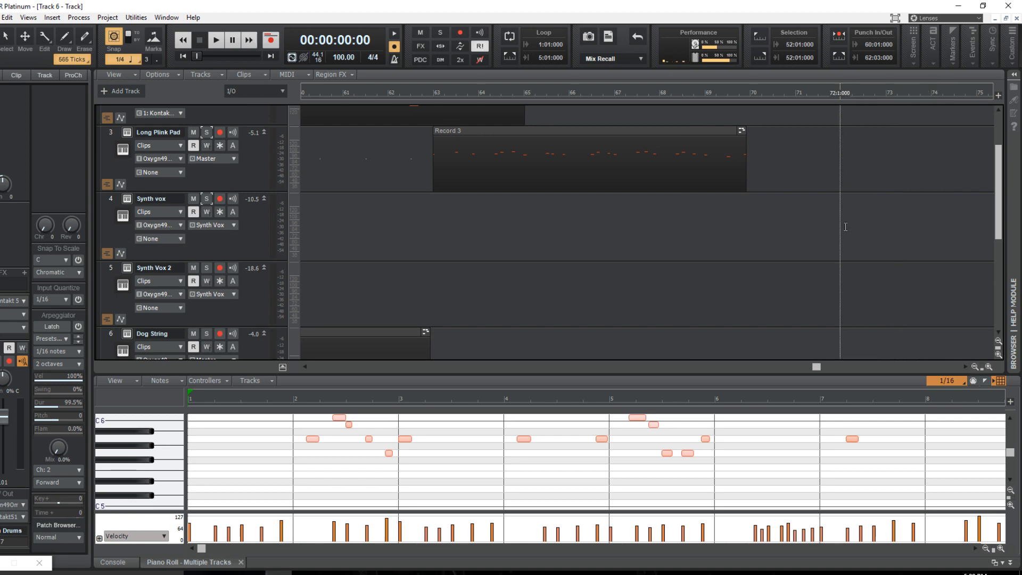
scroll(830, 234, down, 4)
scroll(820, 245, up, 2)
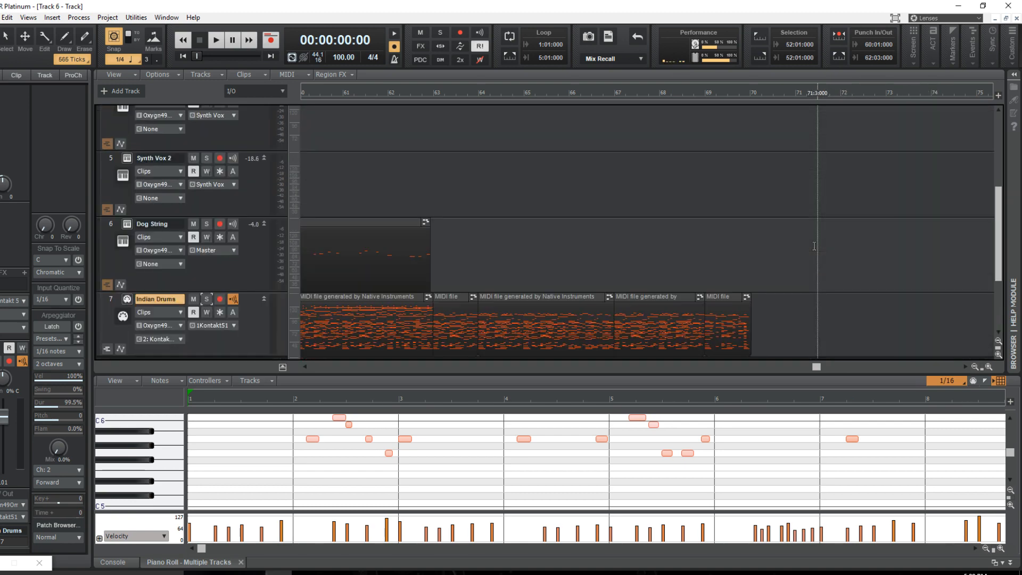
drag(814, 367, 269, 361)
scroll(451, 298, up, 5)
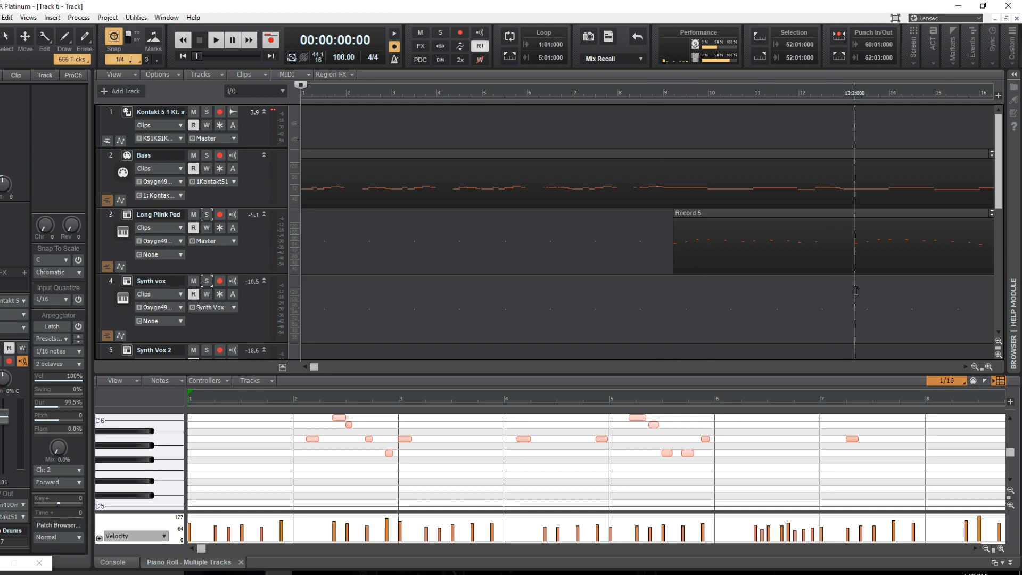
Enlarge the Piano Roll pane slightly by raising the divider between it and the track view.
click(359, 574)
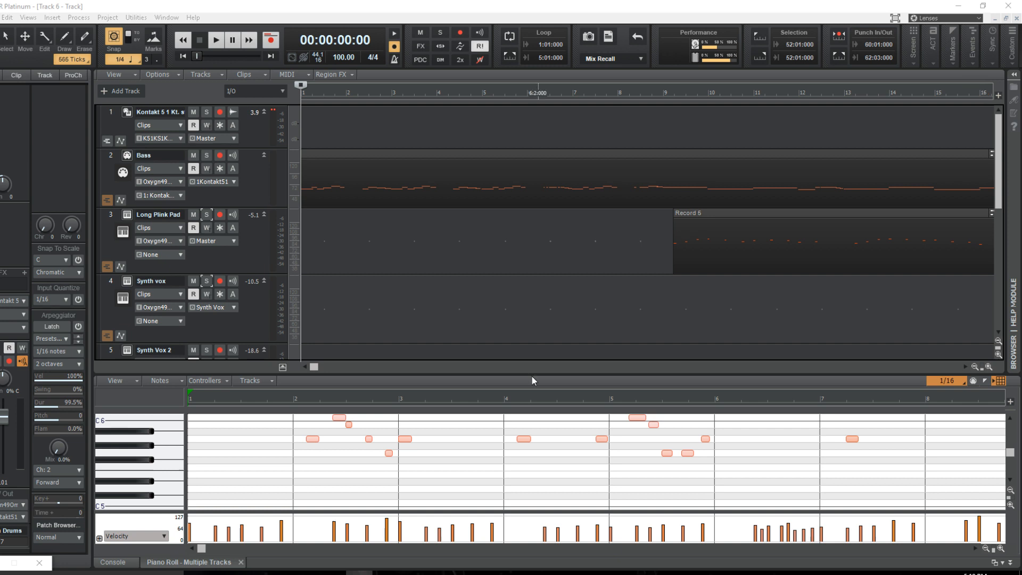
drag(532, 376, 538, 354)
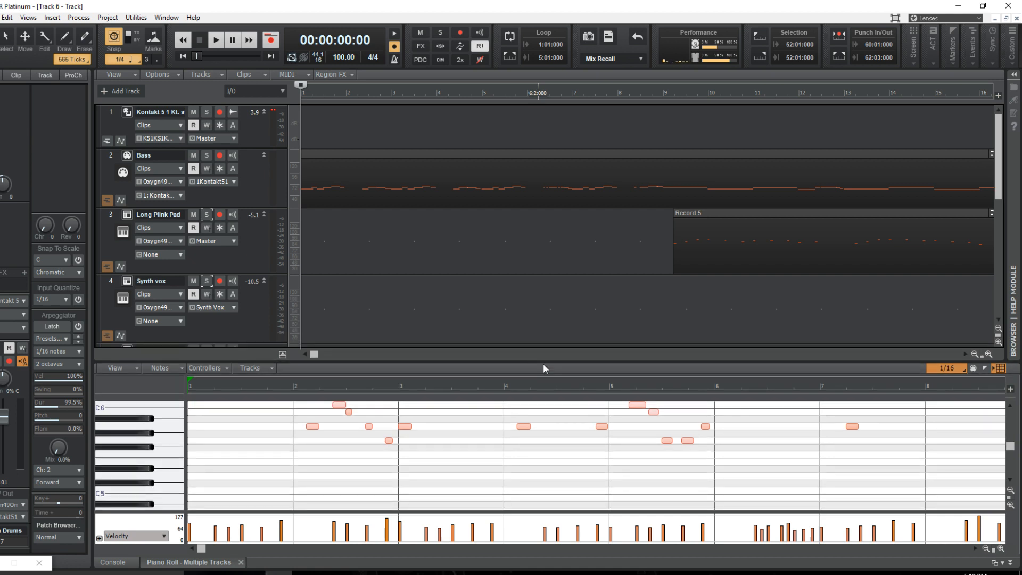
drag(544, 367, 548, 358)
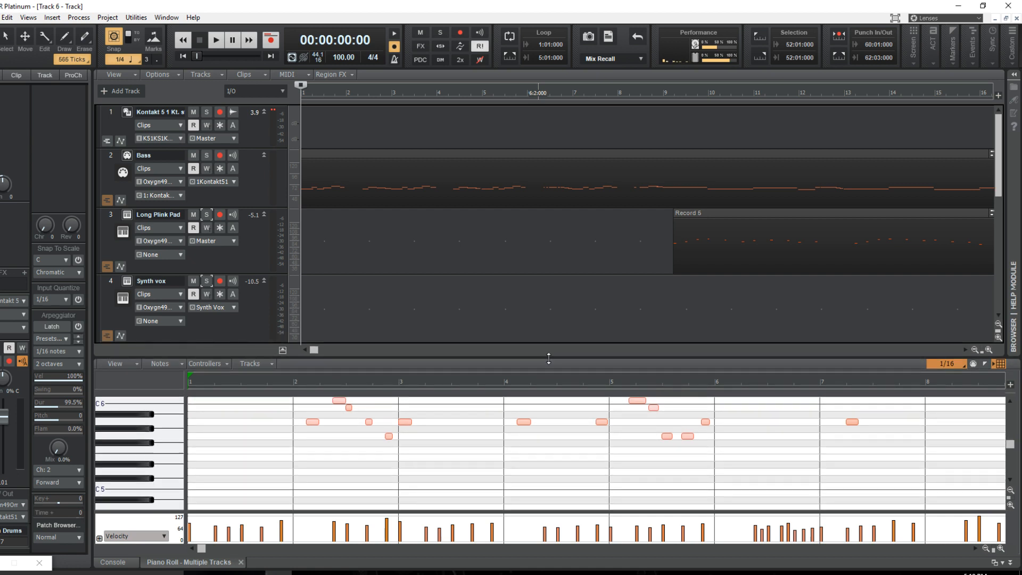